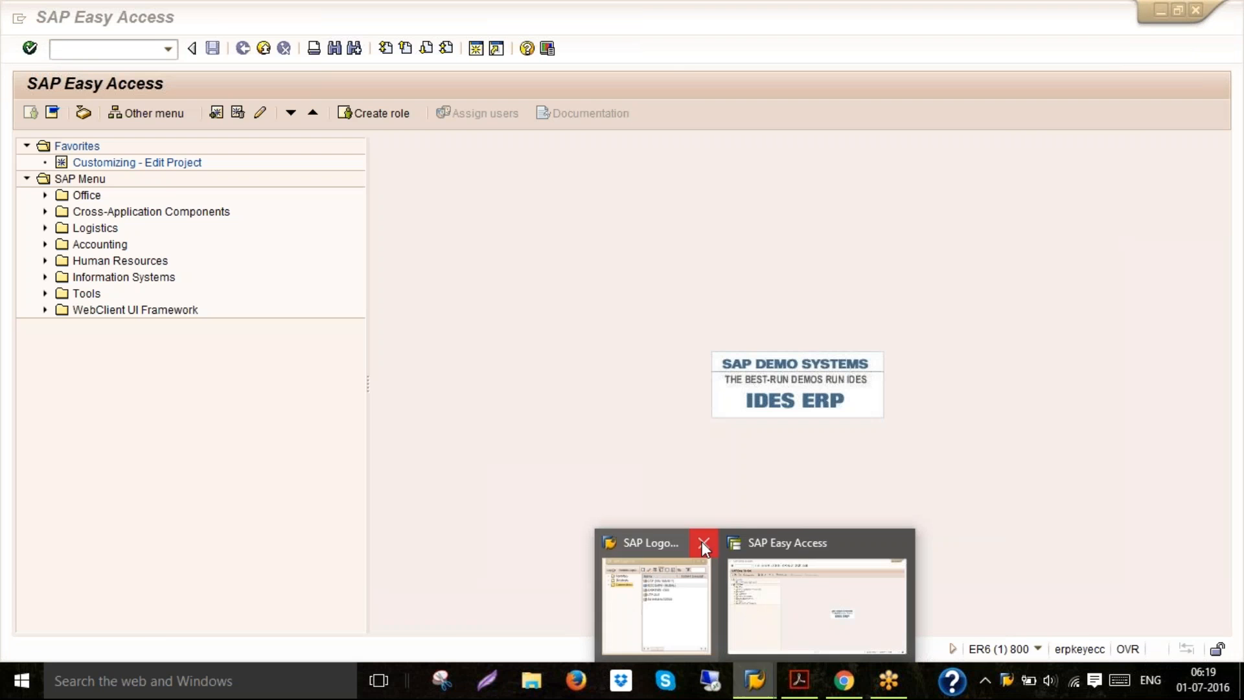
Read the PDF's instructions for creating the equity share capital and cash GL master accounts
{"action": "left_click", "coordinate": [801, 682]}
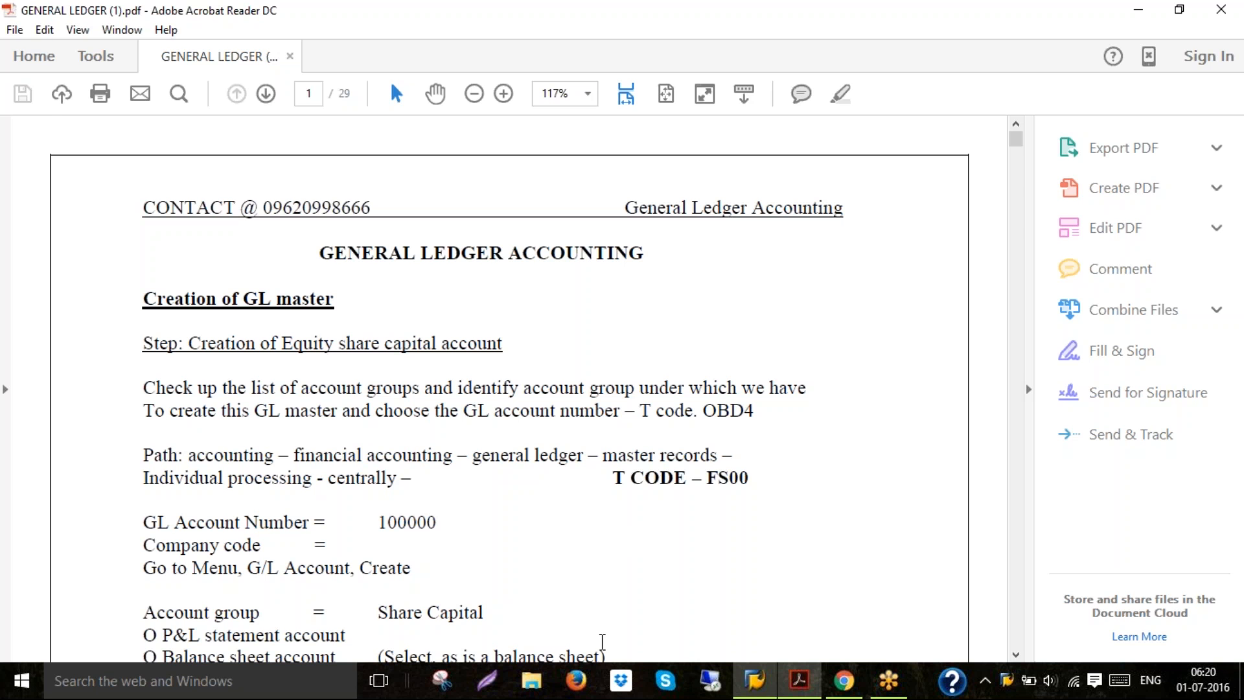
{"action": "scroll", "coordinate": [602, 641], "scroll_direction": "down", "scroll_amount": 3}
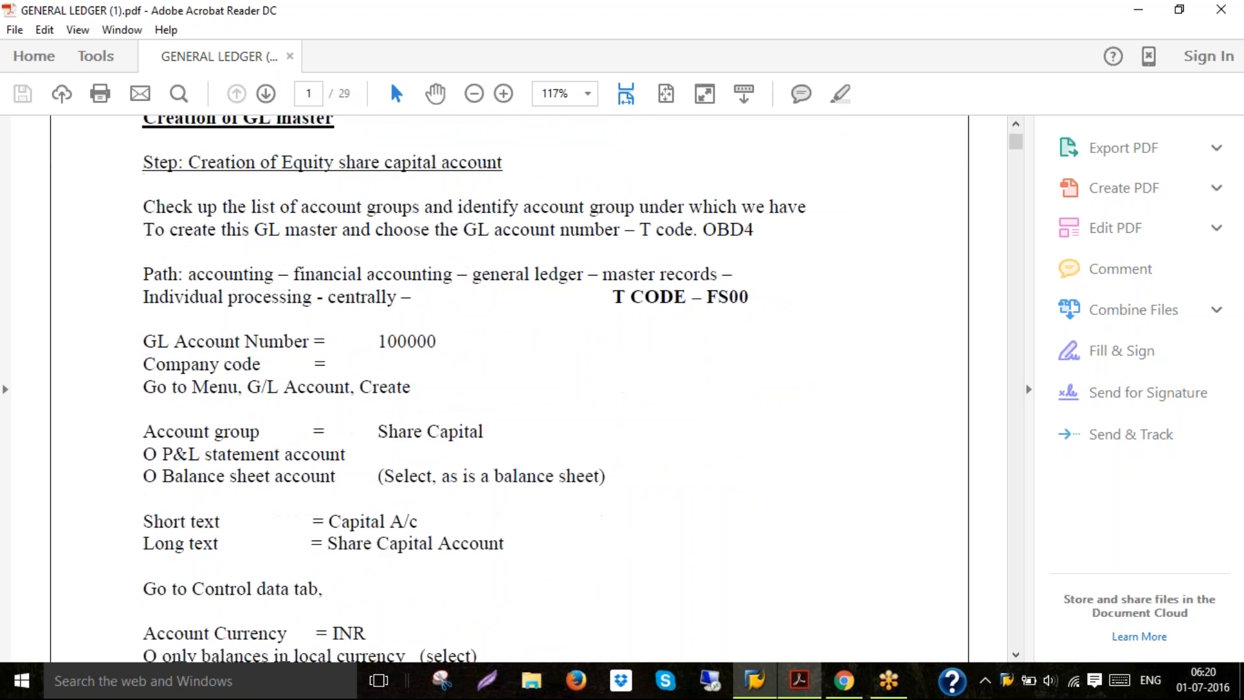
{"action": "scroll", "coordinate": [597, 637], "scroll_direction": "down", "scroll_amount": 4}
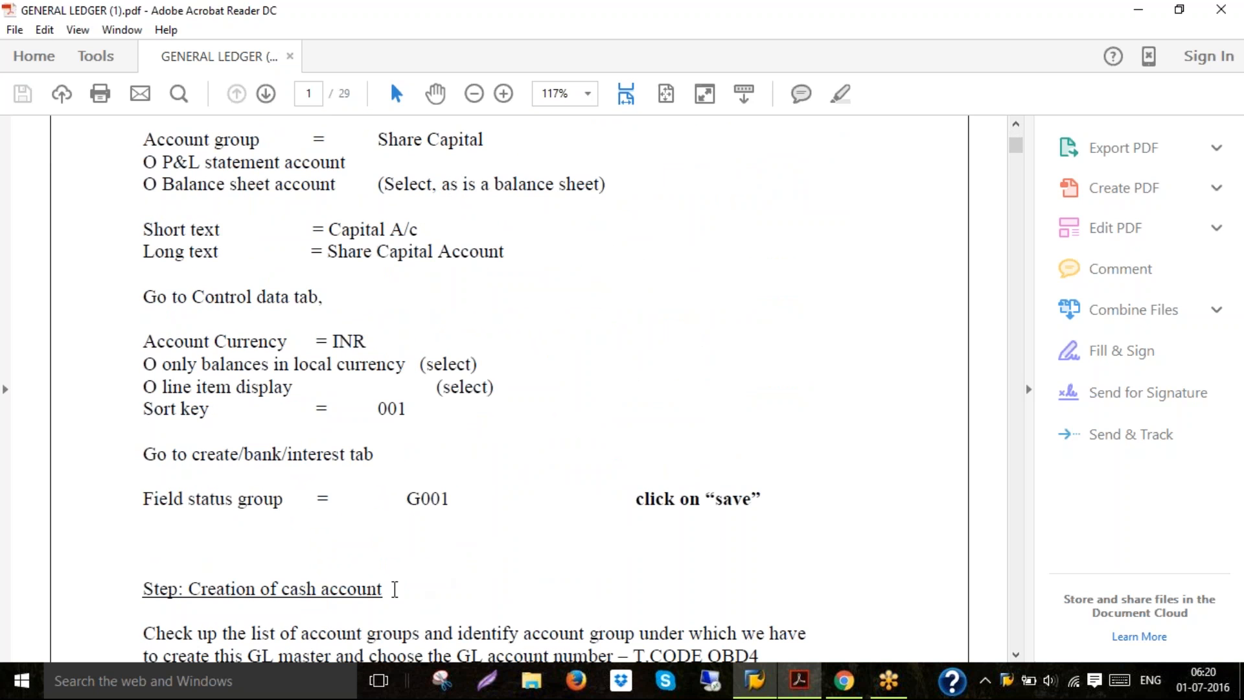
{"action": "double_click", "coordinate": [395, 589]}
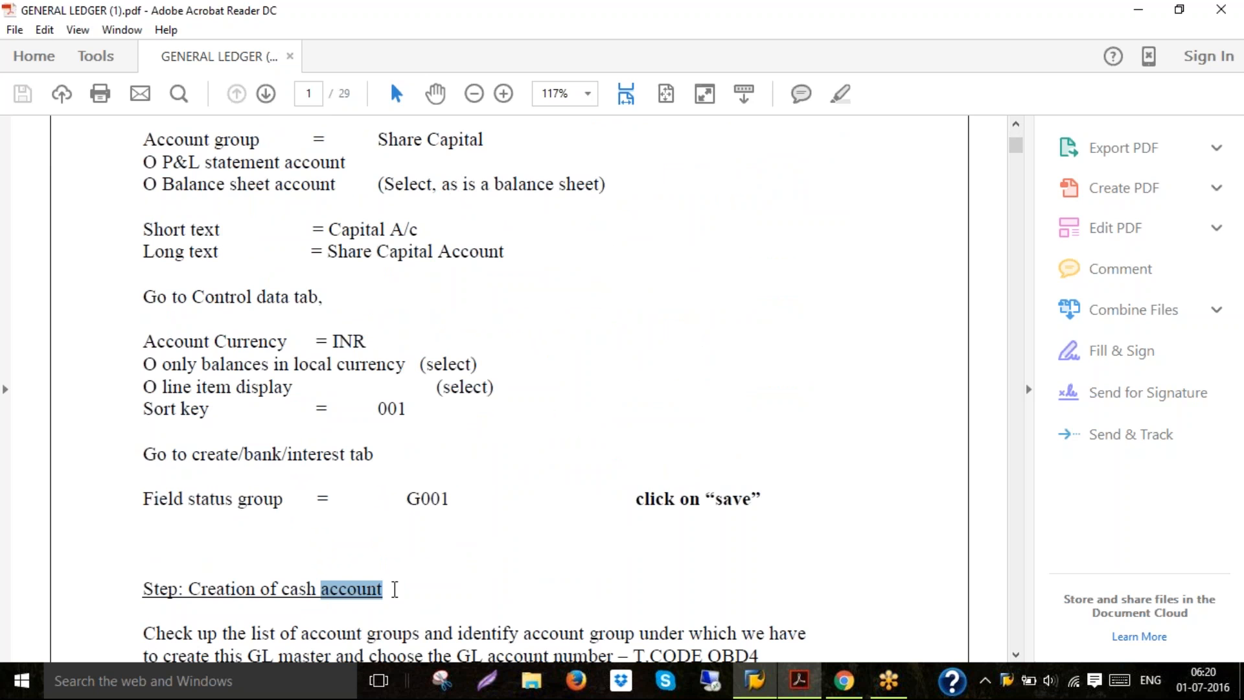
{"action": "scroll", "coordinate": [395, 589], "scroll_direction": "down", "scroll_amount": 2}
{"action": "scroll", "coordinate": [394, 589], "scroll_direction": "down", "scroll_amount": 2}
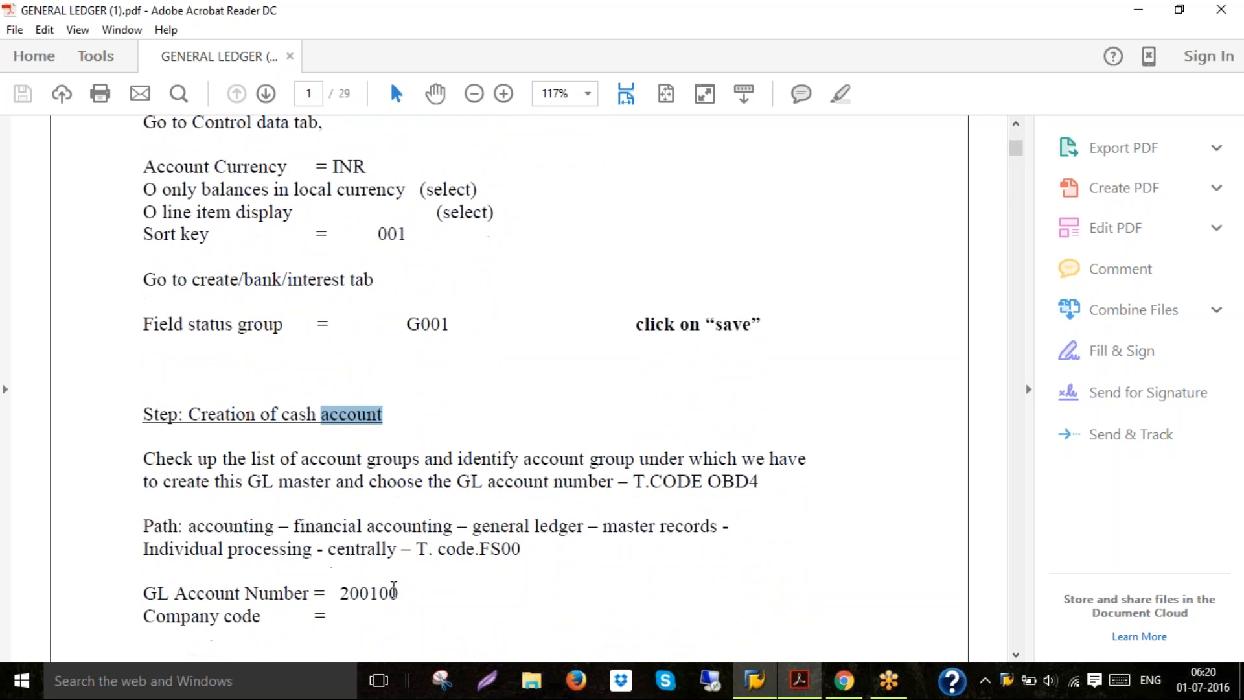
{"action": "double_click", "coordinate": [364, 593]}
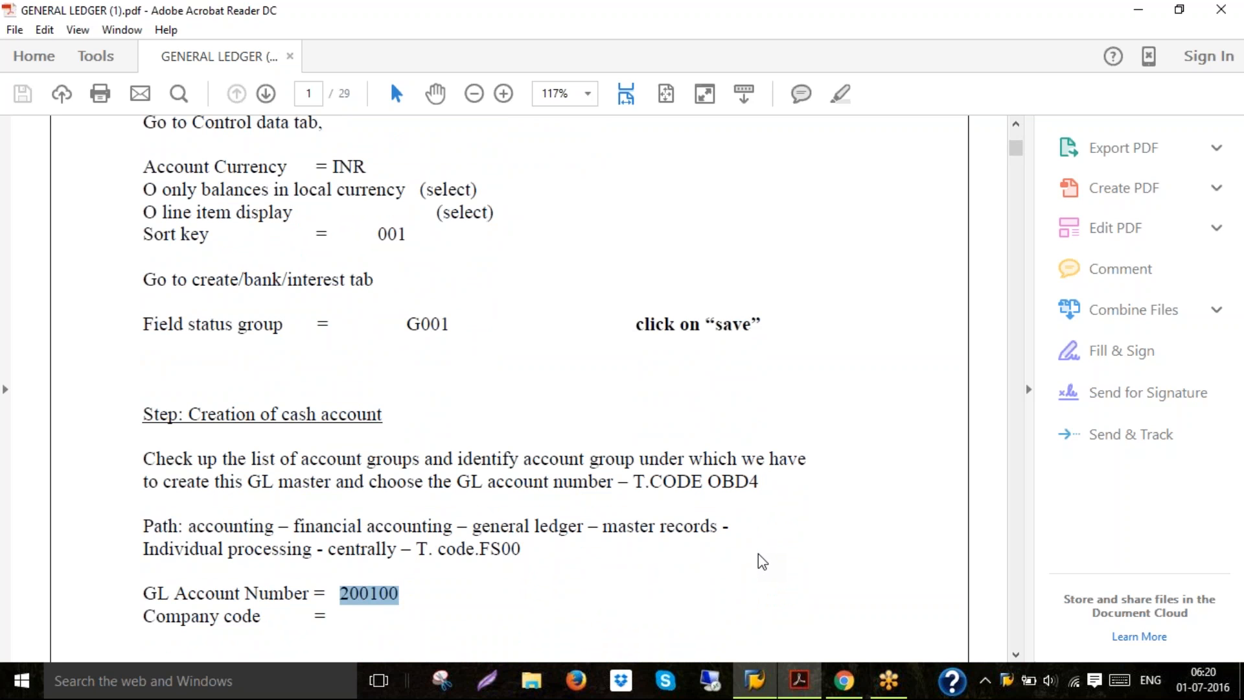
Expand the SAP menu through Accounting, Financial Accounting, General Ledger, Master Records to G/L Accounts Individual Processing
{"action": "left_click", "coordinate": [755, 681]}
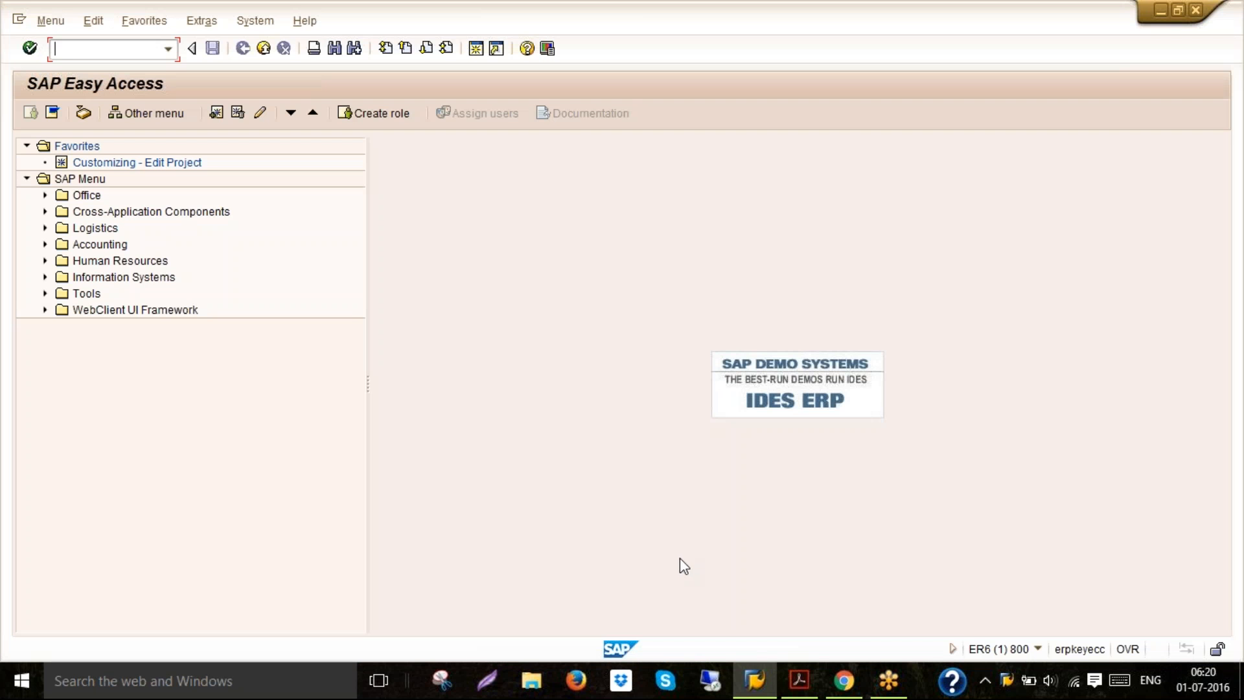
{"action": "double_click", "coordinate": [119, 246]}
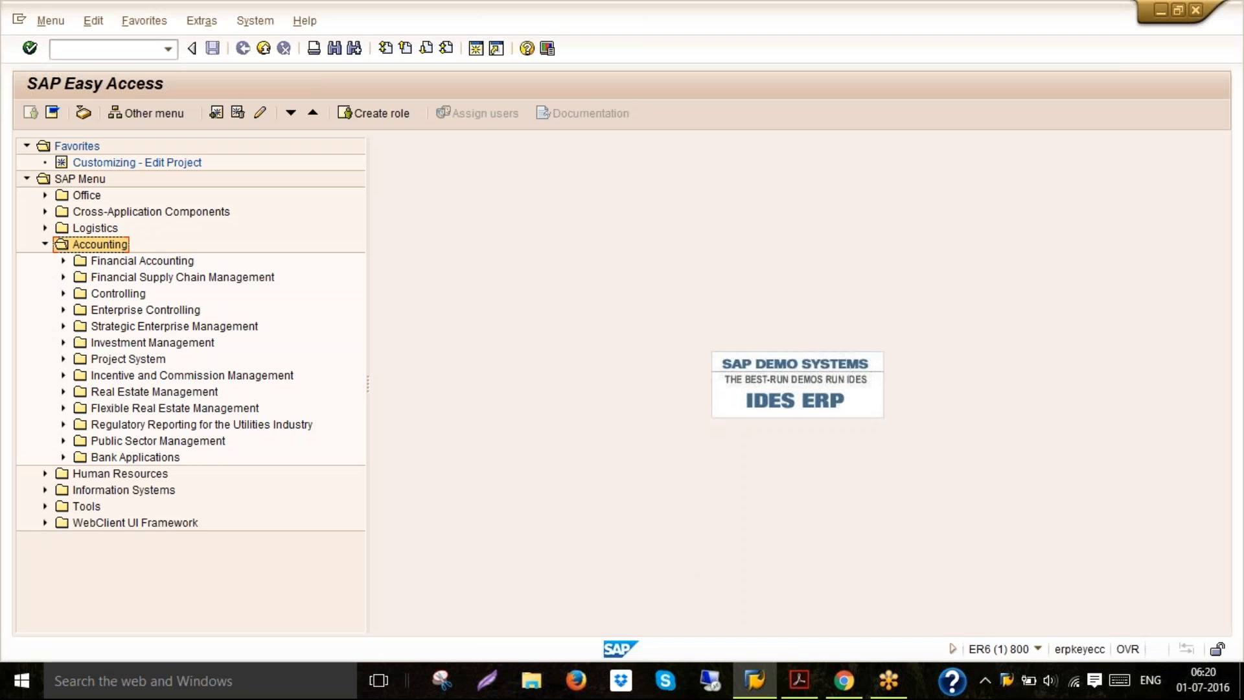
{"action": "double_click", "coordinate": [123, 262]}
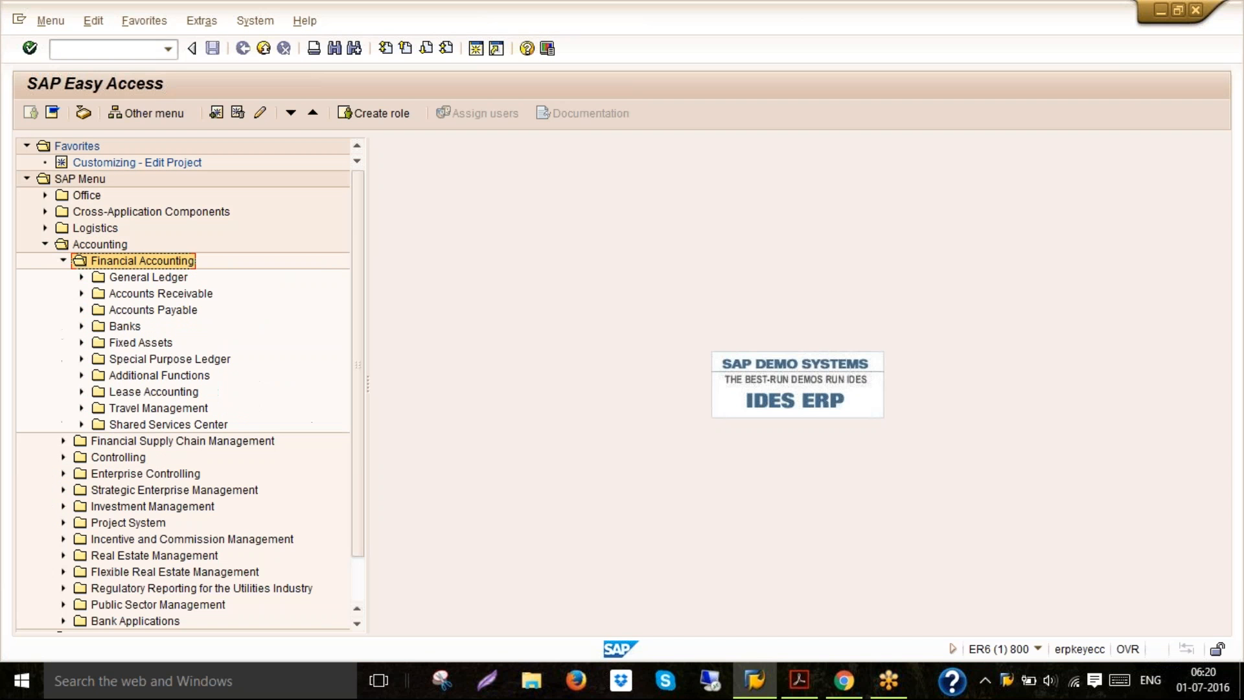
{"action": "left_click", "coordinate": [125, 278]}
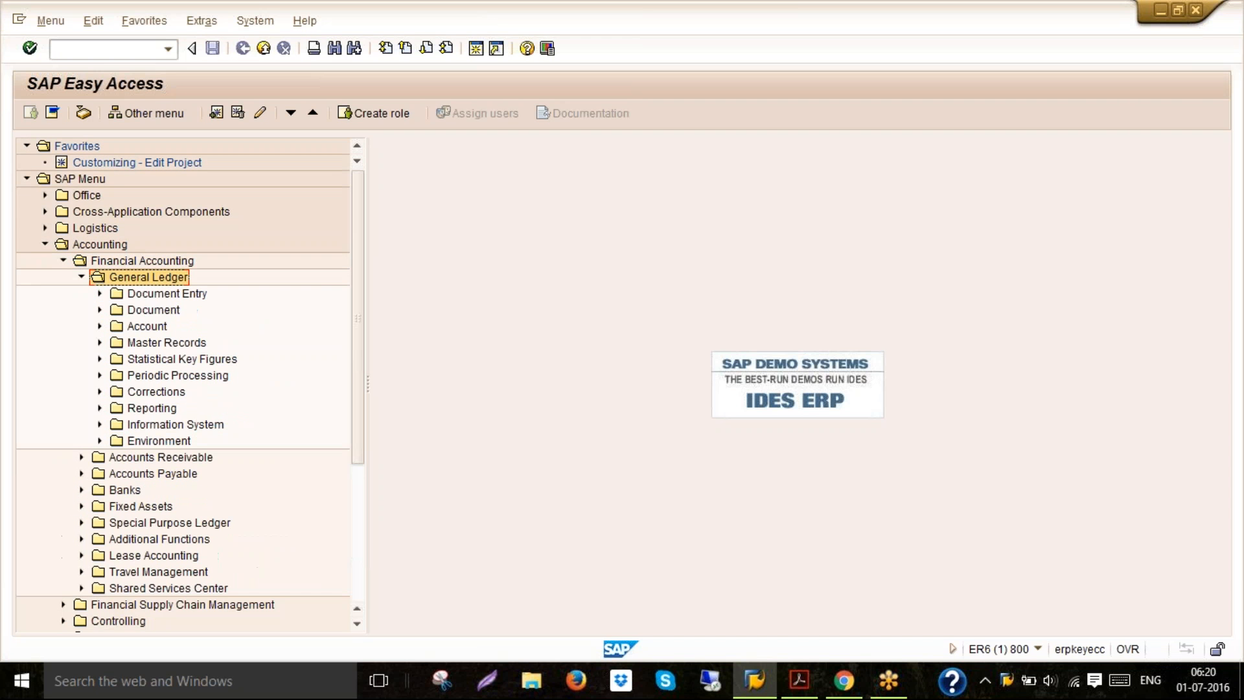
{"action": "double_click", "coordinate": [134, 342]}
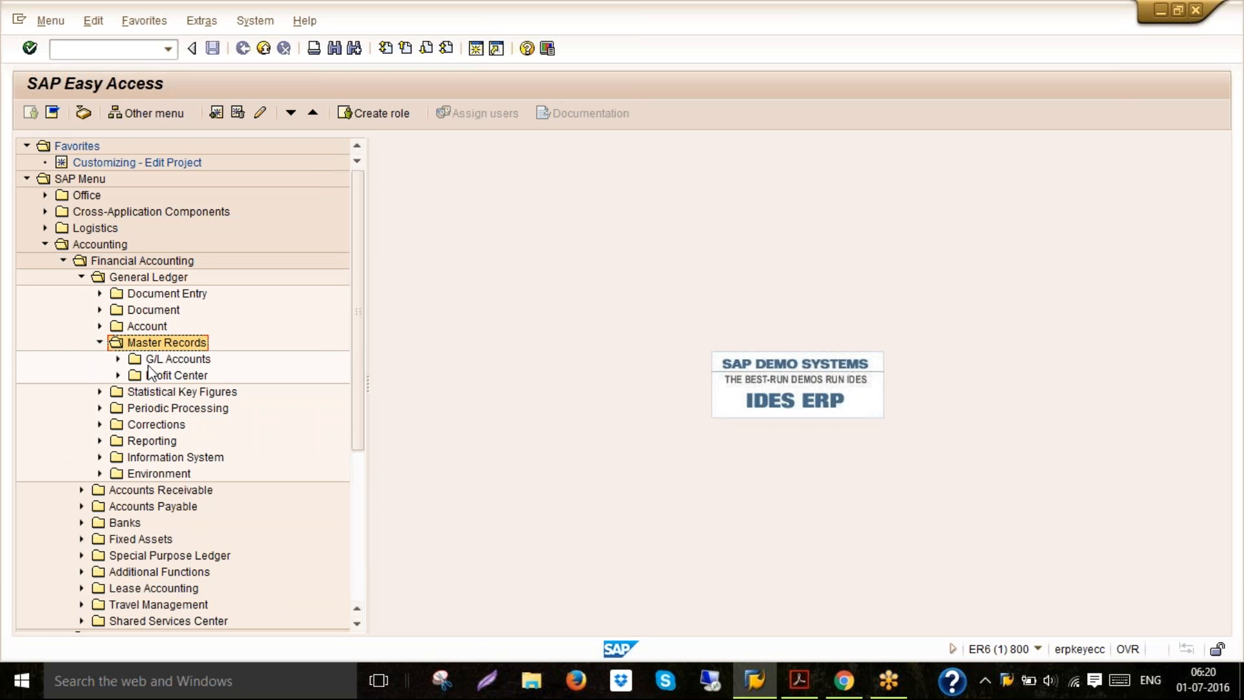
{"action": "double_click", "coordinate": [151, 361]}
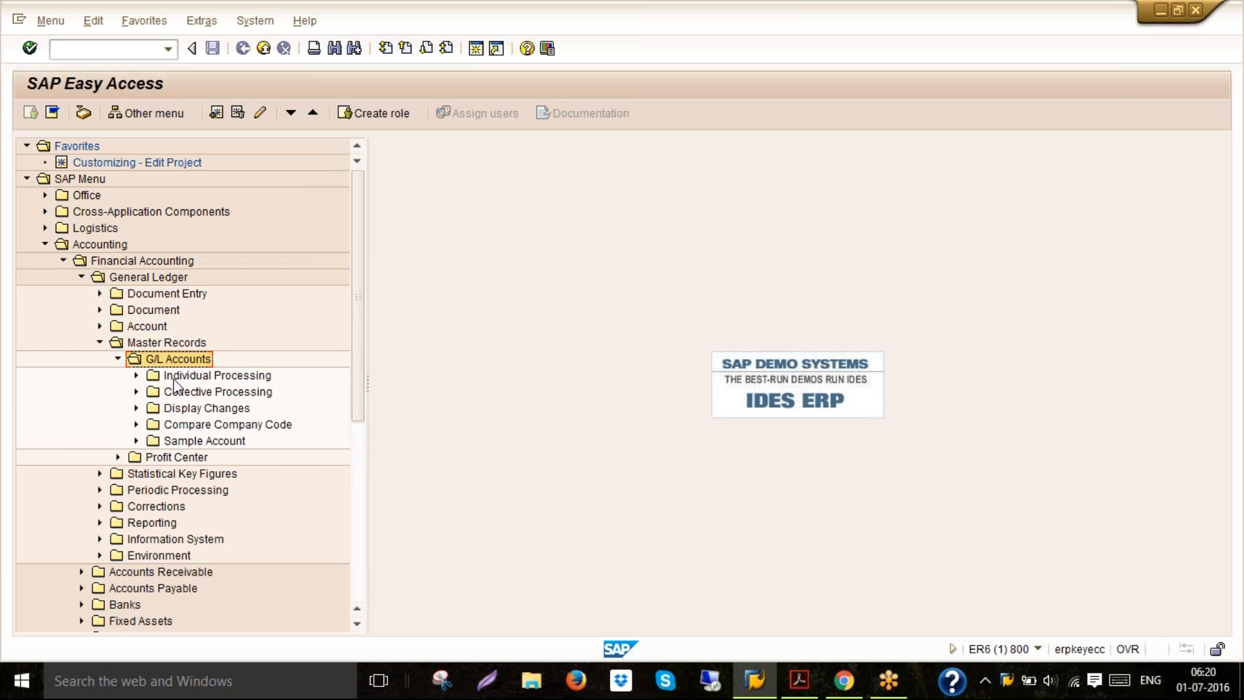
{"action": "double_click", "coordinate": [174, 375]}
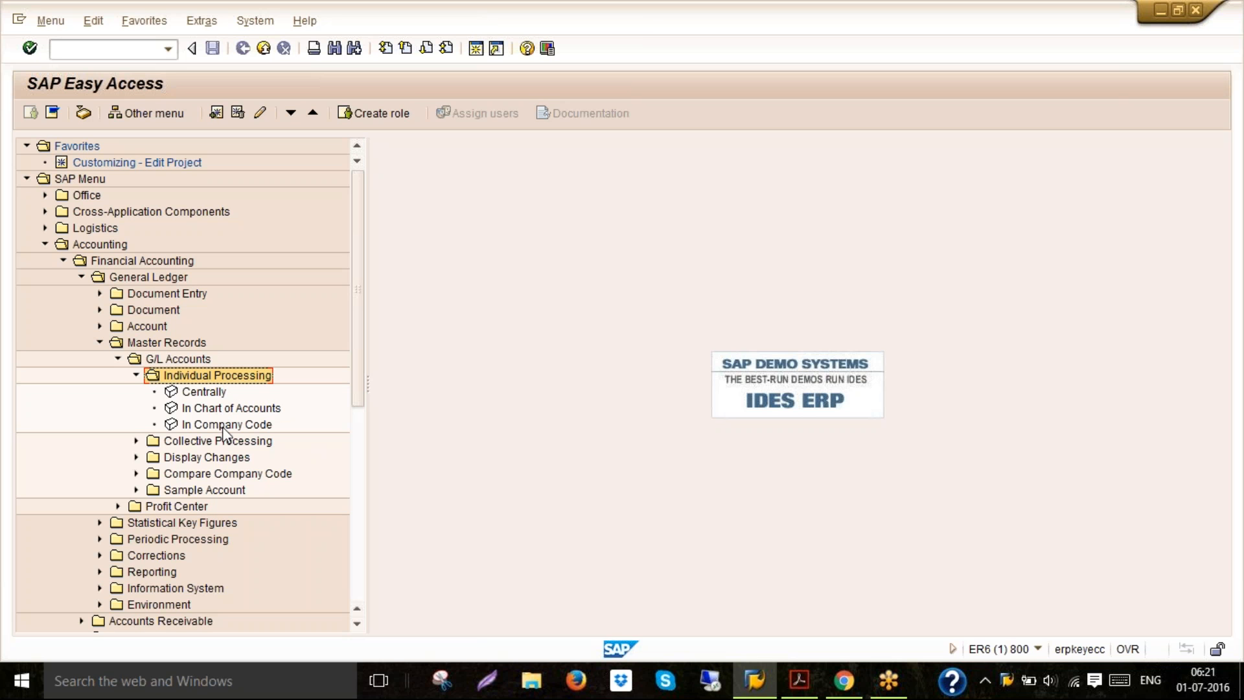
Turn on Display Technical Names in the SAP menu settings
{"action": "right_click", "coordinate": [258, 244]}
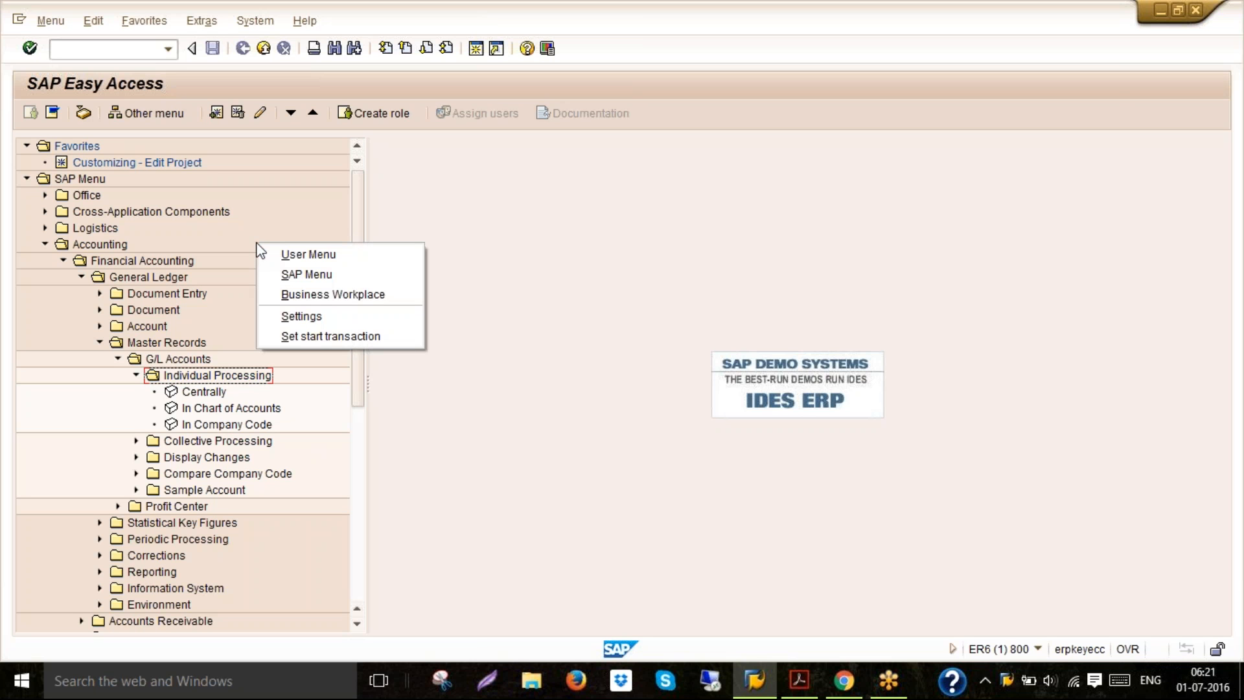
{"action": "left_click", "coordinate": [295, 317]}
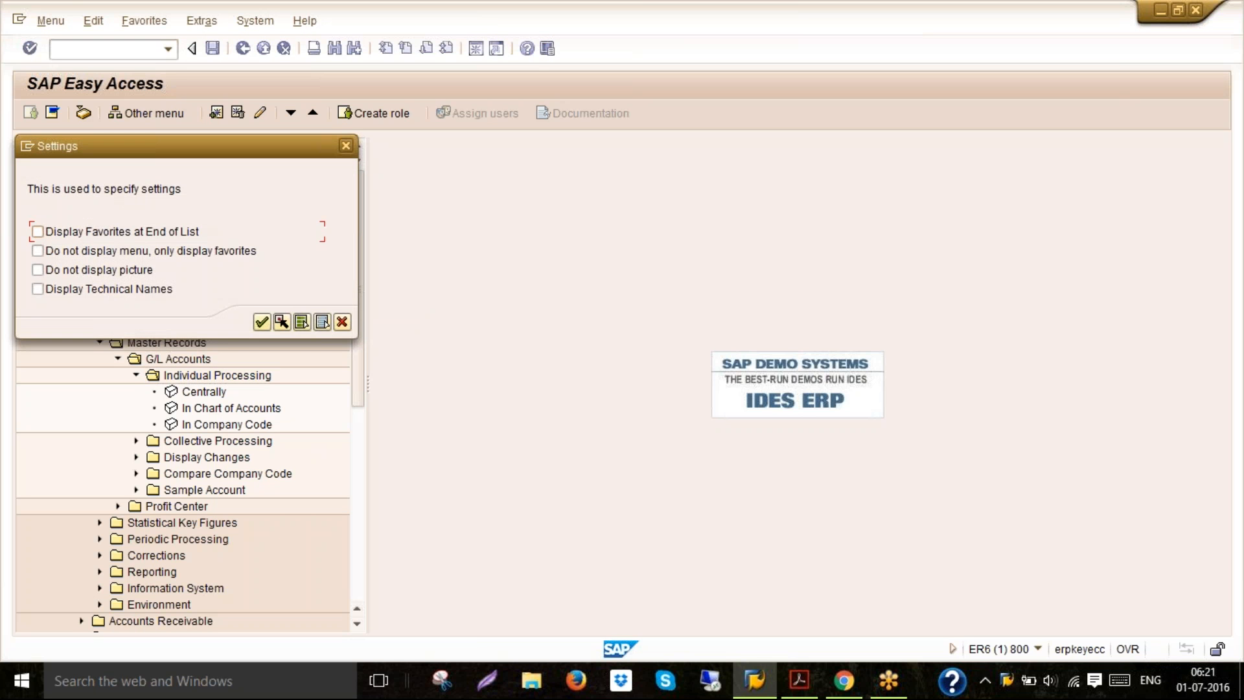
{"action": "left_click", "coordinate": [163, 292]}
{"action": "left_click", "coordinate": [262, 322]}
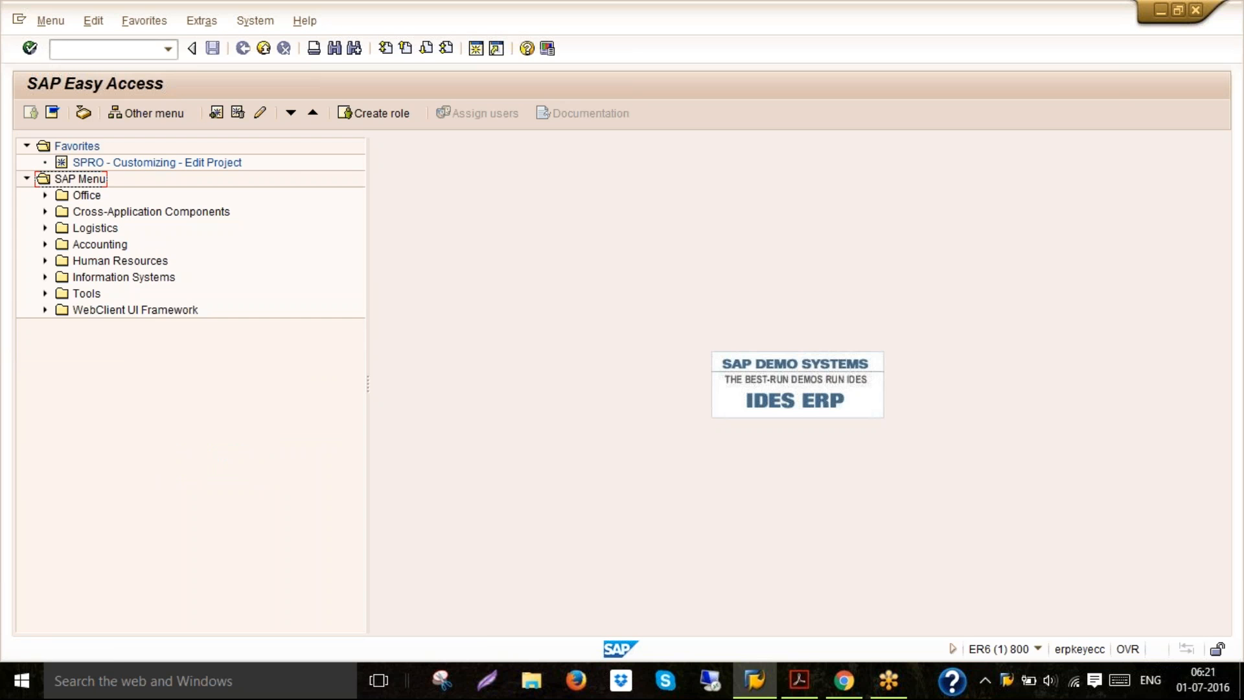
Expand the SAP menu down to G/L Accounts Individual Processing and select FS00 - Centrally
{"action": "left_click", "coordinate": [799, 680]}
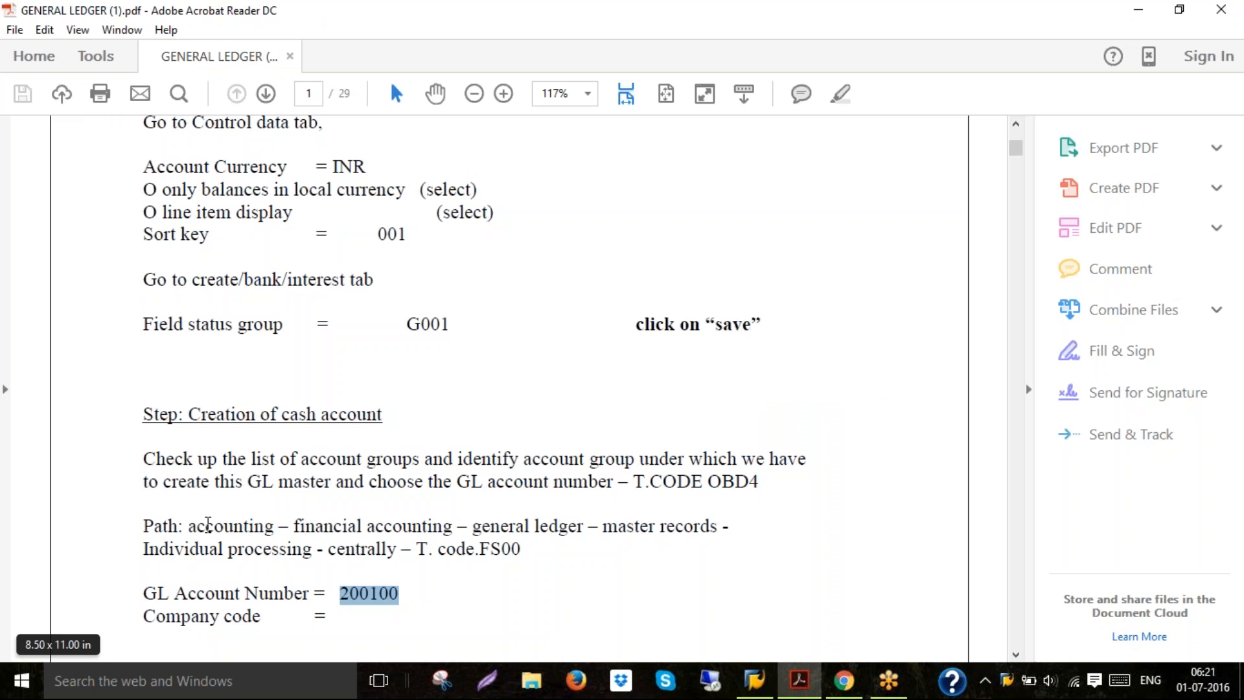
{"action": "left_click", "coordinate": [754, 679]}
{"action": "double_click", "coordinate": [103, 243]}
{"action": "double_click", "coordinate": [105, 259]}
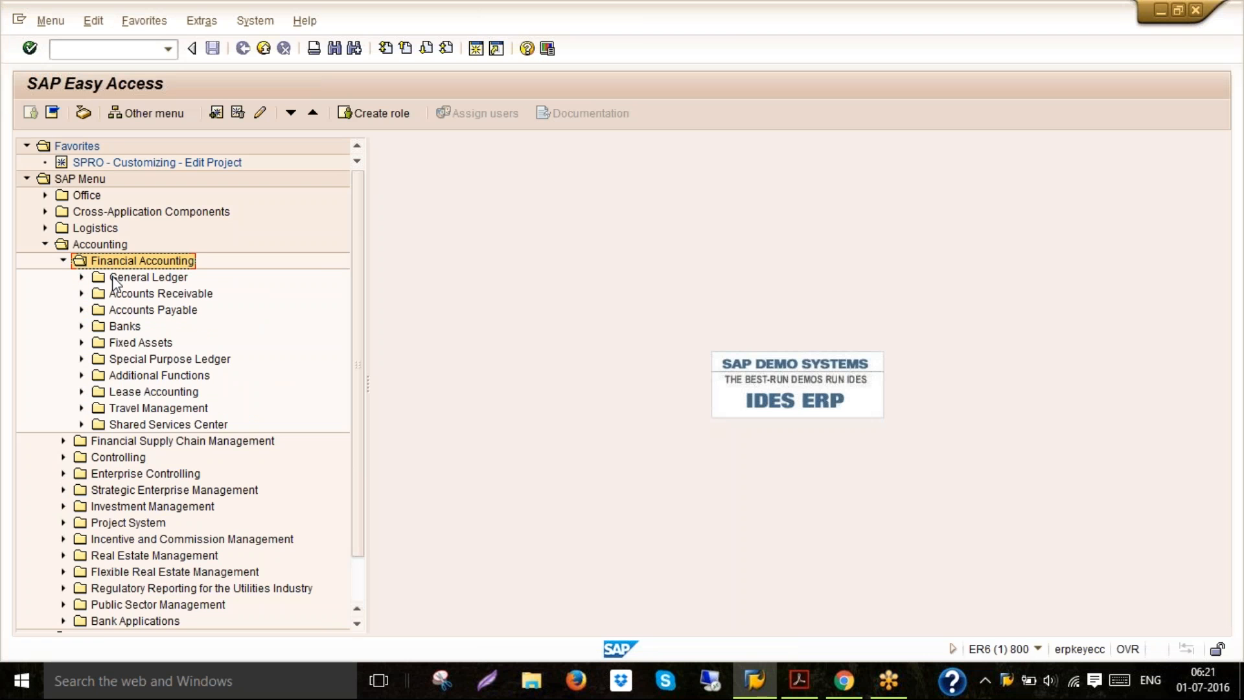
{"action": "double_click", "coordinate": [112, 277]}
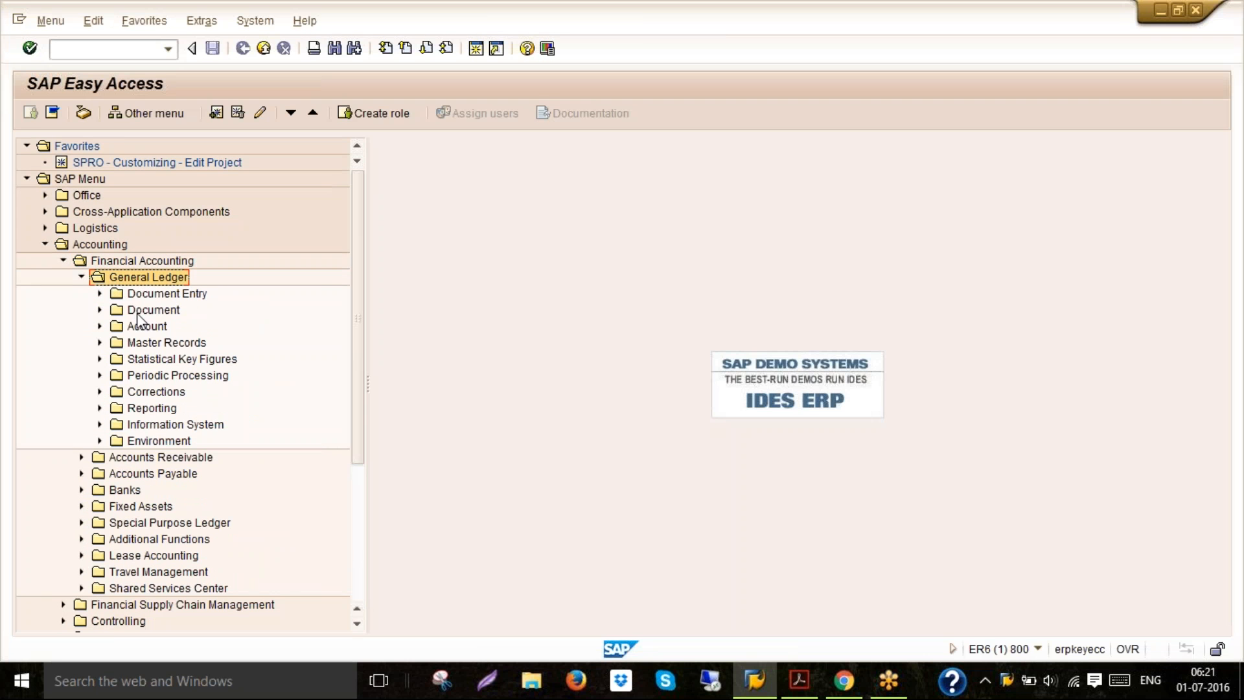
{"action": "double_click", "coordinate": [151, 343]}
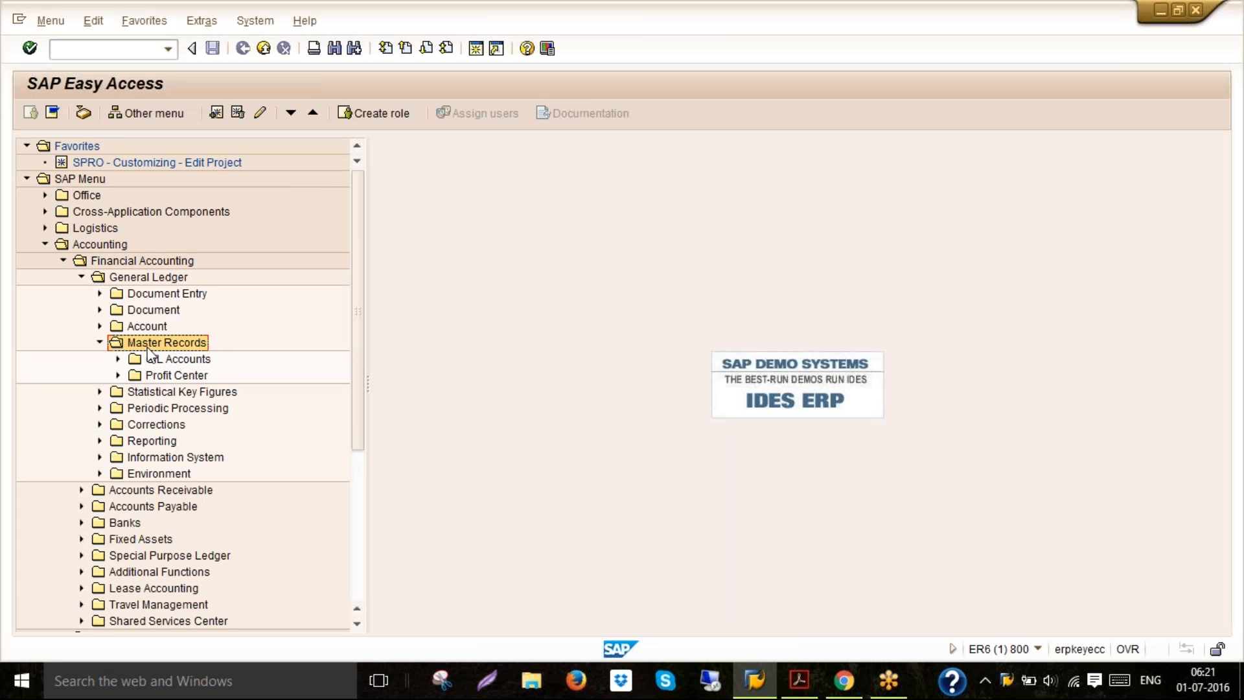
{"action": "double_click", "coordinate": [157, 362]}
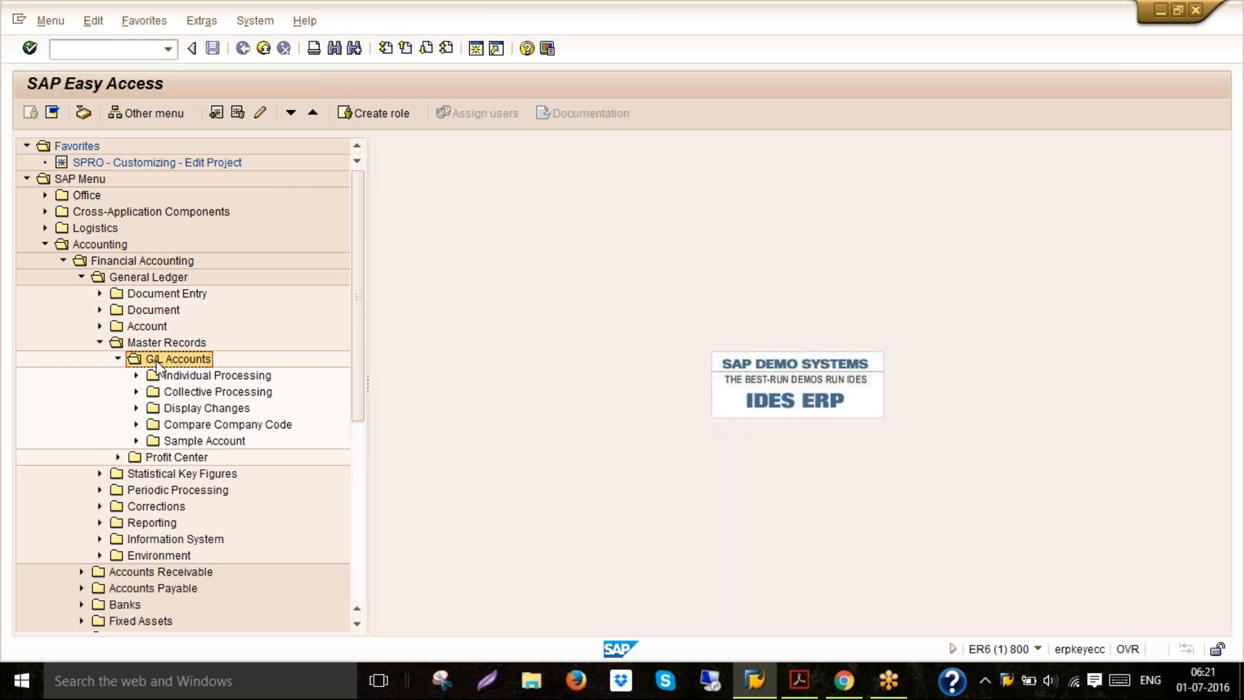
{"action": "left_click", "coordinate": [172, 380]}
{"action": "double_click", "coordinate": [171, 381]}
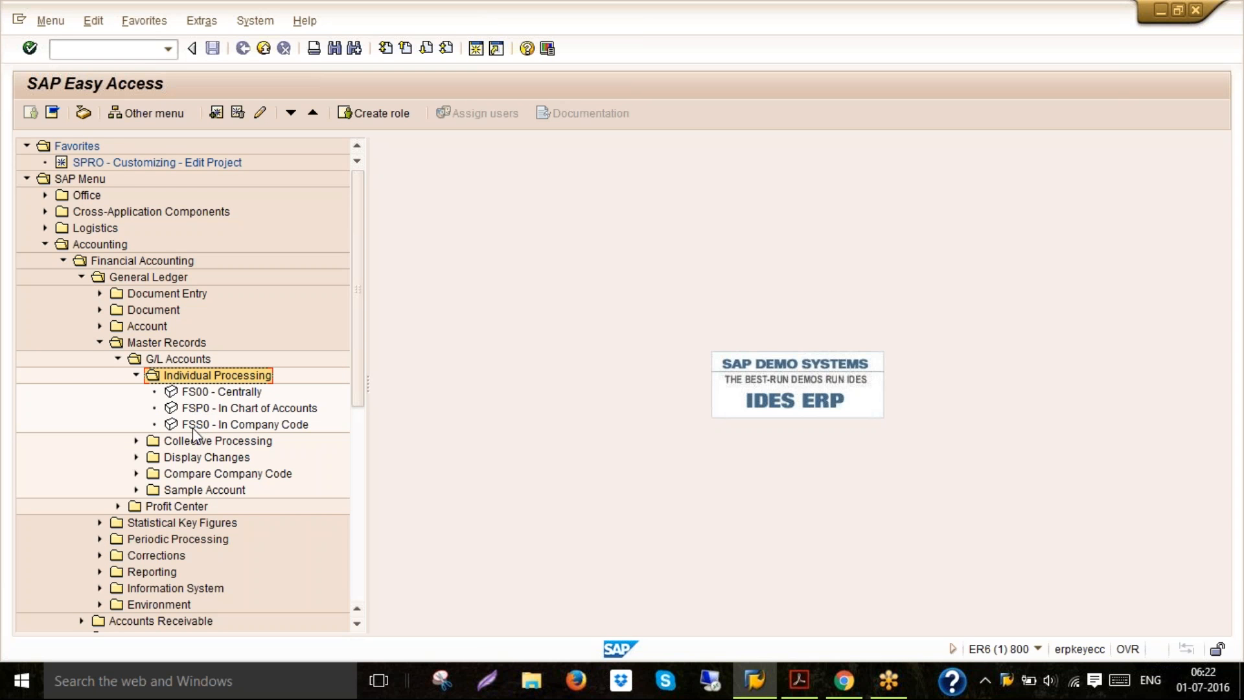
{"action": "left_click", "coordinate": [205, 393]}
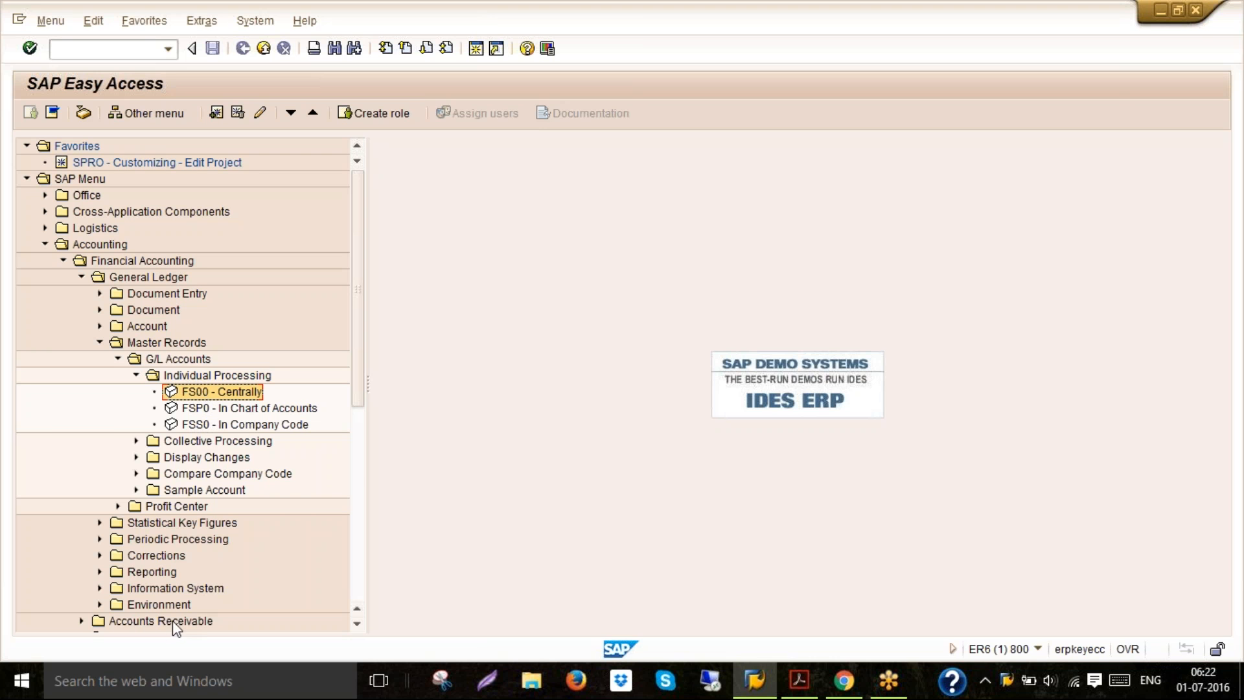
Open Excel and enter CENTRALLY in cell H12
{"action": "left_click", "coordinate": [21, 681]}
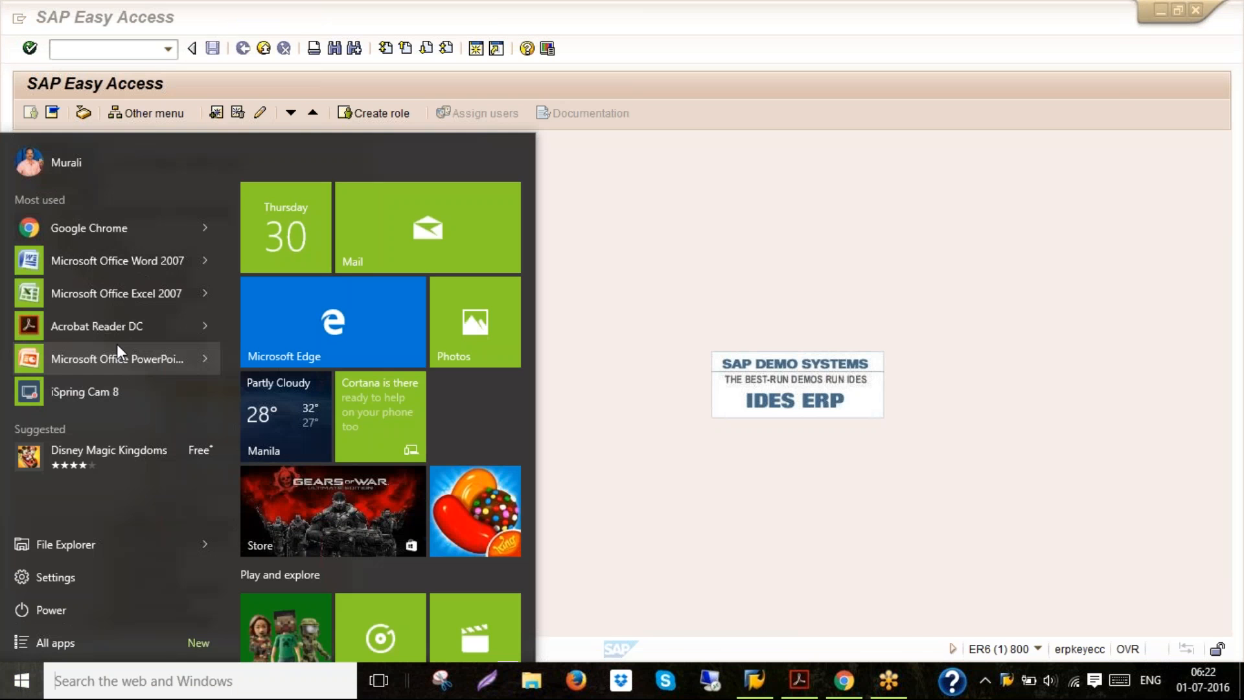
{"action": "left_click", "coordinate": [118, 302]}
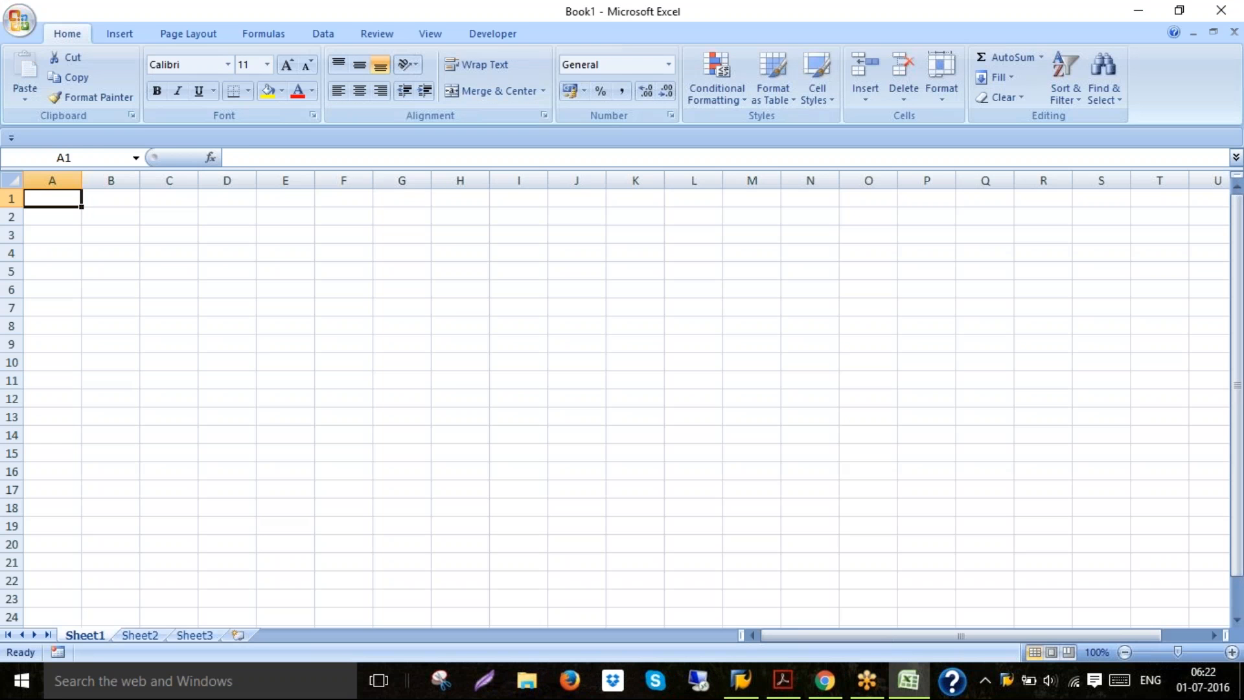
{"action": "left_click", "coordinate": [460, 399]}
{"action": "type", "text": "centra"}
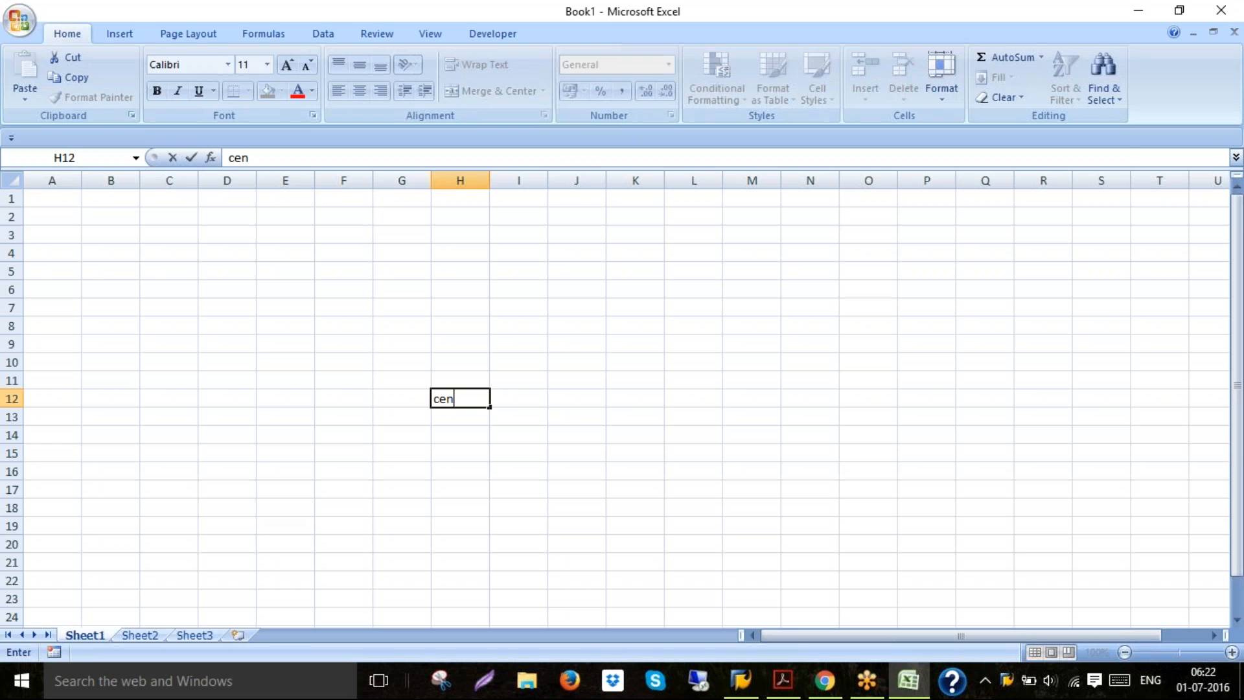
{"action": "key", "text": "BackSpace"}
{"action": "key", "text": "BackSpace"}
{"action": "key", "text": "BackSpace"}
{"action": "key", "text": "BackSpace"}
{"action": "key", "text": "BackSpace"}
{"action": "key", "text": "BackSpace"}
{"action": "type", "text": "CENTRALLY"}
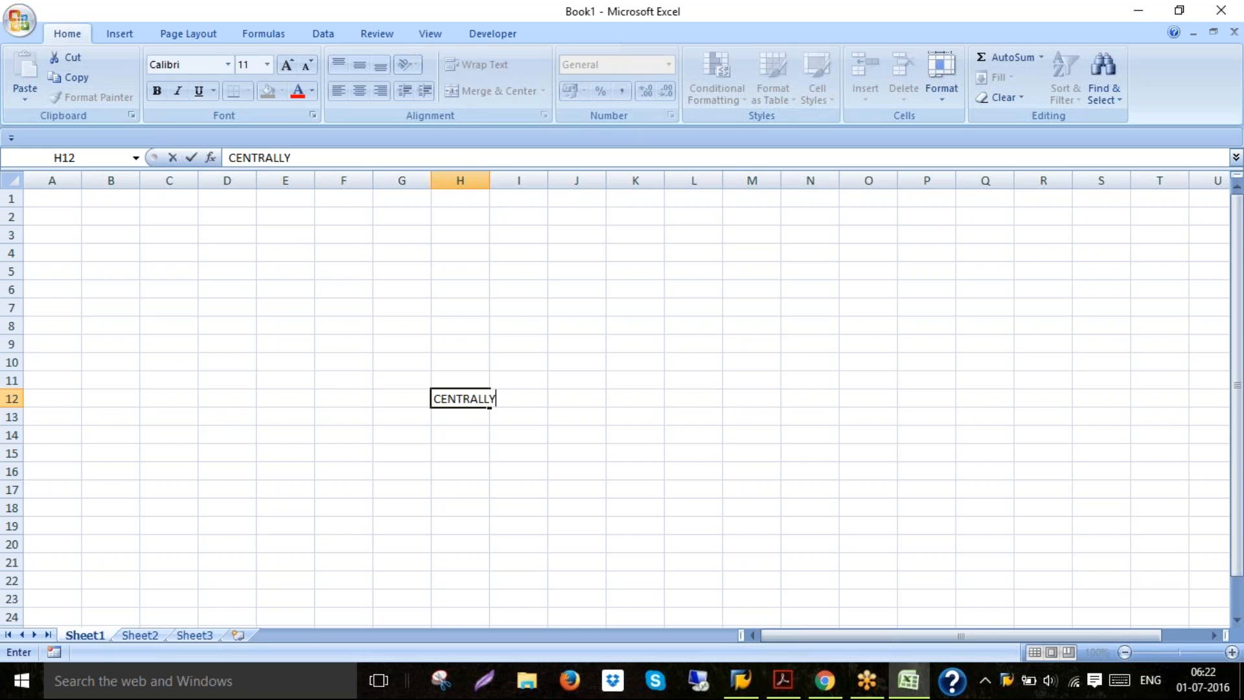
Enter COA in cell H15
{"action": "key", "text": "Return"}
{"action": "key", "text": "Down"}
{"action": "key", "text": "Down"}
{"action": "type", "text": "COA"}
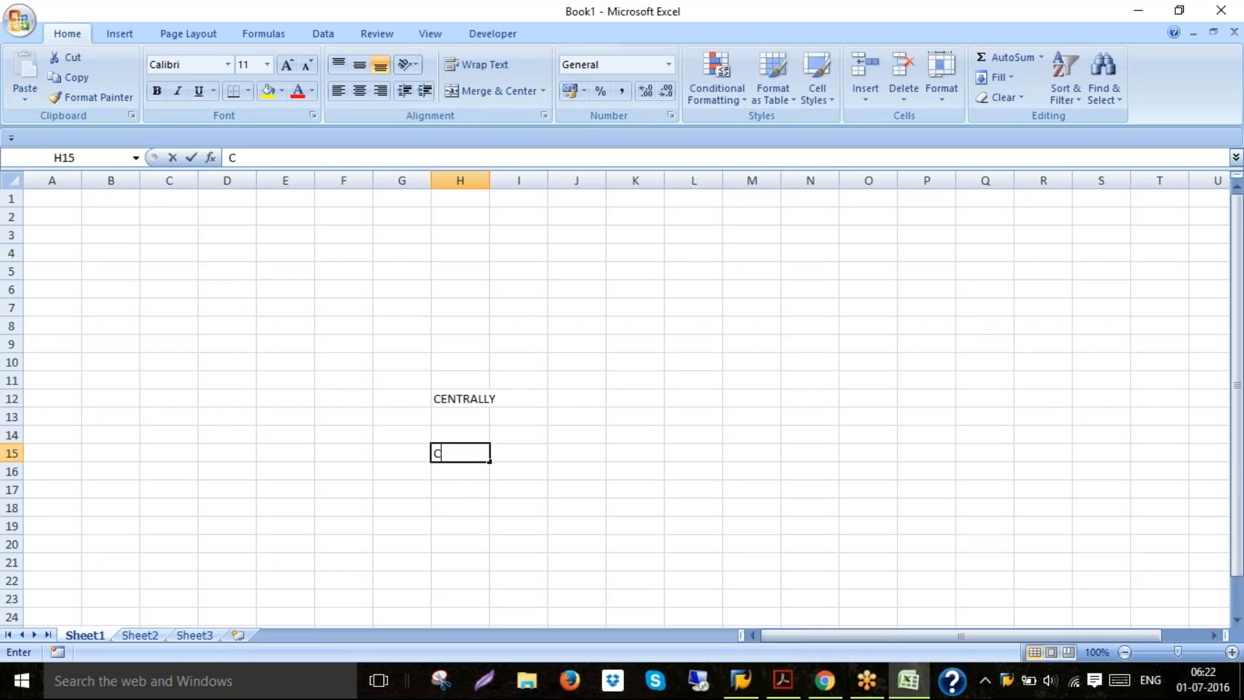
Enter COMPANY CODE in cell H18
{"action": "key", "text": "Return"}
{"action": "key", "text": "Down"}
{"action": "key", "text": "Down"}
{"action": "type", "text": "COPA"}
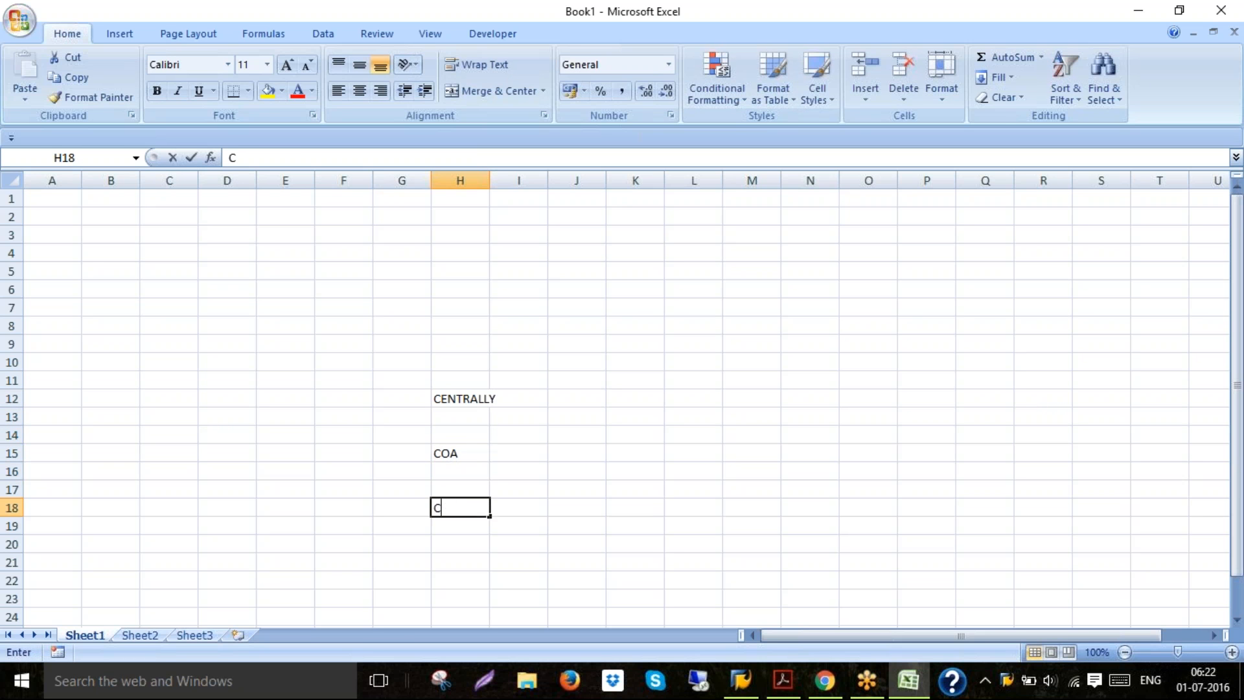
{"action": "key", "text": "BackSpace"}
{"action": "key", "text": "BackSpace"}
{"action": "type", "text": "MPANY CODE"}
{"action": "key", "text": "Return"}
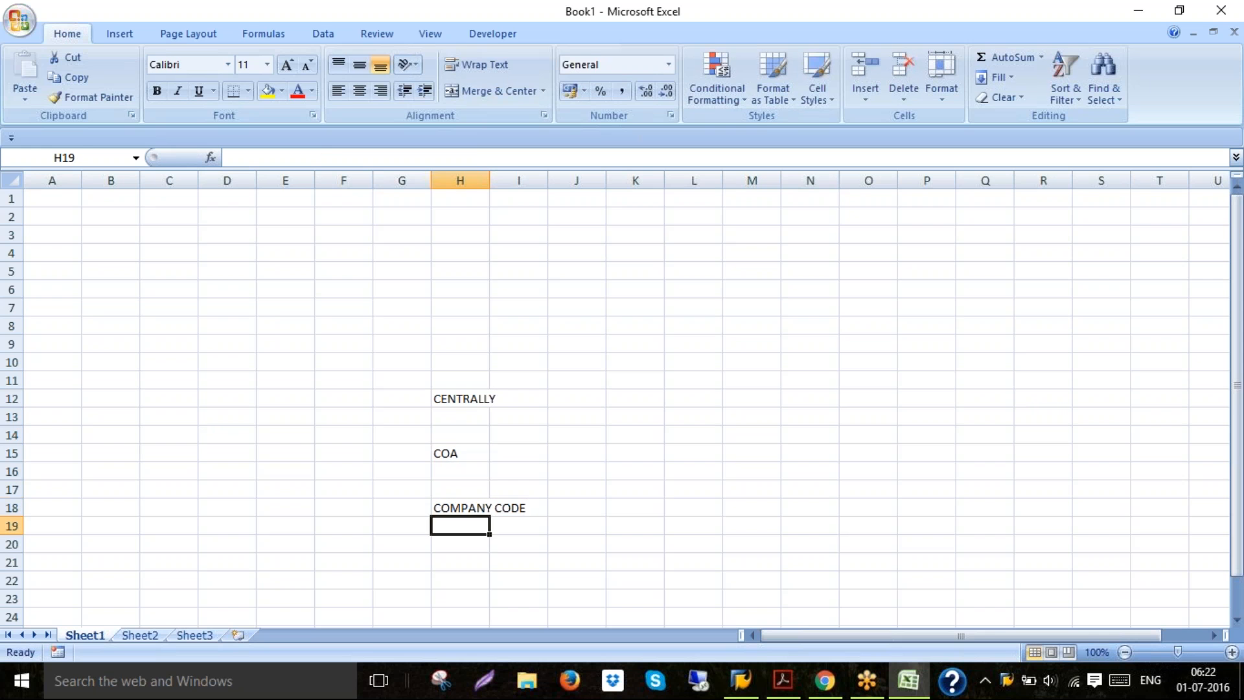
Enter 6020 in cell L10
{"action": "left_click", "coordinate": [603, 398]}
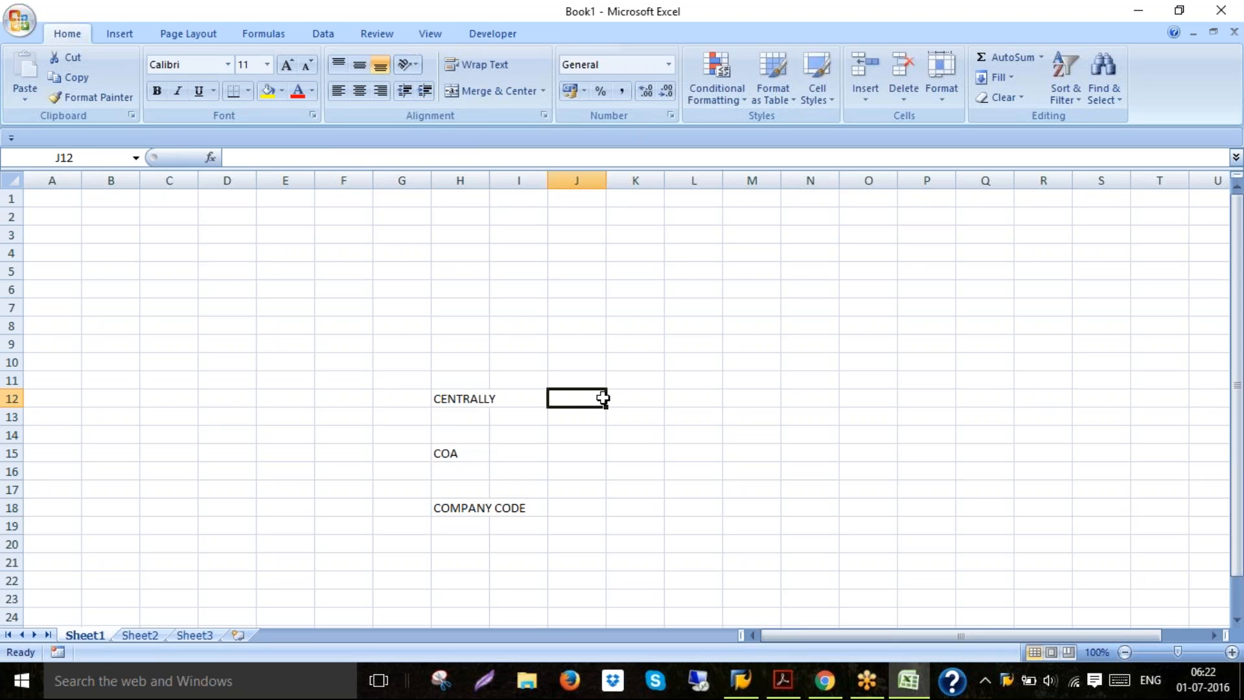
{"action": "left_click", "coordinate": [690, 358]}
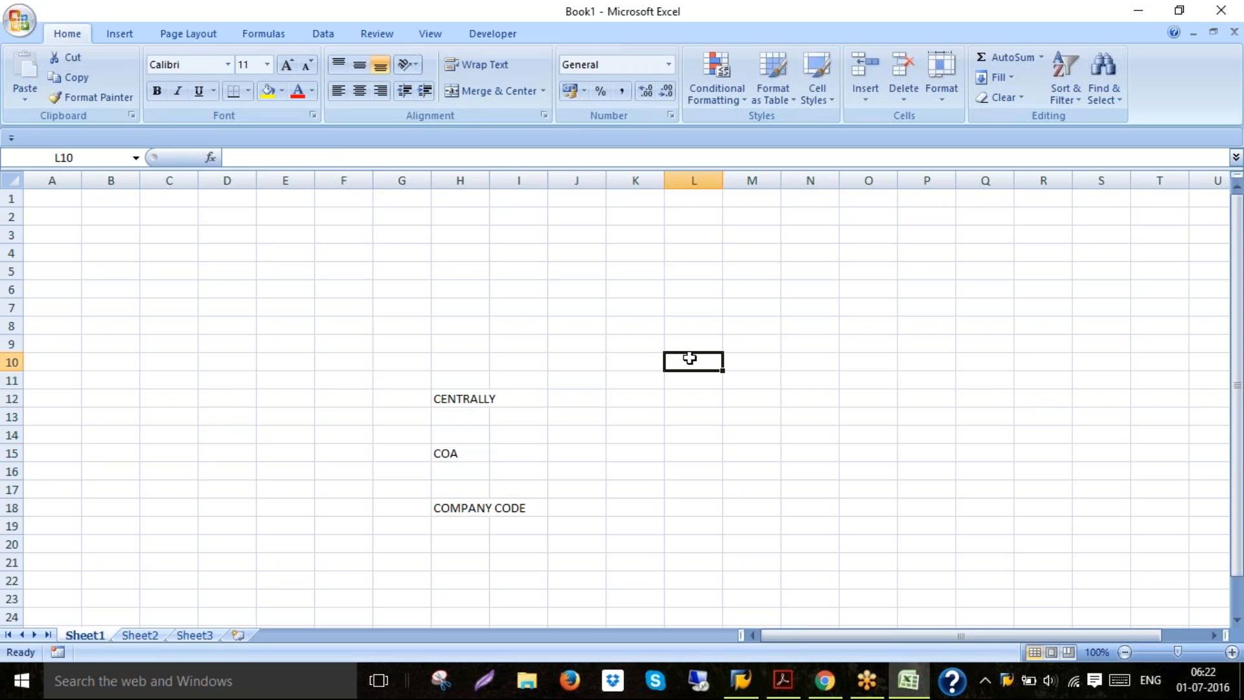
{"action": "type", "text": "6020"}
{"action": "key", "text": "Return"}
{"action": "key", "text": "Up"}
{"action": "key", "text": "Right"}
{"action": "type", "text": "6021"}
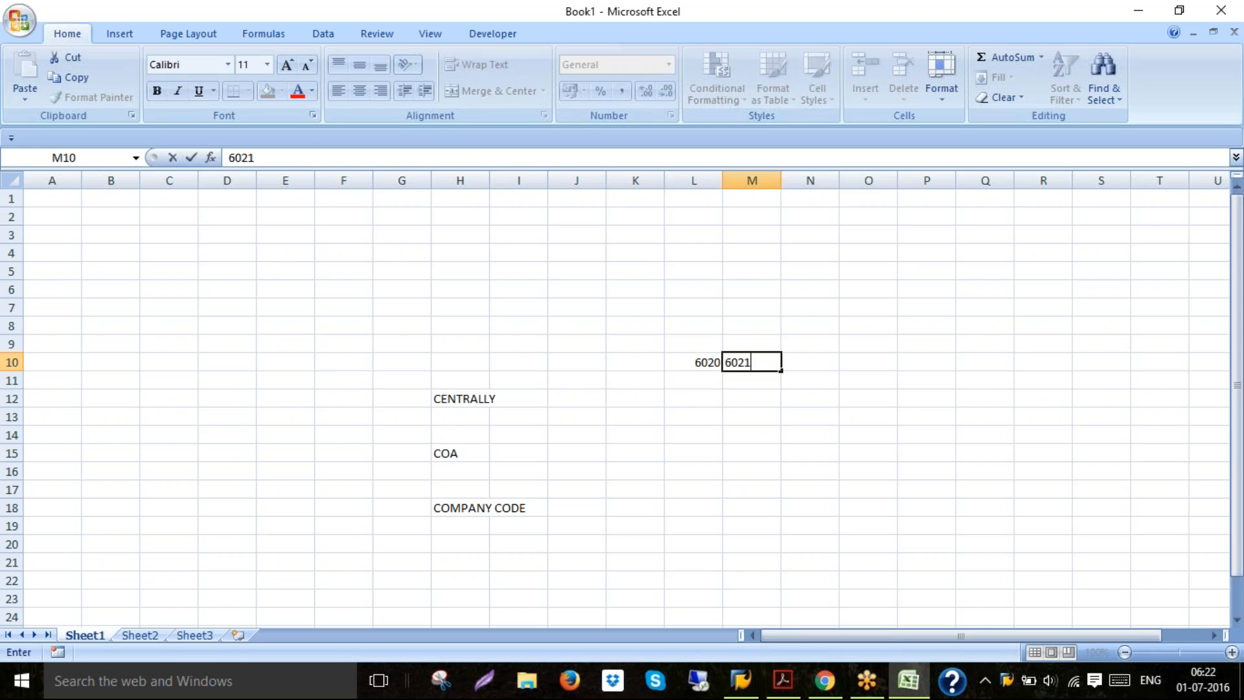
{"action": "key", "text": "BackSpace"}
{"action": "key", "text": "BackSpace"}
{"action": "key", "text": "BackSpace"}
{"action": "key", "text": "BackSpace"}
Enter 6021, 6022 and 6023 in cells L11 to L13 below 6020
{"action": "left_click", "coordinate": [688, 376]}
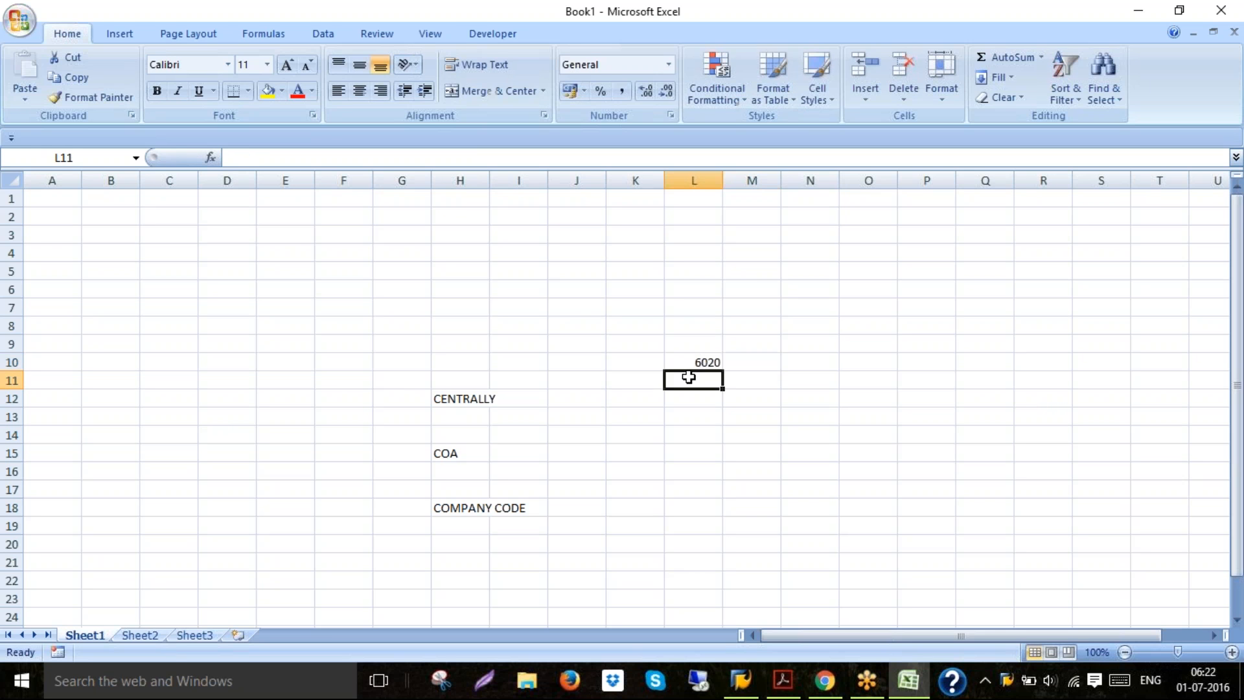
{"action": "type", "text": "621"}
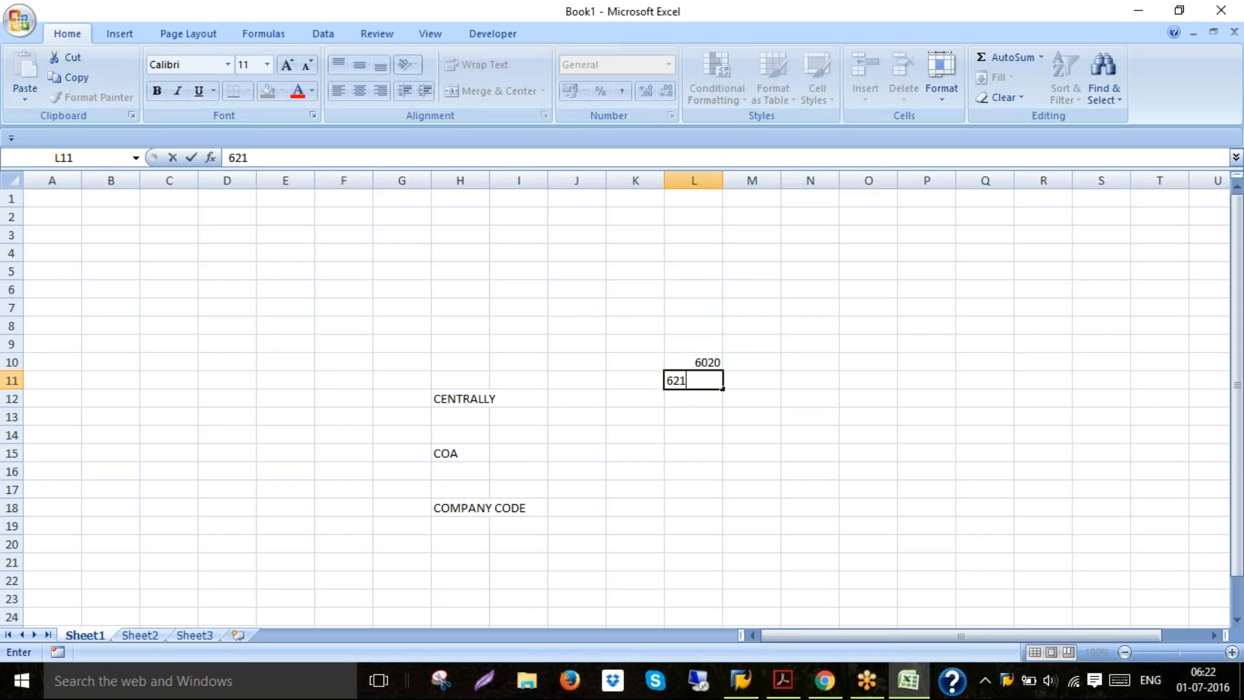
{"action": "key", "text": "BackSpace"}
{"action": "key", "text": "BackSpace"}
{"action": "type", "text": "021"}
{"action": "key", "text": "Return"}
{"action": "type", "text": "6022"}
{"action": "key", "text": "Return"}
{"action": "type", "text": "6023"}
{"action": "key", "text": "Return"}
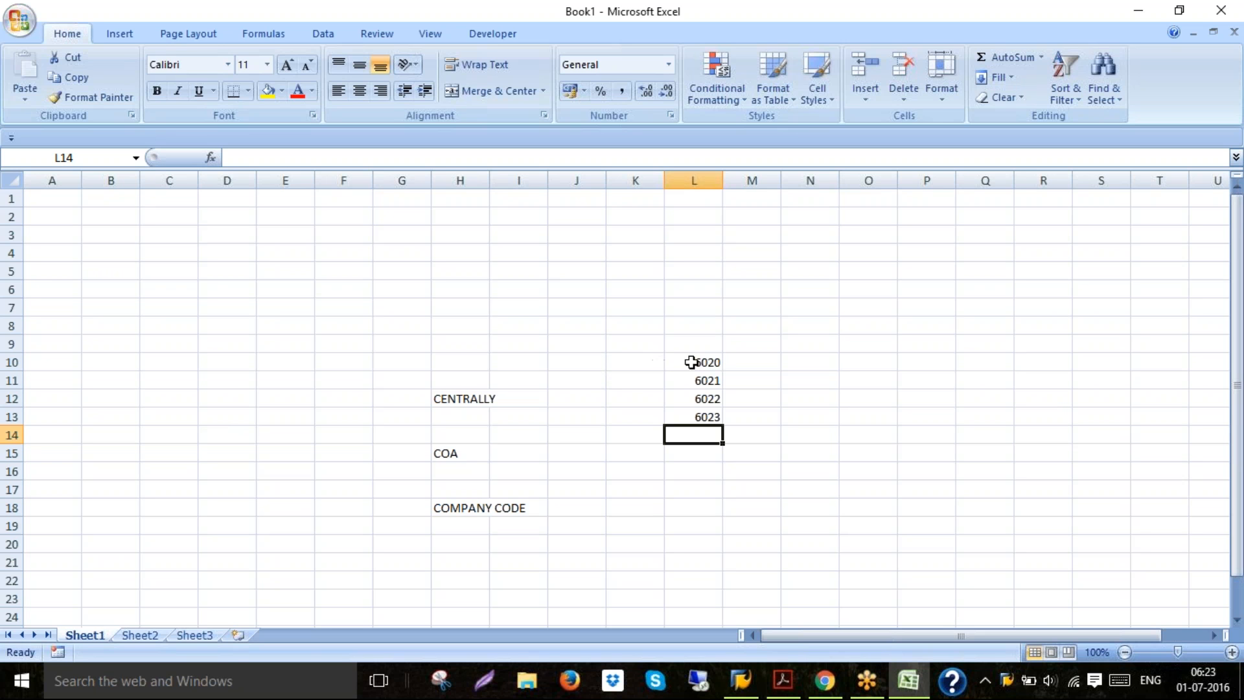
{"action": "left_click", "coordinate": [594, 364]}
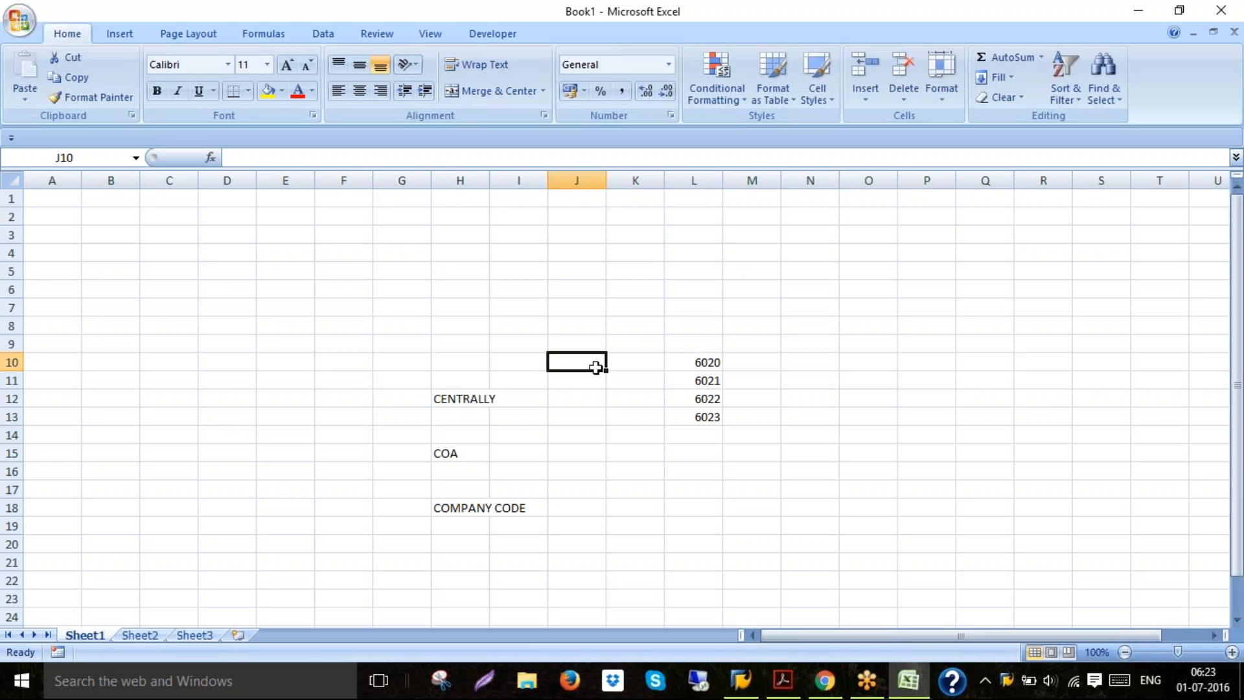
{"action": "left_click", "coordinate": [646, 361]}
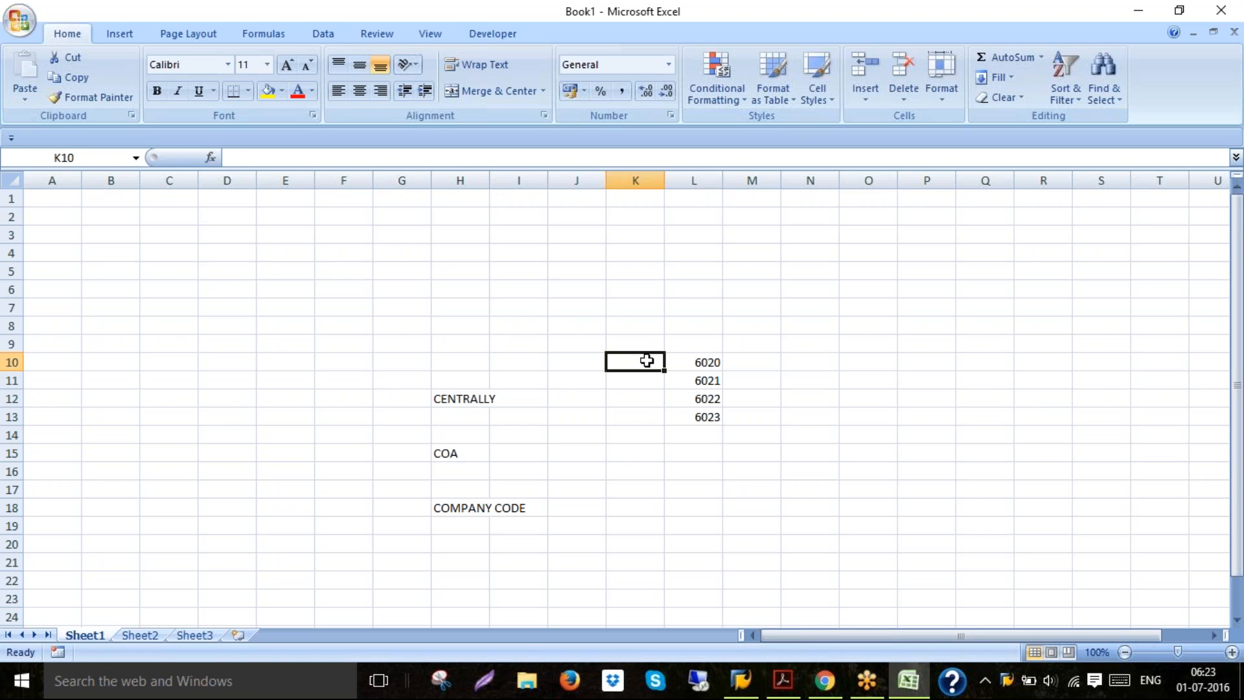
{"action": "type", "text": "1111"}
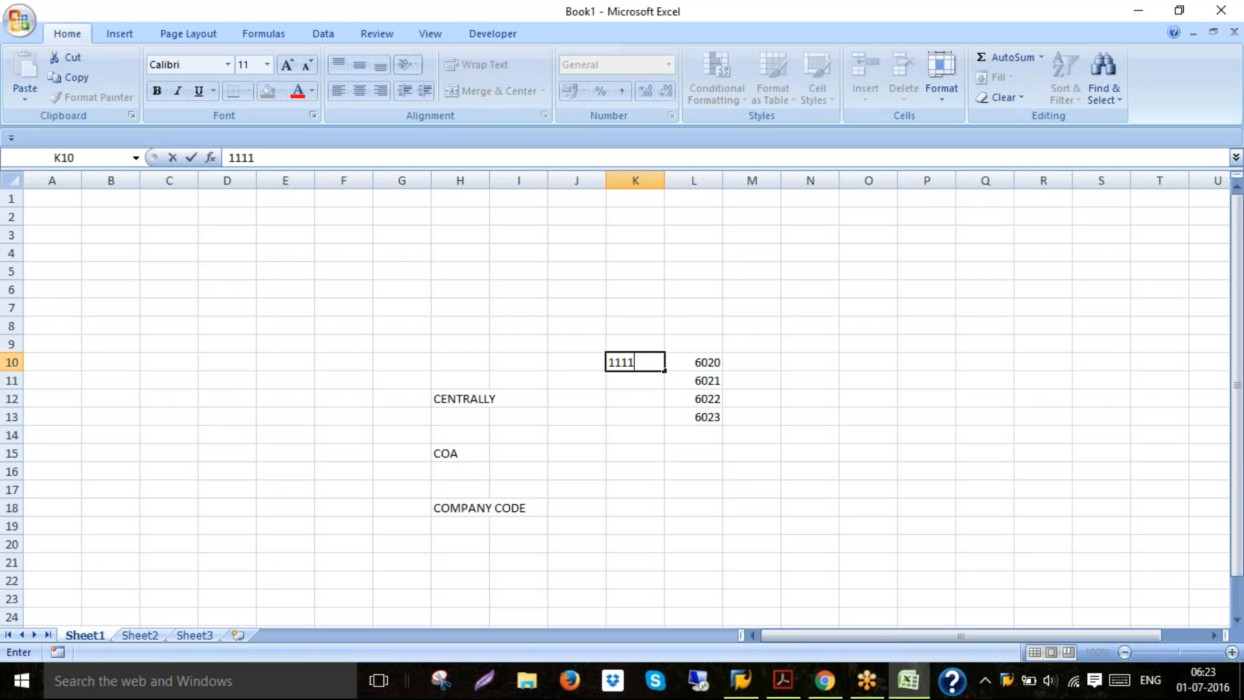
{"action": "key", "text": "Return"}
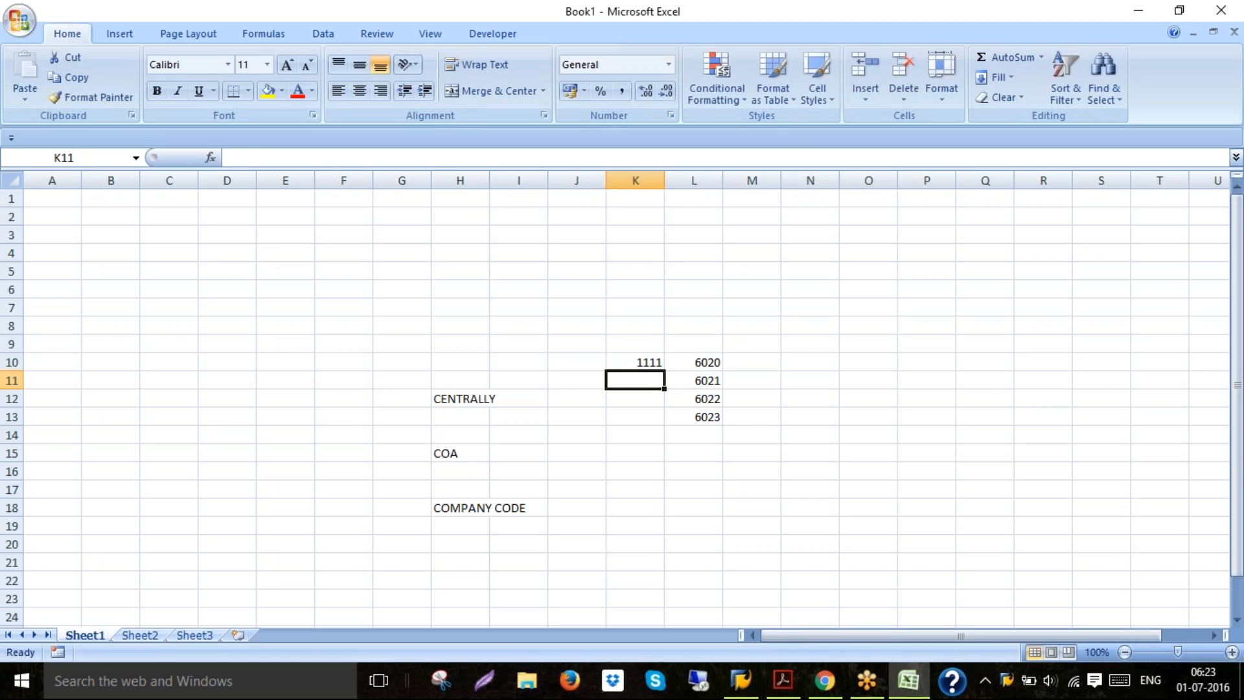
{"action": "left_click", "coordinate": [649, 361]}
{"action": "key", "text": "Delete"}
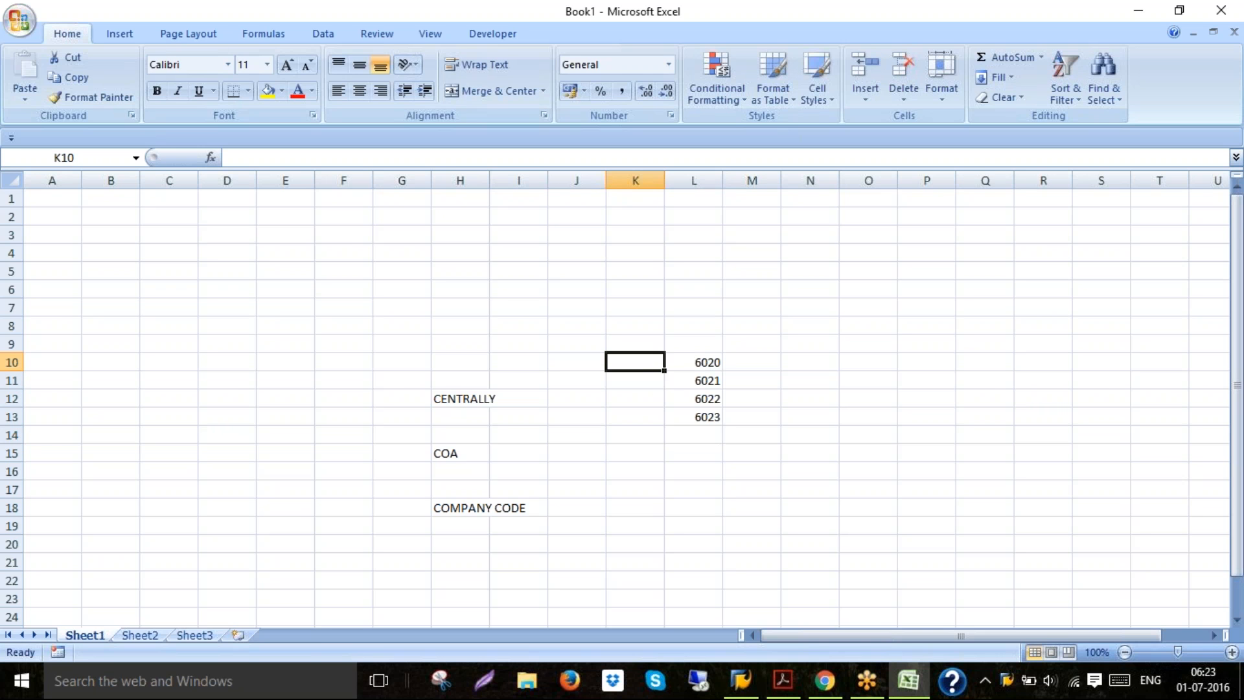
Enter COMPANY in cell J15 beside COA
{"action": "left_click", "coordinate": [469, 401]}
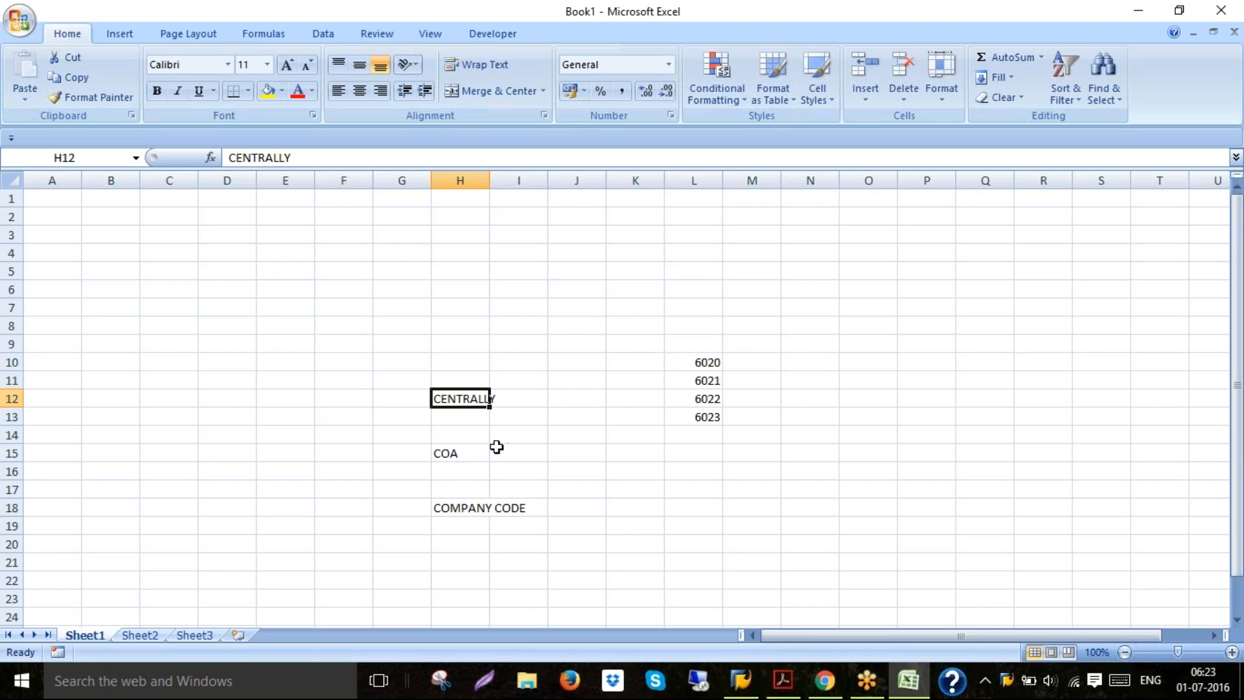
{"action": "left_click", "coordinate": [463, 450]}
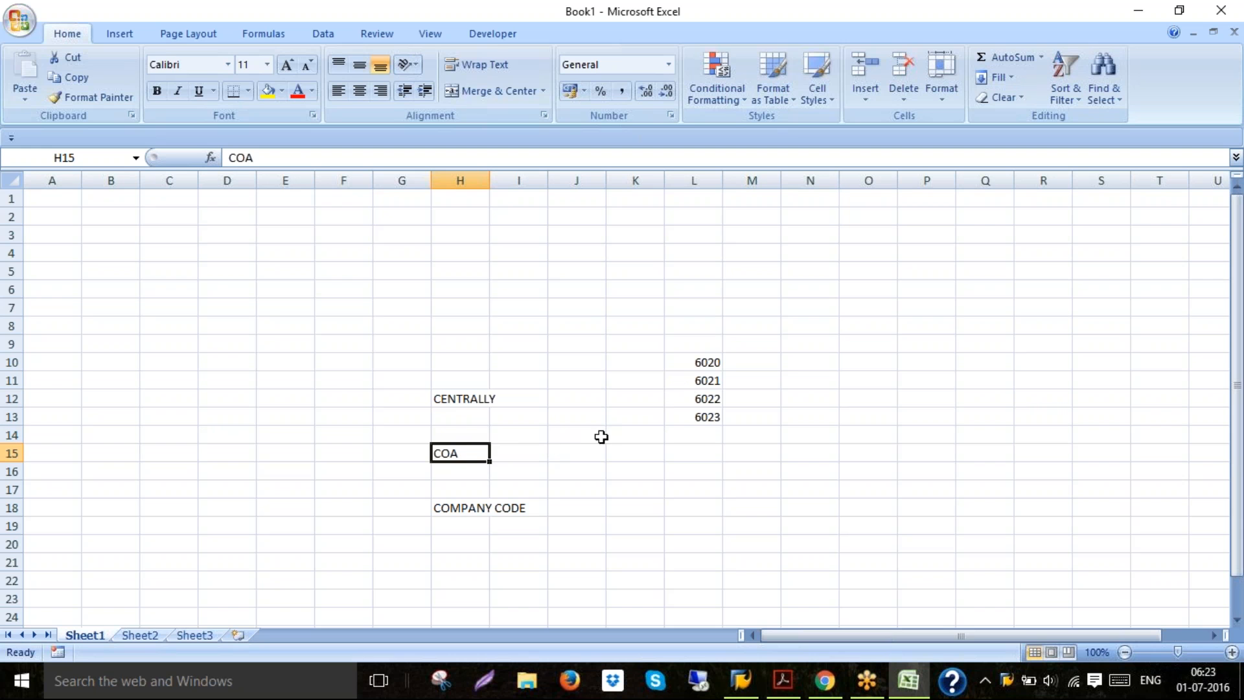
{"action": "left_click", "coordinate": [575, 454]}
{"action": "type", "text": "COMPANY"}
{"action": "key", "text": "Return"}
Enter 6020 in cell K15
{"action": "left_click", "coordinate": [629, 453]}
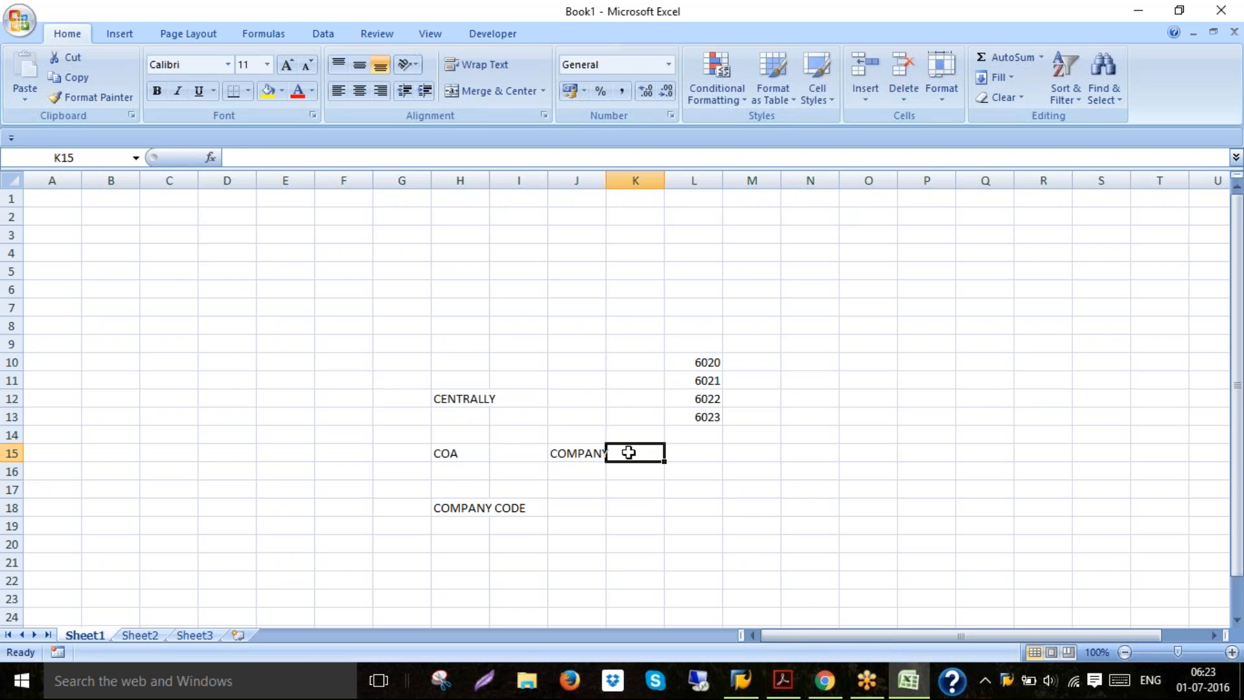
{"action": "type", "text": "600"}
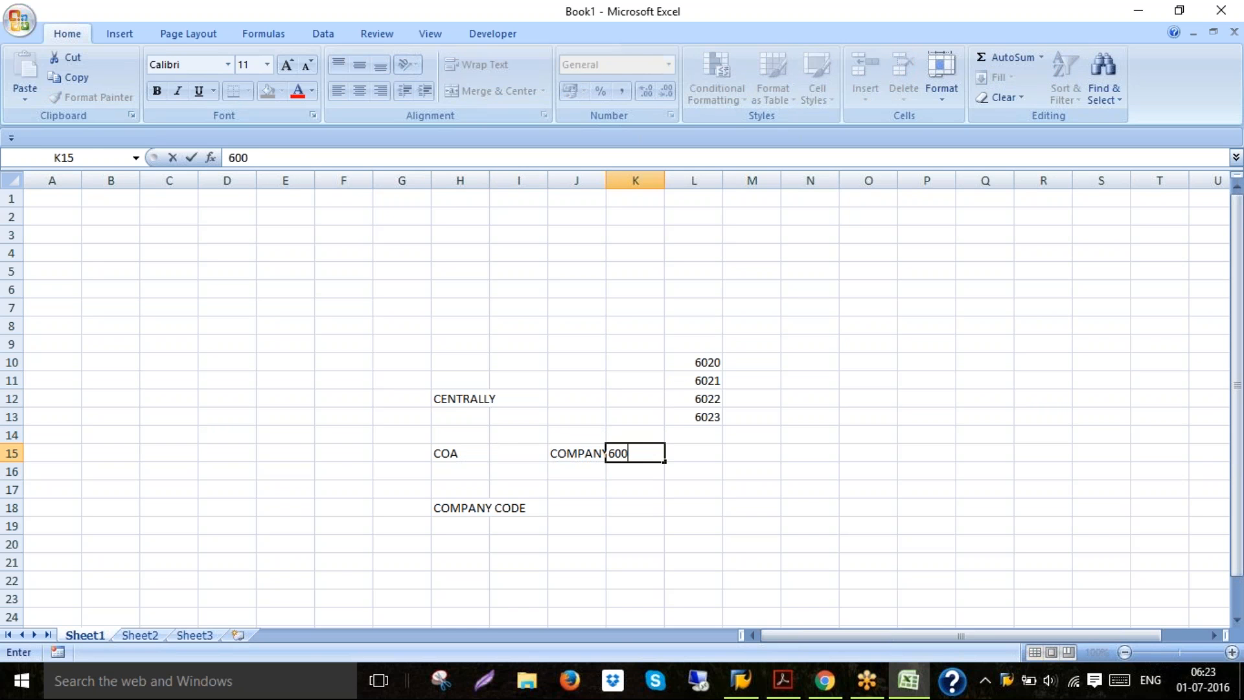
{"action": "key", "text": "BackSpace"}
{"action": "type", "text": "20"}
{"action": "key", "text": "Return"}
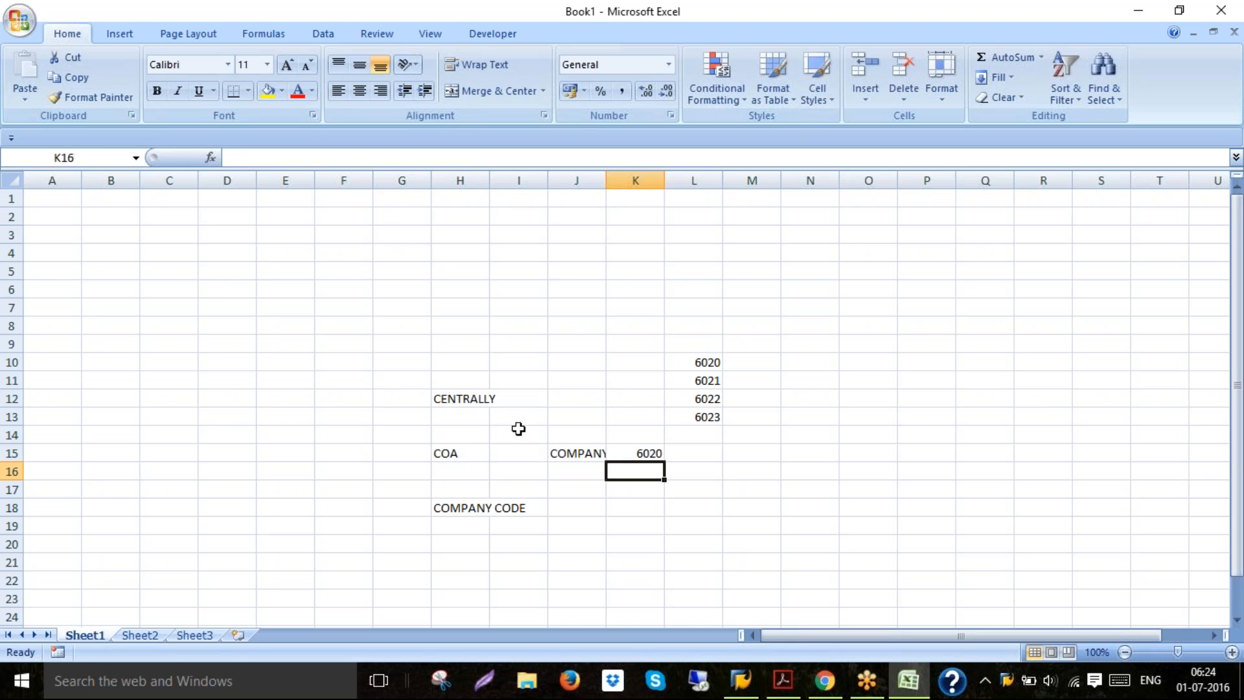
Clear the contents of cell J15
{"action": "left_click", "coordinate": [560, 452]}
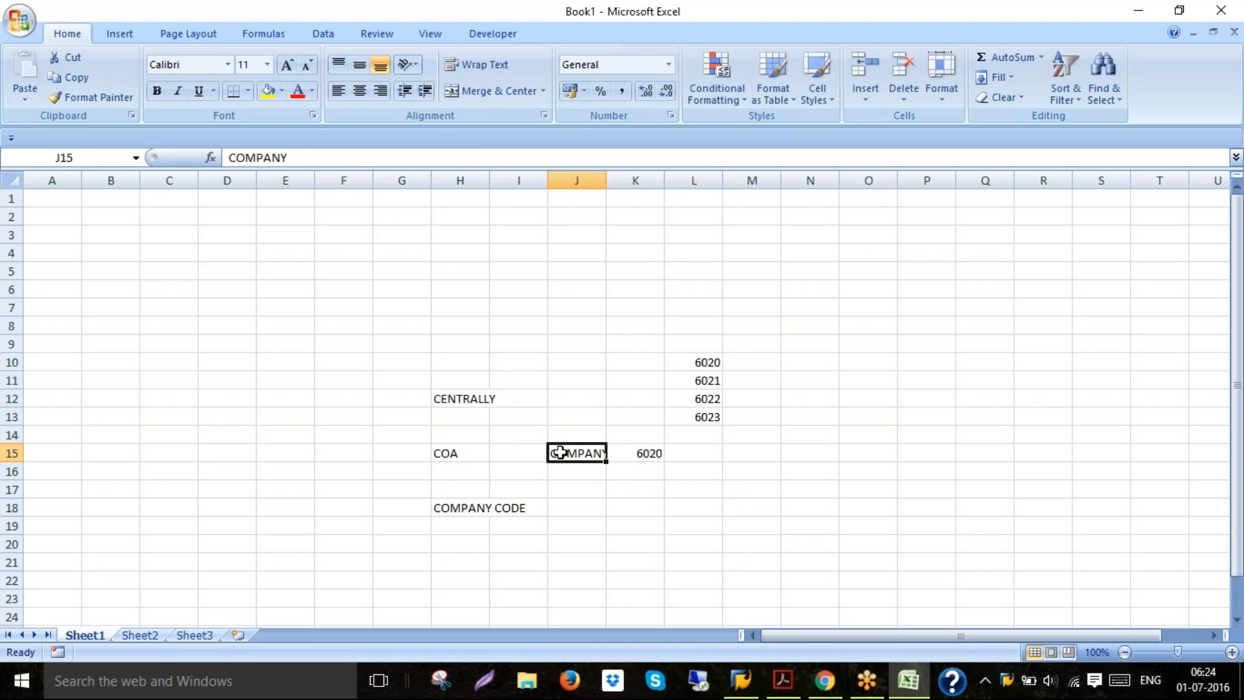
{"action": "key", "text": "BackSpace"}
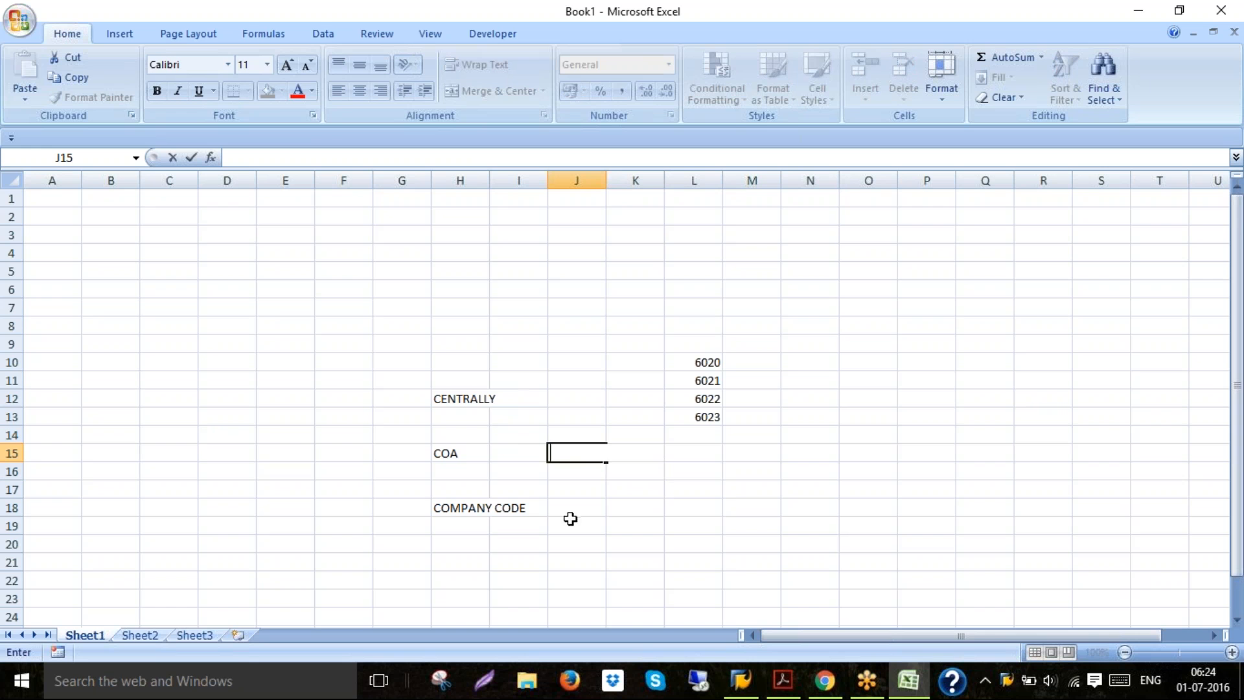
{"action": "left_click", "coordinate": [571, 410]}
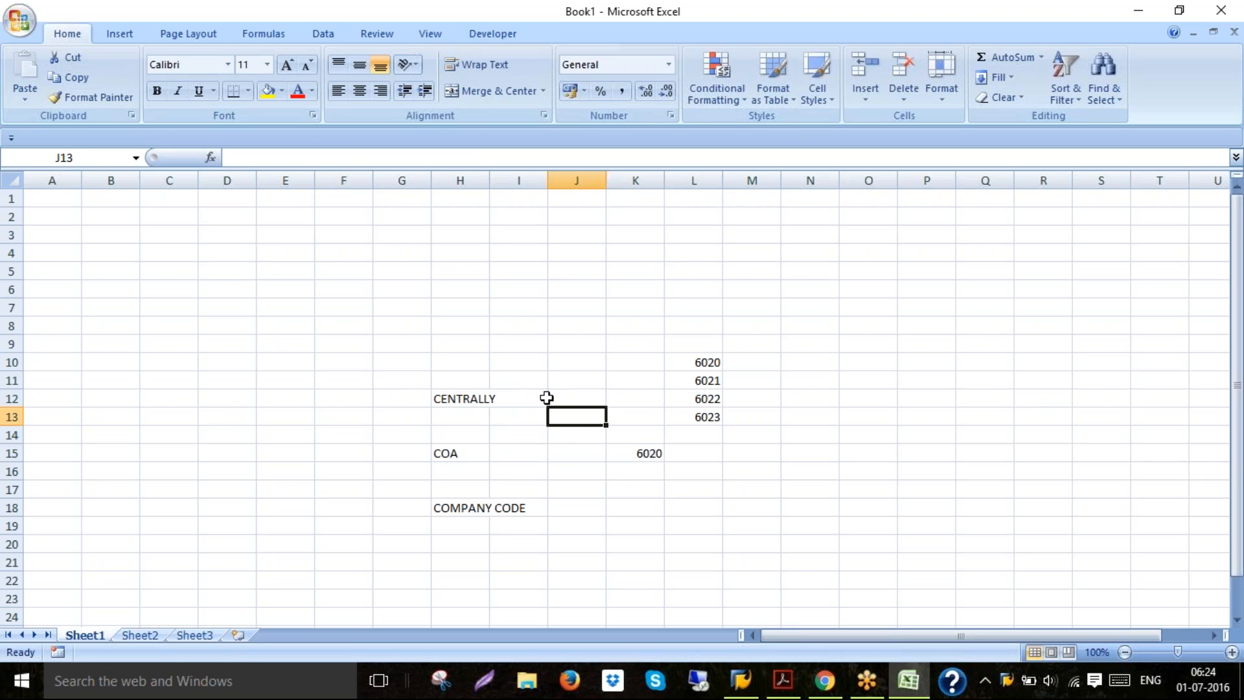
Enter 6020 in cell I12 beside CENTRALLY and in cell I15 beside COA
{"action": "left_click", "coordinate": [516, 398]}
{"action": "type", "text": "6020"}
{"action": "key", "text": "Return"}
{"action": "key", "text": "Down"}
{"action": "key", "text": "Down"}
{"action": "type", "text": "6020"}
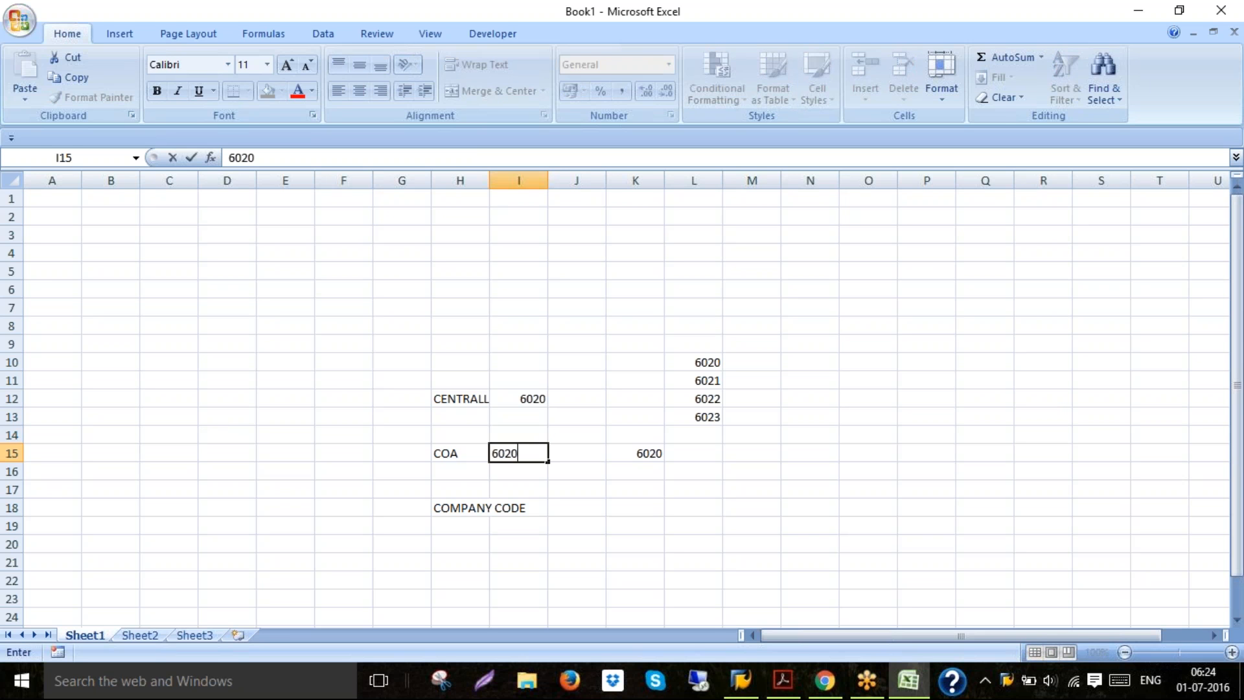
{"action": "key", "text": "Return"}
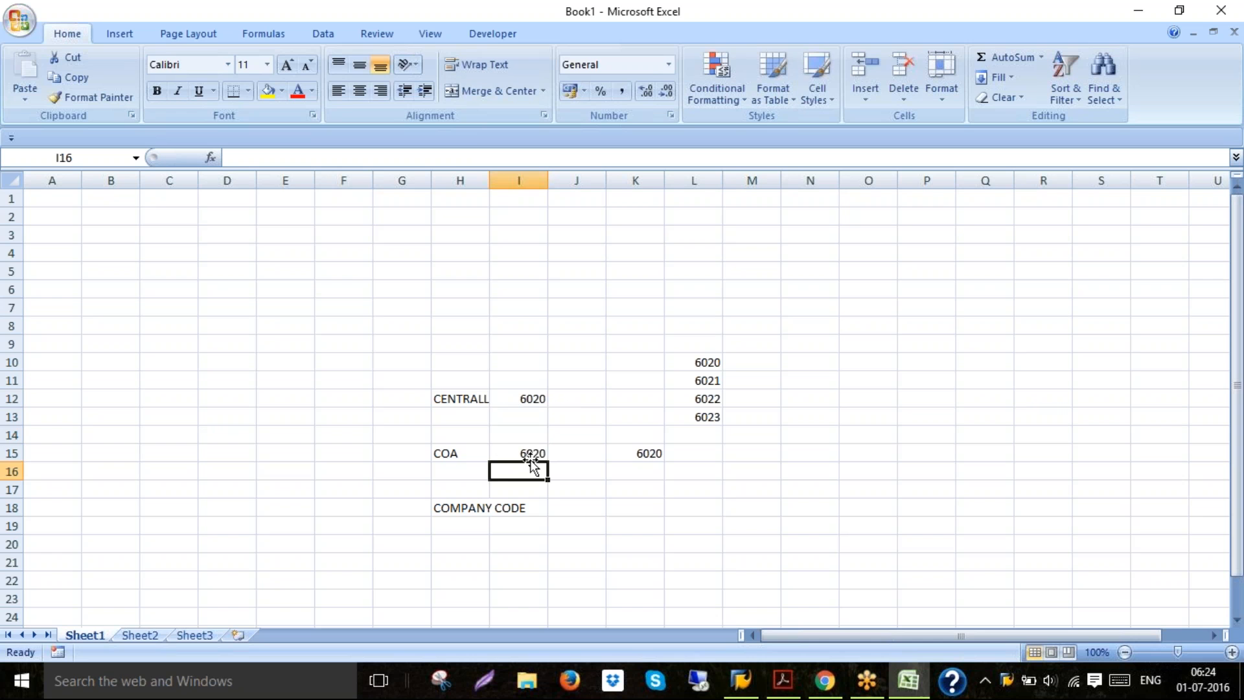
{"action": "left_click", "coordinate": [531, 454]}
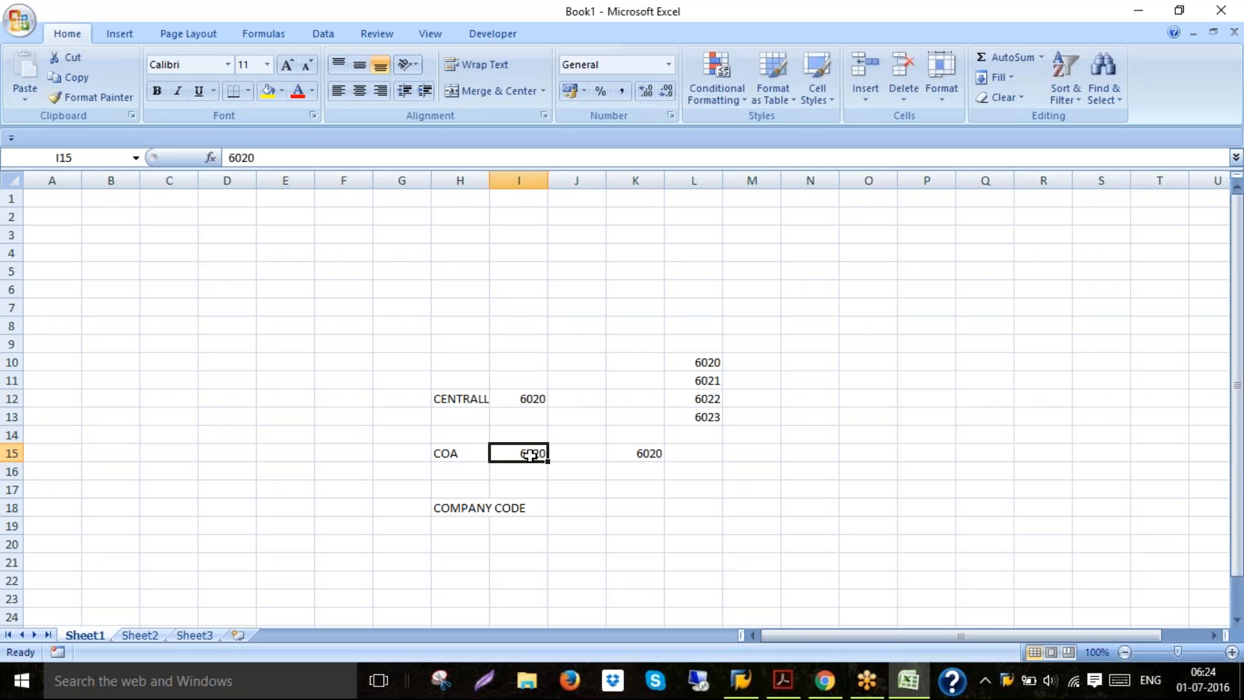
{"action": "left_click", "coordinate": [564, 504]}
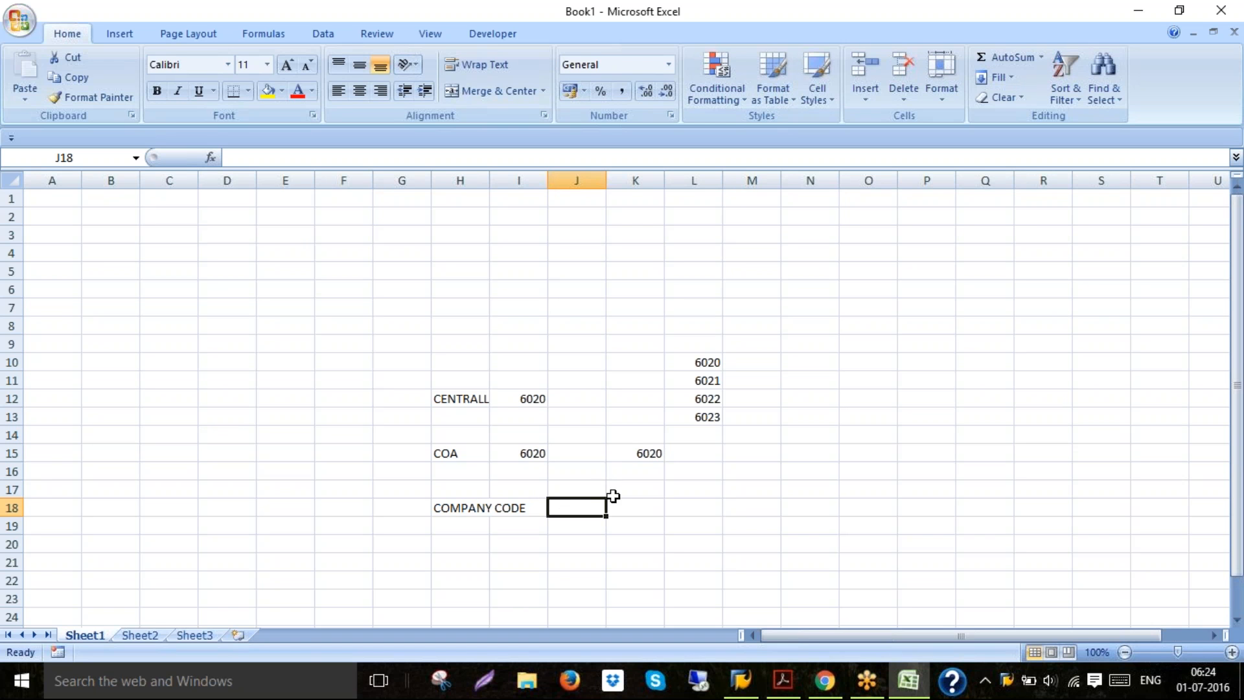
{"action": "type", "text": "7020"}
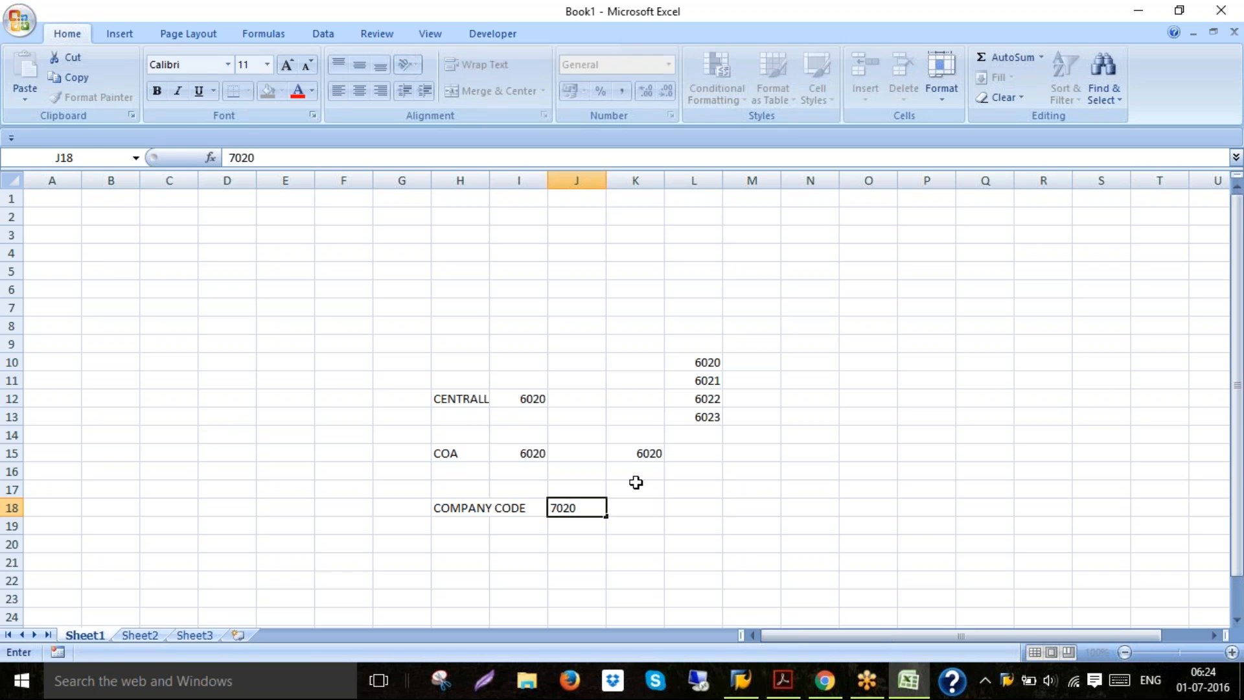
{"action": "key", "text": "Return"}
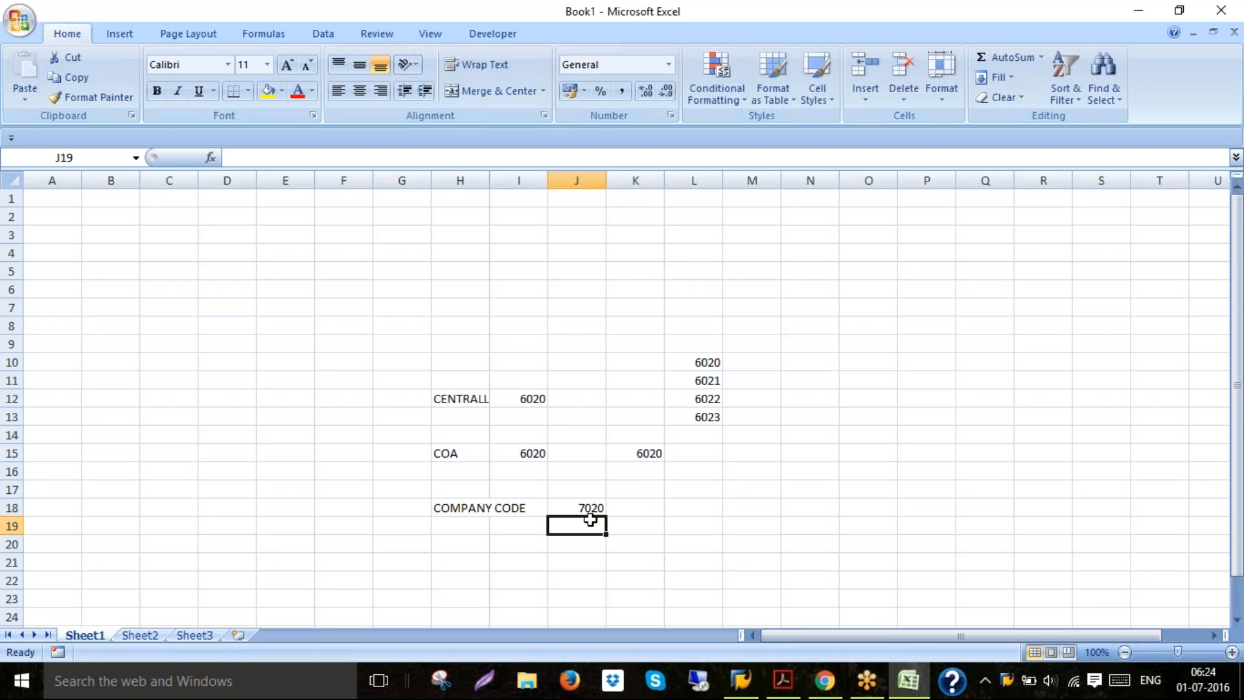
{"action": "left_click", "coordinate": [584, 508]}
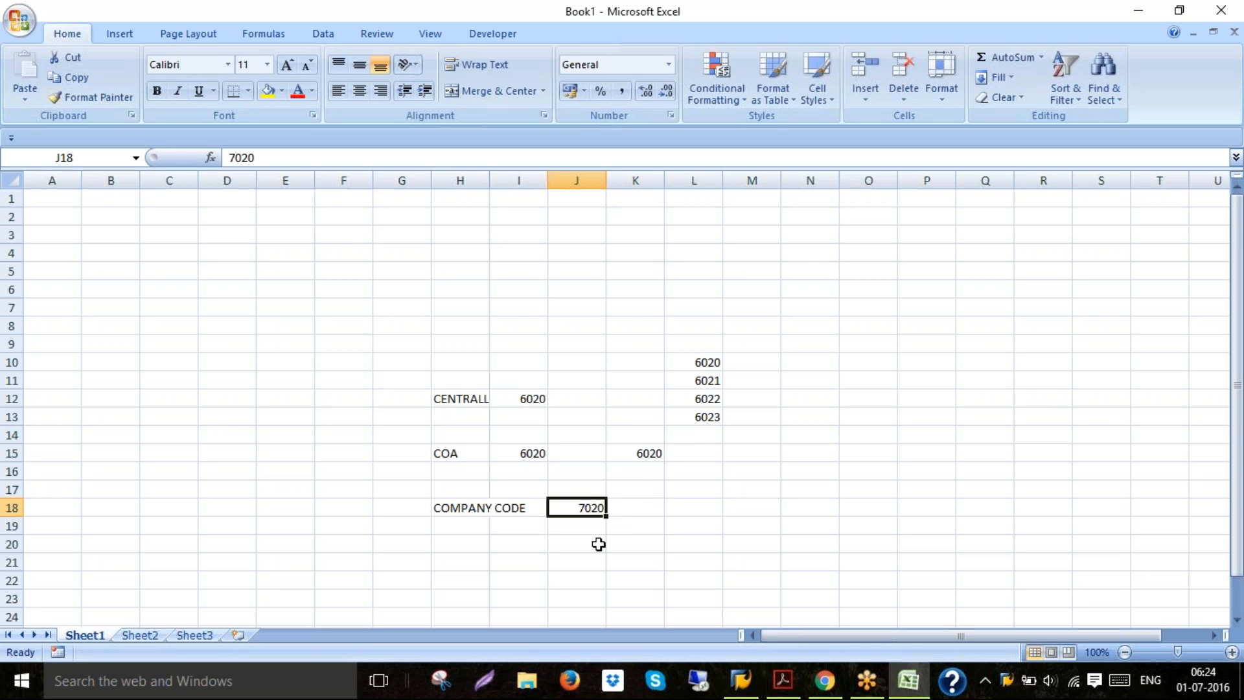
{"action": "key", "text": "BackSpace"}
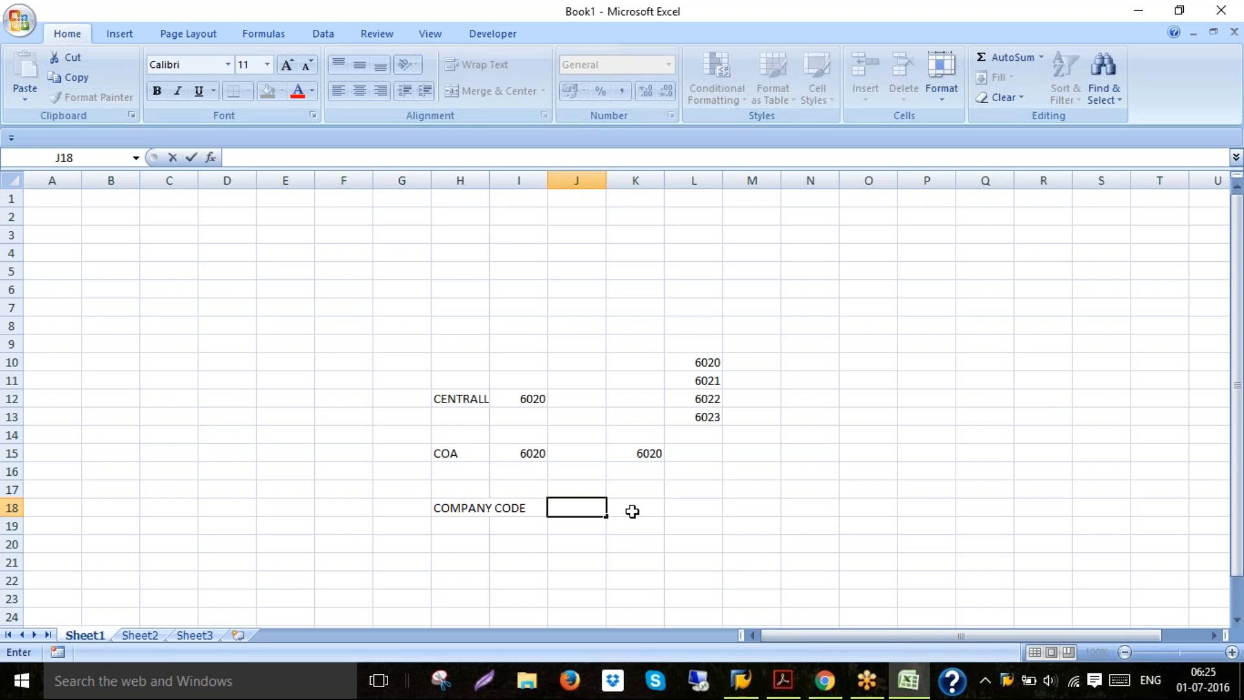
{"action": "left_click", "coordinate": [632, 511]}
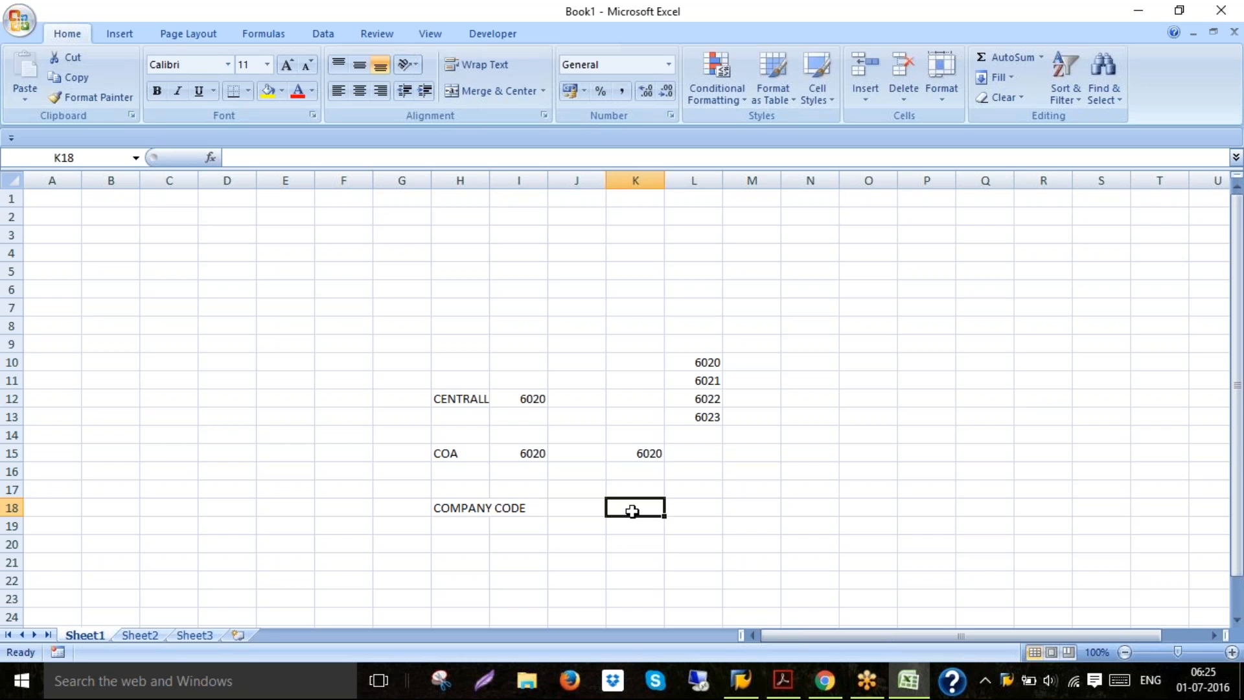
Close the workbook without saving the changes
{"action": "left_click", "coordinate": [560, 509]}
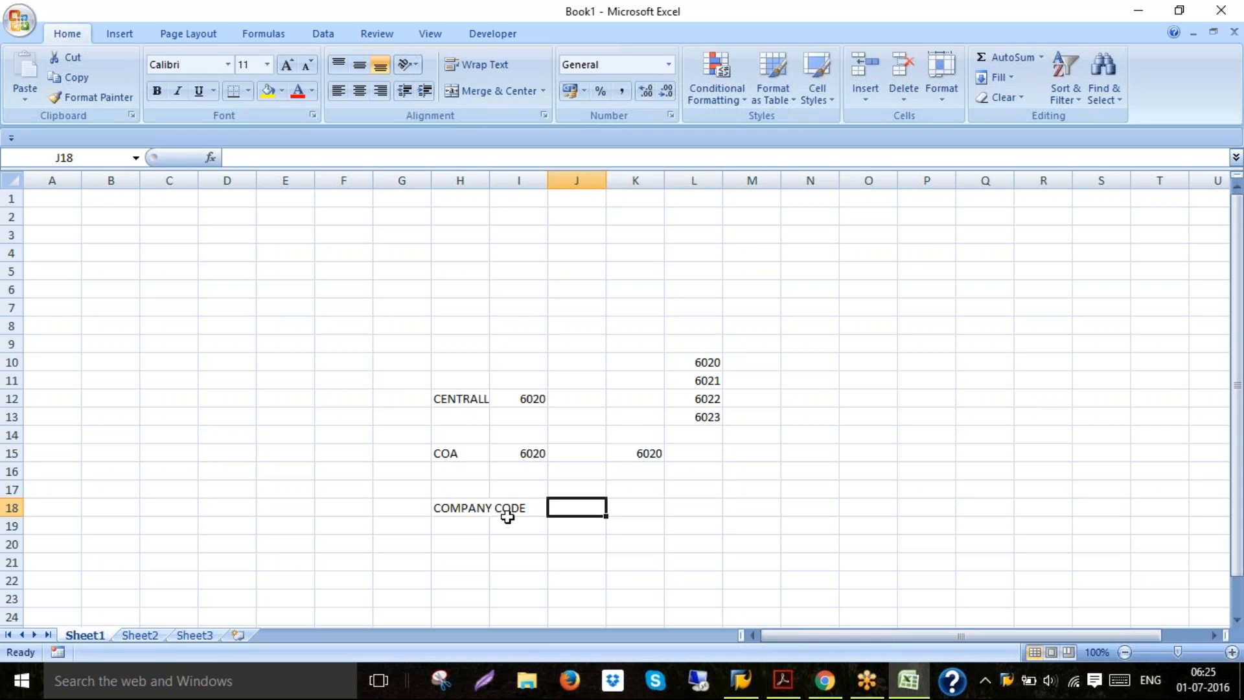
{"action": "left_click", "coordinate": [516, 503]}
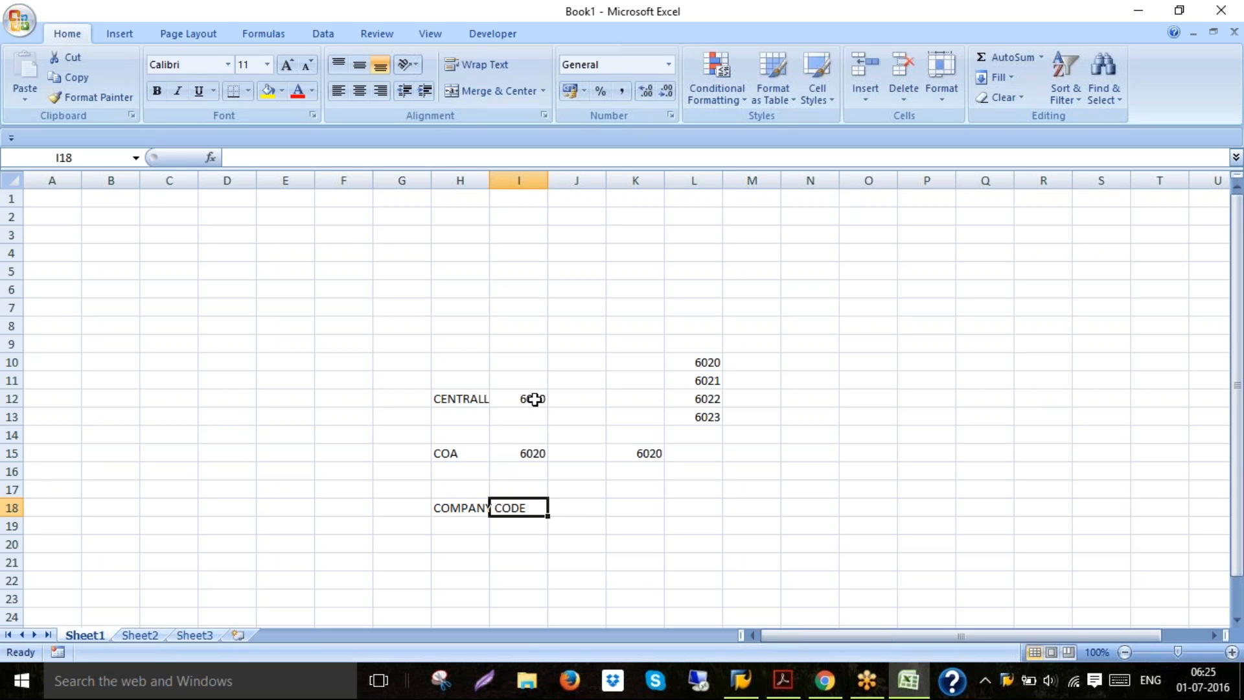
{"action": "left_click", "coordinate": [541, 379]}
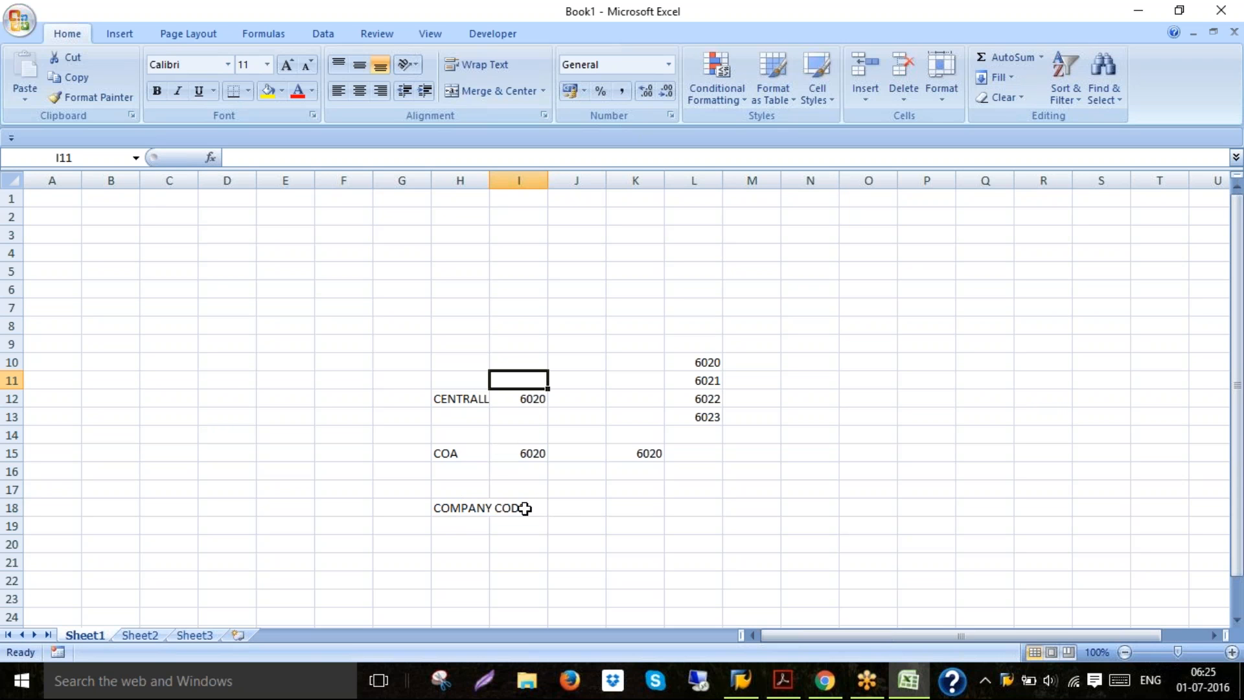
{"action": "left_click", "coordinate": [467, 508]}
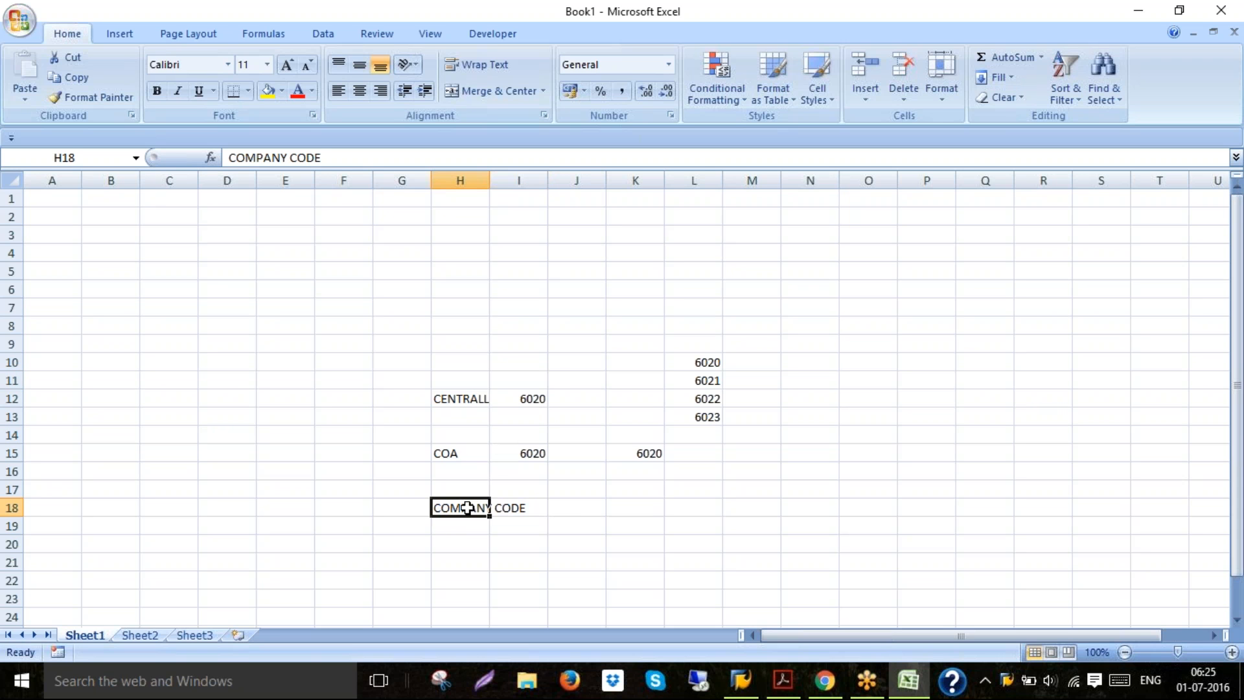
{"action": "left_click", "coordinate": [1223, 11]}
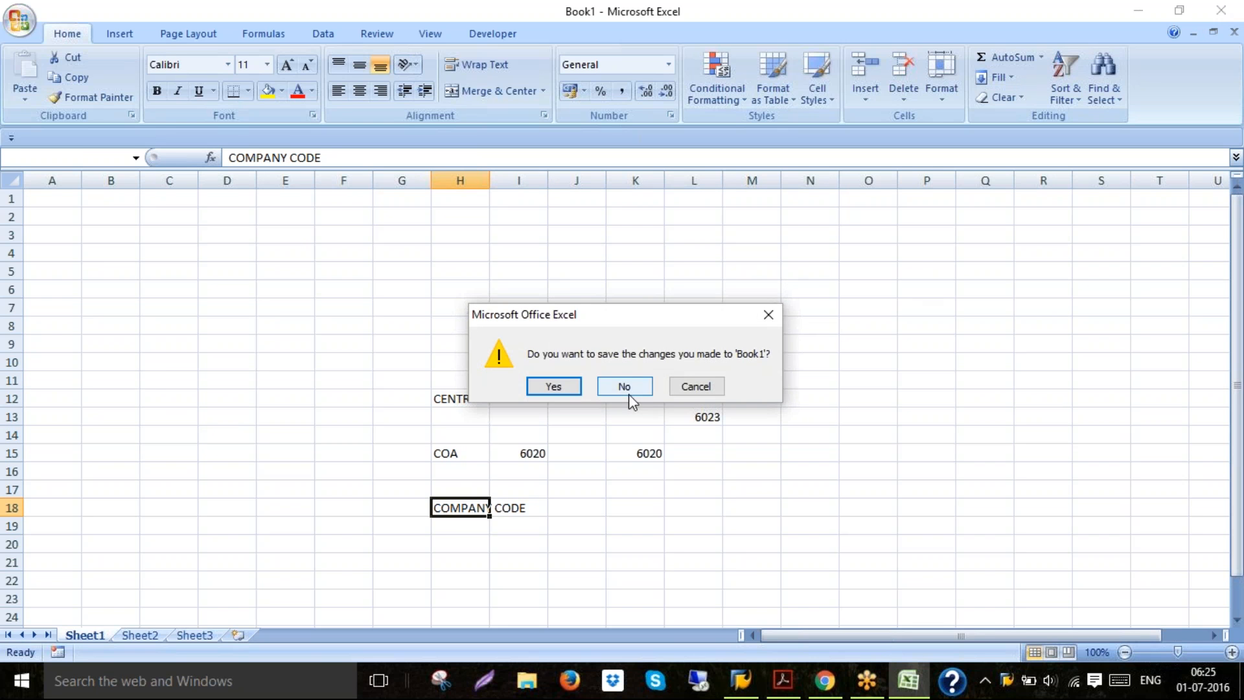
{"action": "left_click", "coordinate": [624, 387]}
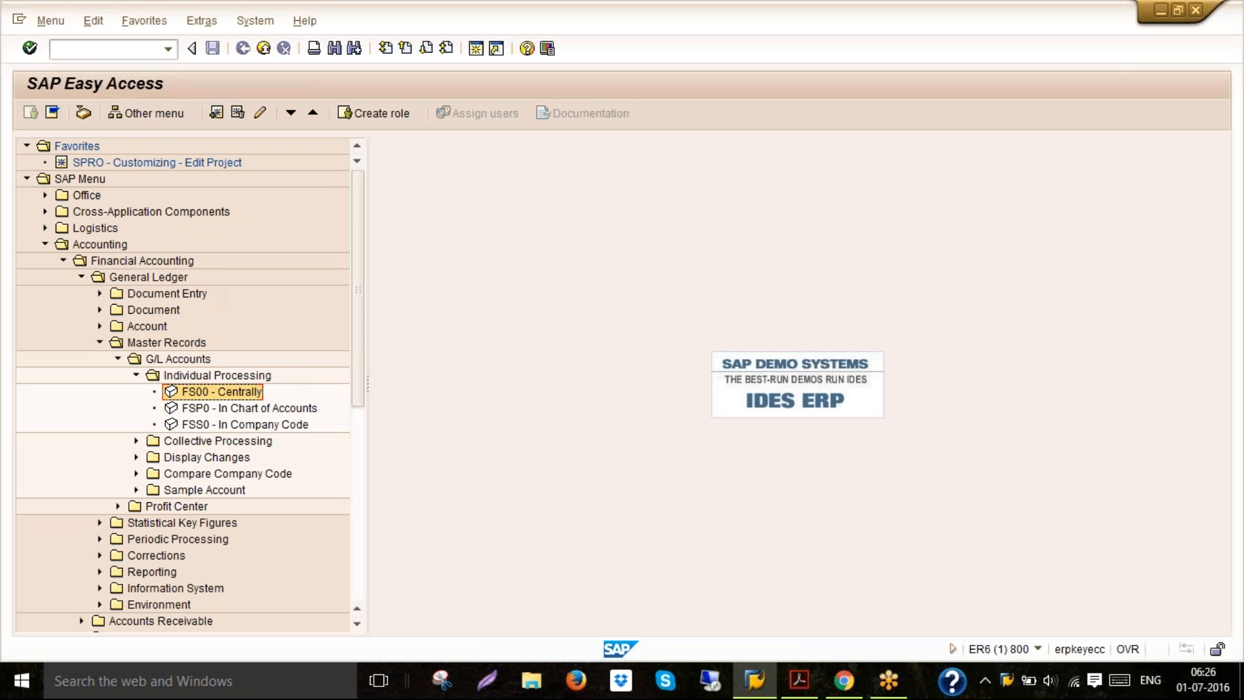
Open transaction FS00 and enter G/L account number 200100
{"action": "left_click", "coordinate": [104, 48]}
{"action": "type", "text": "/NFS00"}
{"action": "key", "text": "Return"}
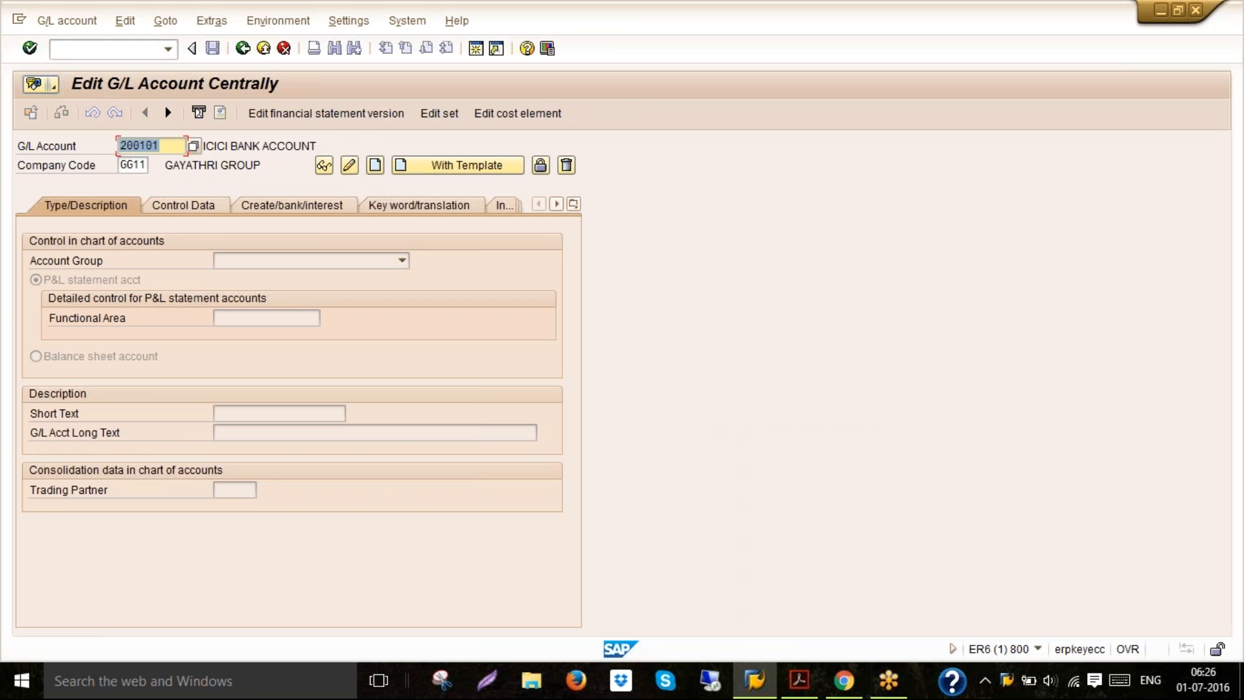
{"action": "type", "text": "200100"}
{"action": "left_click", "coordinate": [479, 52]}
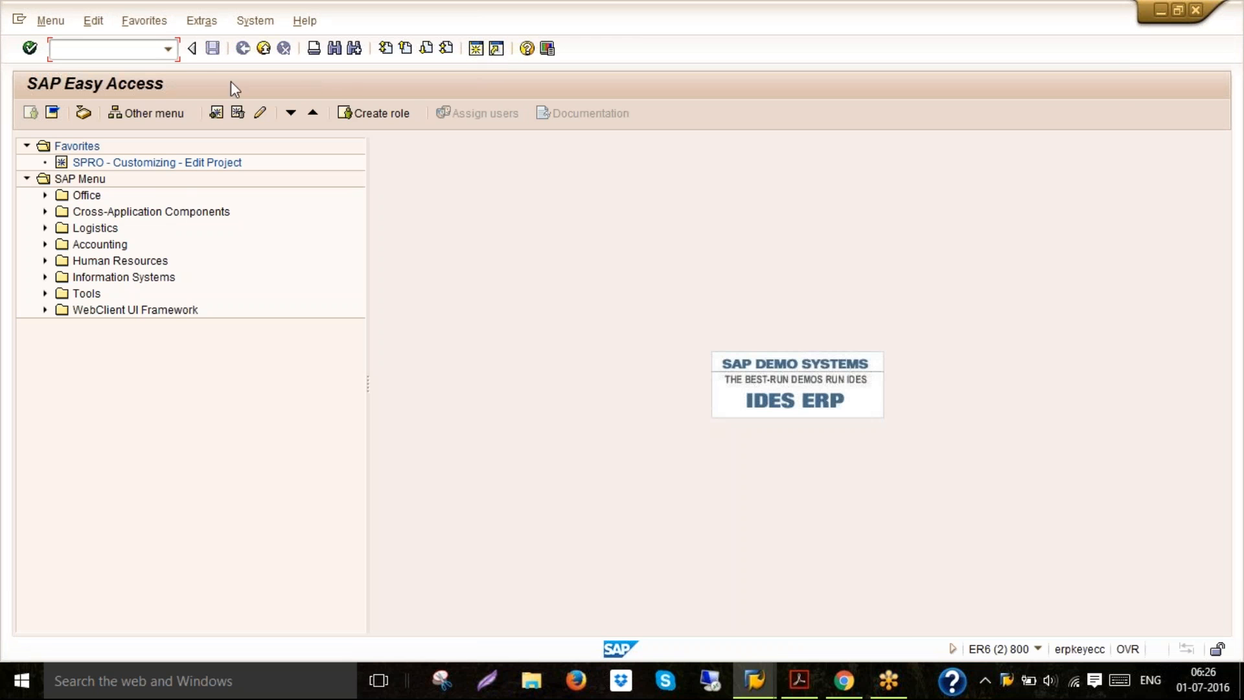
Switch to the General Ledger PDF guide and select the transaction code OBD4
{"action": "left_click", "coordinate": [799, 680]}
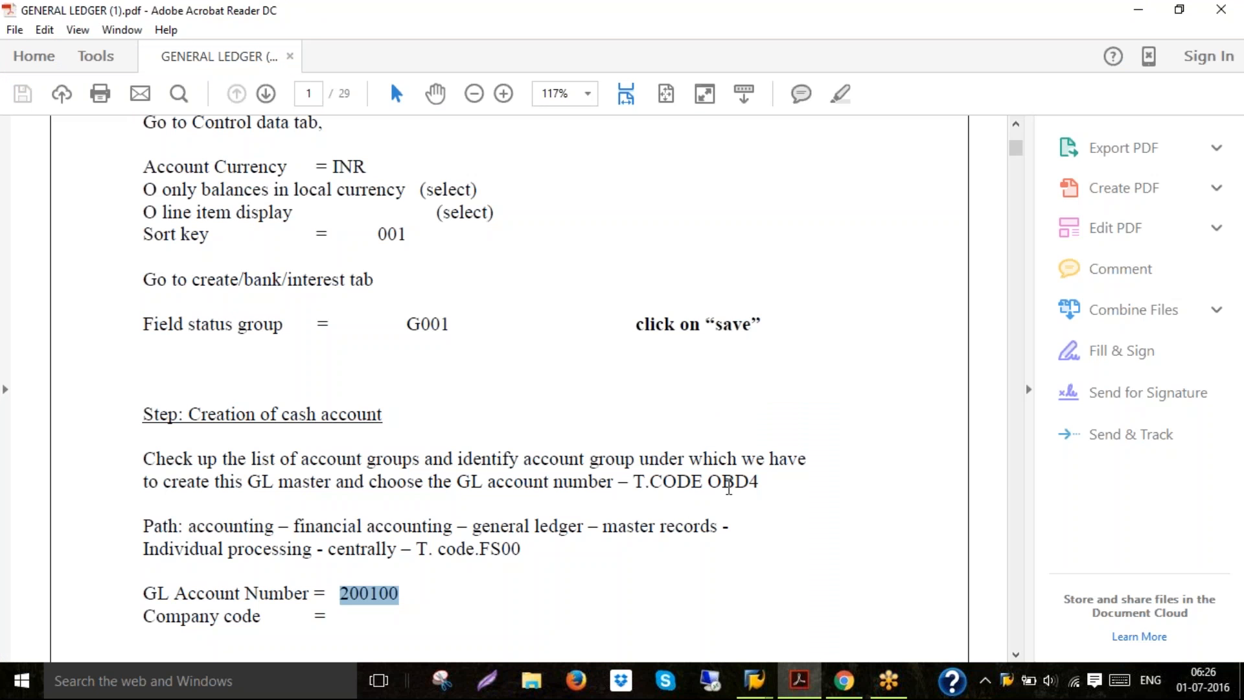
{"action": "left_click", "coordinate": [729, 488]}
{"action": "double_click", "coordinate": [730, 488]}
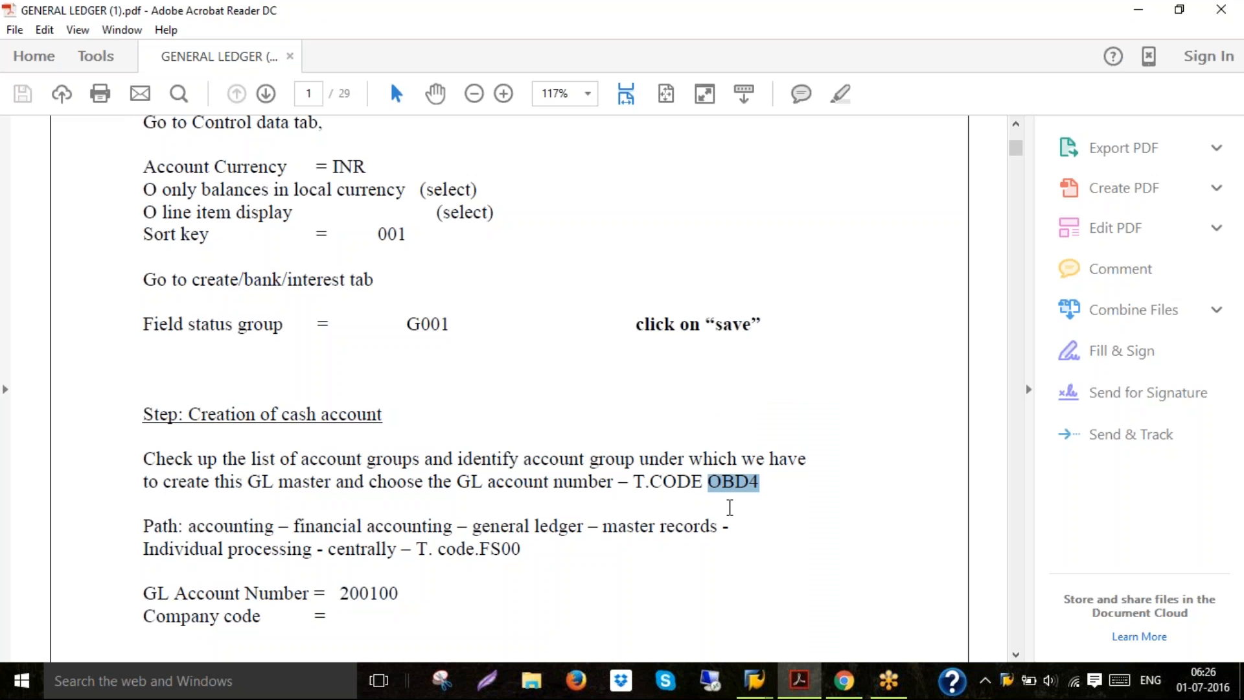
Switch to SAP and open transaction OBD4 to list the G/L account groups
{"action": "mouse_move", "coordinate": [767, 674]}
{"action": "left_click", "coordinate": [818, 622]}
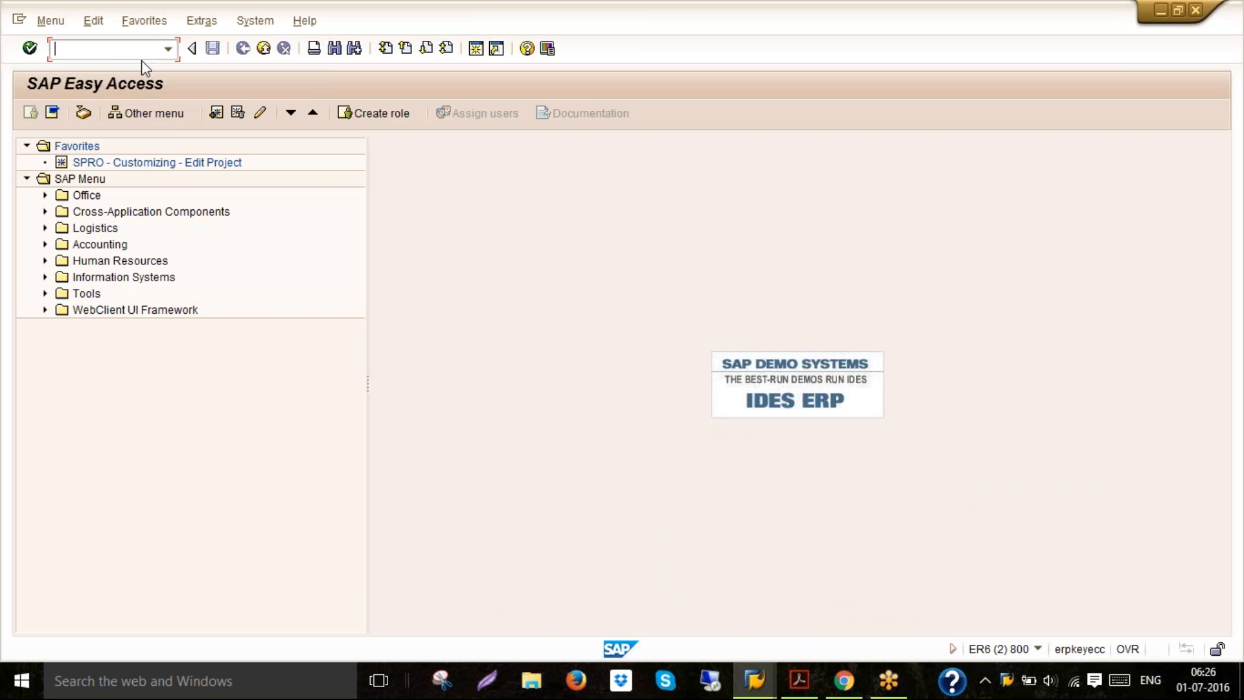
{"action": "type", "text": "NOBD4"}
{"action": "key", "text": "Return"}
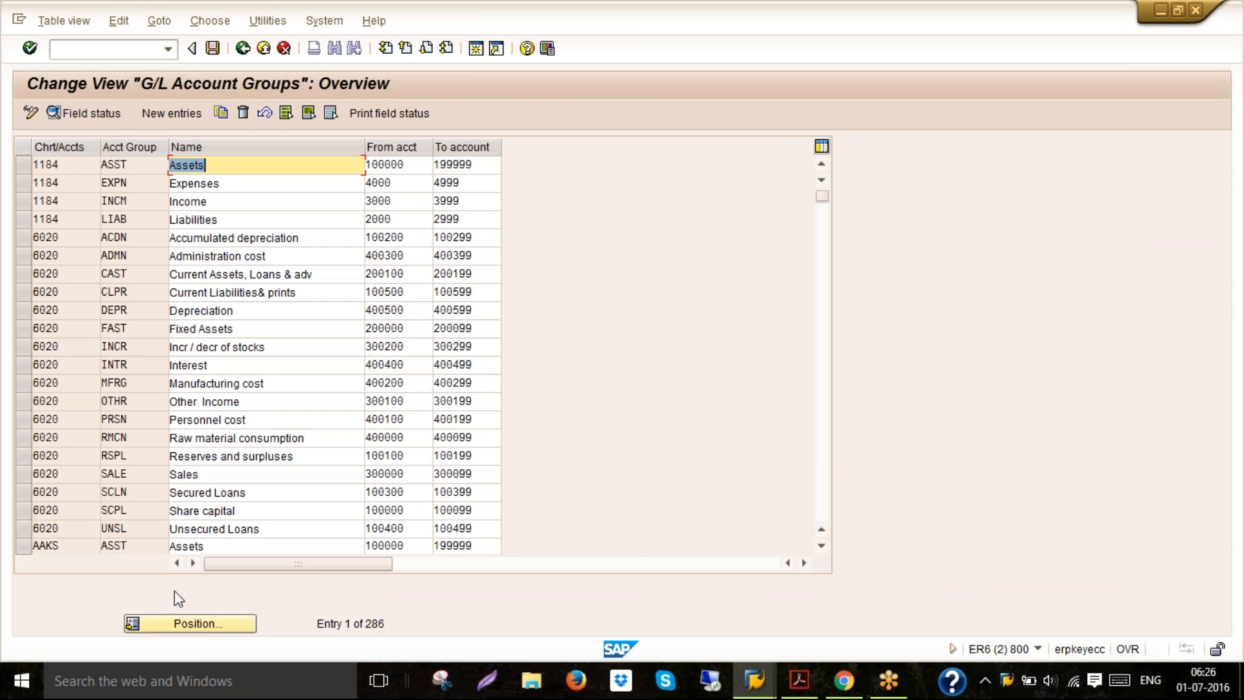
Position the account group list at chart of accounts 6020 and check the Current Assets, Loans & adv account range
{"action": "left_click", "coordinate": [28, 528]}
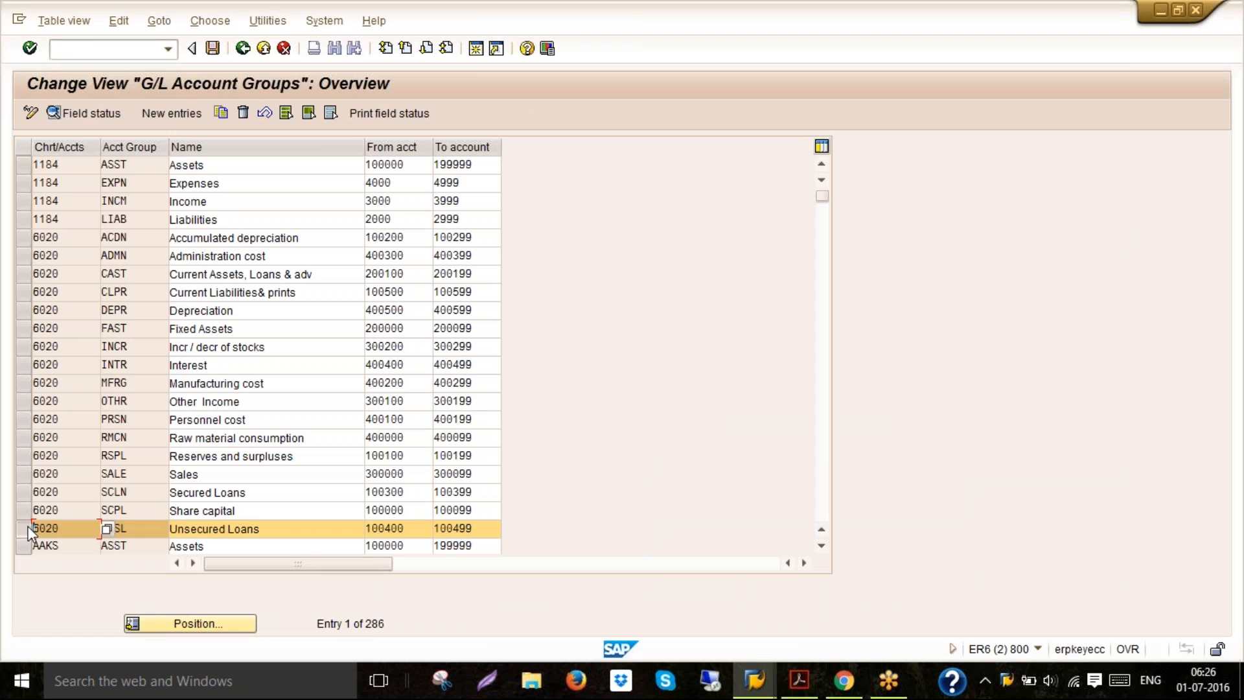
{"action": "left_click", "coordinate": [22, 240]}
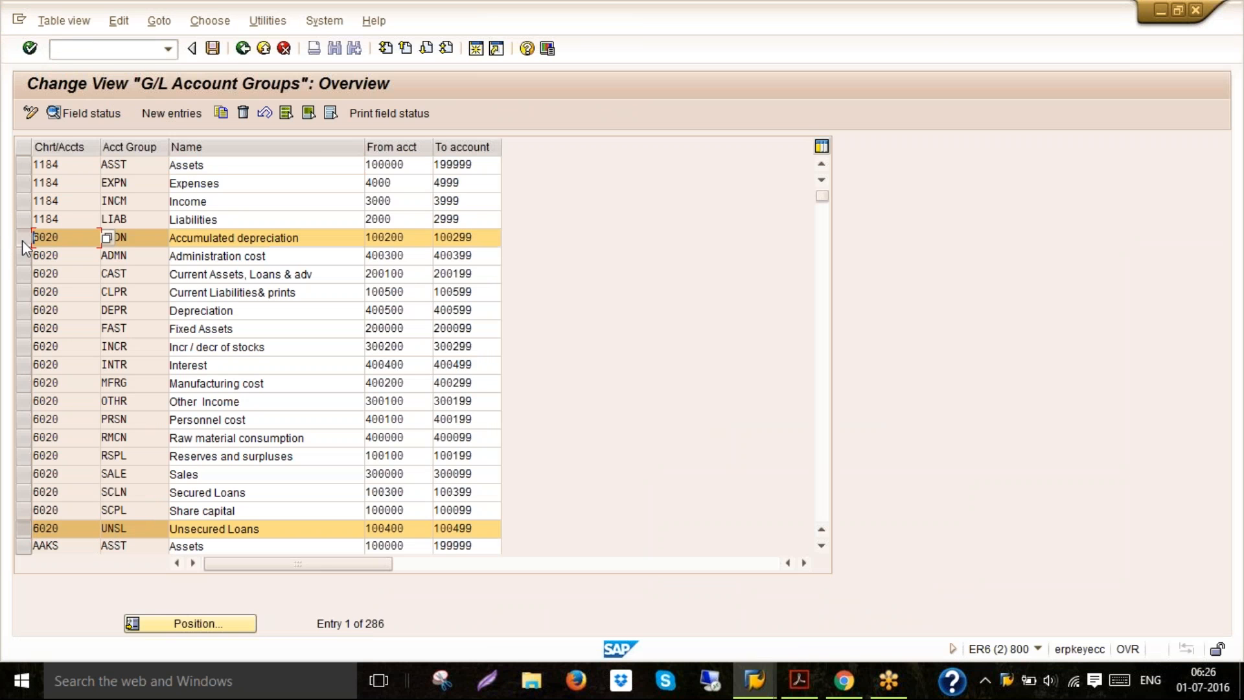
{"action": "left_click", "coordinate": [182, 623]}
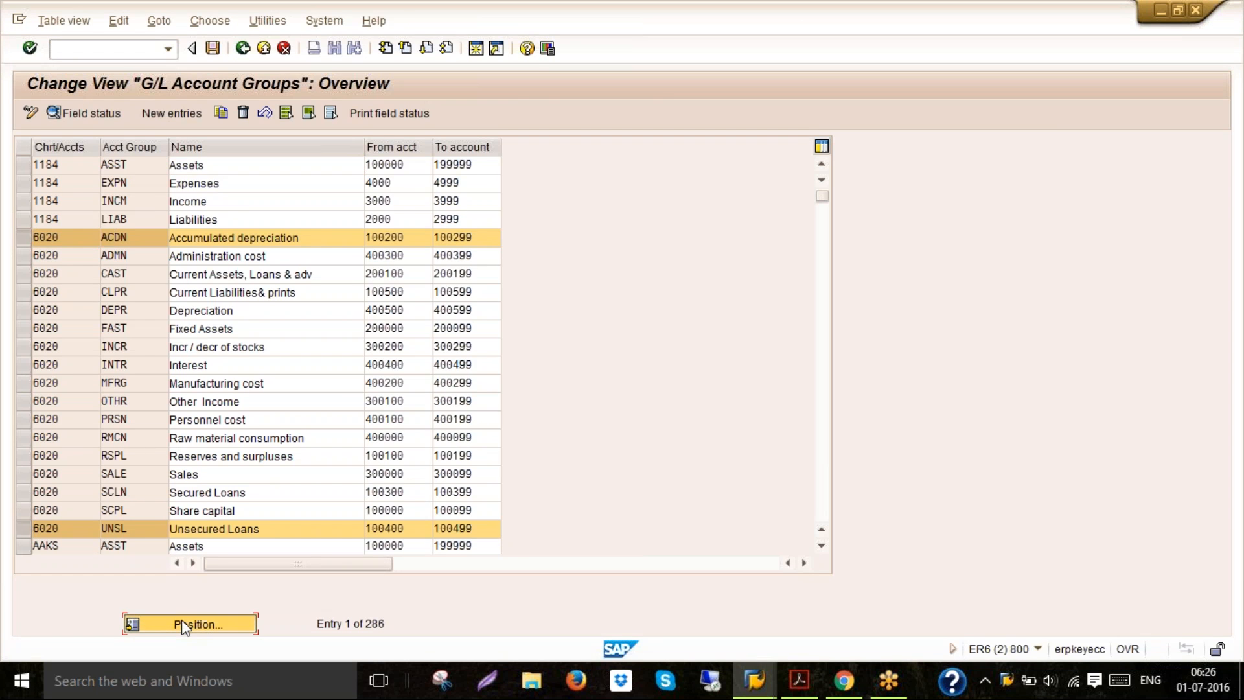
{"action": "type", "text": "6020"}
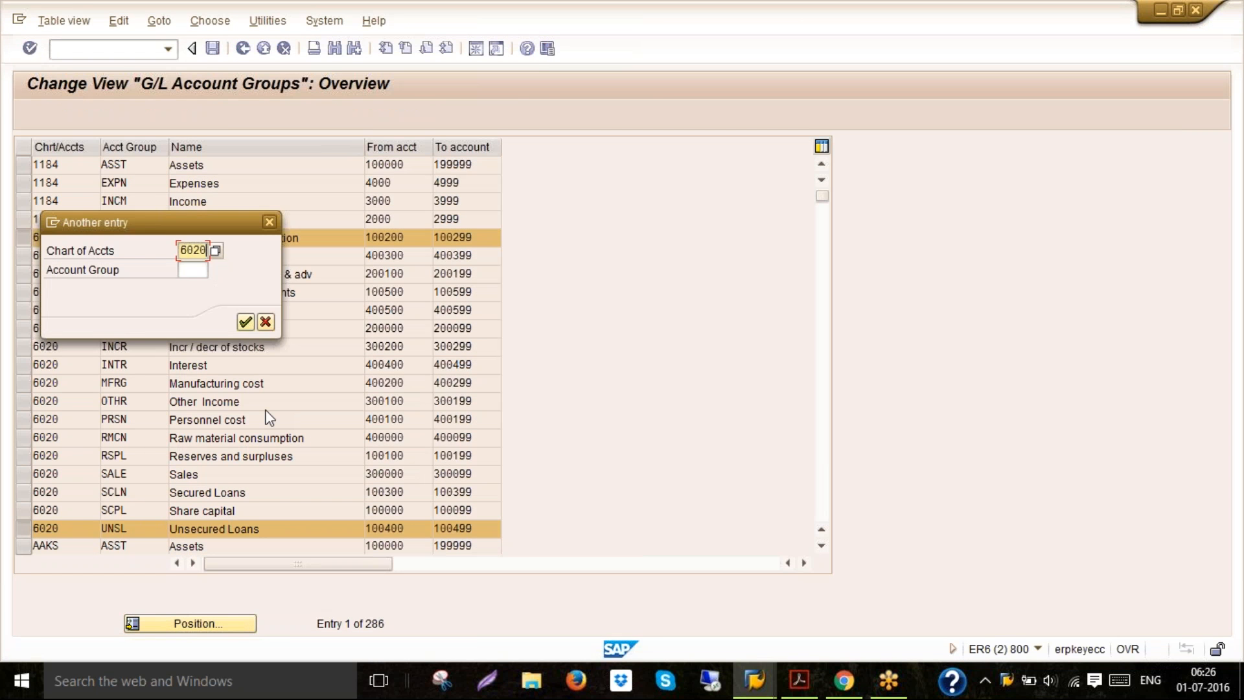
{"action": "key", "text": "Return"}
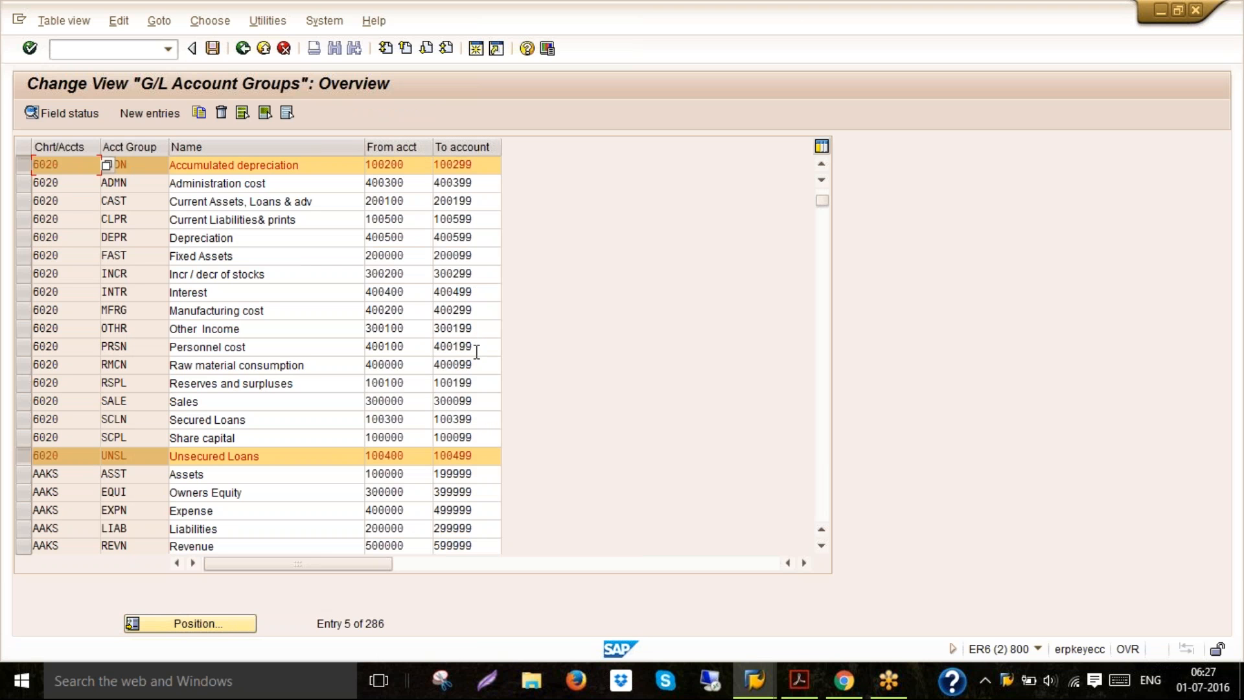
{"action": "left_click", "coordinate": [409, 209]}
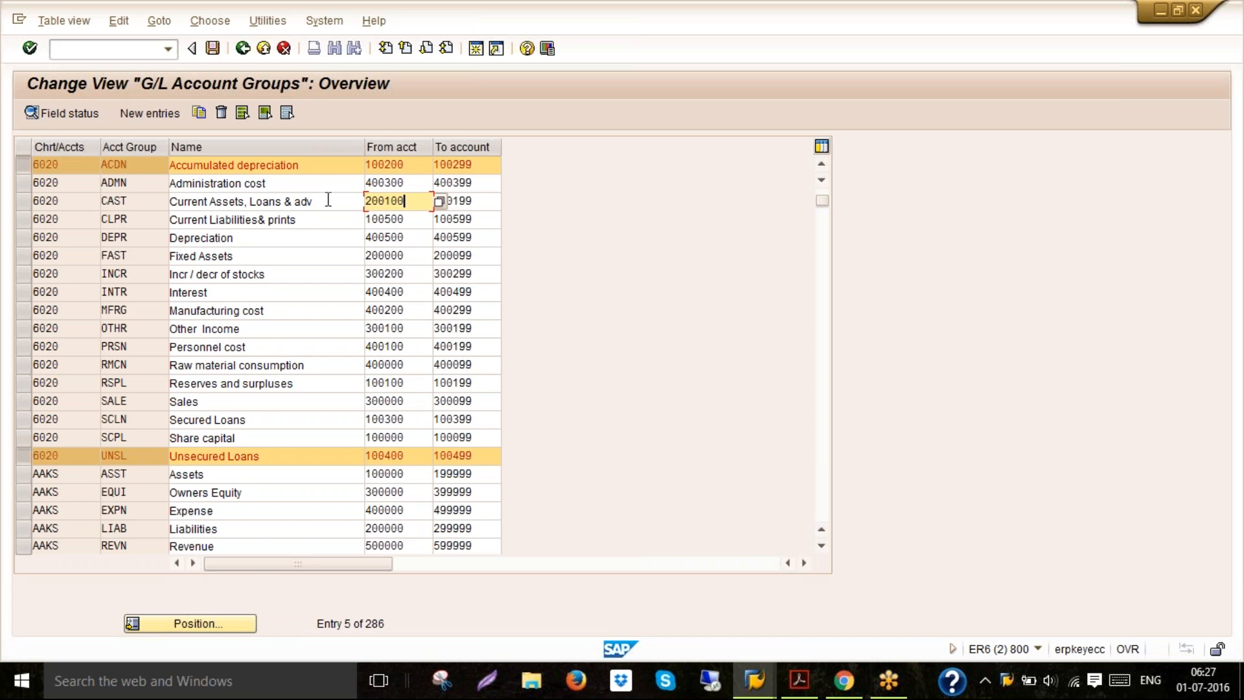
Switch back to the FS00 session and try to create account 200100 centrally in company code GG11
{"action": "left_click", "coordinate": [764, 674]}
{"action": "left_click", "coordinate": [713, 623]}
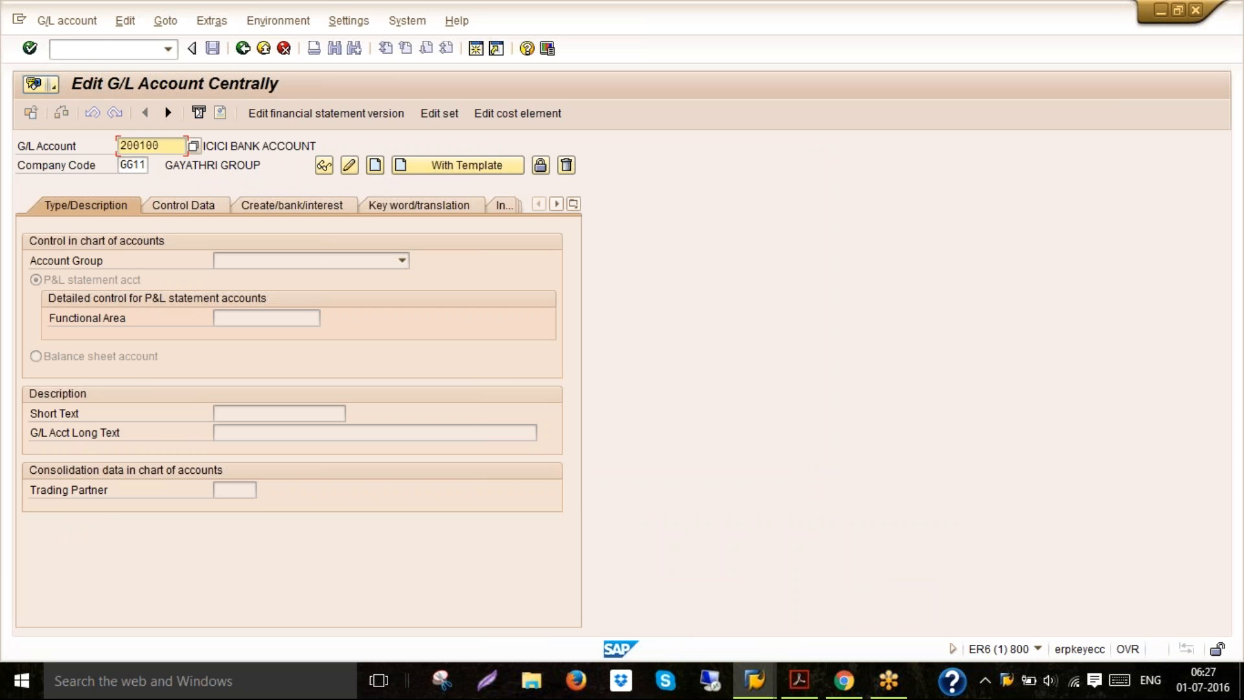
{"action": "left_click", "coordinate": [45, 25]}
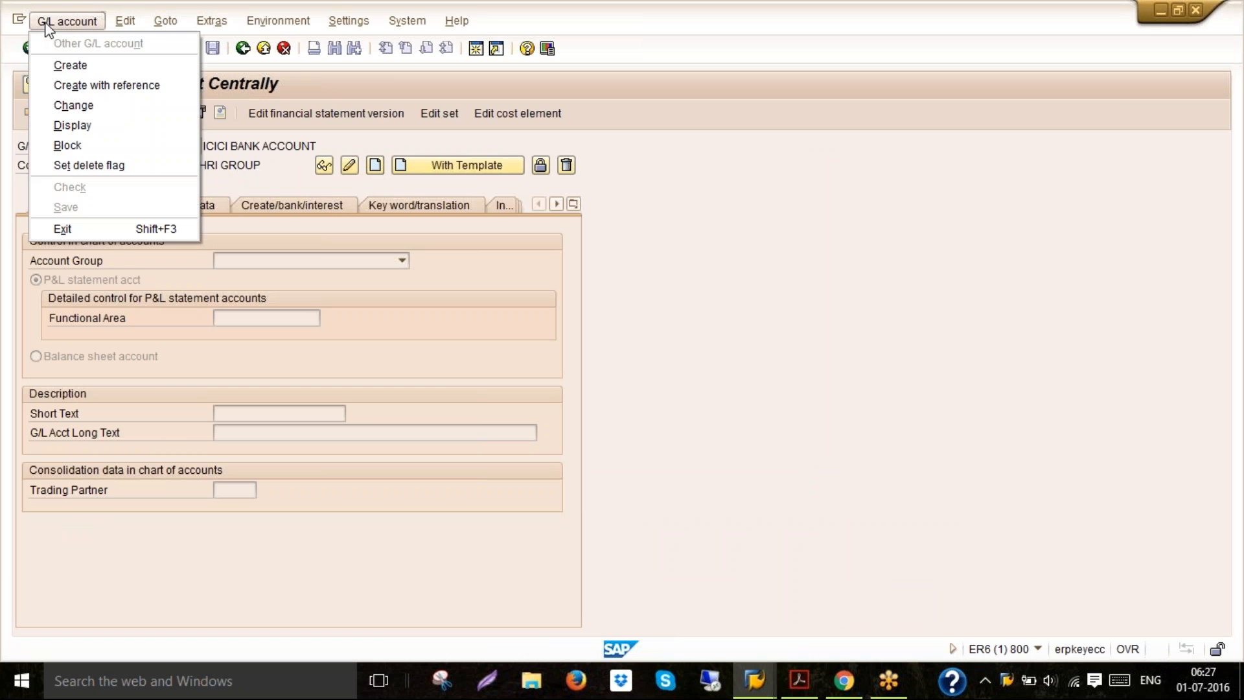
{"action": "left_click", "coordinate": [55, 65]}
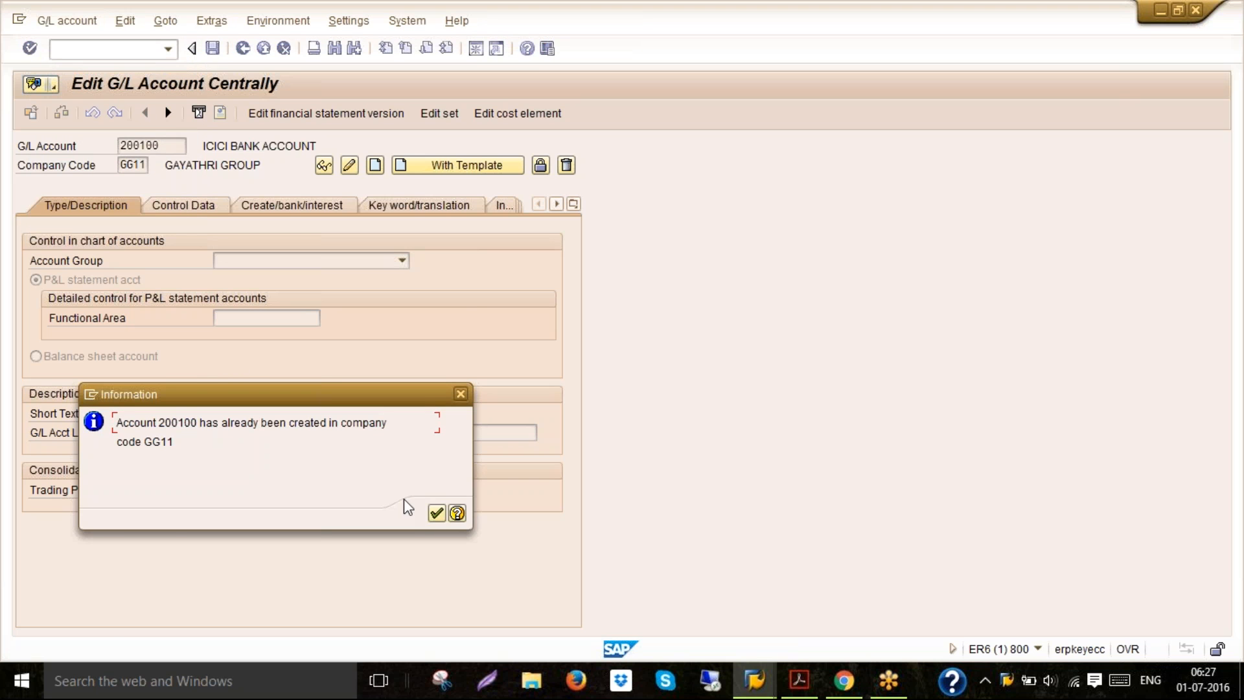
{"action": "left_click", "coordinate": [438, 514]}
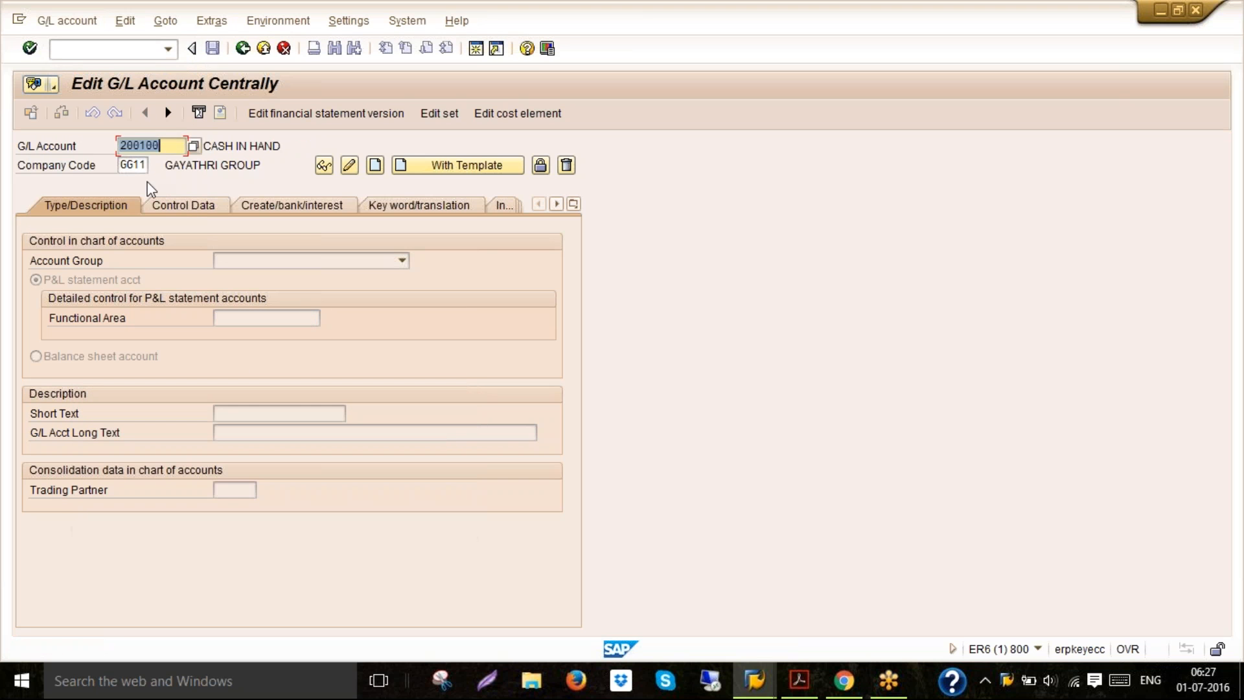
Change the company code to 6020 and start creating G/L account 200100 centrally
{"action": "left_click", "coordinate": [121, 165]}
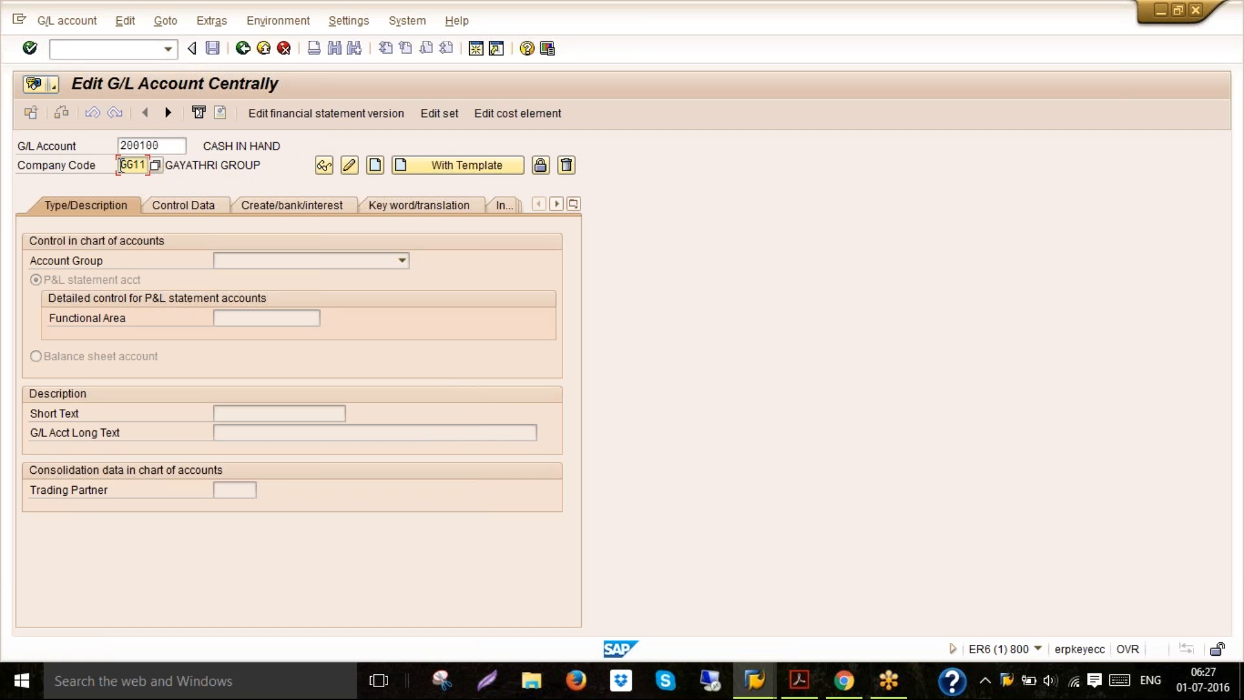
{"action": "type", "text": "6020"}
{"action": "left_click", "coordinate": [70, 23]}
{"action": "left_click", "coordinate": [72, 66]}
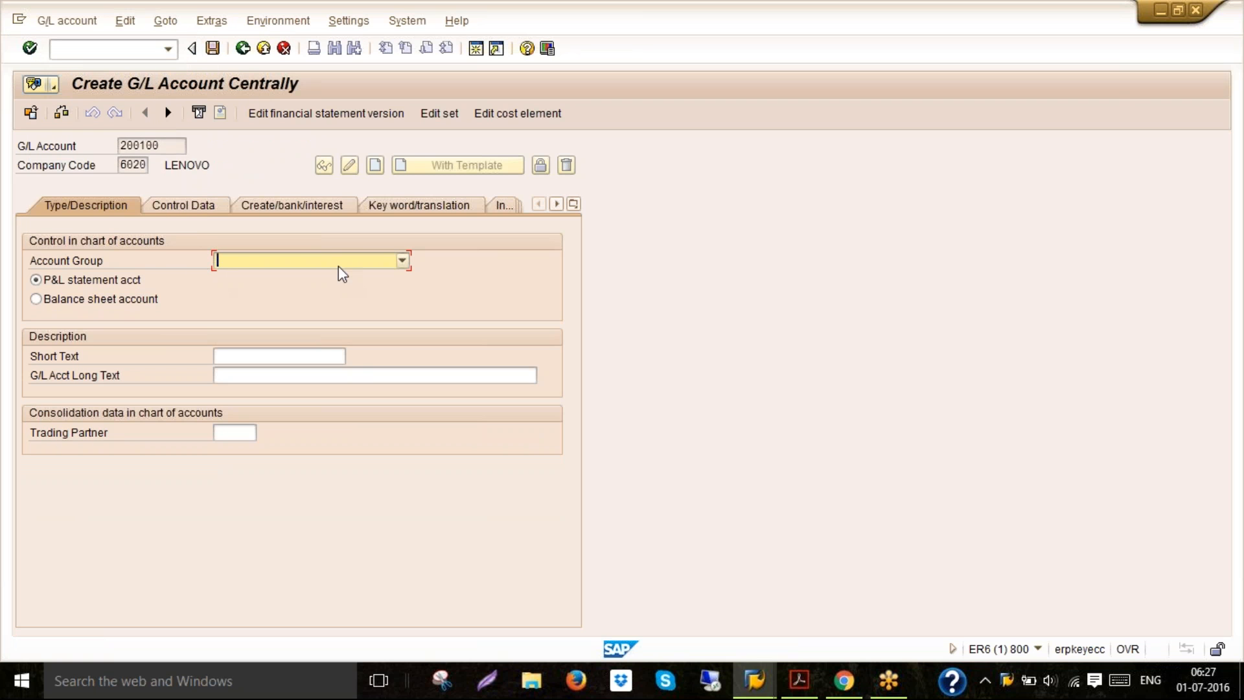
Set the account group to Current Assets, Loans & adv and classify it as a balance sheet account
{"action": "left_click", "coordinate": [403, 260]}
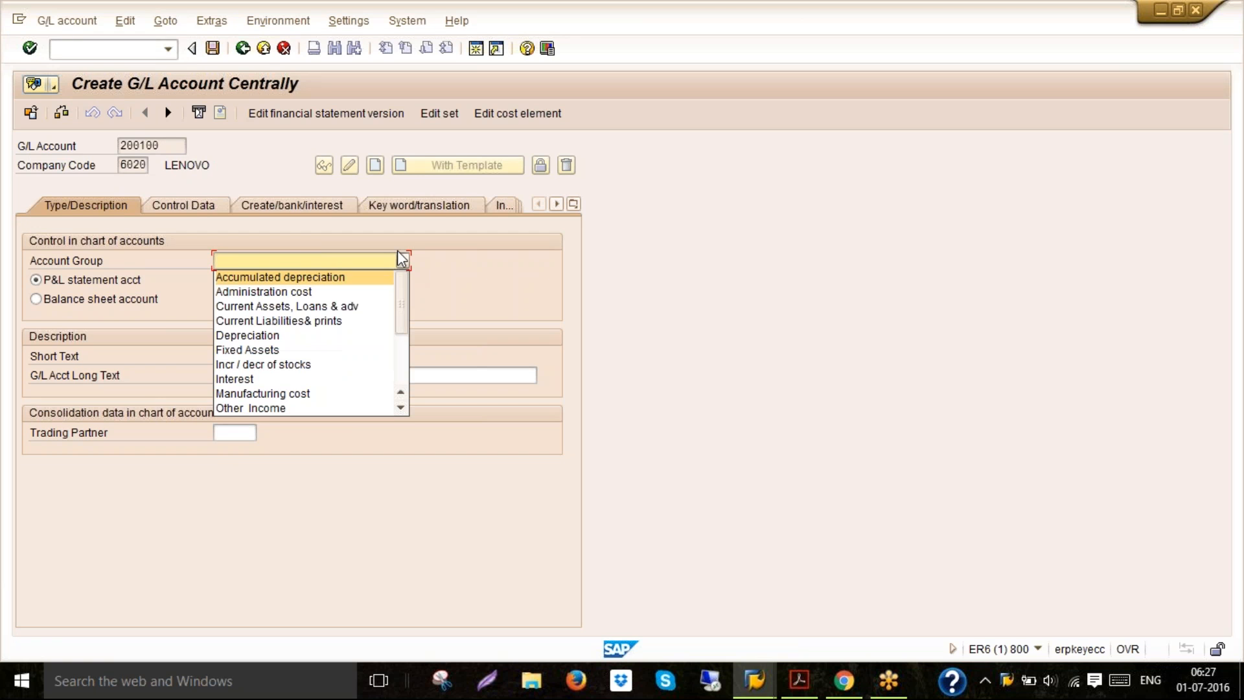
{"action": "key", "text": "Down"}
{"action": "key", "text": "Down"}
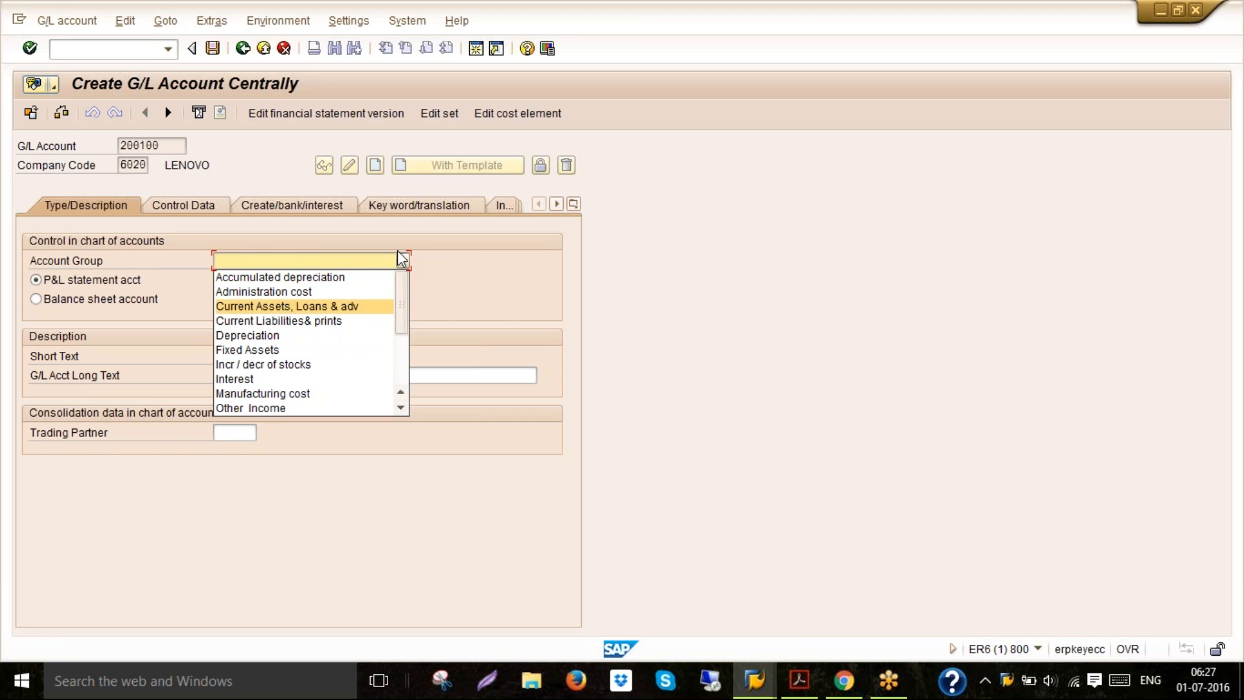
{"action": "left_click", "coordinate": [365, 307]}
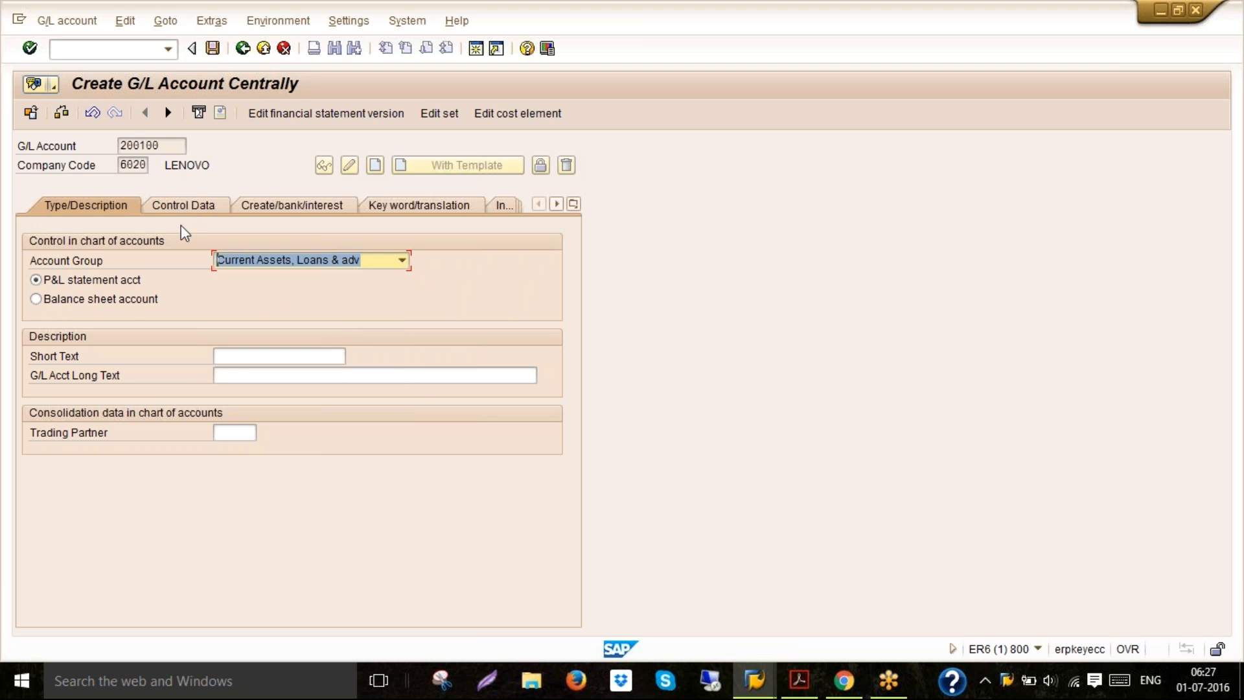
{"action": "left_click", "coordinate": [134, 301]}
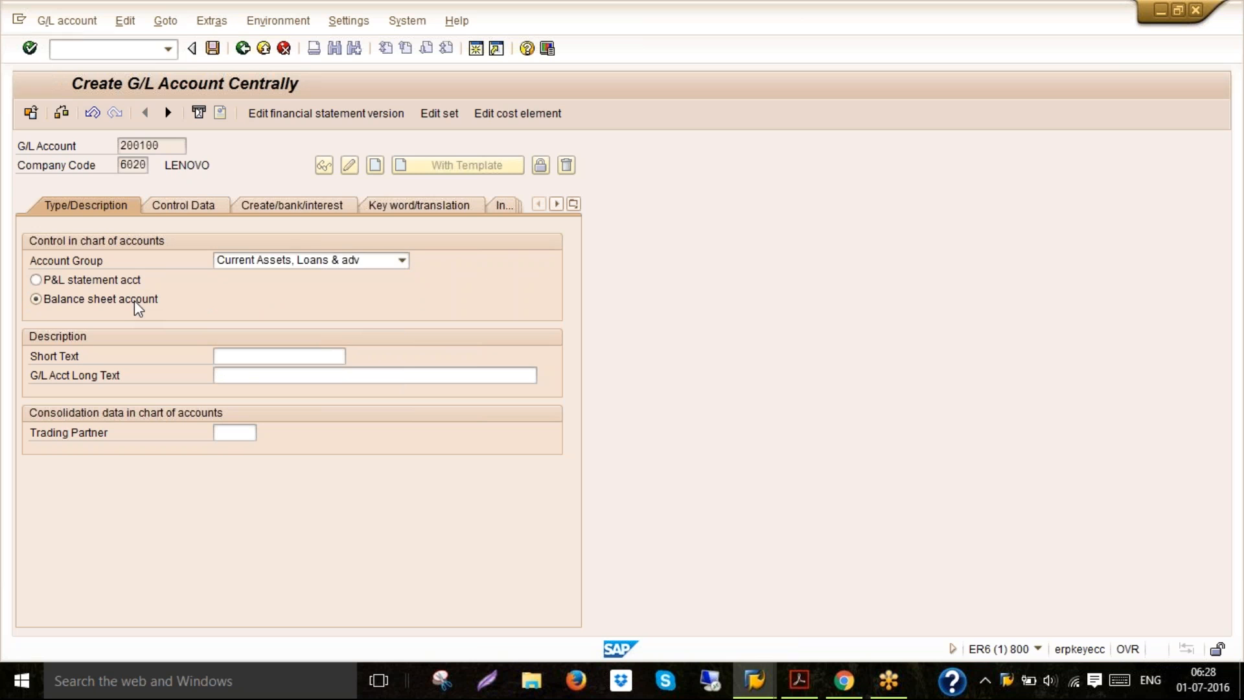
Enter CASH IN HAND as the short text and fill the long text from the suggested entries
{"action": "left_click", "coordinate": [241, 354]}
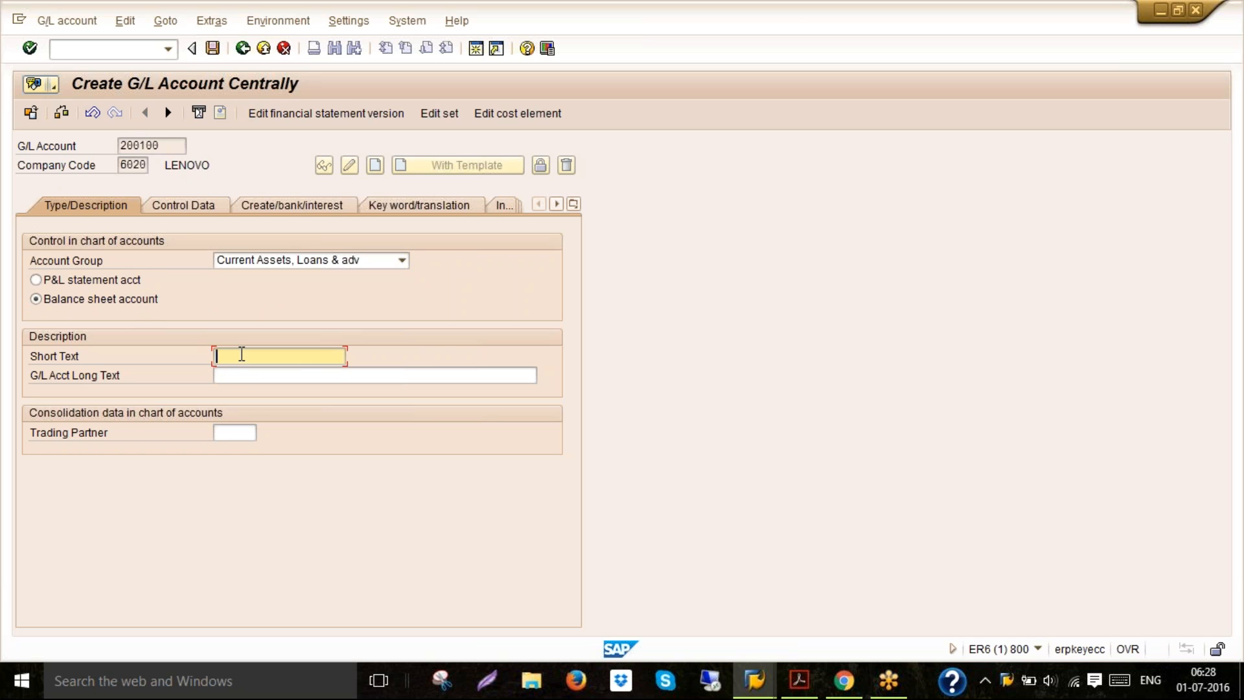
{"action": "type", "text": "C"}
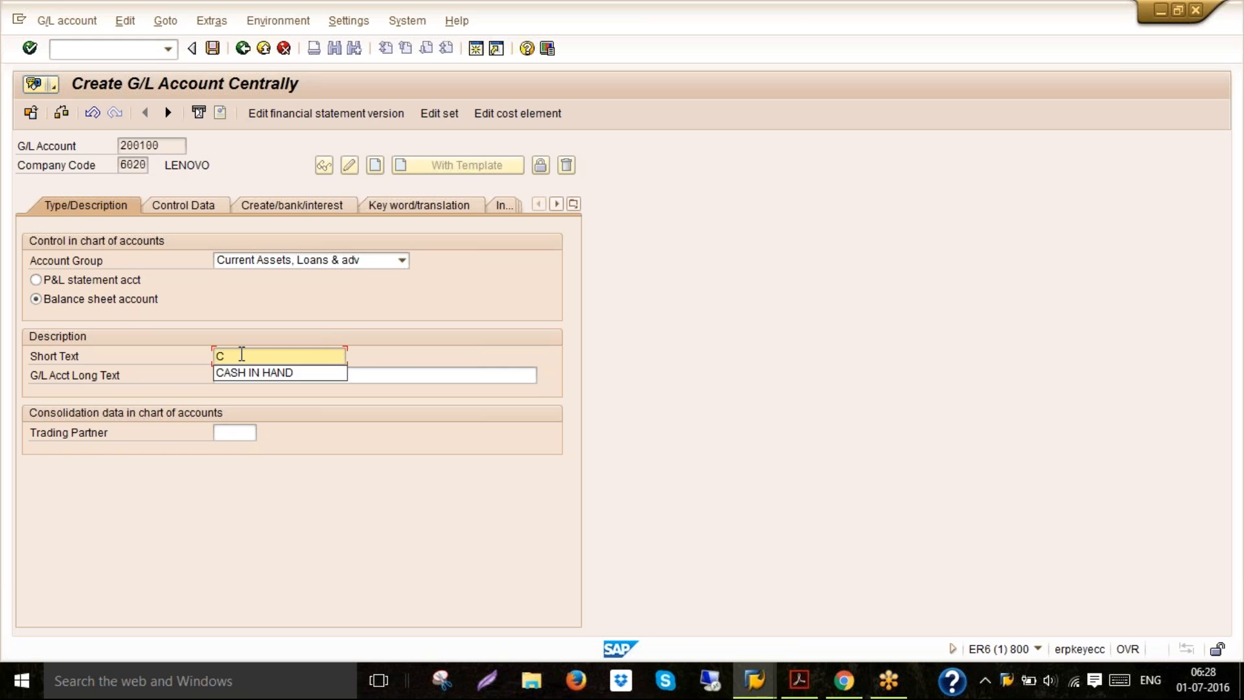
{"action": "key", "text": "Return"}
{"action": "key", "text": "Tab"}
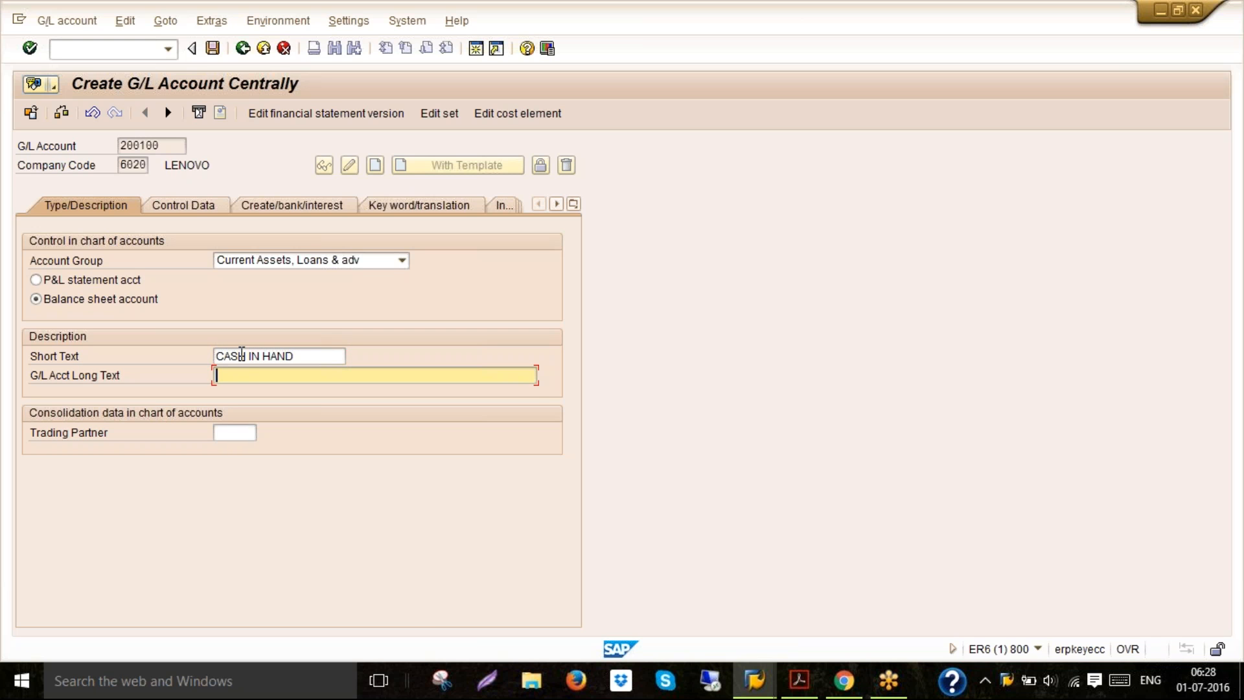
{"action": "type", "text": "C"}
{"action": "key", "text": "Down"}
{"action": "key", "text": "Return"}
In the control data, select only balances in local currency and line item display, and set sort key 001
{"action": "left_click", "coordinate": [200, 213]}
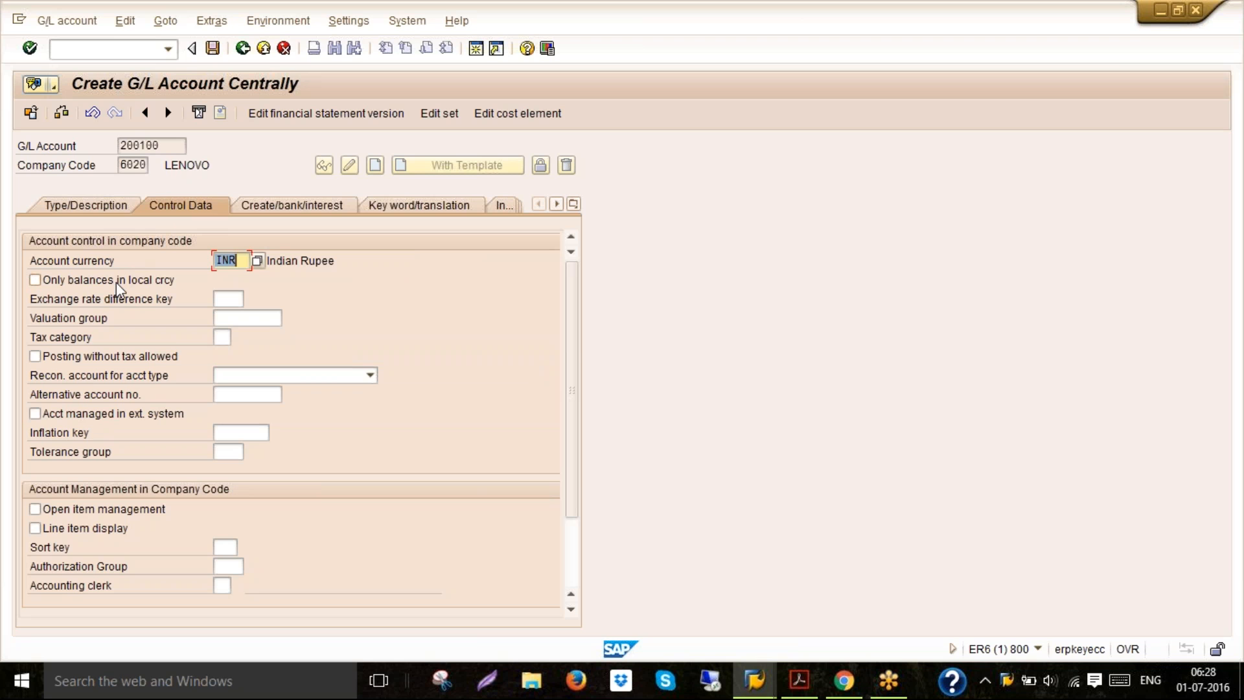
{"action": "left_click", "coordinate": [115, 282]}
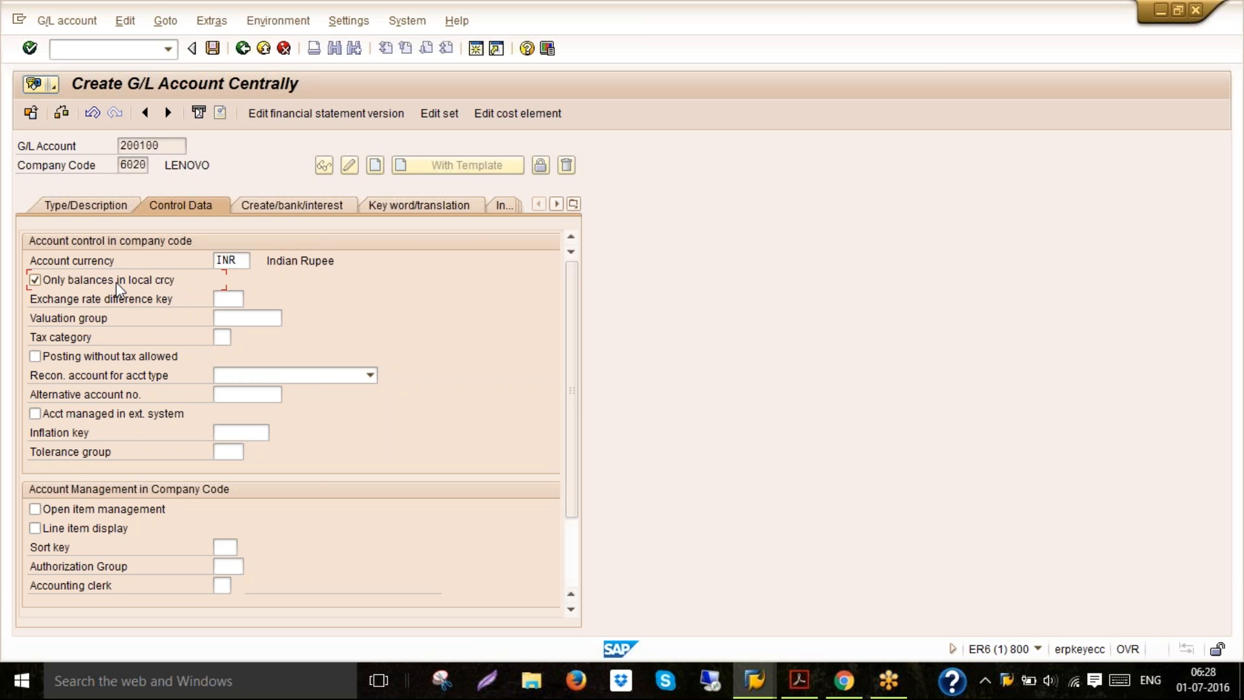
{"action": "left_click", "coordinate": [87, 531]}
{"action": "left_click", "coordinate": [226, 550]}
{"action": "type", "text": "001"}
{"action": "left_click", "coordinate": [245, 548]}
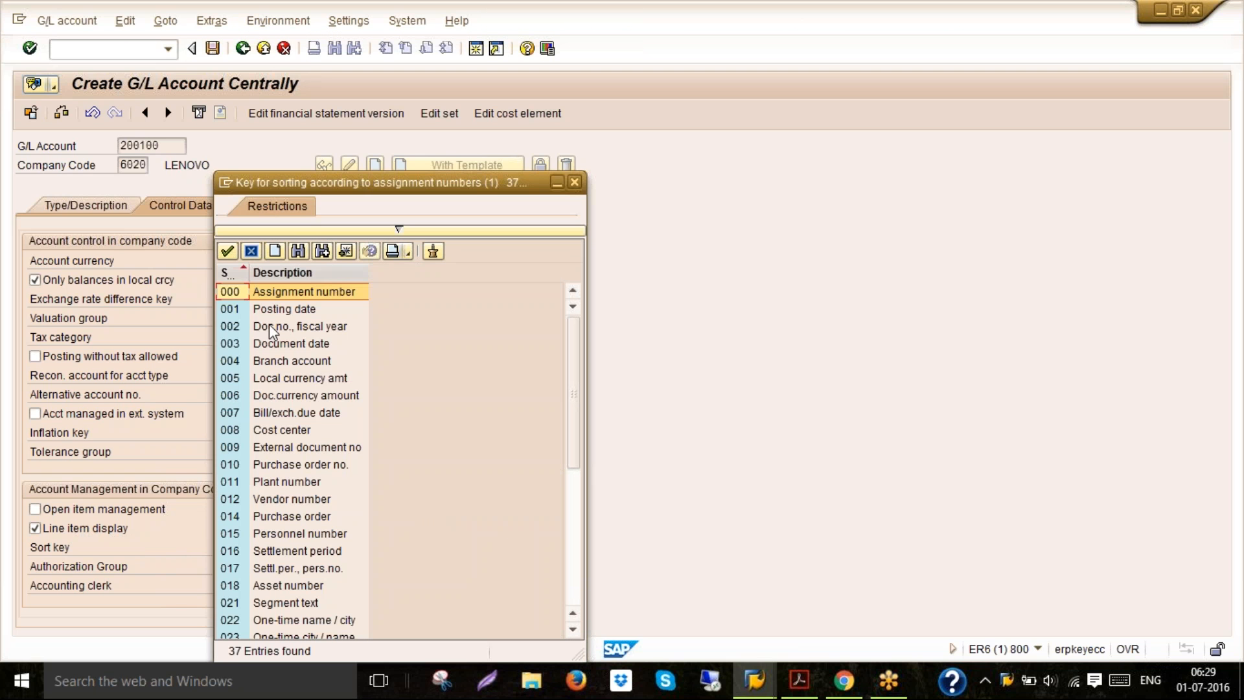
{"action": "left_click", "coordinate": [251, 309]}
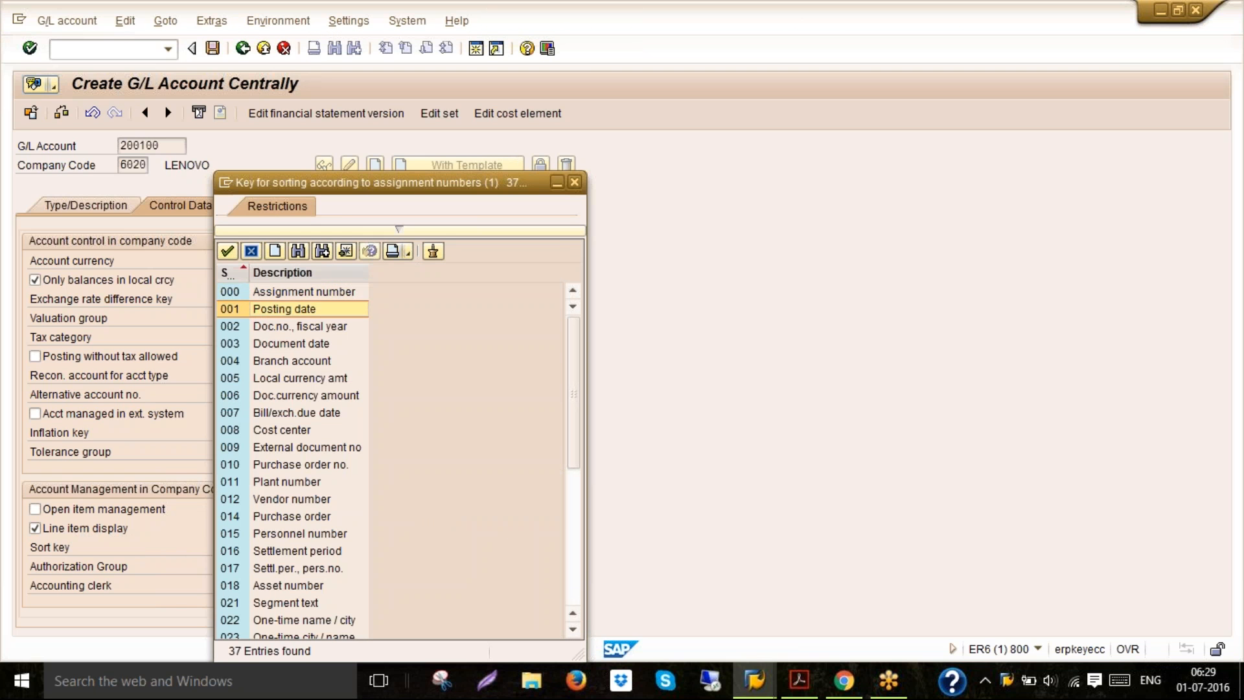
{"action": "double_click", "coordinate": [252, 310]}
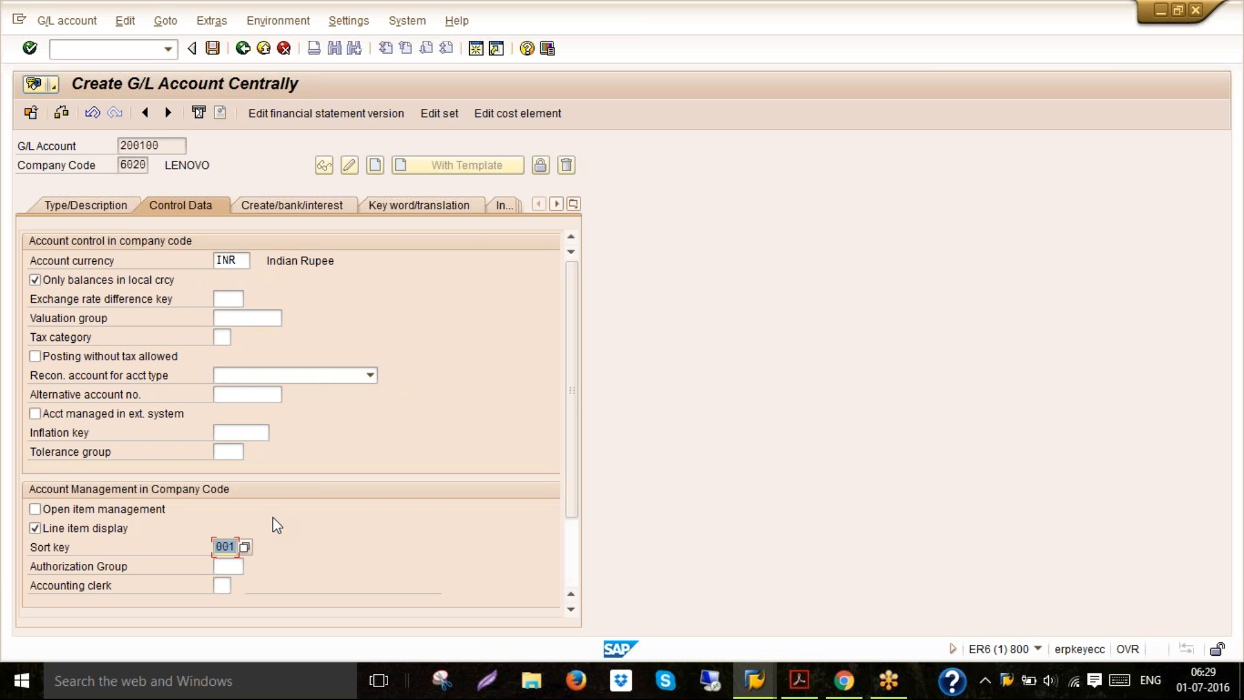
Set field status group G001, flag the account as relevant to cash flow, and save the G/L account
{"action": "left_click", "coordinate": [290, 206]}
{"action": "type", "text": "G001"}
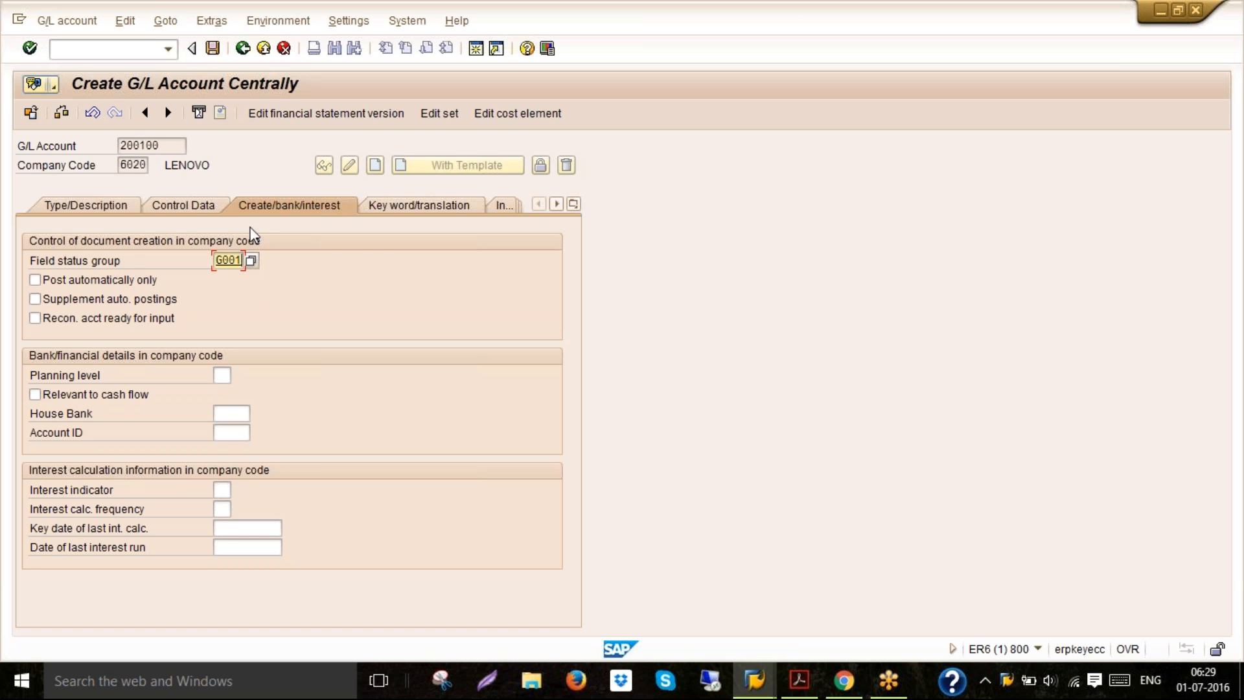
{"action": "key", "text": "Return"}
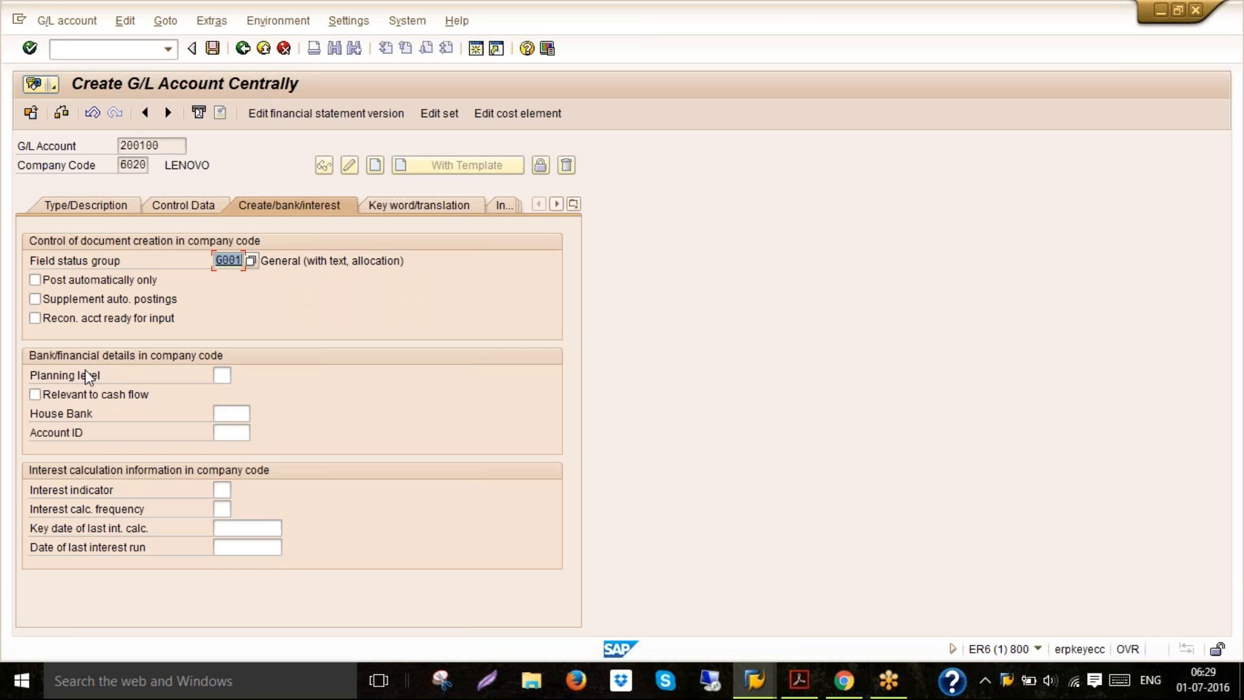
{"action": "left_click", "coordinate": [82, 397]}
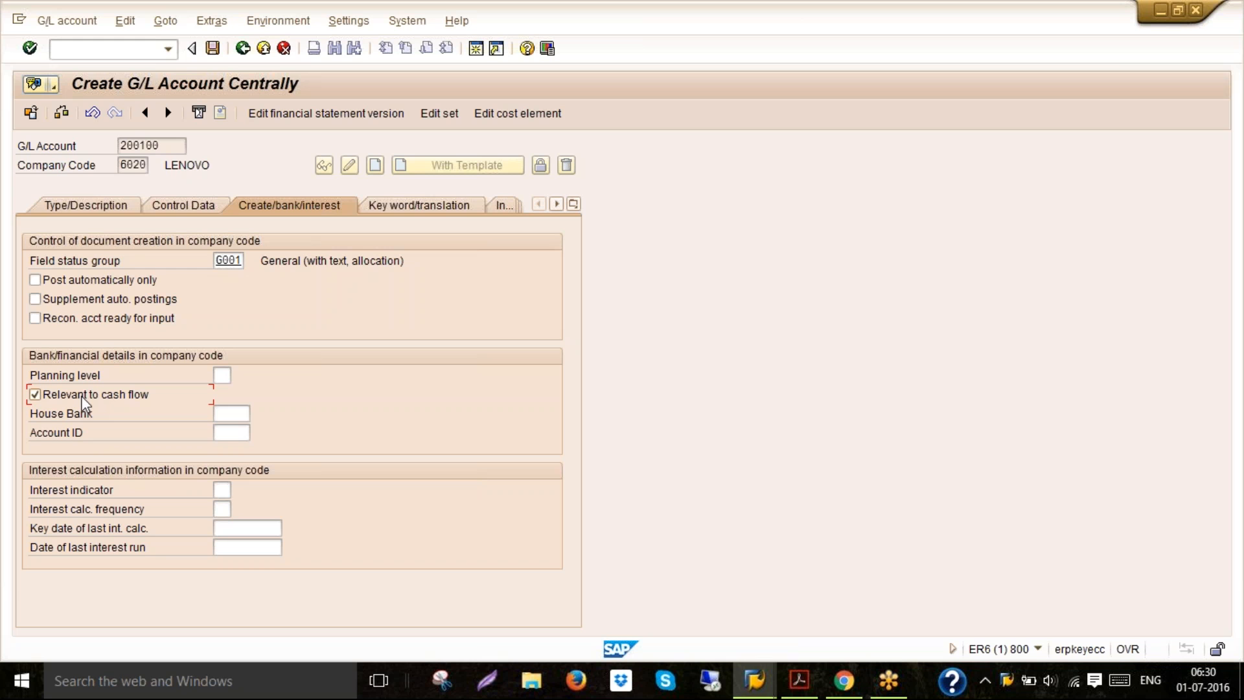
{"action": "left_click", "coordinate": [214, 56]}
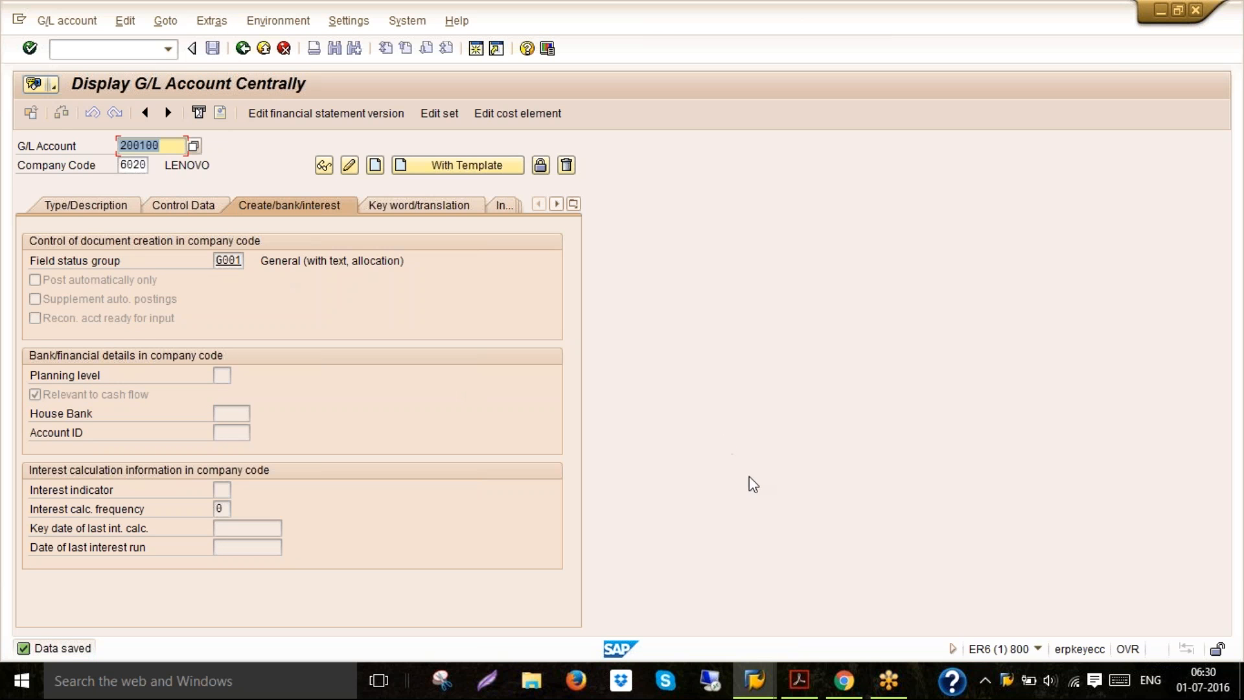
Switch to the PDF guide and read the next step on creating surplus in the P&L account
{"action": "left_click", "coordinate": [801, 681]}
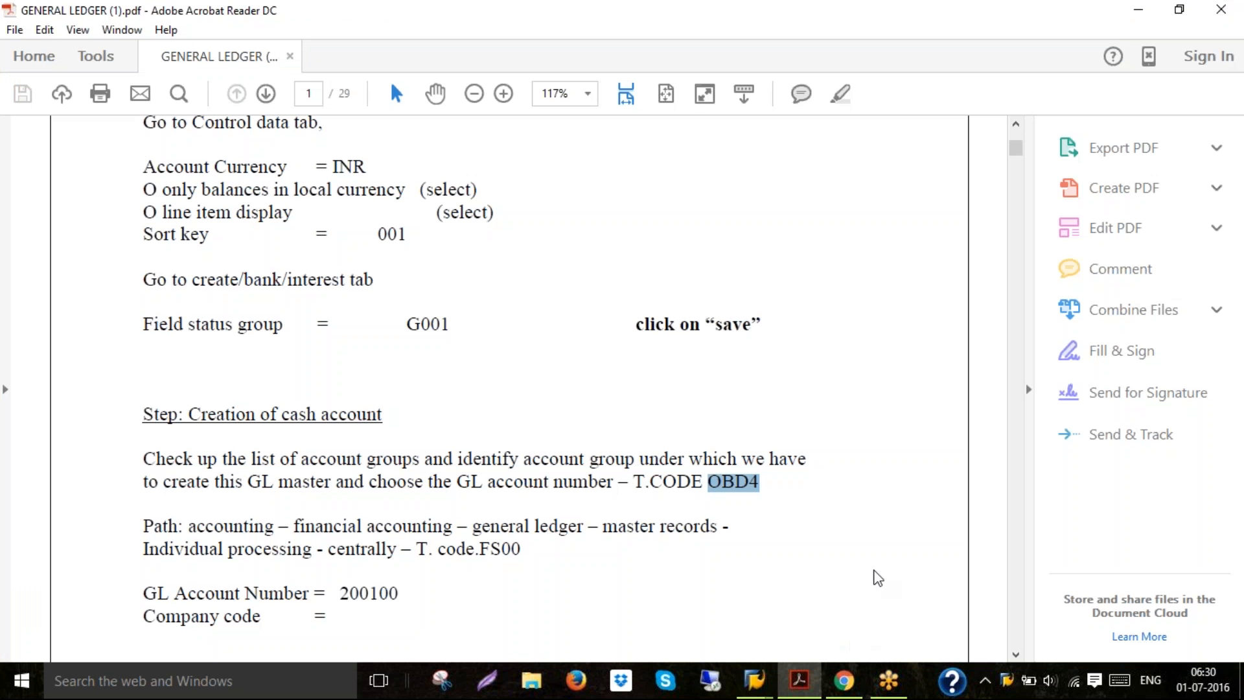
{"action": "left_click", "coordinate": [1016, 655]}
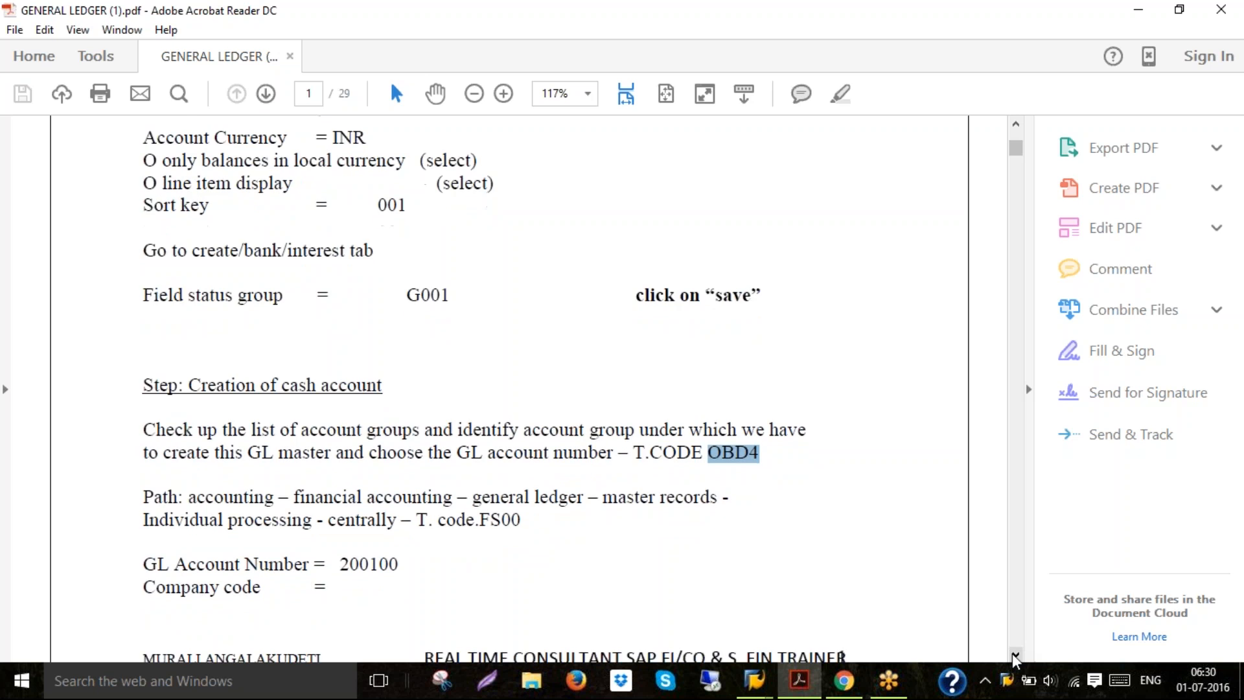
{"action": "left_click", "coordinate": [1015, 656]}
{"action": "left_click", "coordinate": [1015, 656]}
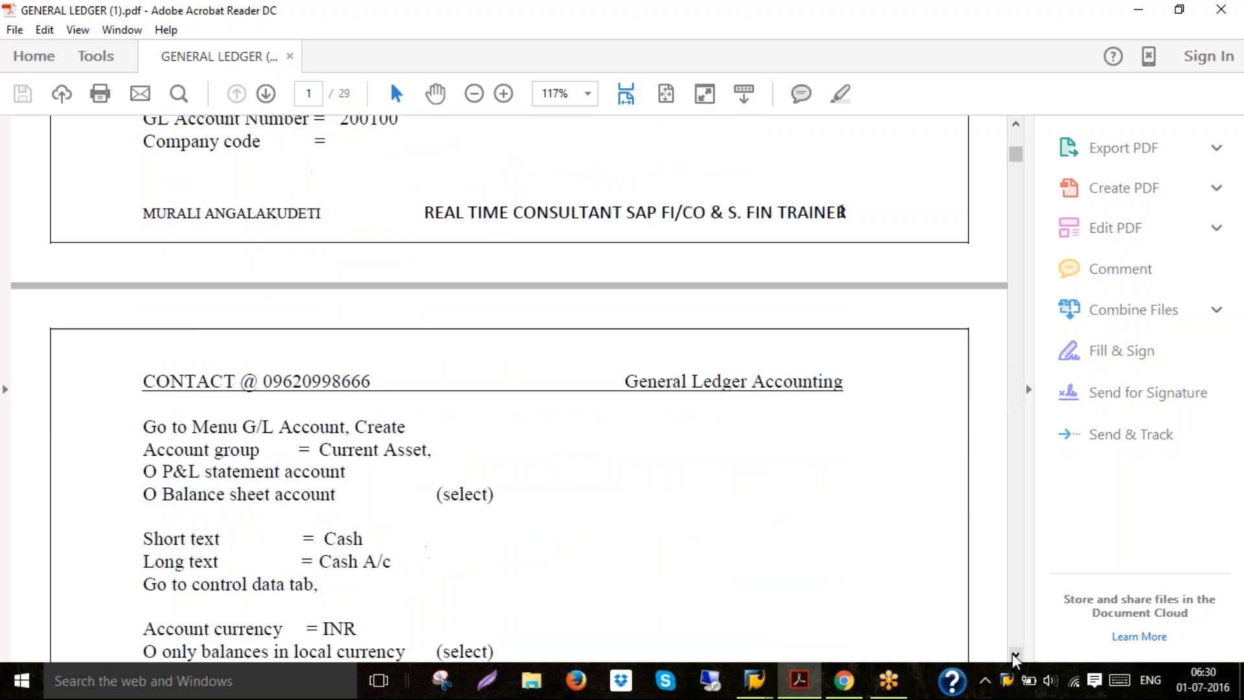
{"action": "left_click", "coordinate": [1016, 655]}
{"action": "left_click", "coordinate": [1016, 656]}
{"action": "left_click", "coordinate": [1015, 656]}
{"action": "left_click", "coordinate": [1015, 656]}
{"action": "left_click", "coordinate": [1015, 655]}
{"action": "left_click", "coordinate": [1016, 656]}
{"action": "left_click", "coordinate": [1015, 656]}
{"action": "left_click", "coordinate": [1016, 656]}
{"action": "left_click", "coordinate": [1016, 656]}
{"action": "left_click", "coordinate": [1015, 656]}
{"action": "left_click", "coordinate": [1015, 656]}
{"action": "left_click", "coordinate": [1016, 656]}
{"action": "left_click", "coordinate": [1015, 655]}
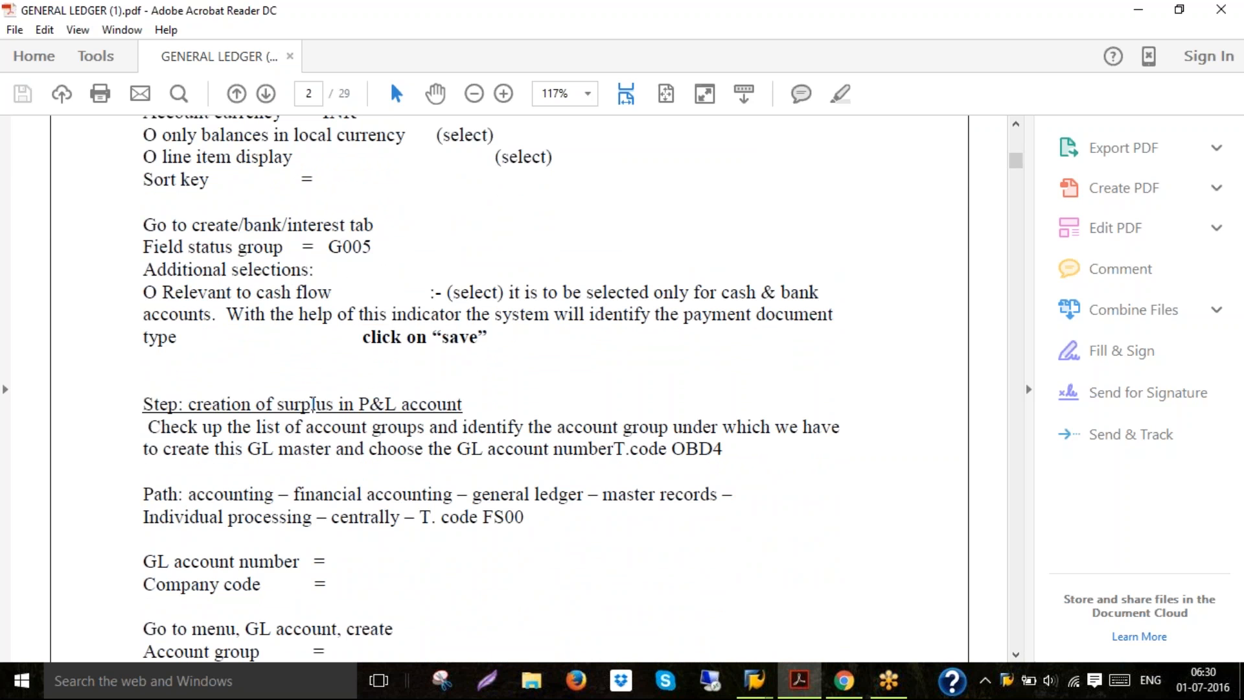
{"action": "double_click", "coordinate": [313, 405]}
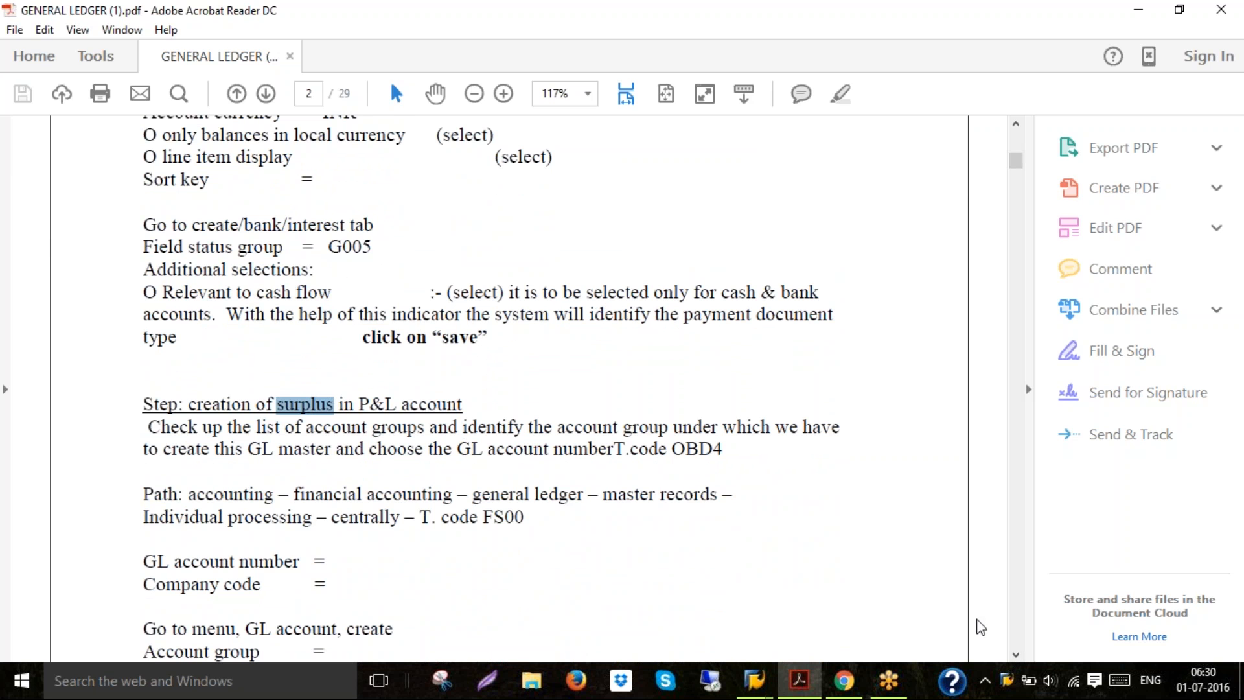
{"action": "left_click", "coordinate": [1016, 652]}
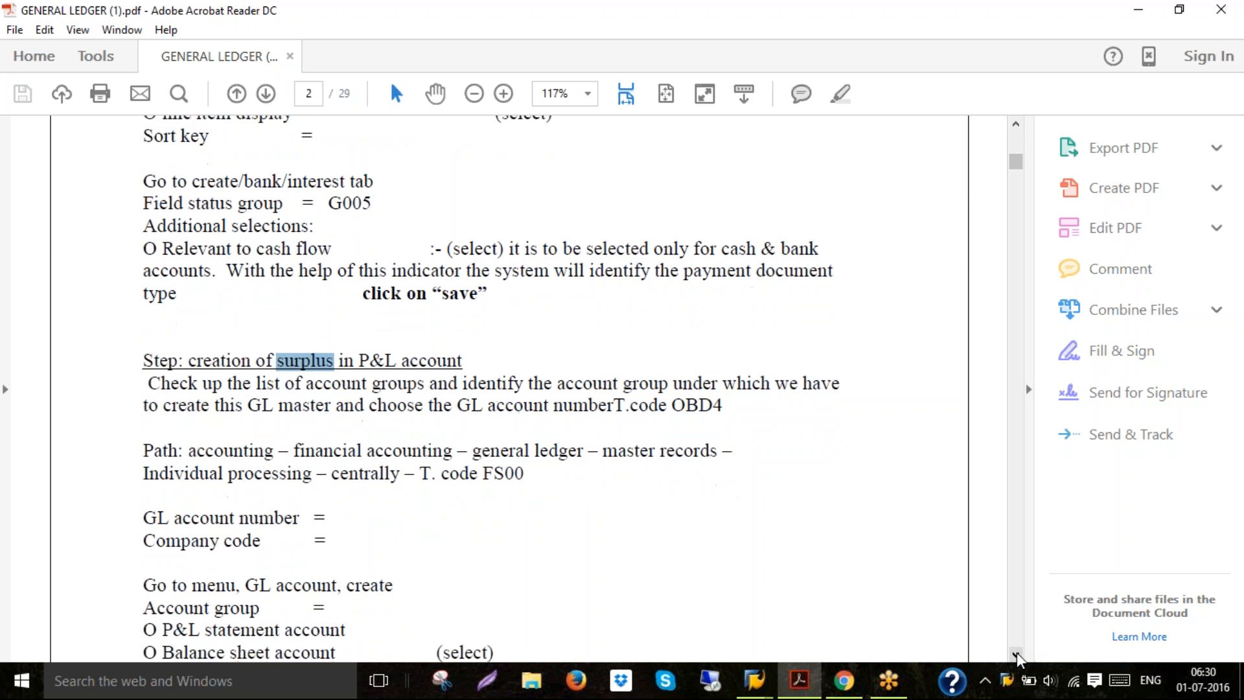
Scroll through the PDF guide to read the instructions for creating the surplus P&L account
{"action": "left_click", "coordinate": [1017, 654]}
{"action": "left_click", "coordinate": [1017, 655]}
{"action": "left_click", "coordinate": [1017, 655]}
{"action": "left_click", "coordinate": [1017, 655]}
{"action": "left_click", "coordinate": [1017, 655]}
{"action": "left_click", "coordinate": [1017, 654]}
{"action": "left_click", "coordinate": [1017, 655]}
{"action": "left_click", "coordinate": [1017, 654]}
{"action": "left_click", "coordinate": [1017, 654]}
{"action": "left_click", "coordinate": [1017, 655]}
{"action": "left_click", "coordinate": [1017, 654]}
{"action": "left_click", "coordinate": [1017, 654]}
{"action": "left_click", "coordinate": [1017, 654]}
{"action": "left_click", "coordinate": [1017, 655]}
{"action": "left_click", "coordinate": [1017, 655]}
{"action": "left_click", "coordinate": [1017, 655]}
{"action": "left_click", "coordinate": [1016, 655]}
{"action": "left_click", "coordinate": [1017, 655]}
{"action": "left_click", "coordinate": [1017, 654]}
{"action": "left_click", "coordinate": [1017, 654]}
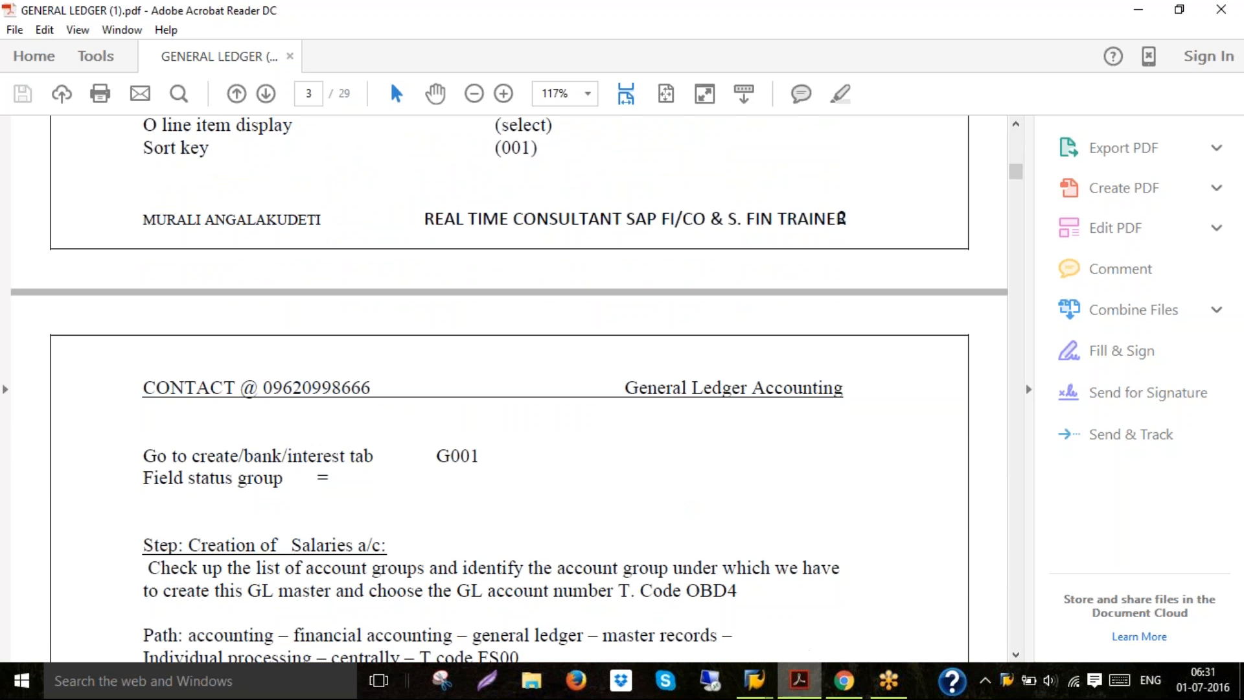
Switch to the G/L account groups overview and check the number range of the Reserves and surpluses group
{"action": "left_click", "coordinate": [764, 690]}
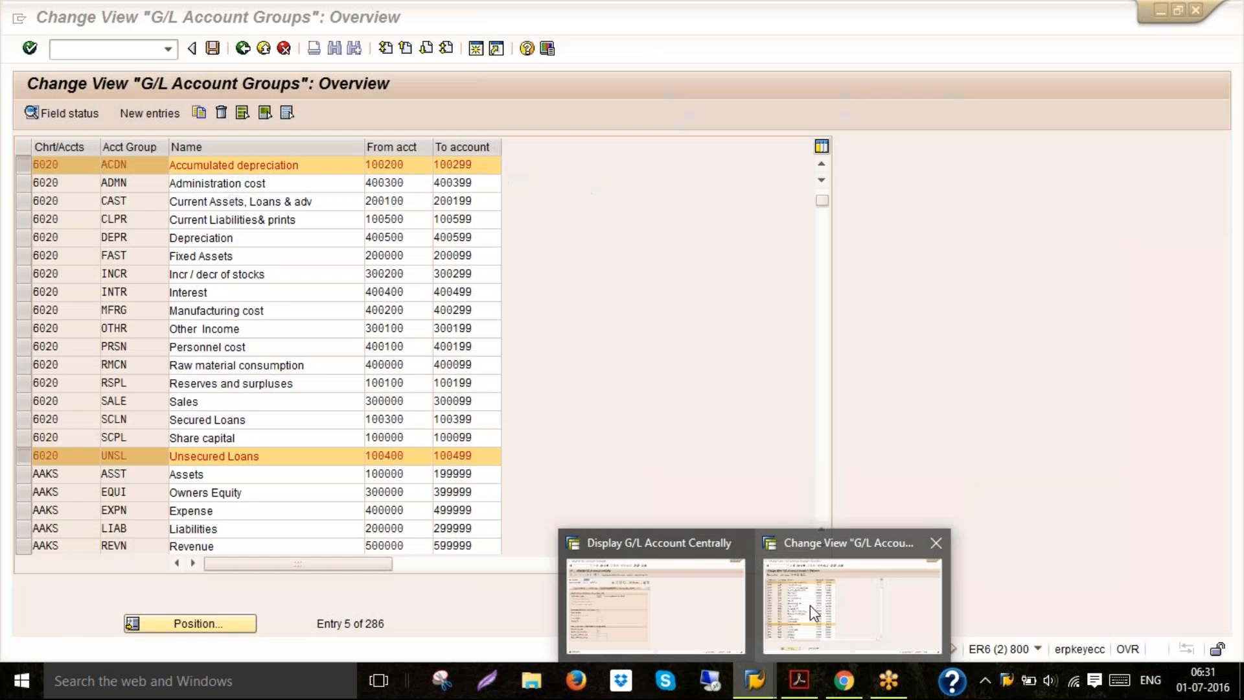
{"action": "left_click", "coordinate": [811, 606]}
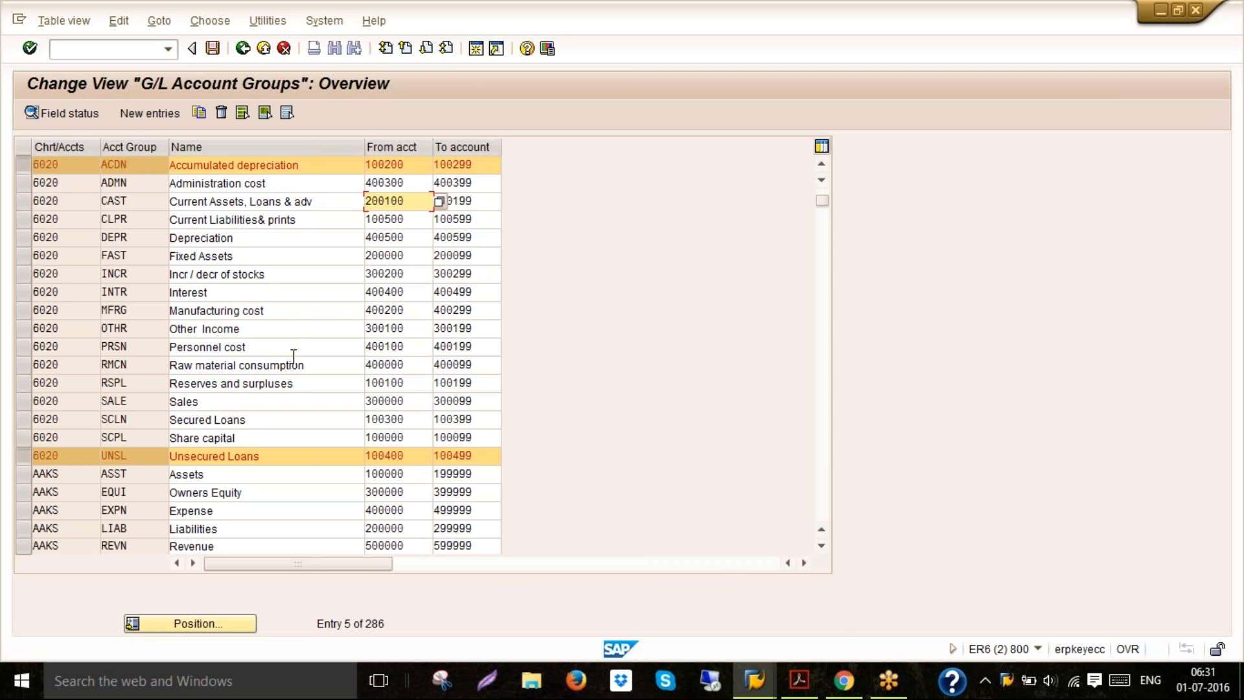
{"action": "left_click", "coordinate": [297, 382]}
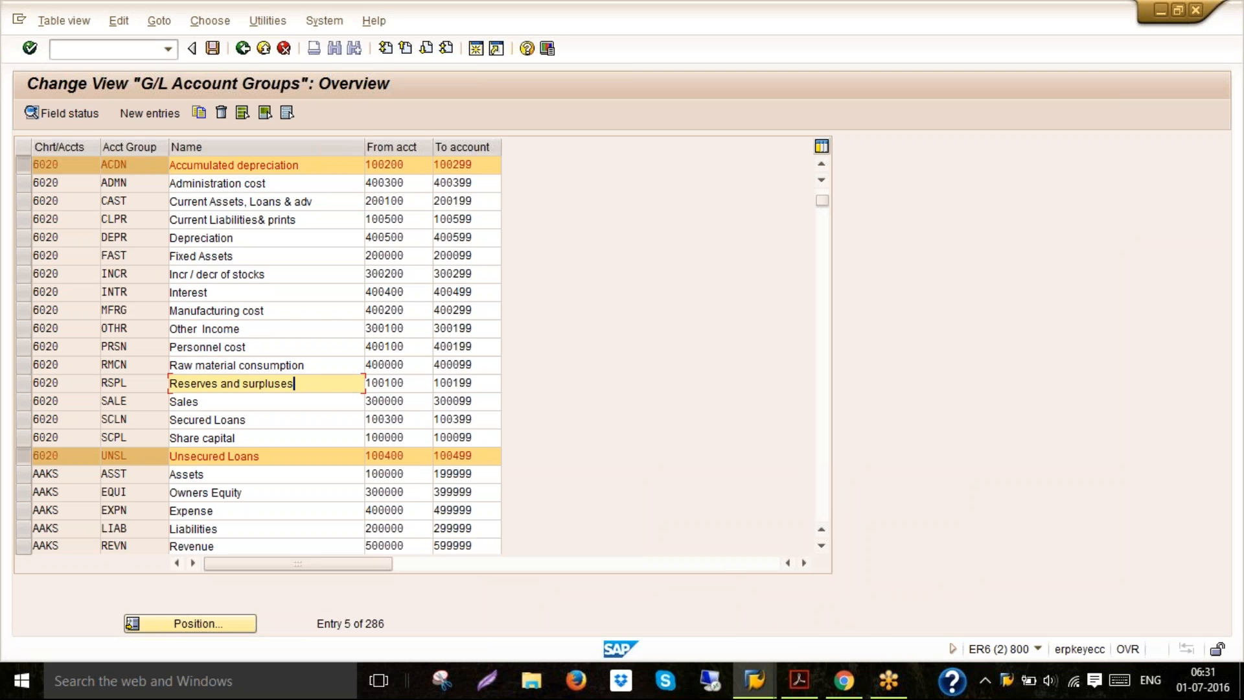
{"action": "left_click", "coordinate": [420, 381]}
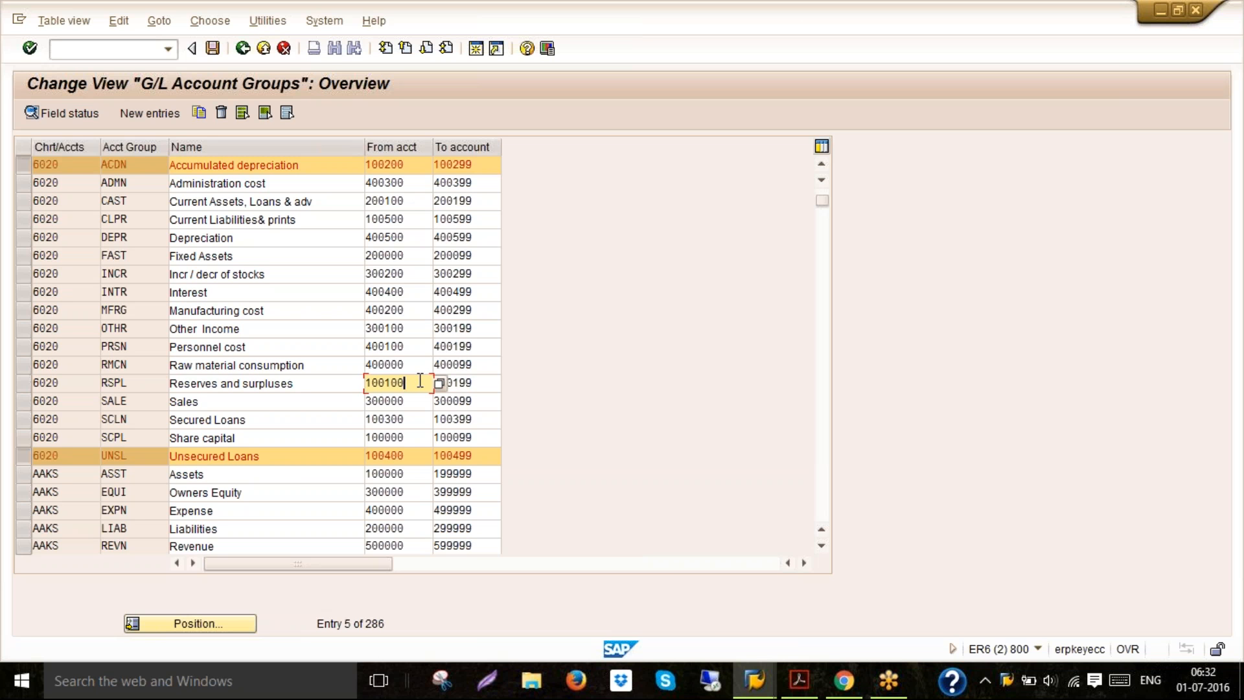
Switch back to the G/L account screen and start creating G/L account 100100 in company code 6020
{"action": "left_click", "coordinate": [760, 667]}
{"action": "left_click", "coordinate": [701, 615]}
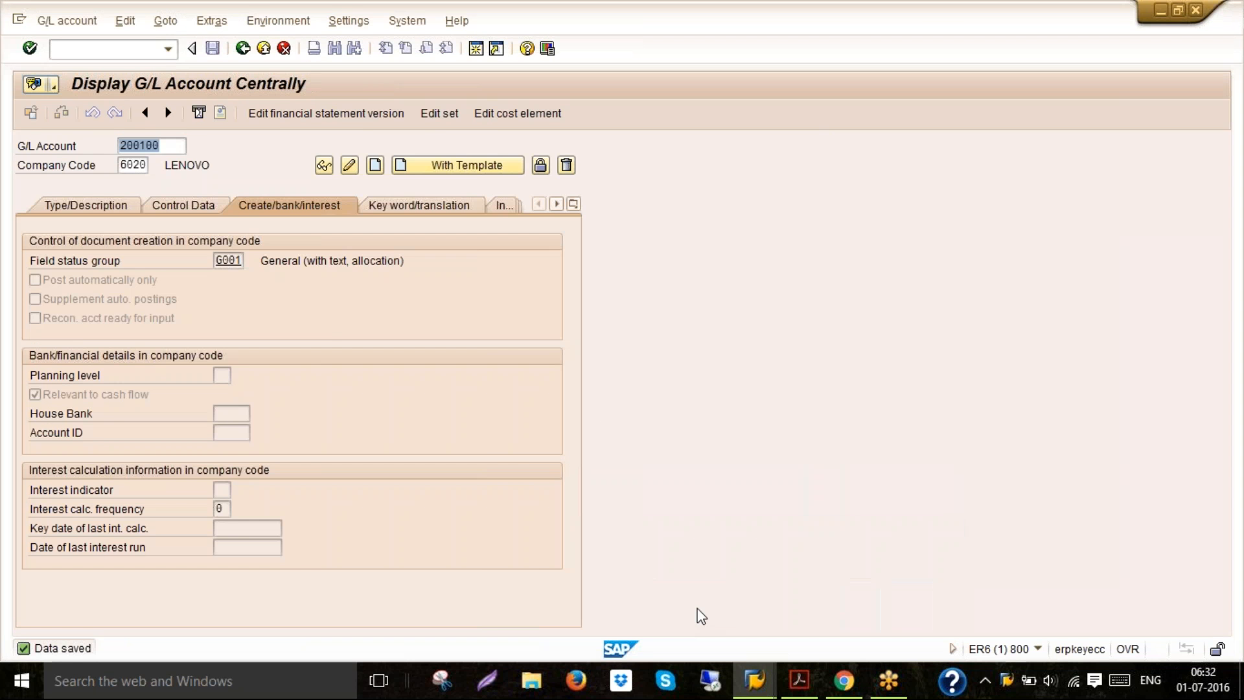
{"action": "type", "text": "100100"}
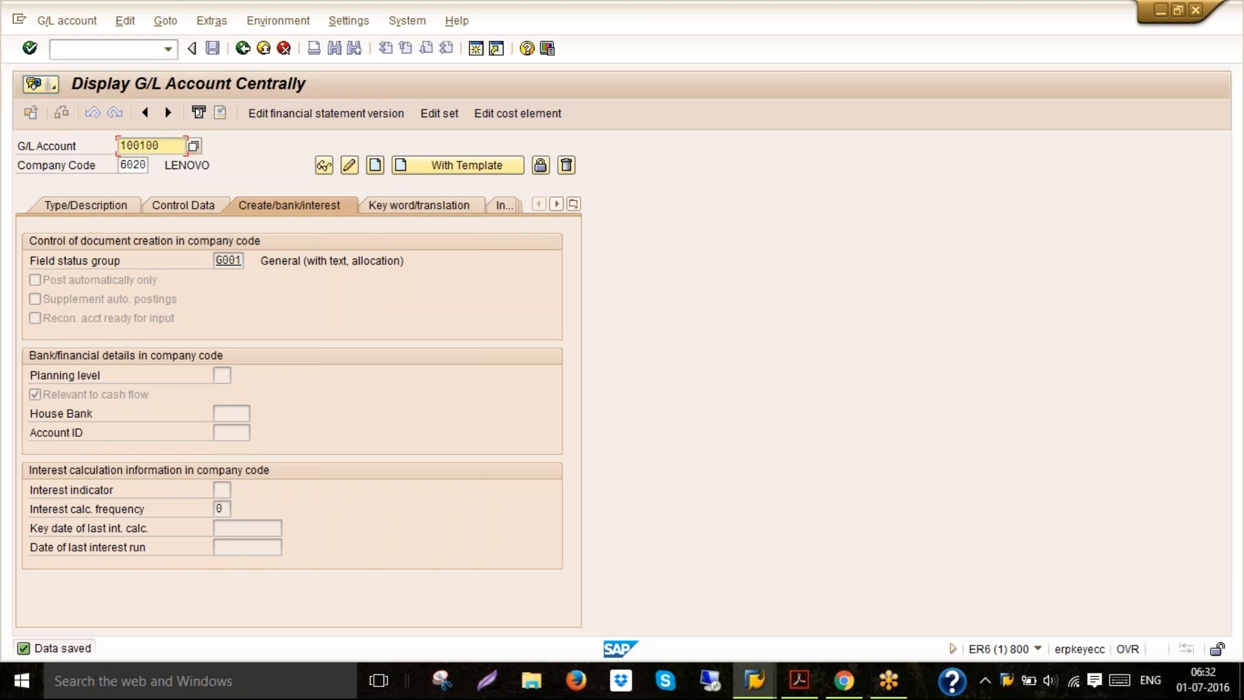
{"action": "left_click", "coordinate": [65, 14]}
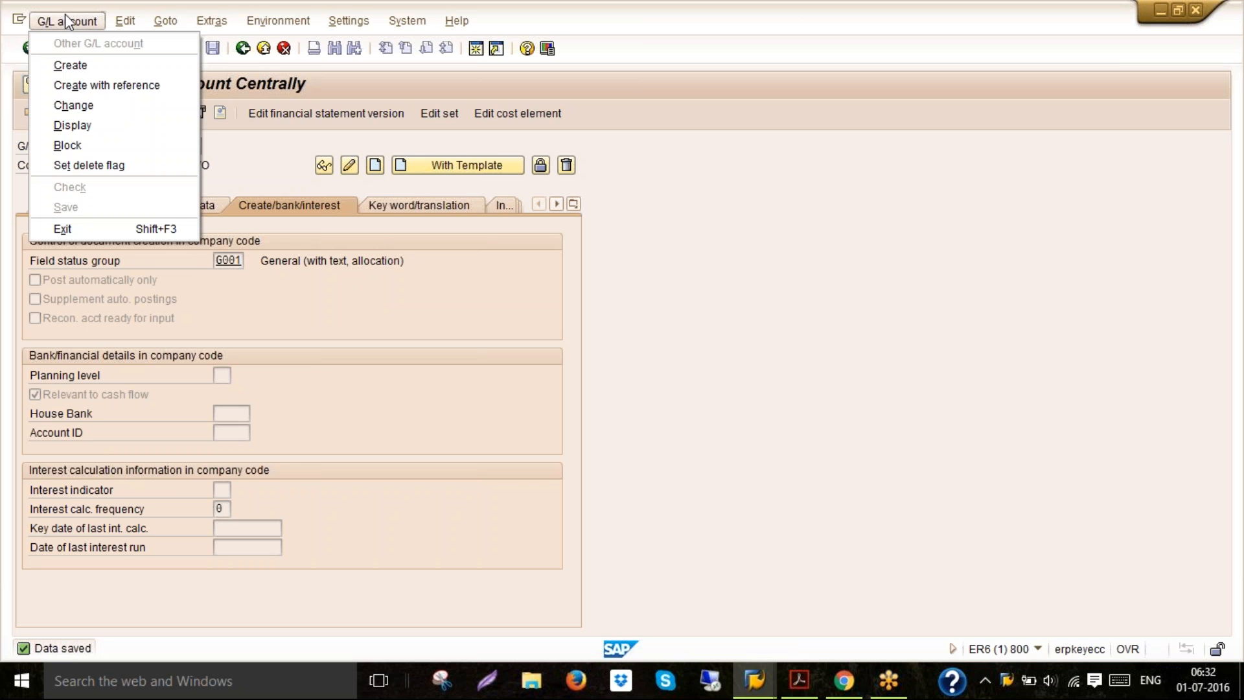
{"action": "left_click", "coordinate": [272, 165]}
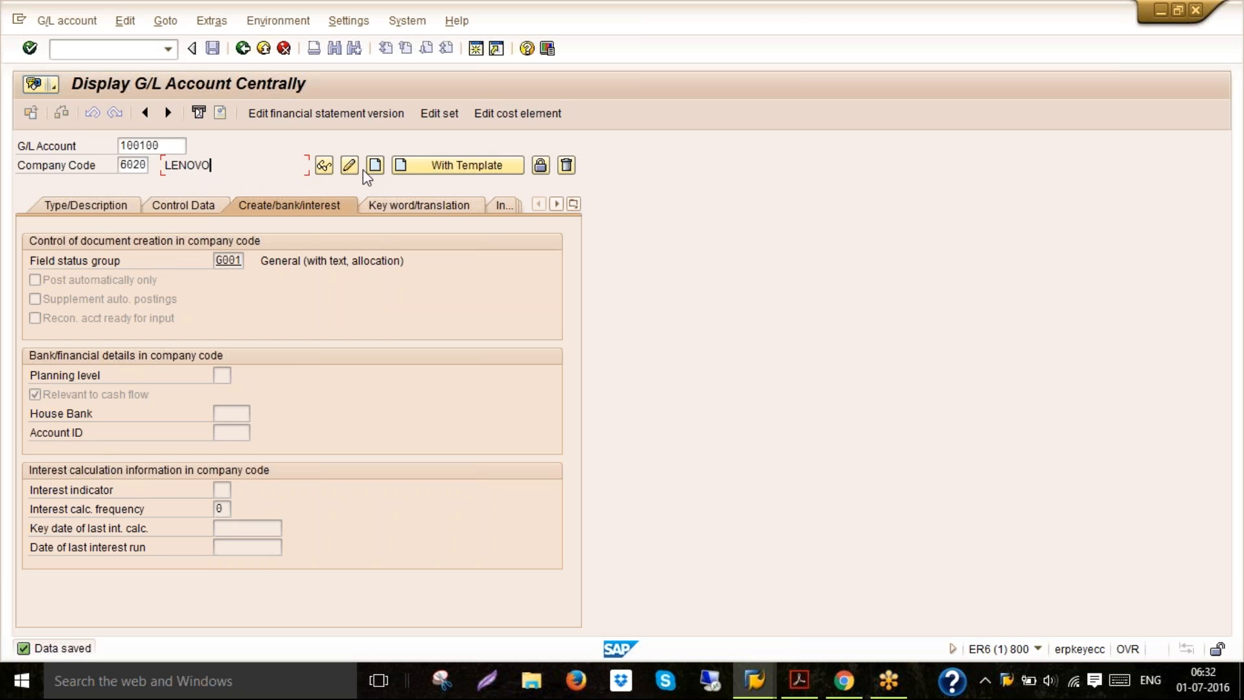
{"action": "left_click", "coordinate": [380, 168]}
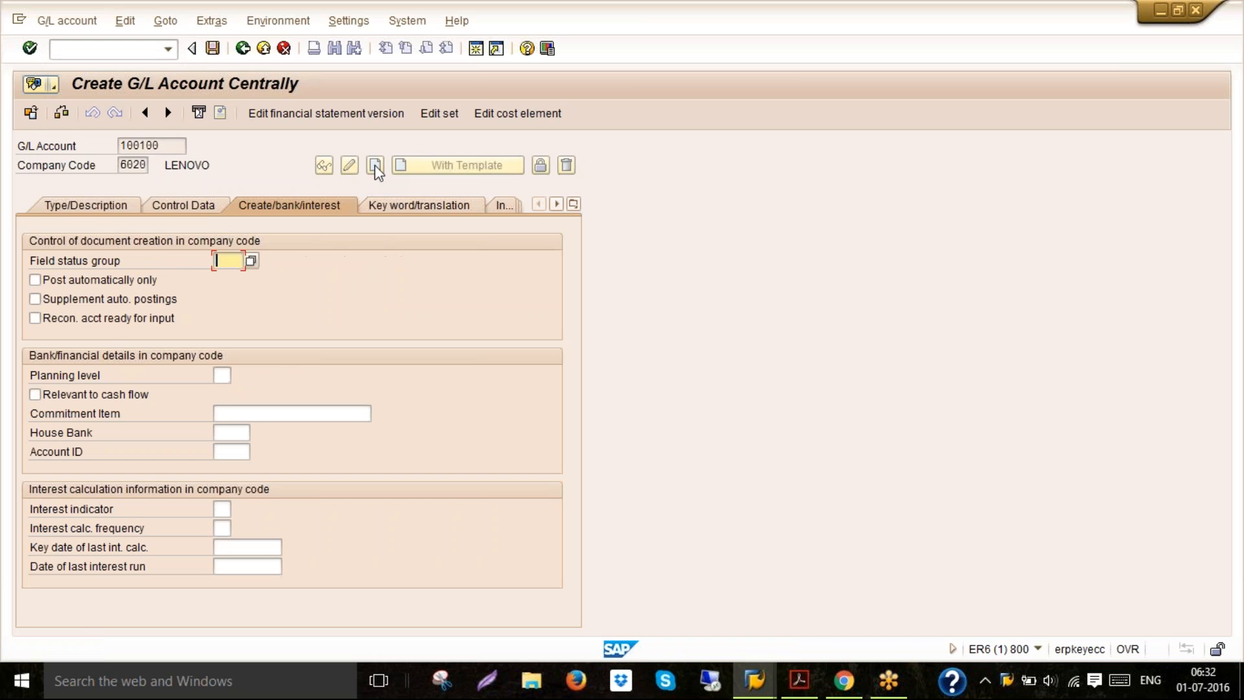
Set the account group to Reserves and surpluses and mark the account as a balance sheet account
{"action": "left_click", "coordinate": [99, 207]}
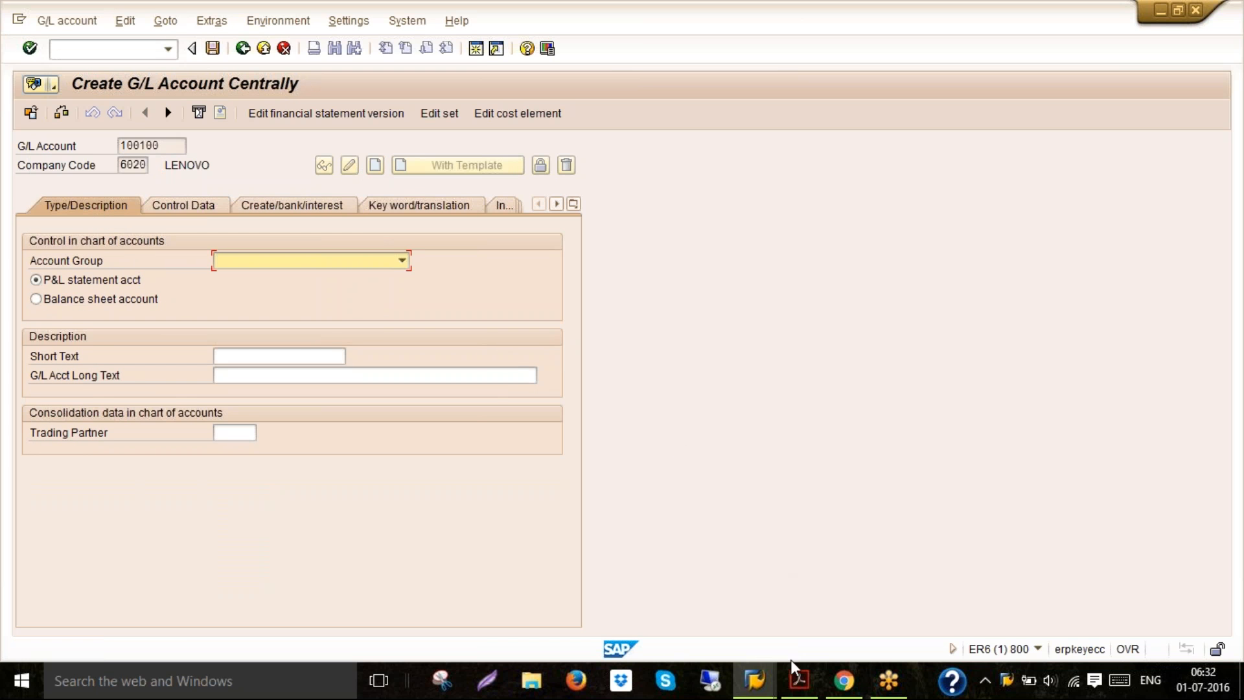
{"action": "left_click", "coordinate": [402, 261]}
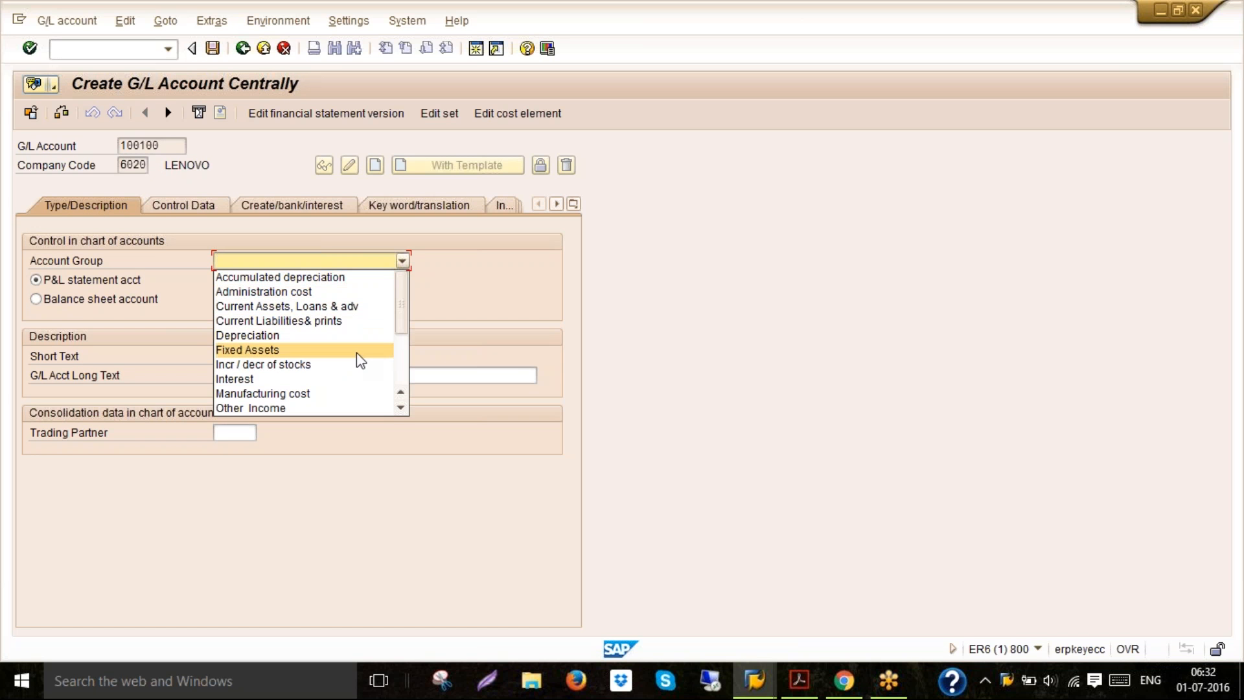
{"action": "key", "text": "r"}
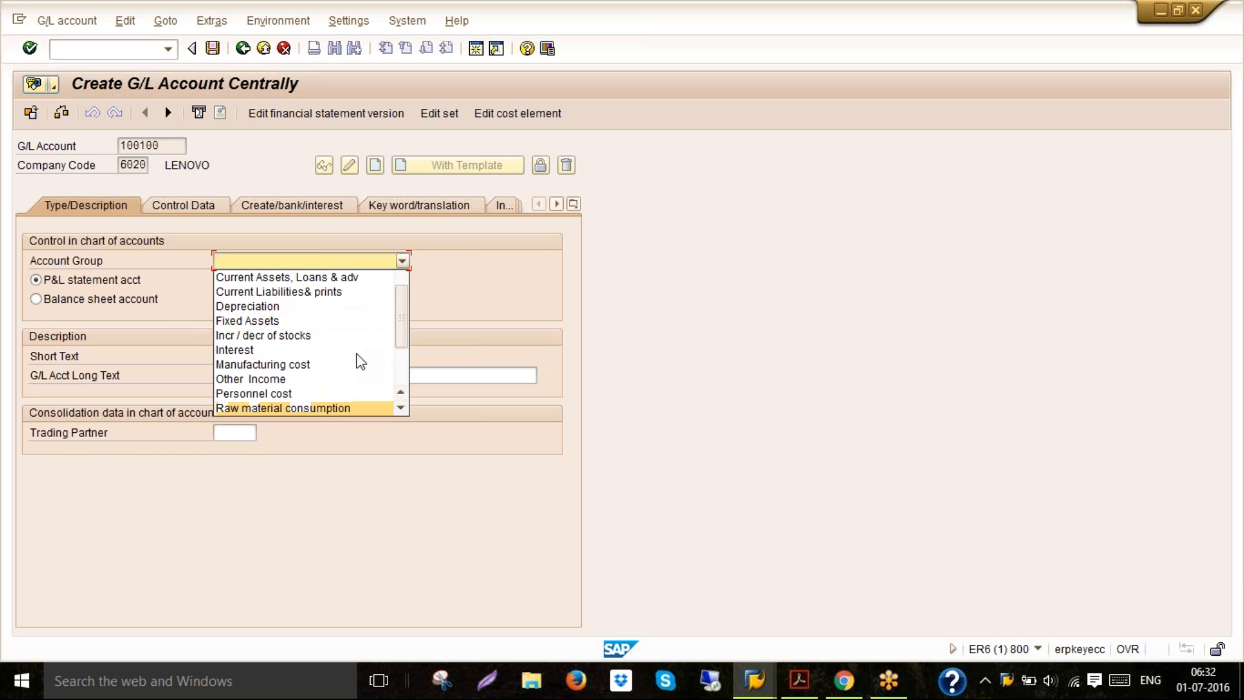
{"action": "left_click", "coordinate": [401, 407]}
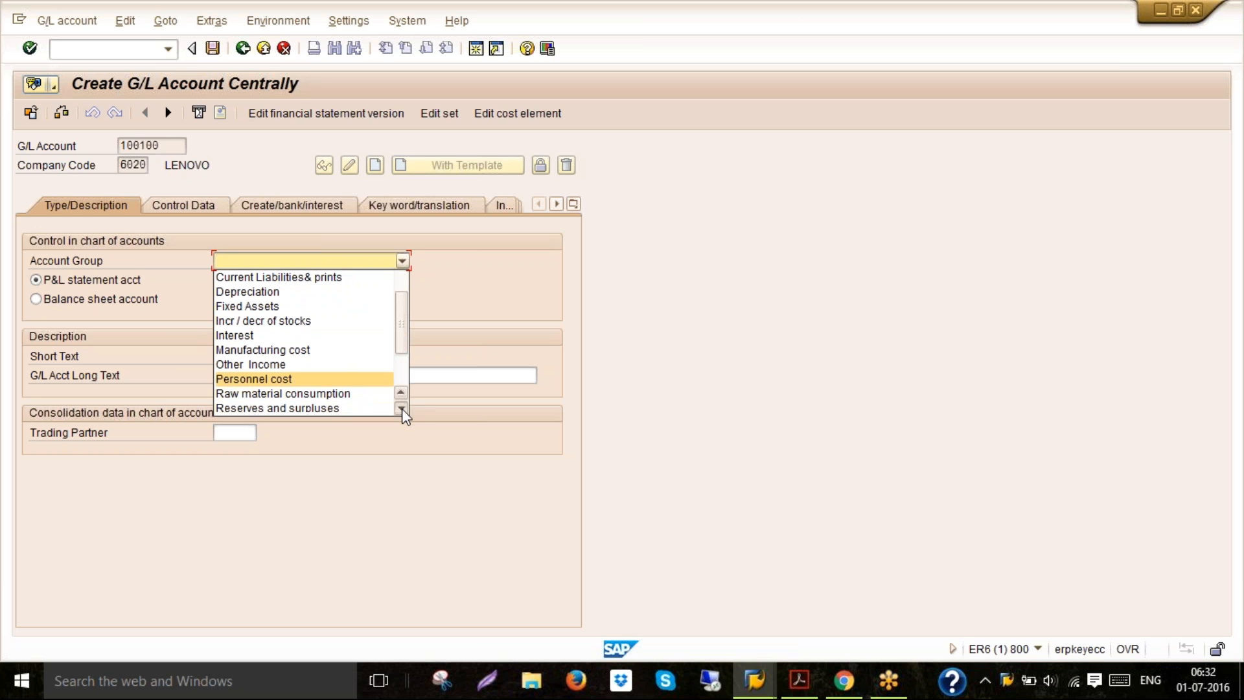
{"action": "left_click", "coordinate": [401, 408]}
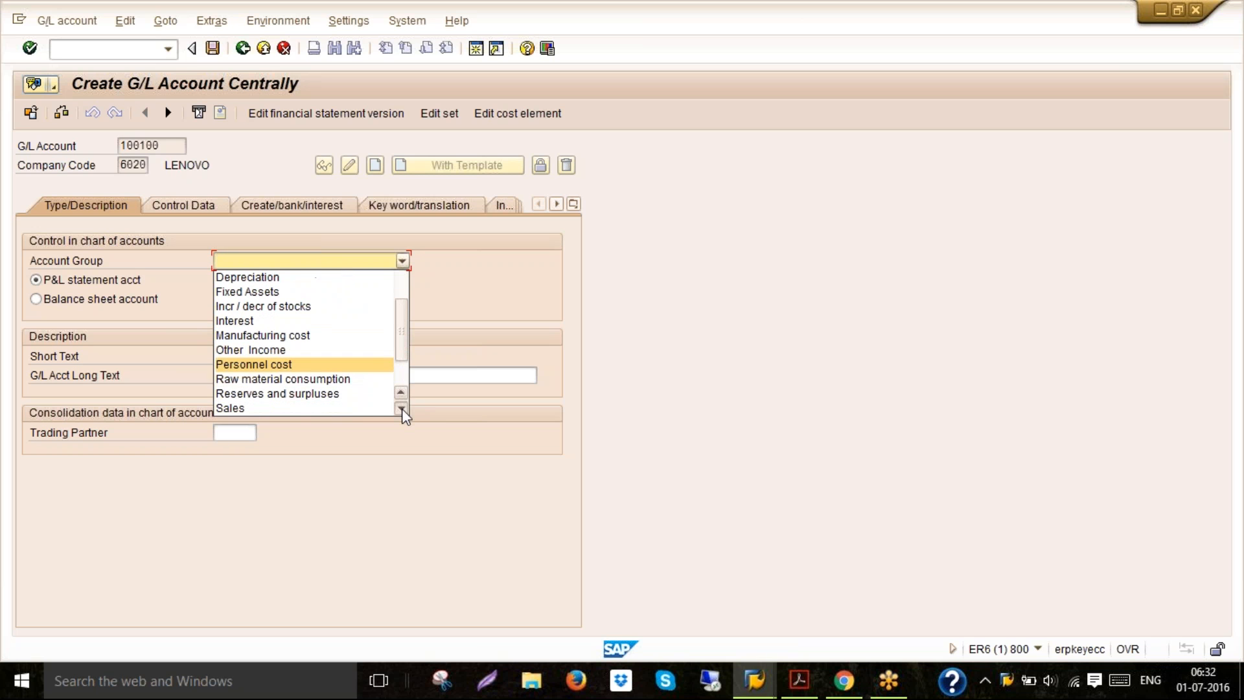
{"action": "left_click", "coordinate": [341, 396]}
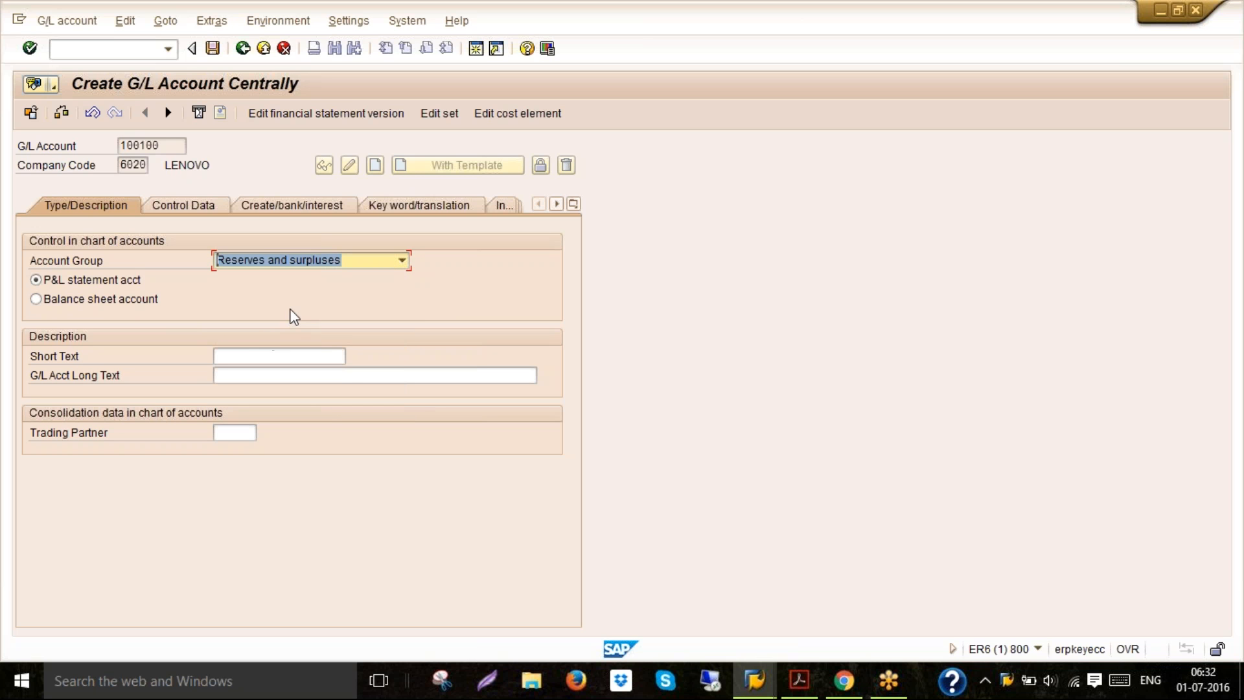
{"action": "left_click", "coordinate": [153, 301]}
Enter PROFIT & LOSS A/C as short text and PROFIT AND LOSS ACCOUNT as long text from the suggestions
{"action": "left_click", "coordinate": [236, 354]}
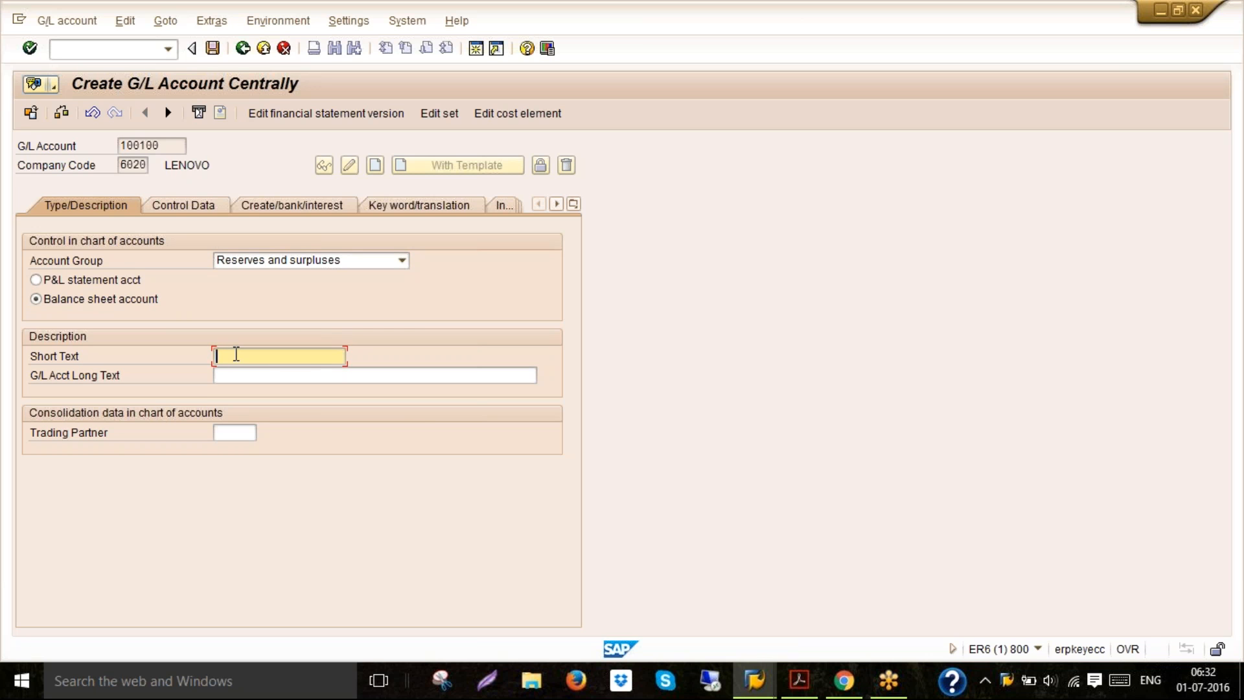
{"action": "type", "text": "PR"}
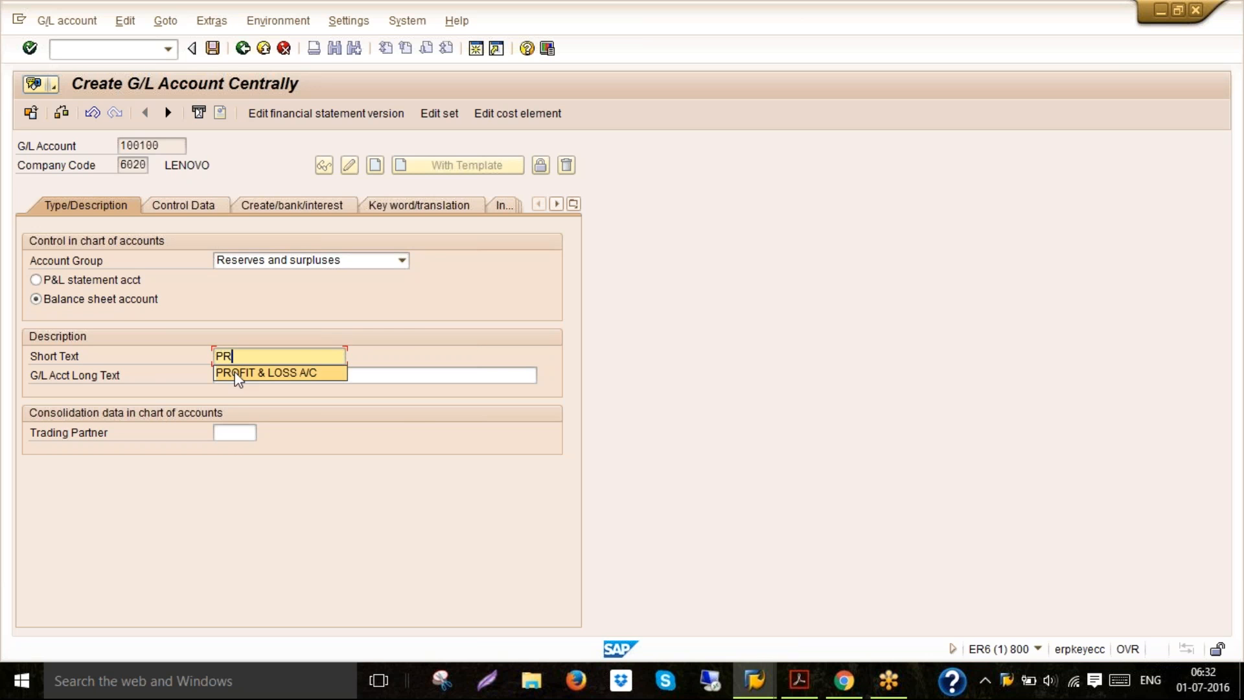
{"action": "left_click", "coordinate": [237, 375]}
{"action": "left_click", "coordinate": [238, 375]}
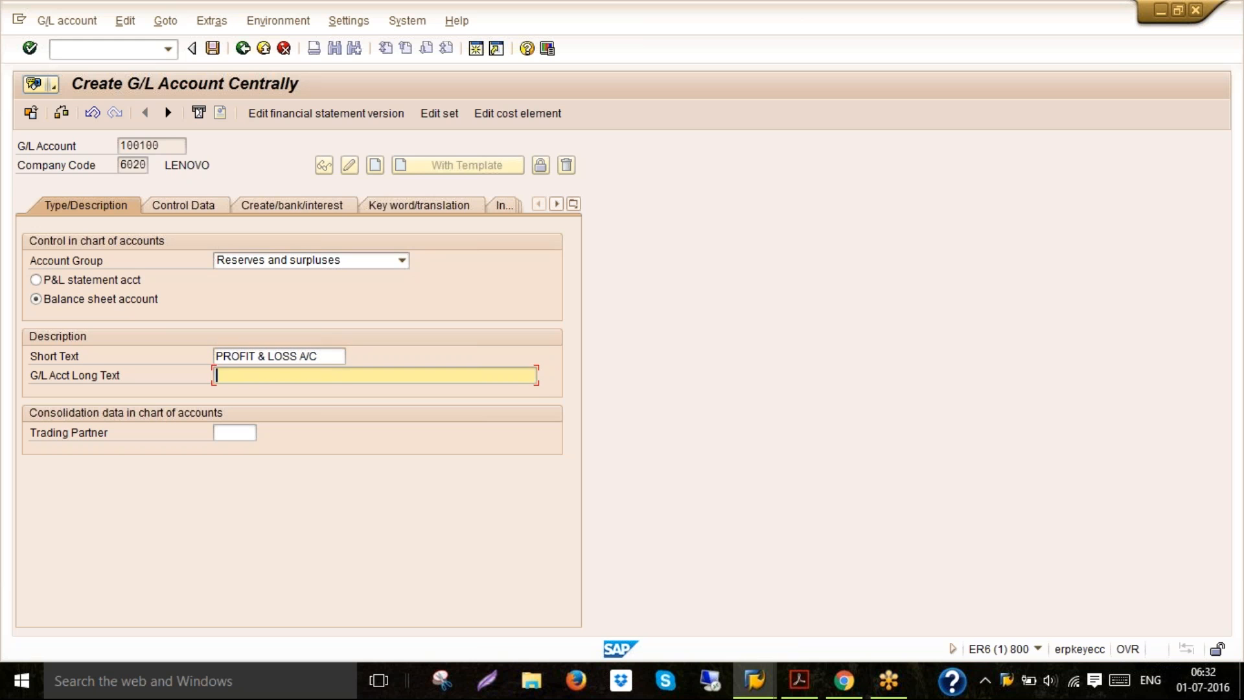
{"action": "type", "text": "P"}
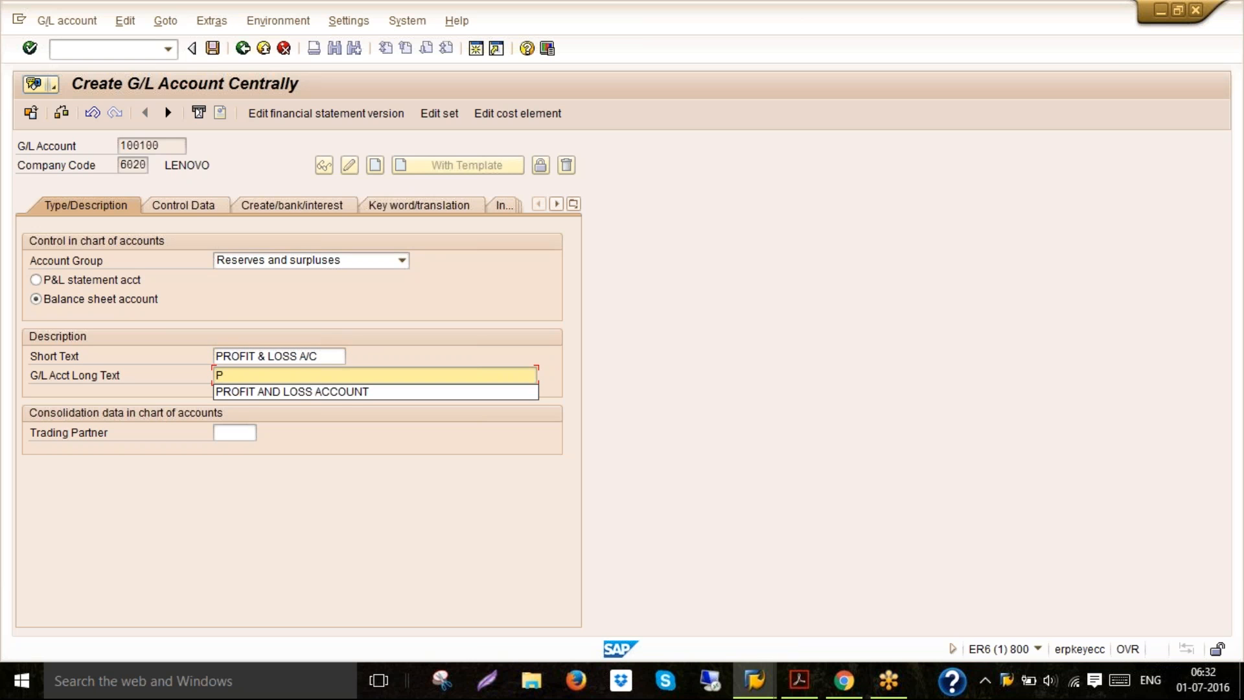
{"action": "left_click", "coordinate": [236, 397]}
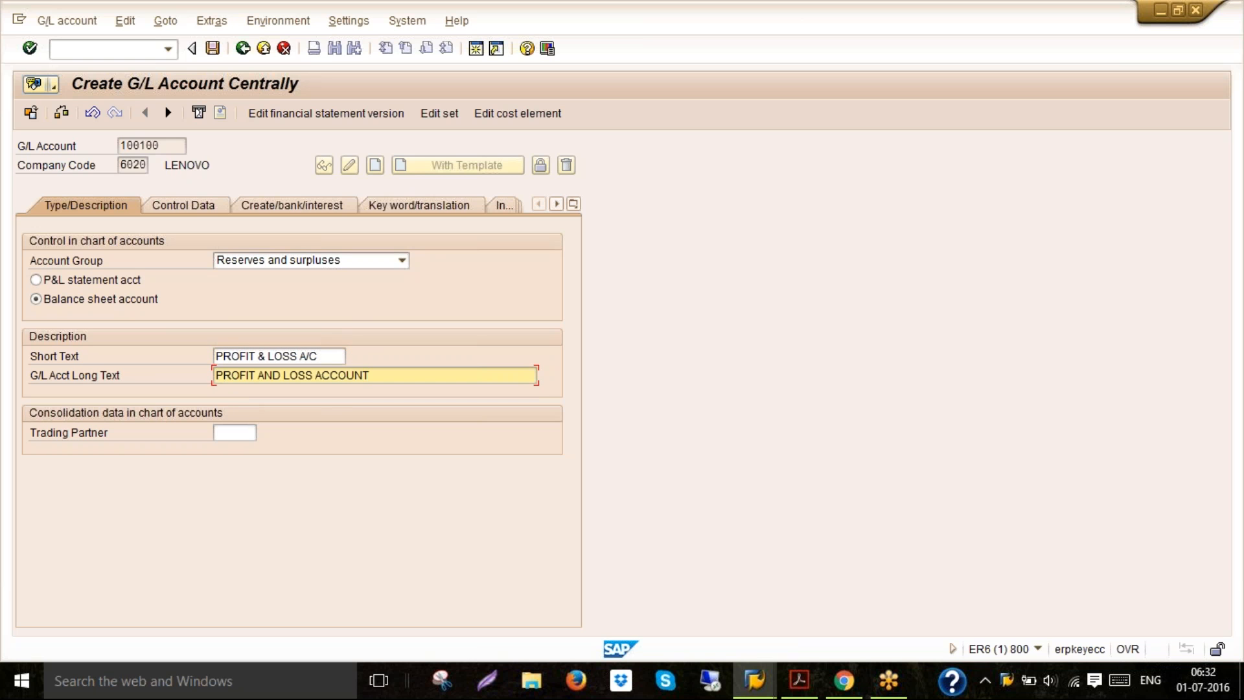
In the control data, select only balances in local currency and line item display, and set sort key 001
{"action": "left_click", "coordinate": [192, 205]}
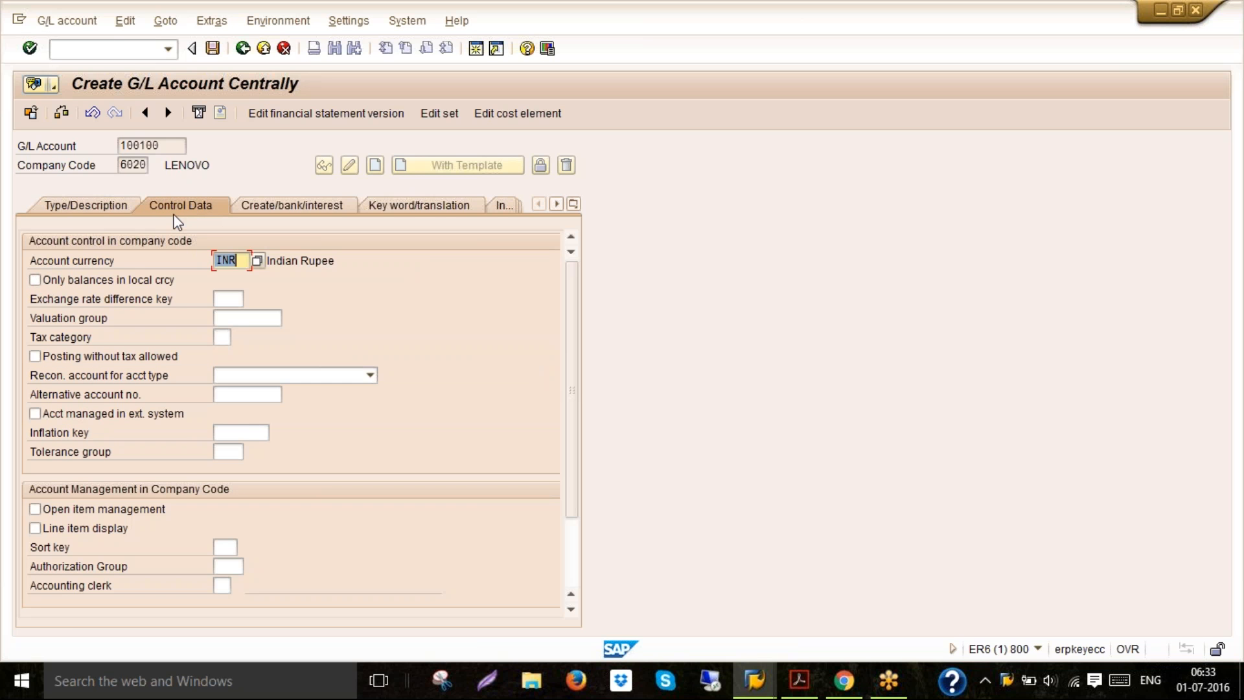
{"action": "left_click", "coordinate": [100, 284]}
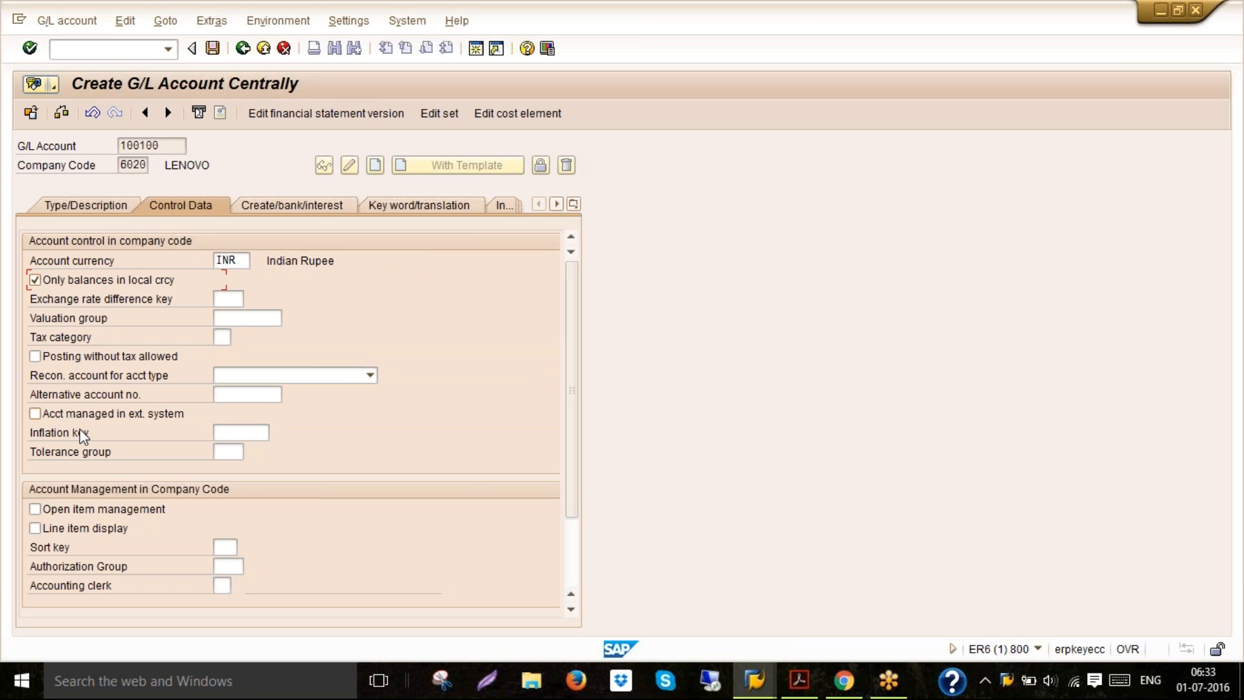
{"action": "left_click", "coordinate": [89, 530]}
{"action": "left_click", "coordinate": [219, 547]}
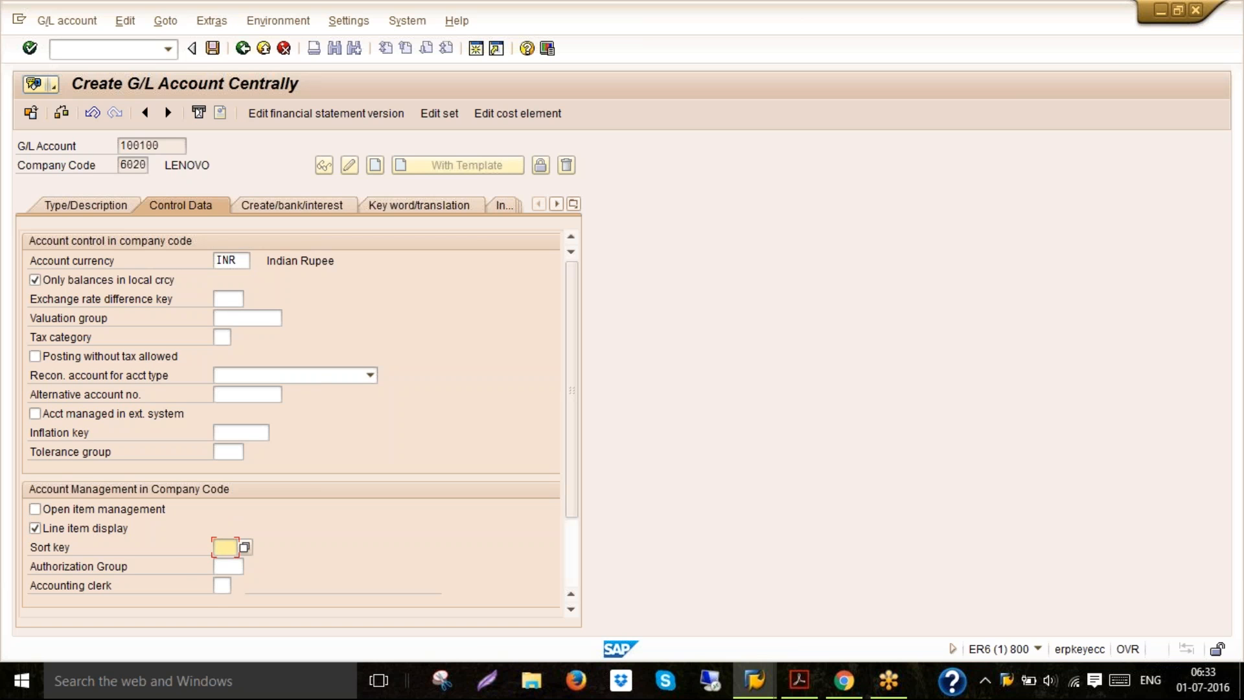
{"action": "type", "text": "001"}
Set field status group G001 from the suggested entry and save the G/L account
{"action": "left_click", "coordinate": [280, 201]}
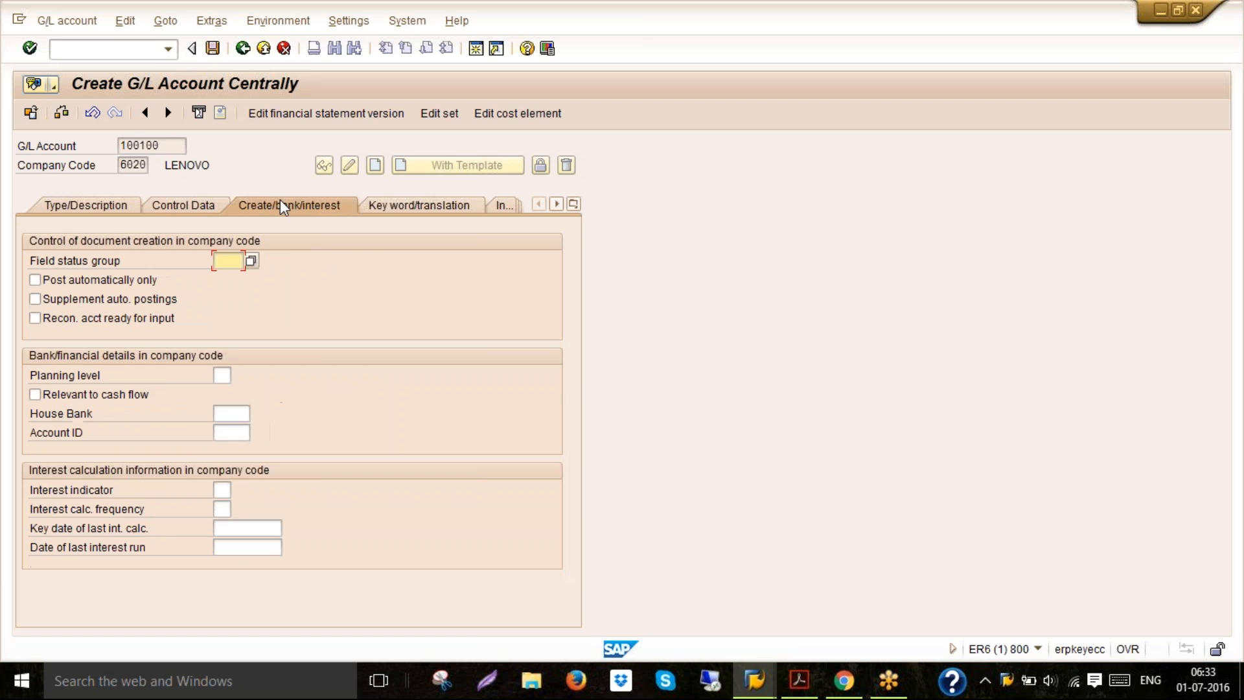
{"action": "key", "text": "Down"}
{"action": "key", "text": "Return"}
{"action": "left_click", "coordinate": [214, 50]}
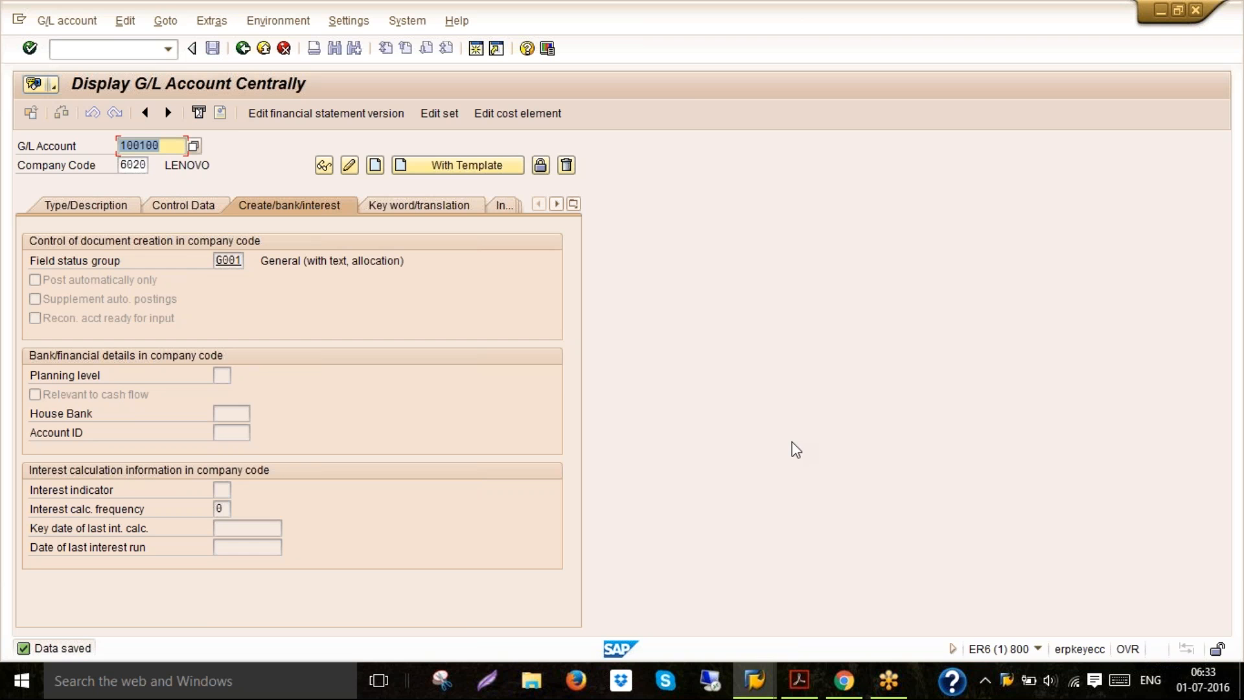
Switch to the PDF guide and read the next step on creating the salaries account
{"action": "left_click", "coordinate": [799, 679]}
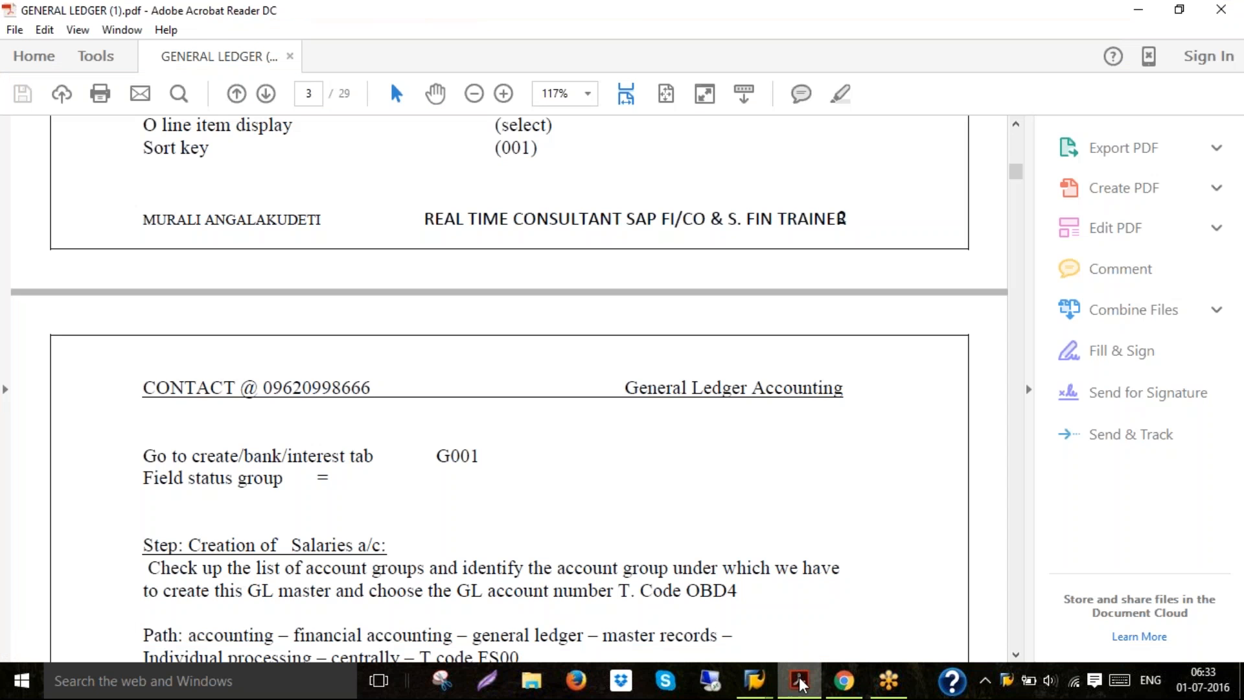
{"action": "left_click", "coordinate": [1016, 656]}
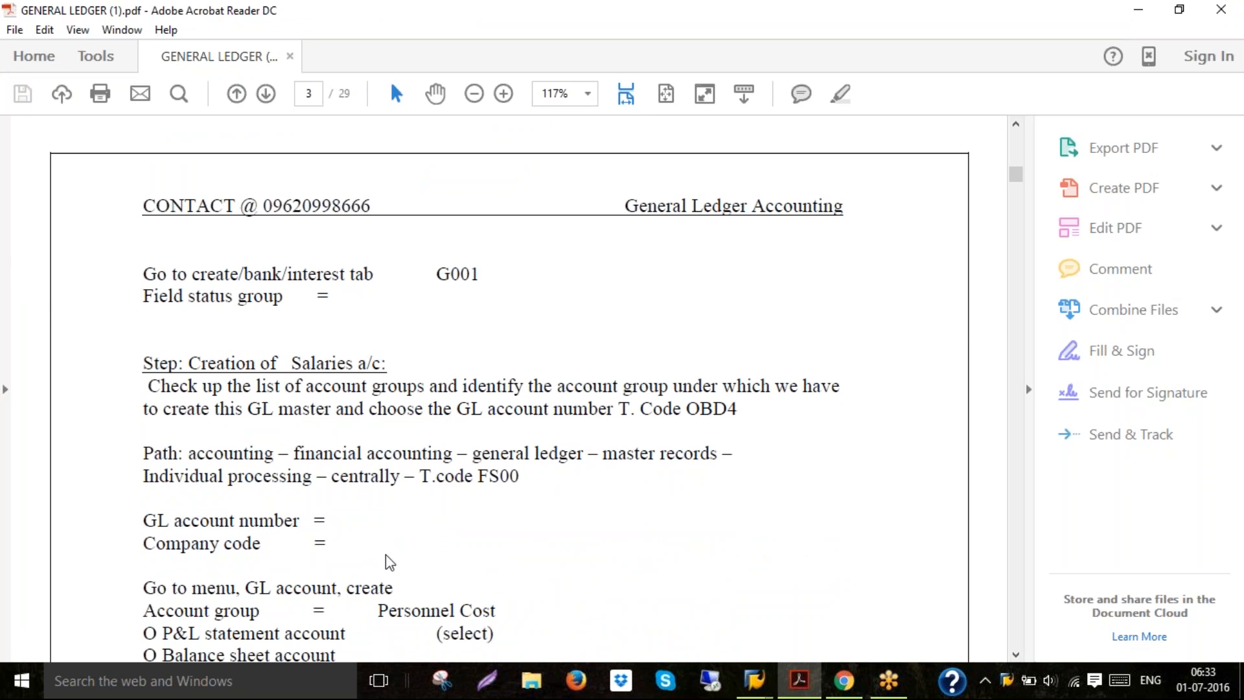
{"action": "scroll", "coordinate": [389, 561], "scroll_direction": "down", "scroll_amount": 3}
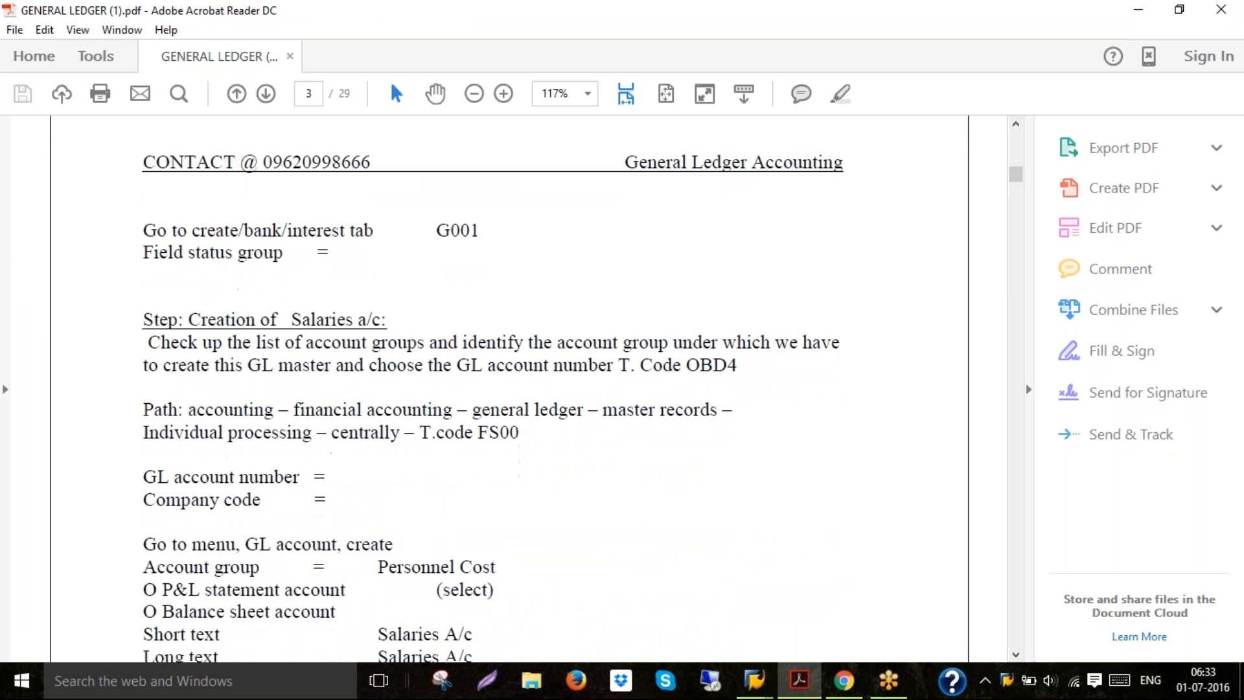
{"action": "scroll", "coordinate": [510, 389], "scroll_direction": "down", "scroll_amount": 3}
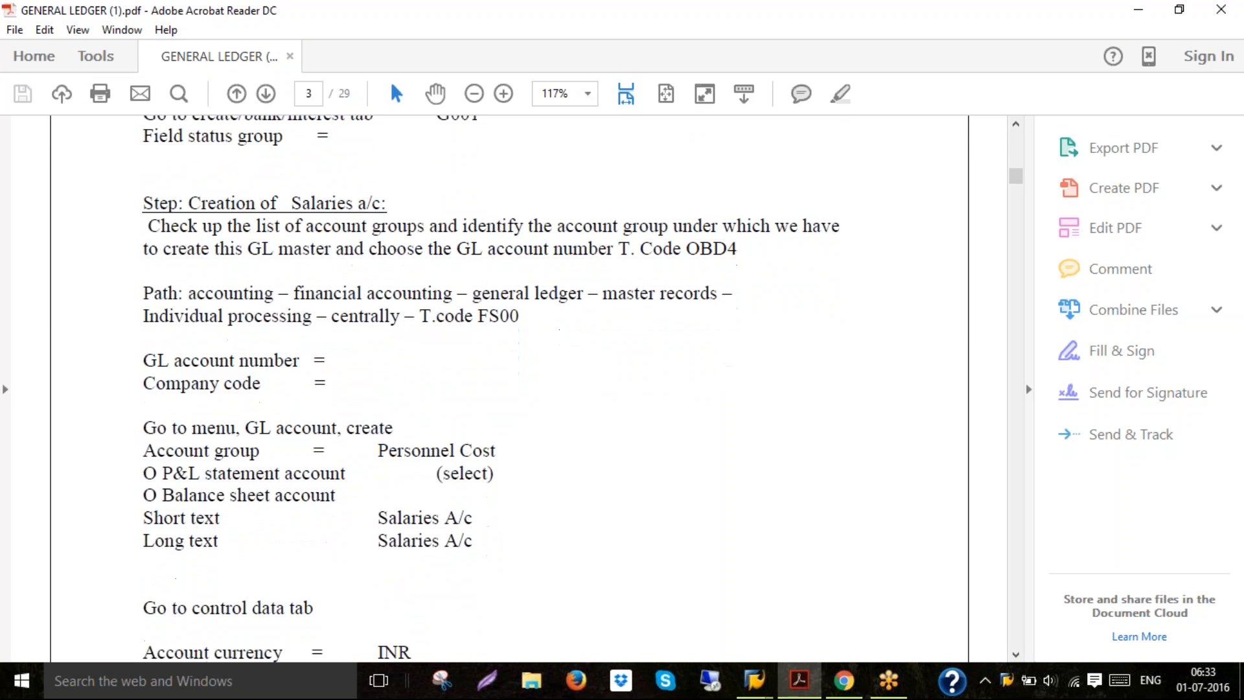
{"action": "scroll", "coordinate": [510, 389], "scroll_direction": "down", "scroll_amount": 1}
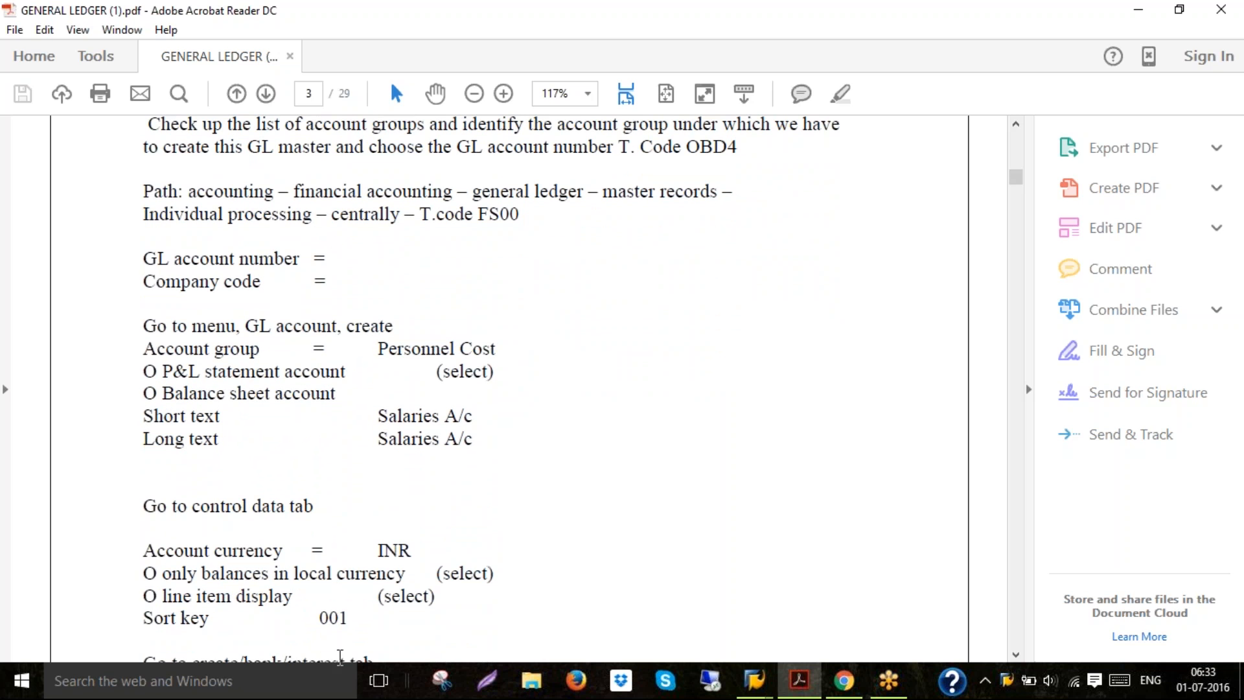
Open GENERAL LEDGER (1).pdf through Windows search, then close the PDF reader
{"action": "left_click", "coordinate": [316, 679]}
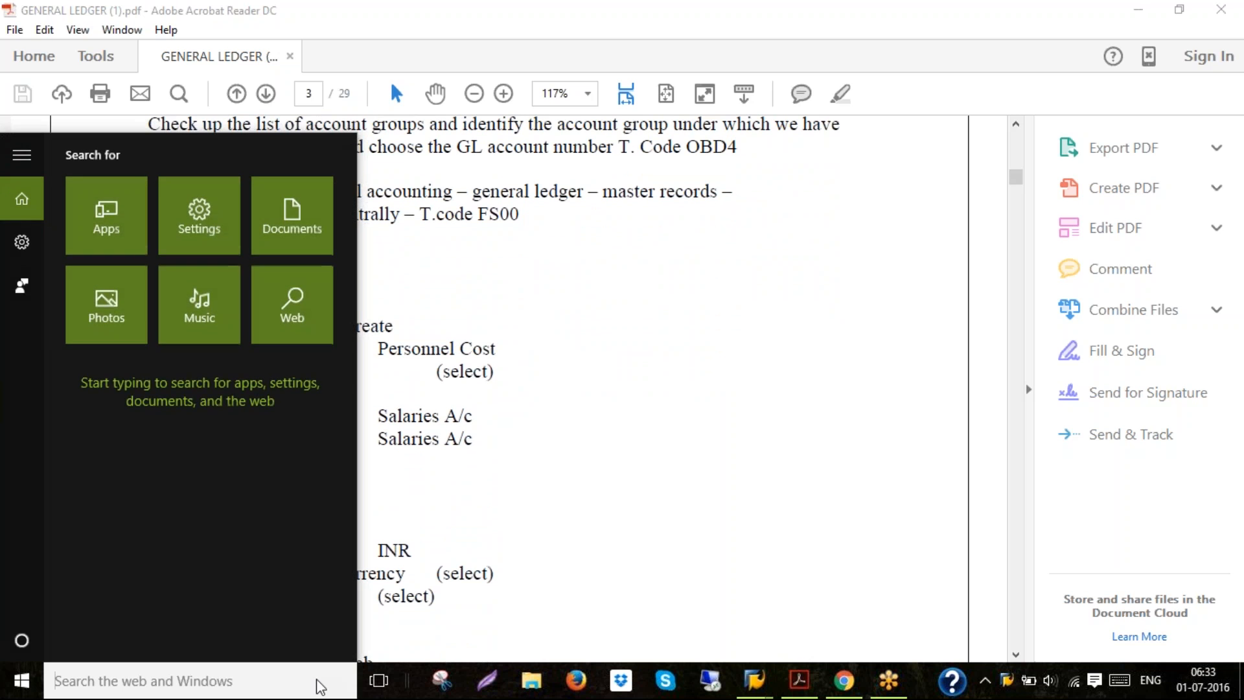
{"action": "type", "text": "GENER"}
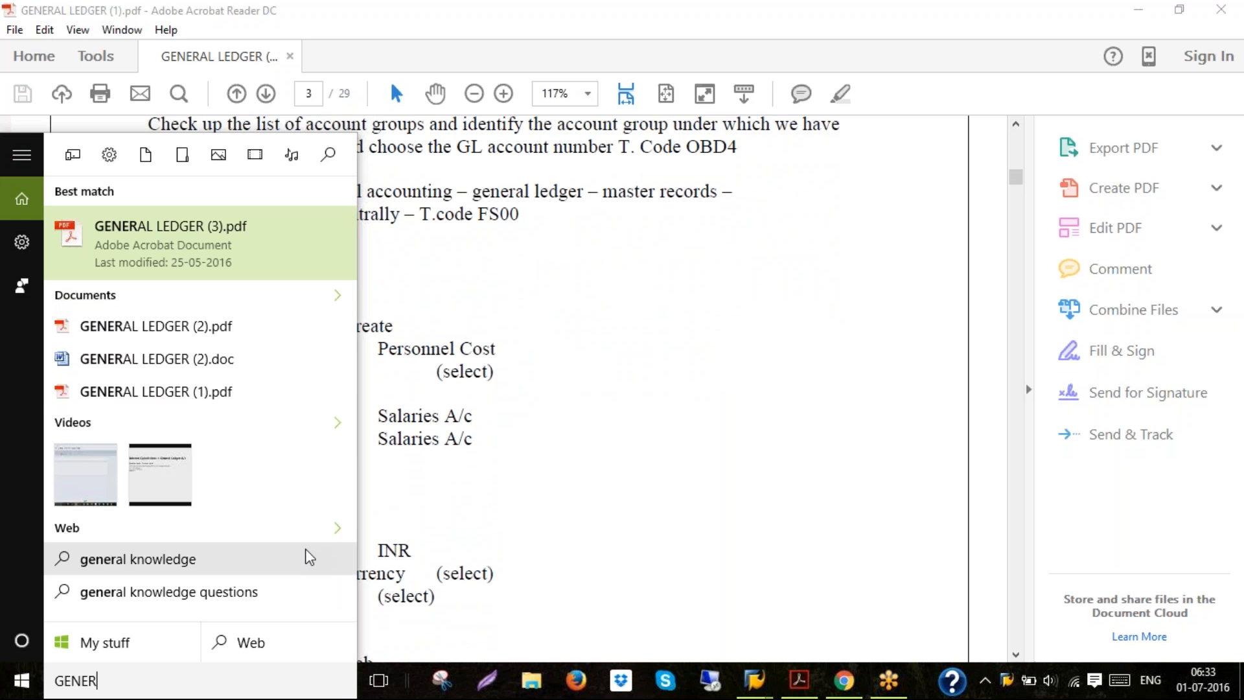
{"action": "left_click", "coordinate": [262, 392]}
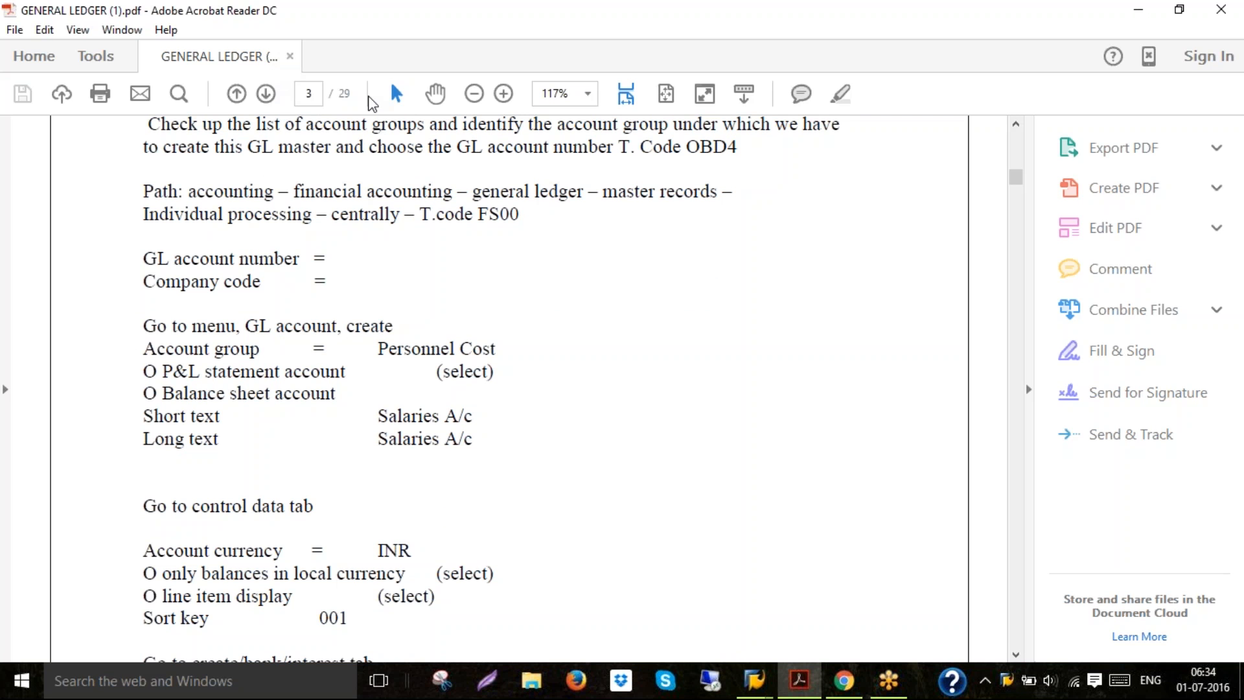
{"action": "left_click", "coordinate": [1220, 10]}
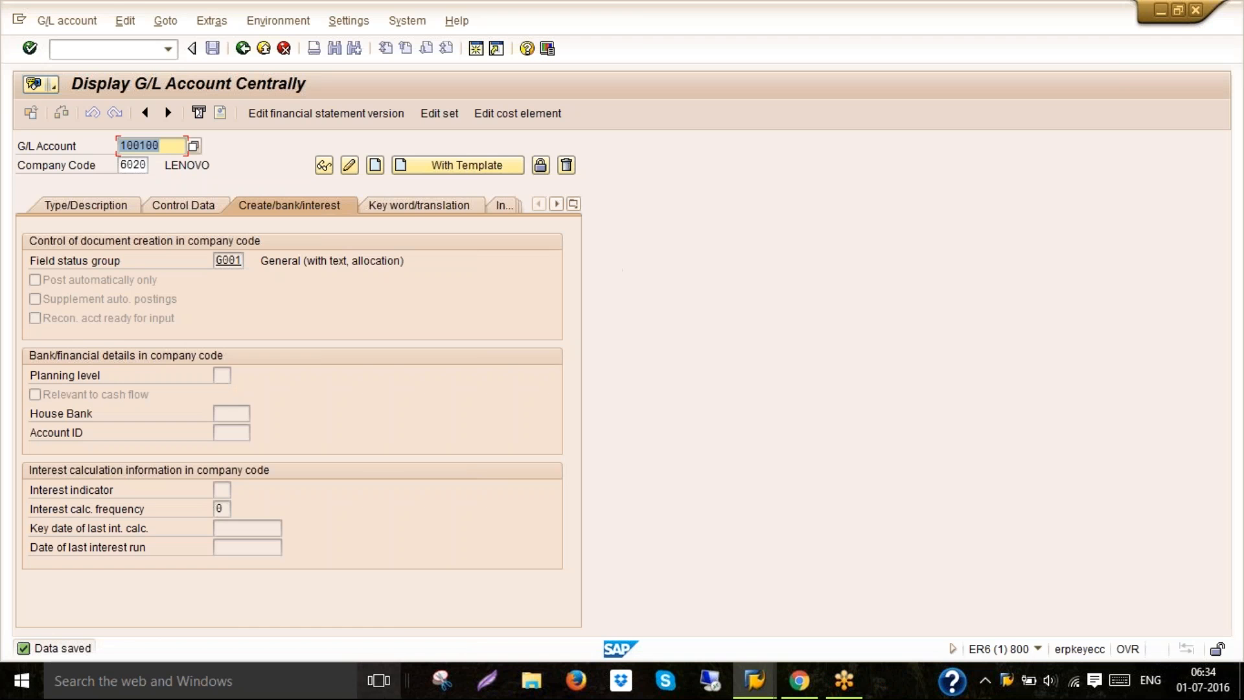
Open GENERAL LEDGER (1).pdf through Windows search
{"action": "left_click", "coordinate": [313, 692]}
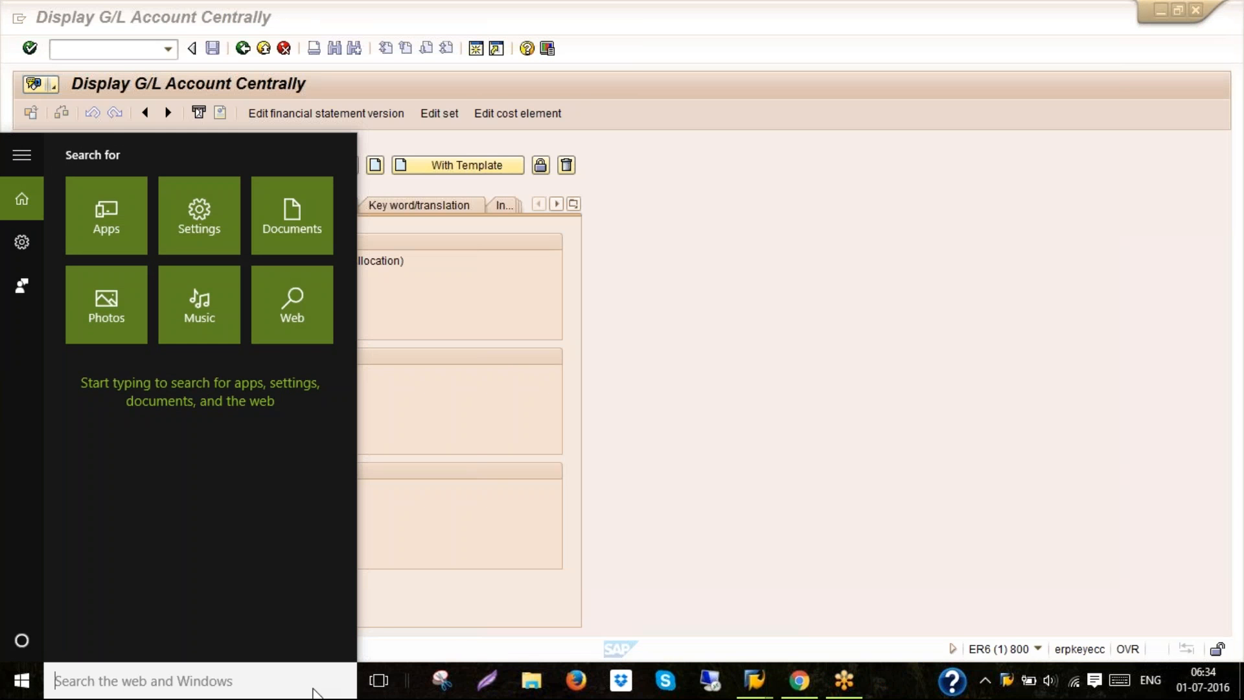
{"action": "type", "text": "GENER"}
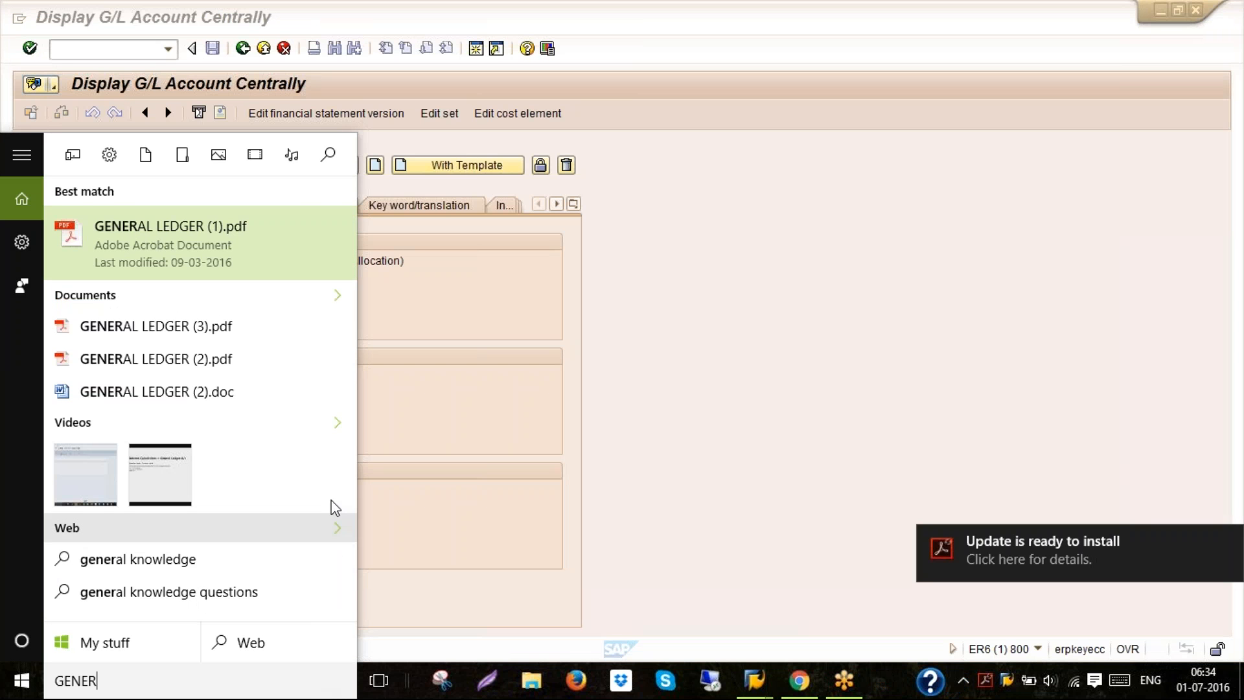
{"action": "left_click", "coordinate": [265, 251]}
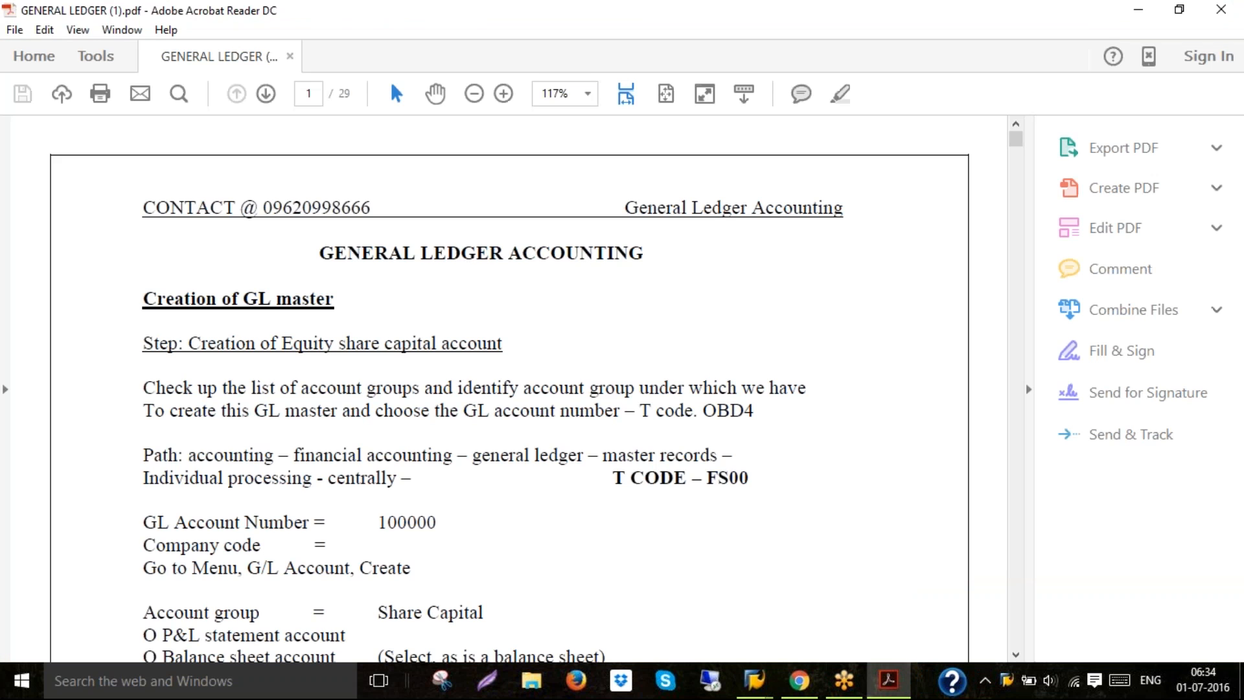
Scroll through the PDF guide to the step for creating the Salaries account and highlight its title
{"action": "scroll", "coordinate": [509, 389], "scroll_direction": "down", "scroll_amount": 15}
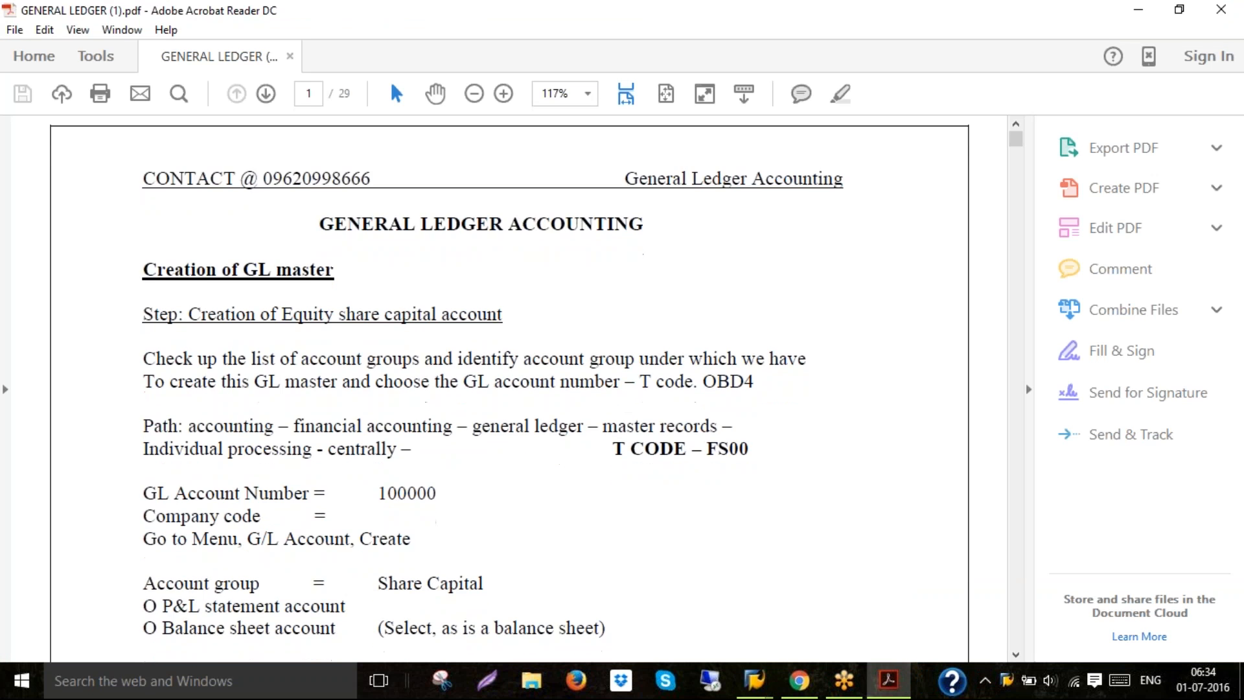
{"action": "scroll", "coordinate": [509, 389], "scroll_direction": "down", "scroll_amount": 4}
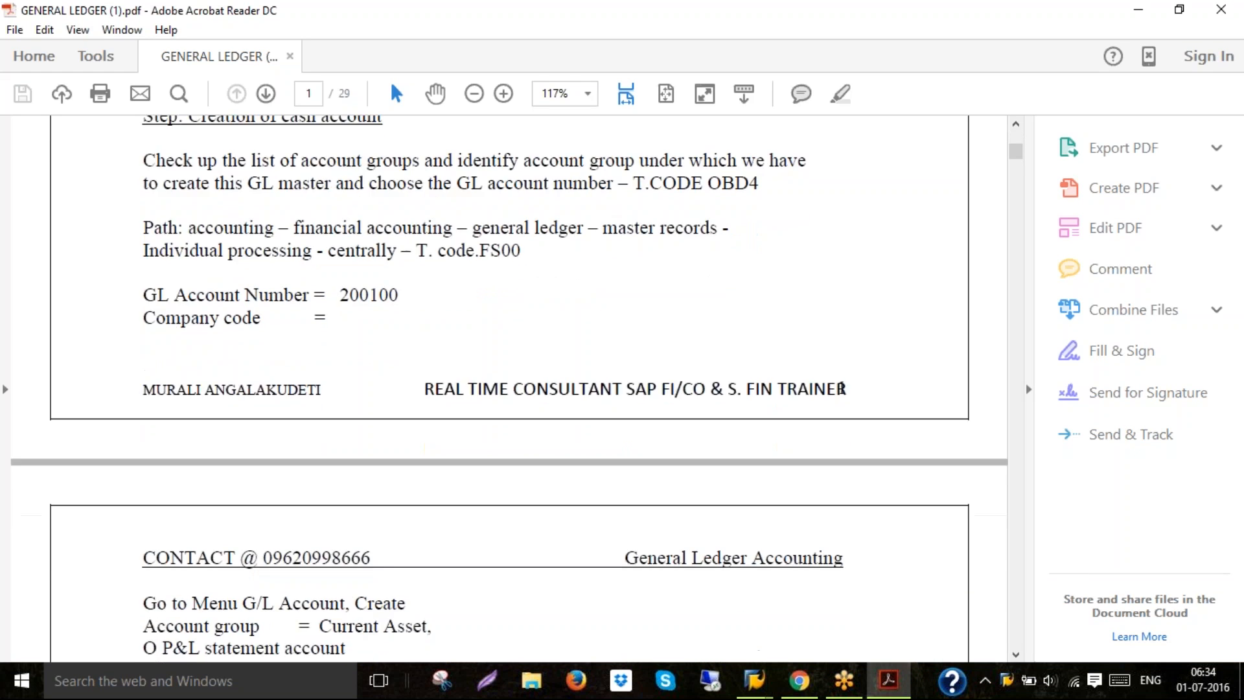
{"action": "scroll", "coordinate": [841, 299], "scroll_direction": "down", "scroll_amount": 10}
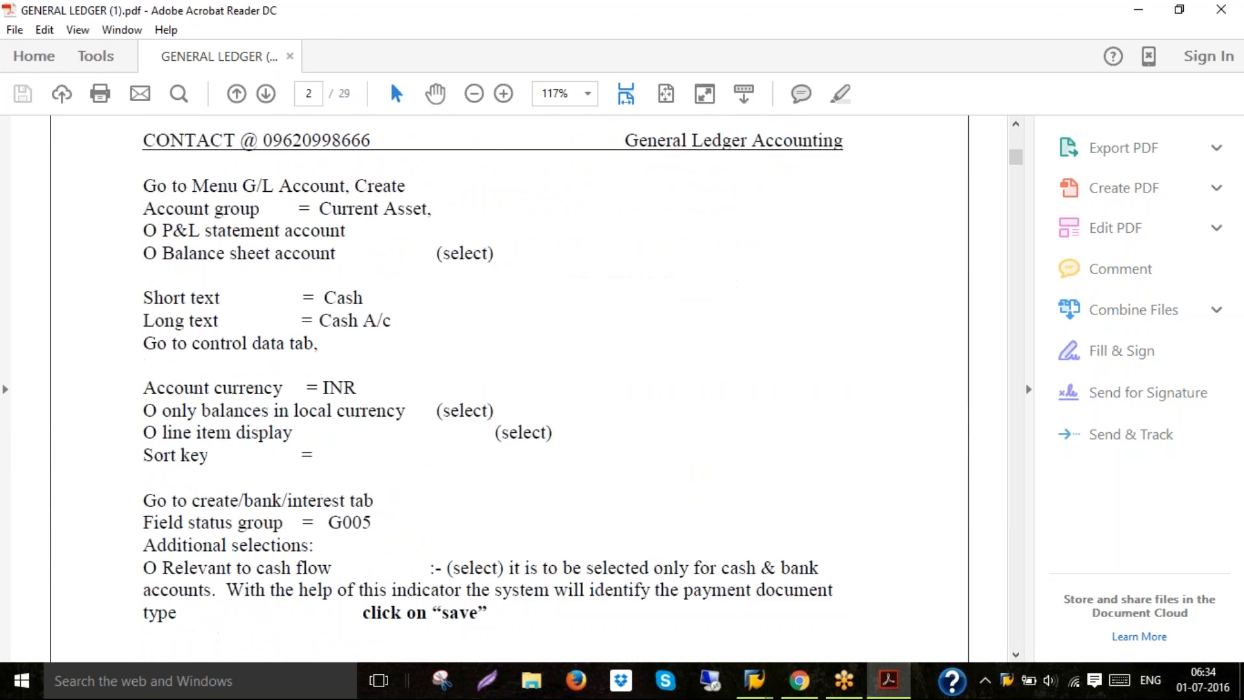
{"action": "scroll", "coordinate": [491, 388], "scroll_direction": "down", "scroll_amount": 5}
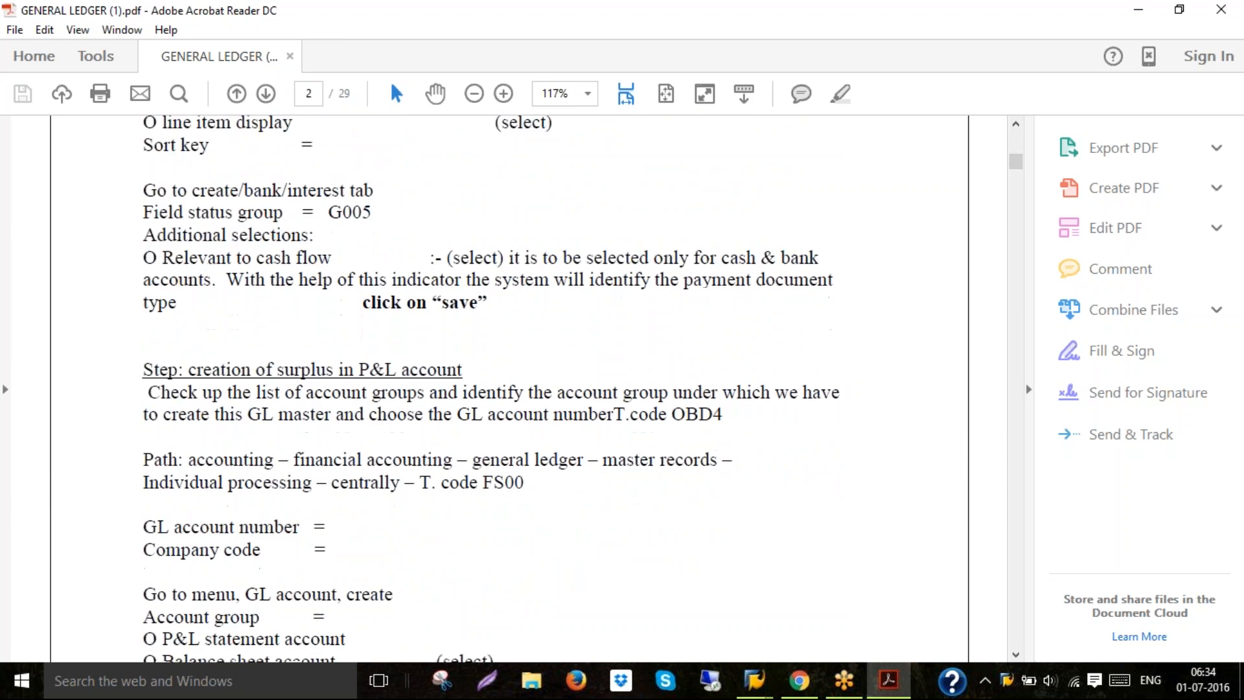
{"action": "scroll", "coordinate": [508, 389], "scroll_direction": "down", "scroll_amount": 10}
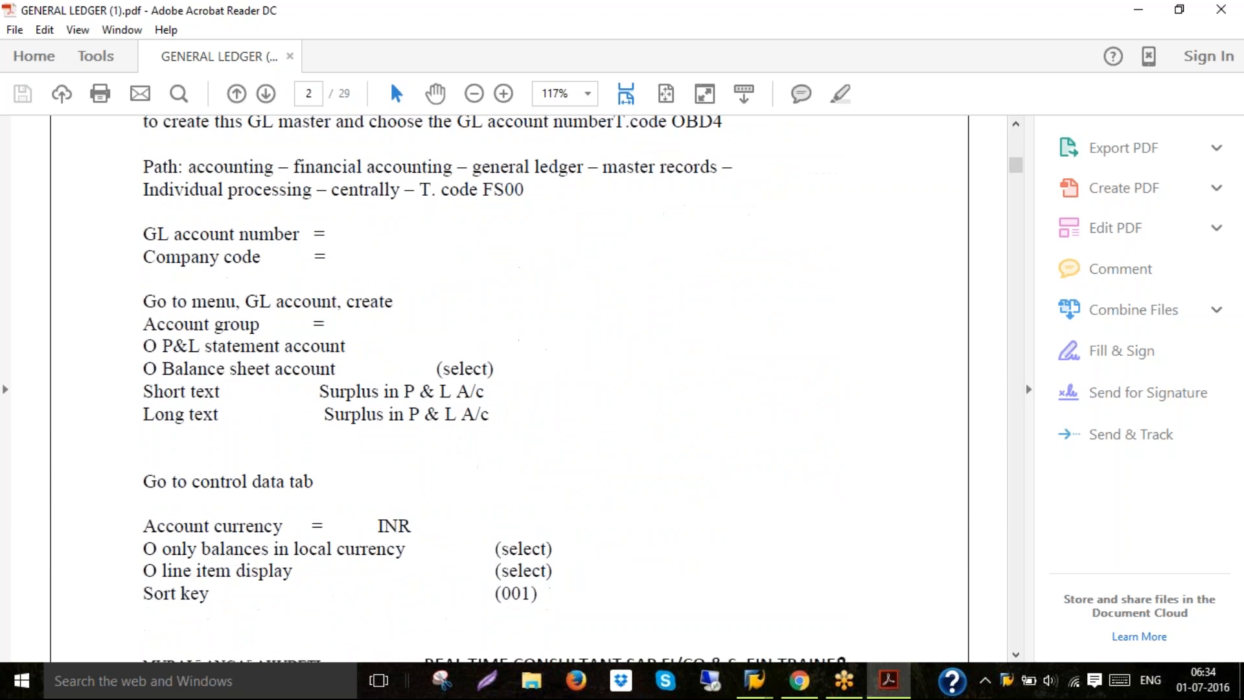
{"action": "scroll", "coordinate": [474, 189], "scroll_direction": "down", "scroll_amount": 7}
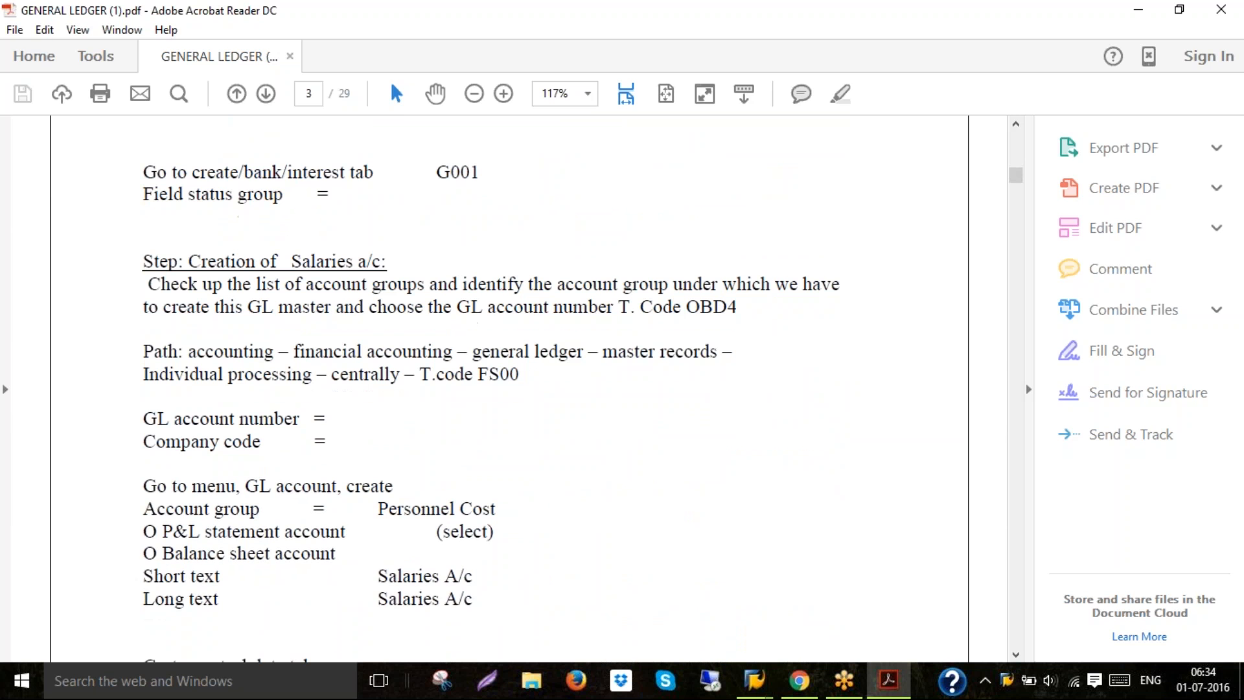
{"action": "scroll", "coordinate": [491, 389], "scroll_direction": "down", "scroll_amount": 1}
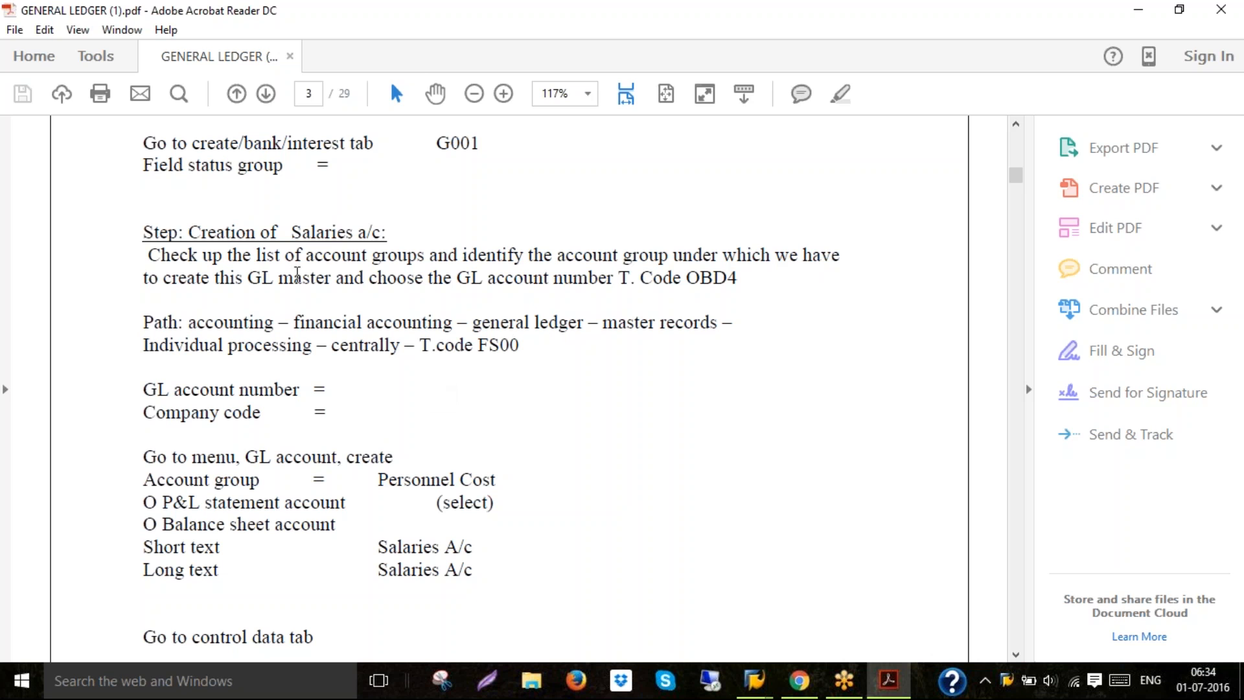
{"action": "double_click", "coordinate": [332, 227]}
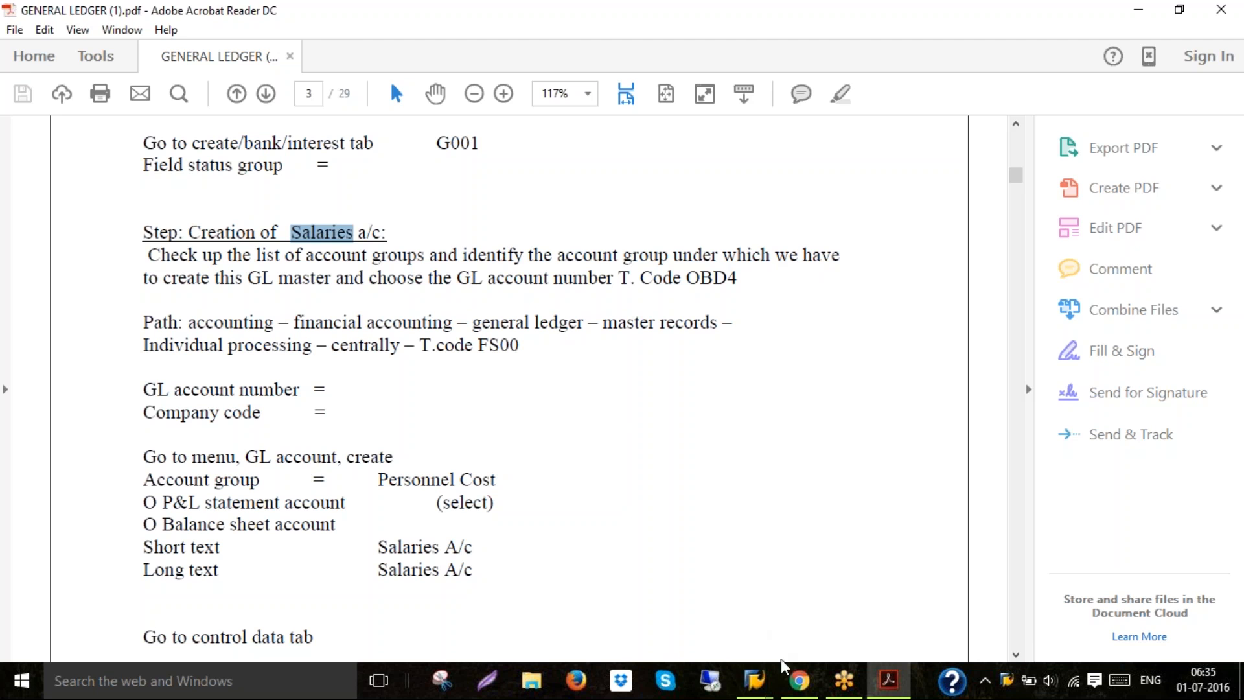
Switch to the G/L account groups overview and check the Personnel cost account number range
{"action": "left_click", "coordinate": [765, 674]}
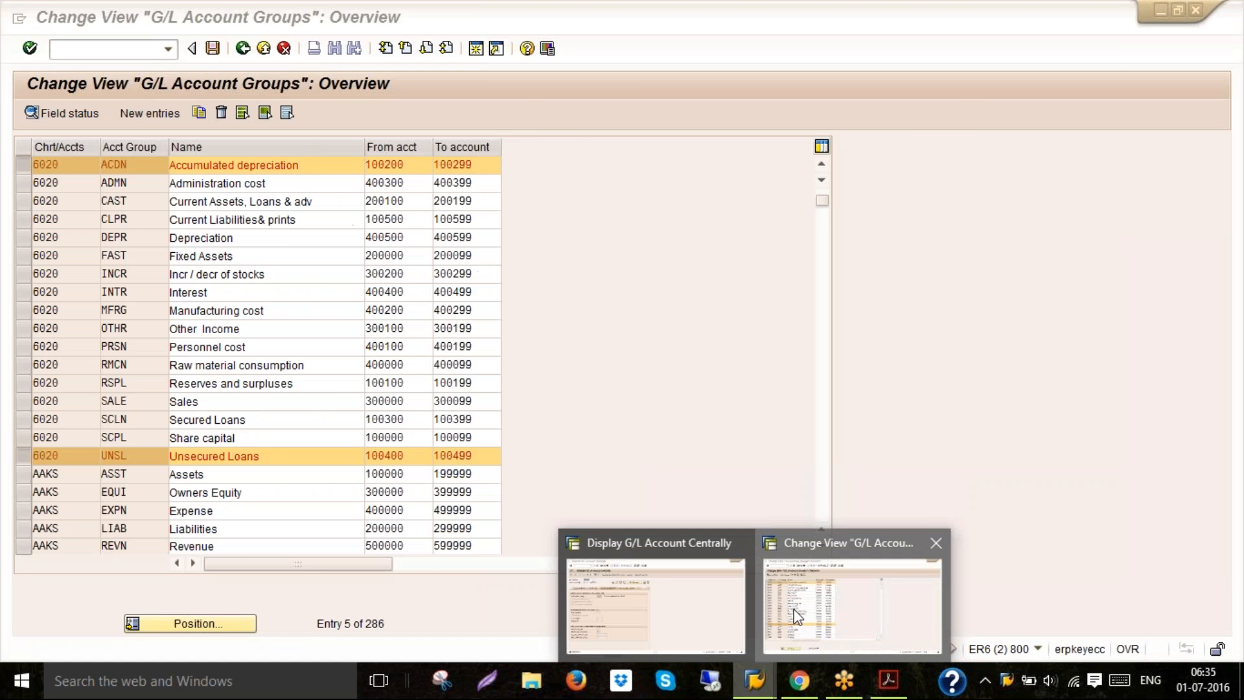
{"action": "left_click", "coordinate": [796, 615]}
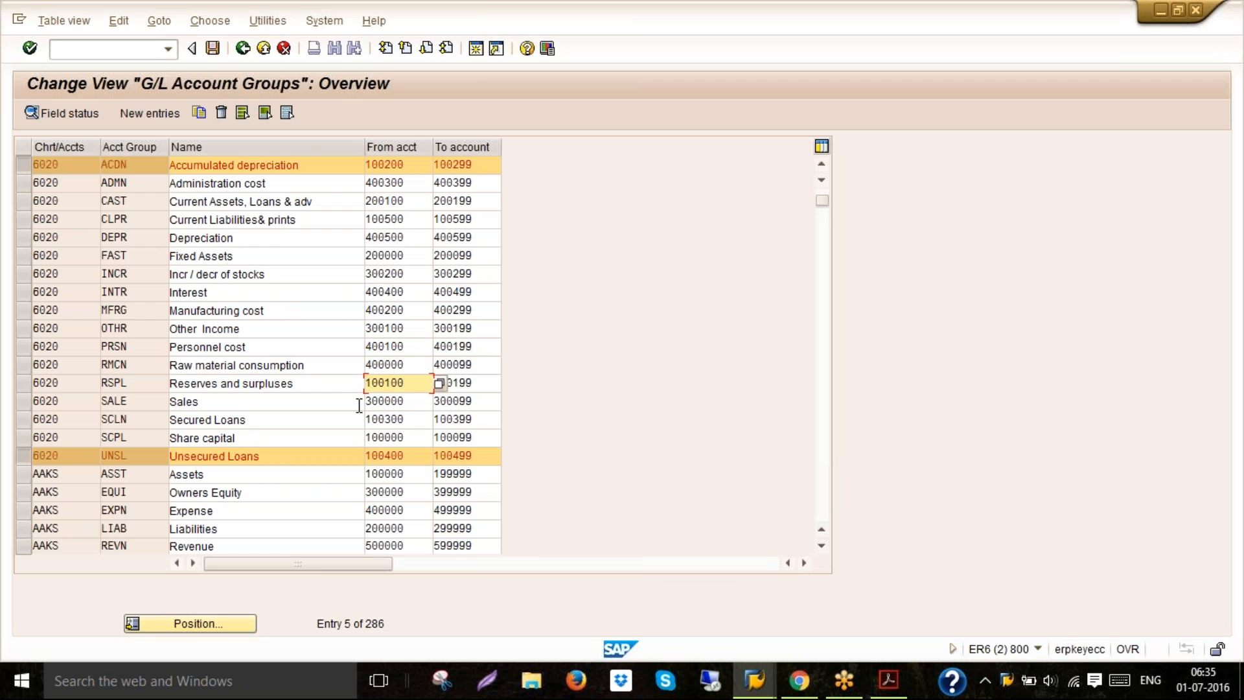
{"action": "left_click", "coordinate": [323, 349]}
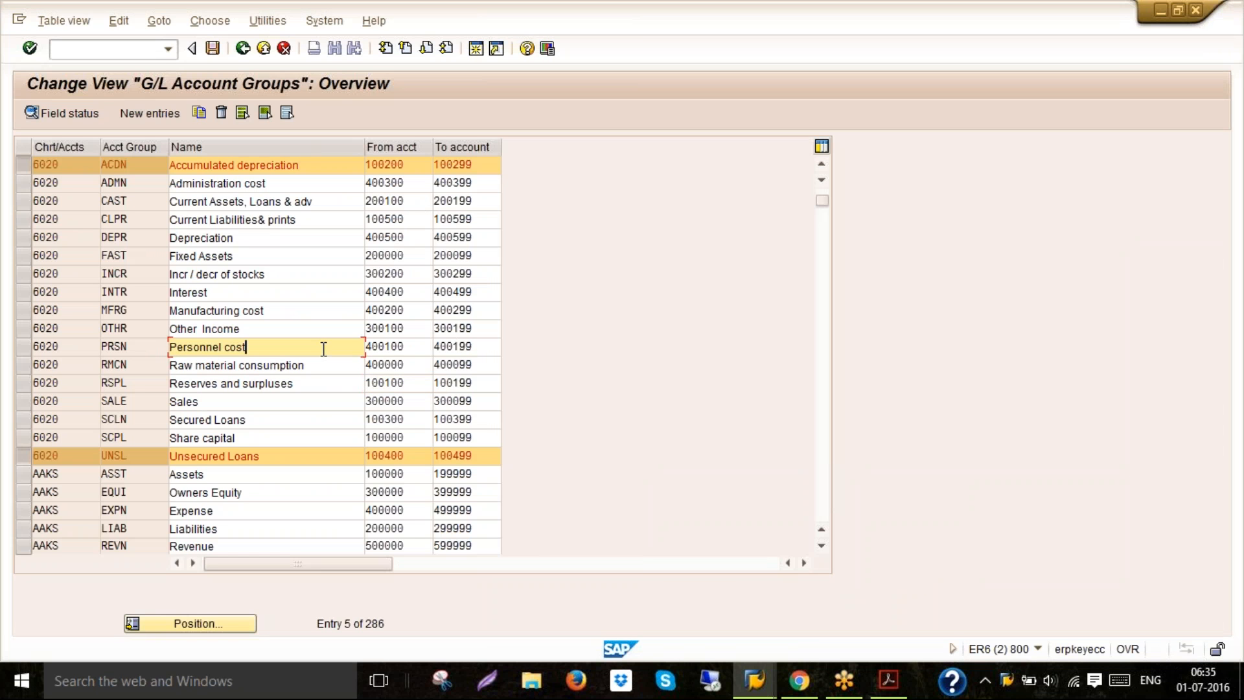
{"action": "left_click", "coordinate": [391, 347]}
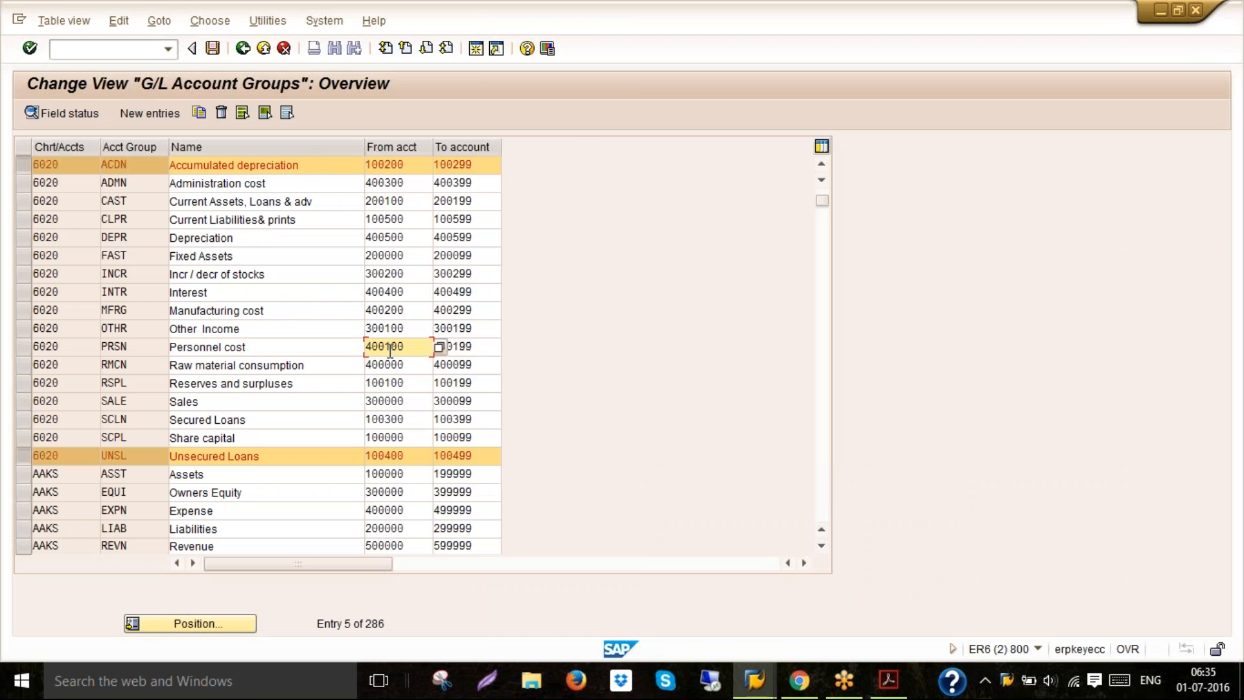
Return to the G/L account screen and start creating G/L account 400100 for company code 6020
{"action": "left_click", "coordinate": [754, 680]}
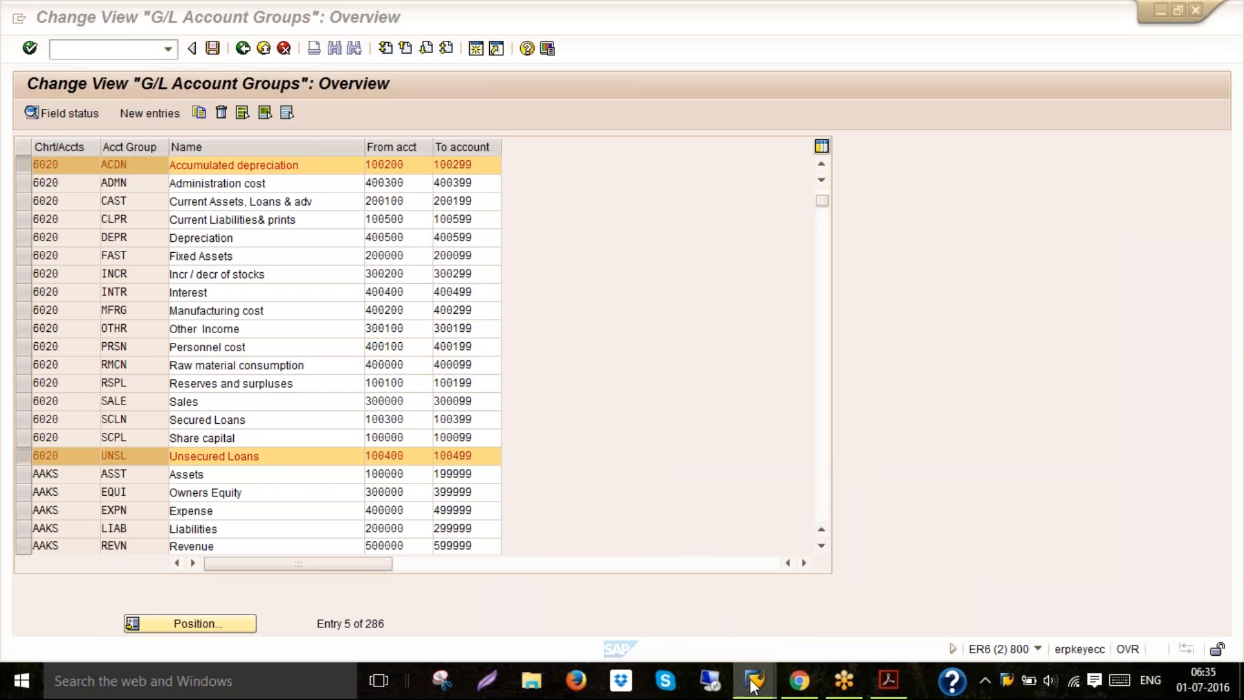
{"action": "left_click", "coordinate": [690, 637]}
{"action": "type", "text": "400100"}
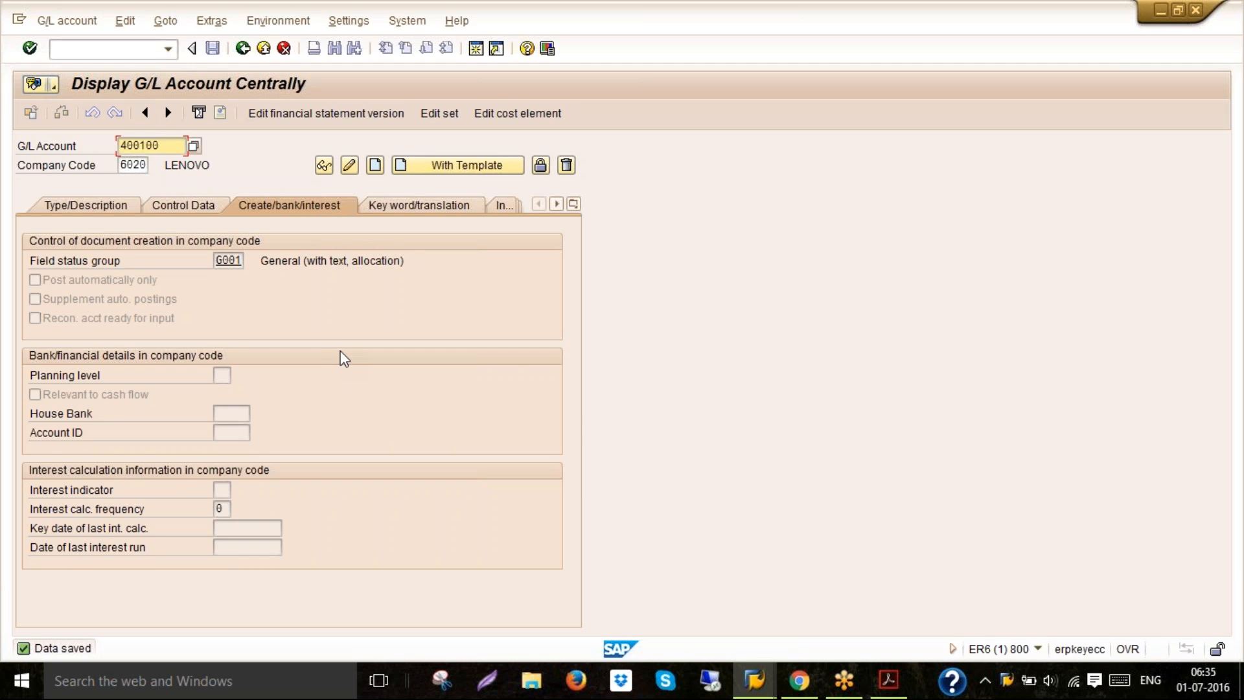
{"action": "left_click", "coordinate": [375, 166]}
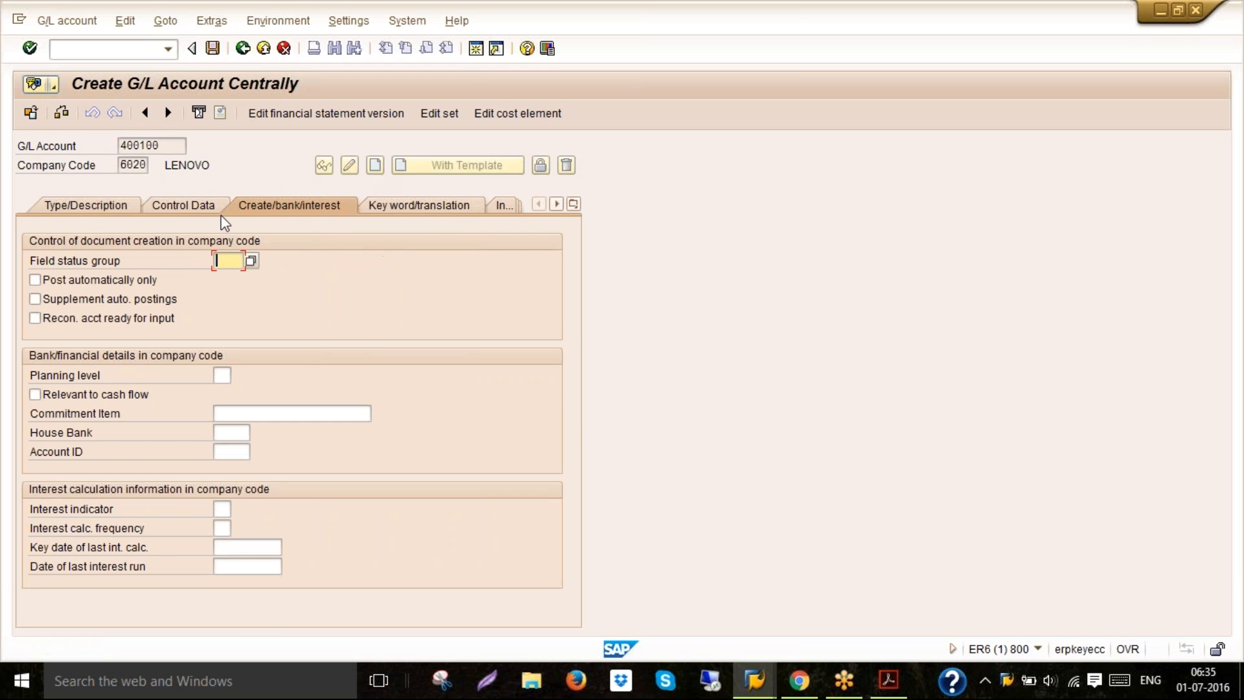
Set the account group to Personnel cost for the new P&L statement account
{"action": "left_click", "coordinate": [116, 212]}
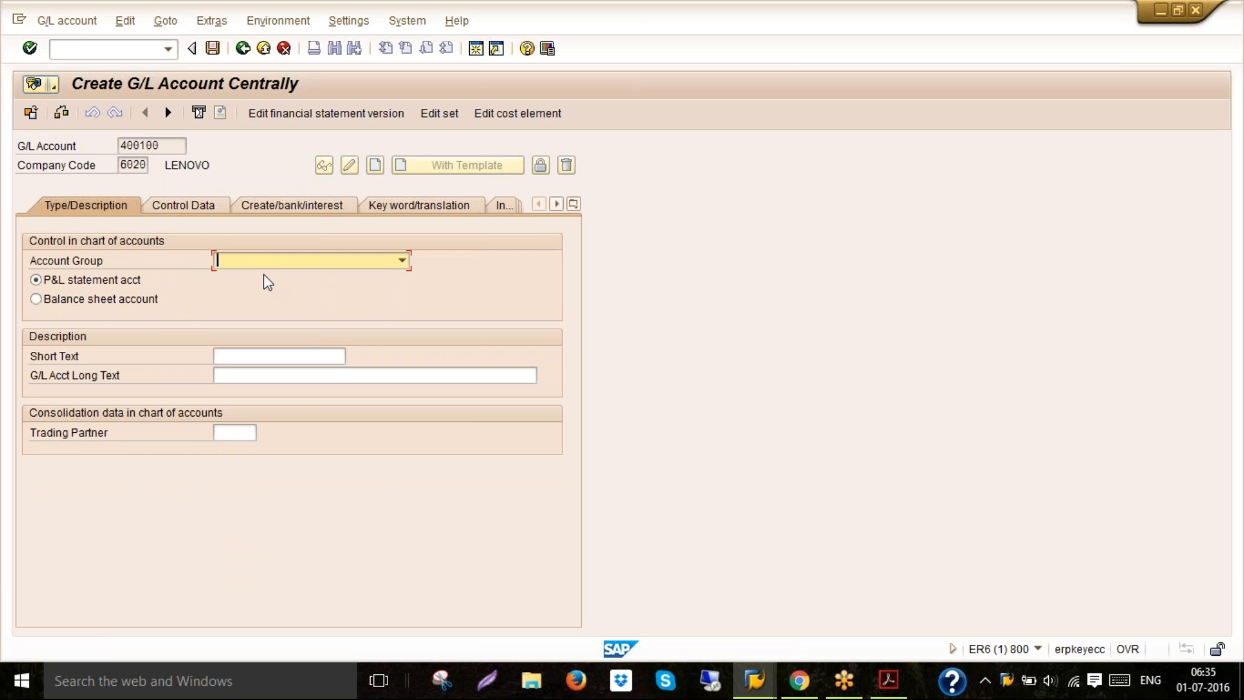
{"action": "left_click", "coordinate": [401, 261]}
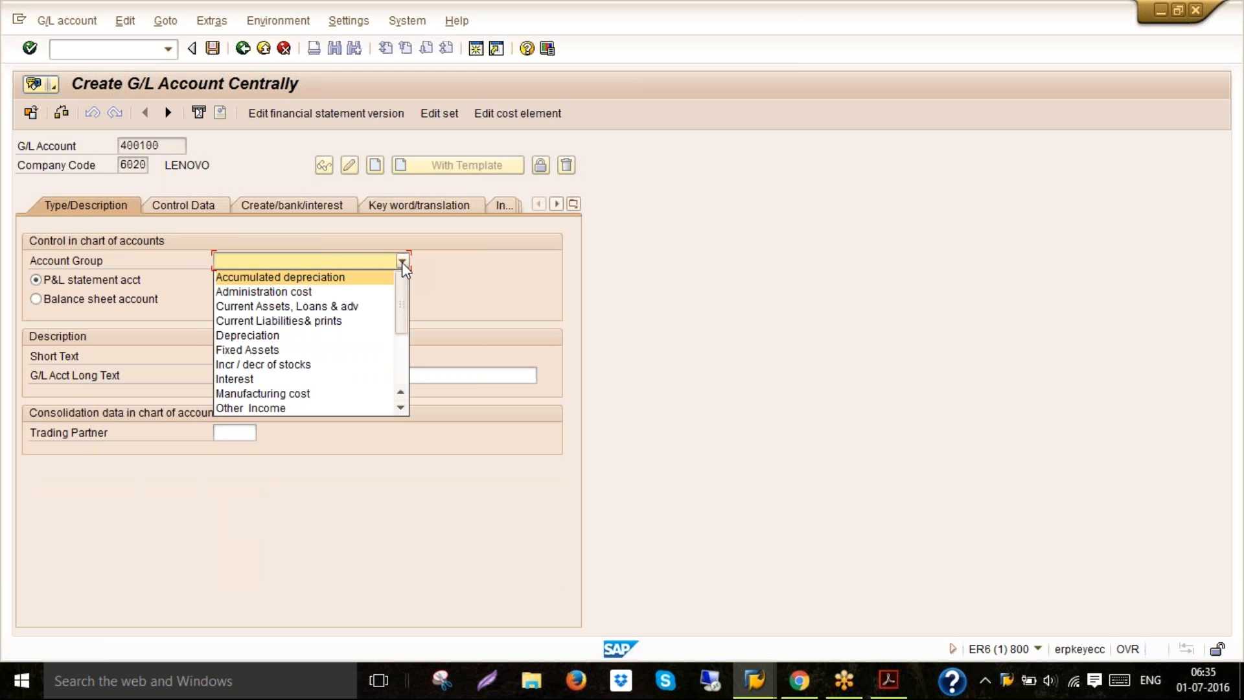
{"action": "key", "text": "p"}
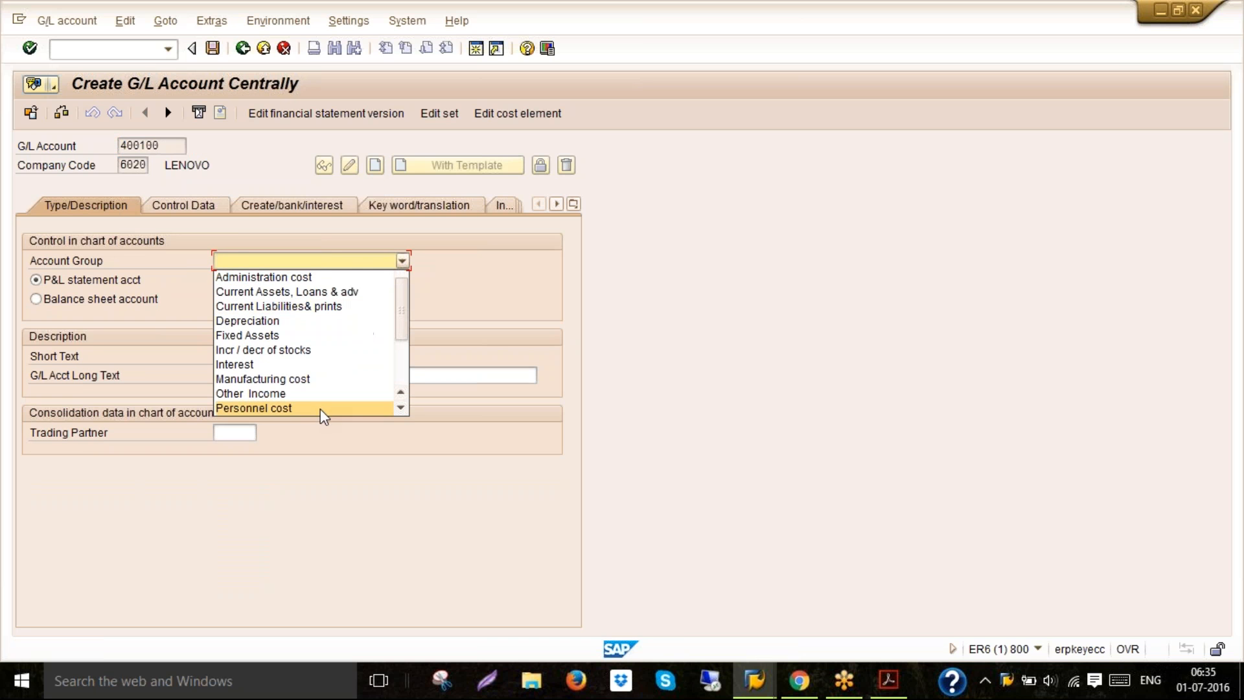
{"action": "left_click", "coordinate": [320, 408]}
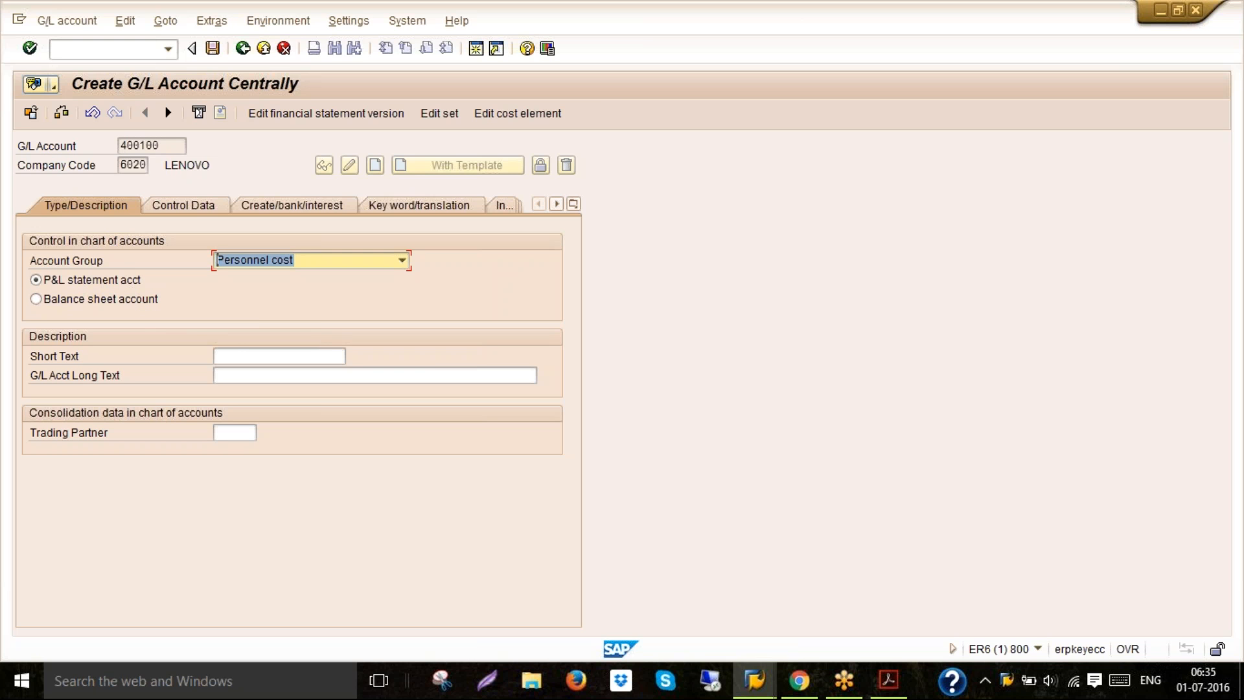
Enter SALARIES as both the short text and the G/L account long text
{"action": "left_click", "coordinate": [235, 358]}
{"action": "type", "text": "S"}
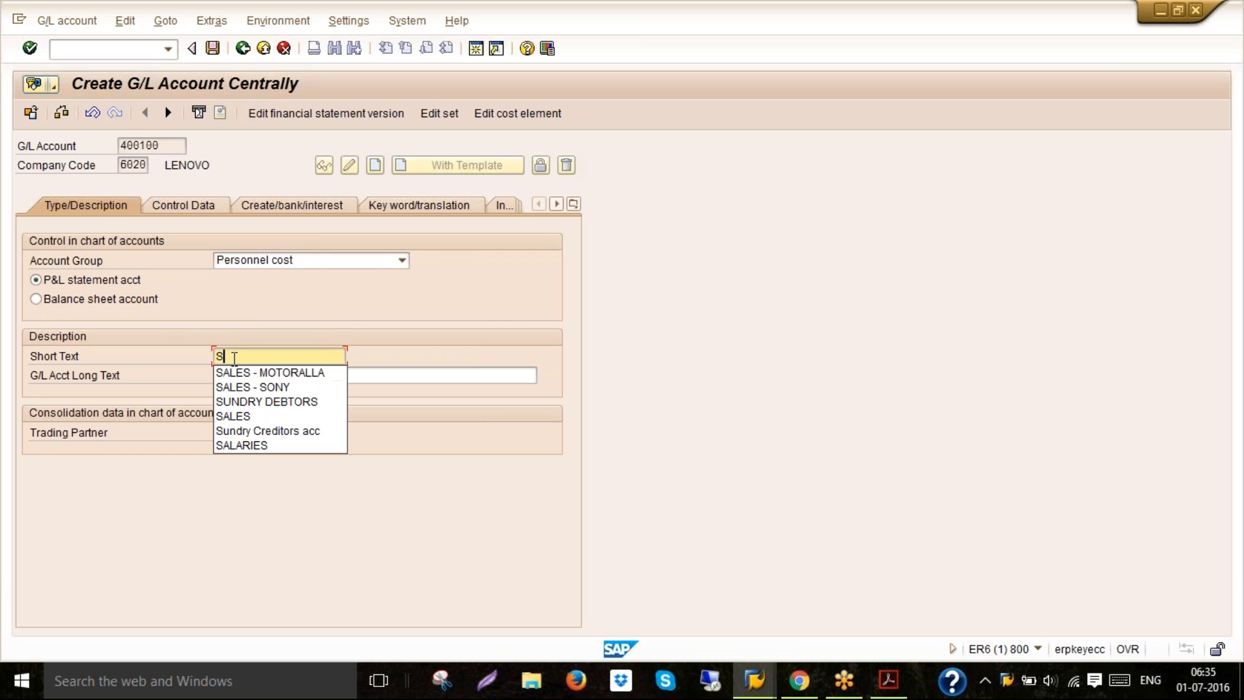
{"action": "type", "text": "A"}
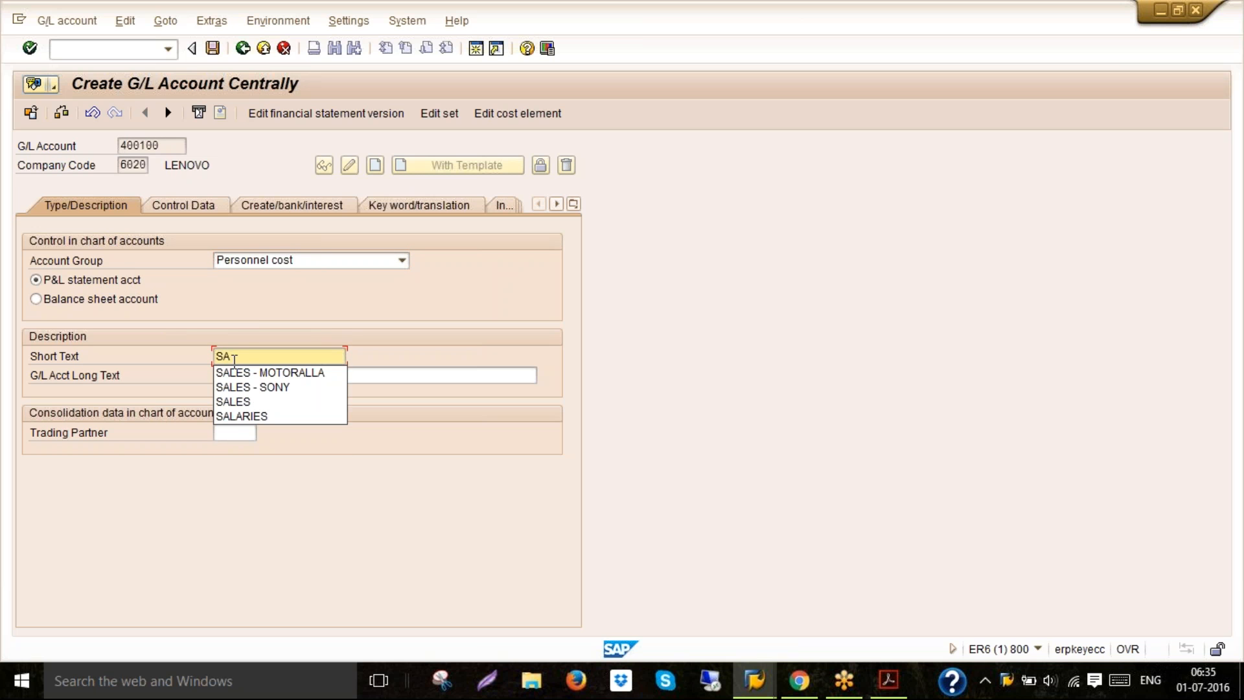
{"action": "left_click", "coordinate": [240, 416]}
{"action": "left_click", "coordinate": [241, 375]}
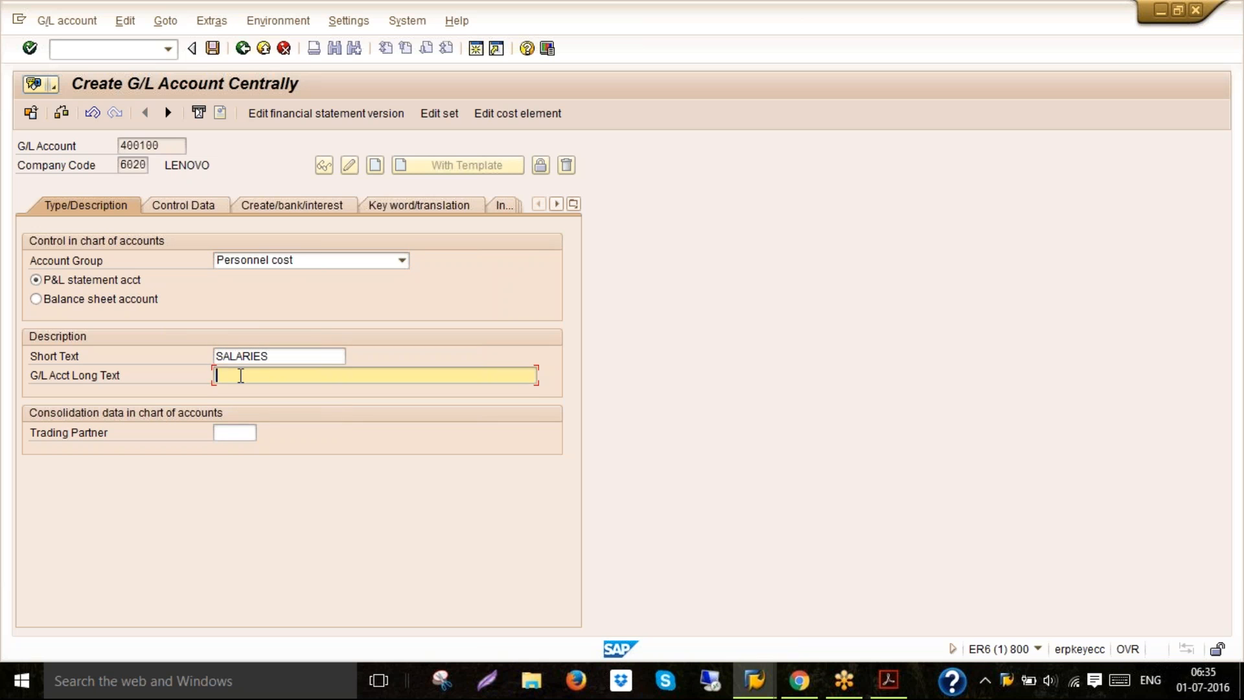
{"action": "type", "text": "SA"}
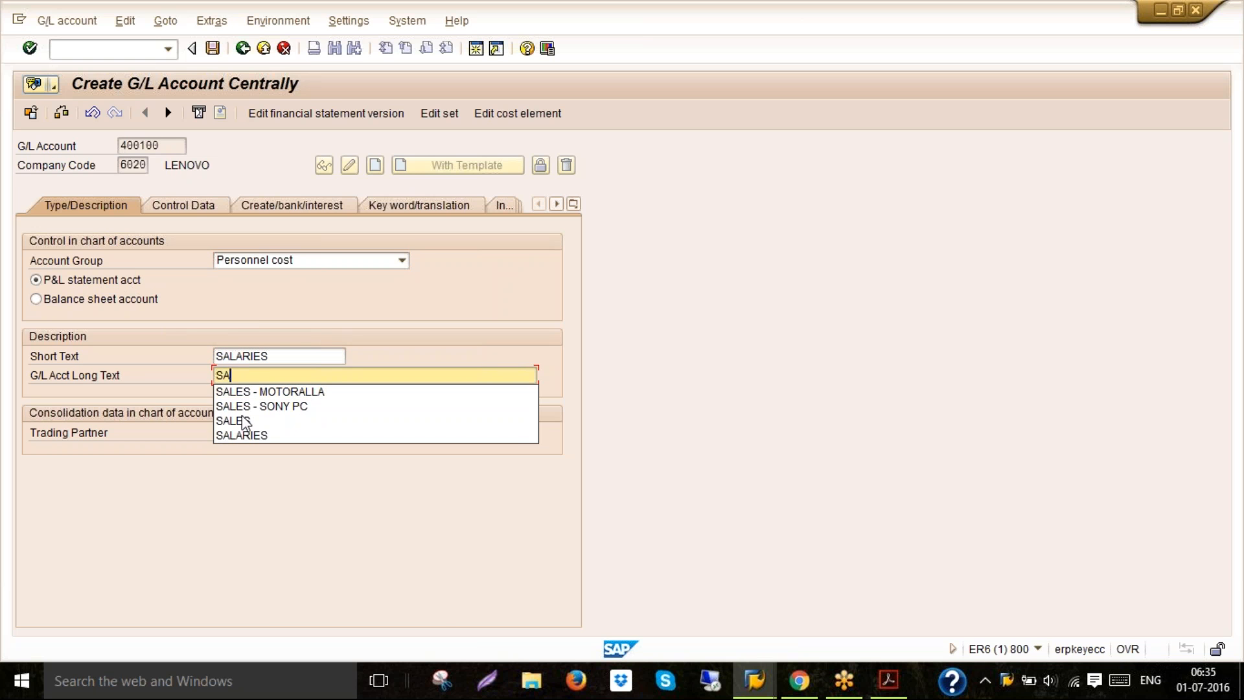
{"action": "left_click", "coordinate": [247, 430]}
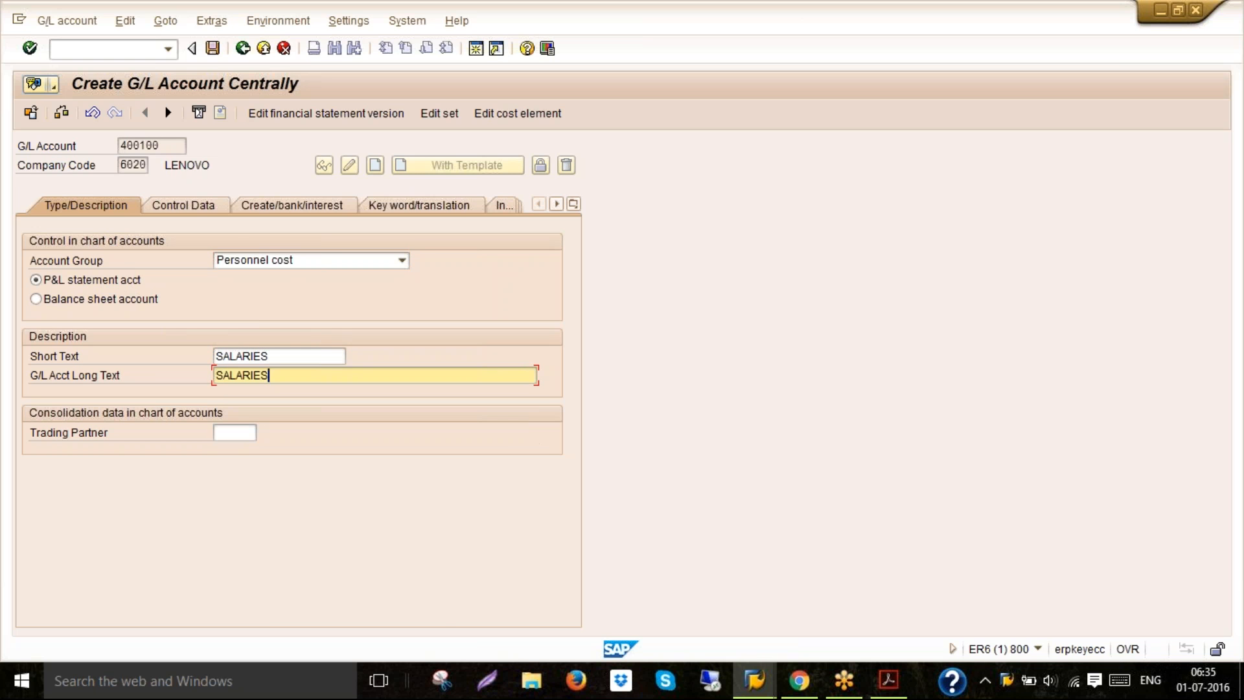
In the control data, select only balances in local currency and line item display, and set sort key 001
{"action": "left_click", "coordinate": [201, 206]}
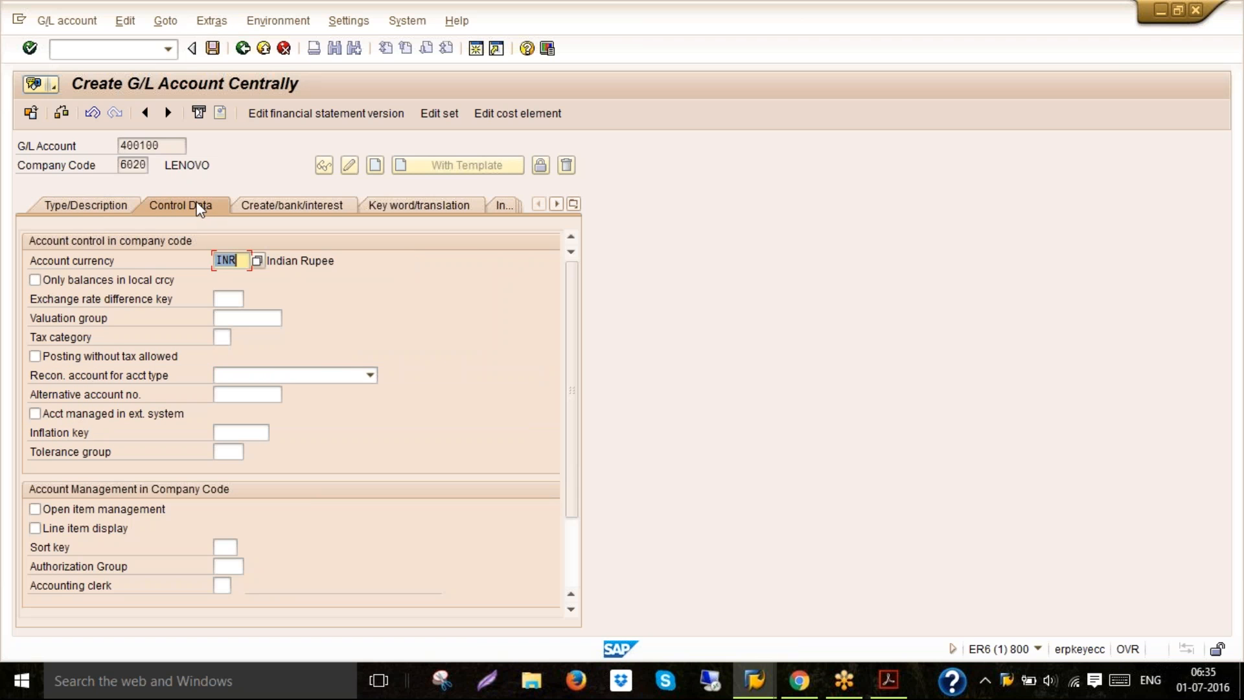
{"action": "left_click", "coordinate": [114, 283]}
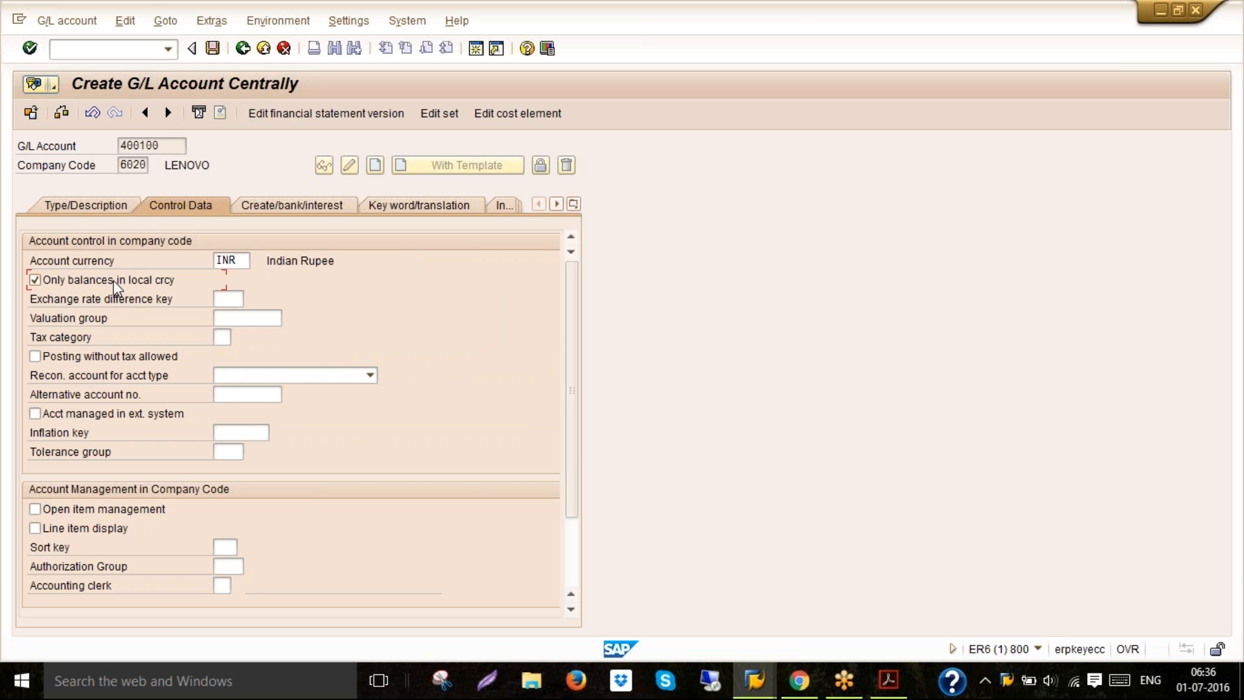
{"action": "left_click", "coordinate": [104, 530]}
{"action": "key", "text": "Tab"}
{"action": "type", "text": "001"}
Set field status group G001 from the suggested entries and save the G/L account
{"action": "left_click", "coordinate": [279, 207]}
{"action": "left_click", "coordinate": [226, 262]}
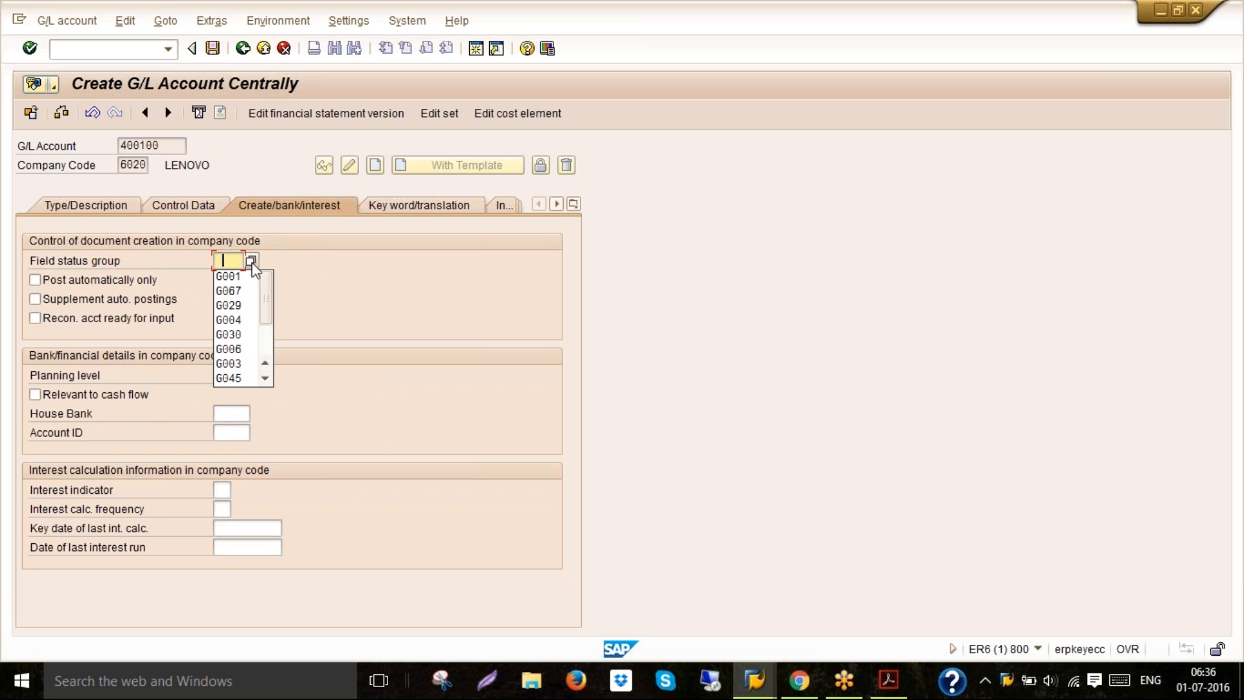
{"action": "left_click", "coordinate": [252, 278]}
{"action": "key", "text": "Return"}
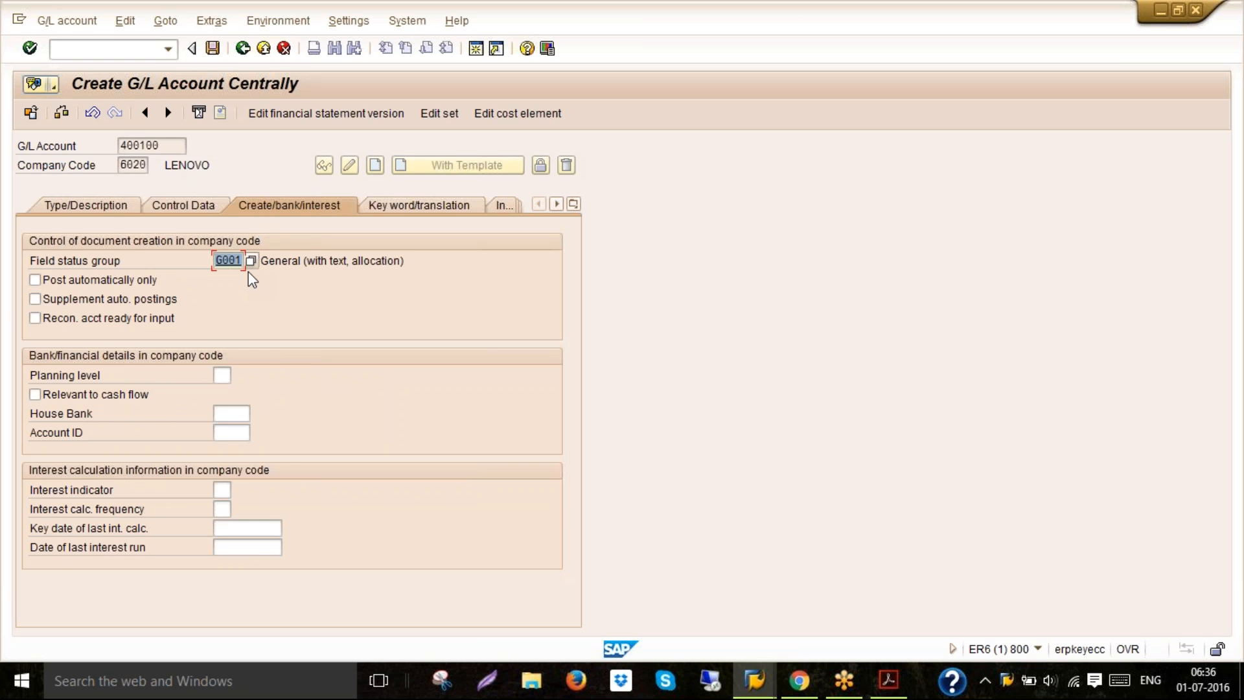
{"action": "left_click", "coordinate": [214, 54]}
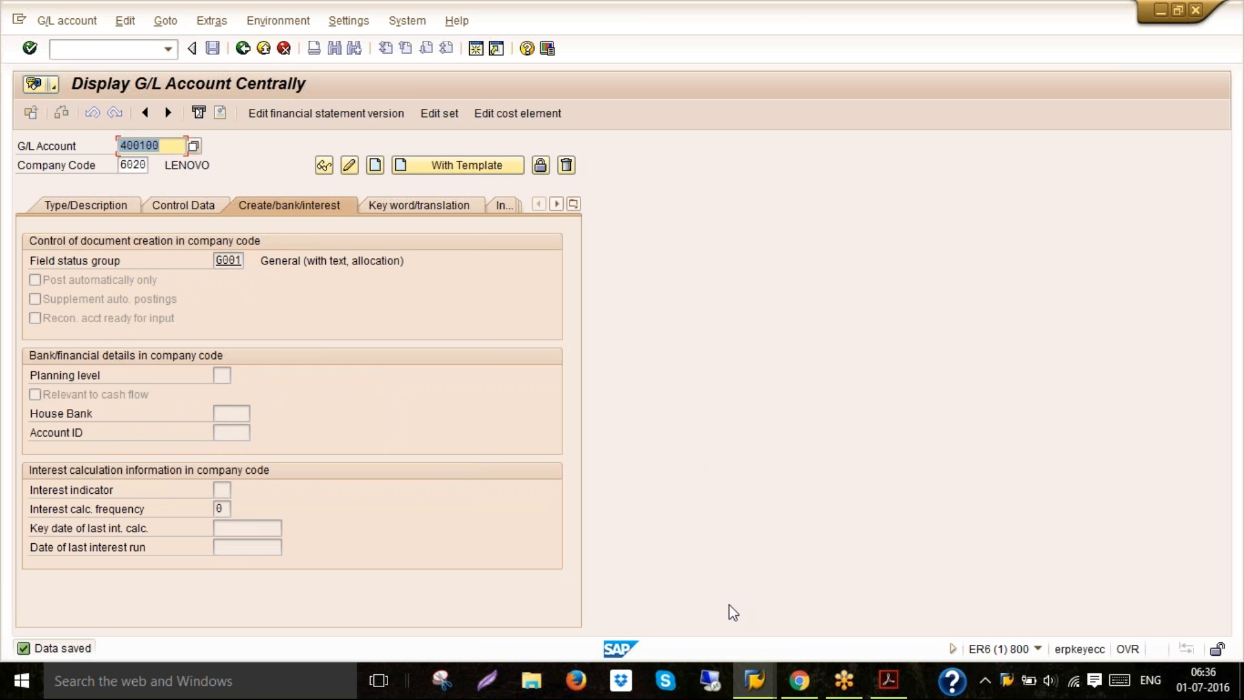
Switch back to the PDF guide and continue reading the Salaries account step
{"action": "mouse_move", "coordinate": [755, 681]}
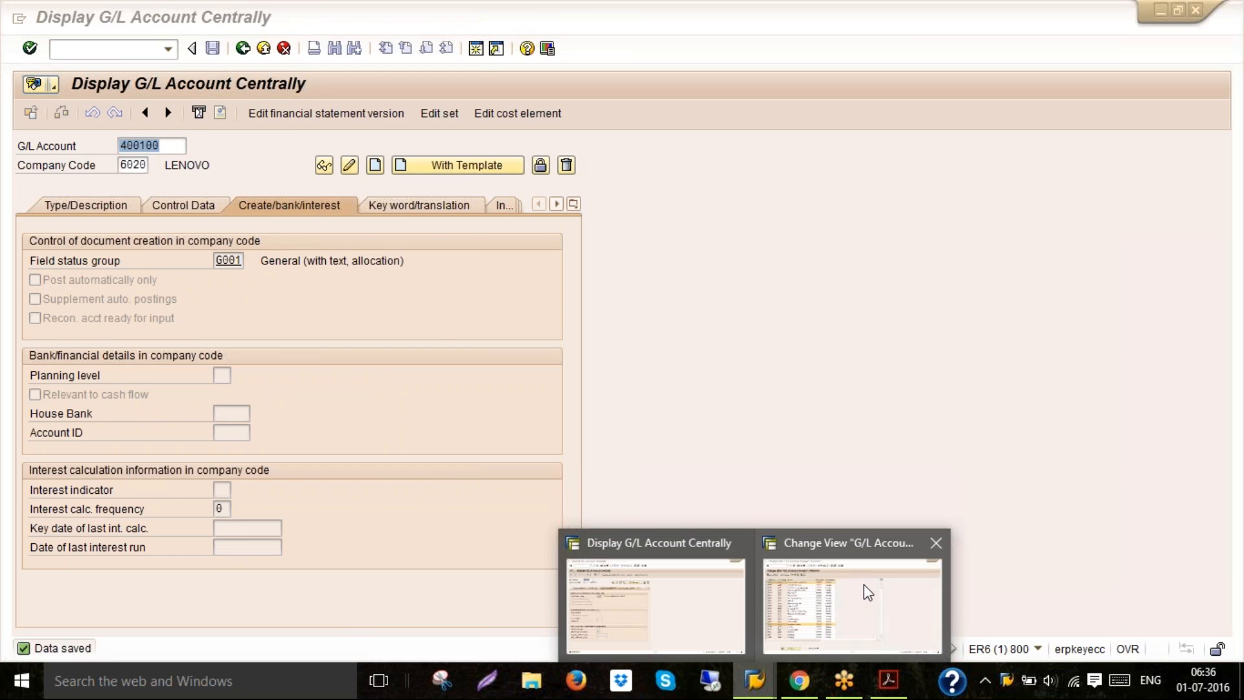
{"action": "mouse_move", "coordinate": [865, 585]}
{"action": "left_click", "coordinate": [889, 680]}
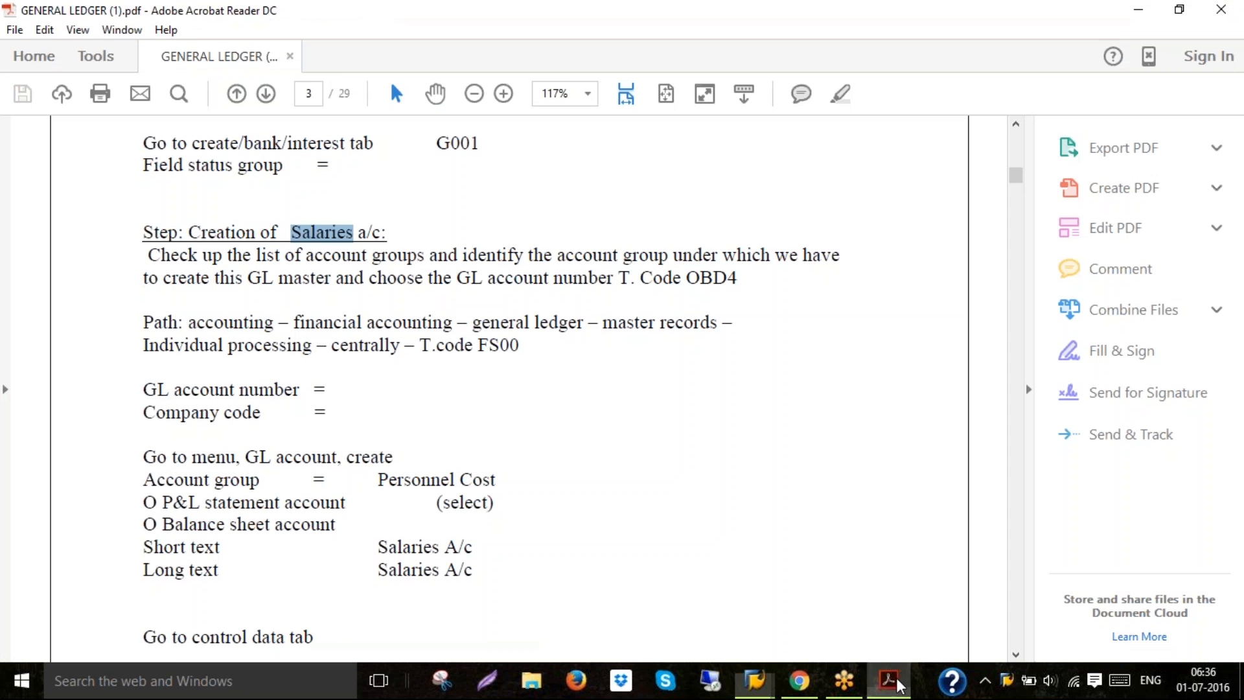
{"action": "left_click", "coordinate": [1016, 654]}
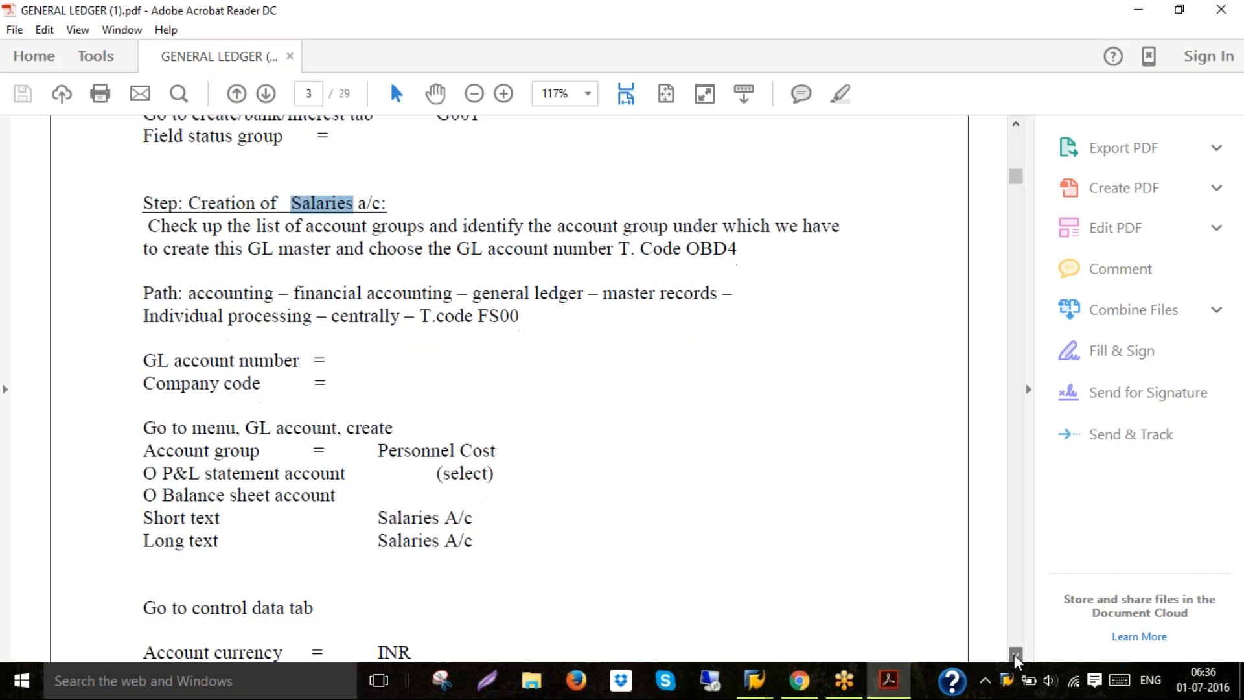
Scroll the PDF guide to read the Wages account creation step
{"action": "left_click_drag", "start_coordinate": [1015, 656], "coordinate": [1014, 655]}
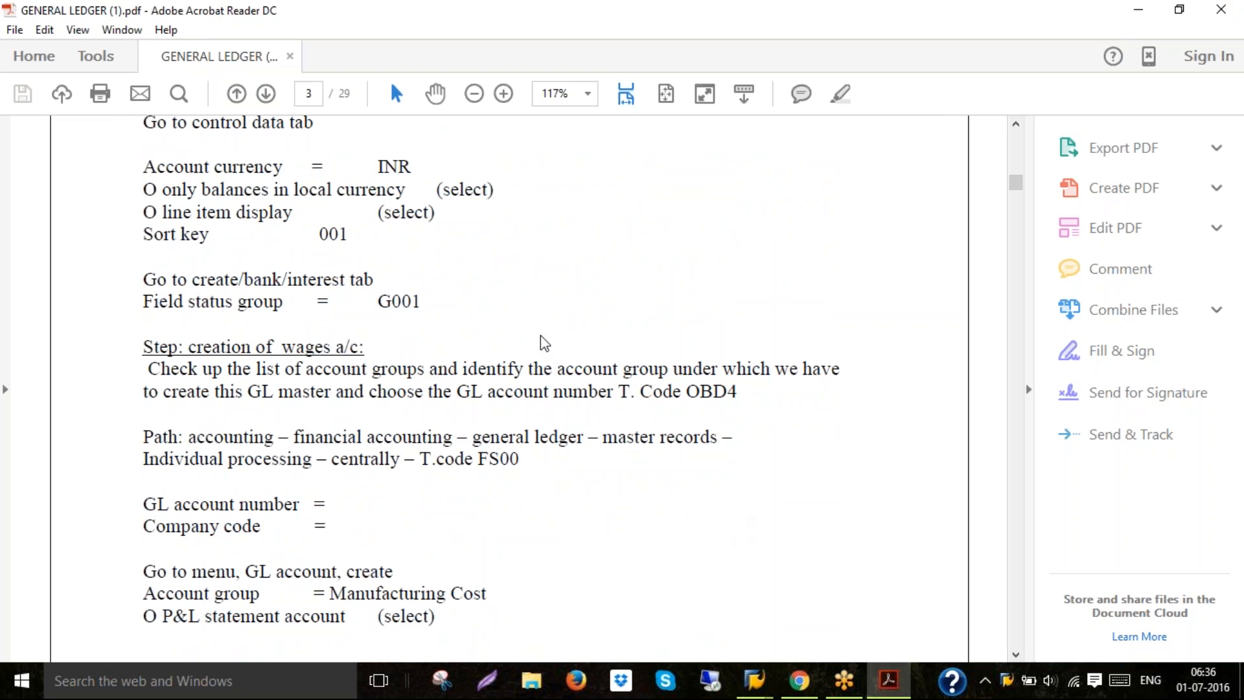
{"action": "left_click", "coordinate": [543, 455]}
{"action": "mouse_move", "coordinate": [752, 679]}
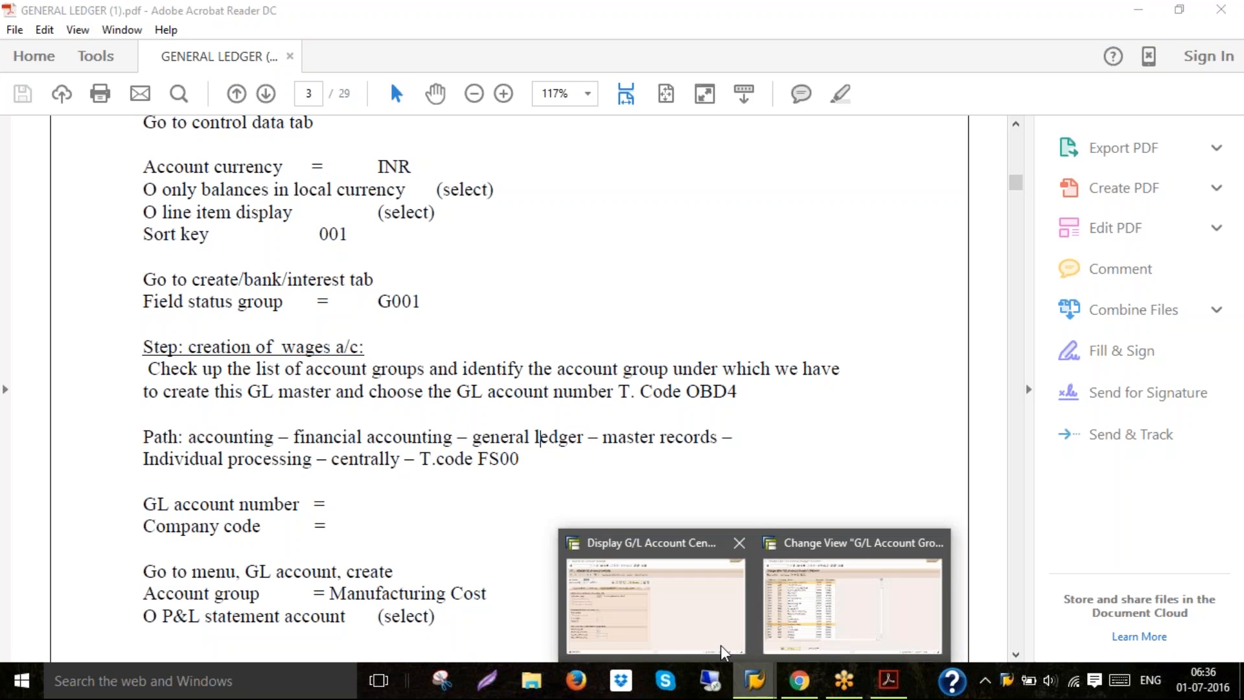
Create G/L account 400200 in company code 6020 using reference account 400100 of company code 6020 as template
{"action": "left_click", "coordinate": [692, 632]}
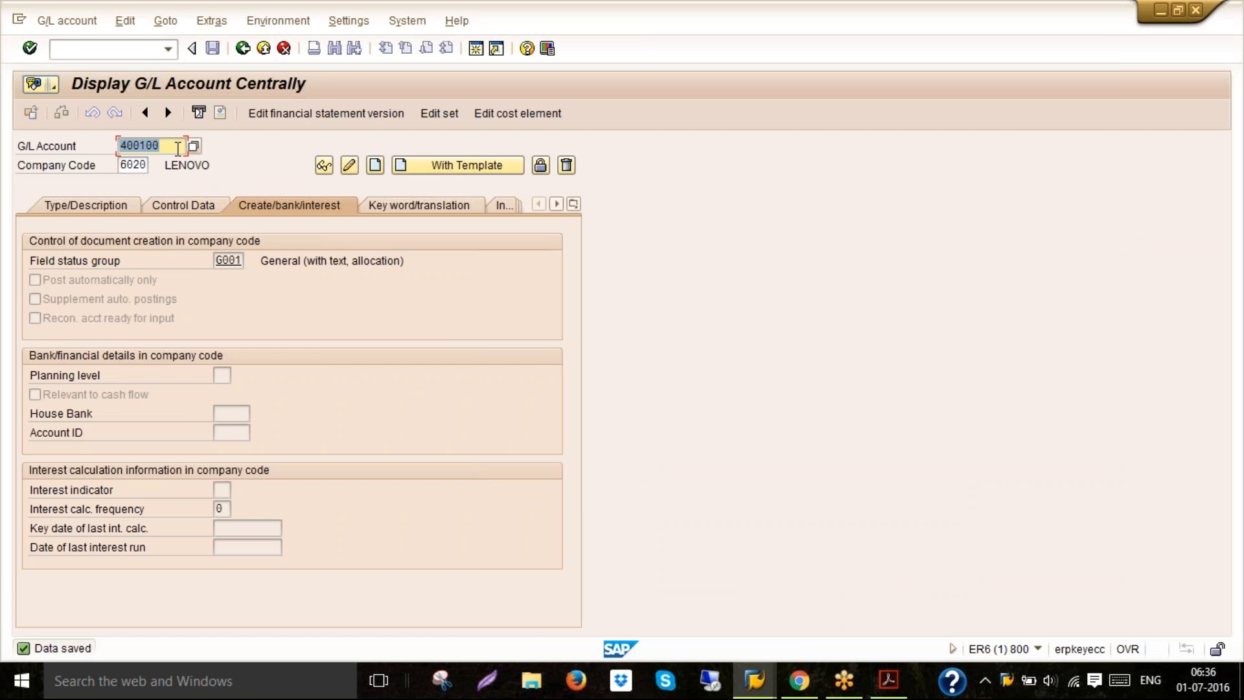
{"action": "key", "text": "BackSpace"}
{"action": "type", "text": "400200"}
{"action": "left_click", "coordinate": [439, 169]}
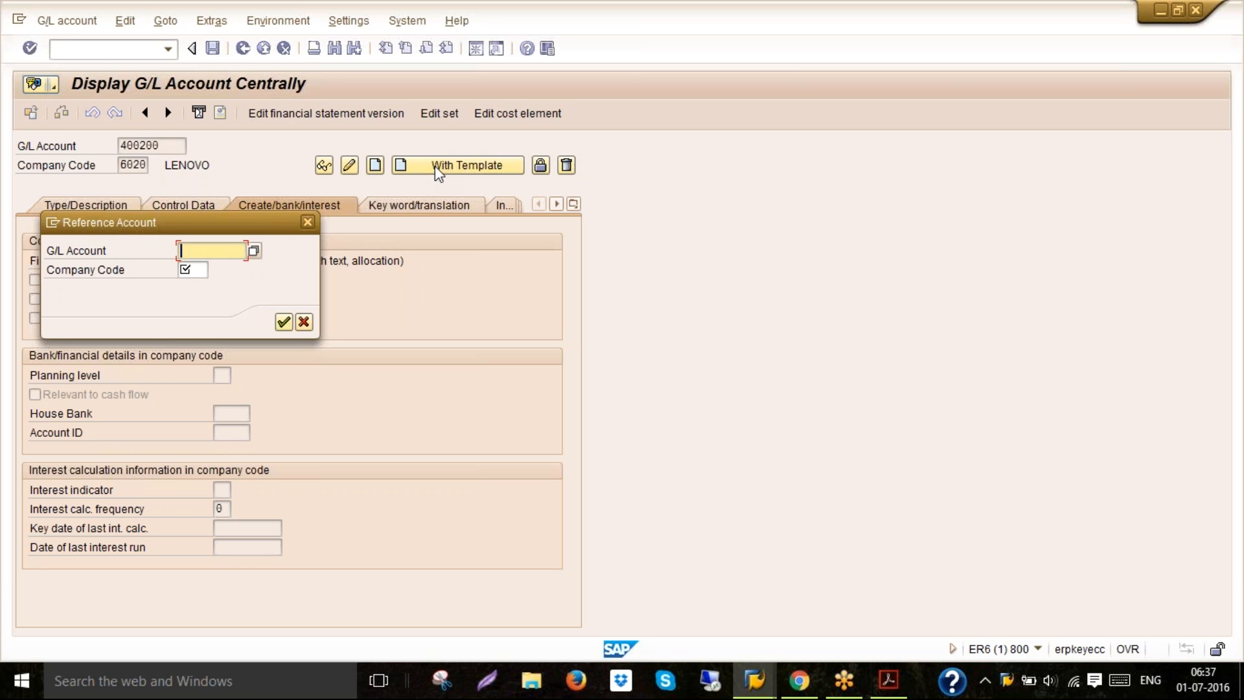
{"action": "type", "text": "400"}
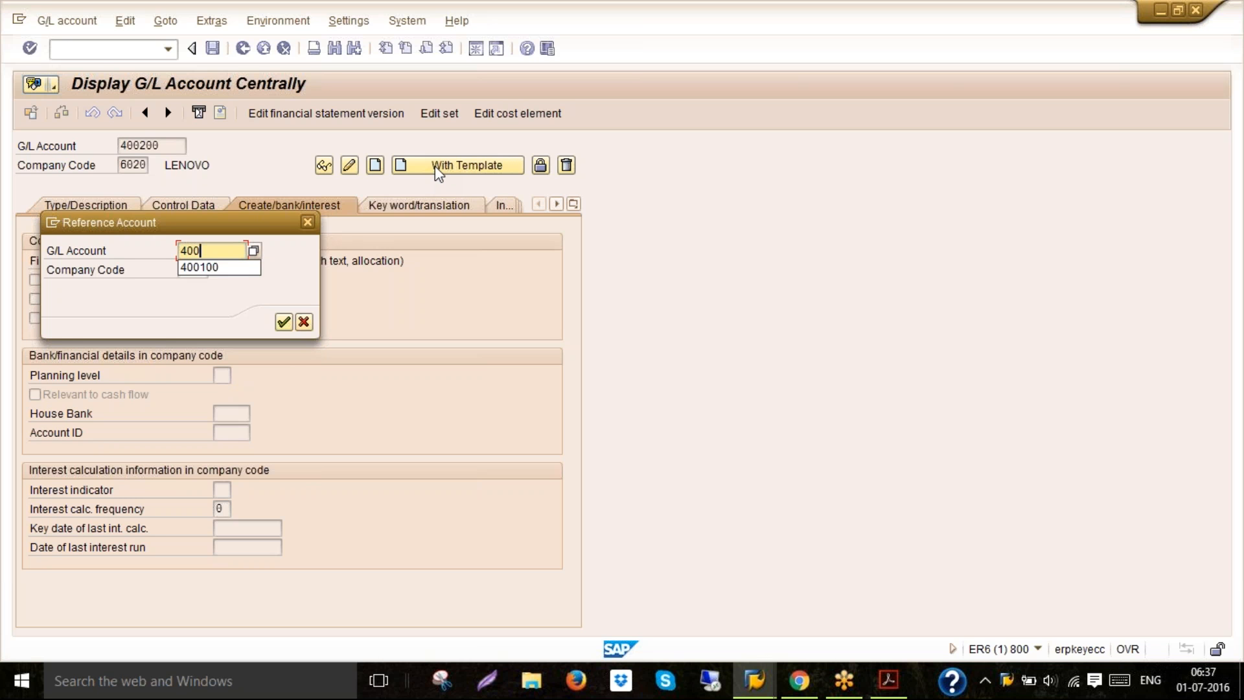
{"action": "type", "text": "100"}
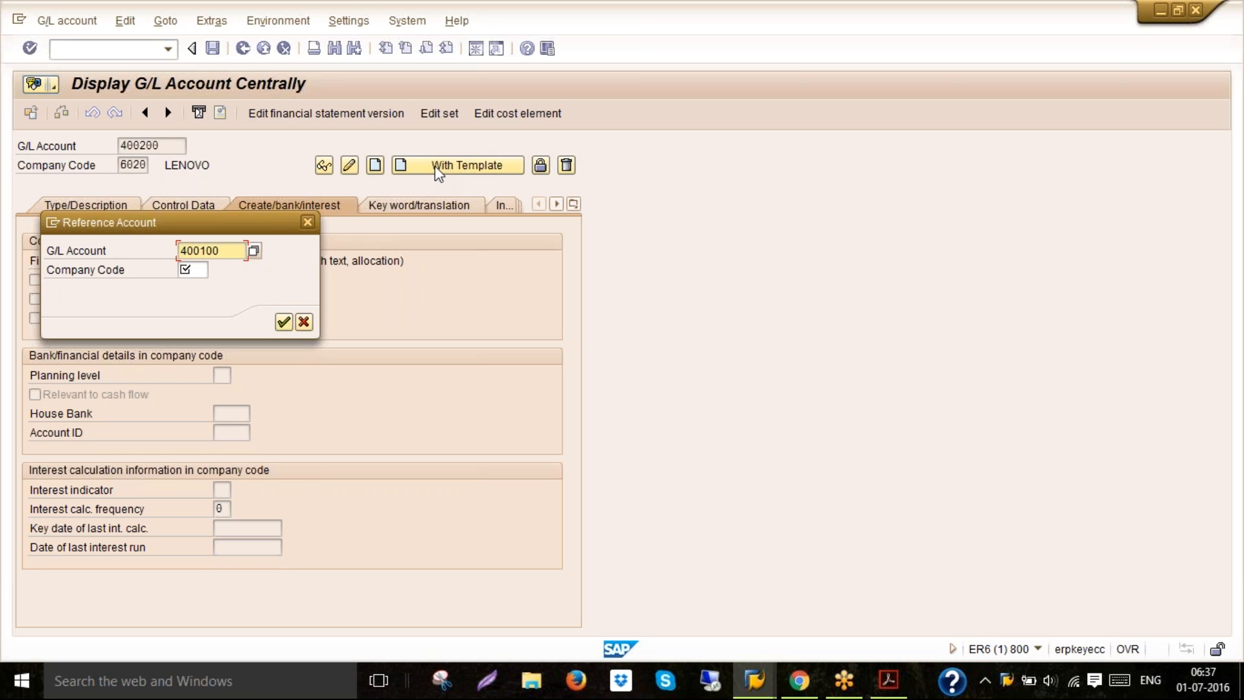
{"action": "left_click", "coordinate": [196, 271]}
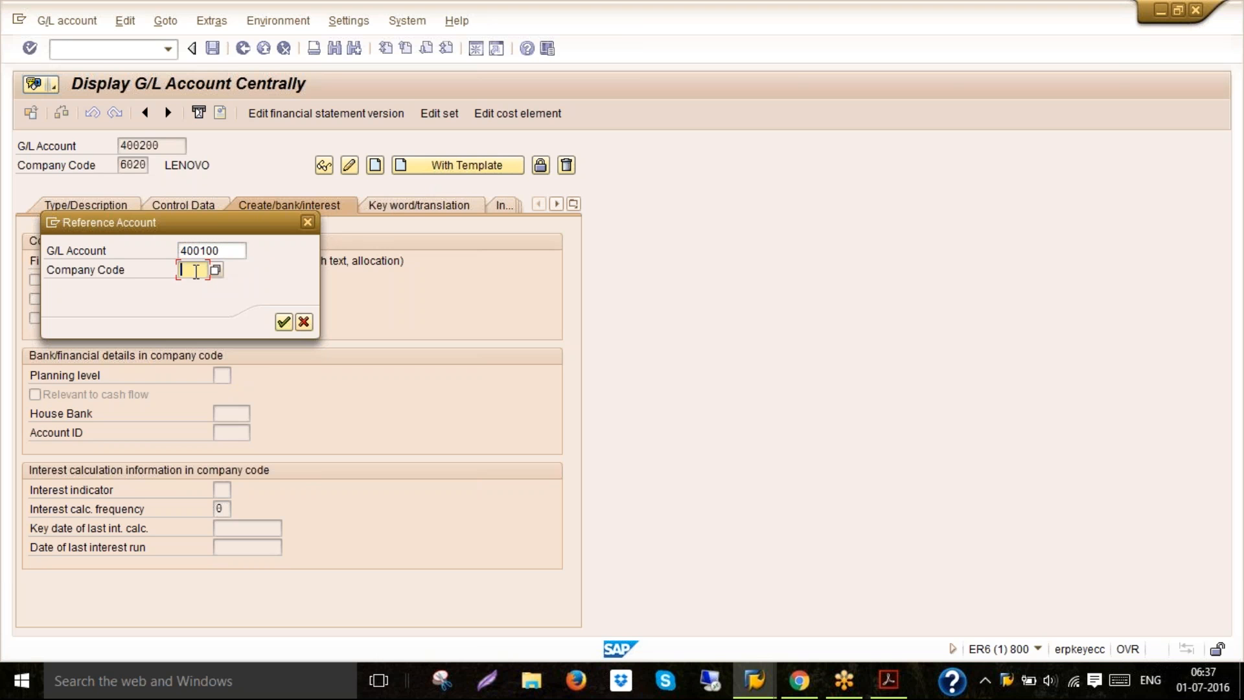
{"action": "type", "text": "6020"}
{"action": "key", "text": "Return"}
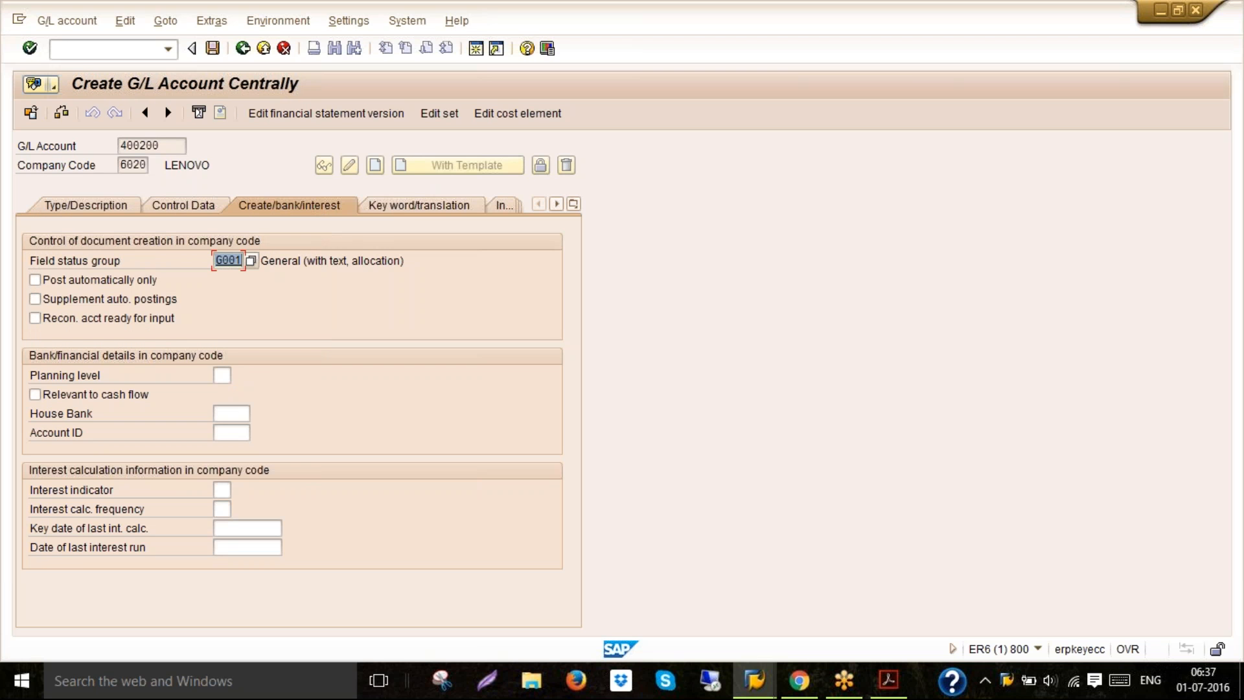
Review the copied account tabs and check the account group number ranges in the G/L Account Groups table
{"action": "left_click", "coordinate": [105, 205]}
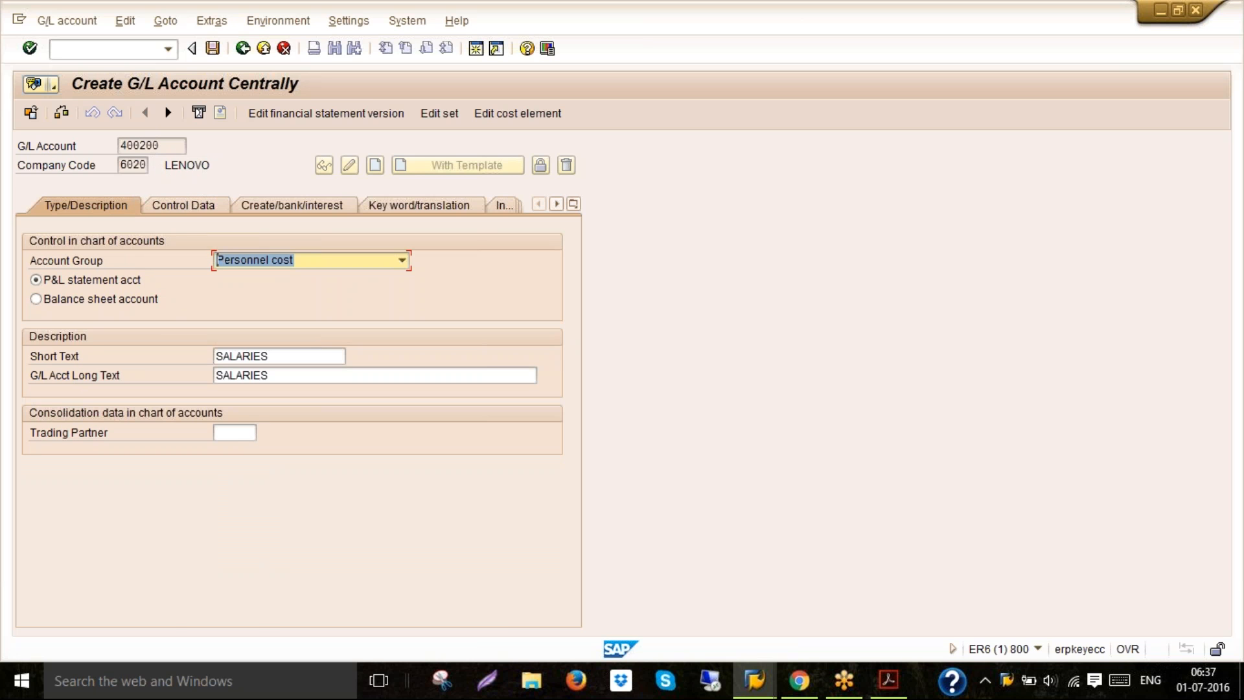
{"action": "left_click", "coordinate": [178, 204]}
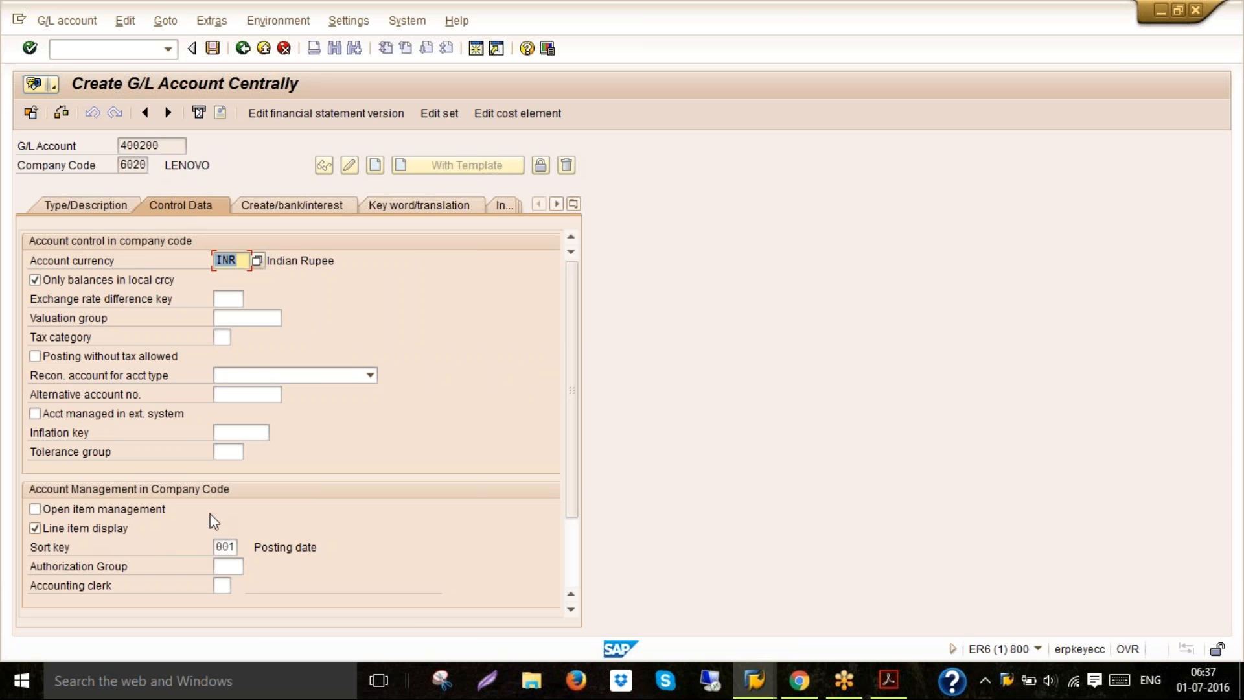
{"action": "left_click", "coordinate": [290, 206]}
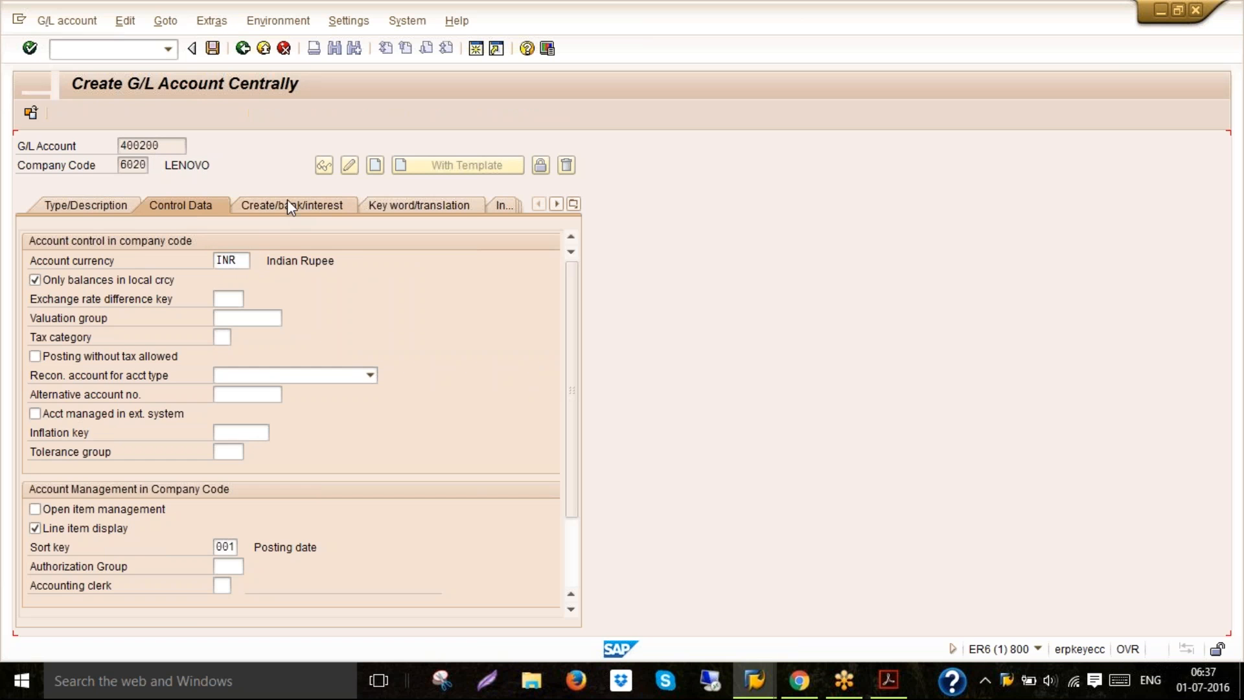
{"action": "left_click", "coordinate": [105, 208]}
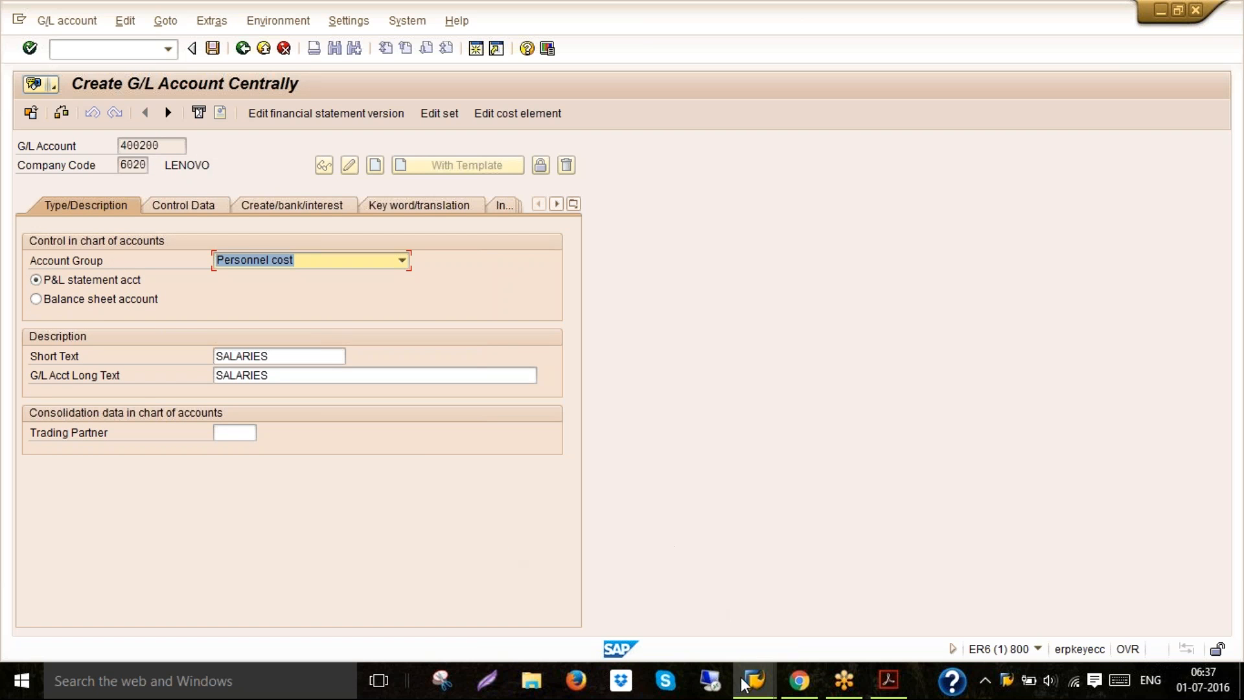
{"action": "mouse_move", "coordinate": [755, 692]}
{"action": "left_click", "coordinate": [762, 603]}
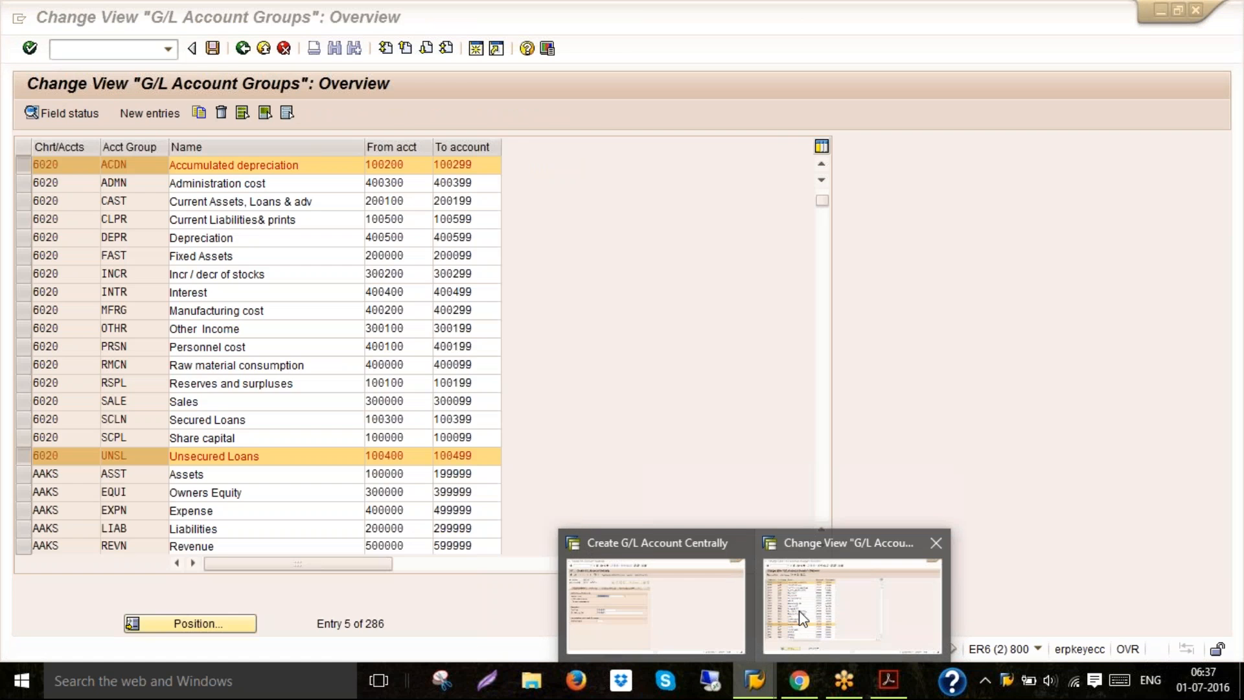
{"action": "left_click", "coordinate": [410, 310]}
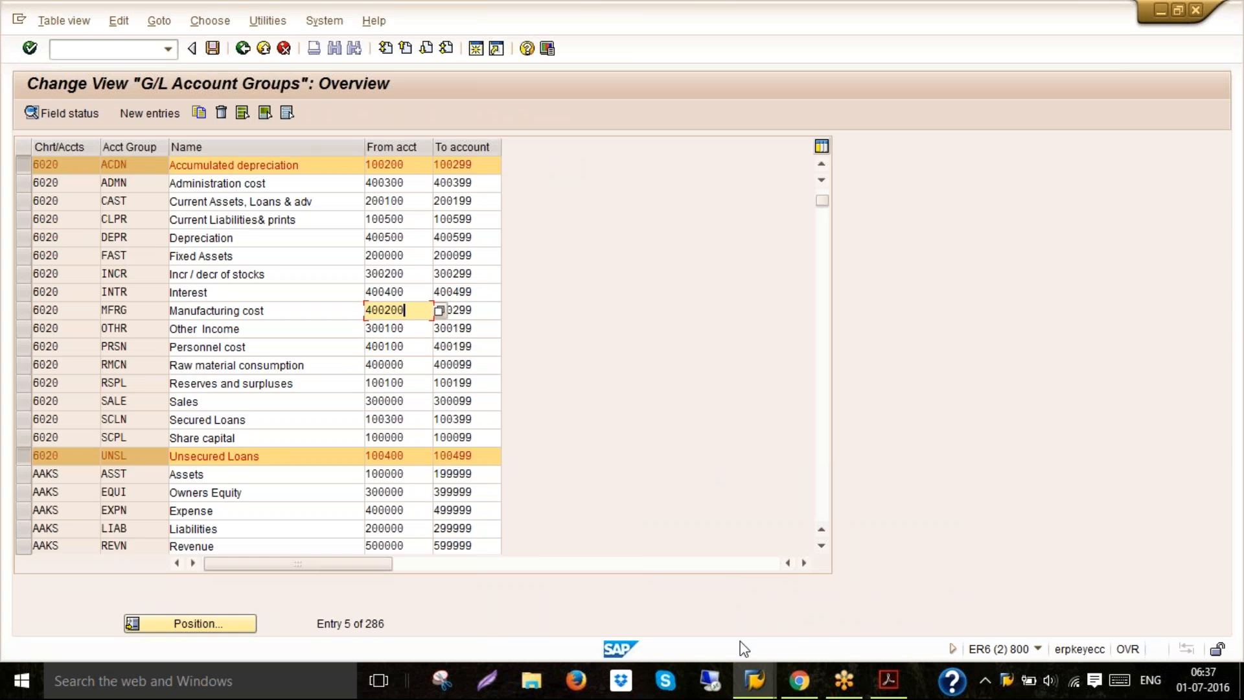
{"action": "mouse_move", "coordinate": [755, 677]}
{"action": "left_click", "coordinate": [707, 609]}
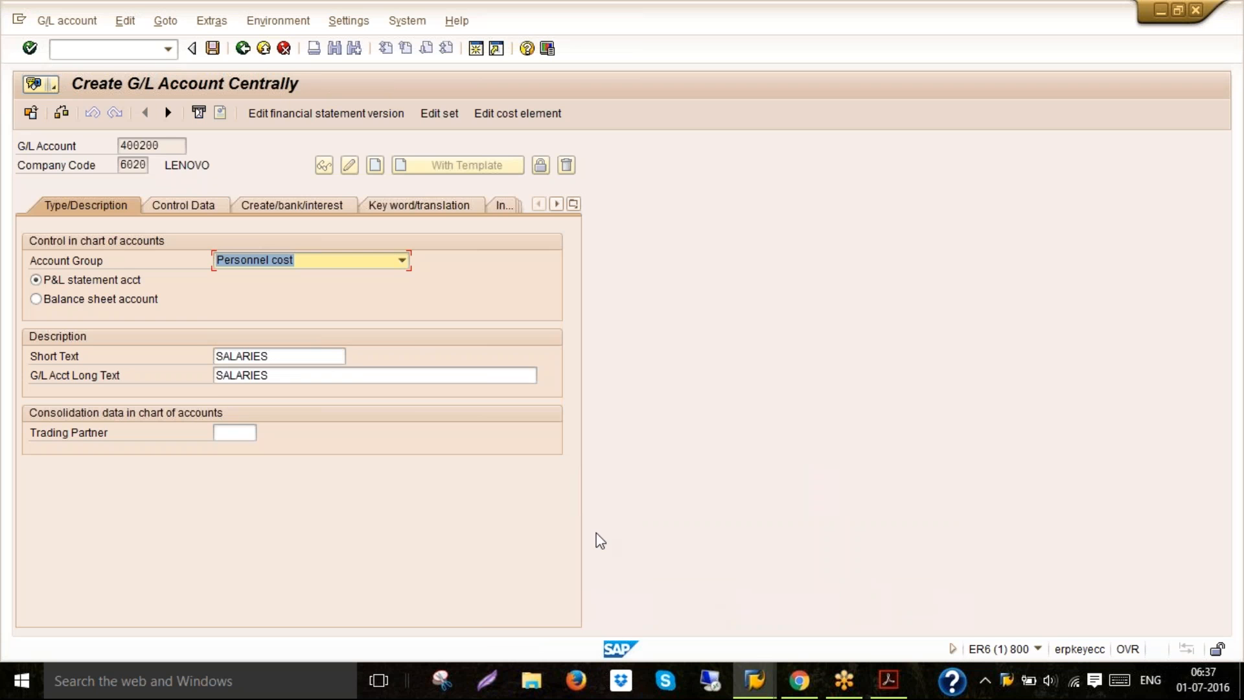
Change the new account's account group to Manufacturing cost
{"action": "key", "text": "F4"}
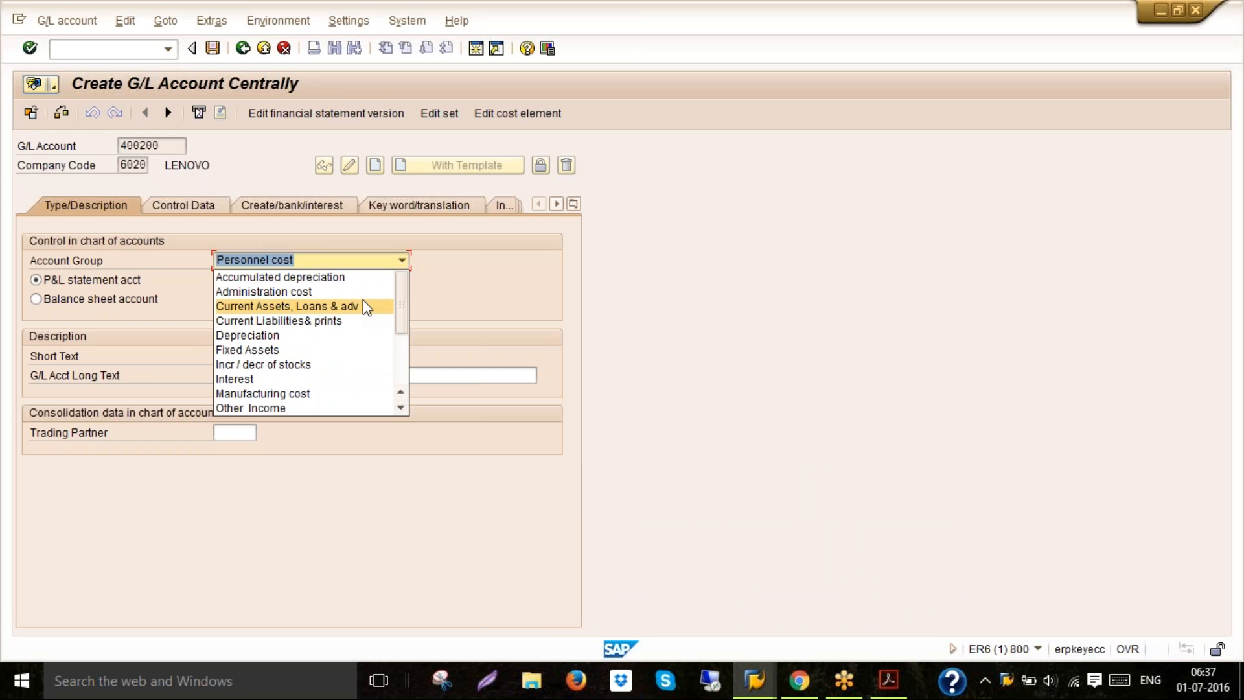
{"action": "left_click", "coordinate": [324, 395]}
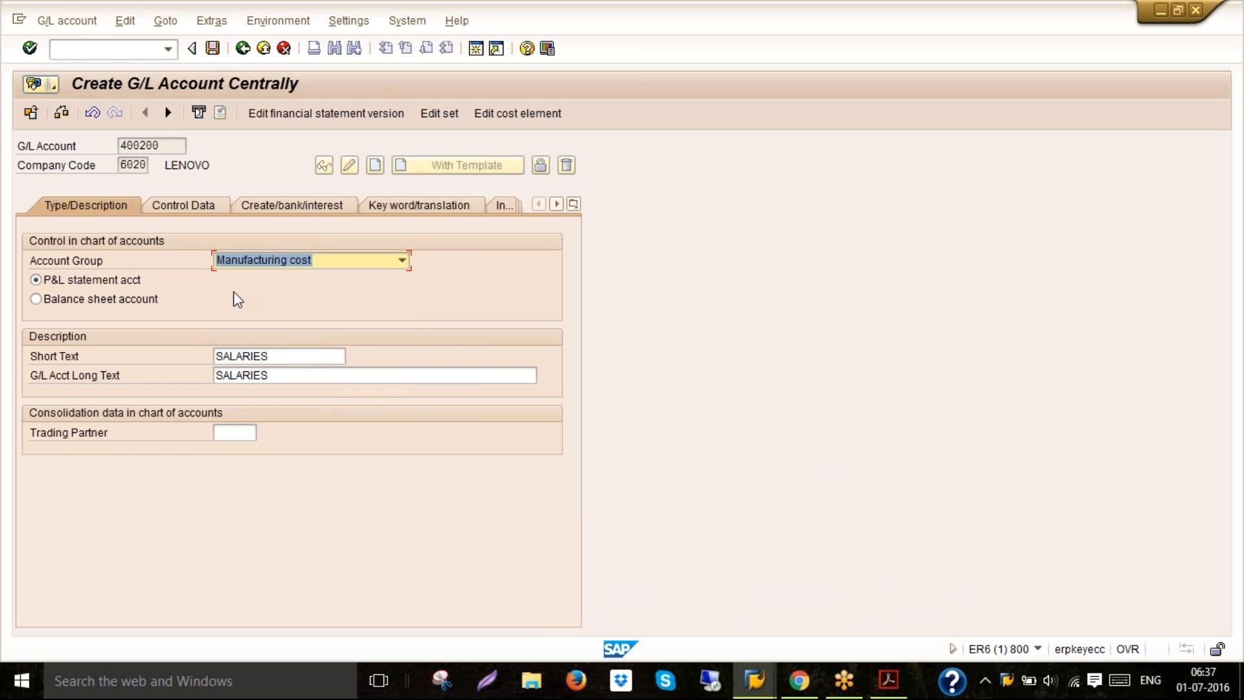
Replace the short text and G/L account long text with WAGES and save the G/L account
{"action": "left_click", "coordinate": [285, 358]}
{"action": "key", "text": "BackSpace"}
{"action": "key", "text": "BackSpace"}
{"action": "key", "text": "BackSpace"}
{"action": "key", "text": "BackSpace"}
{"action": "key", "text": "BackSpace"}
{"action": "key", "text": "BackSpace"}
{"action": "key", "text": "BackSpace"}
{"action": "key", "text": "BackSpace"}
{"action": "type", "text": "WA"}
{"action": "left_click", "coordinate": [275, 369]}
{"action": "left_click", "coordinate": [281, 375]}
{"action": "key", "text": "BackSpace"}
{"action": "key", "text": "BackSpace"}
{"action": "key", "text": "BackSpace"}
{"action": "key", "text": "BackSpace"}
{"action": "key", "text": "BackSpace"}
{"action": "key", "text": "BackSpace"}
{"action": "key", "text": "BackSpace"}
{"action": "key", "text": "BackSpace"}
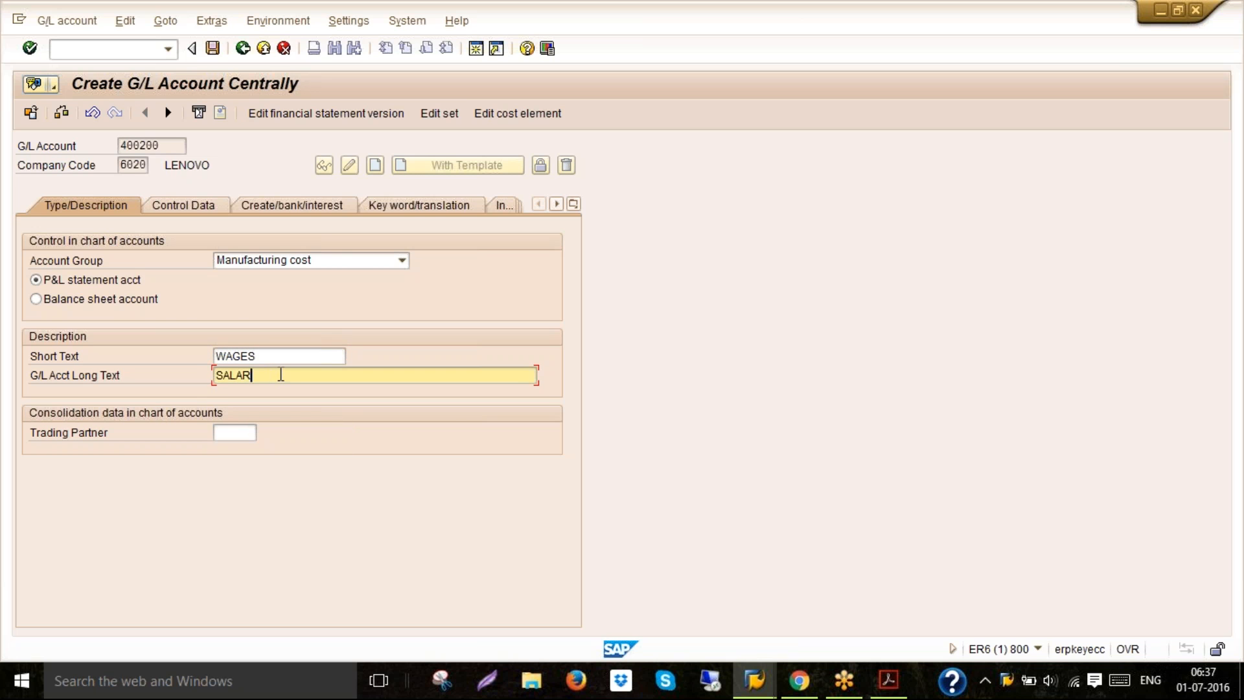
{"action": "type", "text": "WA"}
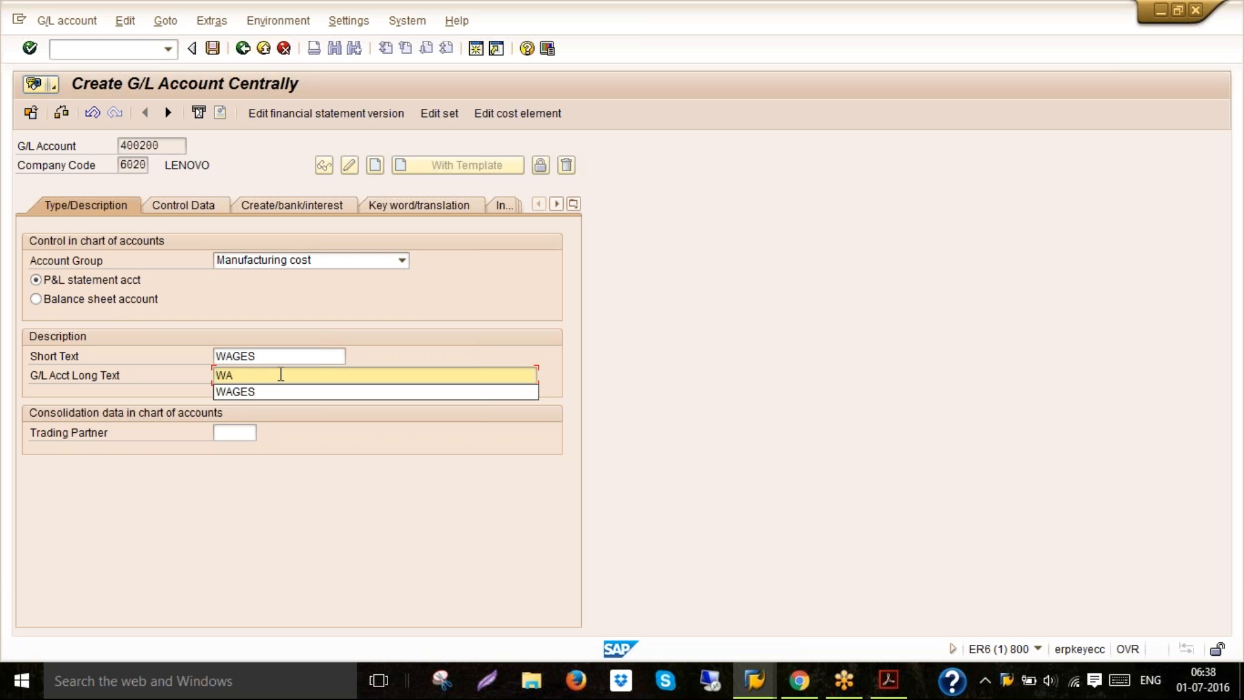
{"action": "type", "text": "G"}
{"action": "left_click", "coordinate": [271, 392]}
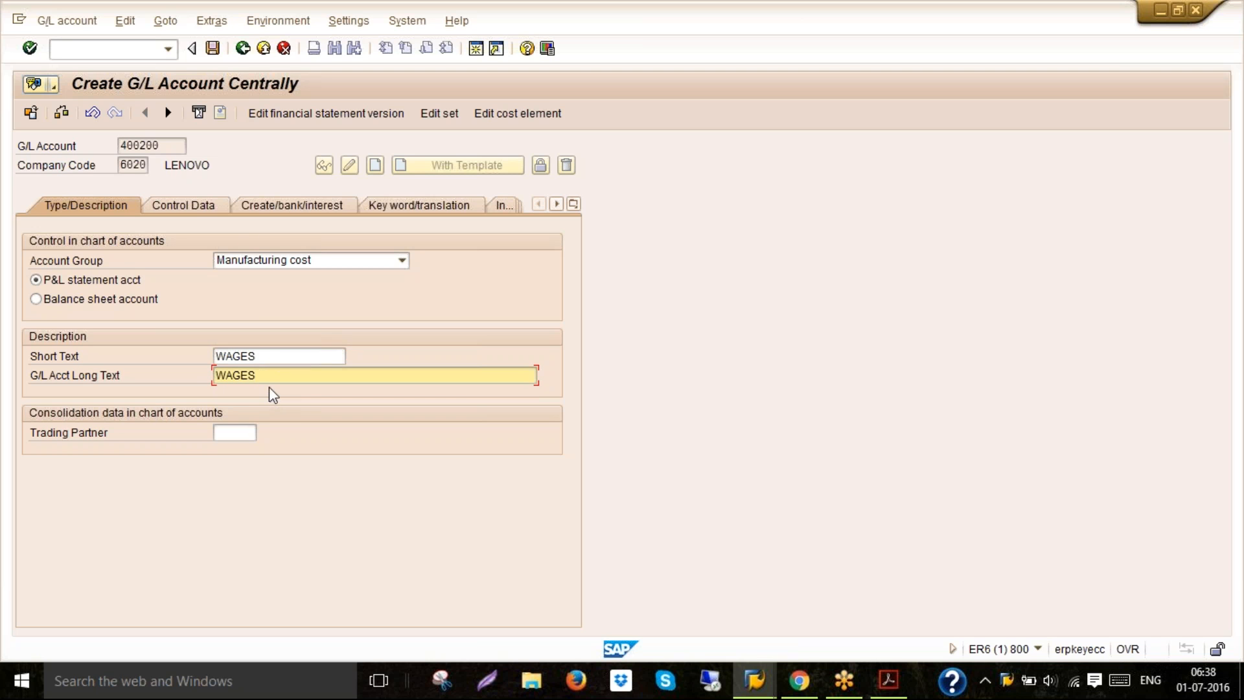
{"action": "left_click", "coordinate": [218, 48]}
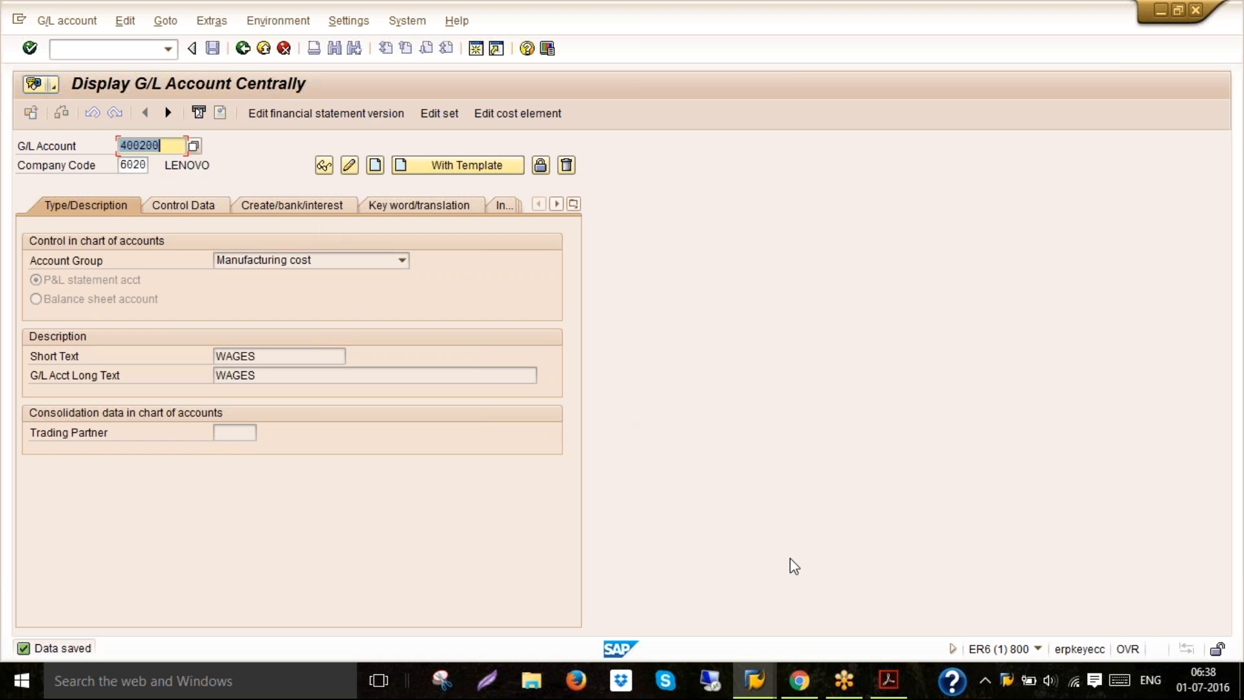
Switch to the PDF guide and read the Rent account step's G/L account number
{"action": "left_click", "coordinate": [755, 681]}
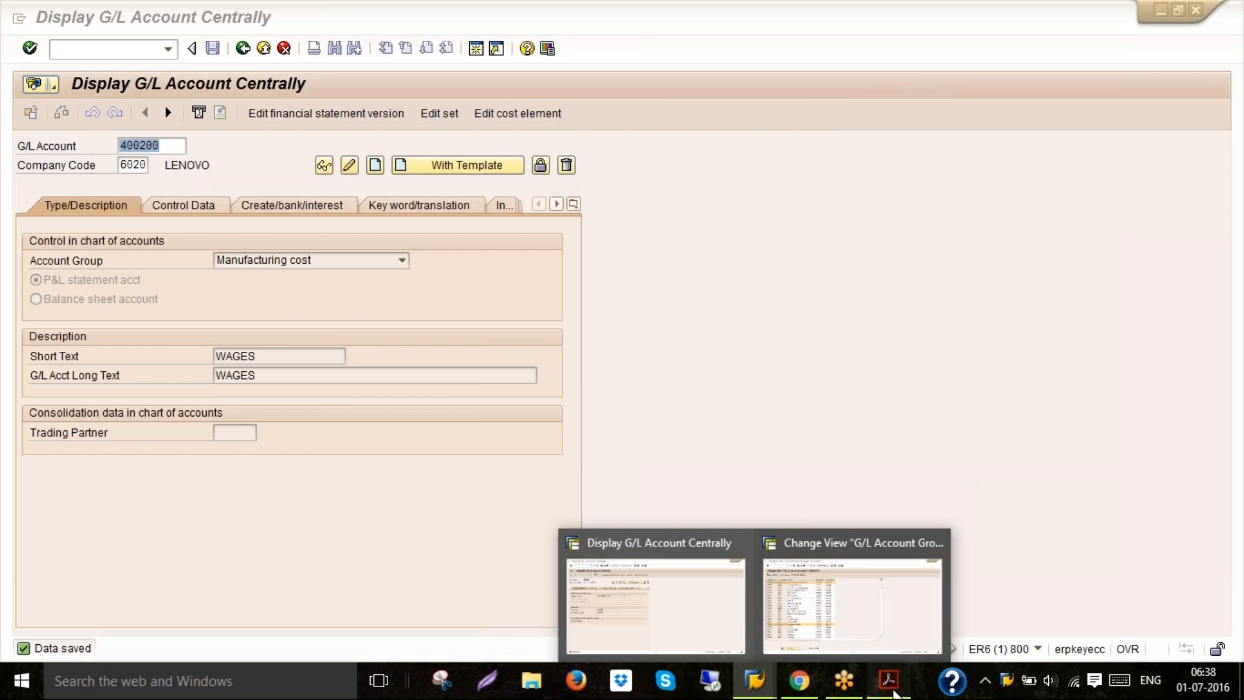
{"action": "left_click", "coordinate": [888, 684]}
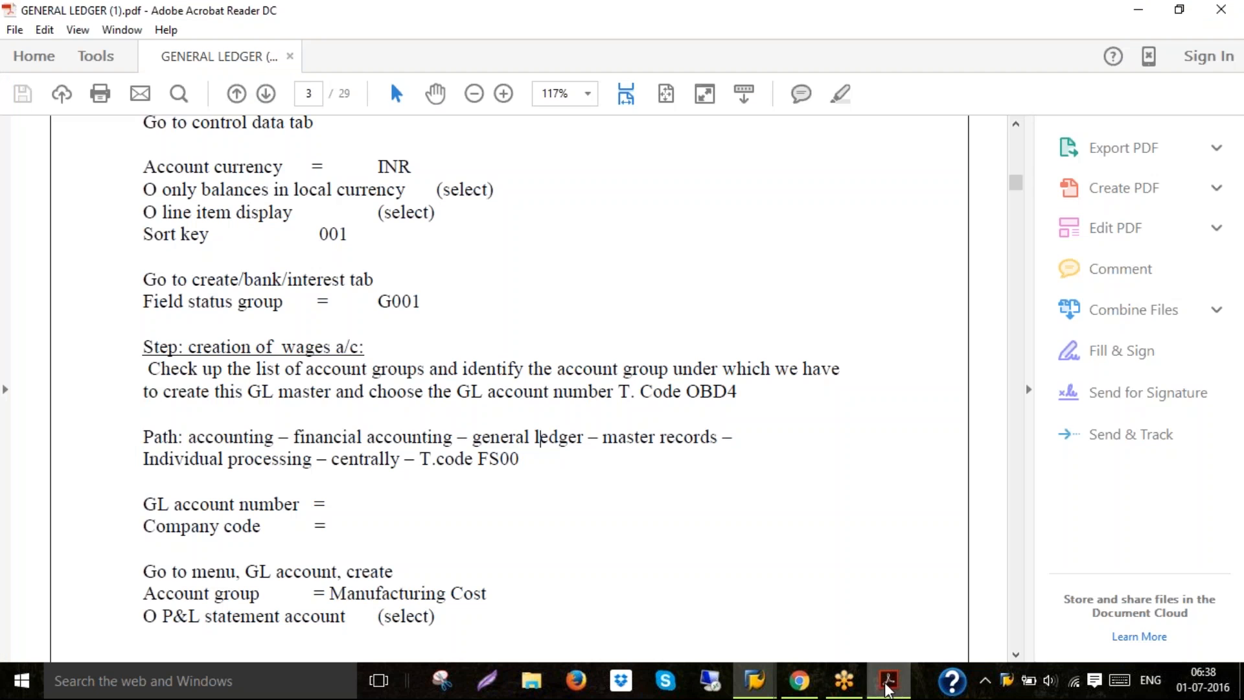
{"action": "left_click", "coordinate": [1017, 656]}
{"action": "left_click", "coordinate": [1018, 656]}
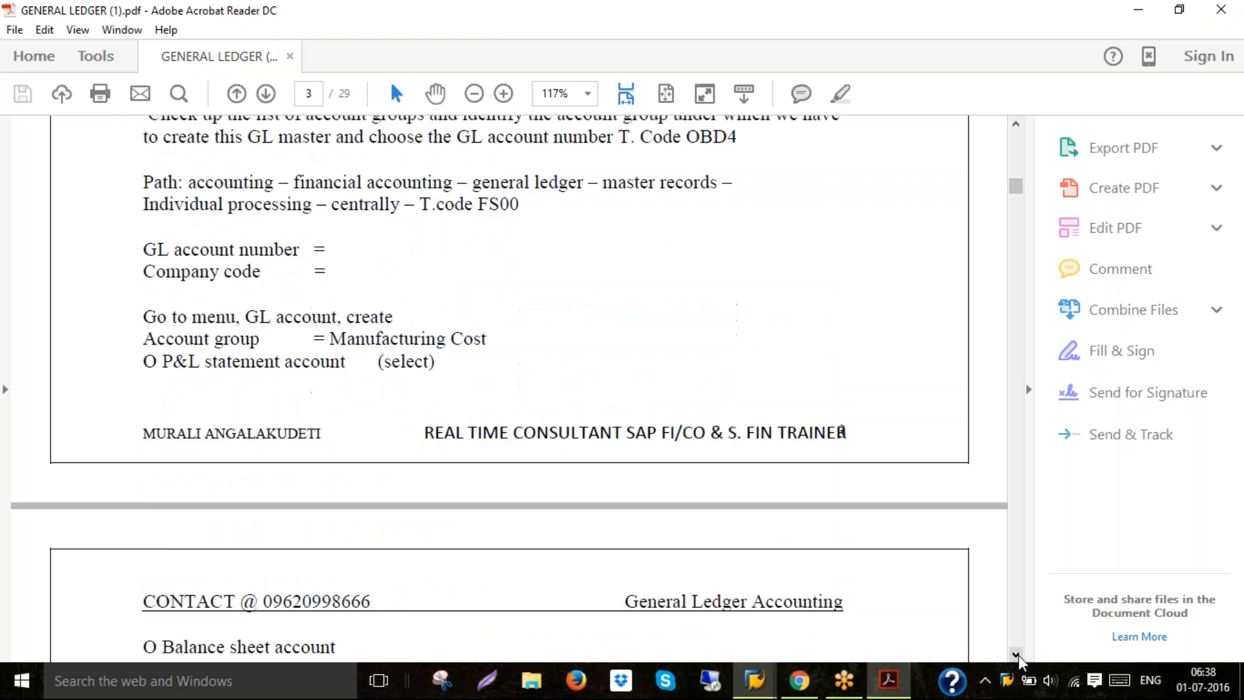
{"action": "left_click", "coordinate": [1016, 655]}
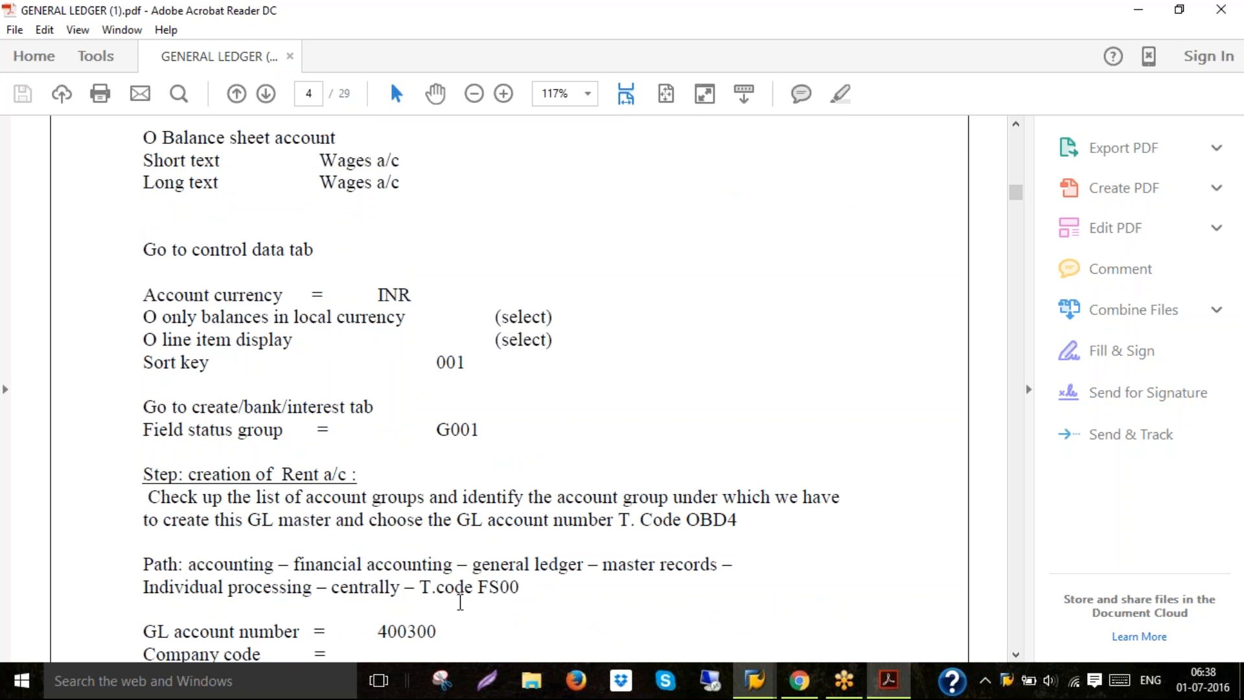
{"action": "double_click", "coordinate": [420, 630]}
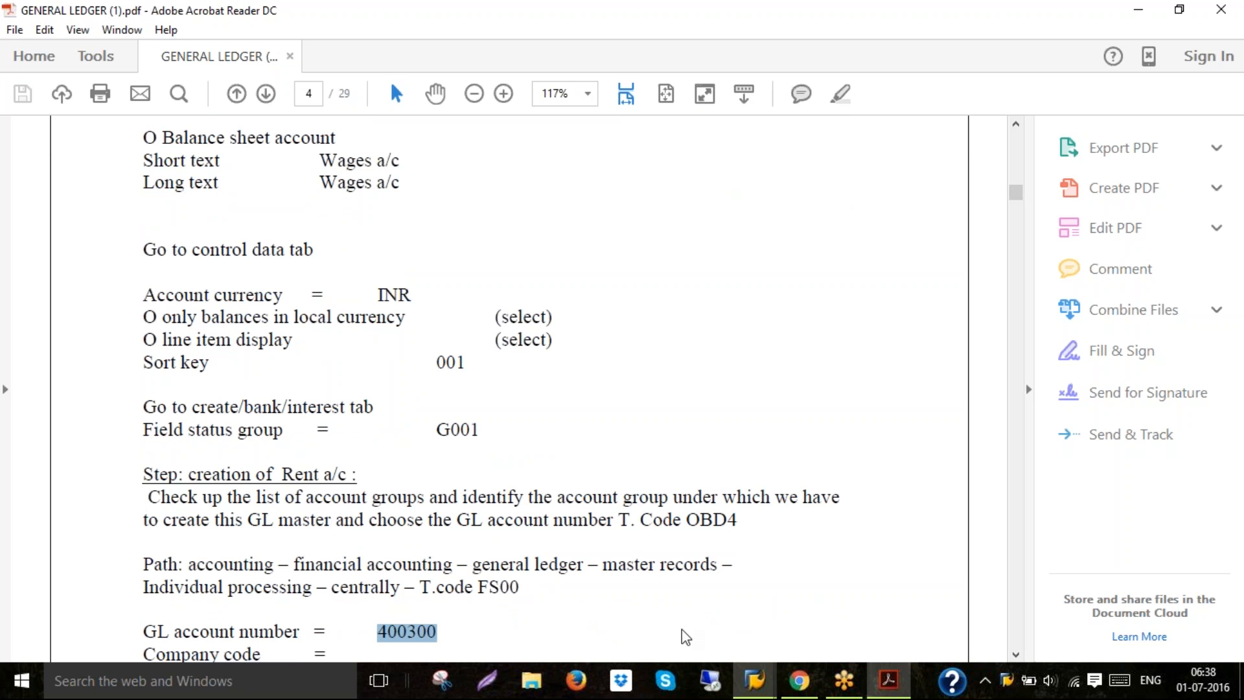
Create G/L account 400300 using reference account 400100 of company code 6020 as template
{"action": "left_click", "coordinate": [756, 680]}
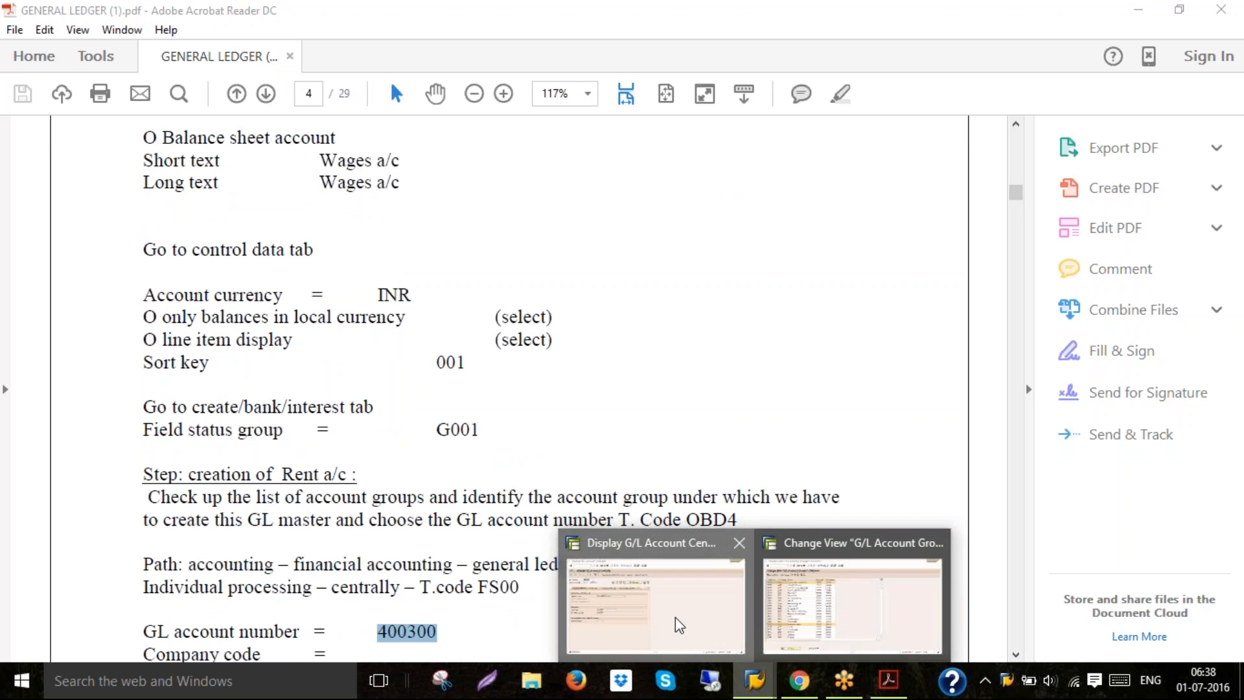
{"action": "left_click", "coordinate": [679, 625]}
{"action": "key", "text": "BackSpace"}
{"action": "type", "text": "400"}
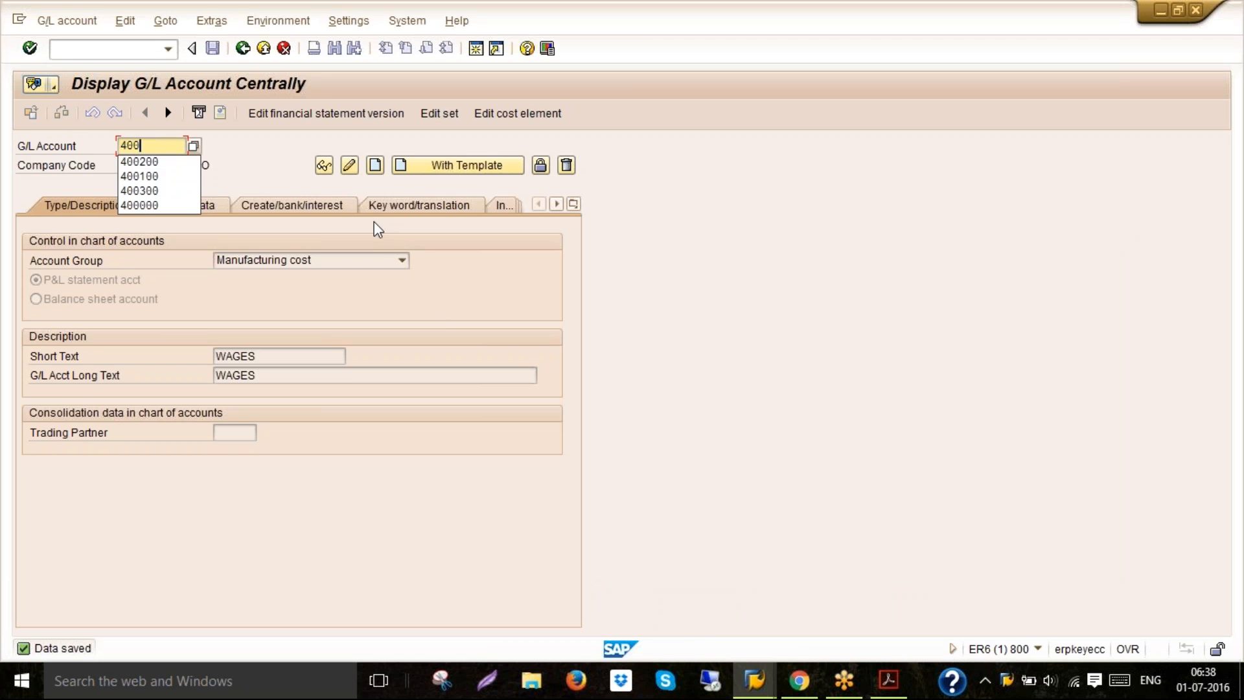
{"action": "type", "text": "300"}
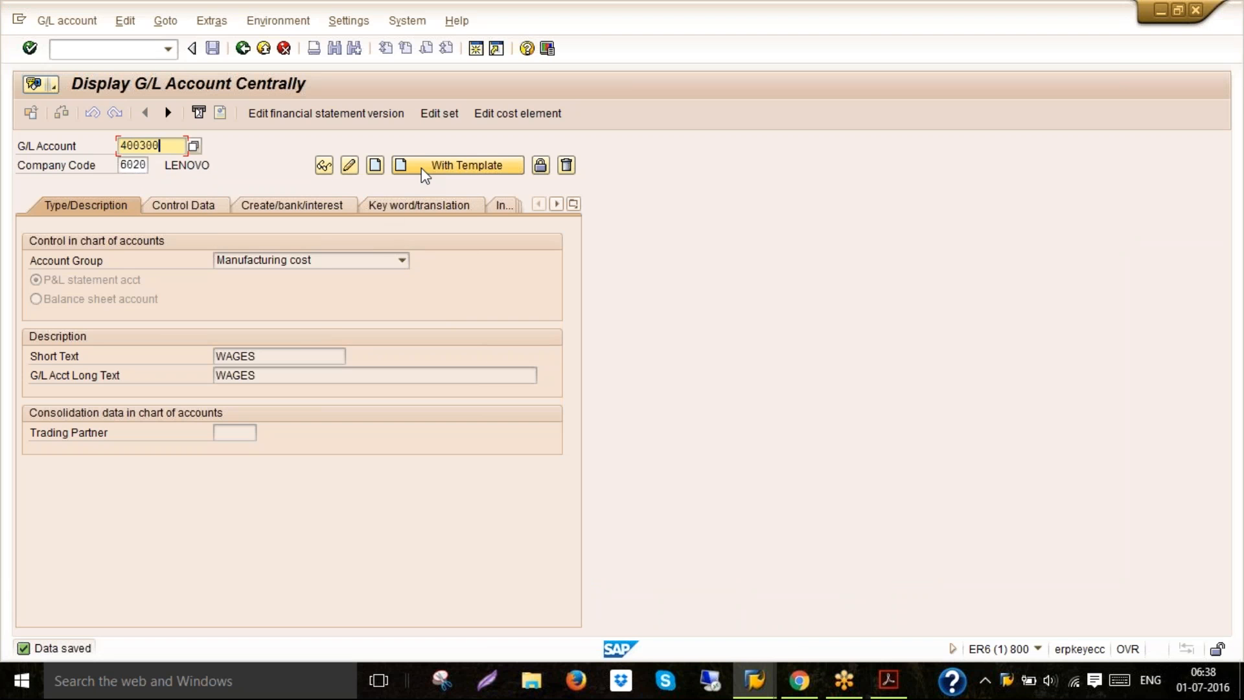
{"action": "left_click", "coordinate": [421, 168]}
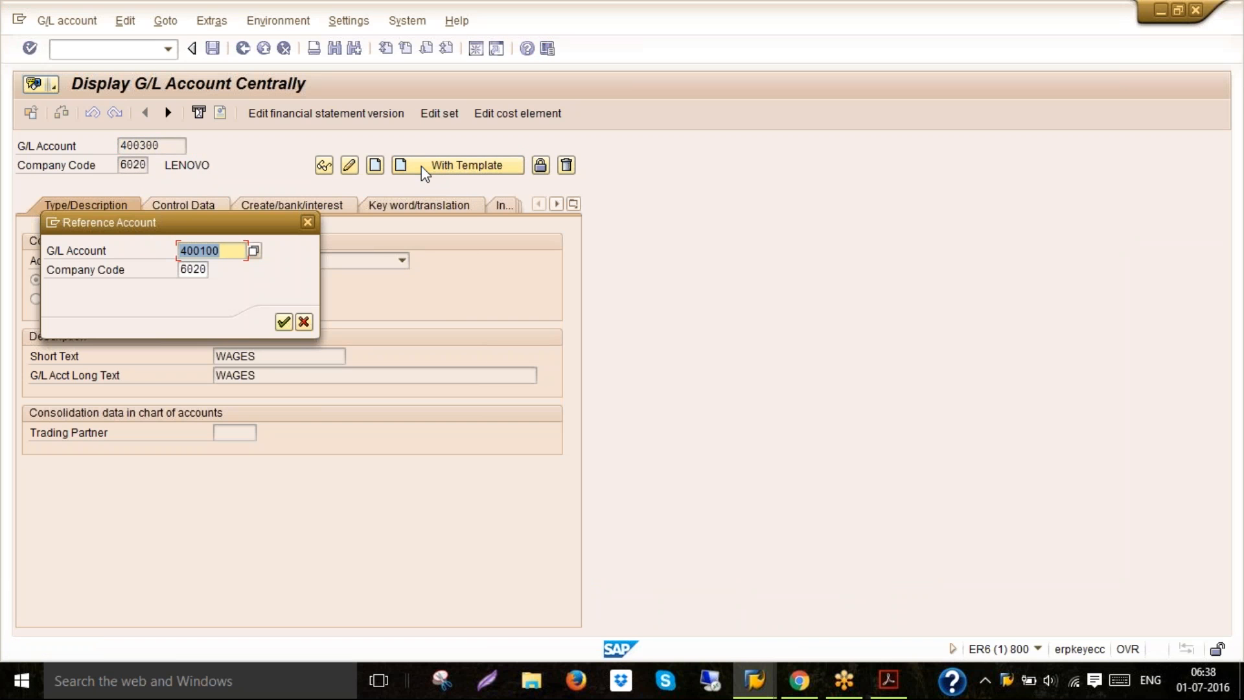
{"action": "left_click", "coordinate": [284, 322]}
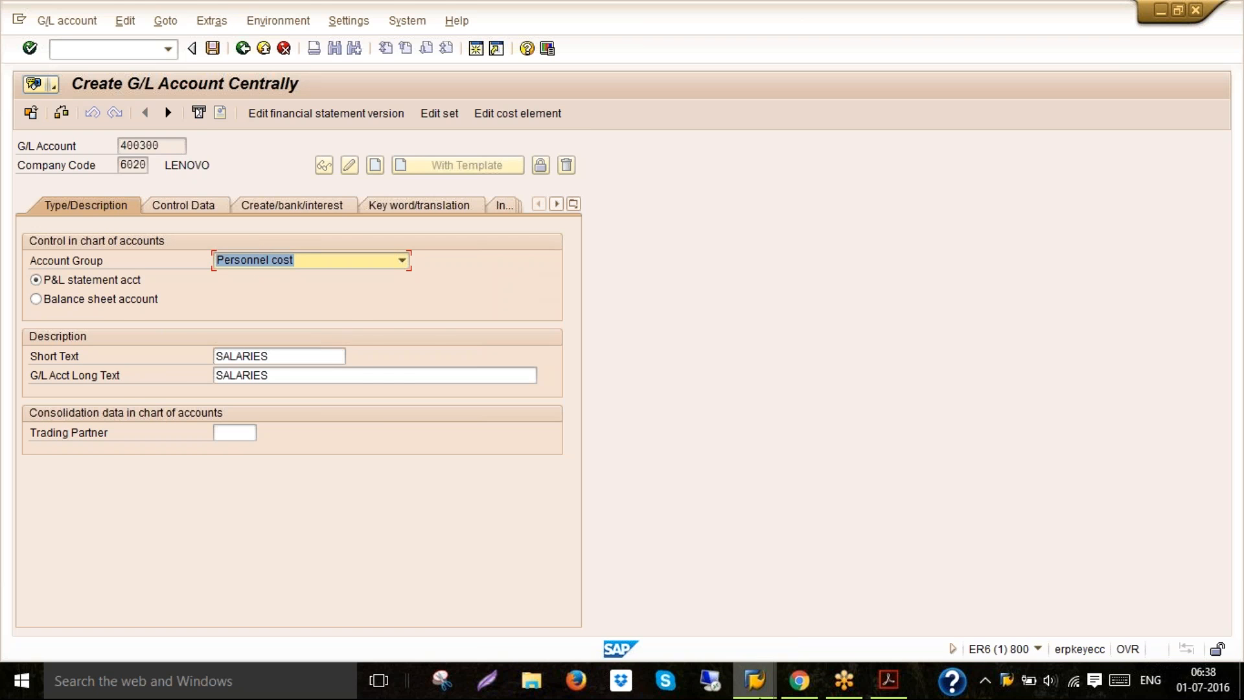
Check the account number ranges assigned to the account groups in the G/L account groups table
{"action": "left_click", "coordinate": [755, 681]}
{"action": "left_click", "coordinate": [788, 644]}
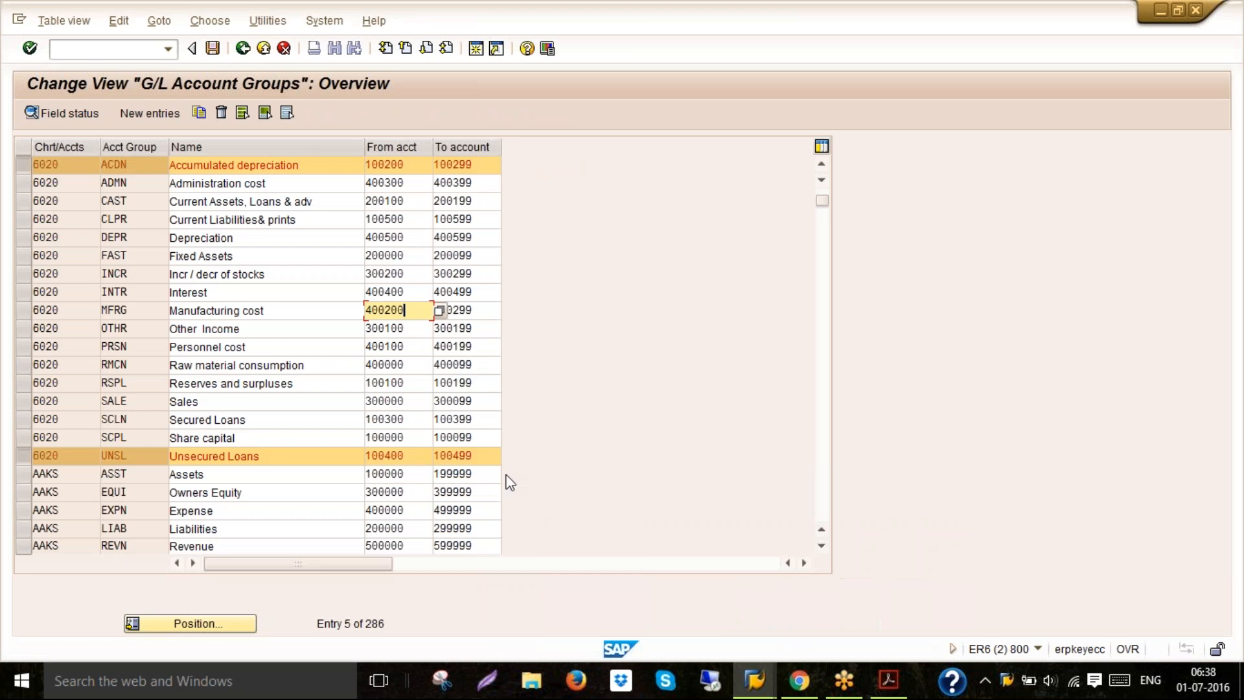
{"action": "left_click", "coordinate": [391, 182]}
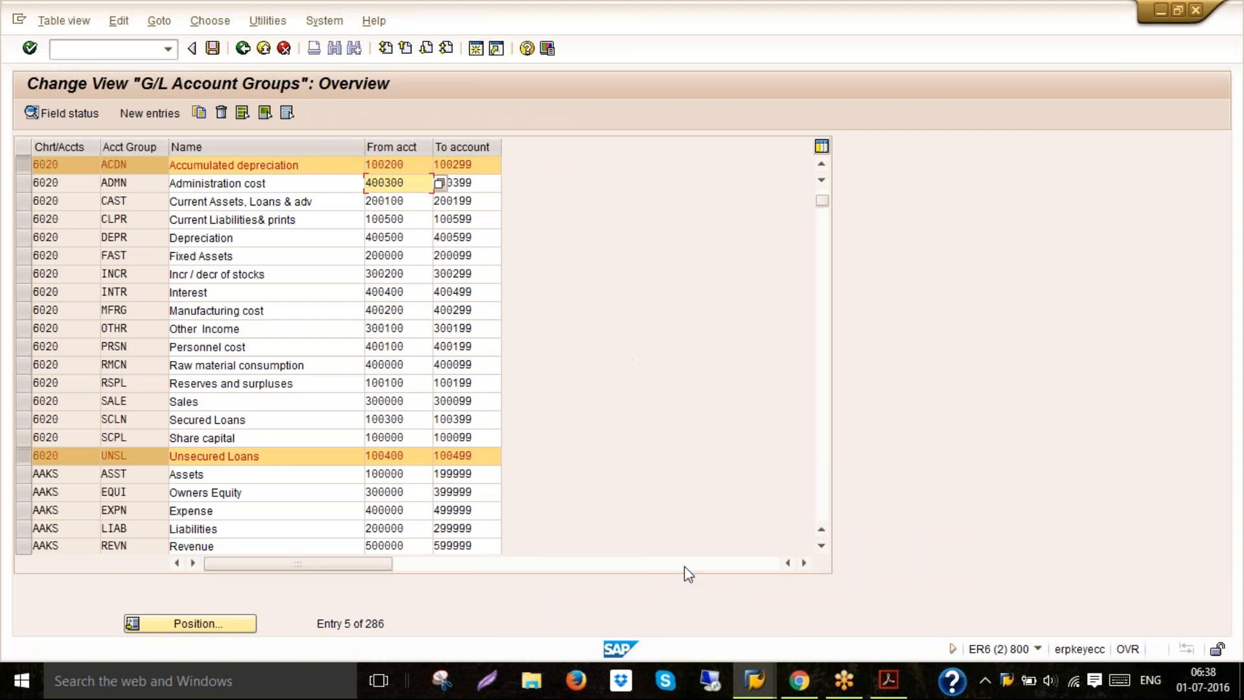
{"action": "mouse_move", "coordinate": [754, 680]}
{"action": "left_click", "coordinate": [700, 623]}
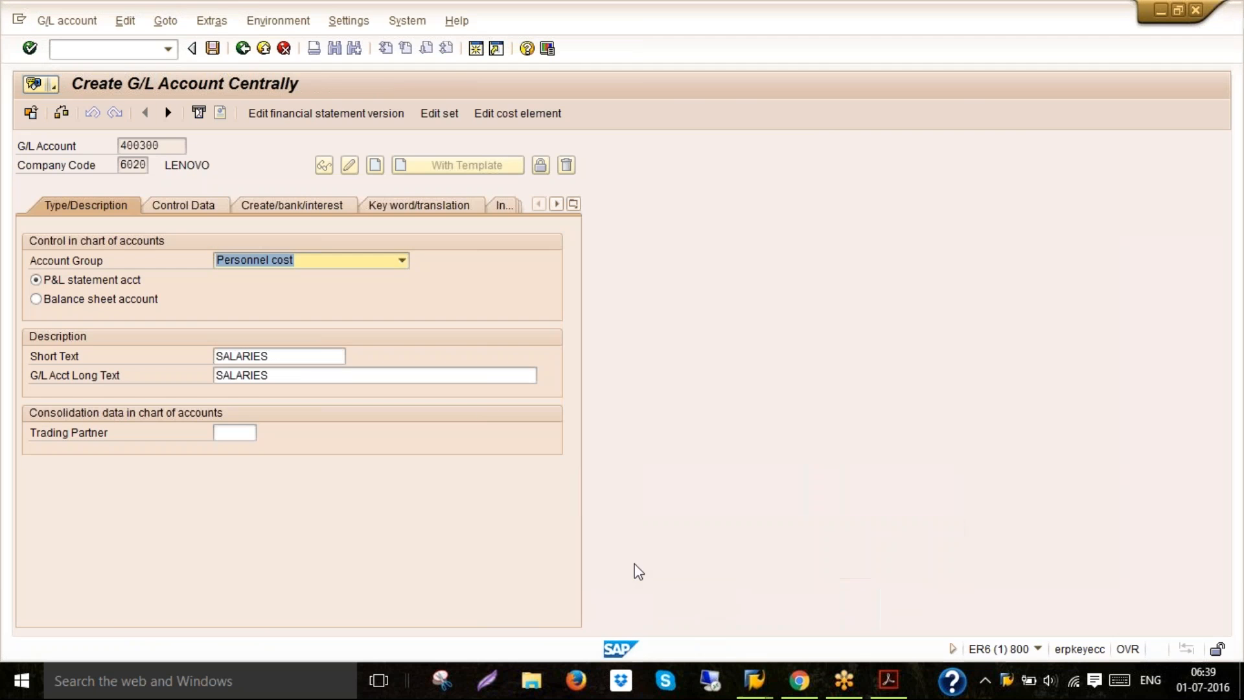
Try changing the new account's account group to Current Liabilities& prints
{"action": "left_click", "coordinate": [407, 263]}
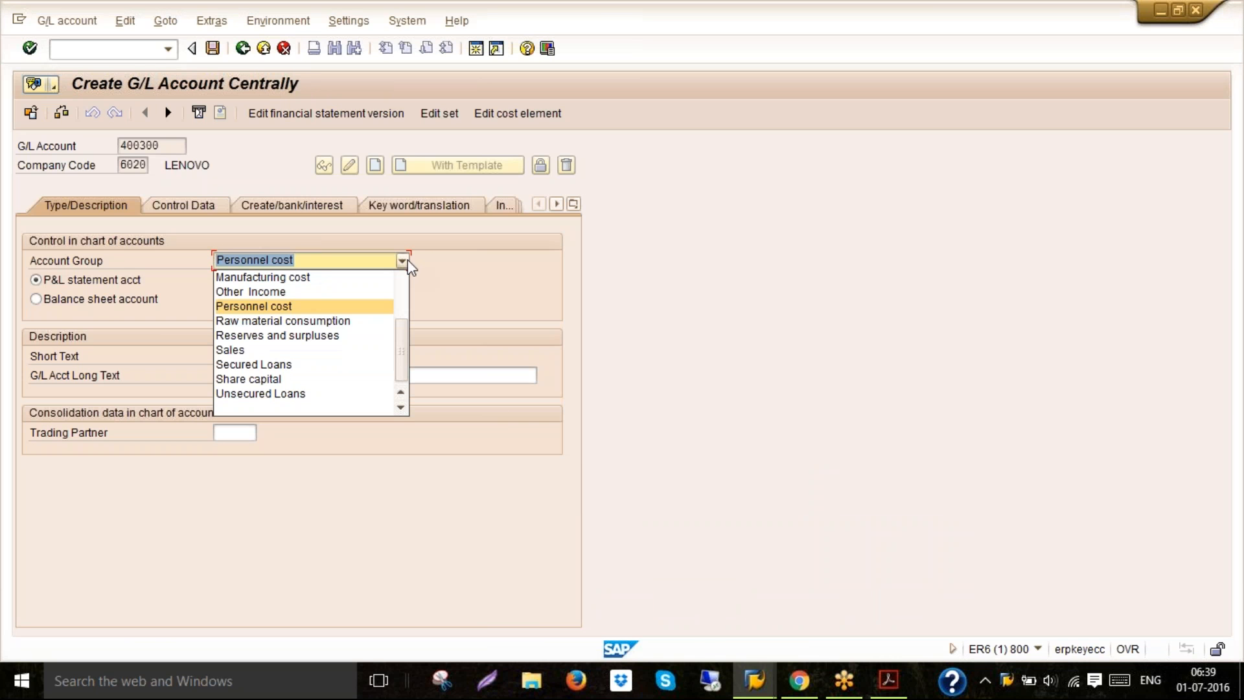
{"action": "scroll", "coordinate": [401, 275], "scroll_direction": "up", "scroll_amount": 3}
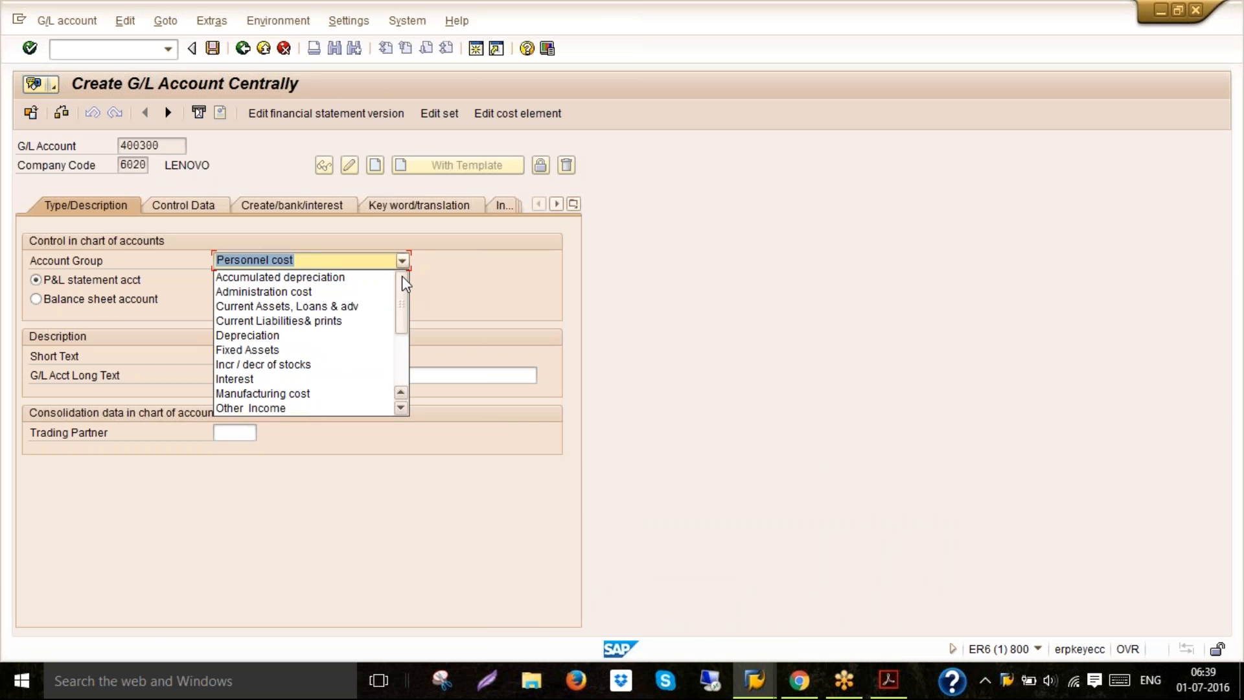
{"action": "left_click", "coordinate": [263, 292]}
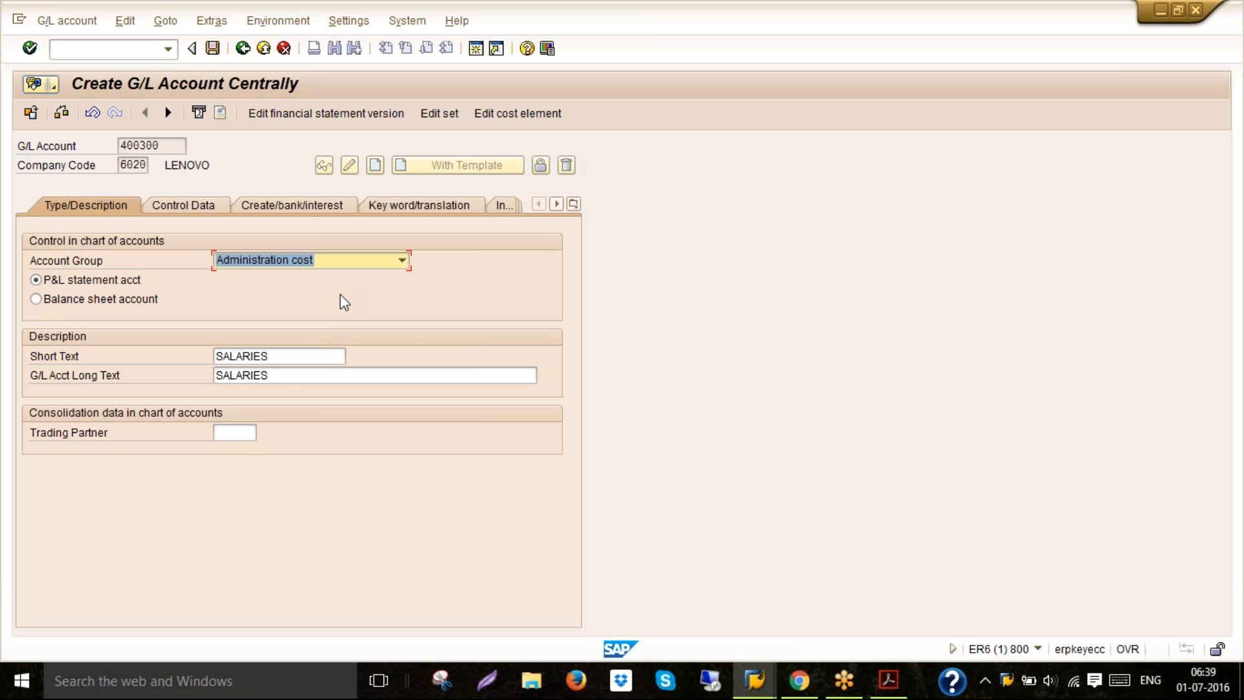
{"action": "left_click", "coordinate": [402, 262]}
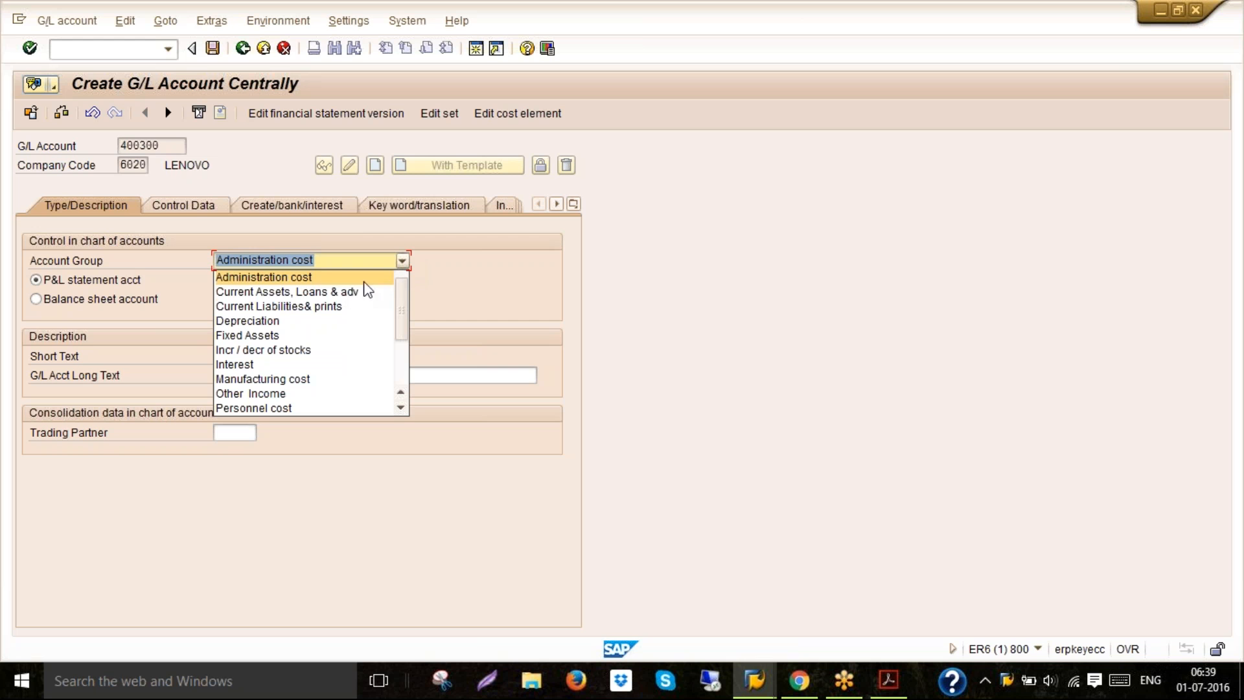
{"action": "left_click", "coordinate": [339, 307]}
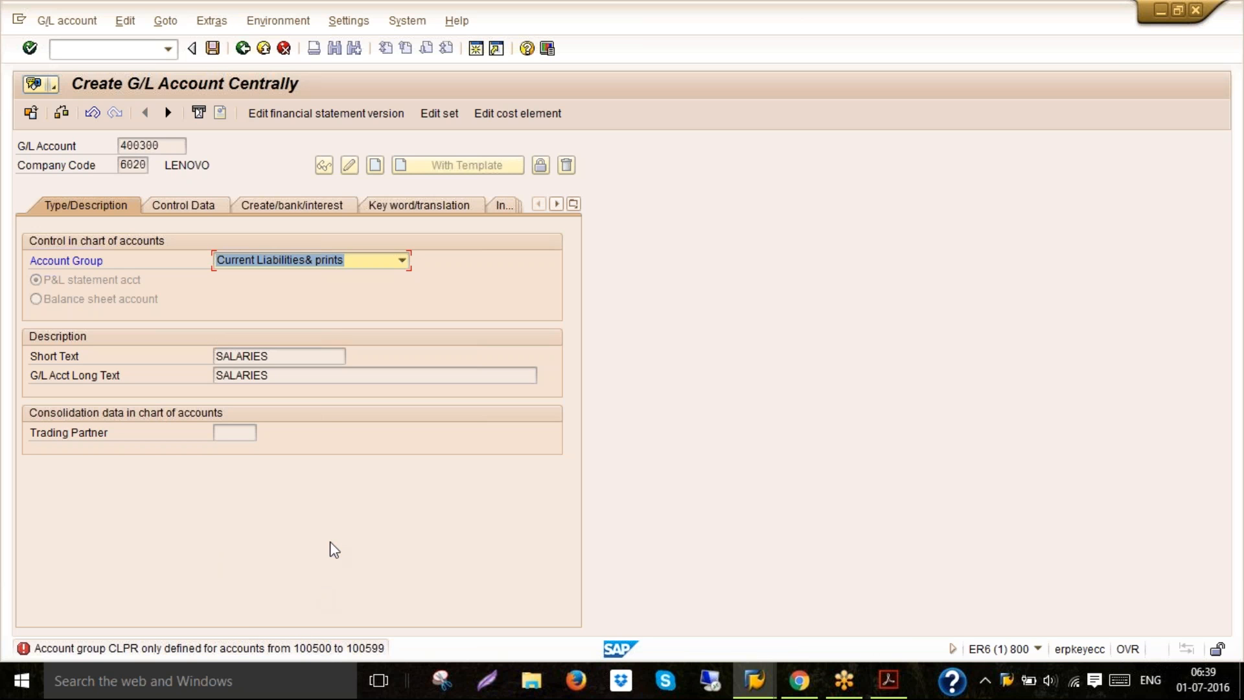
Check the Current Liabilities& prints group's account number range in the account groups table
{"action": "mouse_move", "coordinate": [755, 681]}
{"action": "left_click", "coordinate": [795, 595]}
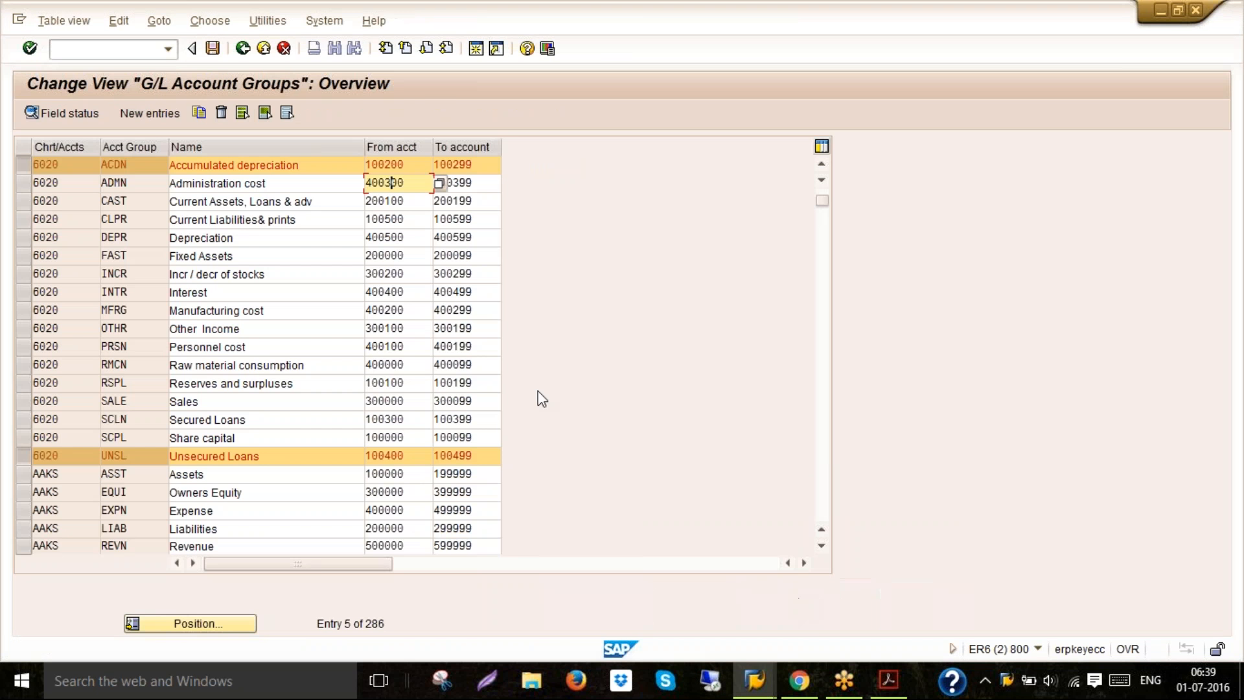
{"action": "left_click", "coordinate": [411, 220]}
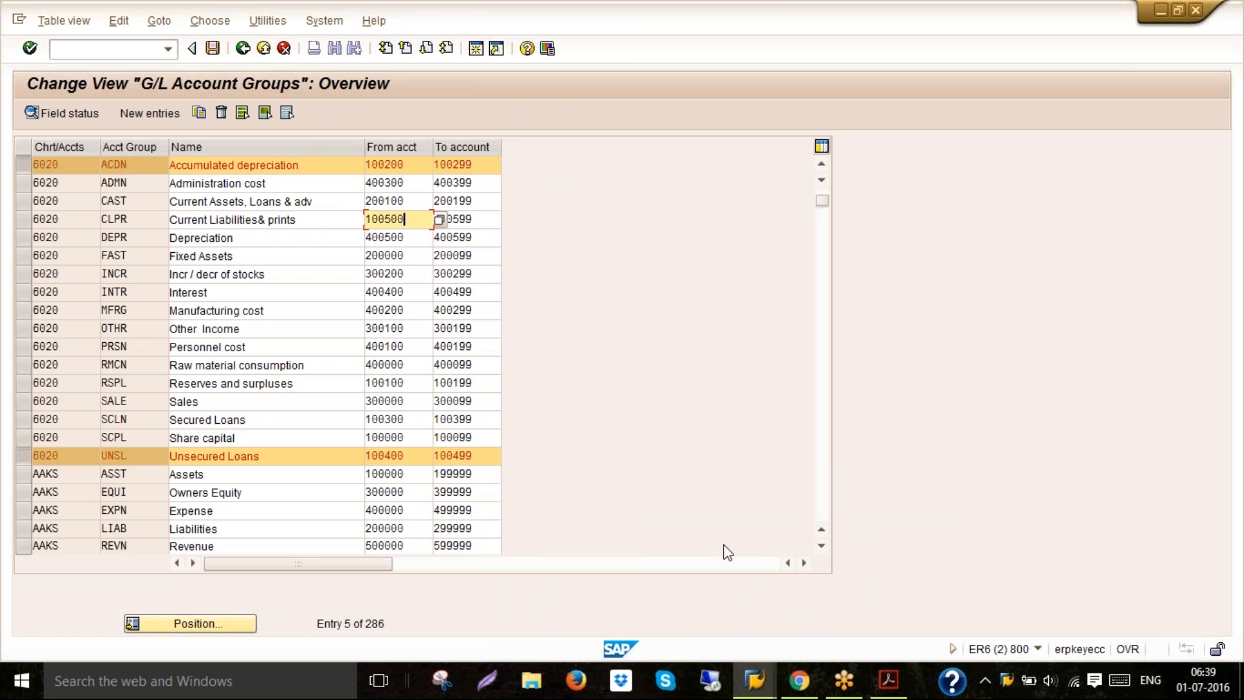
{"action": "mouse_move", "coordinate": [754, 684]}
{"action": "left_click", "coordinate": [689, 633]}
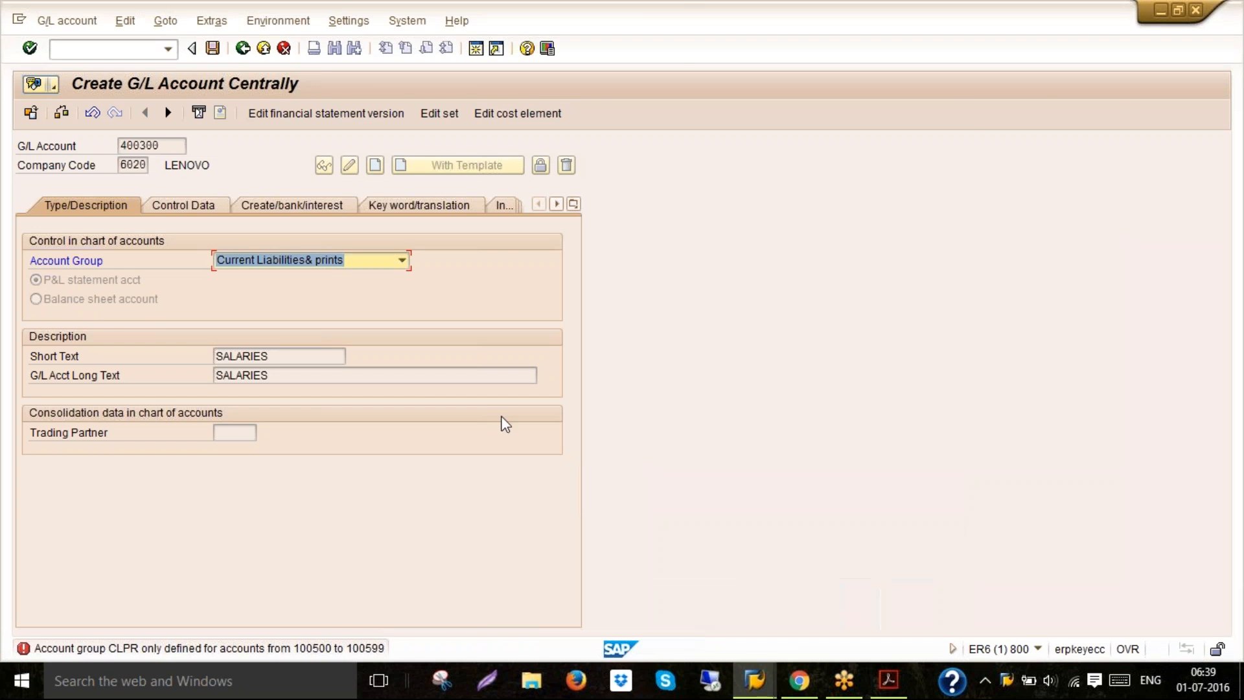
Set the account group to Administration cost and save G/L account 400300
{"action": "left_click", "coordinate": [403, 262]}
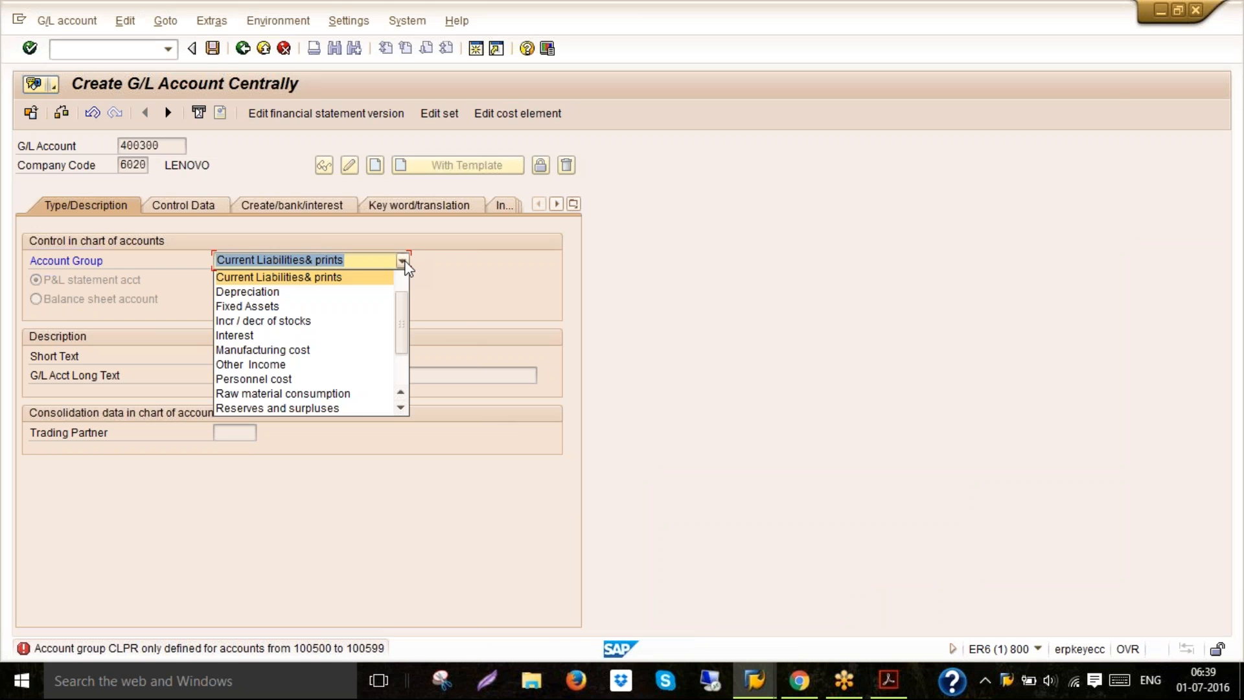
{"action": "scroll", "coordinate": [403, 274], "scroll_direction": "up", "scroll_amount": 3}
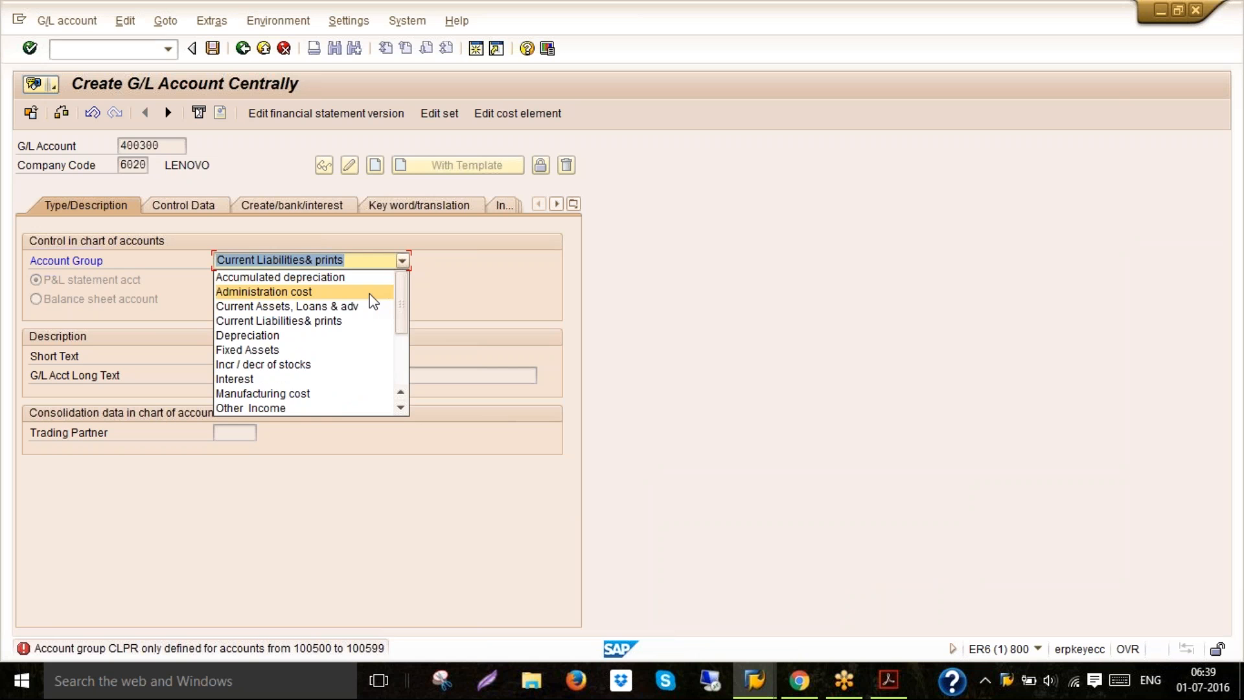
{"action": "left_click", "coordinate": [371, 294]}
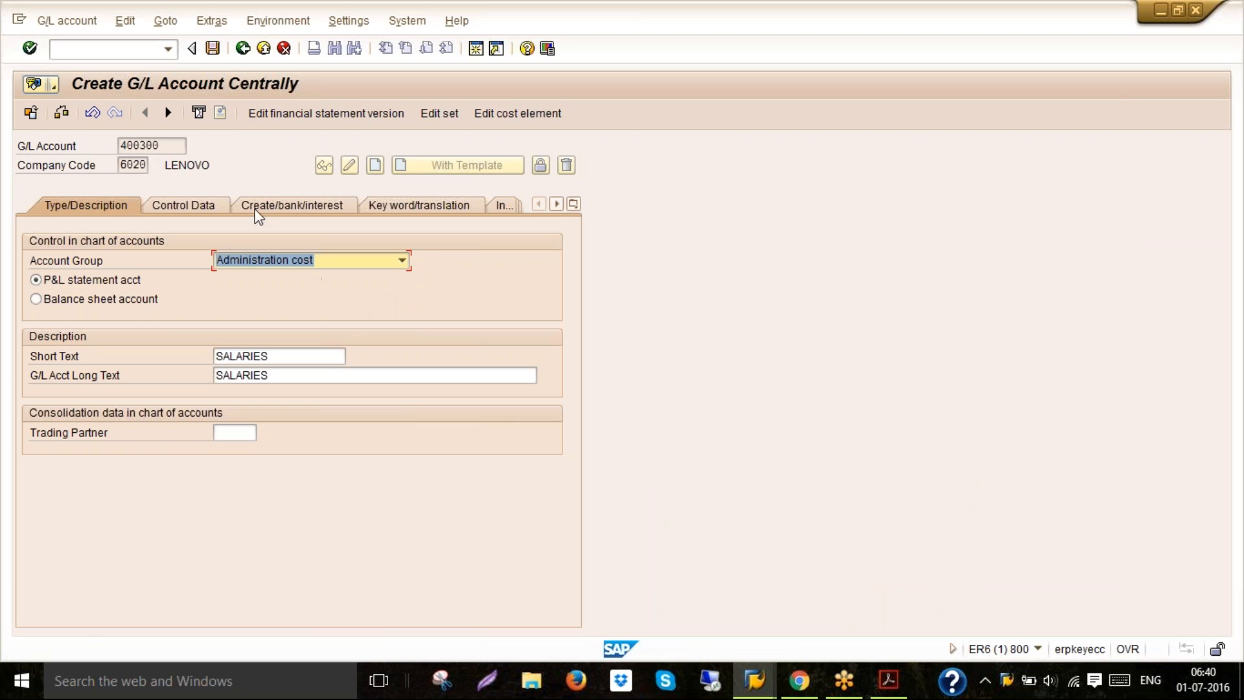
{"action": "left_click", "coordinate": [212, 49]}
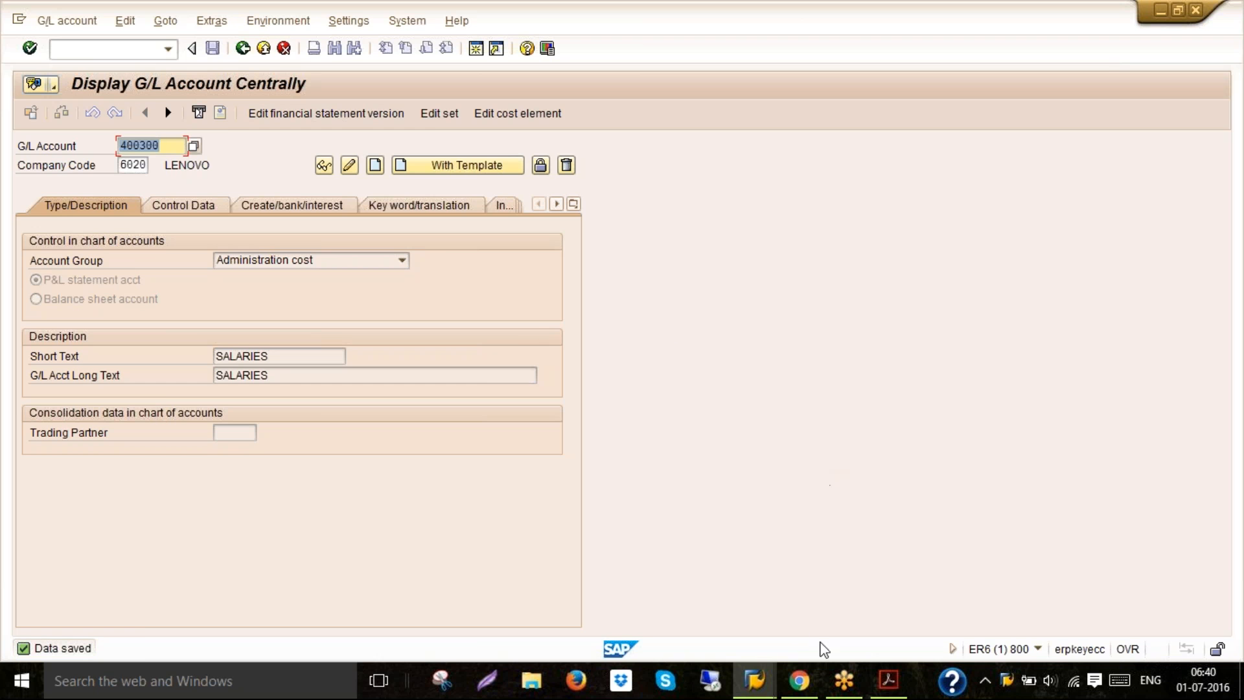
Read the rest of the Rent account instructions and the chart of accounts display step in the PDF guide
{"action": "left_click", "coordinate": [889, 679]}
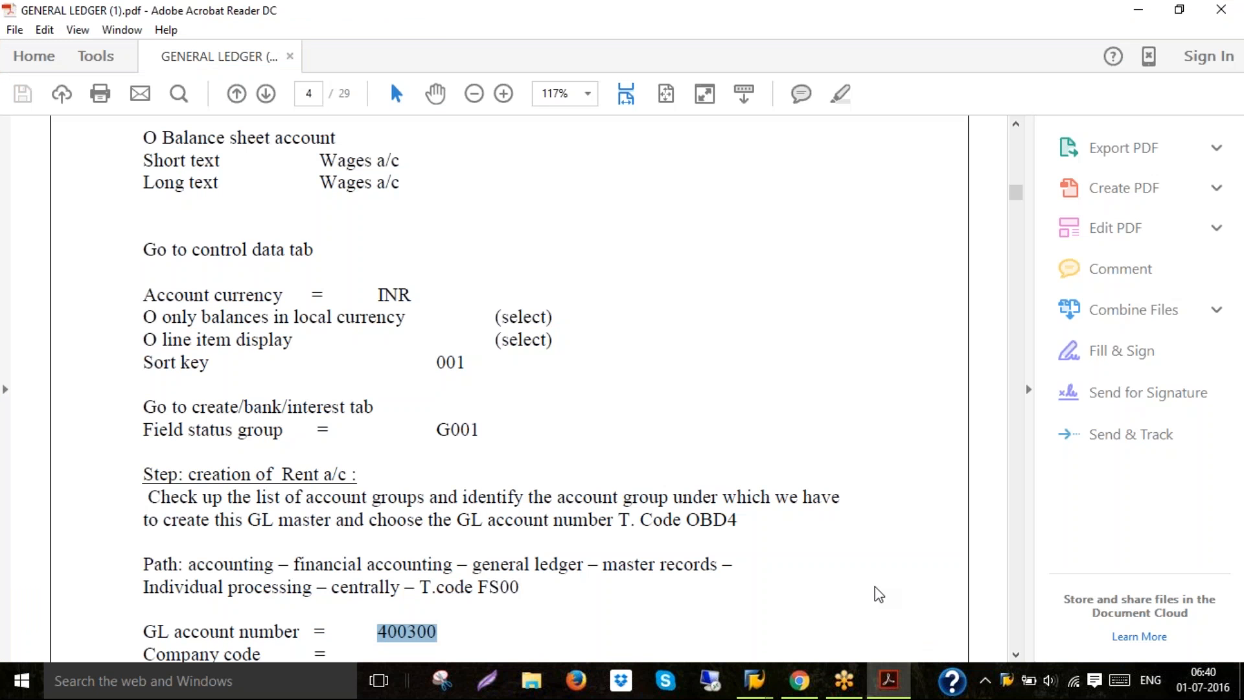
{"action": "left_click", "coordinate": [1016, 655]}
{"action": "scroll", "coordinate": [1016, 654], "scroll_direction": "down", "scroll_amount": 10}
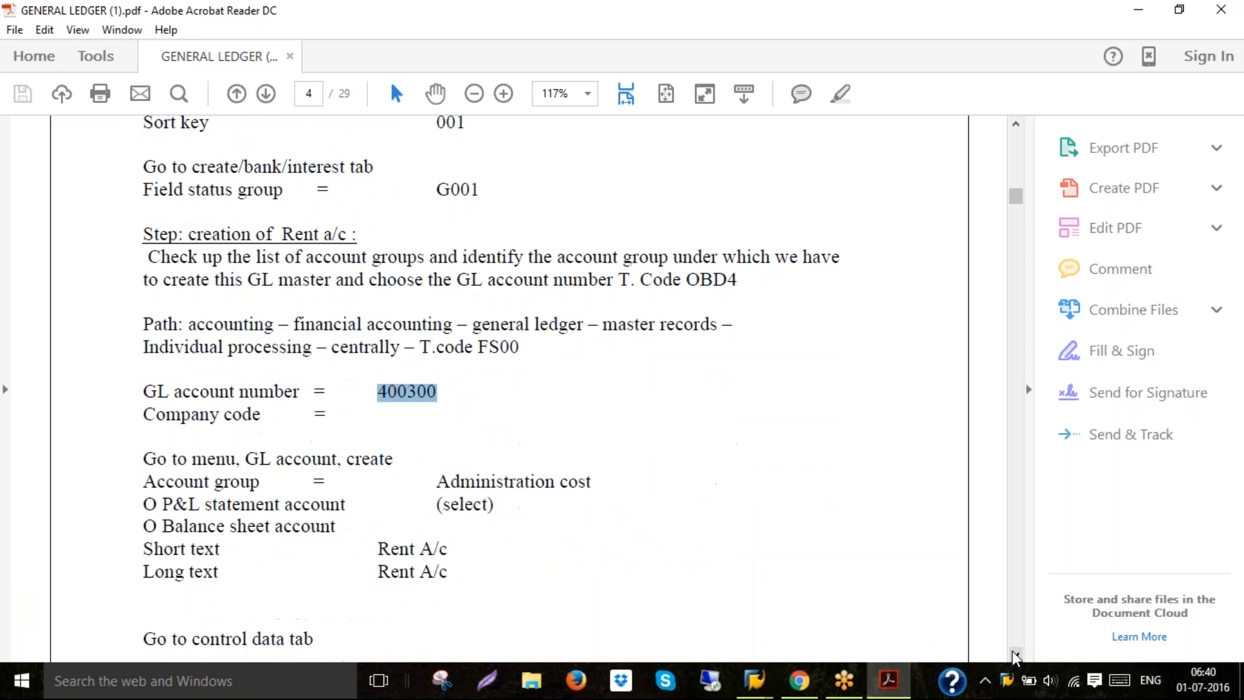
{"action": "scroll", "coordinate": [1016, 655], "scroll_direction": "down", "scroll_amount": 10}
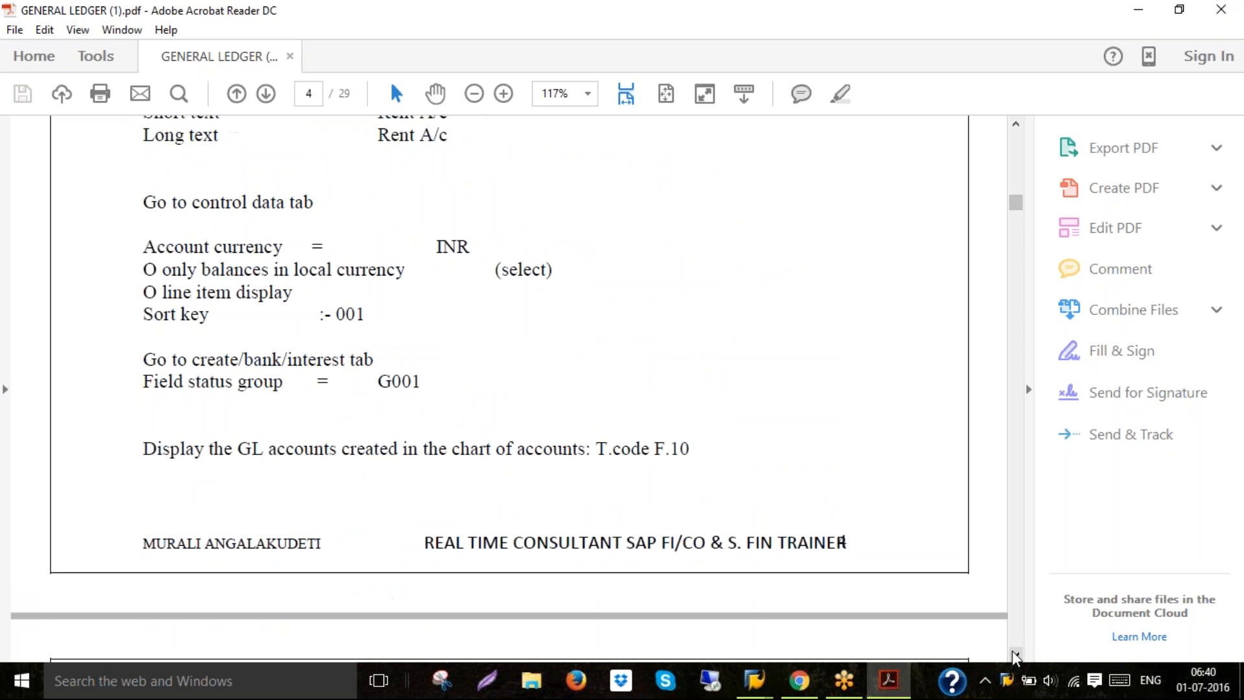
{"action": "scroll", "coordinate": [1015, 654], "scroll_direction": "down", "scroll_amount": 3}
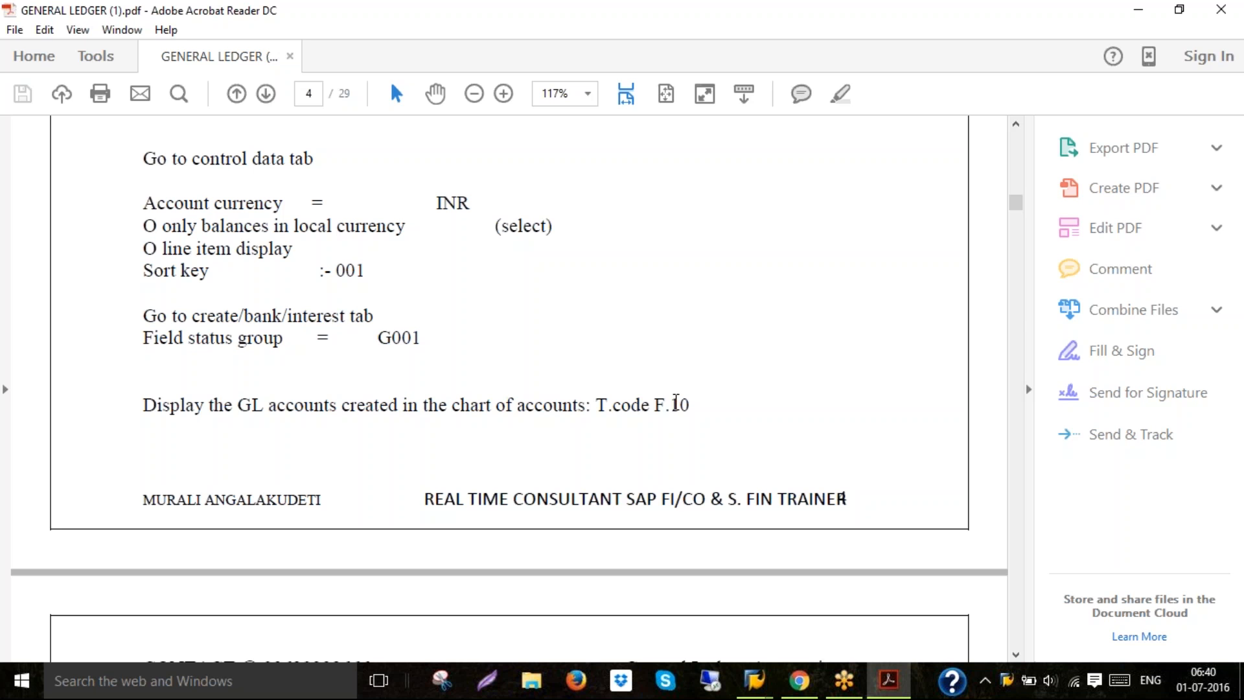
{"action": "left_click", "coordinate": [678, 403]}
Return to SAP and start transaction F.10 to display the chart of accounts
{"action": "mouse_move", "coordinate": [755, 681]}
{"action": "left_click", "coordinate": [698, 630]}
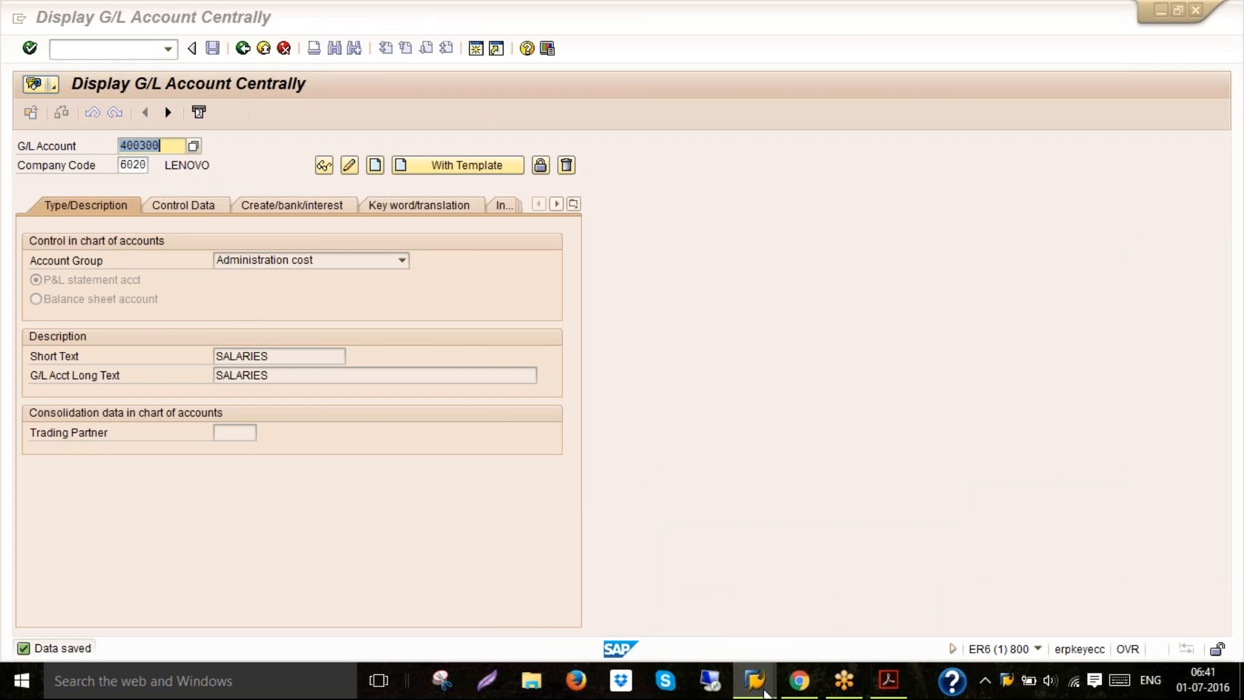
{"action": "mouse_move", "coordinate": [755, 680]}
{"action": "left_click", "coordinate": [936, 543]}
{"action": "left_click", "coordinate": [814, 612]}
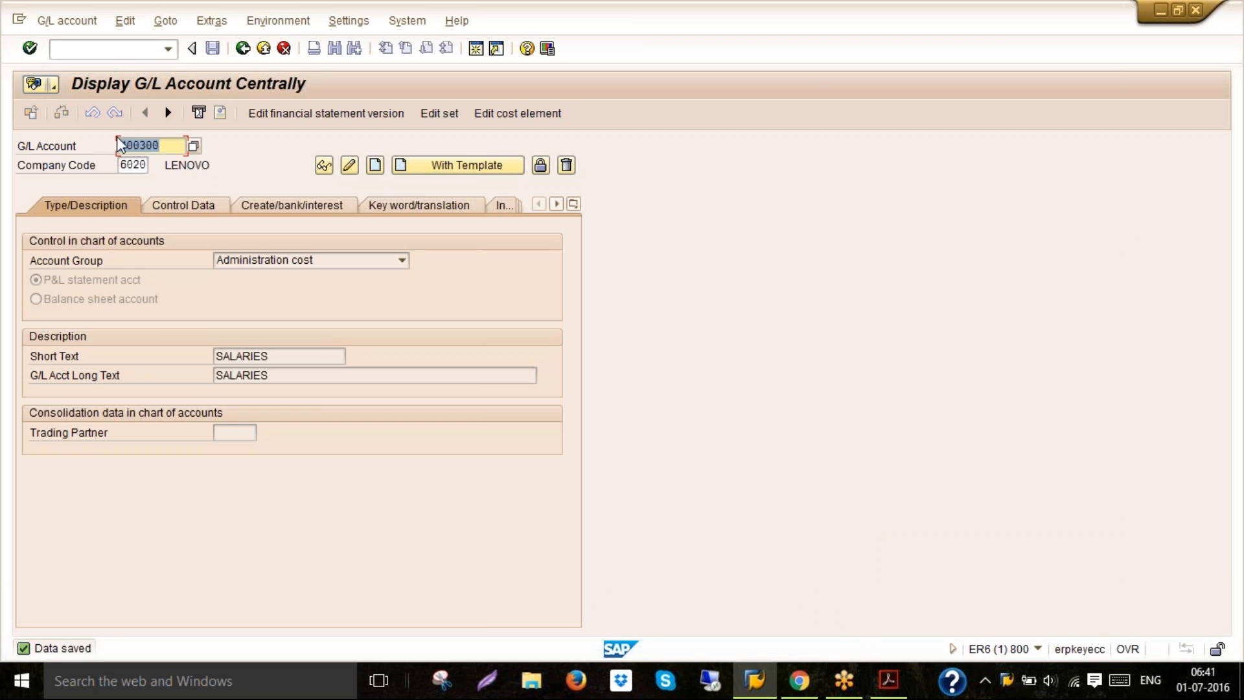
{"action": "left_click", "coordinate": [116, 48]}
{"action": "type", "text": "/NF.10"}
{"action": "key", "text": "Return"}
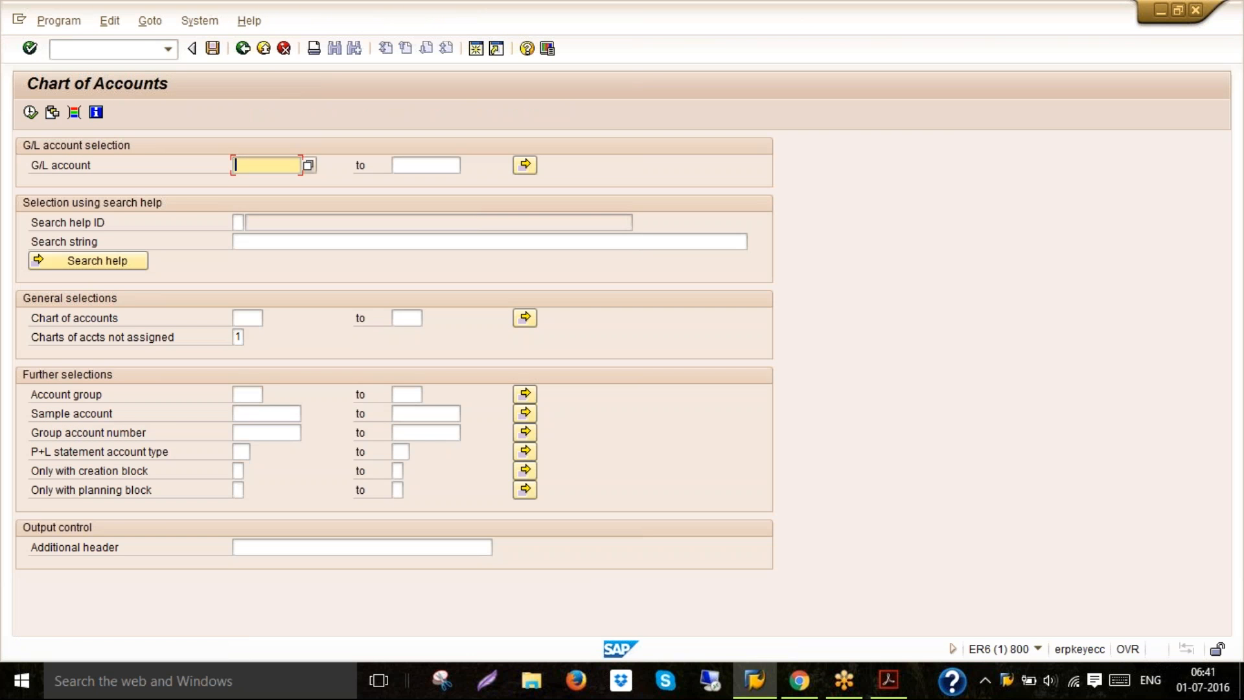
List G/L accounts 1 to 9999999 for chart of accounts 6020
{"action": "type", "text": "1"}
{"action": "key", "text": "Tab"}
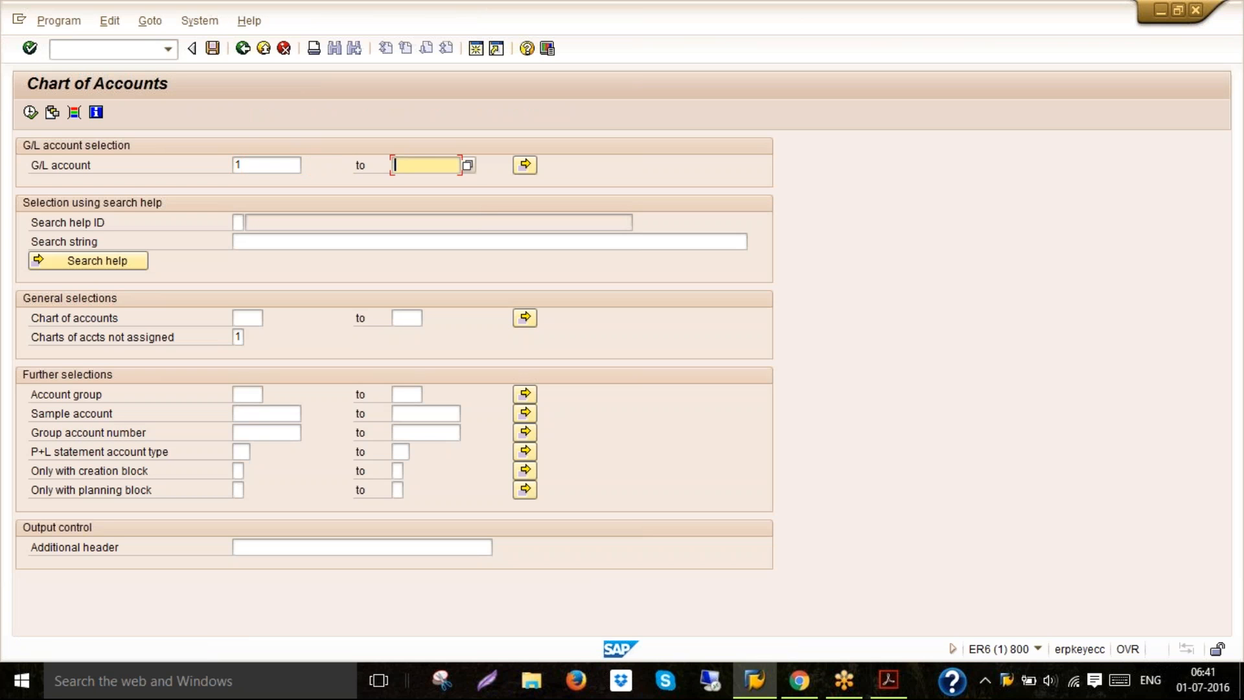
{"action": "type", "text": "999"}
{"action": "key", "text": "Down"}
{"action": "key", "text": "Return"}
{"action": "left_click", "coordinate": [244, 318]}
{"action": "type", "text": "6020"}
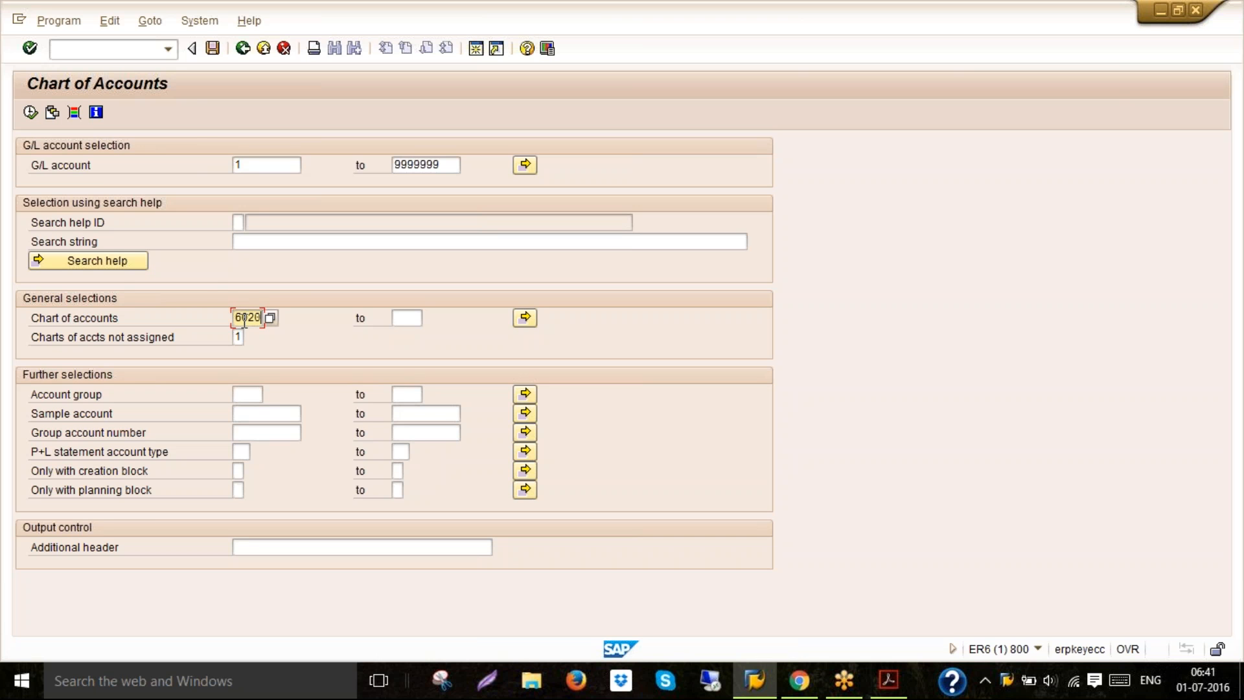
{"action": "left_click", "coordinate": [29, 113]}
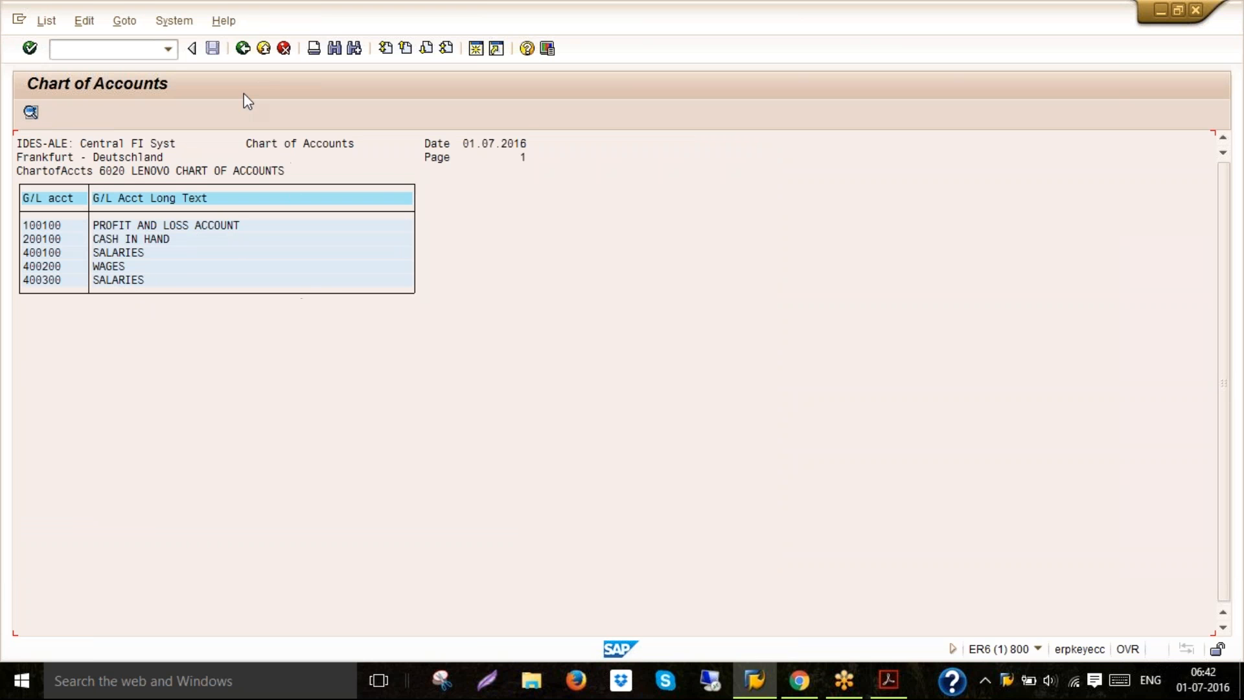
Return to the PDF guide and read the section on editing the G/L account master
{"action": "left_click", "coordinate": [265, 49]}
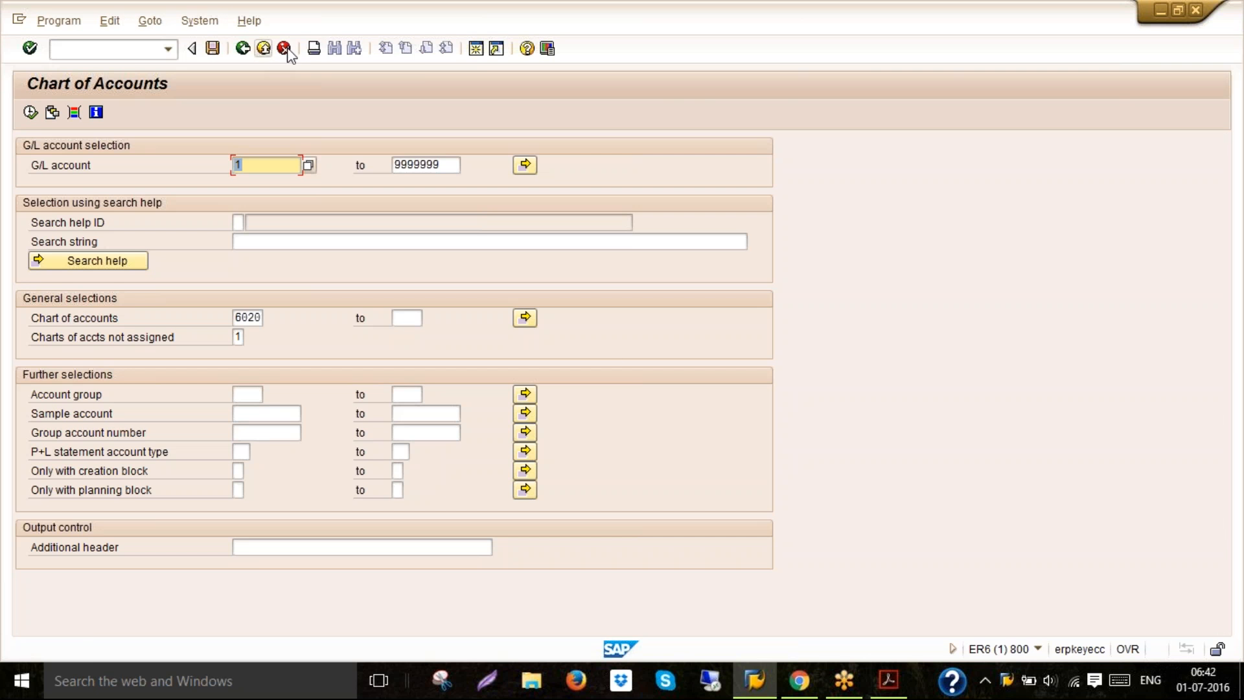
{"action": "left_click", "coordinate": [889, 692]}
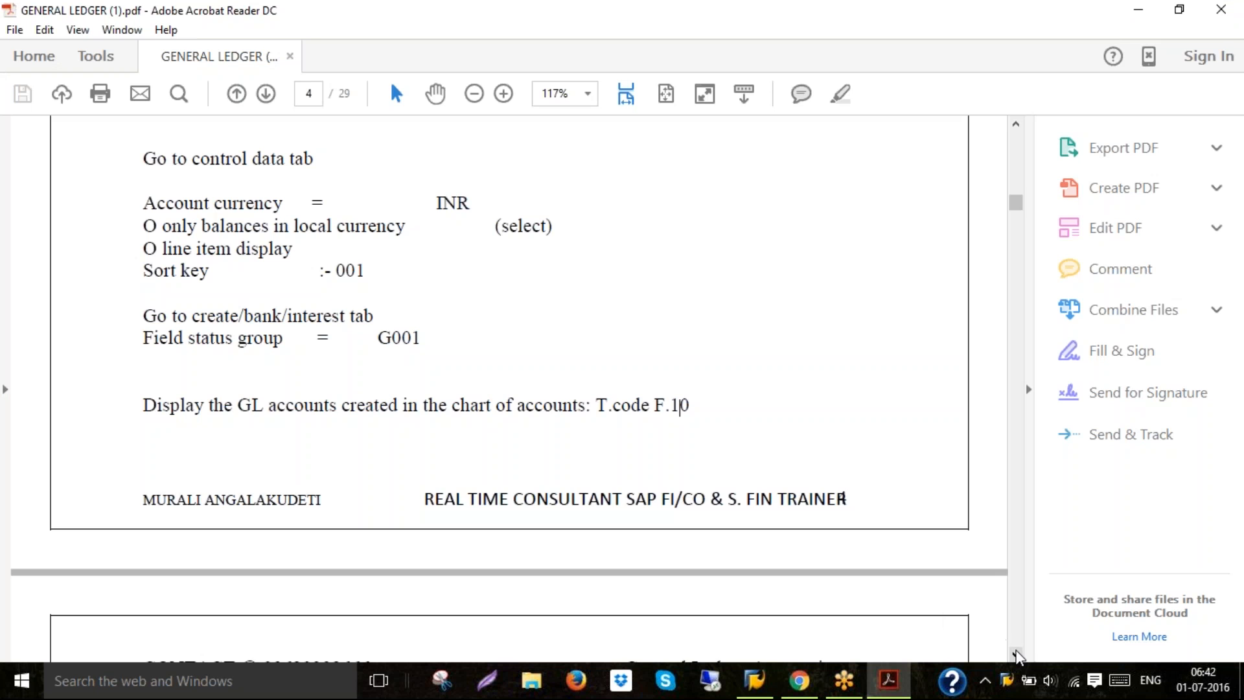
{"action": "left_click", "coordinate": [1016, 653]}
{"action": "left_click", "coordinate": [1016, 653]}
{"action": "left_click", "coordinate": [1016, 654]}
{"action": "left_click", "coordinate": [1016, 653]}
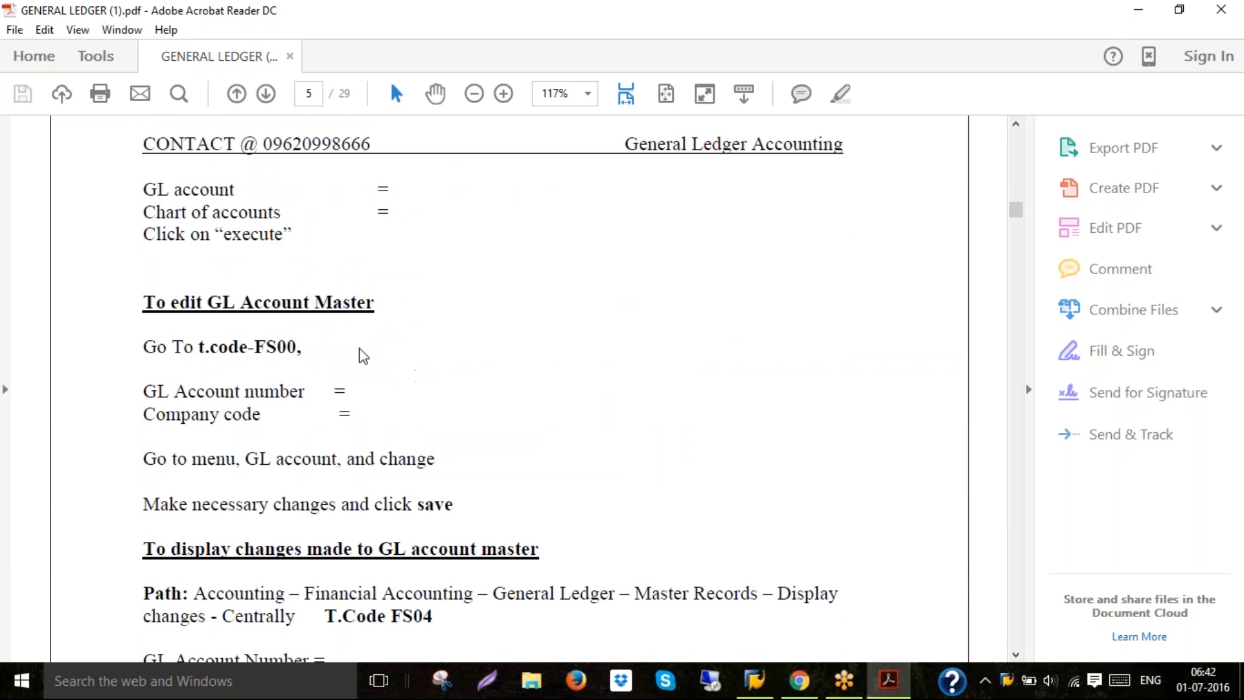
{"action": "triple_click", "coordinate": [253, 302]}
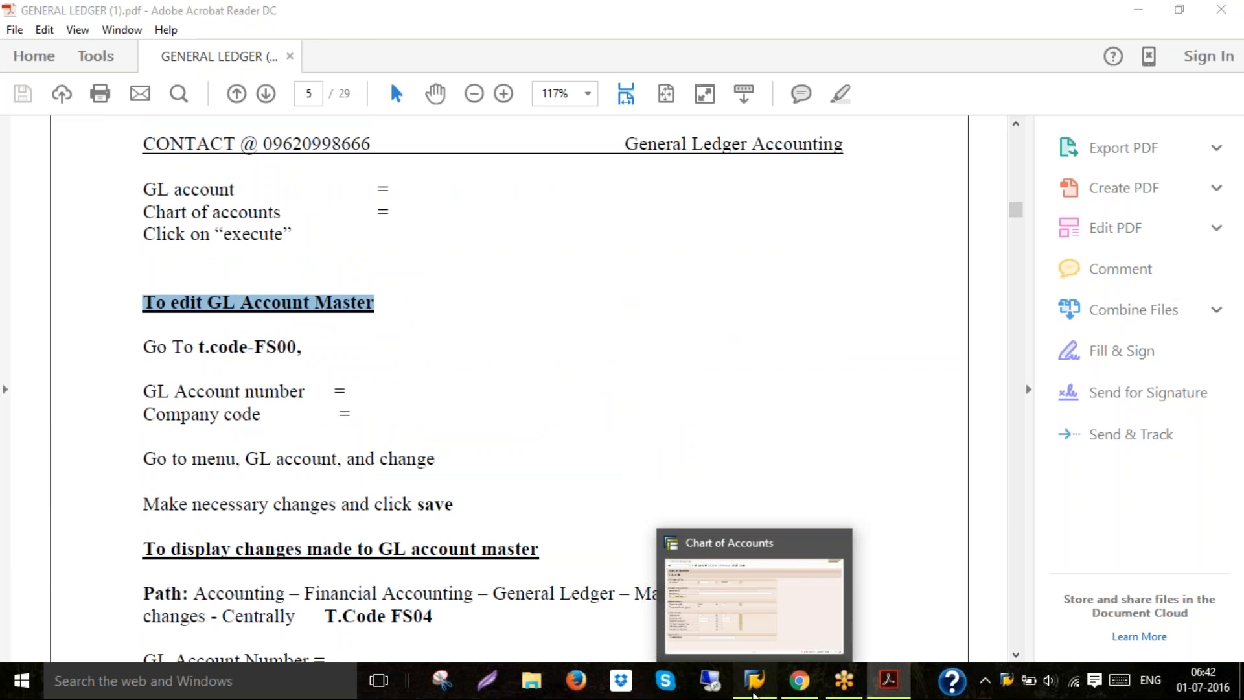
Leave the report and open G/L account 400300 of company code 6020 for display in FS00
{"action": "left_click", "coordinate": [754, 690]}
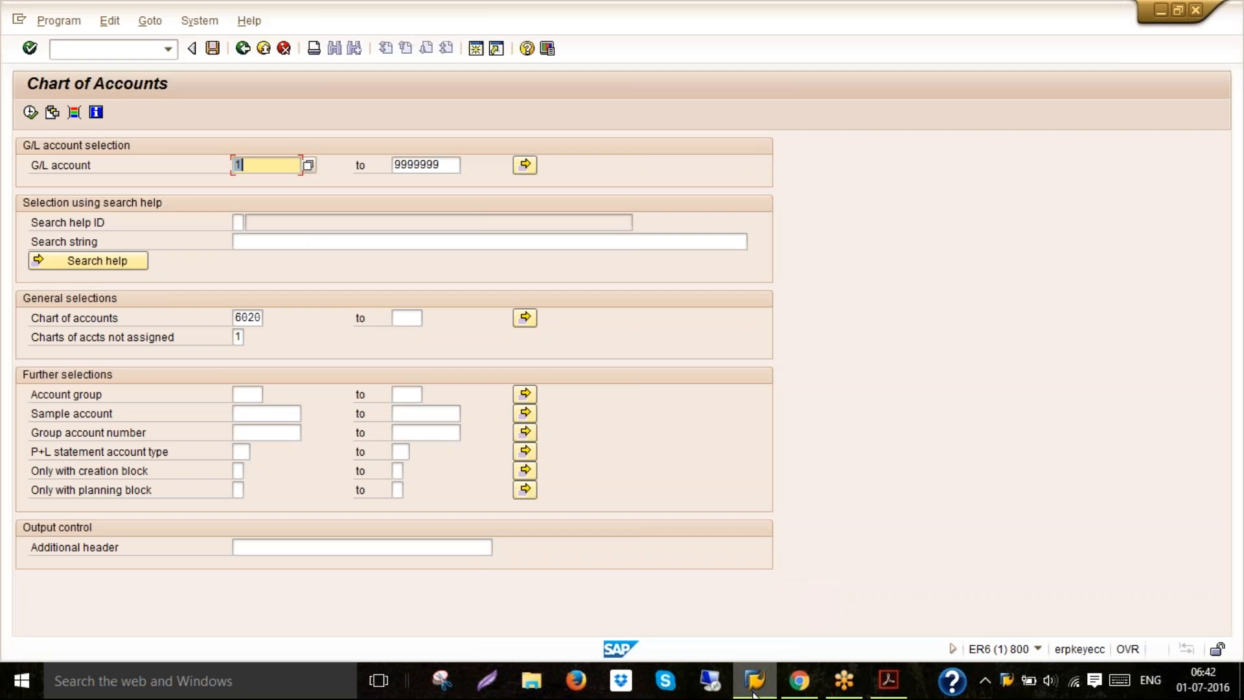
{"action": "left_click", "coordinate": [264, 49]}
{"action": "left_click", "coordinate": [263, 50]}
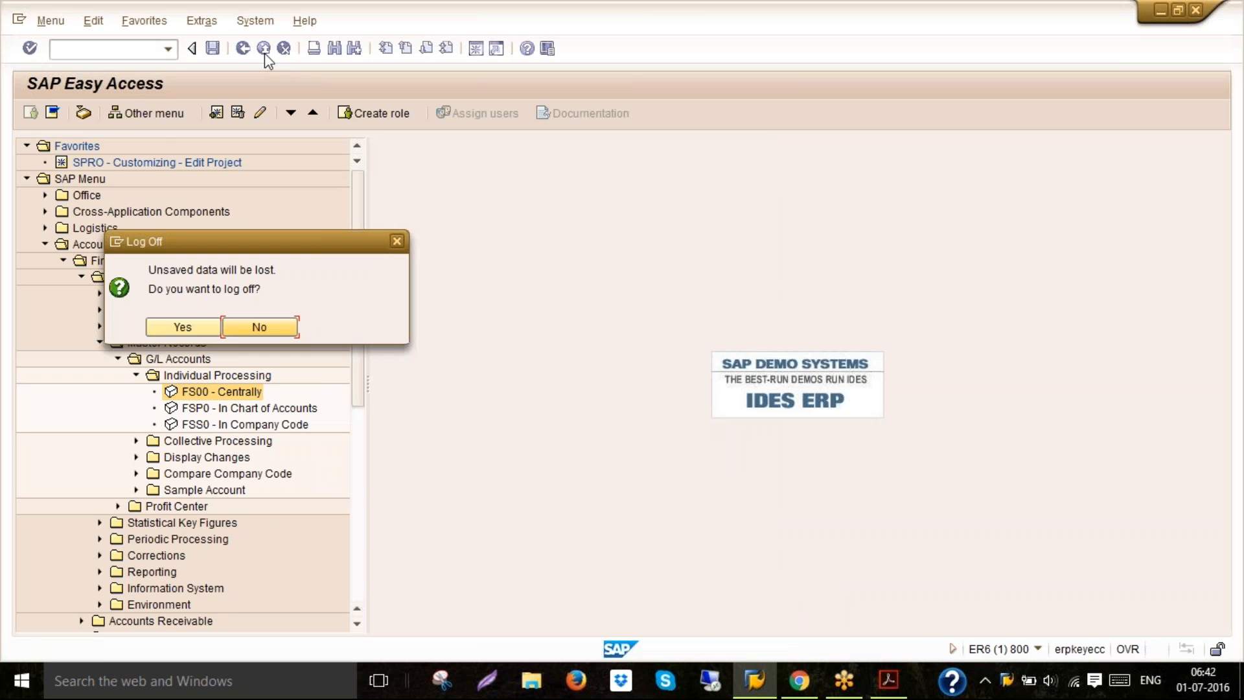
{"action": "left_click", "coordinate": [238, 329]}
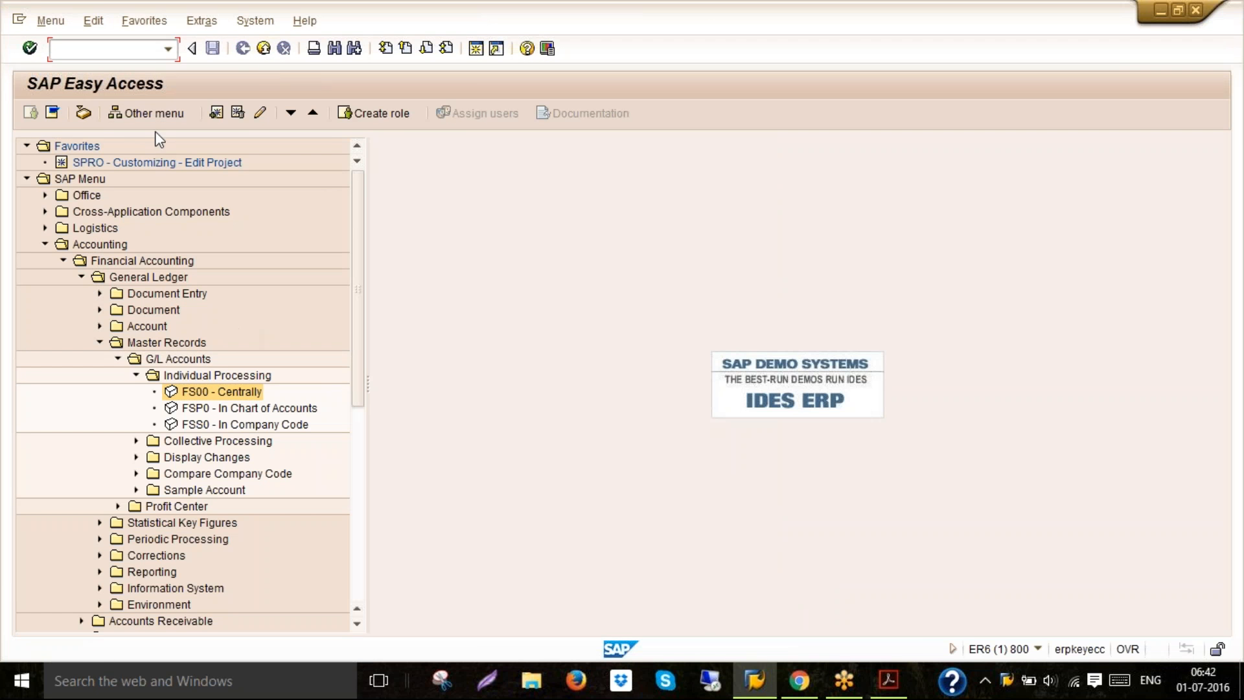
{"action": "left_click", "coordinate": [167, 51]}
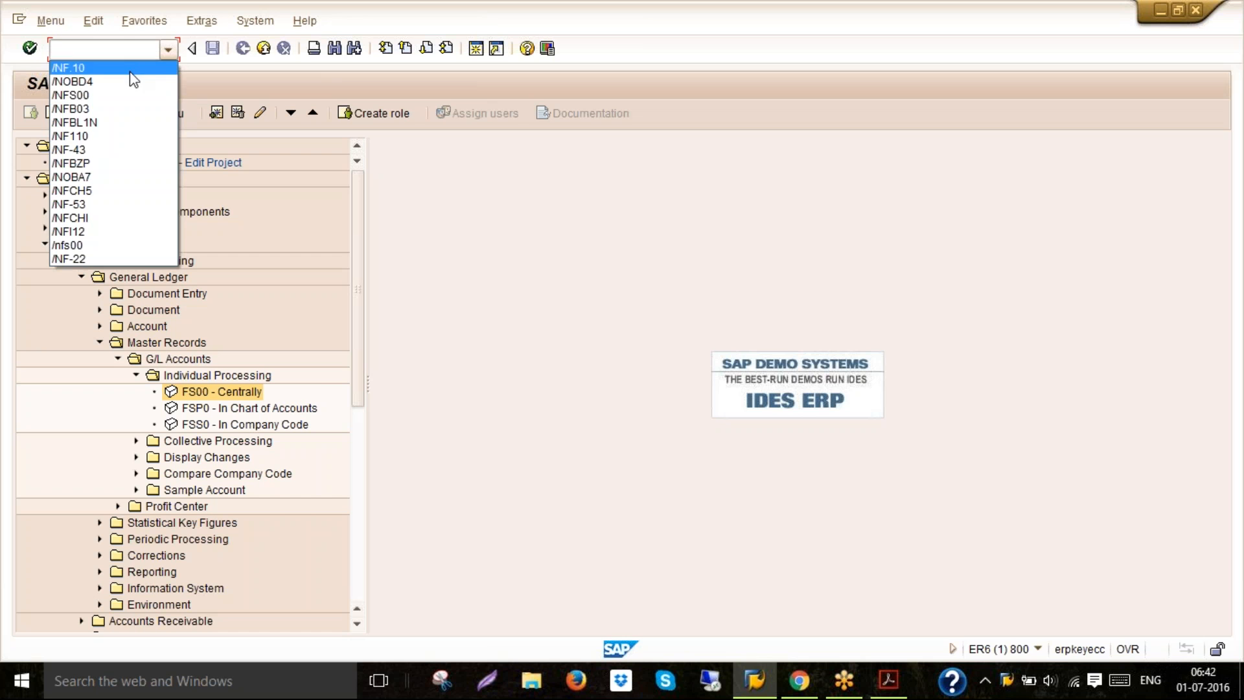
{"action": "left_click", "coordinate": [133, 95]}
{"action": "key", "text": "Return"}
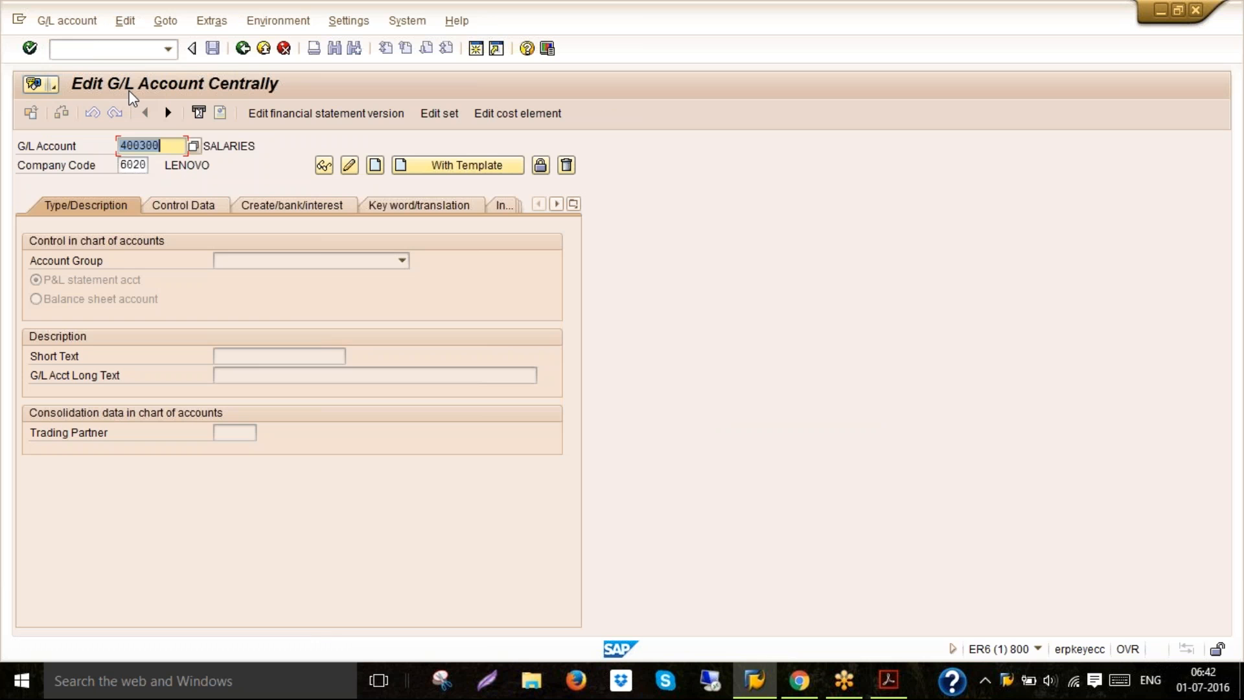
{"action": "left_click", "coordinate": [324, 166]}
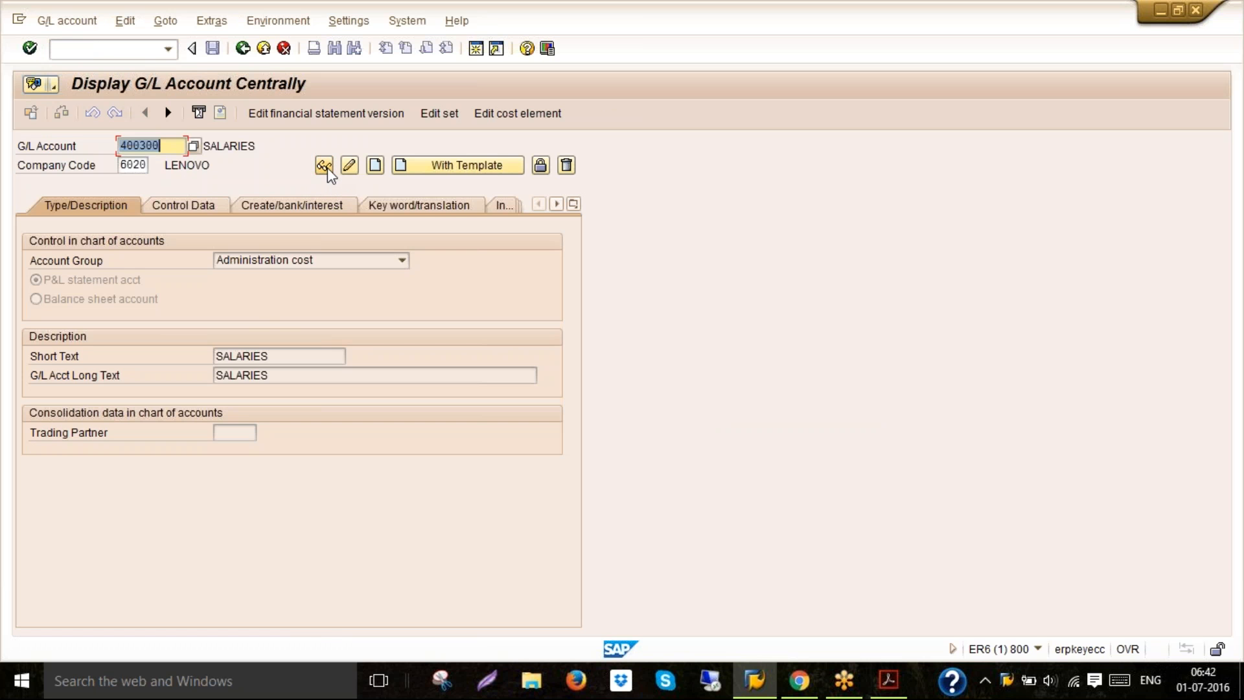
Switch G/L account 400300 to change mode, append " - HO" to its short and long text, and save
{"action": "left_click", "coordinate": [287, 362]}
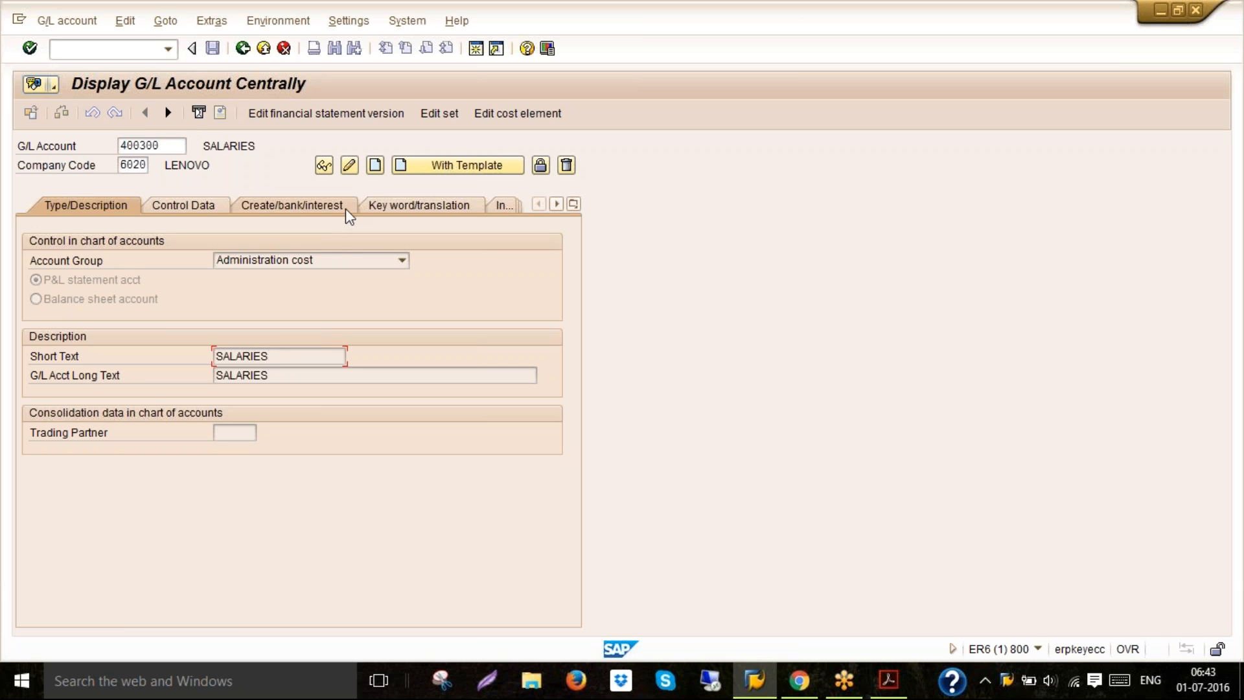
{"action": "left_click", "coordinate": [350, 166]}
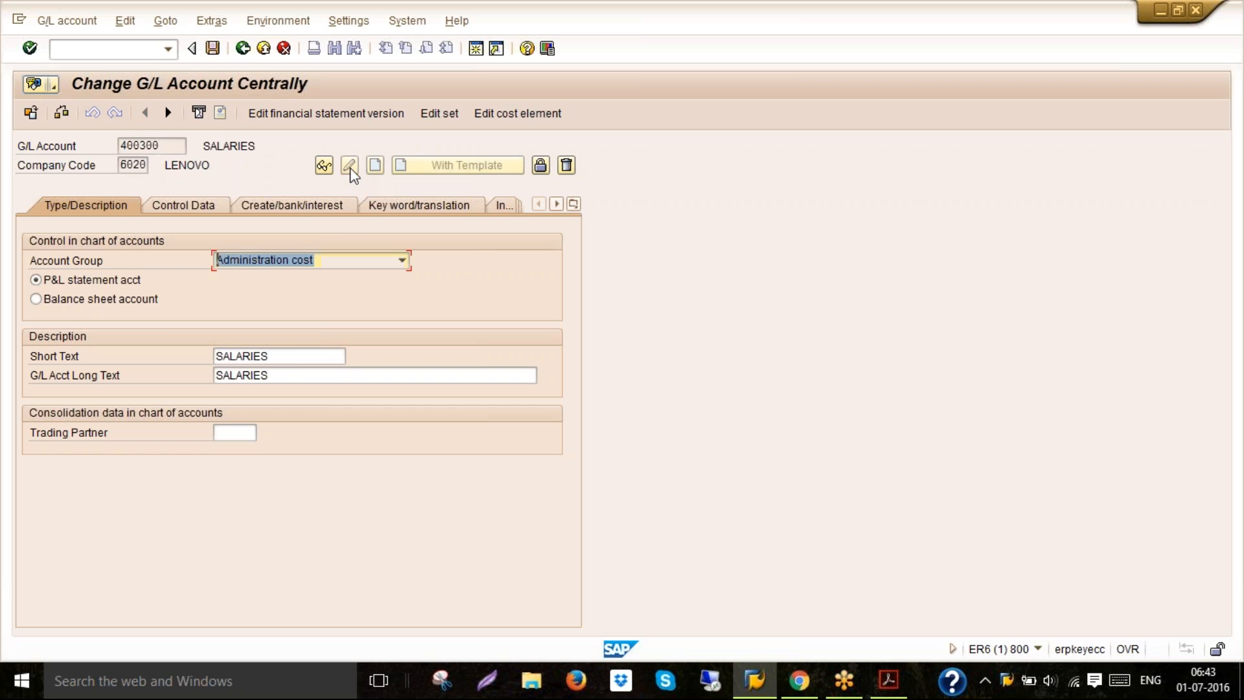
{"action": "left_click", "coordinate": [302, 357]}
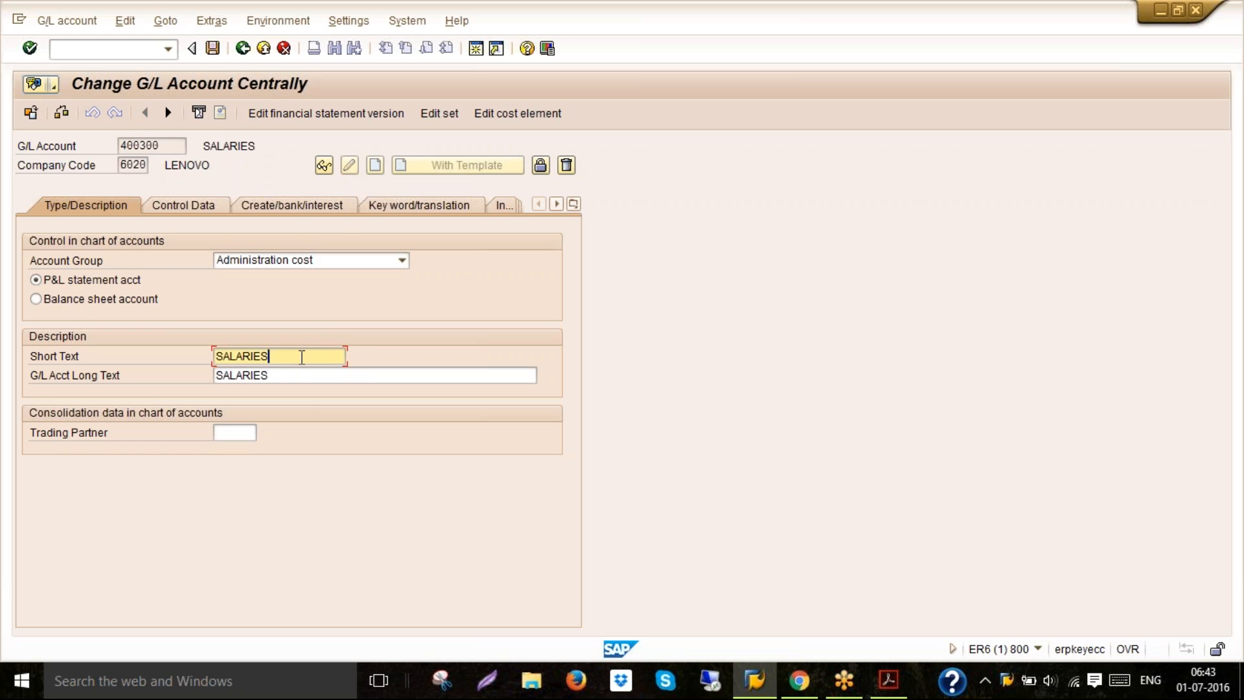
{"action": "type", "text": "- HO"}
{"action": "key", "text": "Tab"}
{"action": "key", "text": "End"}
{"action": "type", "text": "- "}
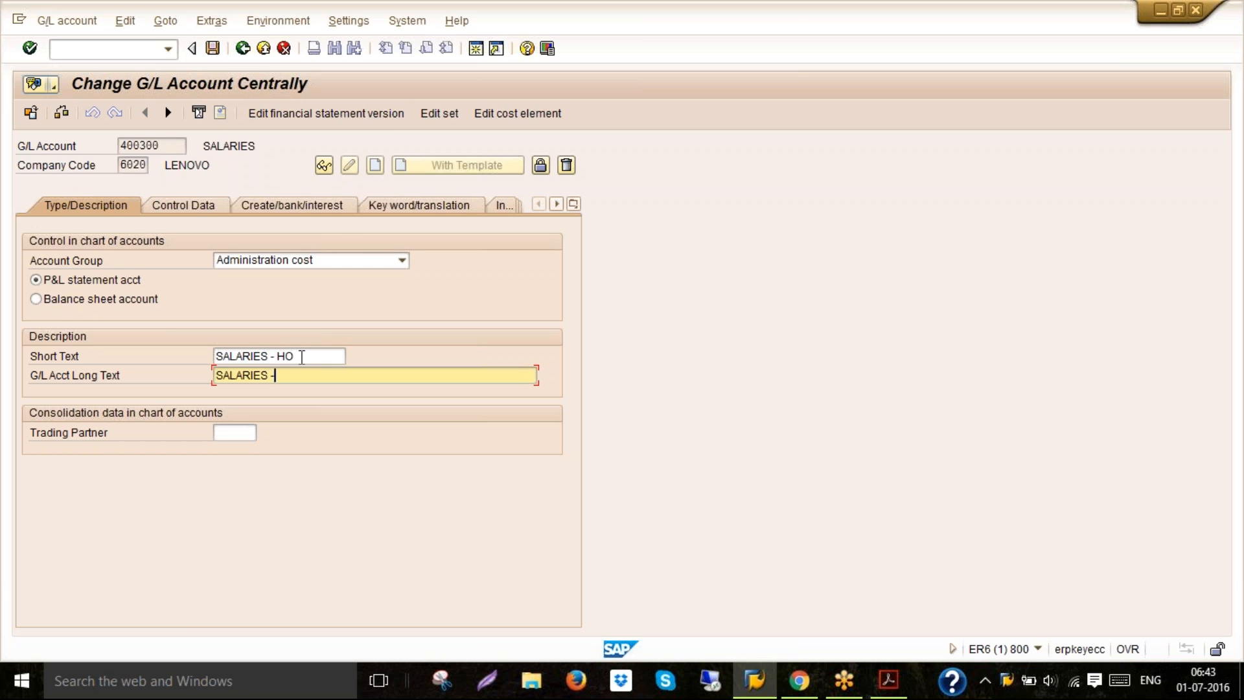
{"action": "type", "text": "HO"}
{"action": "key", "text": "Return"}
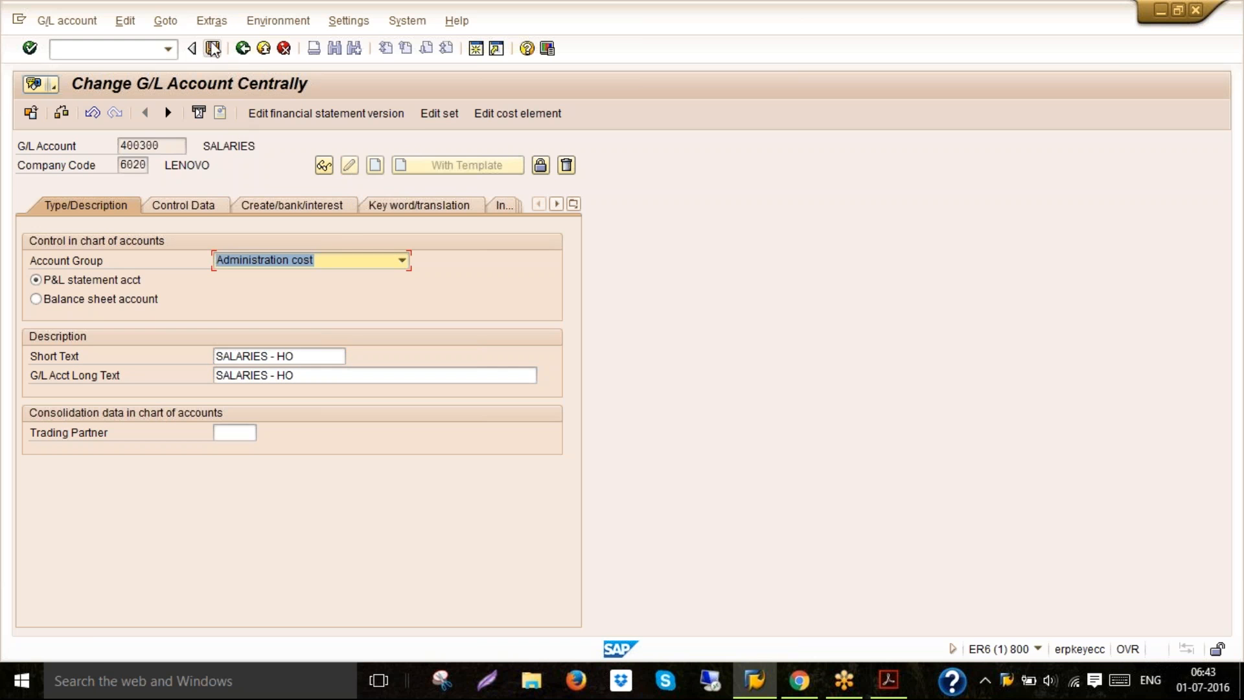
{"action": "left_click", "coordinate": [213, 49]}
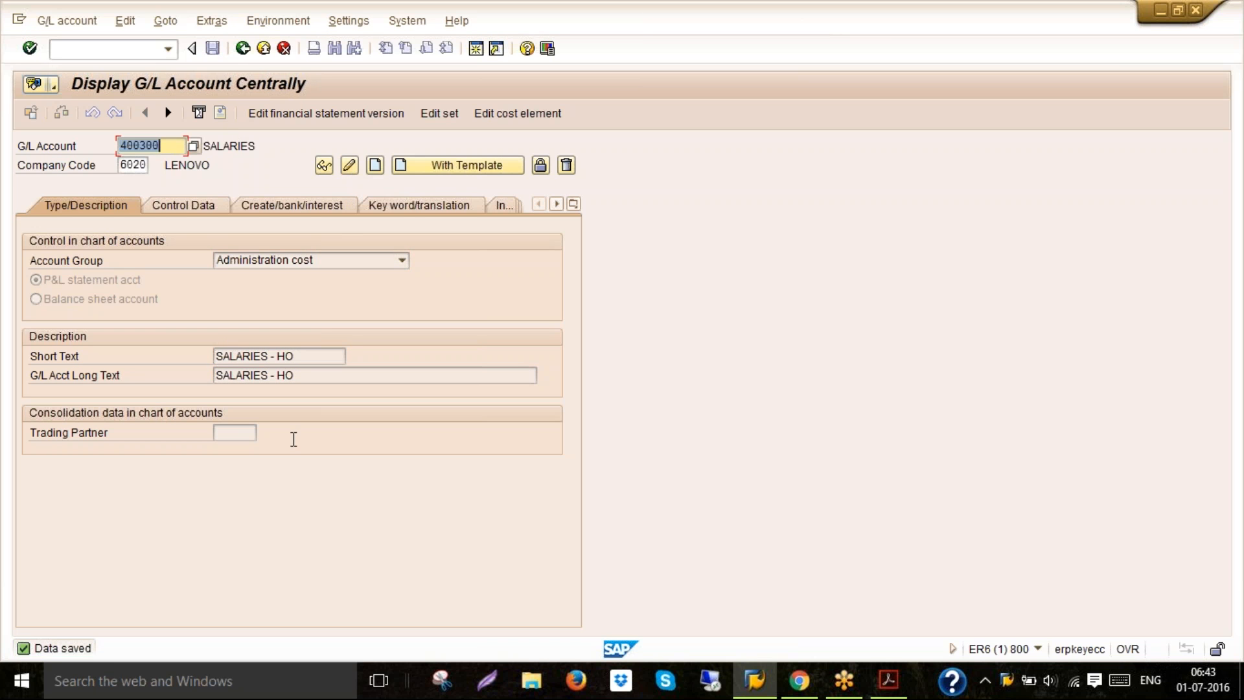
Return to the PDF guide and read the section on displaying changes made to the G/L account master
{"action": "left_click", "coordinate": [303, 356]}
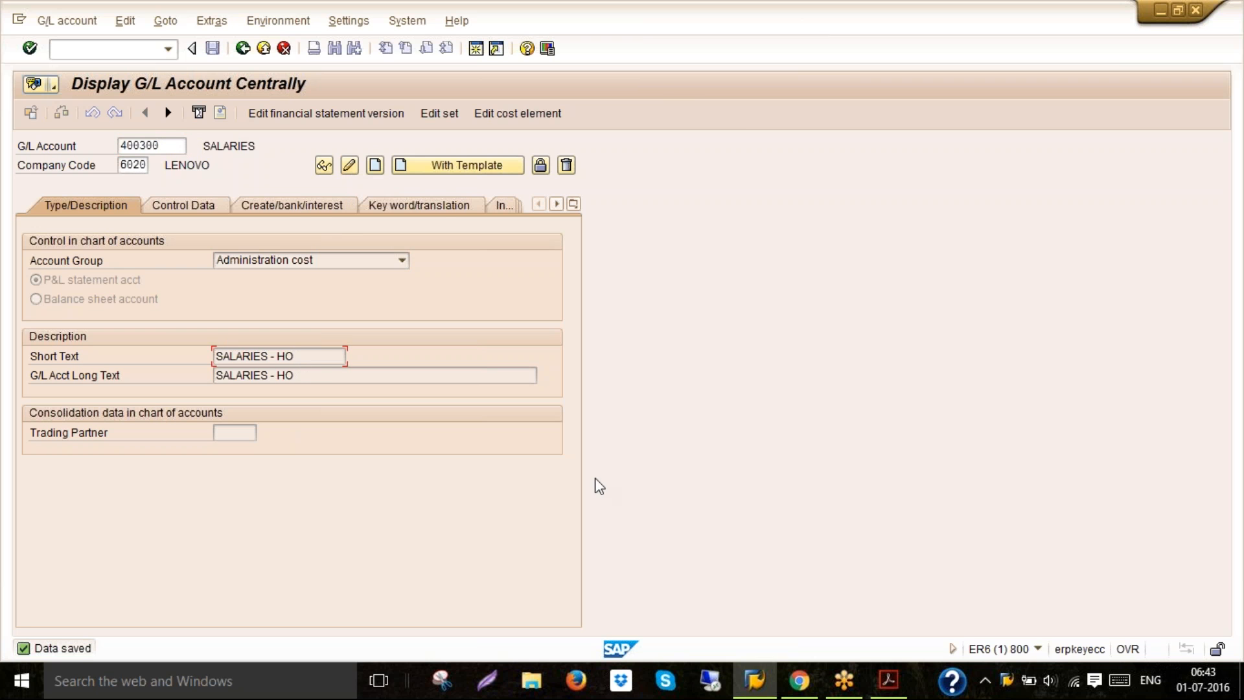
{"action": "left_click", "coordinate": [889, 686]}
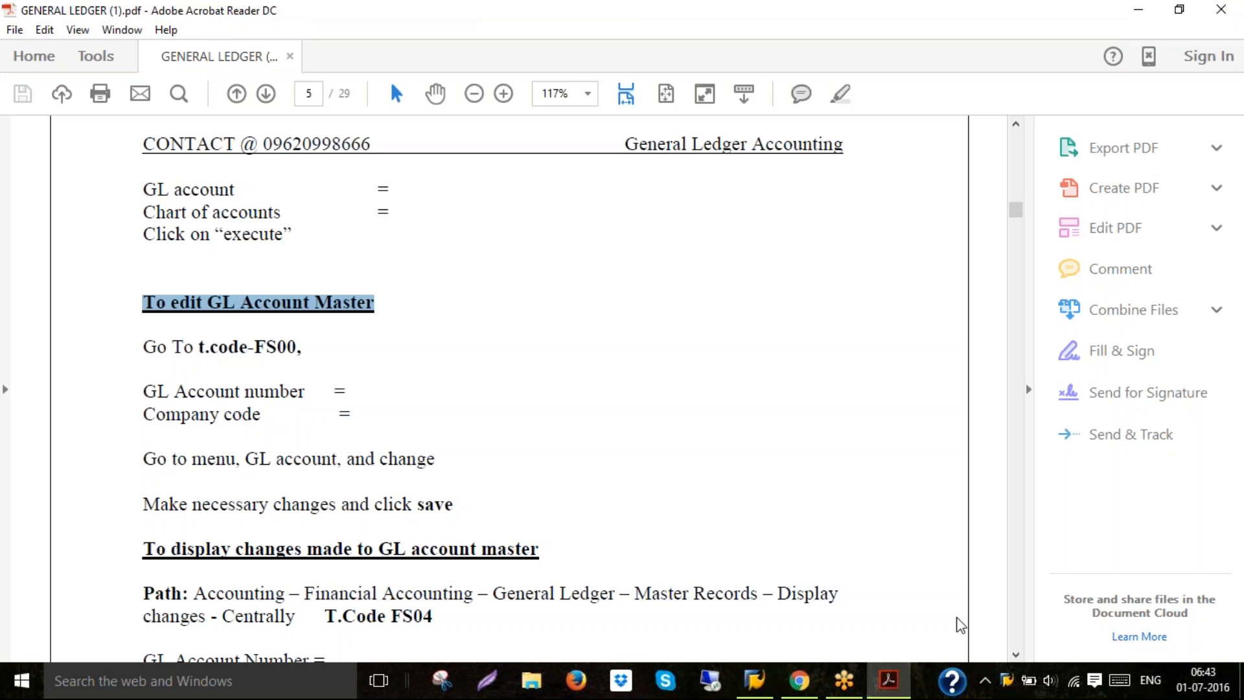
{"action": "left_click", "coordinate": [1016, 655]}
{"action": "left_click", "coordinate": [1015, 655]}
{"action": "left_click", "coordinate": [1016, 655]}
{"action": "left_click", "coordinate": [1015, 655]}
{"action": "left_click", "coordinate": [1016, 655]}
{"action": "left_click", "coordinate": [1016, 655]}
{"action": "left_click", "coordinate": [1016, 654]}
{"action": "left_click", "coordinate": [1016, 655]}
{"action": "left_click", "coordinate": [1015, 655]}
{"action": "left_click", "coordinate": [1016, 654]}
{"action": "left_click", "coordinate": [1016, 655]}
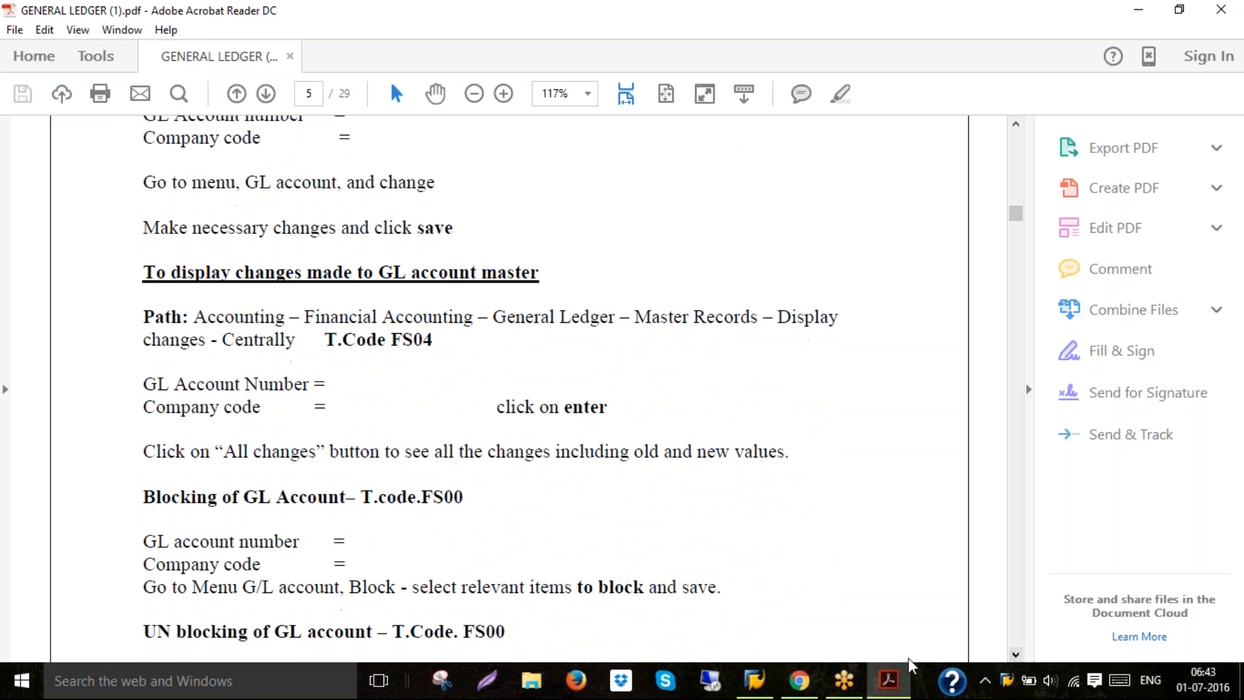
{"action": "mouse_move", "coordinate": [872, 664]}
Start transaction FS04 for account 400300 in company code 6020 and display the changes to the G/L Acct Long Text field
{"action": "left_click", "coordinate": [755, 680]}
{"action": "left_click", "coordinate": [112, 50]}
{"action": "type", "text": "/N"}
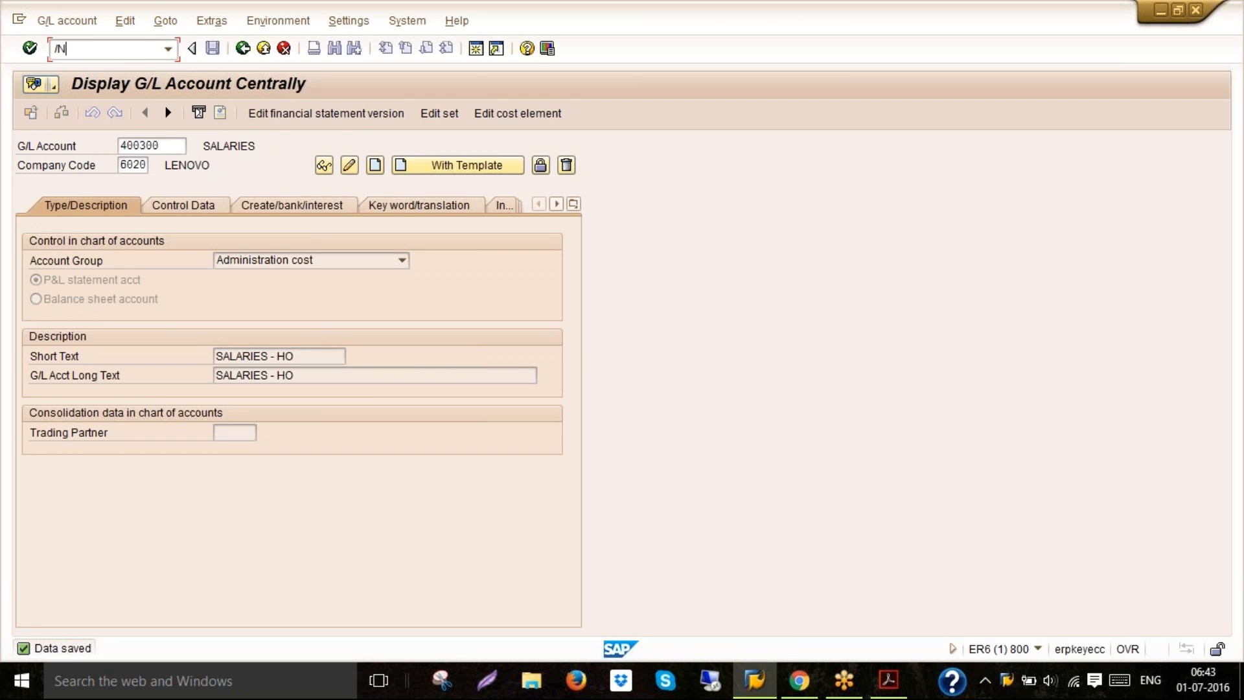
{"action": "type", "text": "FS04"}
{"action": "key", "text": "Return"}
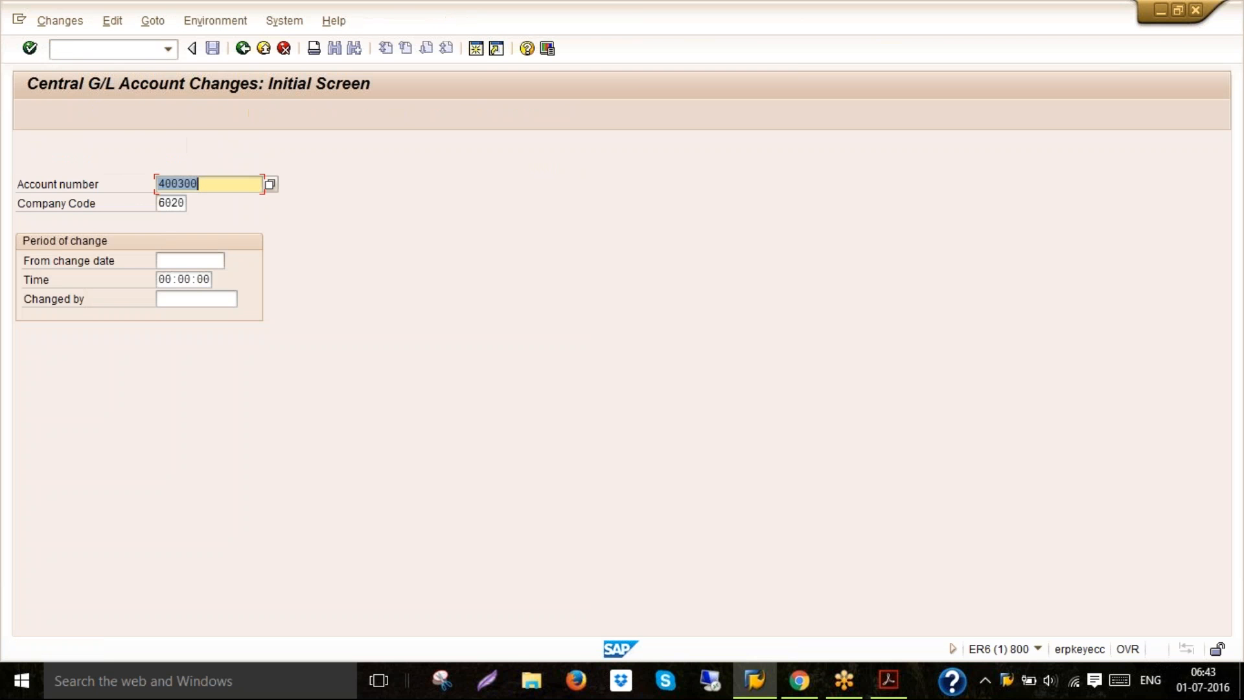
{"action": "left_click", "coordinate": [213, 186]}
{"action": "key", "text": "Return"}
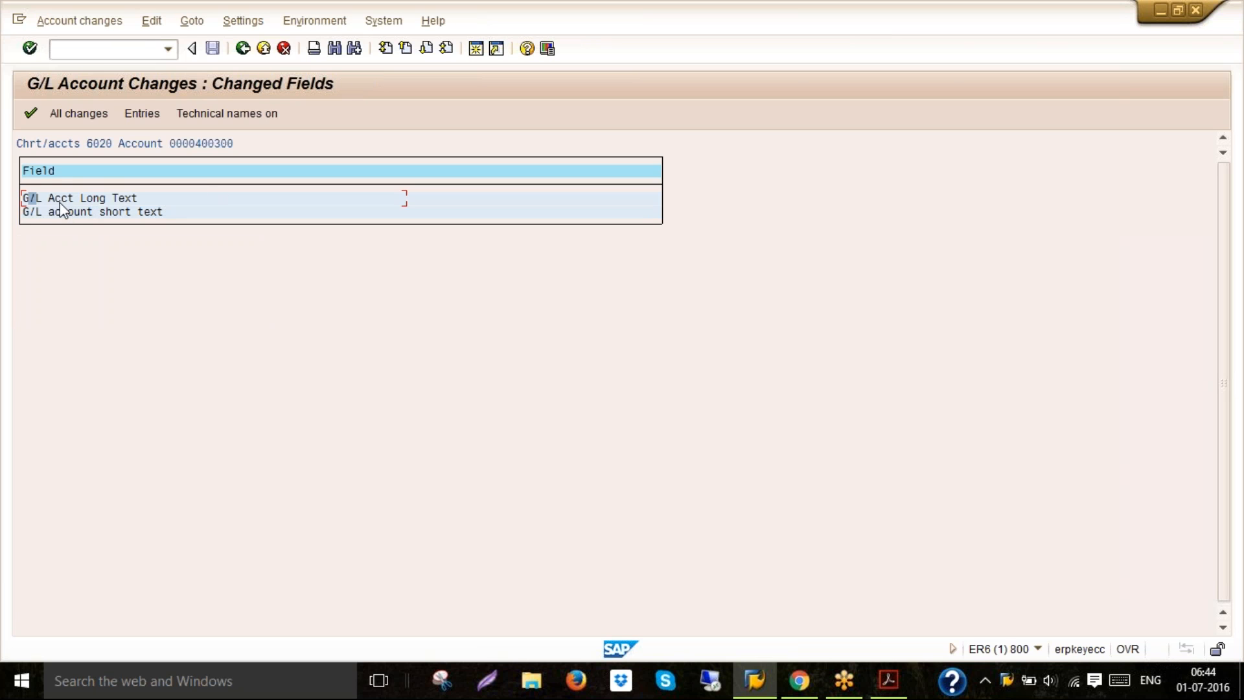
{"action": "double_click", "coordinate": [131, 203]}
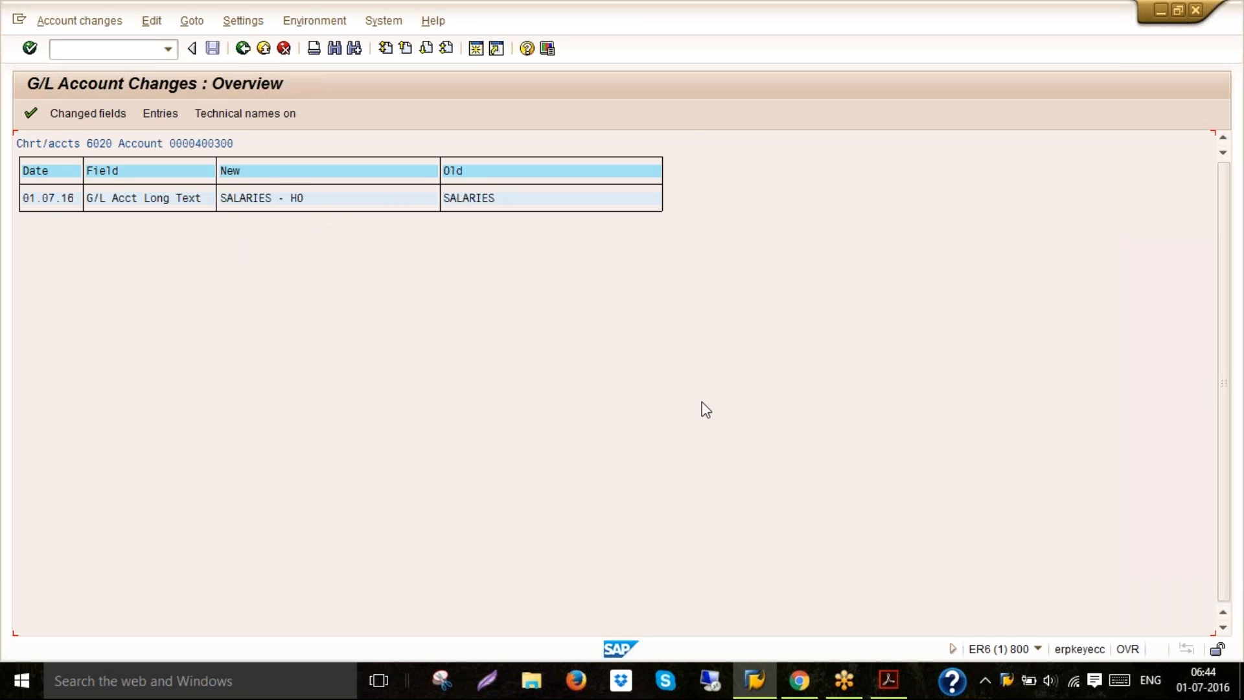
Return to the PDF guide and read the sections on blocking and unblocking G/L accounts
{"action": "left_click", "coordinate": [898, 693]}
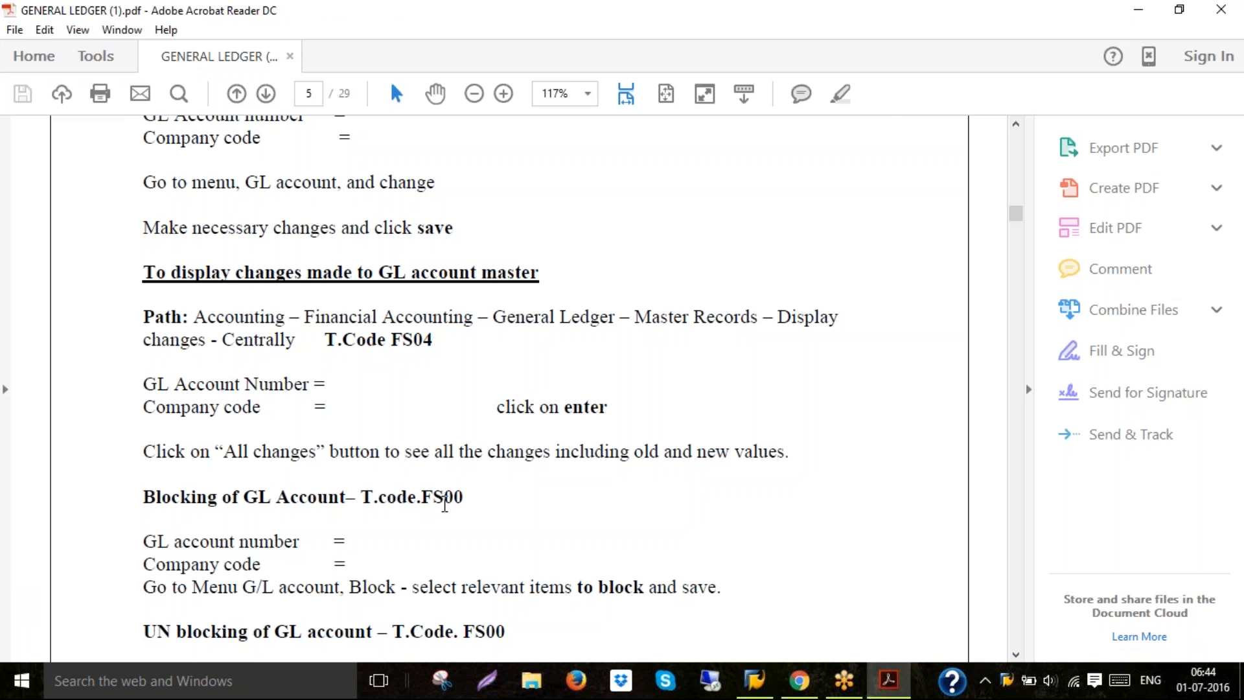
{"action": "triple_click", "coordinate": [445, 499]}
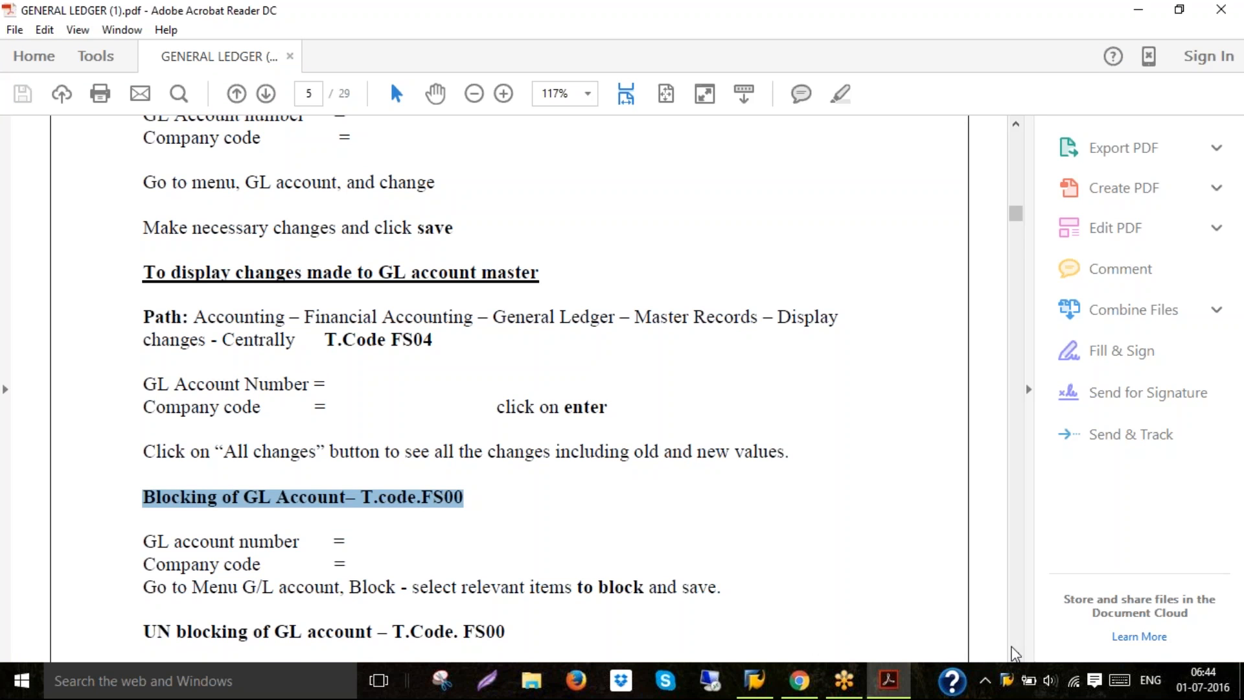
{"action": "left_click_drag", "start_coordinate": [1016, 656], "coordinate": [1015, 655]}
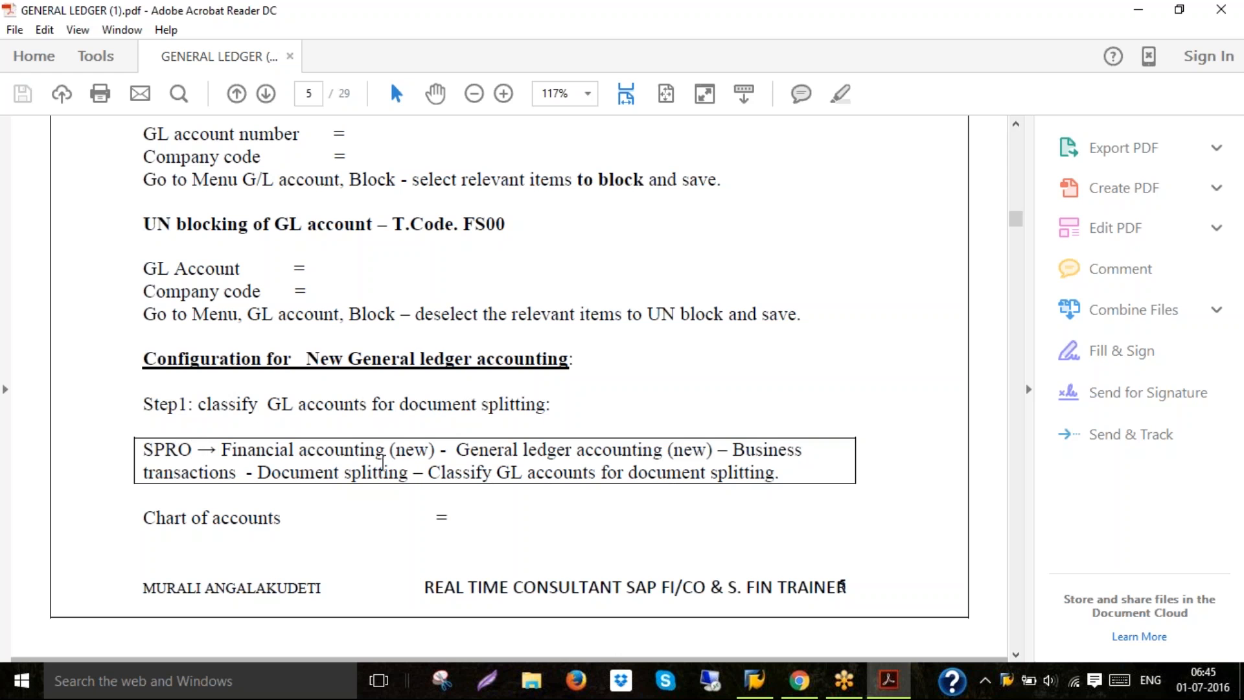
Return to SAP and leave the G/L account change overview for the SAP Easy Access menu
{"action": "left_click", "coordinate": [755, 681]}
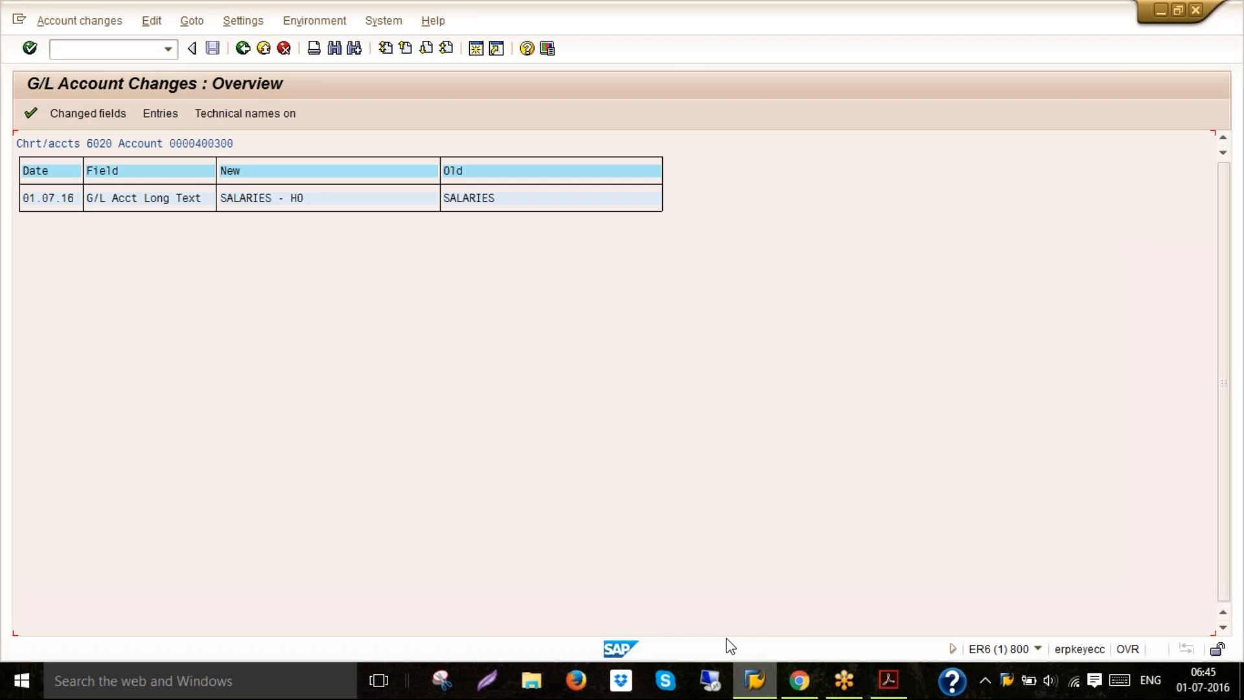
{"action": "left_click", "coordinate": [264, 57]}
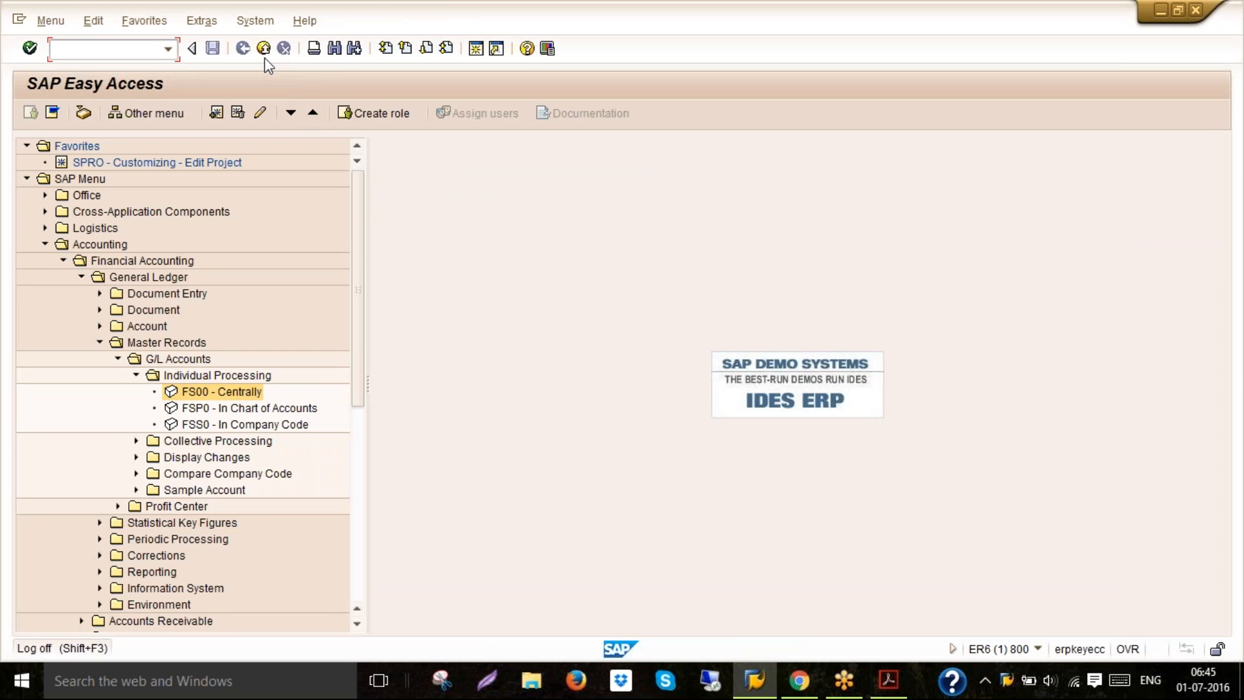
{"action": "left_click", "coordinate": [264, 57]}
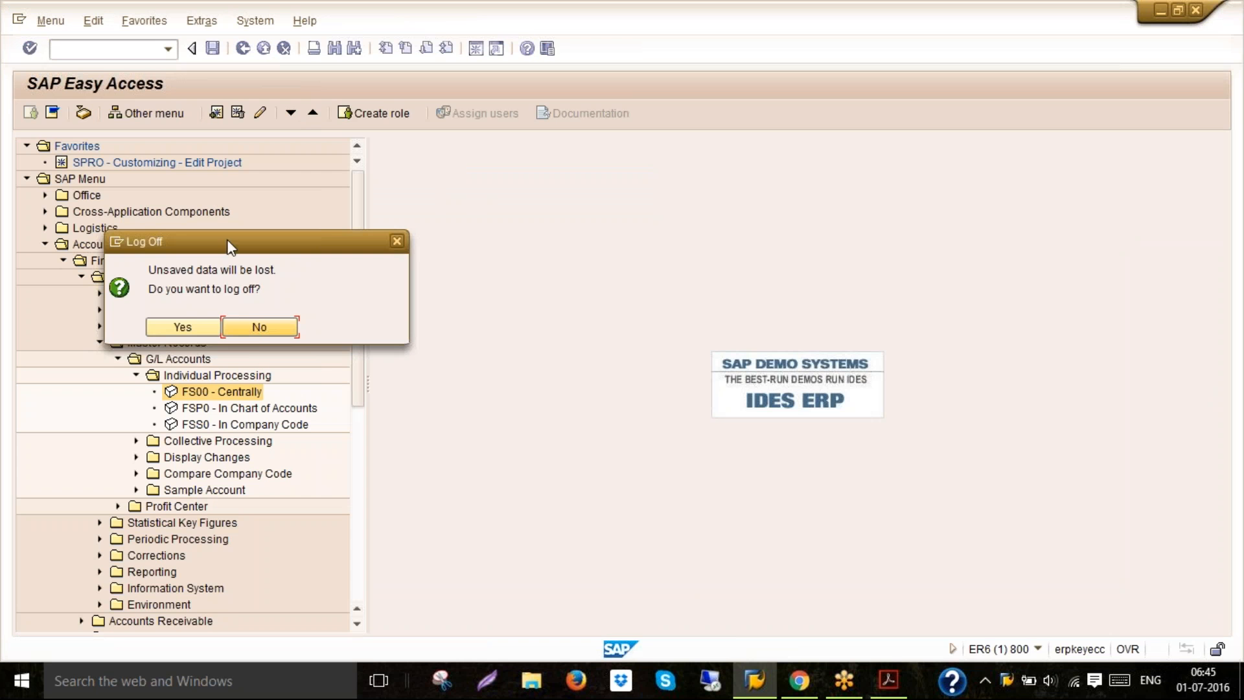
{"action": "left_click", "coordinate": [258, 328]}
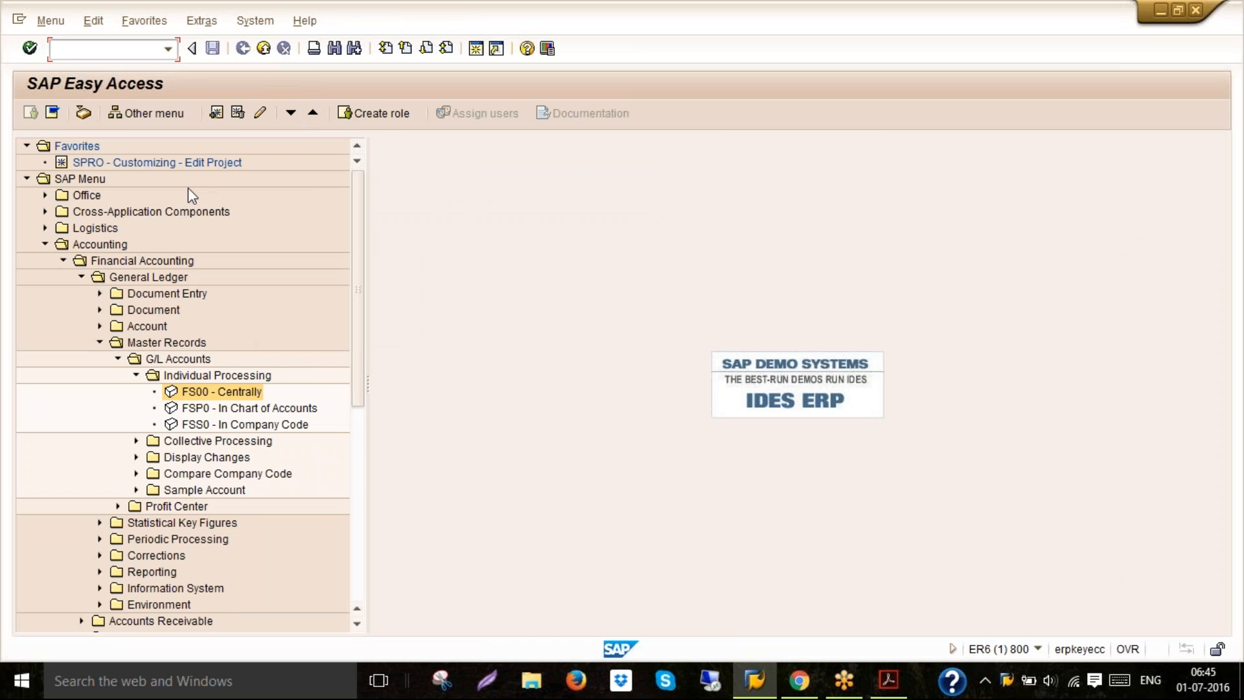
{"action": "double_click", "coordinate": [187, 163]}
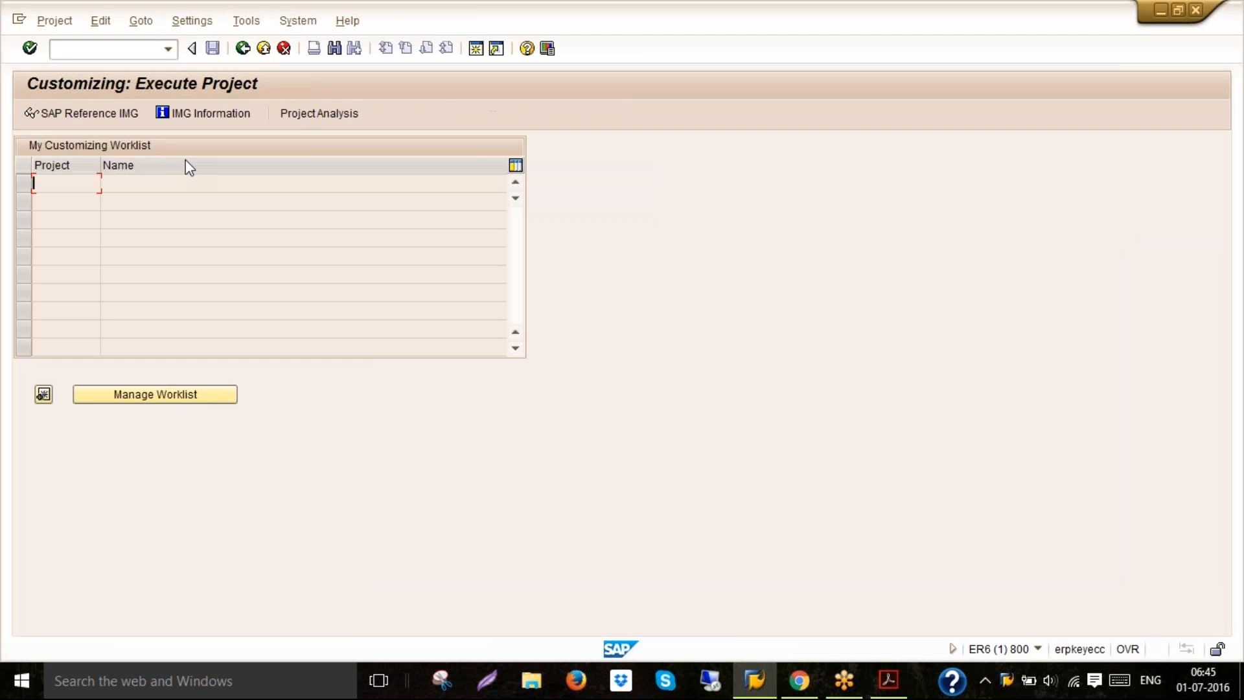
{"action": "left_click", "coordinate": [264, 50]}
{"action": "left_click", "coordinate": [139, 49]}
{"action": "type", "text": "/n"}
{"action": "key", "text": "Return"}
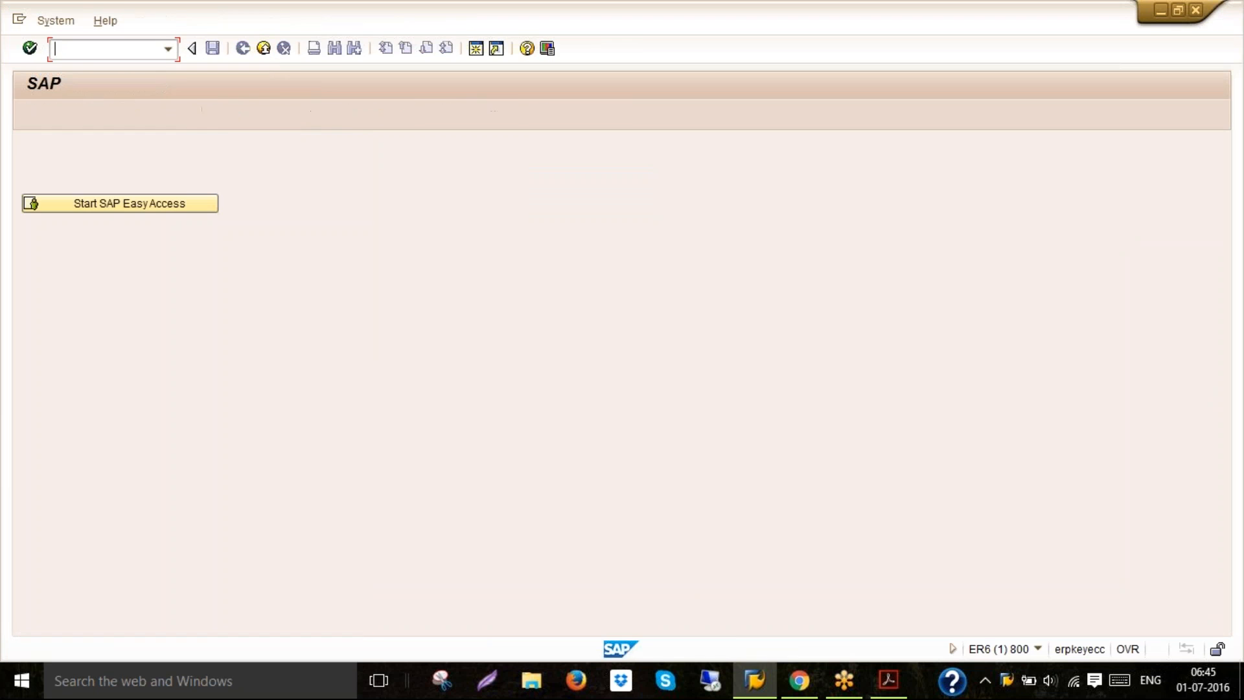
Log off and log back on to the ECC EHP6 connection in client 800 with the user ID and account password
{"action": "left_click", "coordinate": [263, 48]}
{"action": "left_click", "coordinate": [182, 327]}
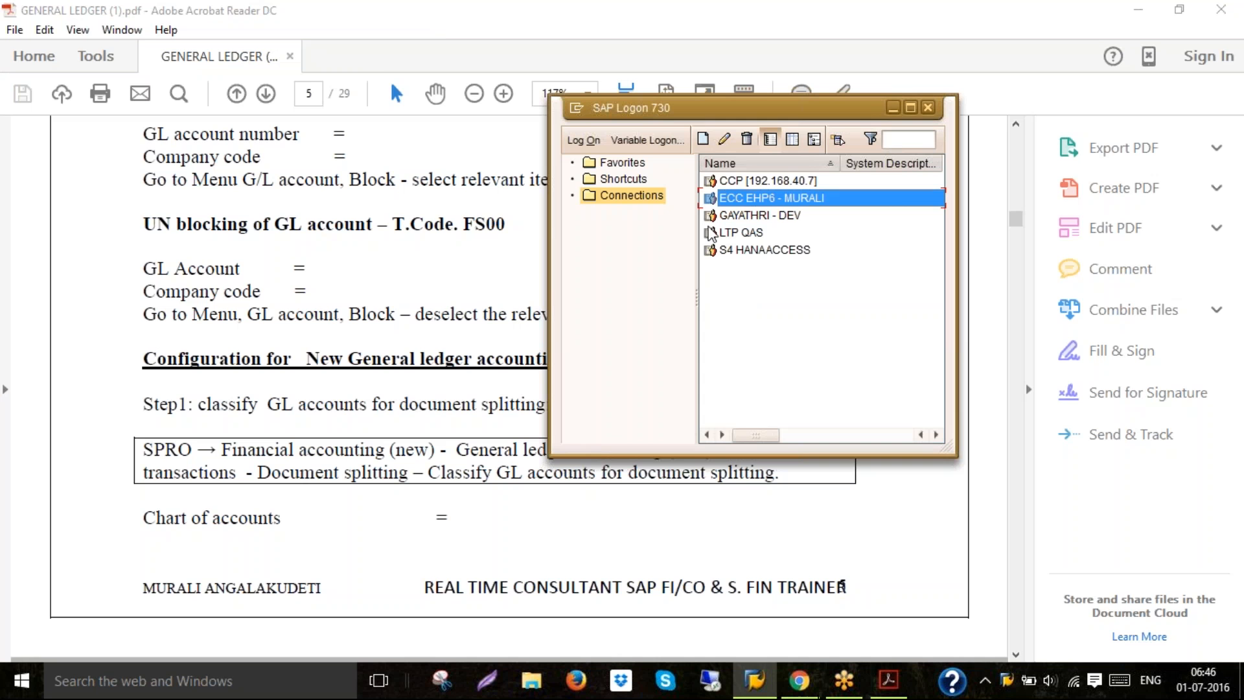
{"action": "double_click", "coordinate": [742, 199]}
{"action": "key", "text": "BackSpace"}
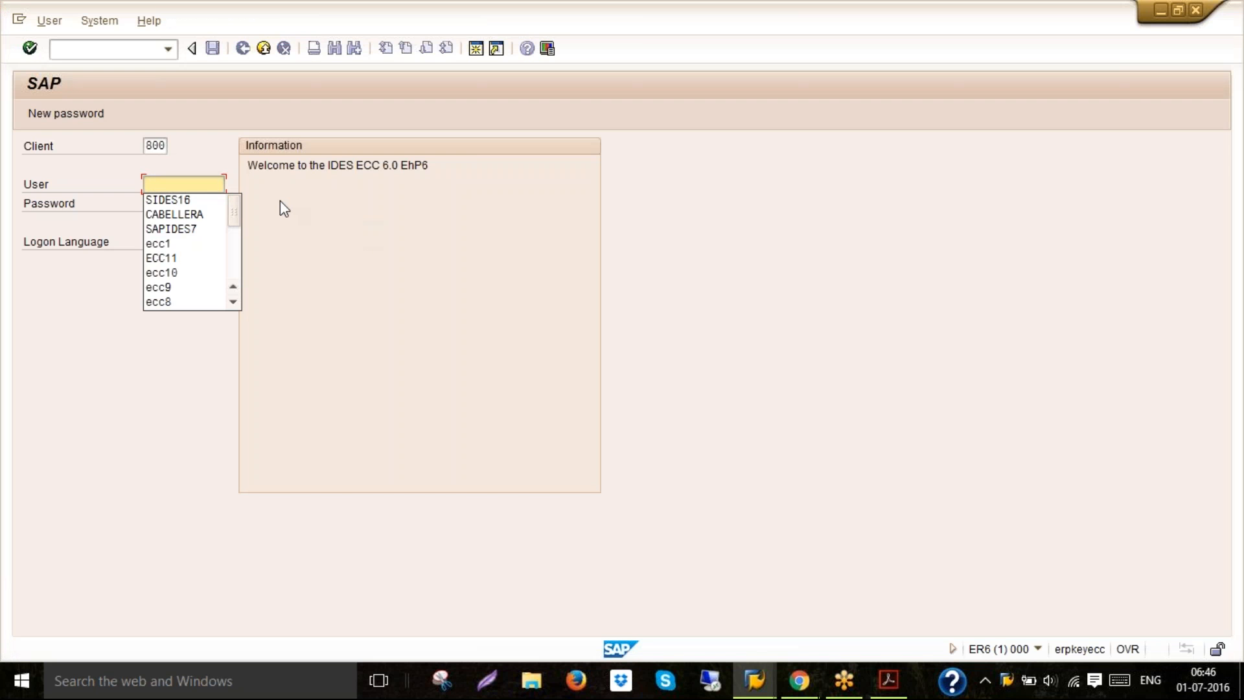
{"action": "left_click", "coordinate": [209, 202]}
{"action": "key", "text": "Tab"}
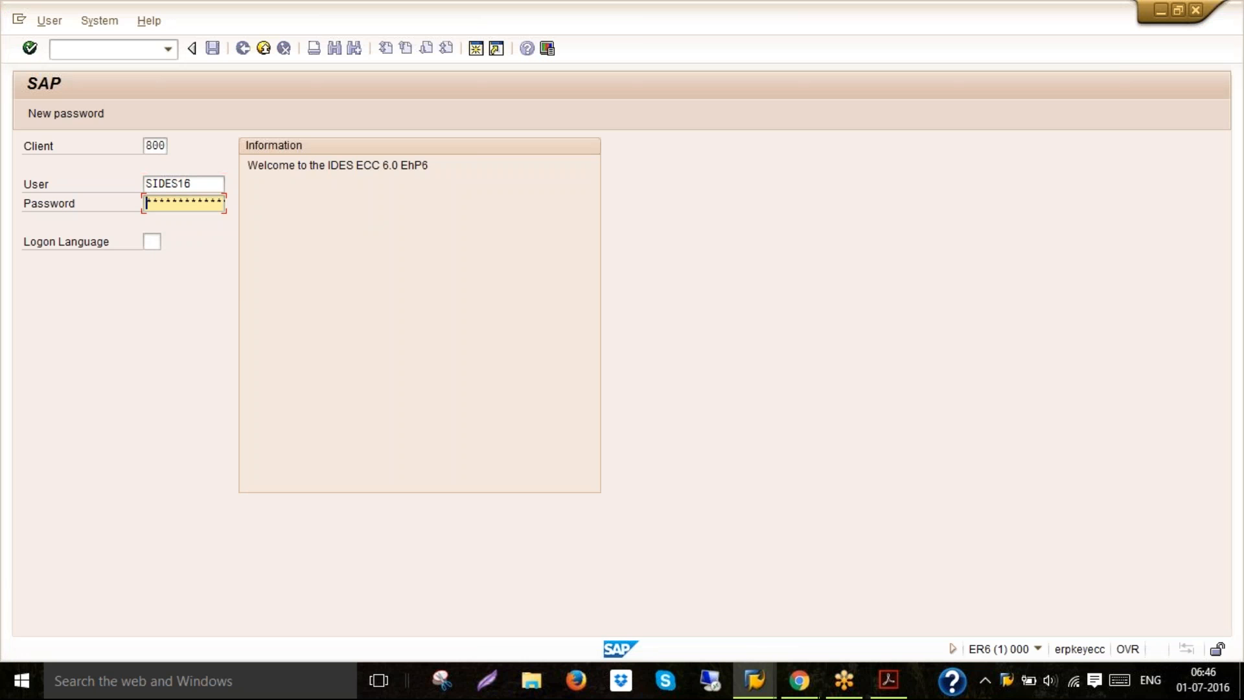
{"action": "type", "text": "****"}
{"action": "key", "text": "Return"}
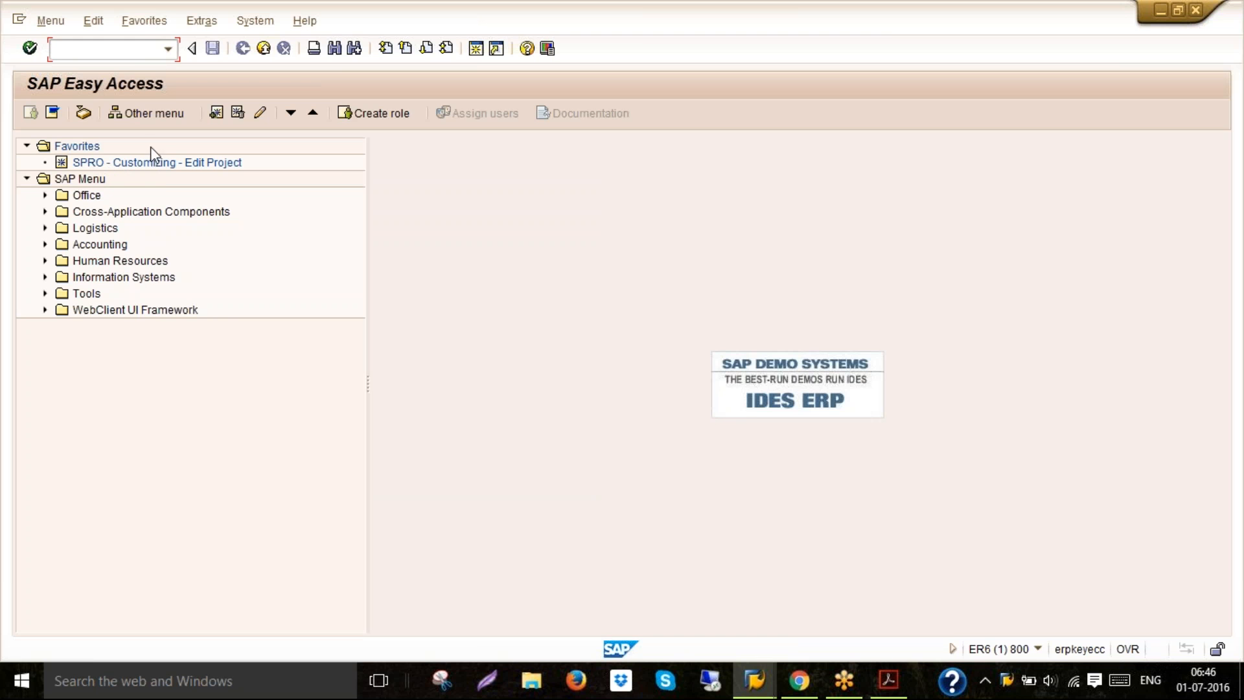
Add transaction FS00 to the favorites list and then delete that favorite again
{"action": "left_click", "coordinate": [138, 28]}
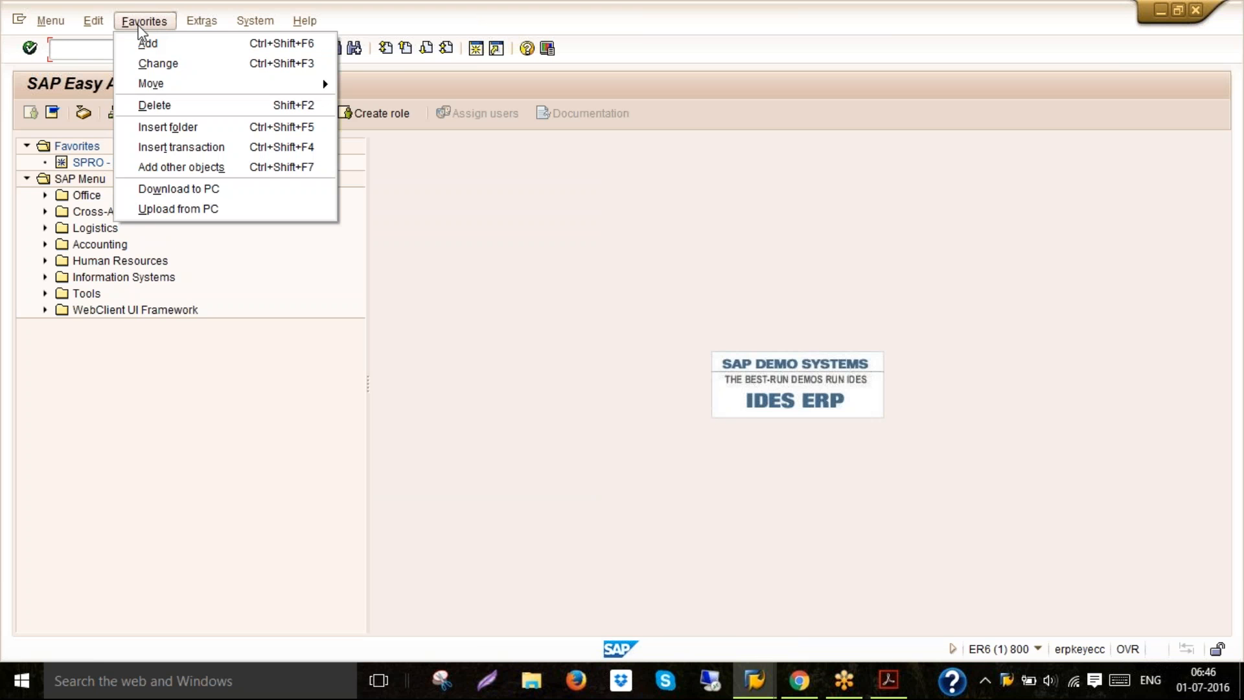
{"action": "left_click", "coordinate": [188, 147]}
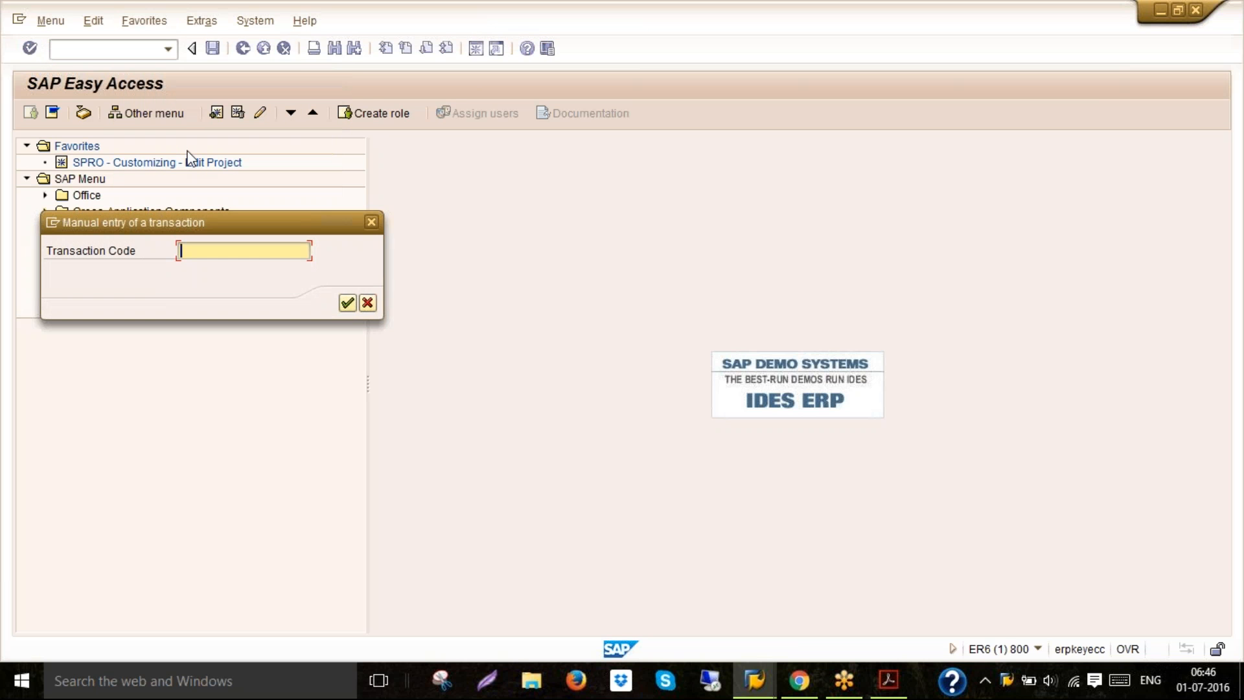
{"action": "type", "text": "fs00"}
{"action": "key", "text": "Return"}
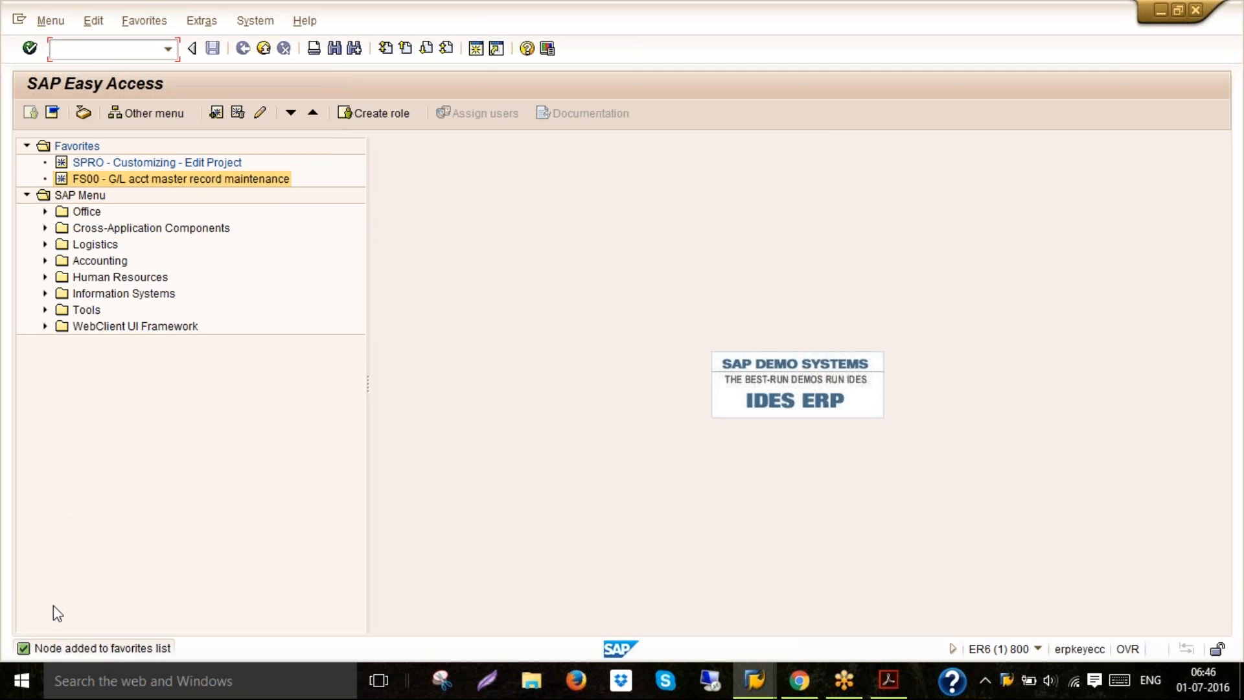
{"action": "right_click", "coordinate": [167, 184]}
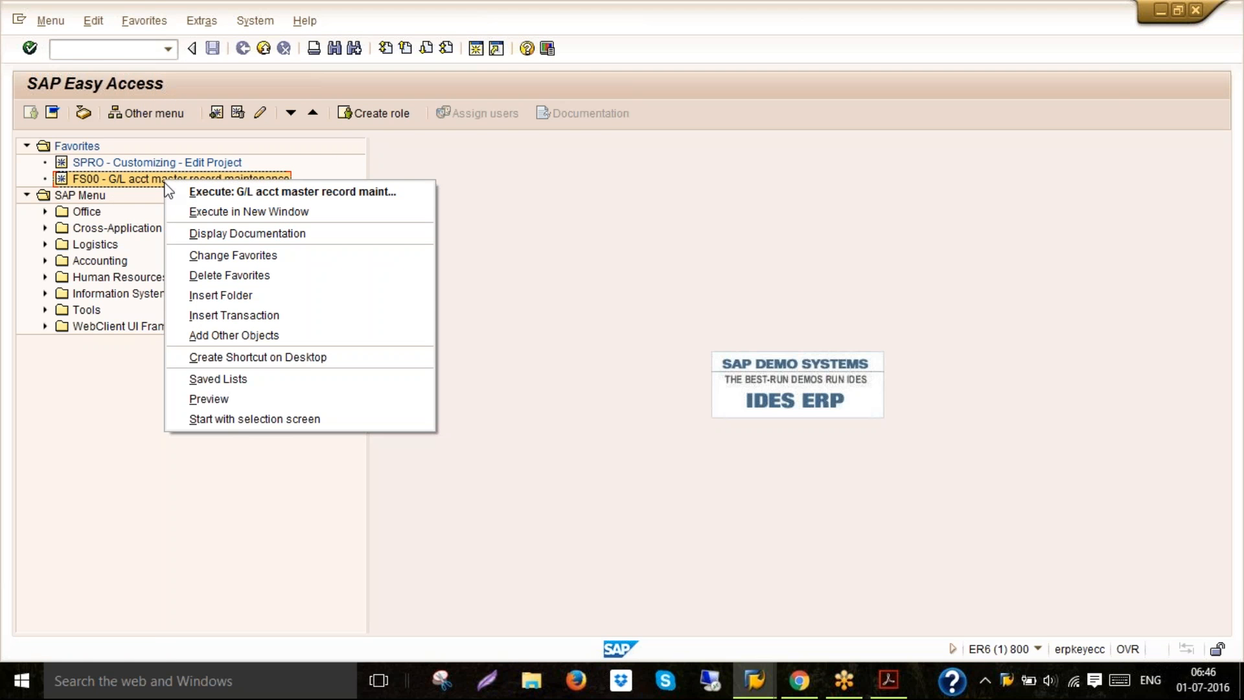
{"action": "left_click", "coordinate": [227, 275]}
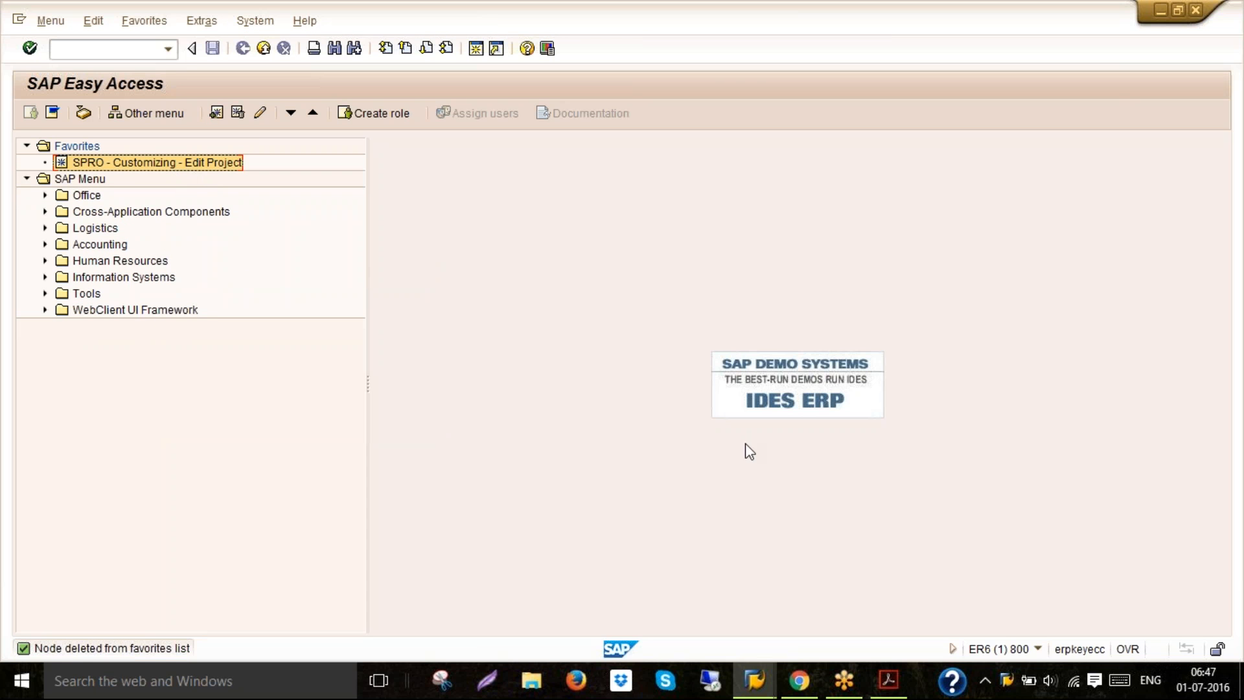
Close the SAP Logon window and return to the SAP Easy Access session
{"action": "left_click", "coordinate": [888, 681]}
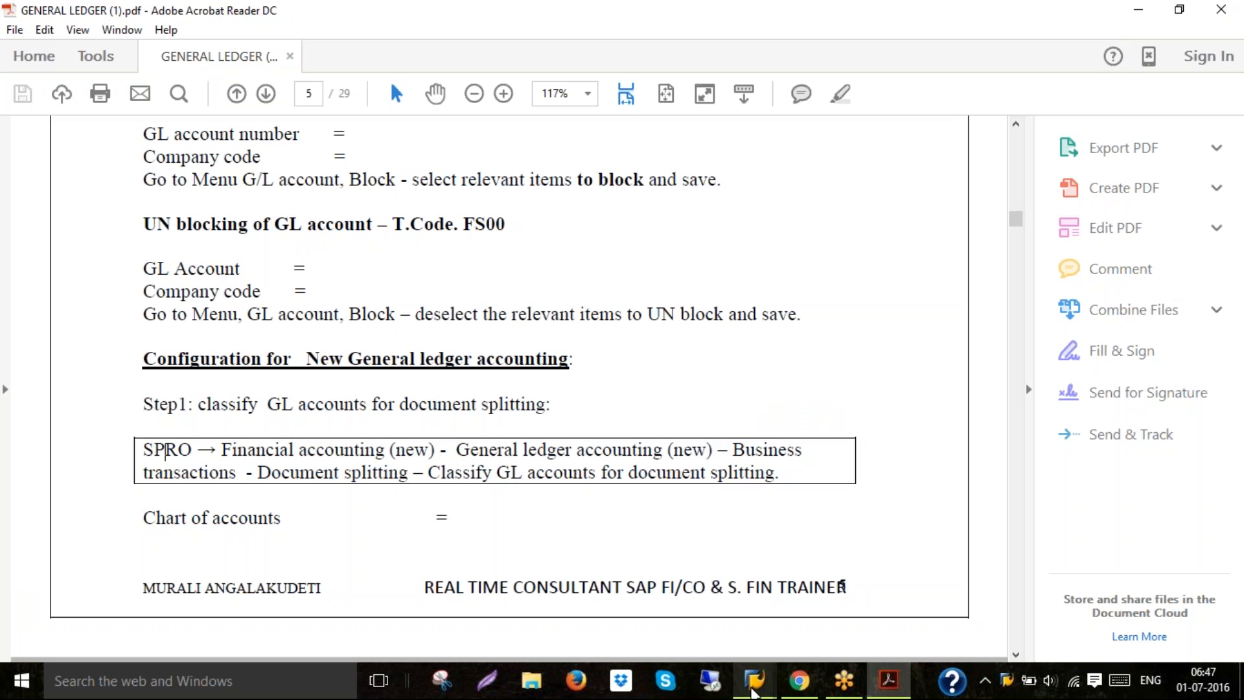
{"action": "mouse_move", "coordinate": [754, 681]}
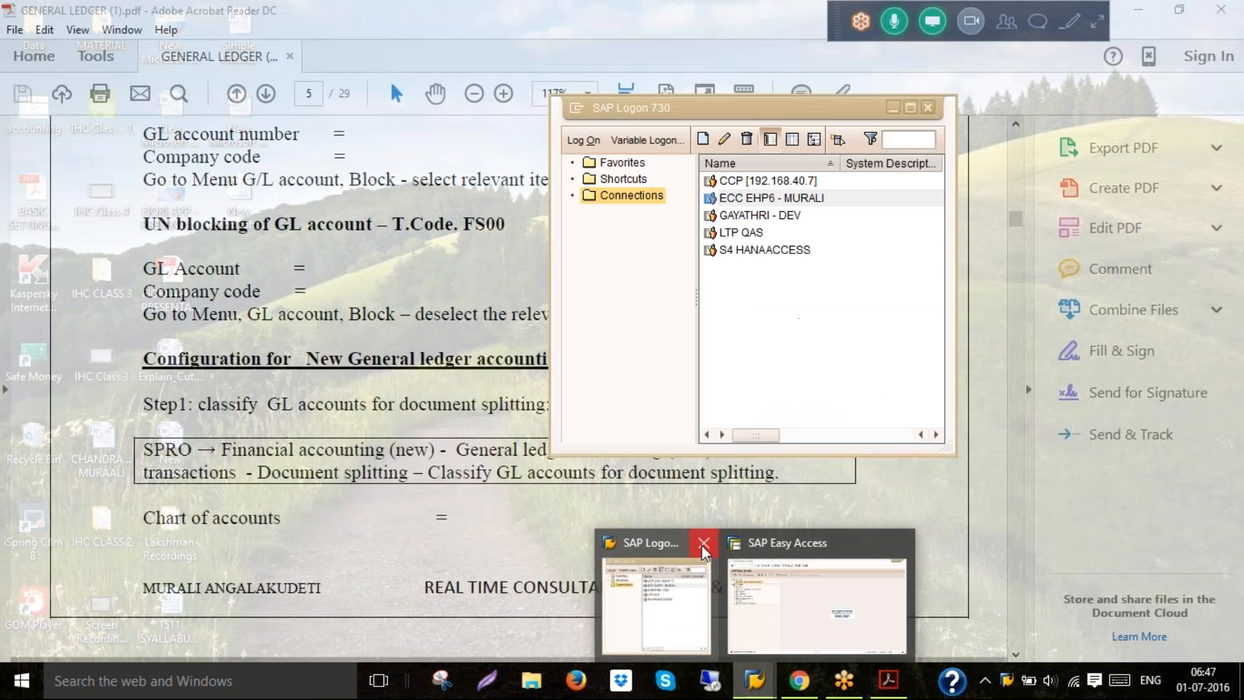
{"action": "left_click", "coordinate": [701, 546]}
{"action": "left_click", "coordinate": [741, 576]}
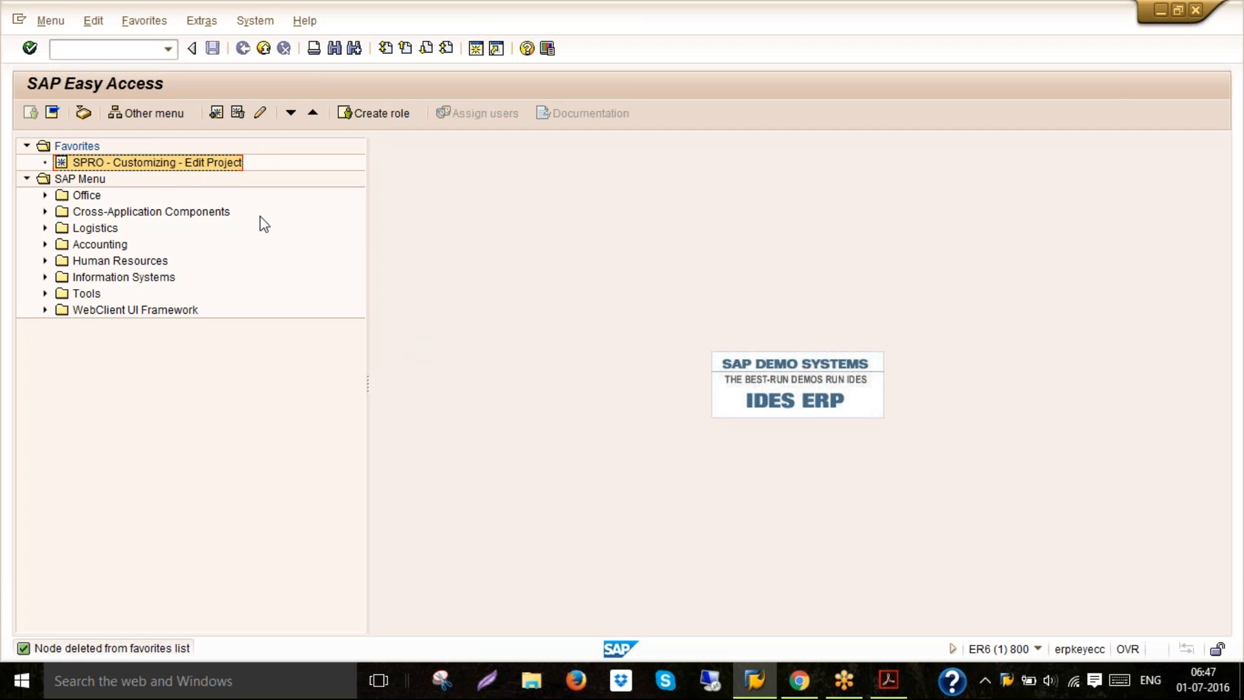
Open Classify G/L Accounts for Document Splitting under Financial Accounting (New) in the IMG for chart of accounts 6020
{"action": "double_click", "coordinate": [226, 166]}
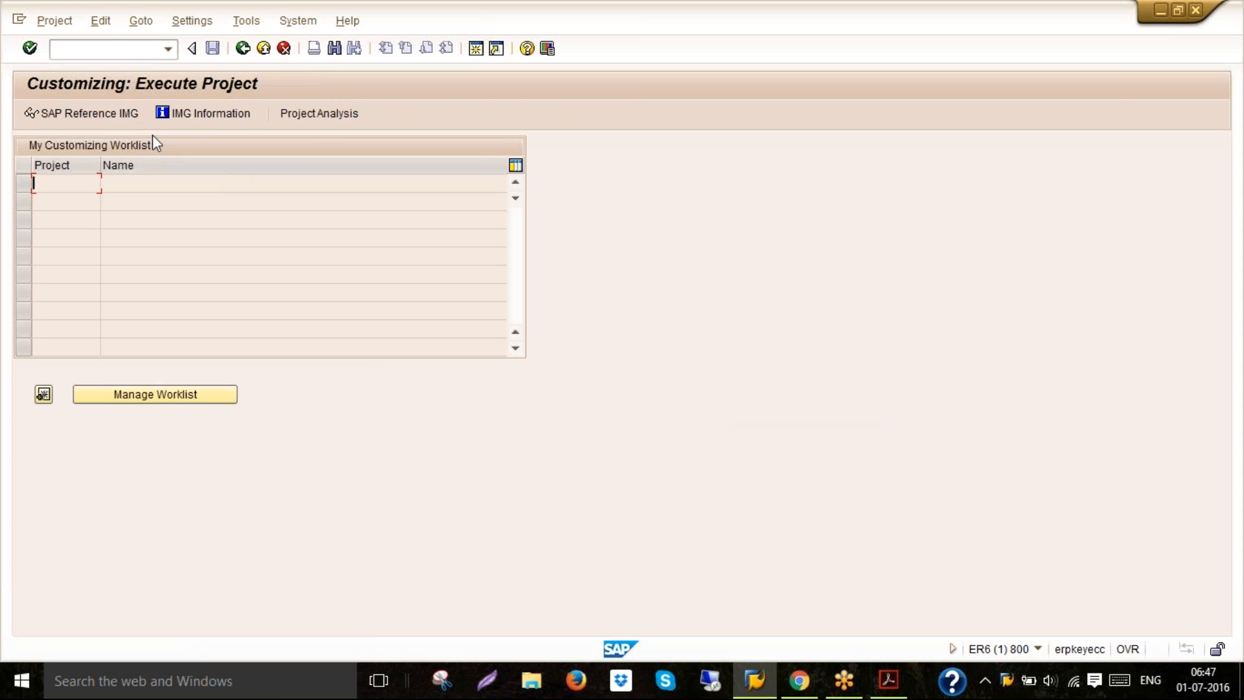
{"action": "left_click", "coordinate": [114, 111]}
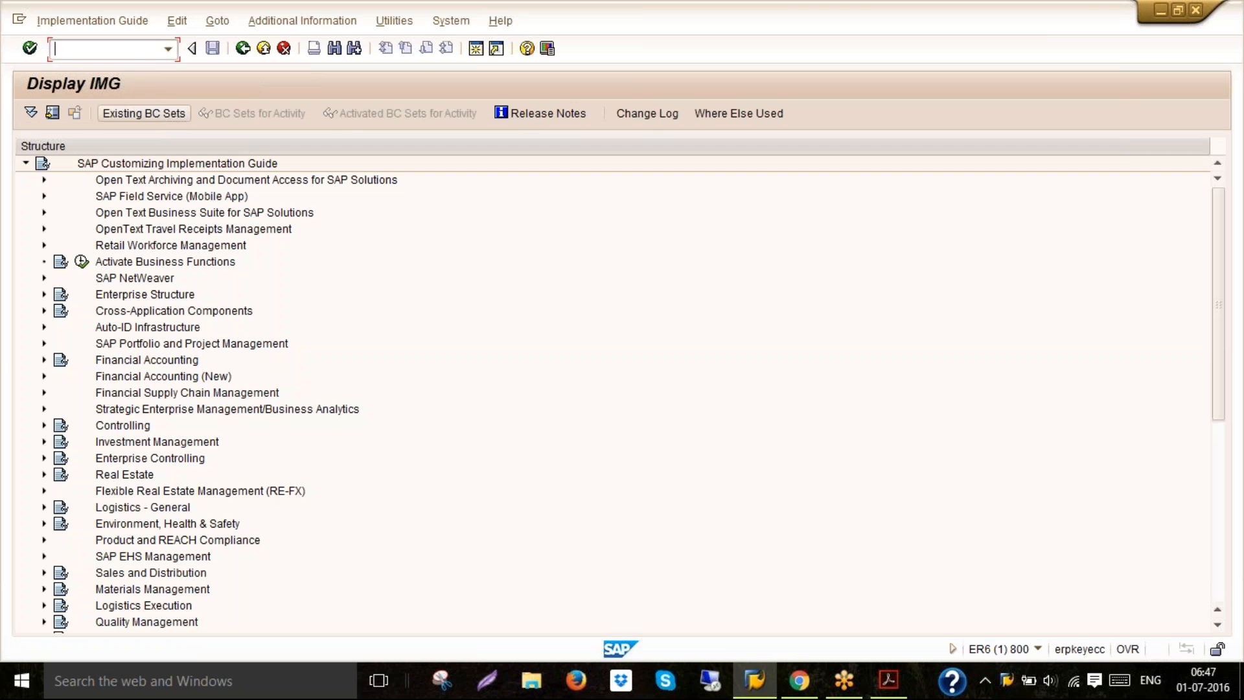
{"action": "left_click", "coordinate": [112, 381]}
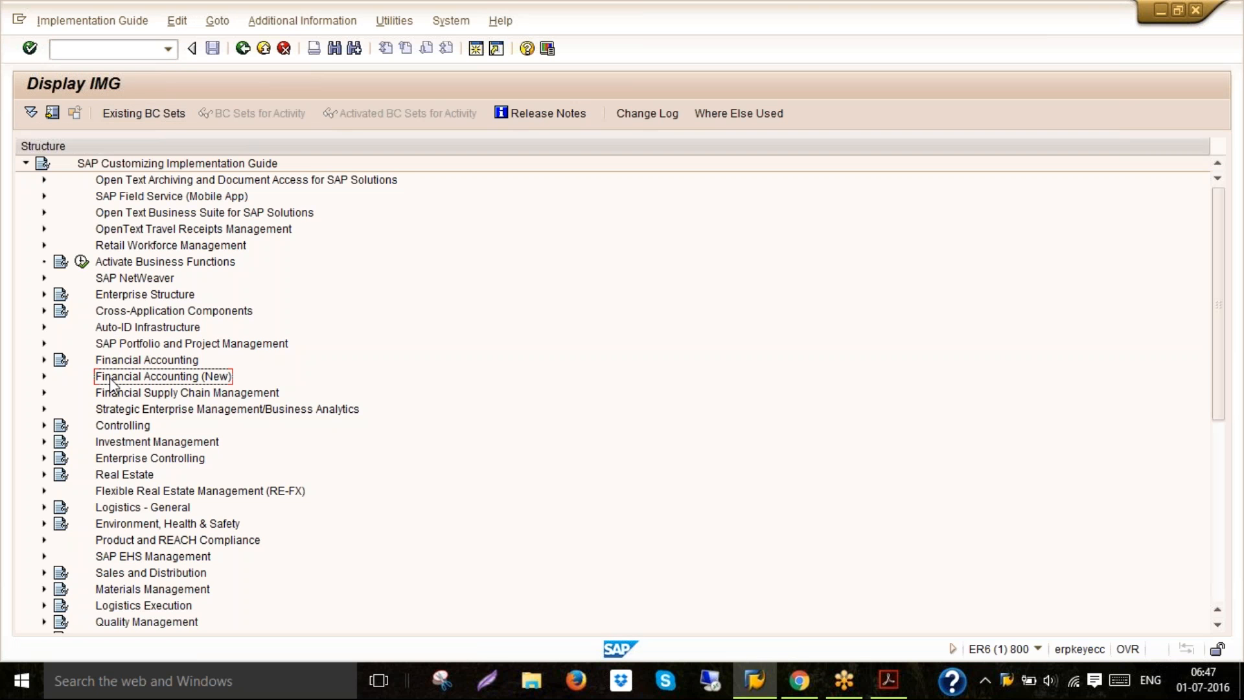
{"action": "double_click", "coordinate": [112, 383]}
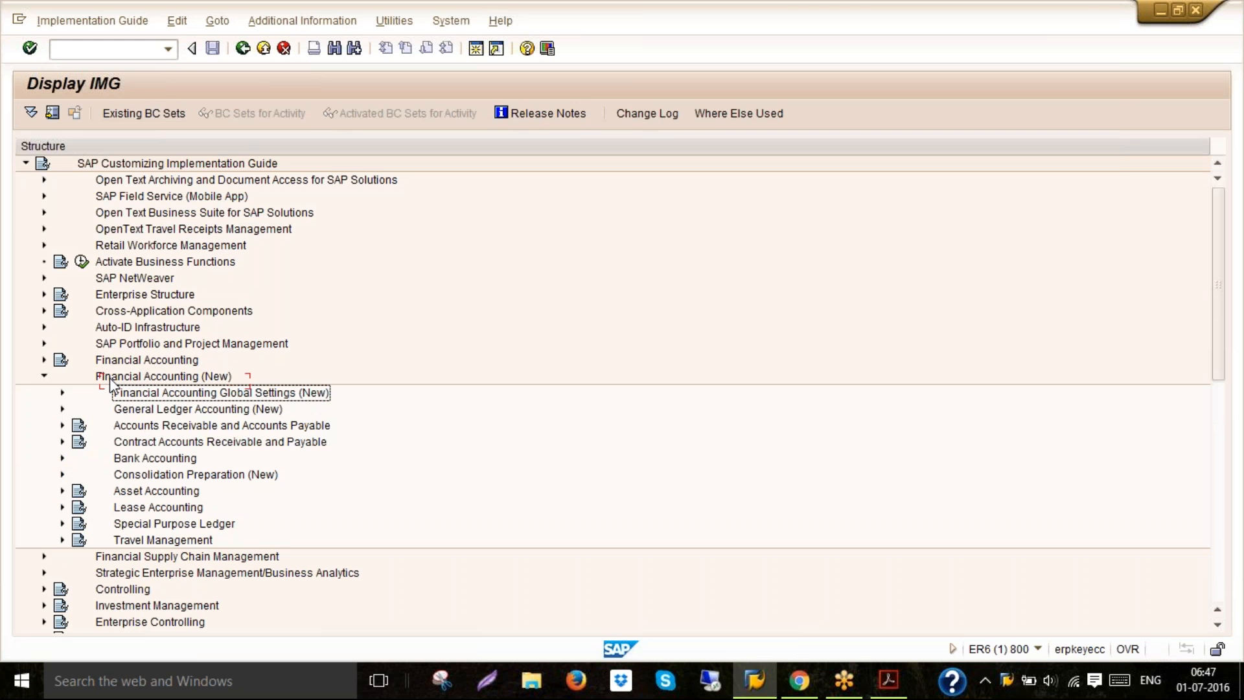
{"action": "left_click", "coordinate": [62, 409]}
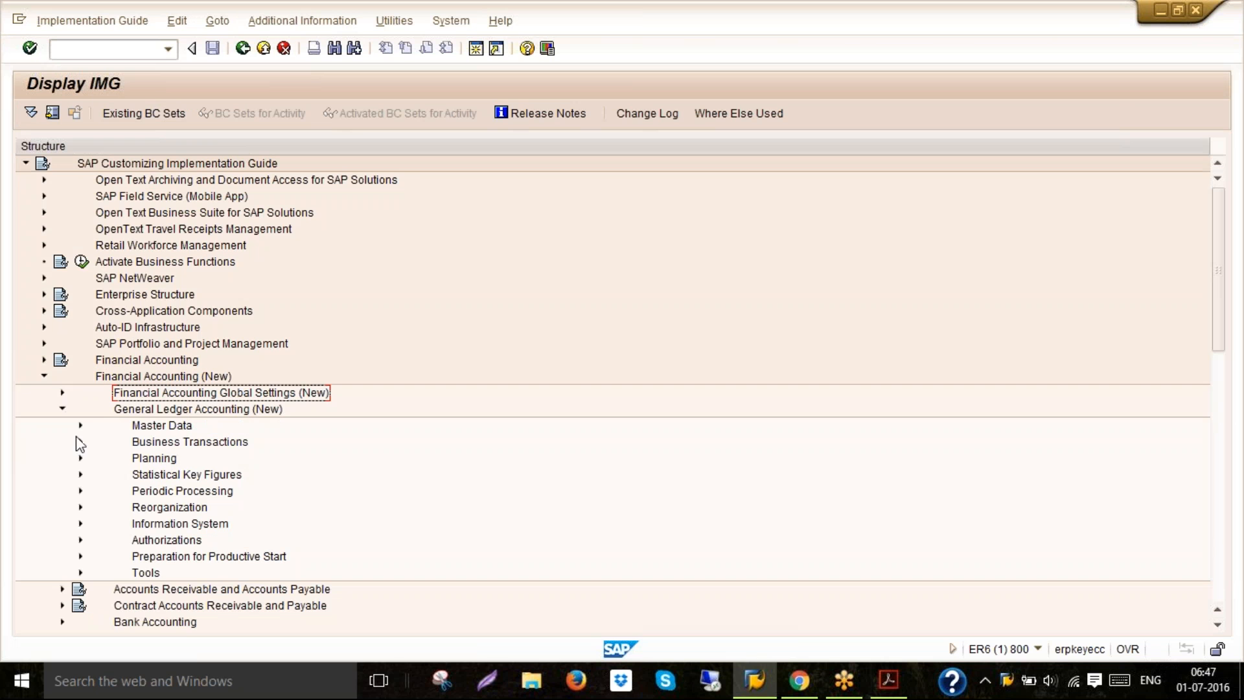
{"action": "left_click", "coordinate": [81, 442]}
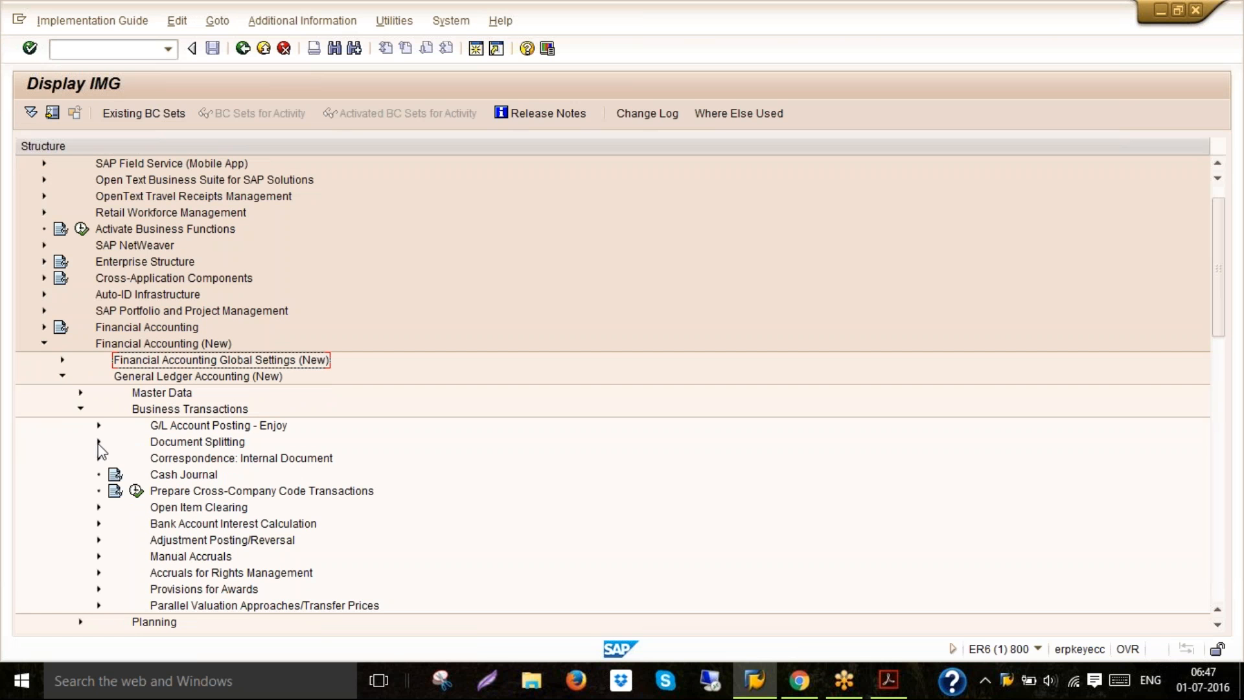
{"action": "left_click", "coordinate": [99, 442]}
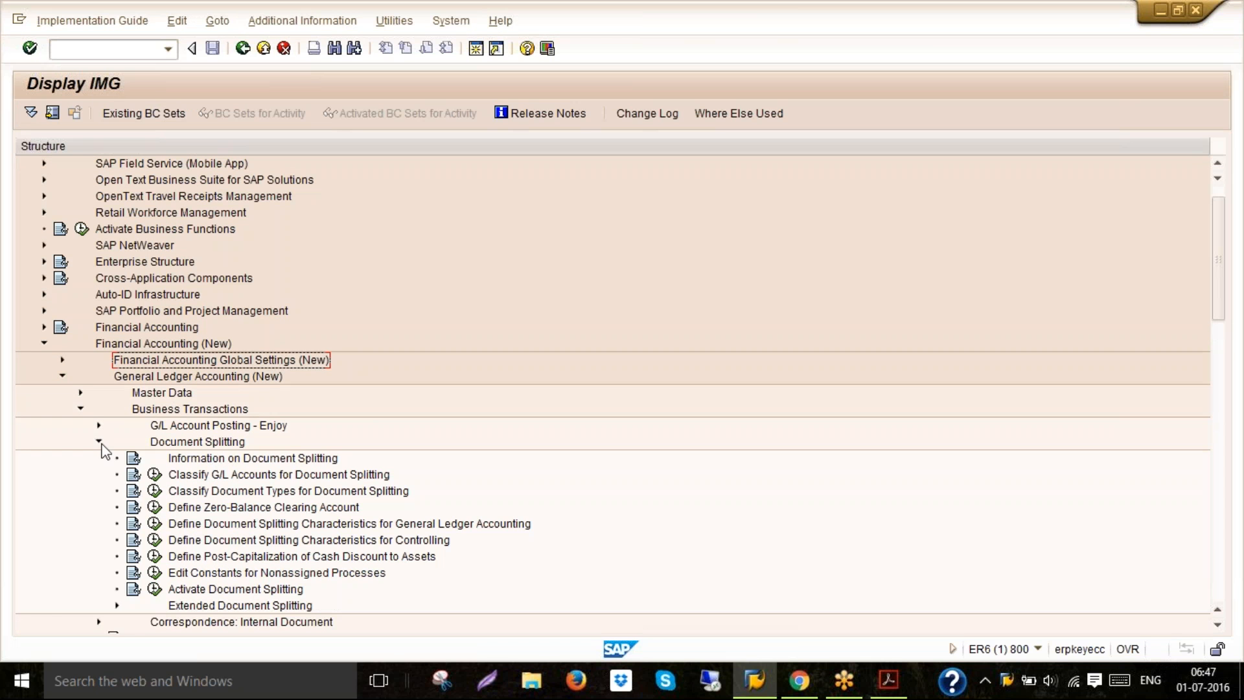
{"action": "left_click", "coordinate": [192, 476]}
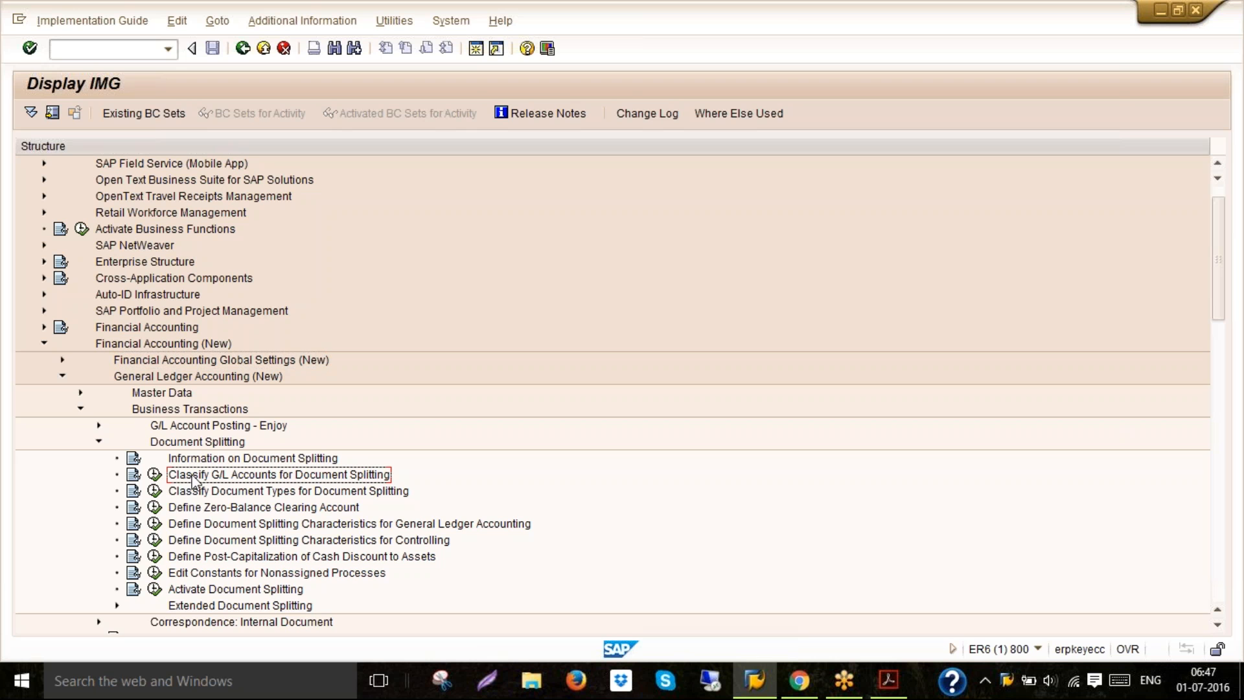
{"action": "left_click", "coordinate": [154, 475]}
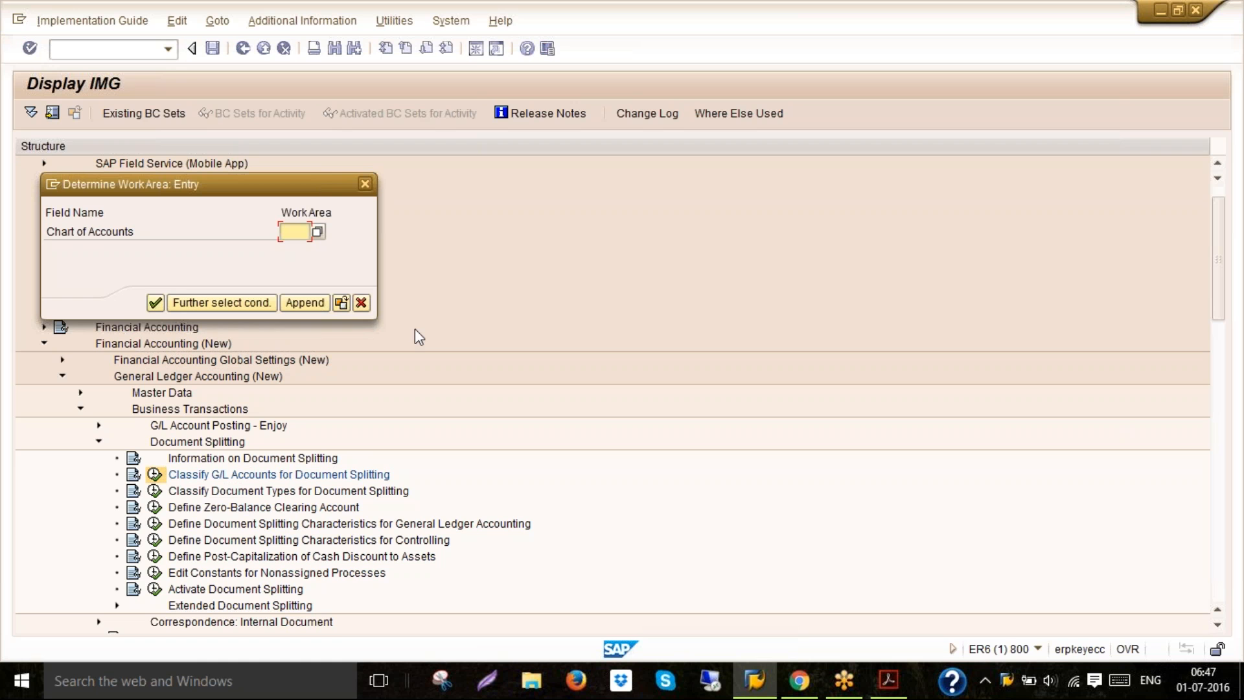
{"action": "type", "text": "6020"}
{"action": "key", "text": "Return"}
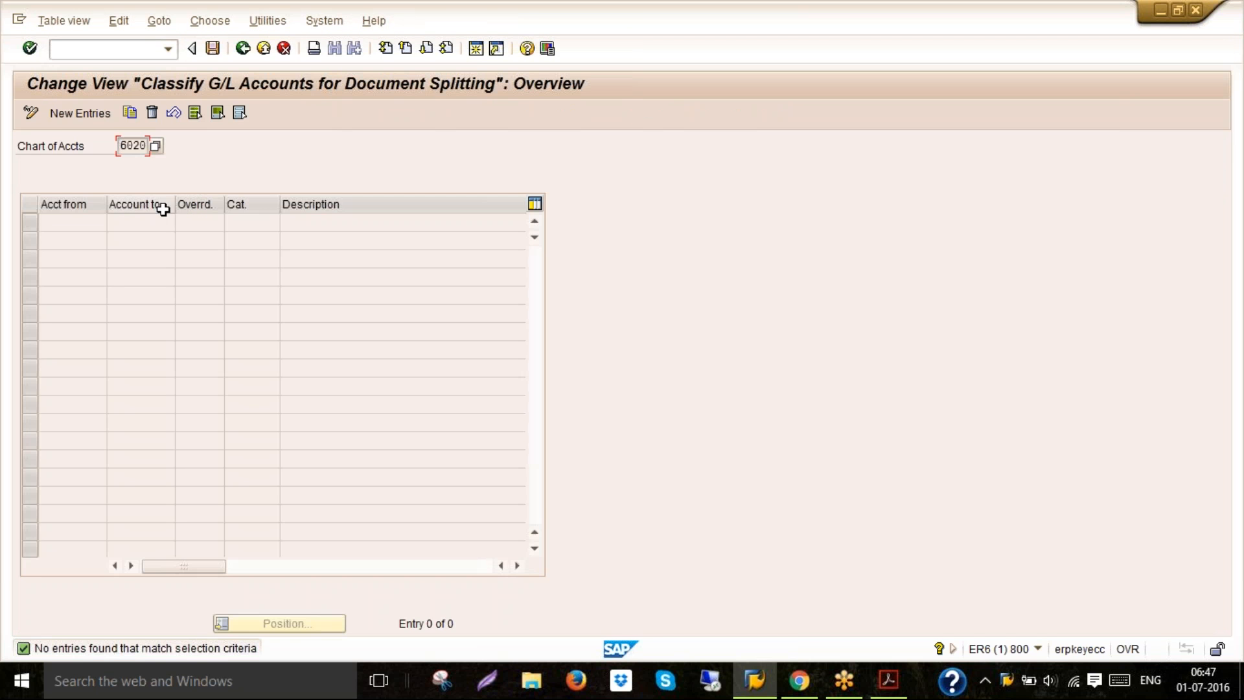
Create a new entry classifying the account range 100000 to 299999
{"action": "left_click", "coordinate": [98, 116]}
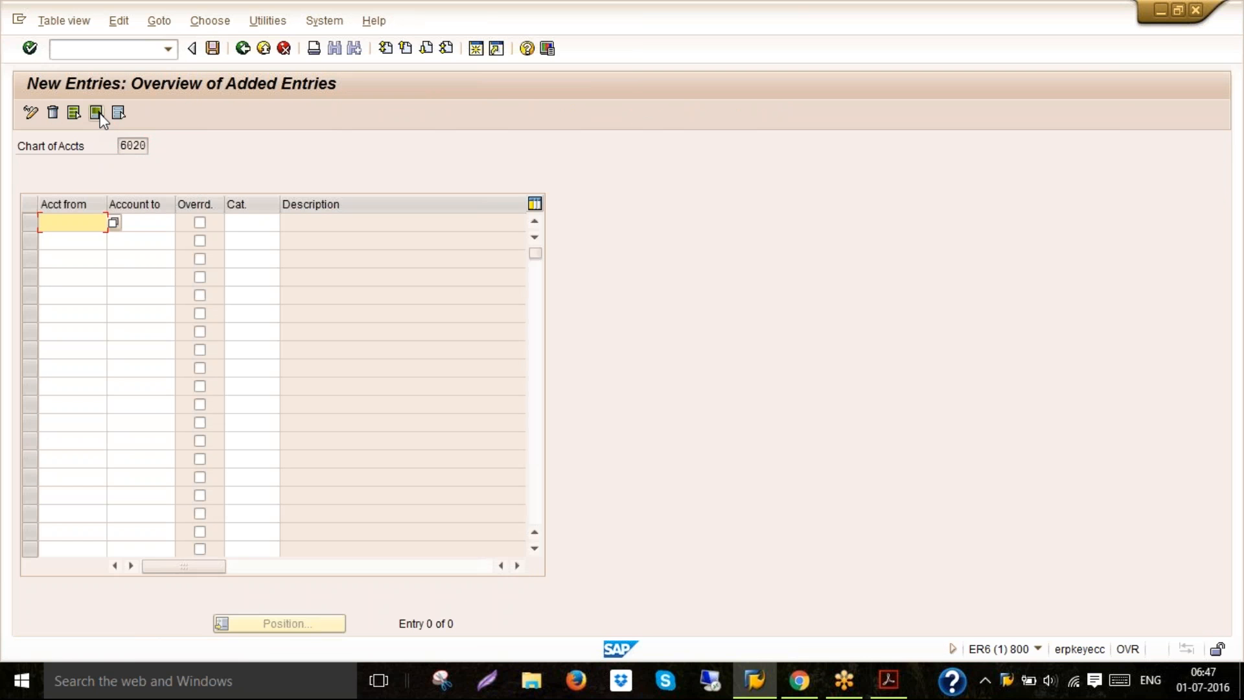
{"action": "type", "text": "1"}
{"action": "key", "text": "Down"}
{"action": "key", "text": "Return"}
{"action": "key", "text": "Tab"}
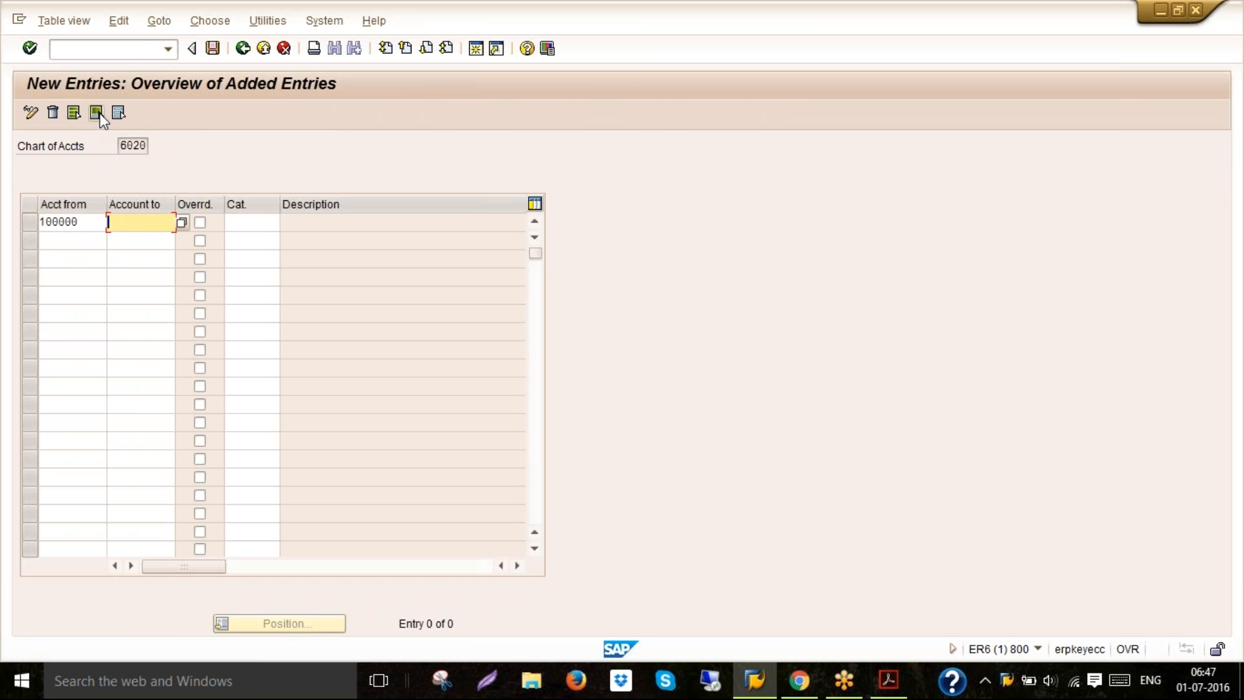
{"action": "type", "text": "2"}
{"action": "key", "text": "Down"}
{"action": "key", "text": "Return"}
{"action": "key", "text": "Tab"}
{"action": "key", "text": "Tab"}
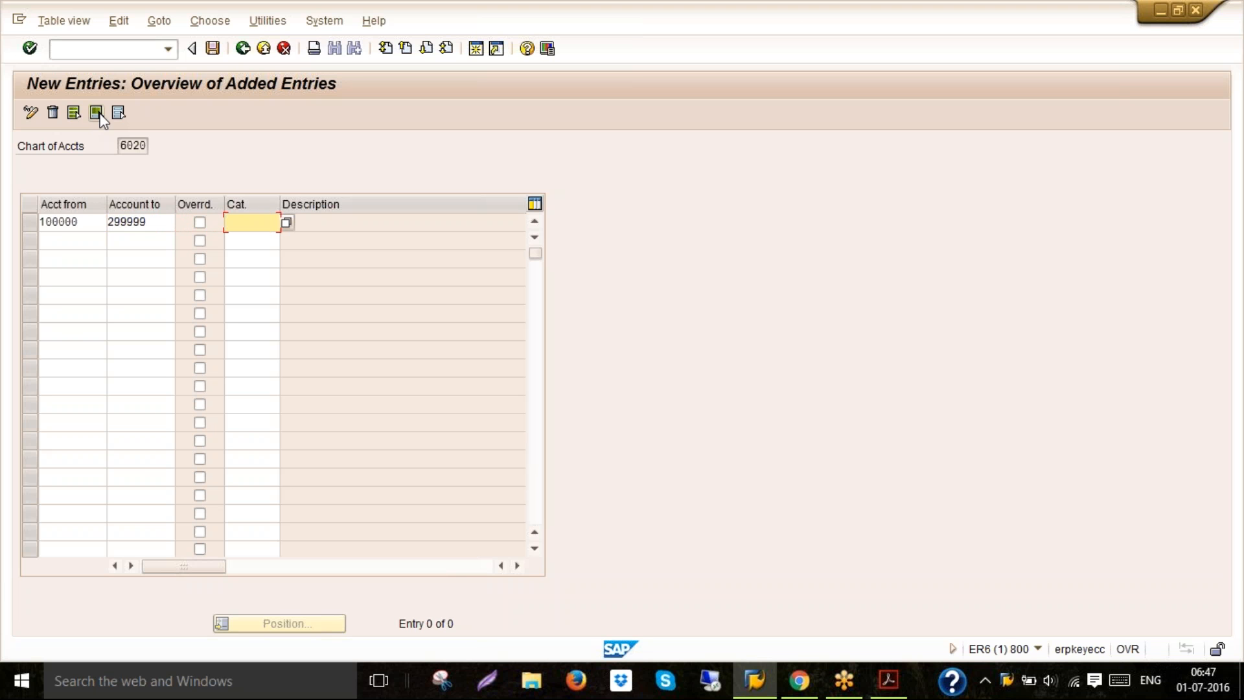
Set the item category of that range to 01000 Balance Sheet Account
{"action": "type", "text": "01"}
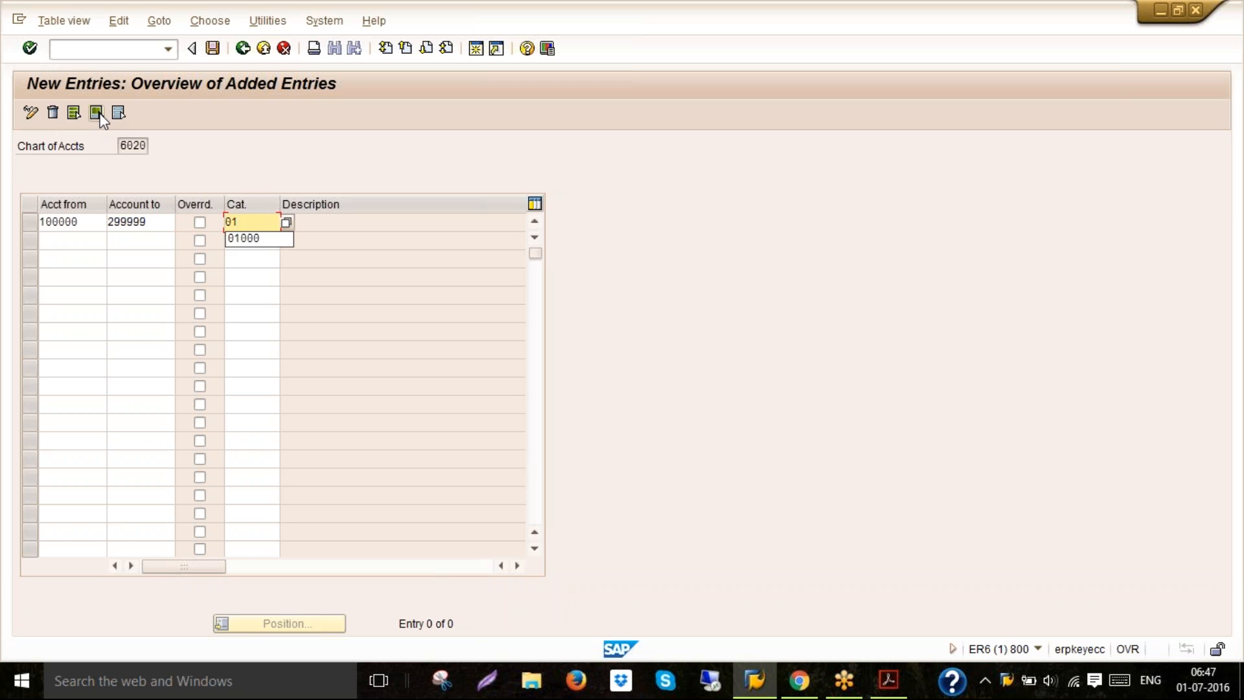
{"action": "left_click", "coordinate": [250, 240]}
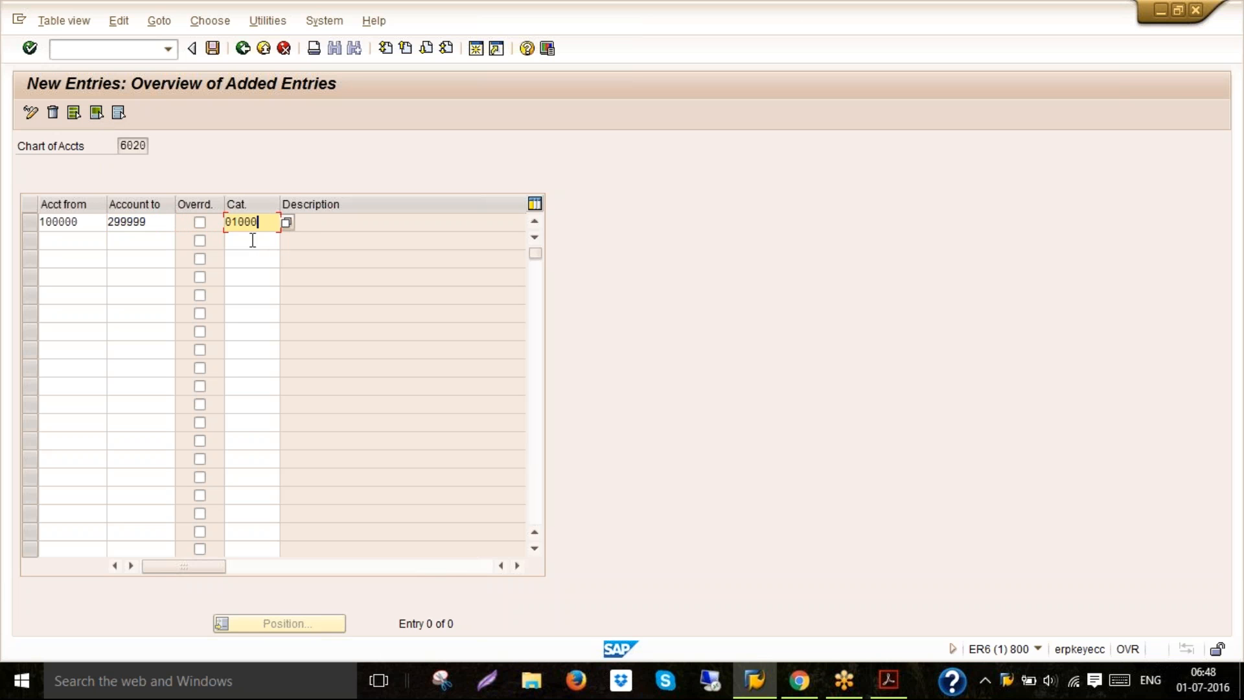
{"action": "left_click", "coordinate": [287, 223]}
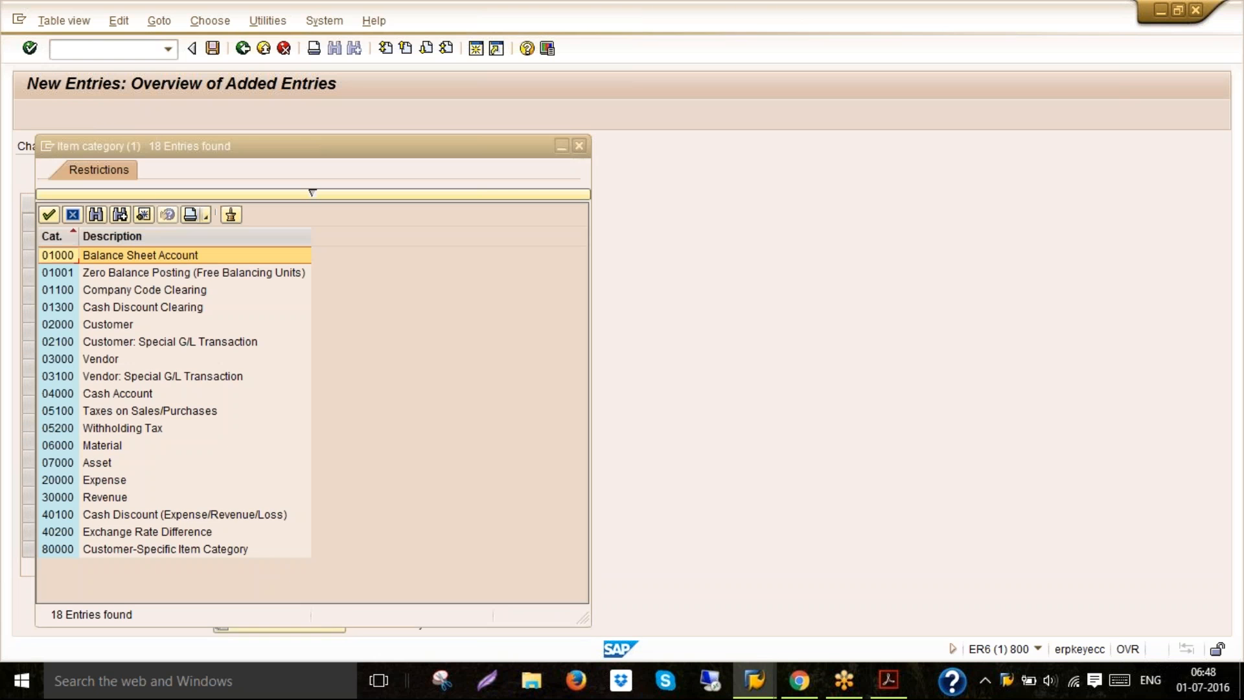
{"action": "double_click", "coordinate": [94, 258]}
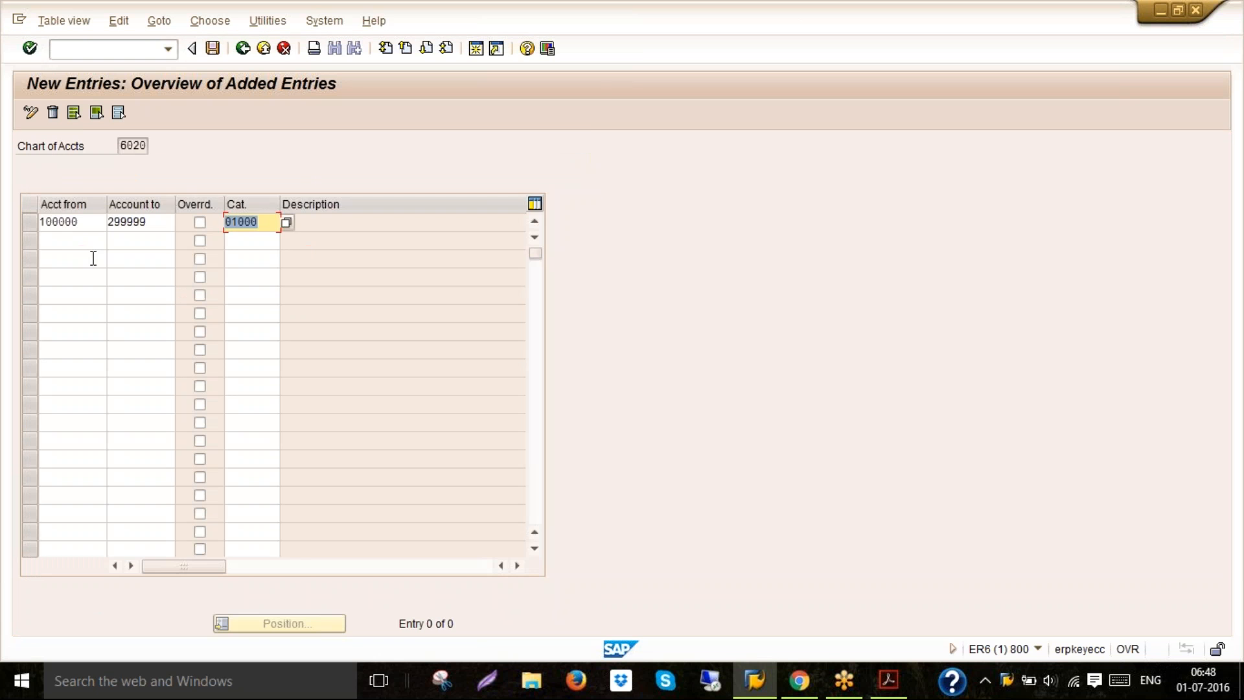
Add a second classification row for accounts 300000 to 399999 with item category 30000
{"action": "left_click", "coordinate": [71, 242]}
{"action": "type", "text": "3"}
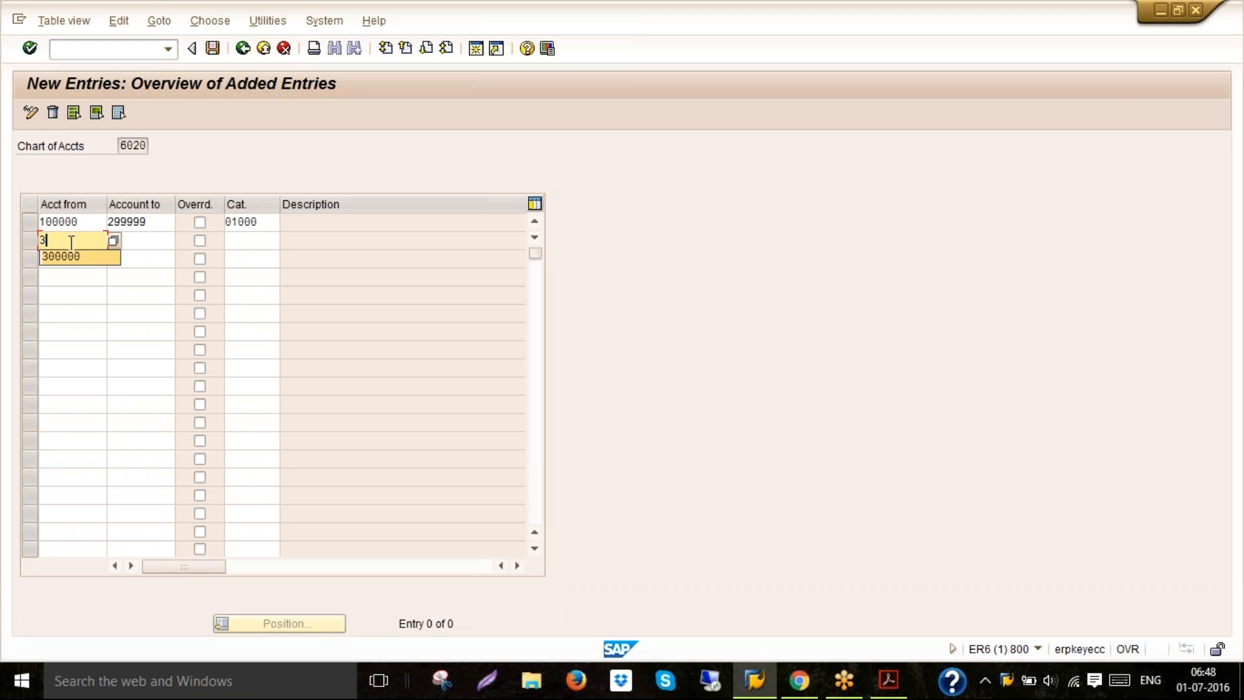
{"action": "key", "text": "Return"}
{"action": "type", "text": "39"}
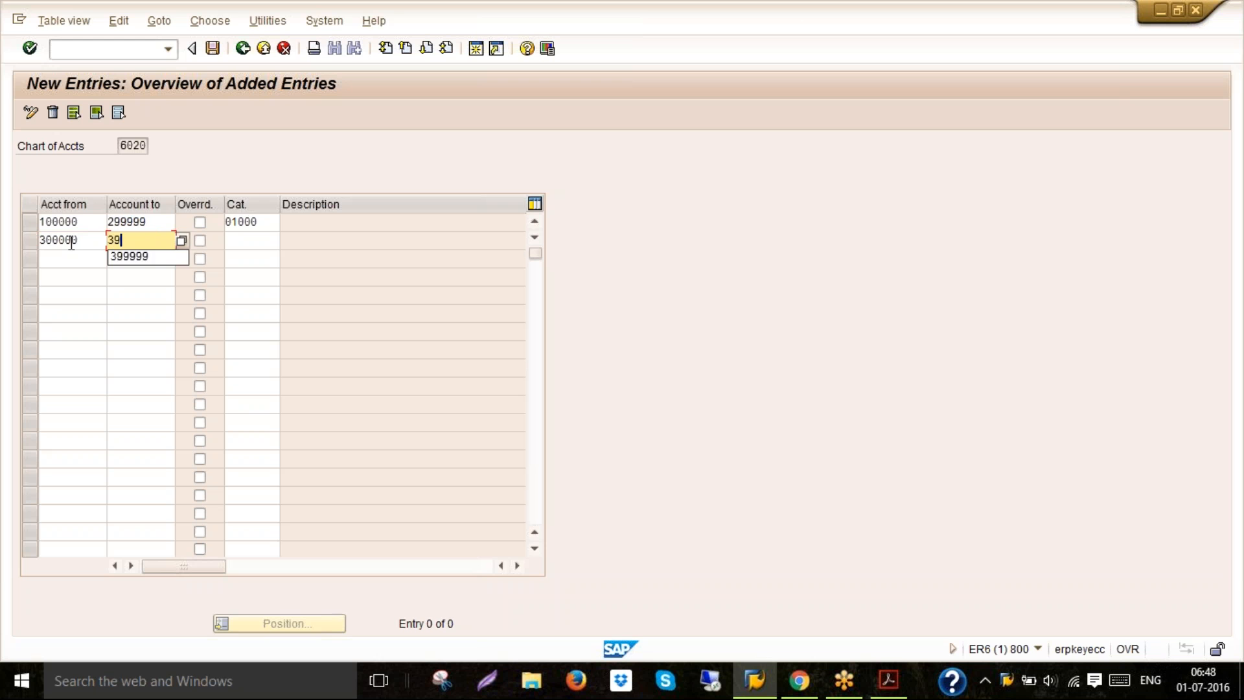
{"action": "key", "text": "Tab"}
{"action": "left_click", "coordinate": [130, 245]}
{"action": "type", "text": "9"}
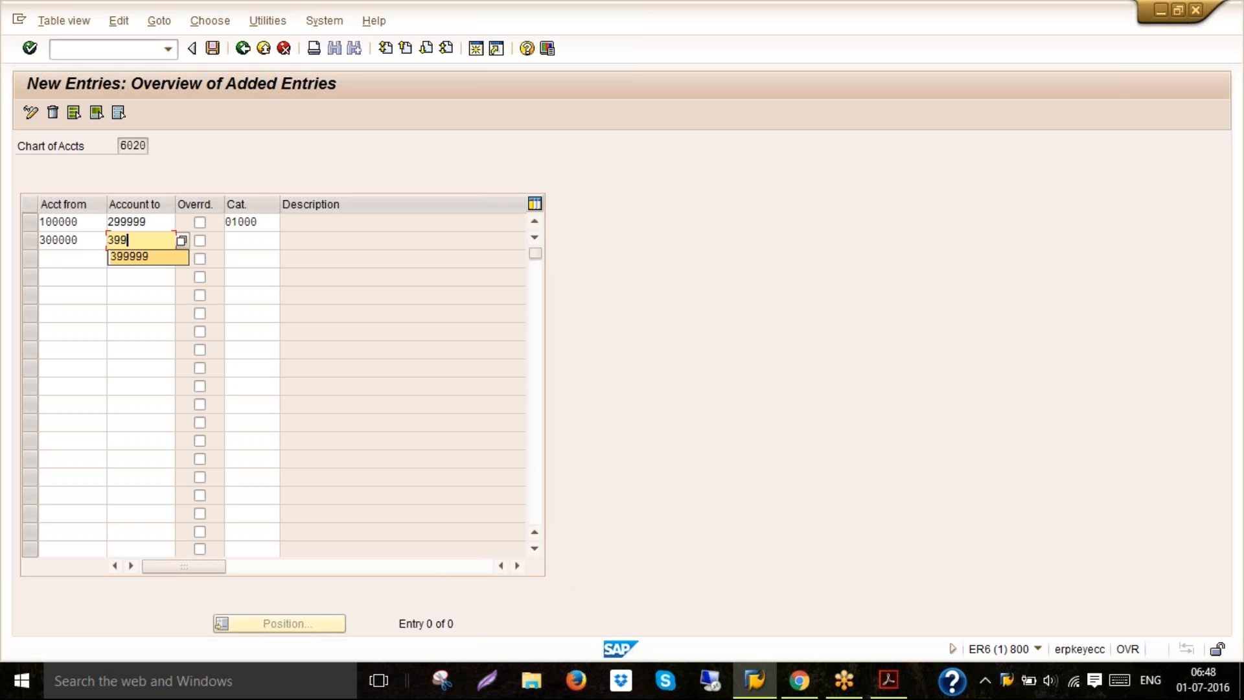
{"action": "left_click", "coordinate": [129, 256]}
{"action": "left_click", "coordinate": [264, 245]}
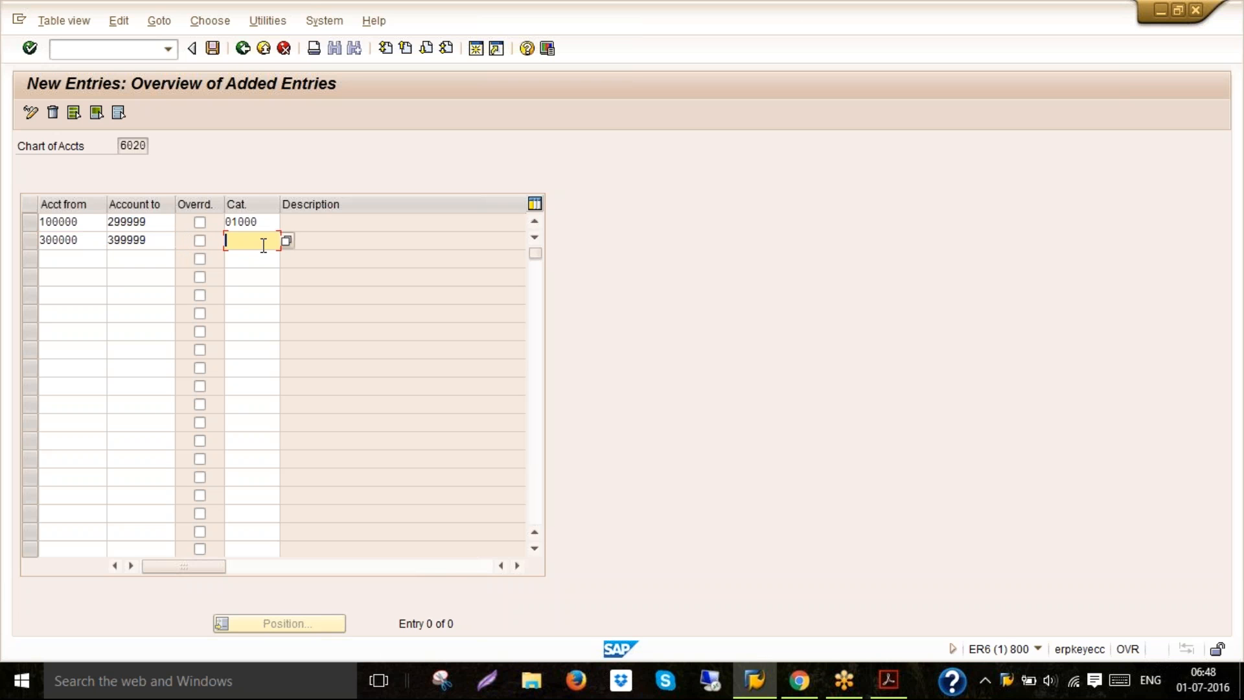
{"action": "type", "text": "30"}
{"action": "left_click", "coordinate": [256, 258]}
Add a third row for accounts 400000 to 499999 with item category 20000 and confirm the entries
{"action": "left_click", "coordinate": [76, 262]}
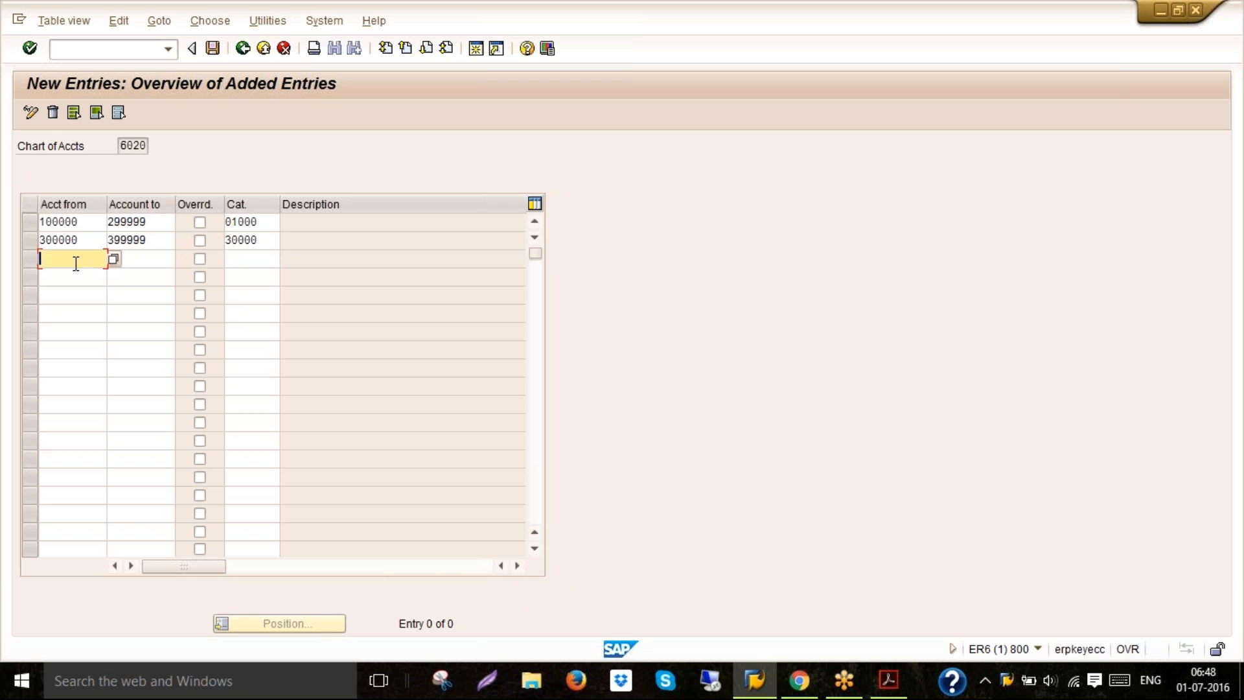
{"action": "type", "text": "40"}
{"action": "key", "text": "Down"}
{"action": "key", "text": "Return"}
{"action": "key", "text": "Tab"}
{"action": "type", "text": "49"}
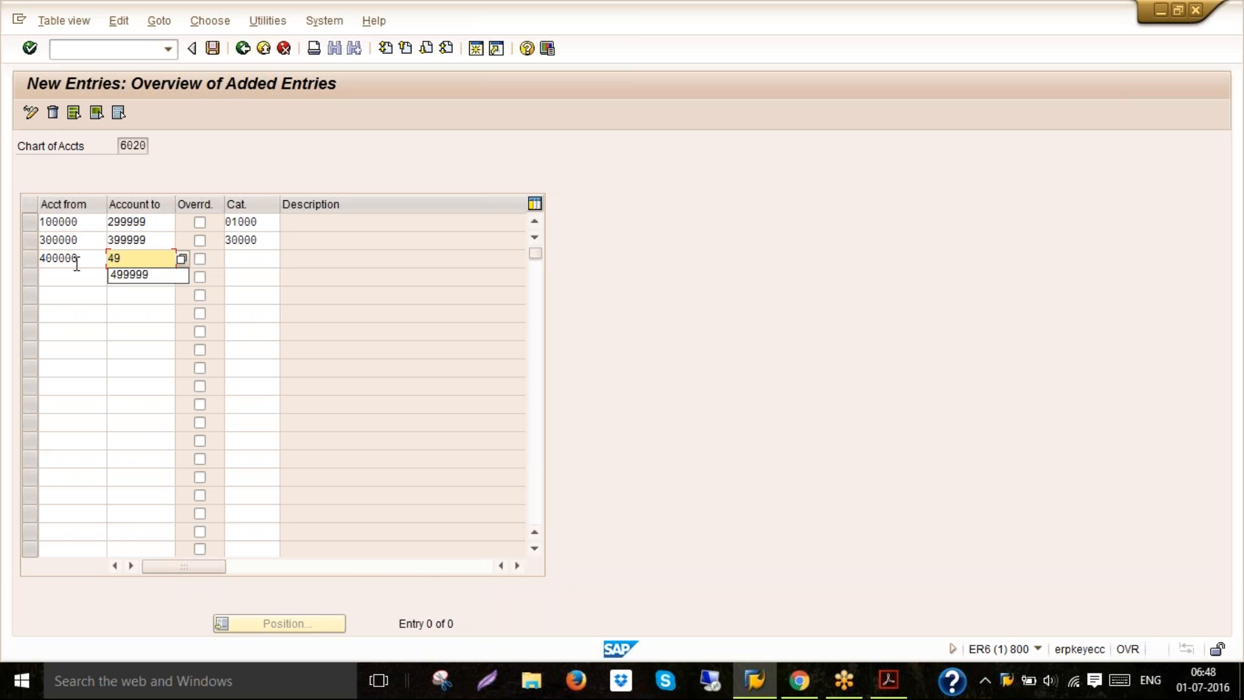
{"action": "left_click", "coordinate": [121, 278]}
{"action": "left_click", "coordinate": [242, 259]}
{"action": "type", "text": "20"}
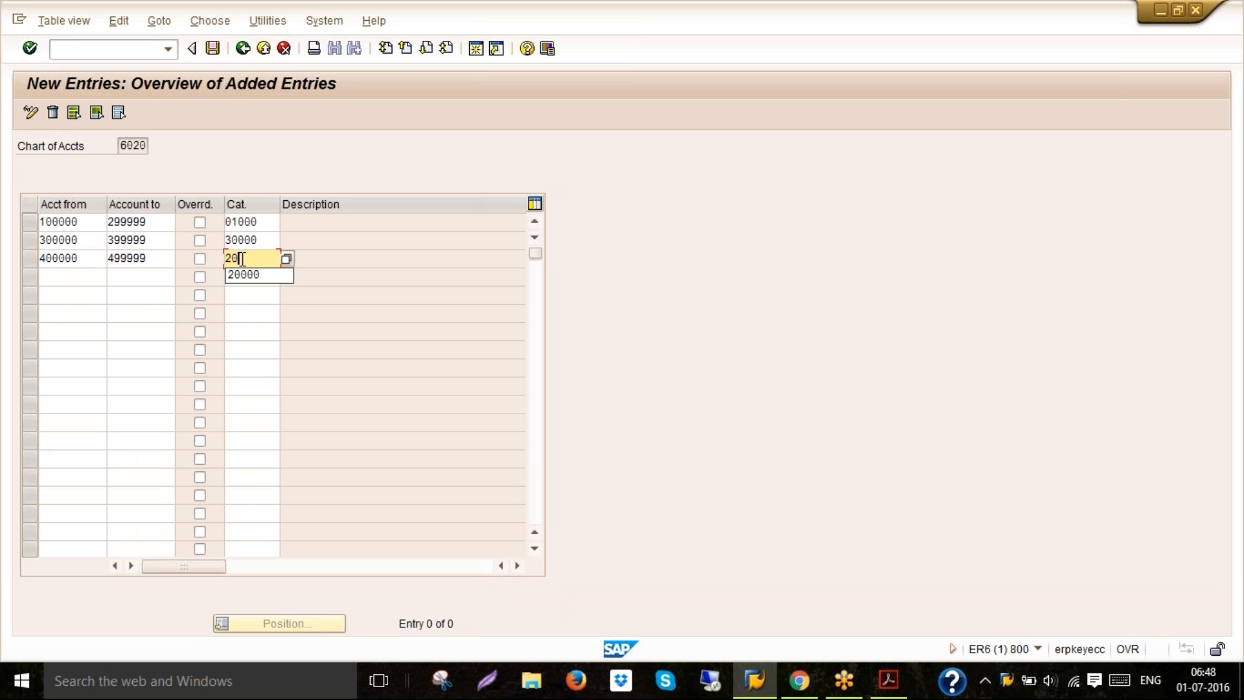
{"action": "left_click", "coordinate": [243, 277]}
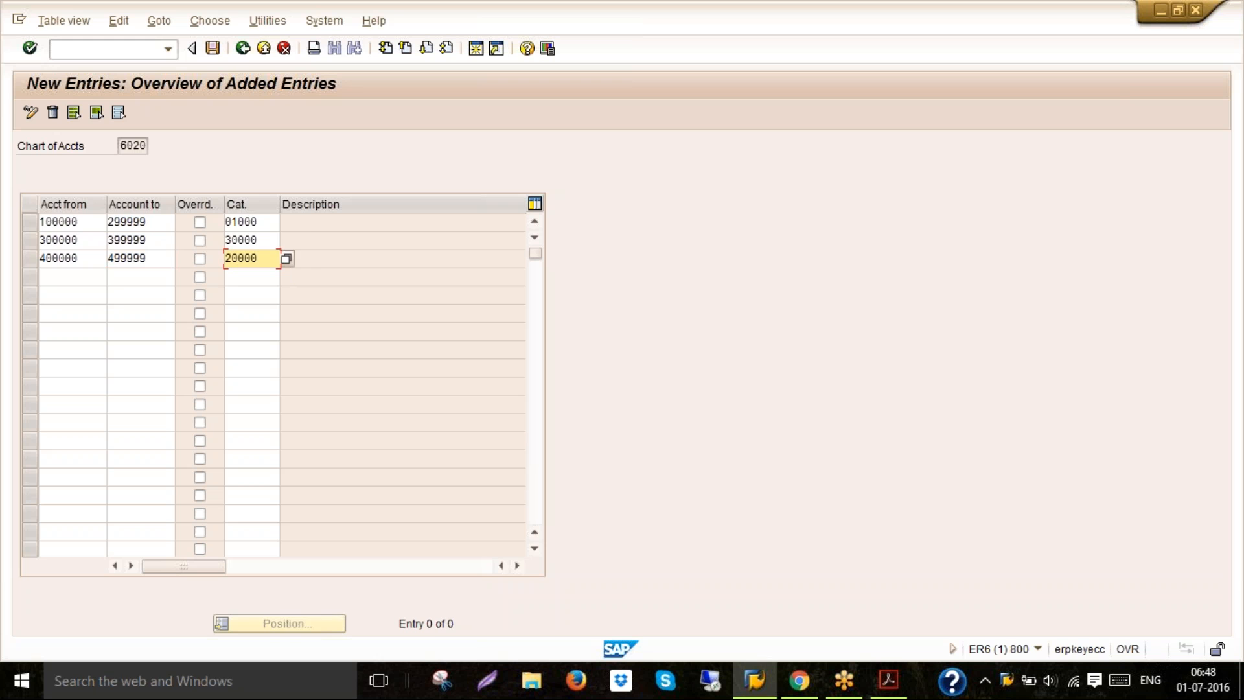
{"action": "key", "text": "Return"}
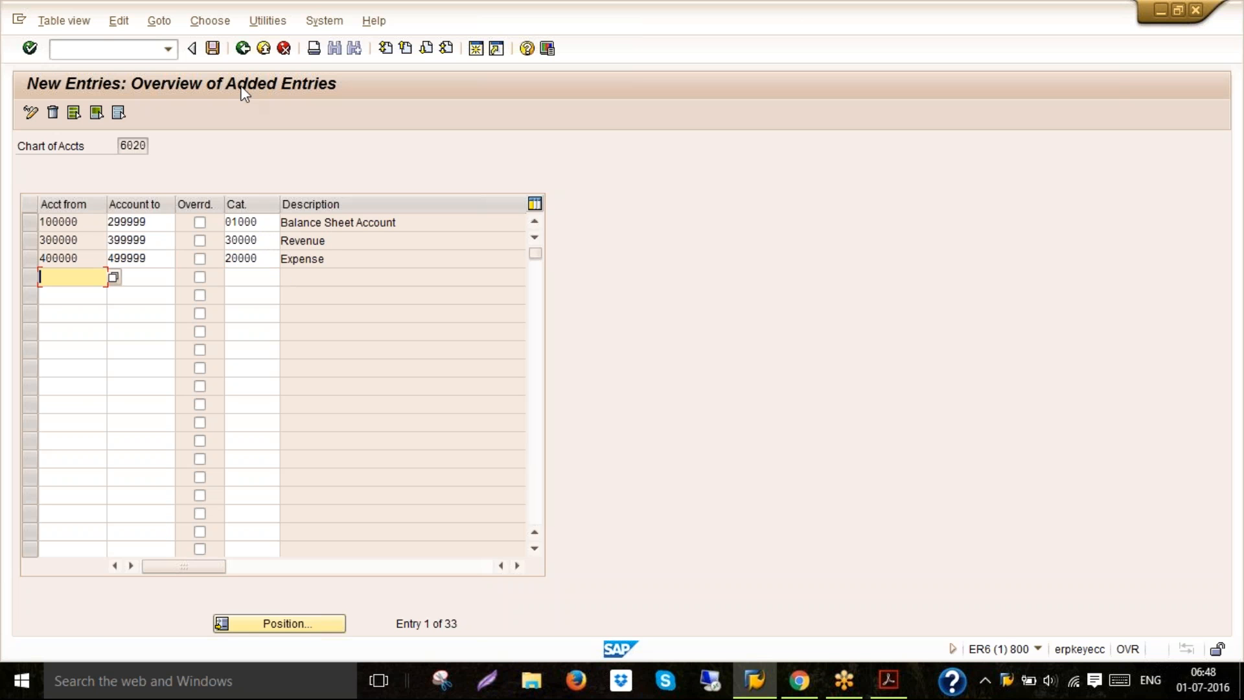
Save the account classifications to customizing request ER6K900196 chosen from own requests
{"action": "left_click", "coordinate": [214, 48]}
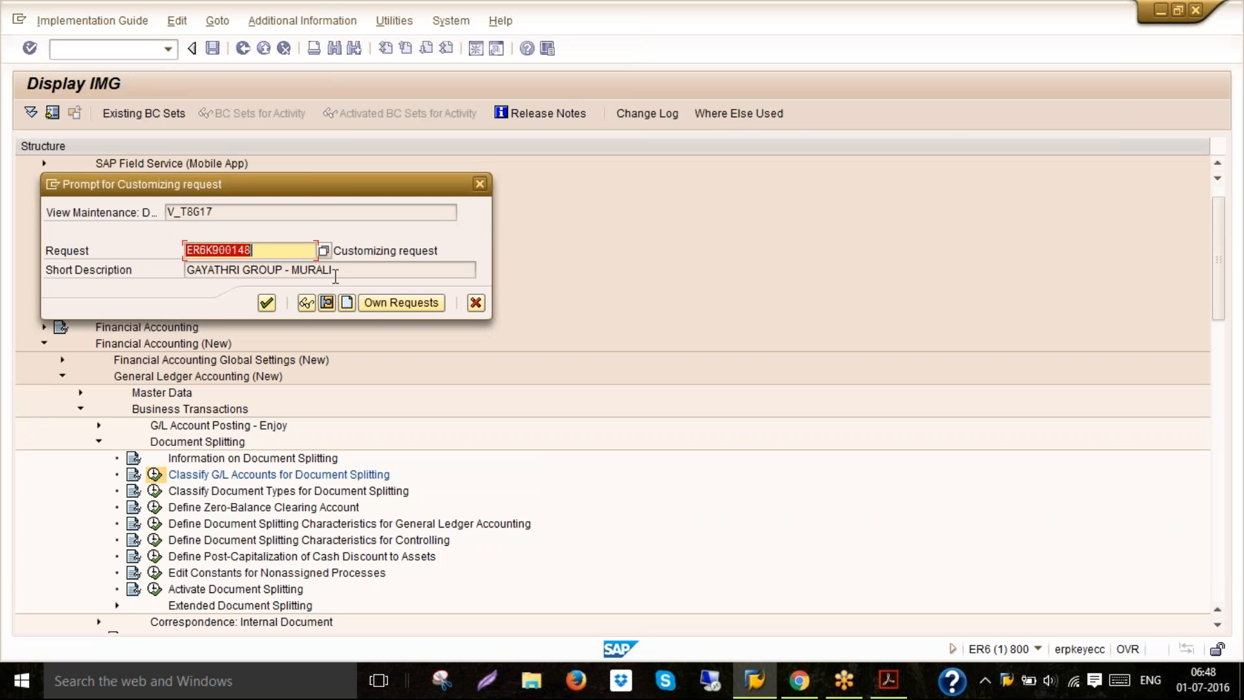
{"action": "left_click", "coordinate": [368, 302]}
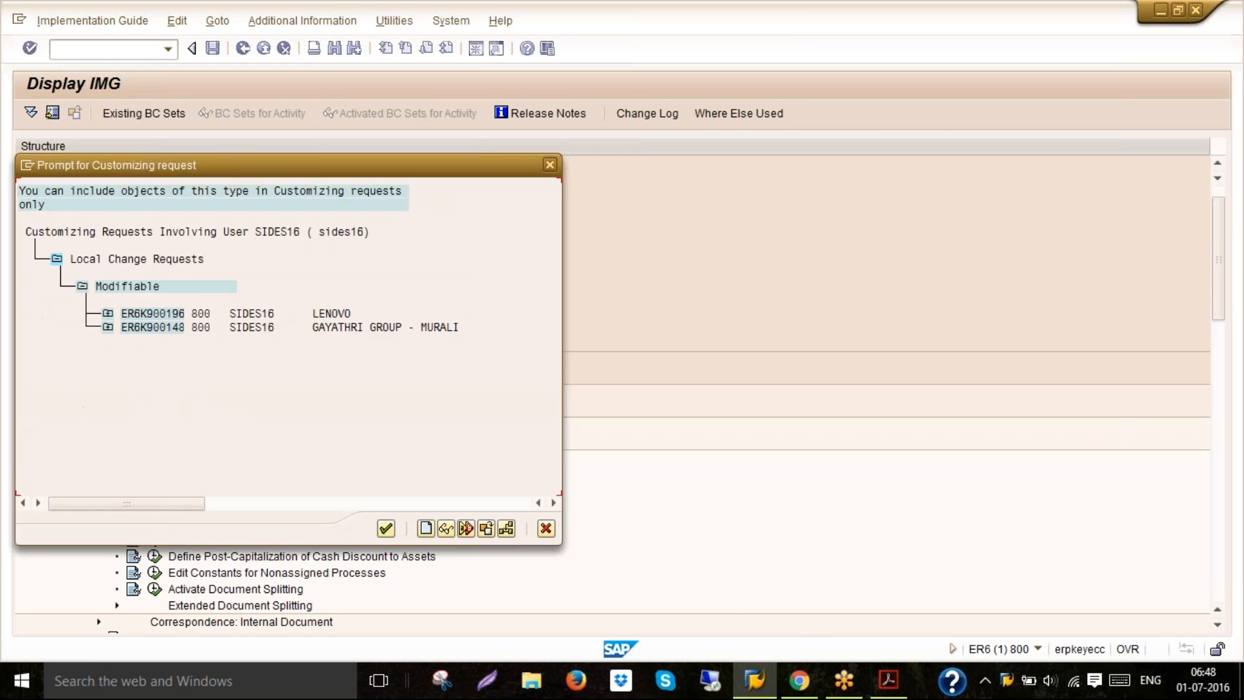
{"action": "double_click", "coordinate": [347, 313]}
{"action": "left_click", "coordinate": [268, 304]}
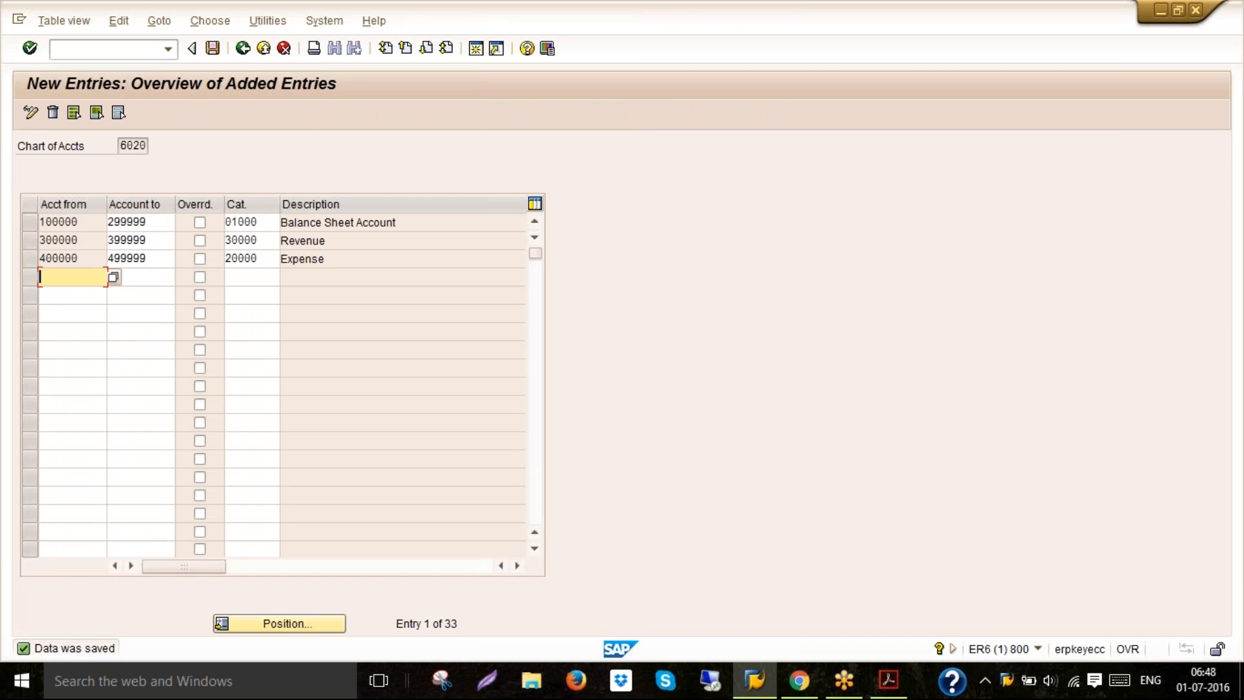
Open Define Document Splitting Characteristics for General Ledger Accounting and clear Zero balance for Business Area, Profit Center and Segment
{"action": "left_click", "coordinate": [264, 50]}
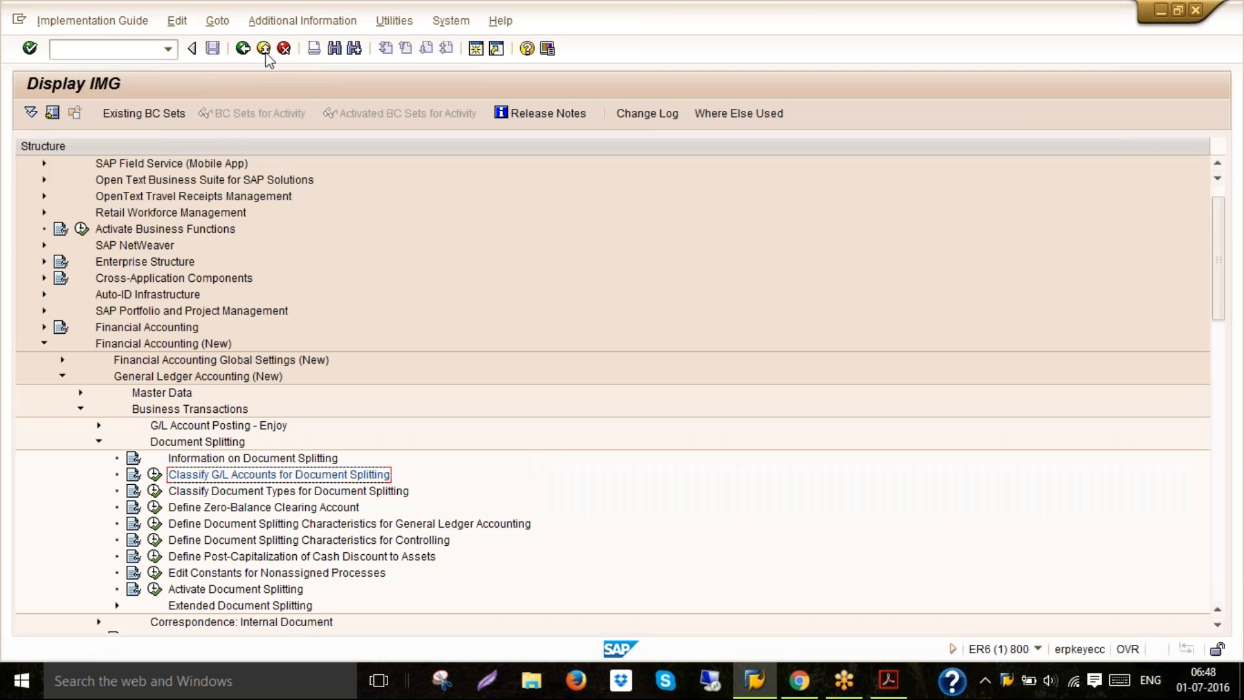
{"action": "left_click", "coordinate": [232, 525]}
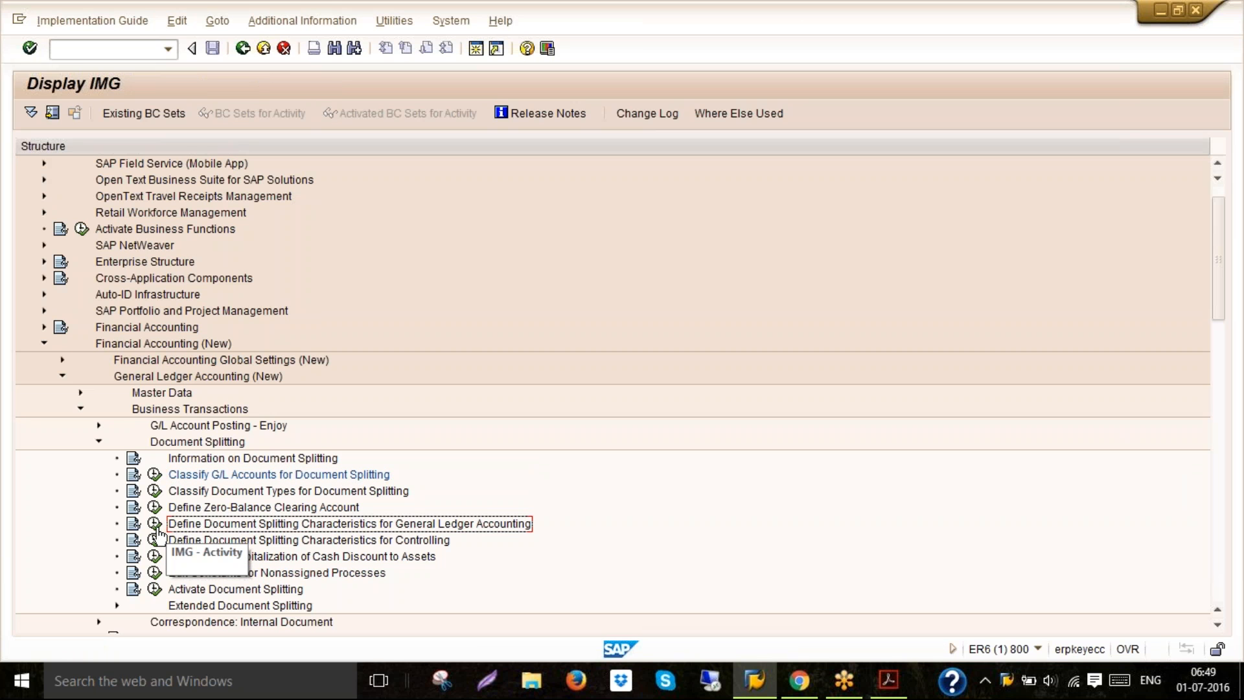
{"action": "left_click", "coordinate": [156, 525]}
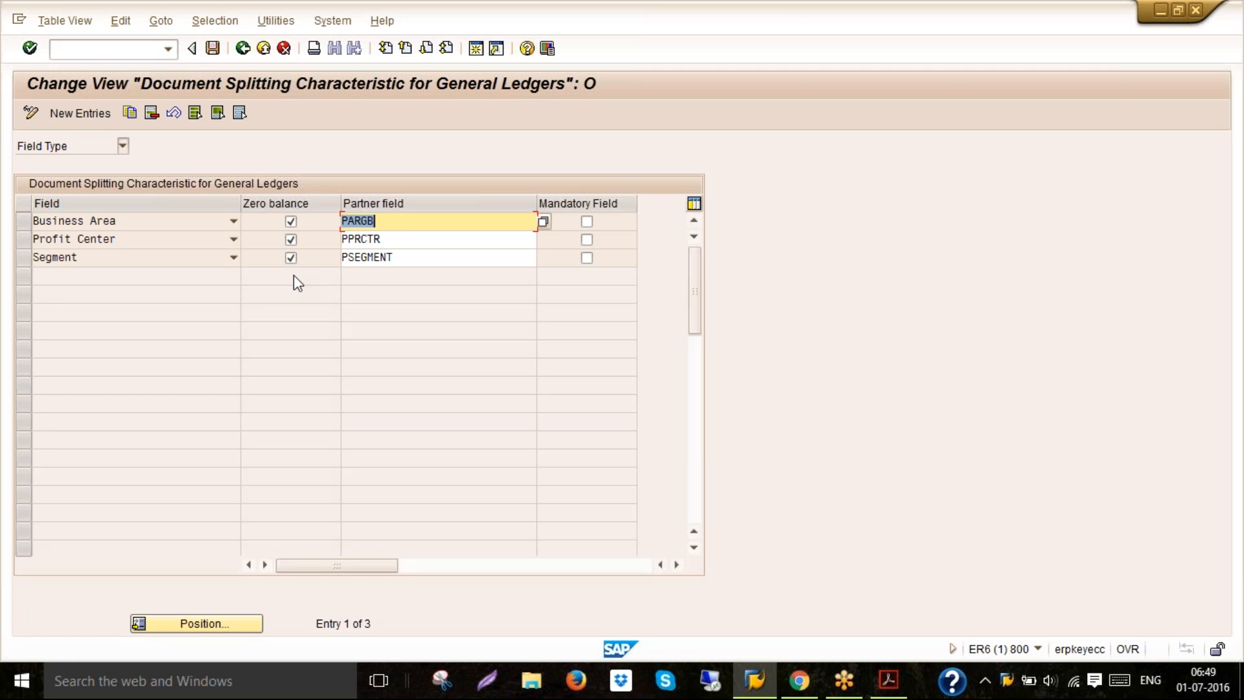
{"action": "left_click", "coordinate": [291, 257]}
{"action": "left_click", "coordinate": [291, 240]}
{"action": "left_click", "coordinate": [291, 221]}
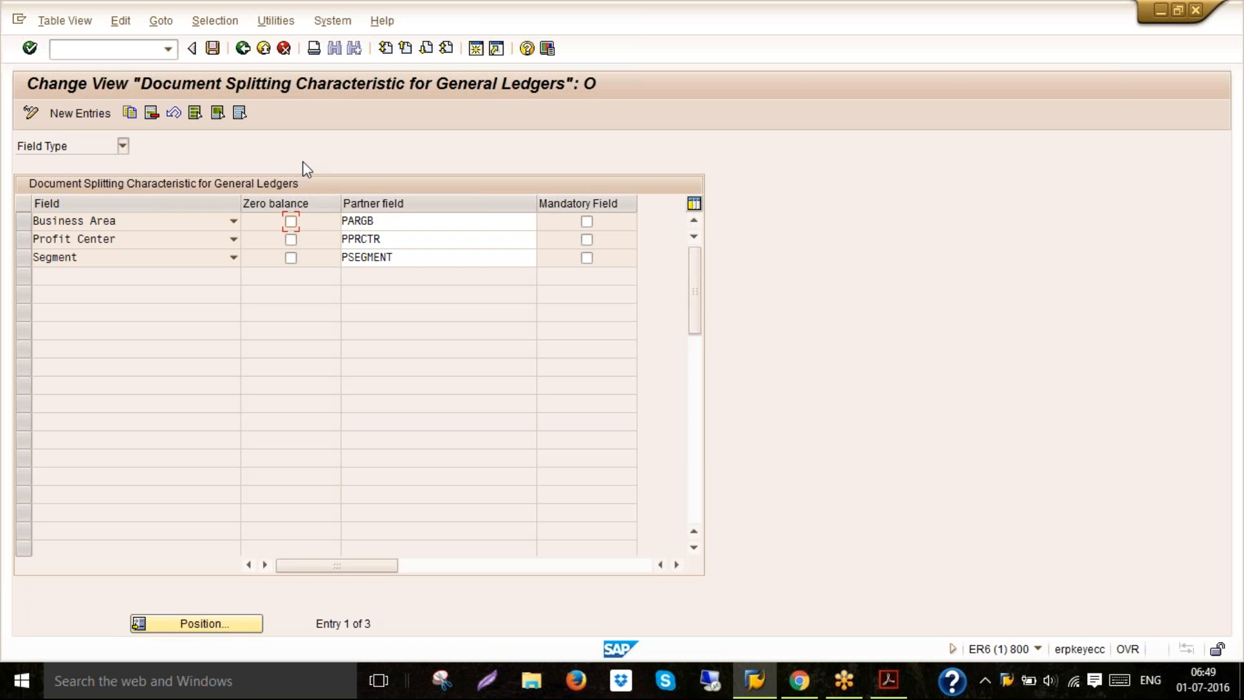
Save the document splitting characteristic changes to the proposed customizing request
{"action": "left_click", "coordinate": [213, 48]}
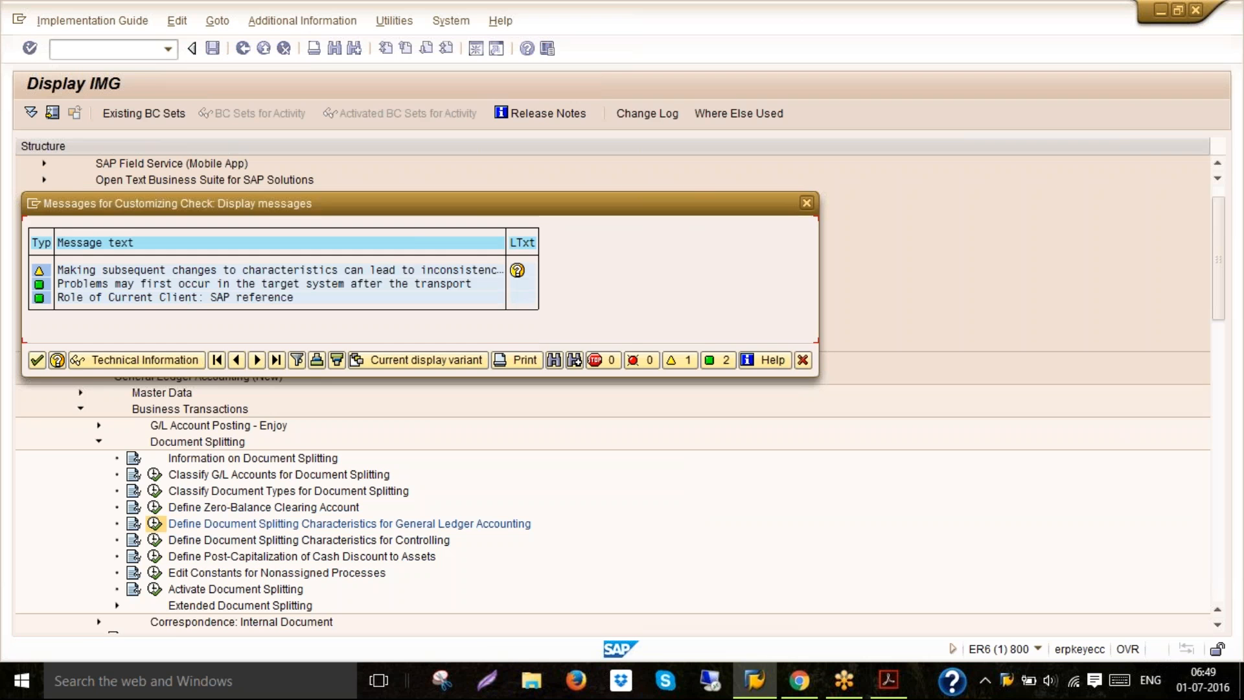
{"action": "key", "text": "Return"}
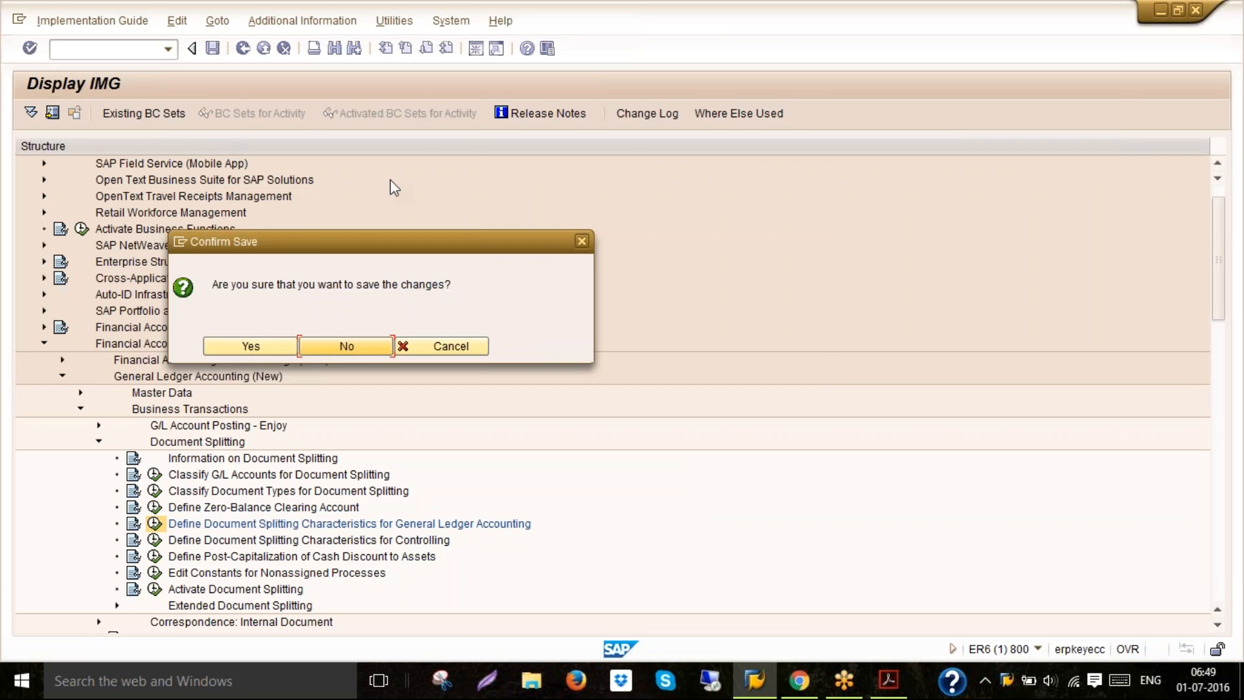
{"action": "left_click", "coordinate": [251, 346]}
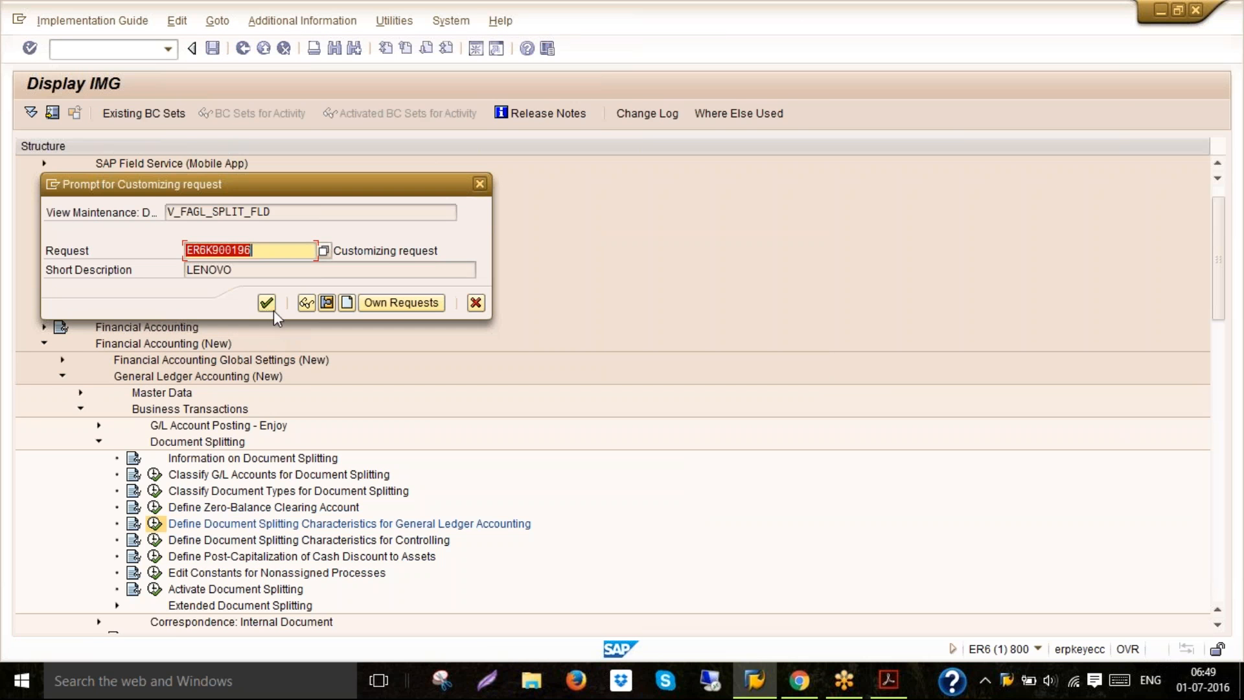
{"action": "left_click", "coordinate": [268, 305]}
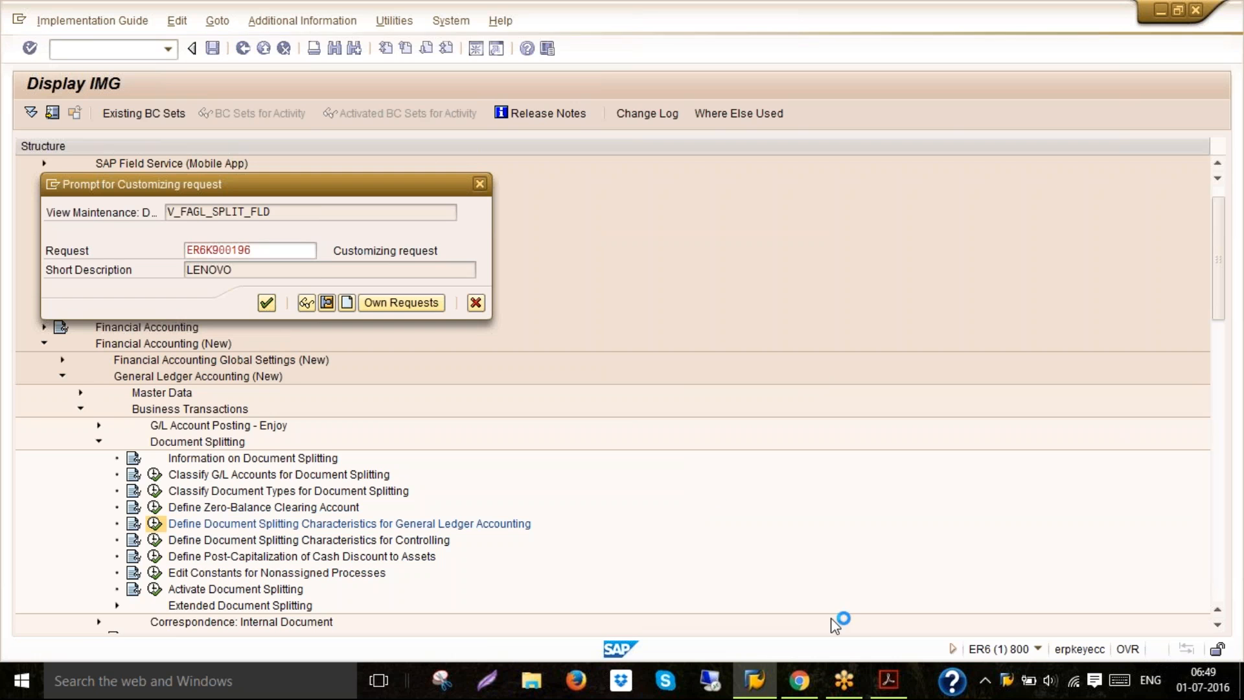
Review the document splitting and posting of transactions steps in the PDF guide
{"action": "left_click", "coordinate": [888, 680]}
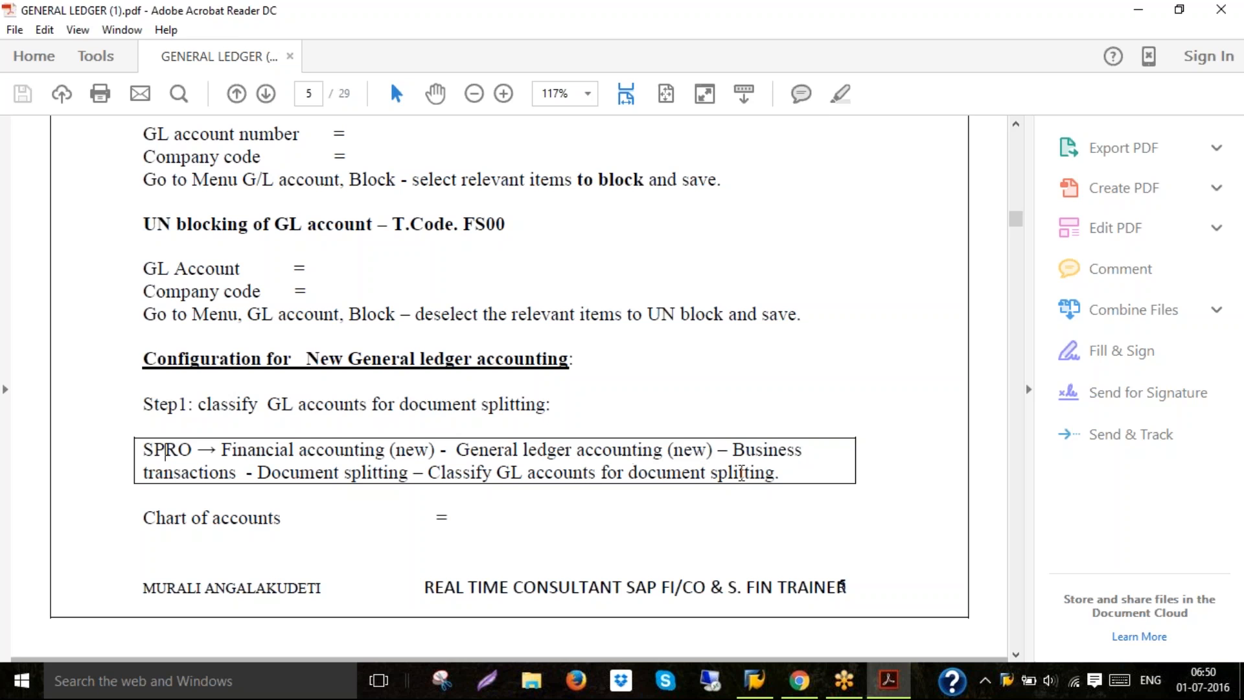
{"action": "left_click", "coordinate": [755, 682]}
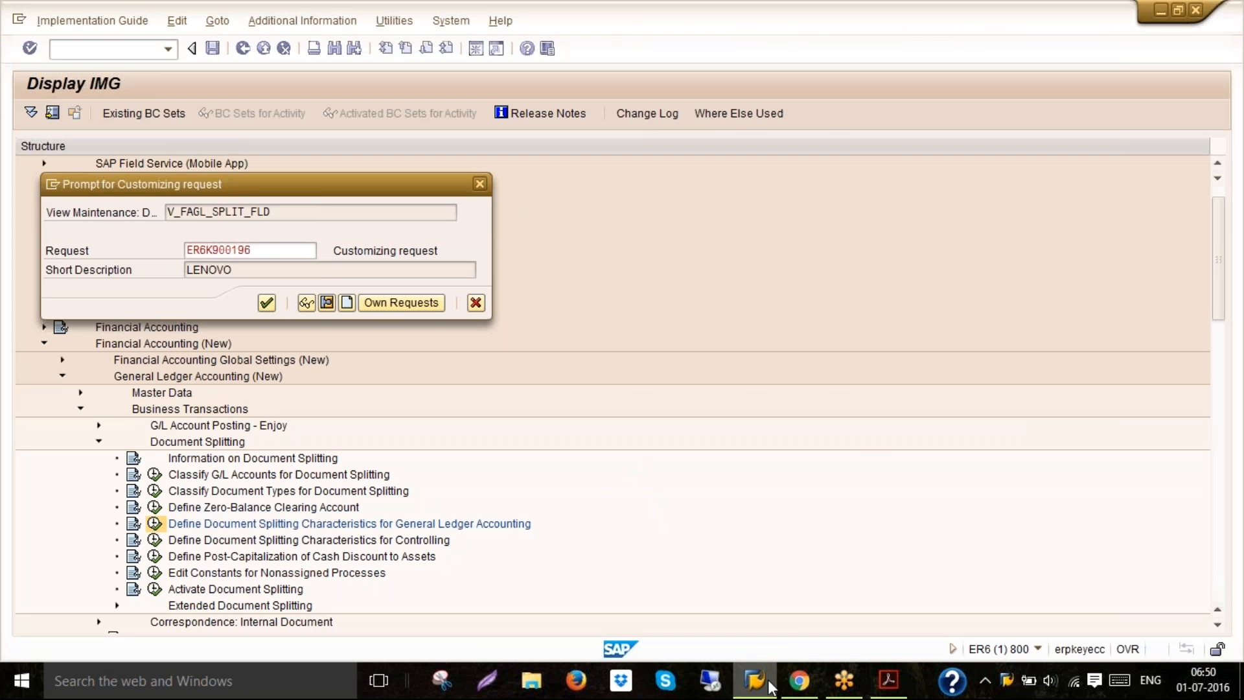
{"action": "left_click", "coordinate": [889, 680]}
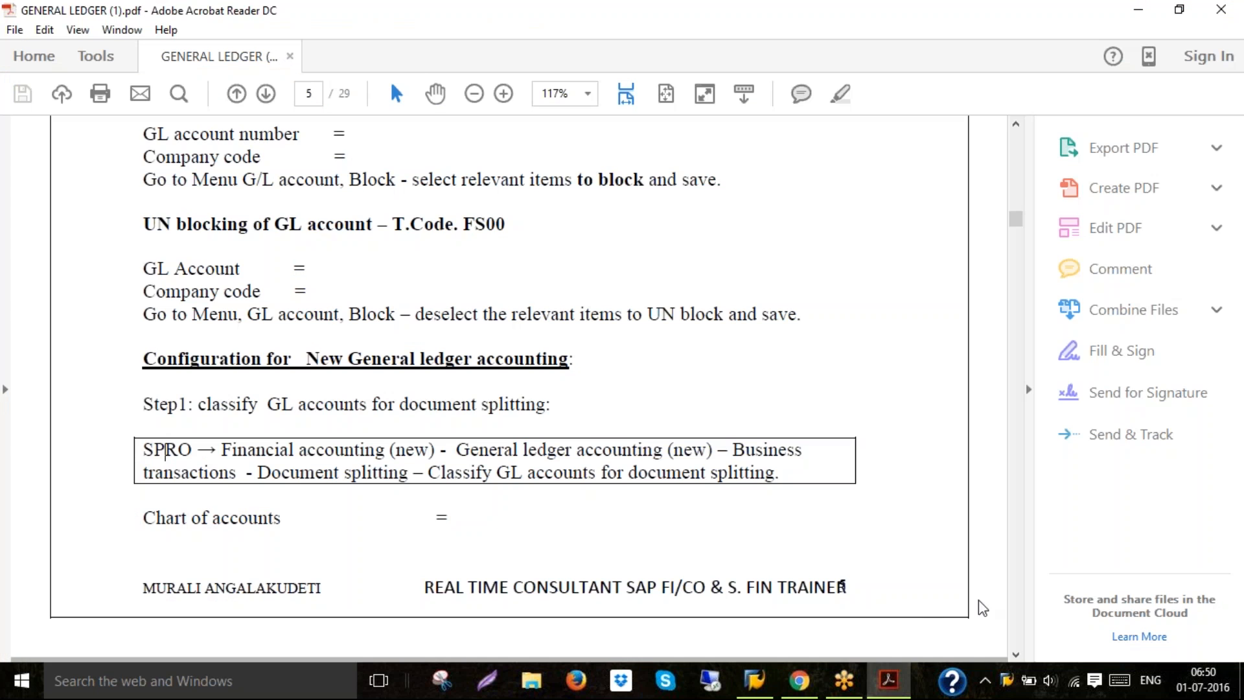
{"action": "left_click", "coordinate": [1016, 655]}
{"action": "scroll", "coordinate": [1016, 656], "scroll_direction": "down", "scroll_amount": 12}
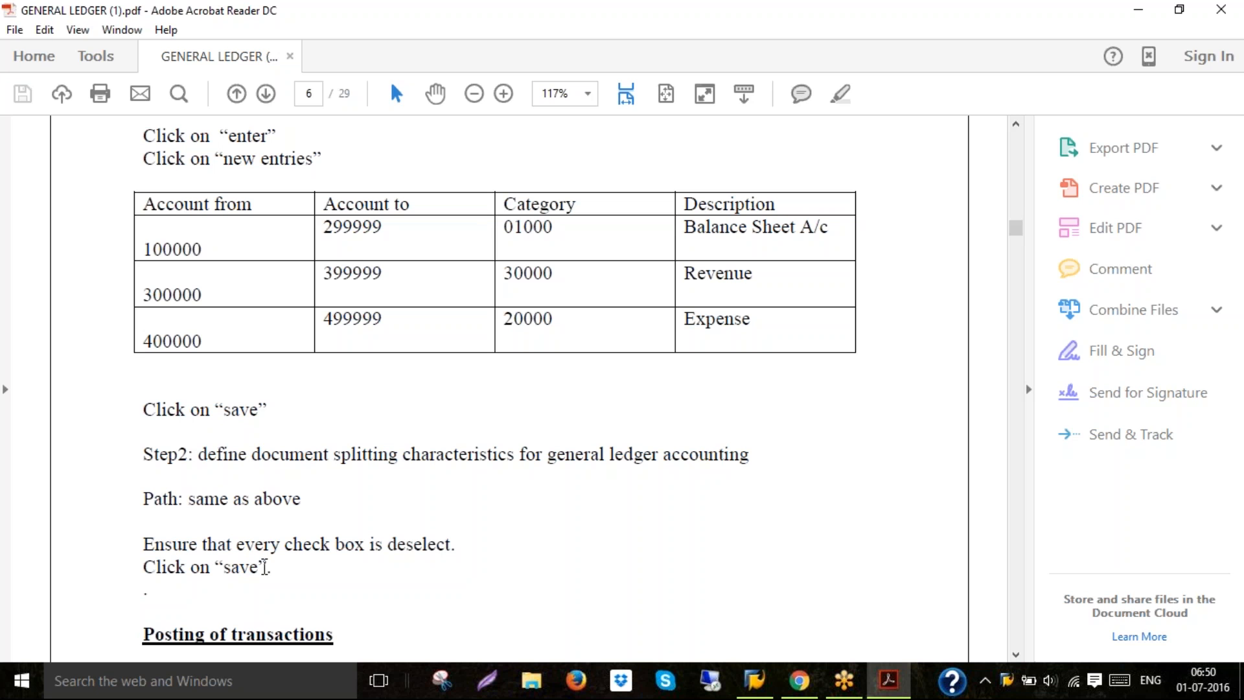
{"action": "left_click", "coordinate": [760, 679]}
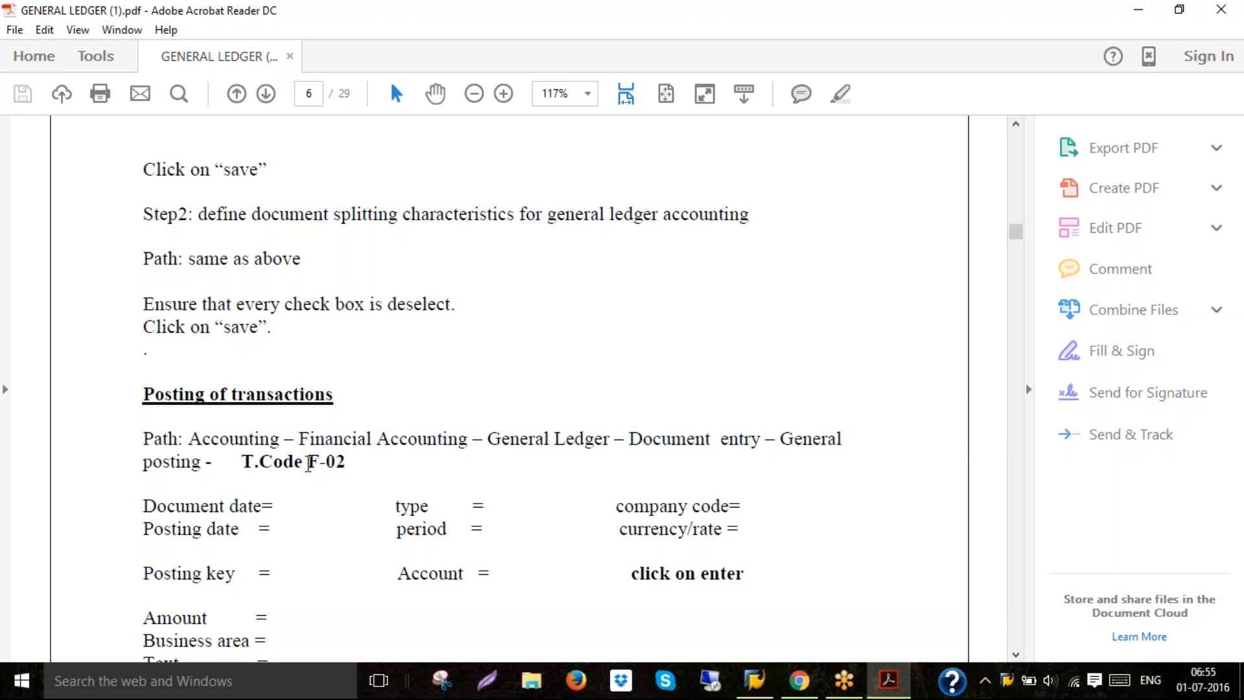
Return to SAP and start transaction F-02 for G/L account posting
{"action": "key", "text": "BackSpace"}
{"action": "left_click", "coordinate": [756, 678]}
{"action": "left_click", "coordinate": [90, 49]}
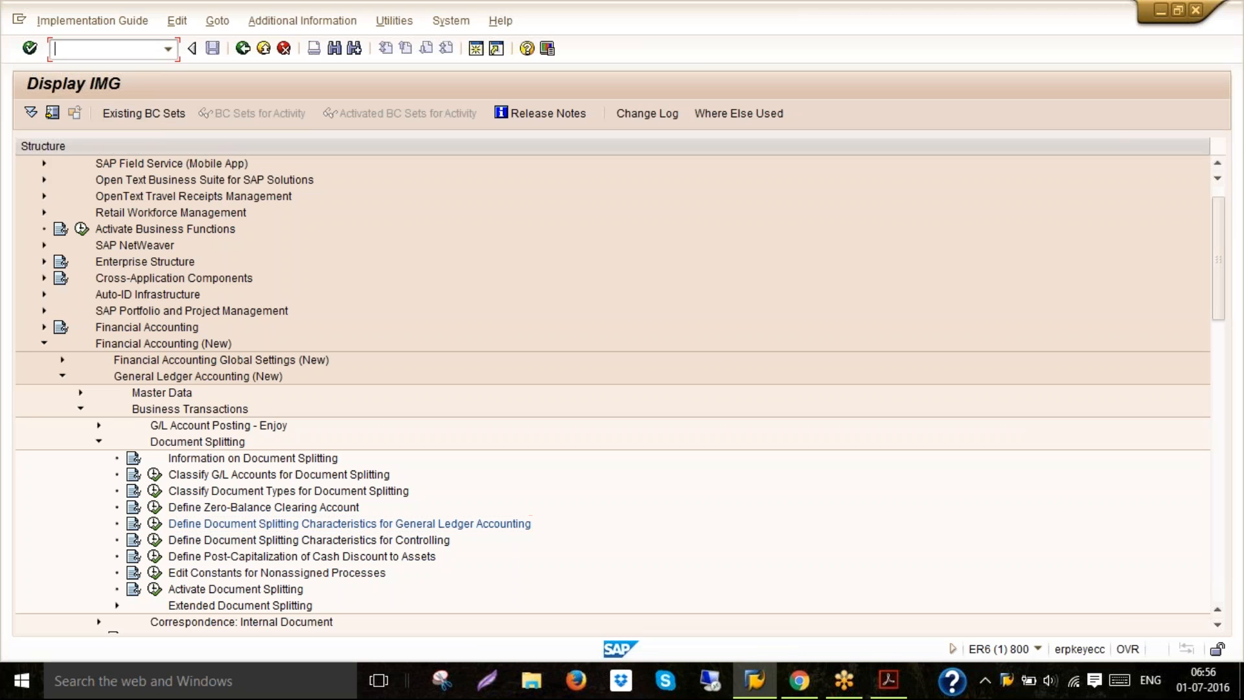
{"action": "type", "text": "/nf-02"}
{"action": "key", "text": "Return"}
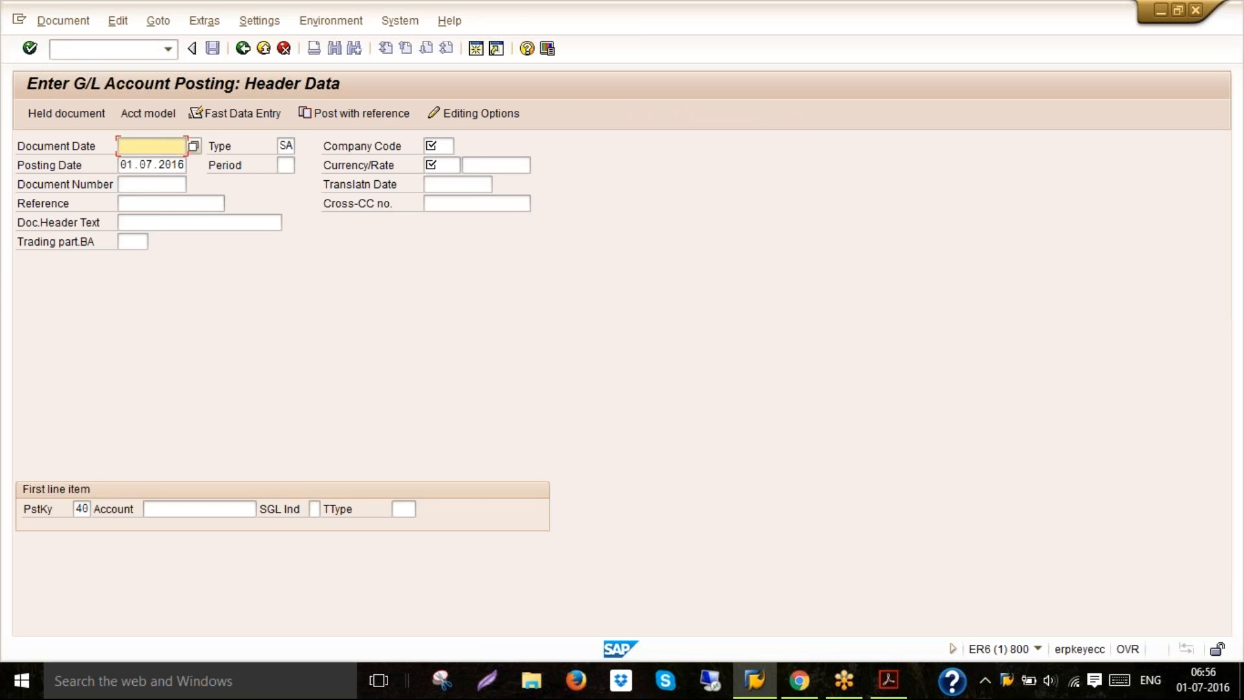
Fill in the posting header with document date 01.07.2016, company code 6020, period 4 and currency INR
{"action": "type", "text": "01.07.2016"}
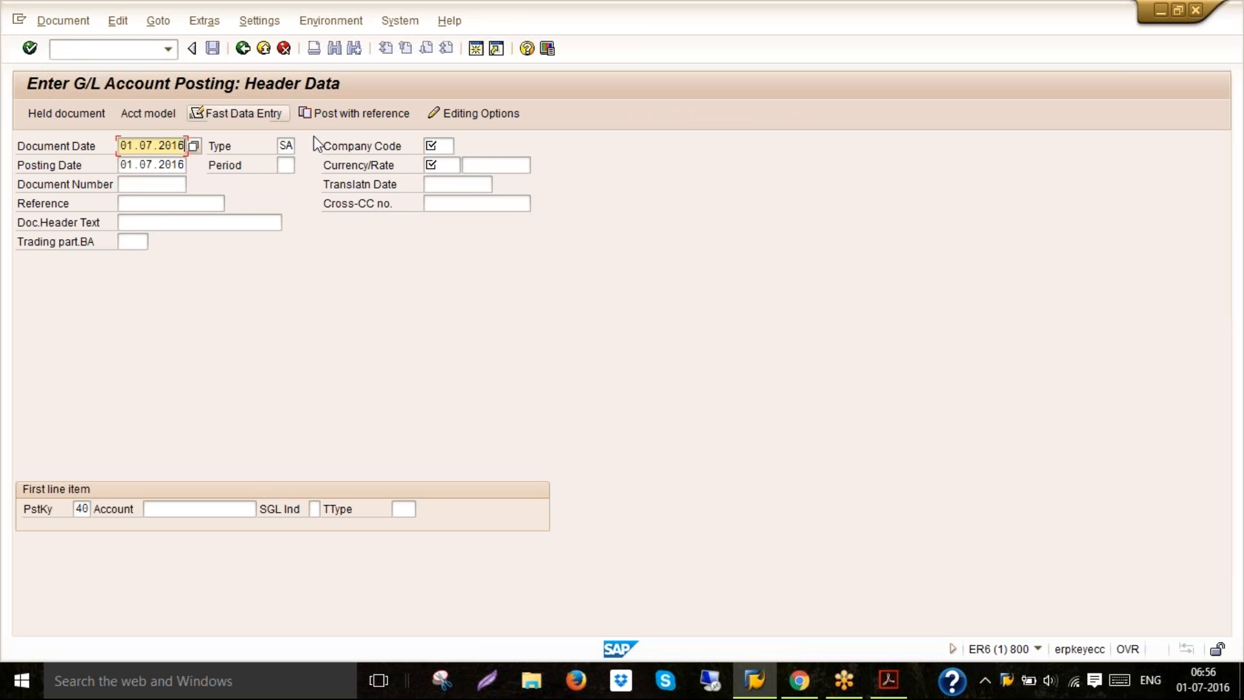
{"action": "left_click", "coordinate": [440, 146]}
{"action": "type", "text": "6020"}
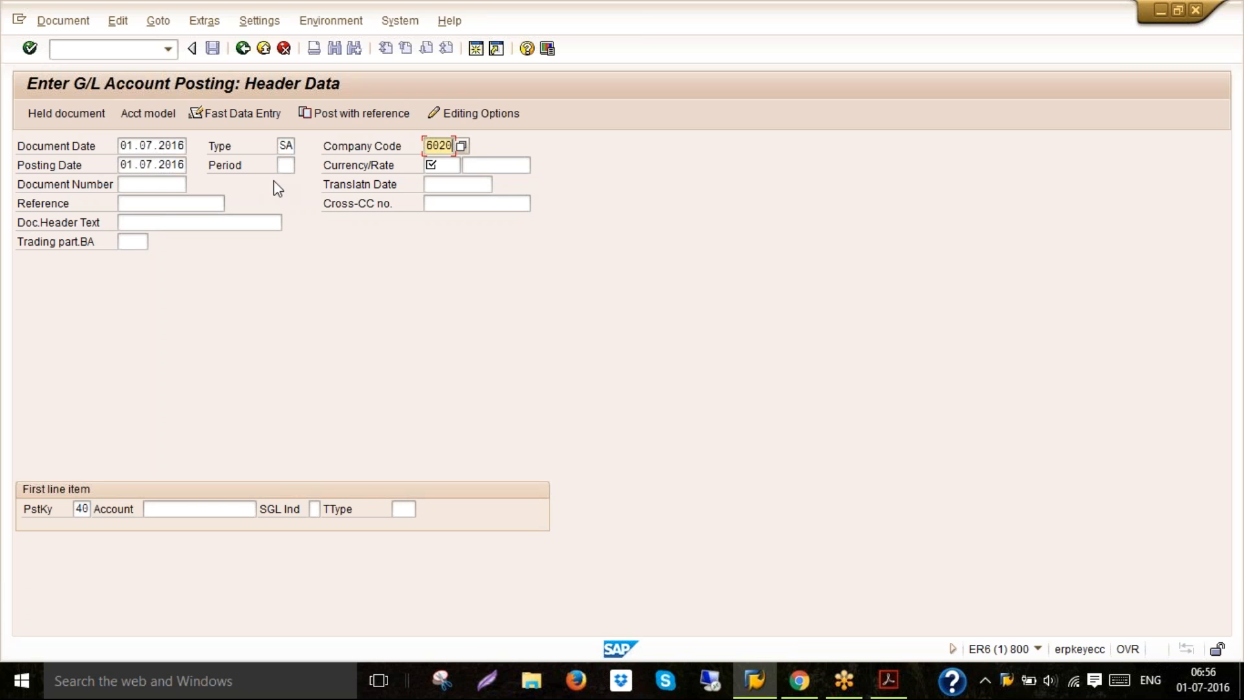
{"action": "left_click", "coordinate": [286, 165]}
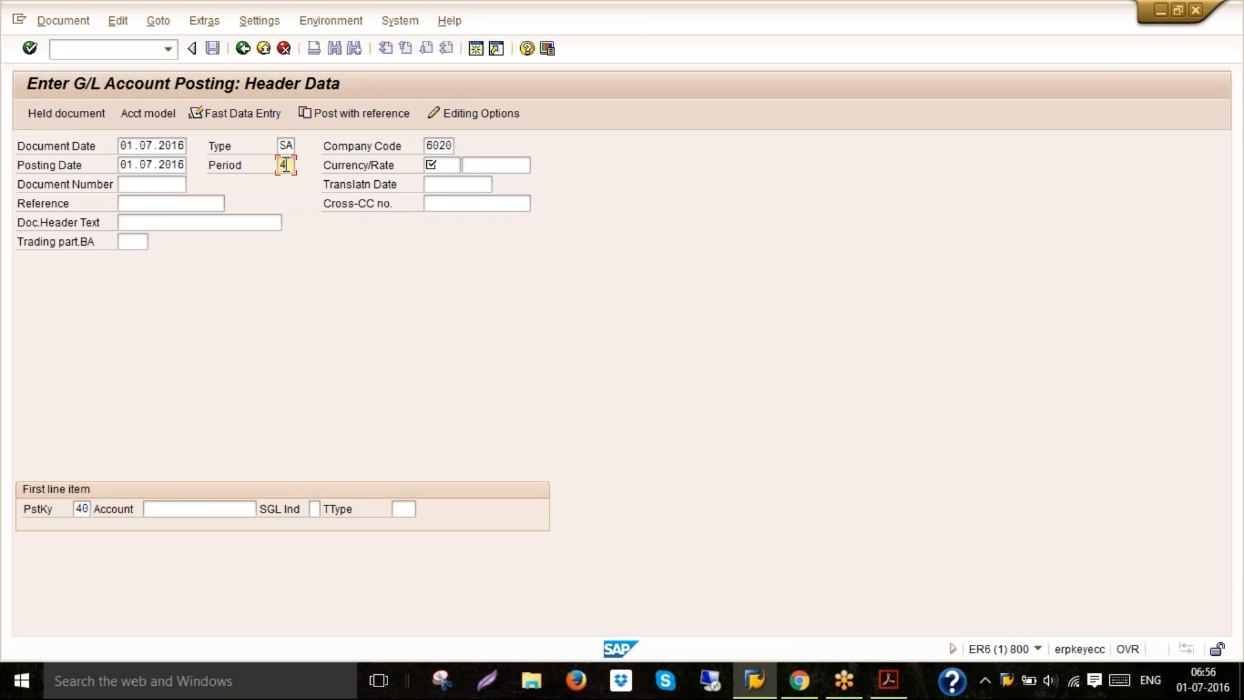
{"action": "left_click", "coordinate": [434, 166]}
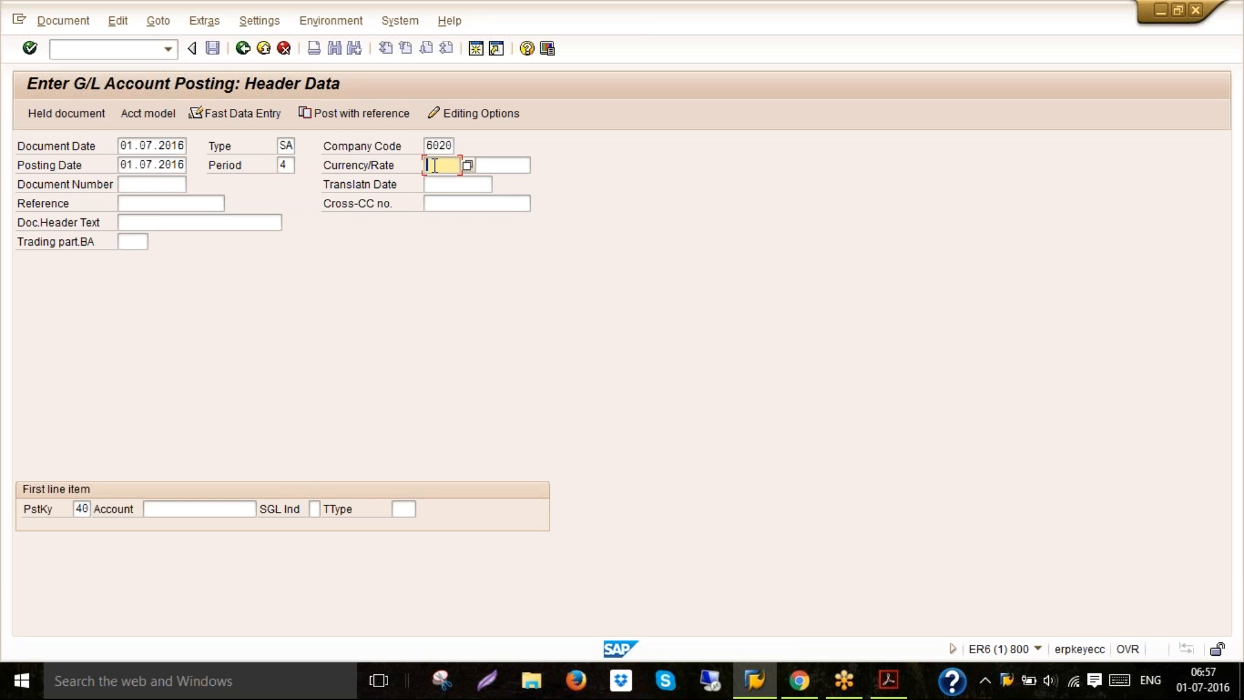
{"action": "type", "text": "INR"}
Open Excel and note SALARIES, A/C and DR across cells I10, K10 and M10
{"action": "left_click", "coordinate": [23, 681]}
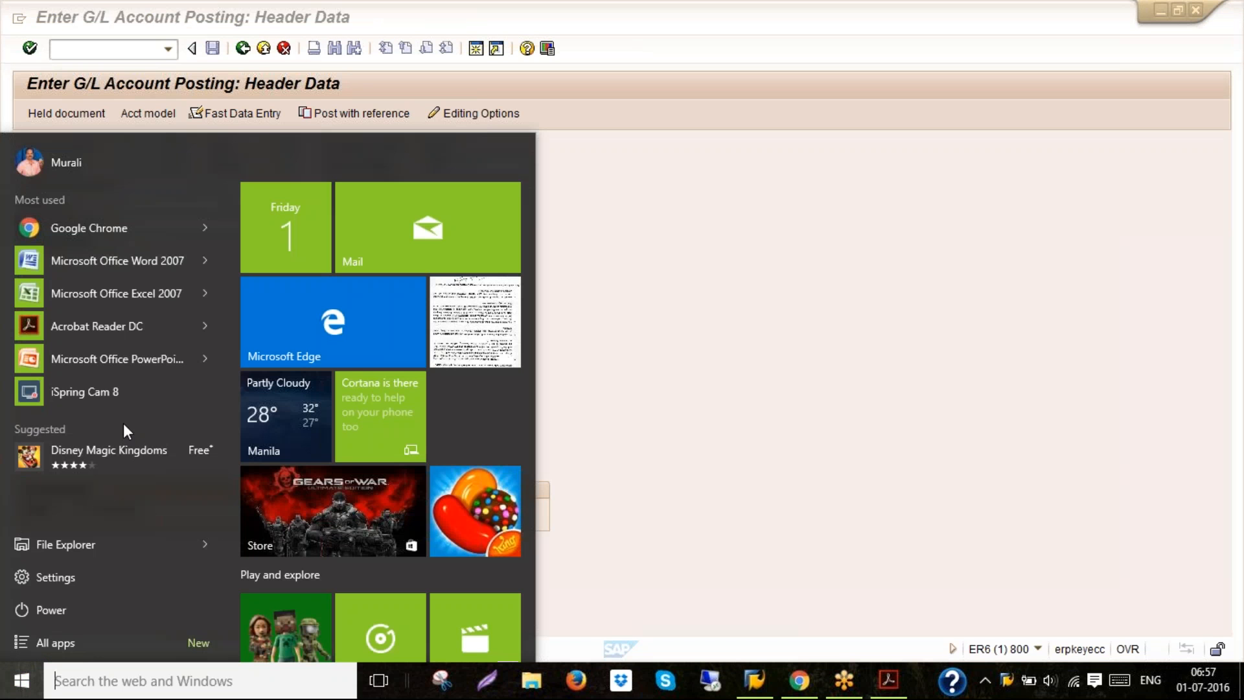
{"action": "left_click", "coordinate": [109, 292]}
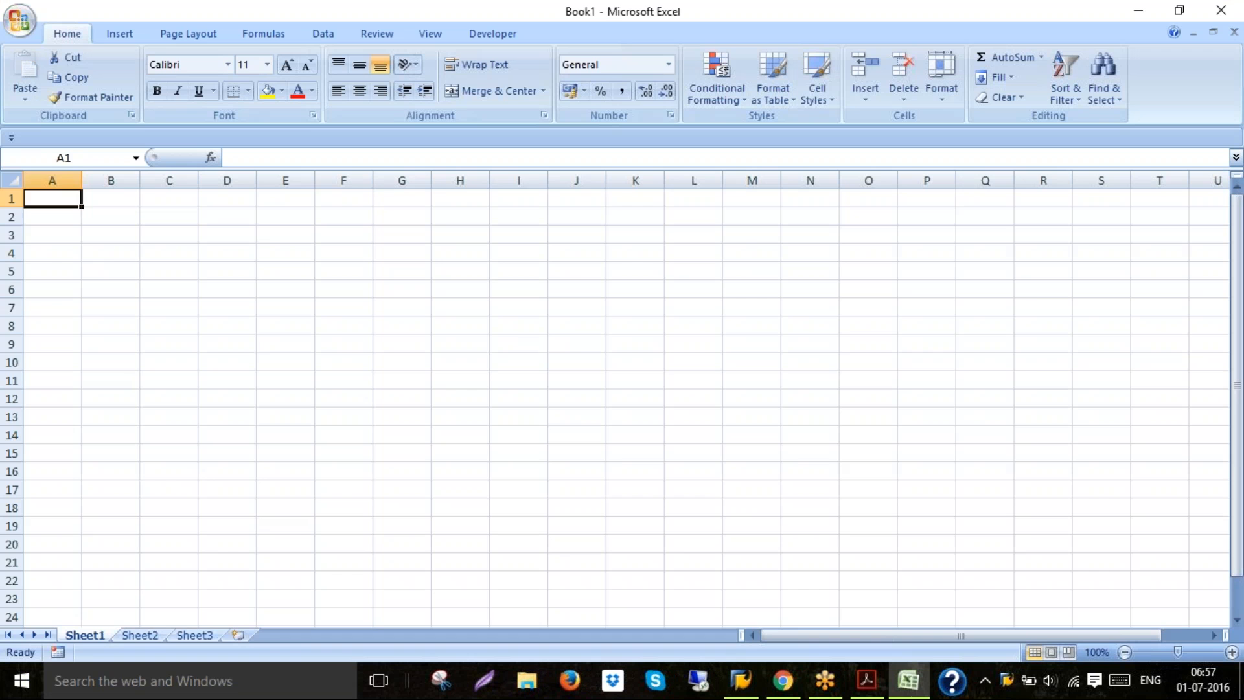
{"action": "left_click", "coordinate": [500, 360]}
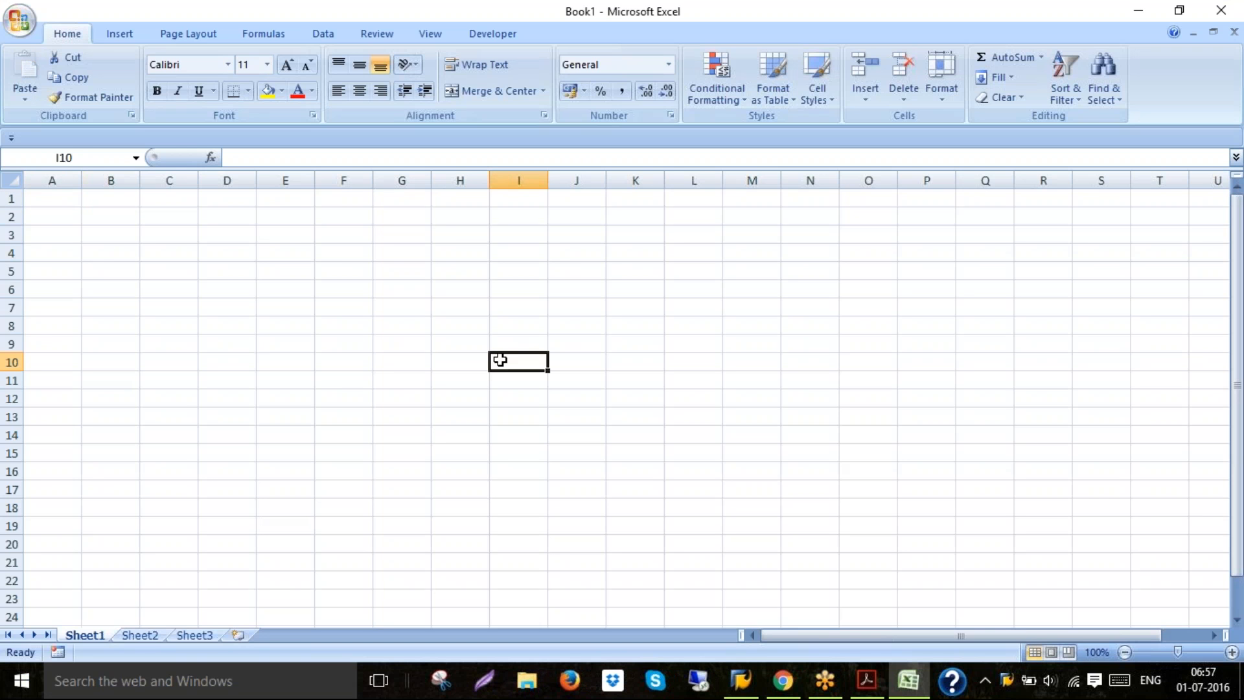
{"action": "type", "text": "SALARIES"}
{"action": "key", "text": "Right"}
{"action": "key", "text": "Right"}
{"action": "type", "text": "A/C"}
{"action": "key", "text": "Right"}
{"action": "key", "text": "Right"}
{"action": "type", "text": "DR"}
{"action": "left_click", "coordinate": [527, 379]}
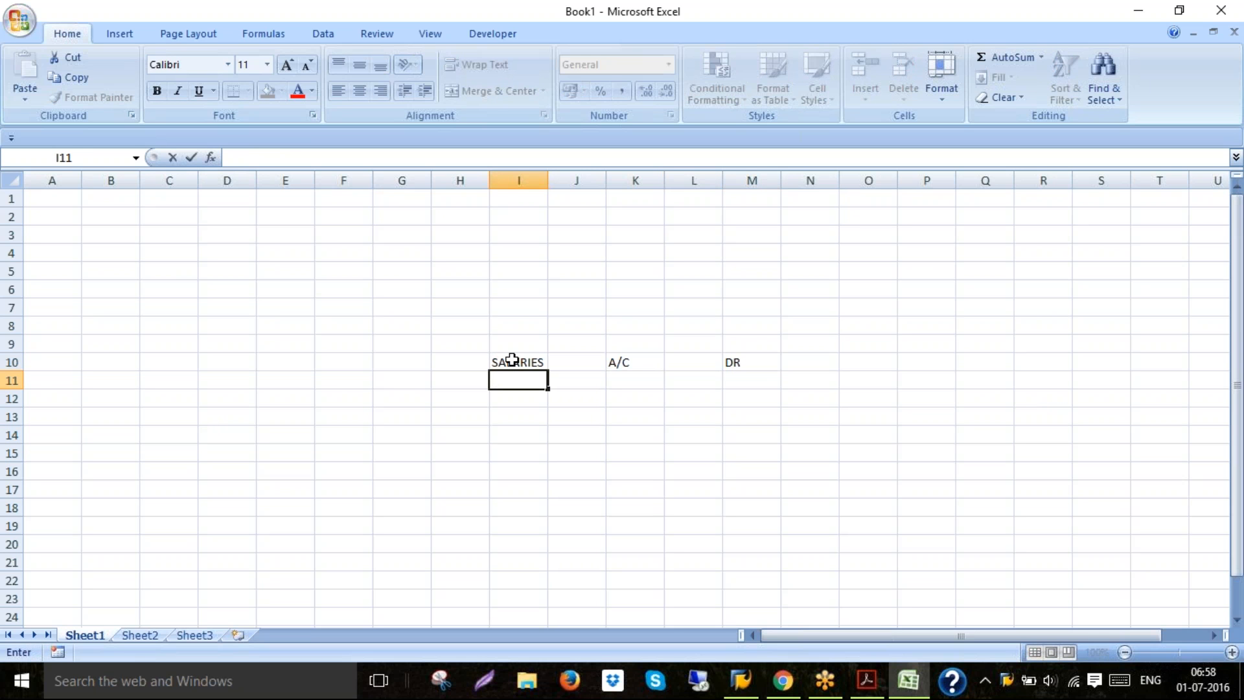
Enter TO CASH in cell J11 of the journal entry sketch
{"action": "type", "text": "TO CASH"}
{"action": "key", "text": "Right"}
{"action": "key", "text": "Right"}
{"action": "key", "text": "Right"}
{"action": "key", "text": "Right"}
{"action": "key", "text": "Right"}
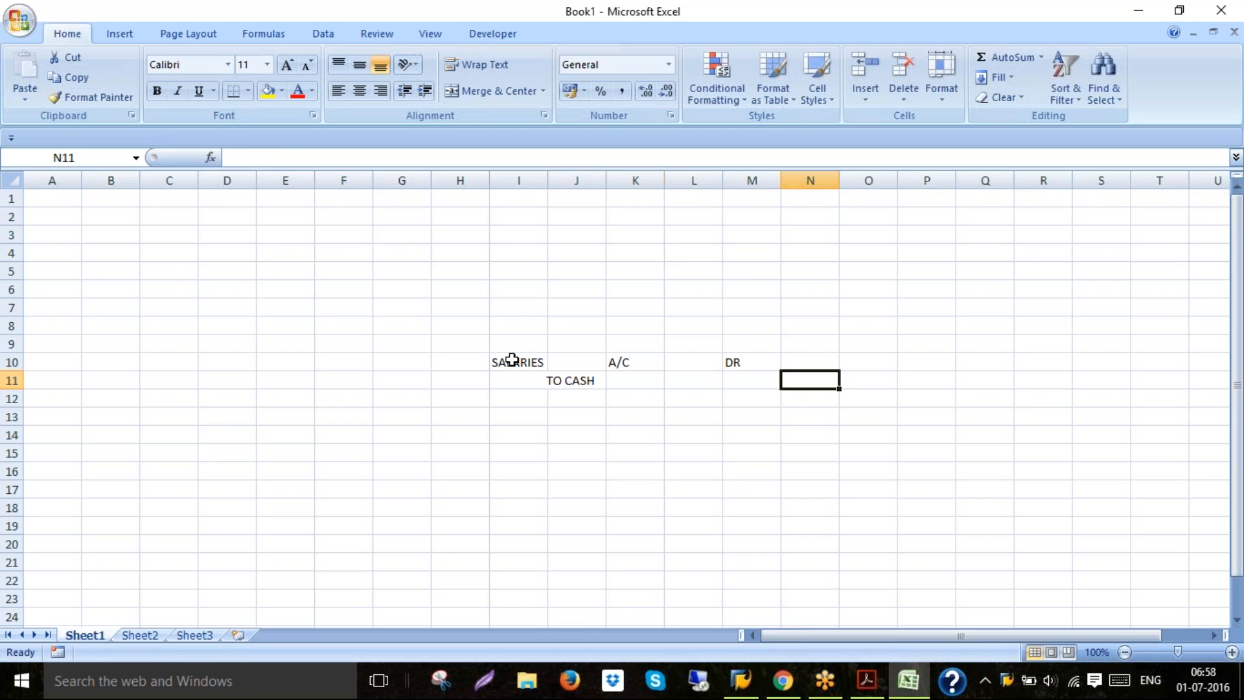
Enter the amount 1000 as debit in cell N10 and as credit in cell O11
{"action": "left_click", "coordinate": [802, 361]}
{"action": "type", "text": "1000"}
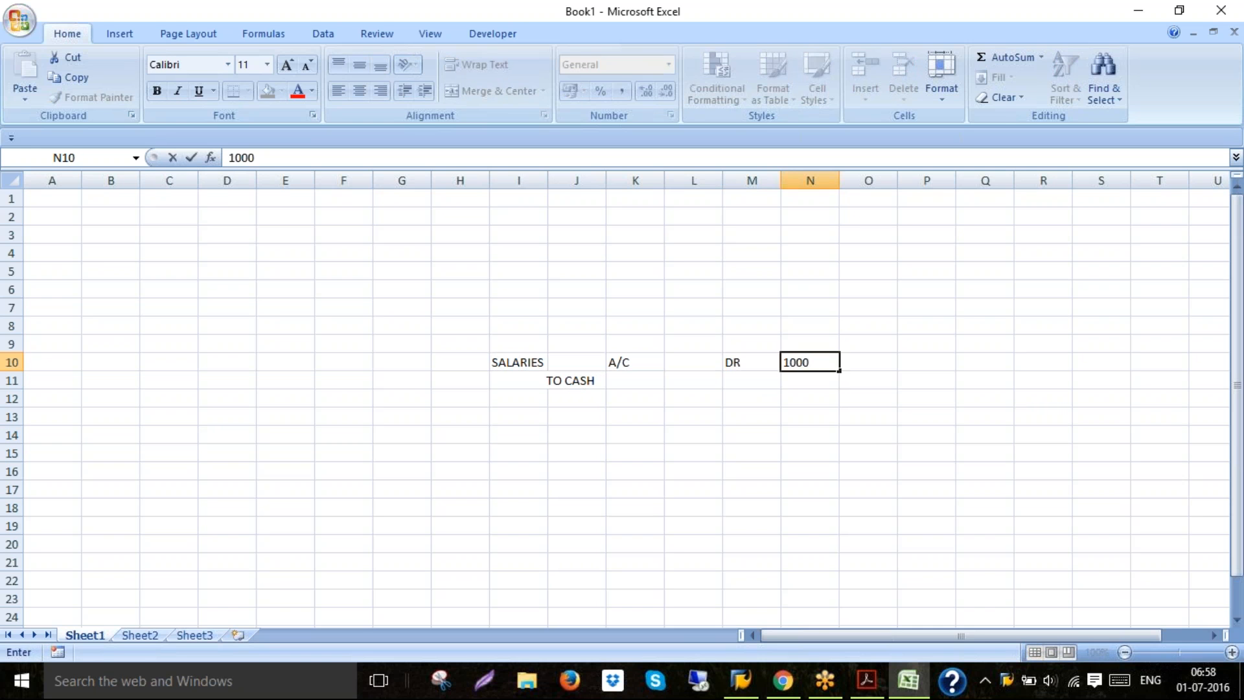
{"action": "key", "text": "Return"}
{"action": "key", "text": "Right"}
{"action": "type", "text": "1000"}
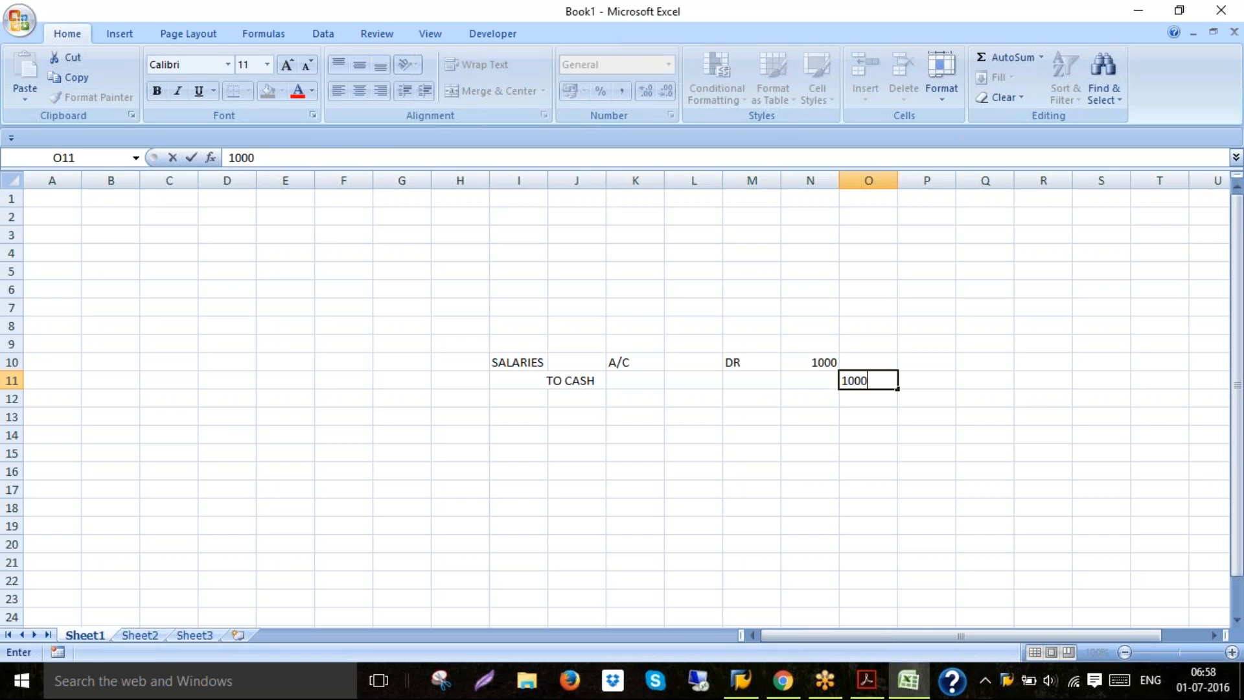
{"action": "key", "text": "Return"}
{"action": "key", "text": "Left"}
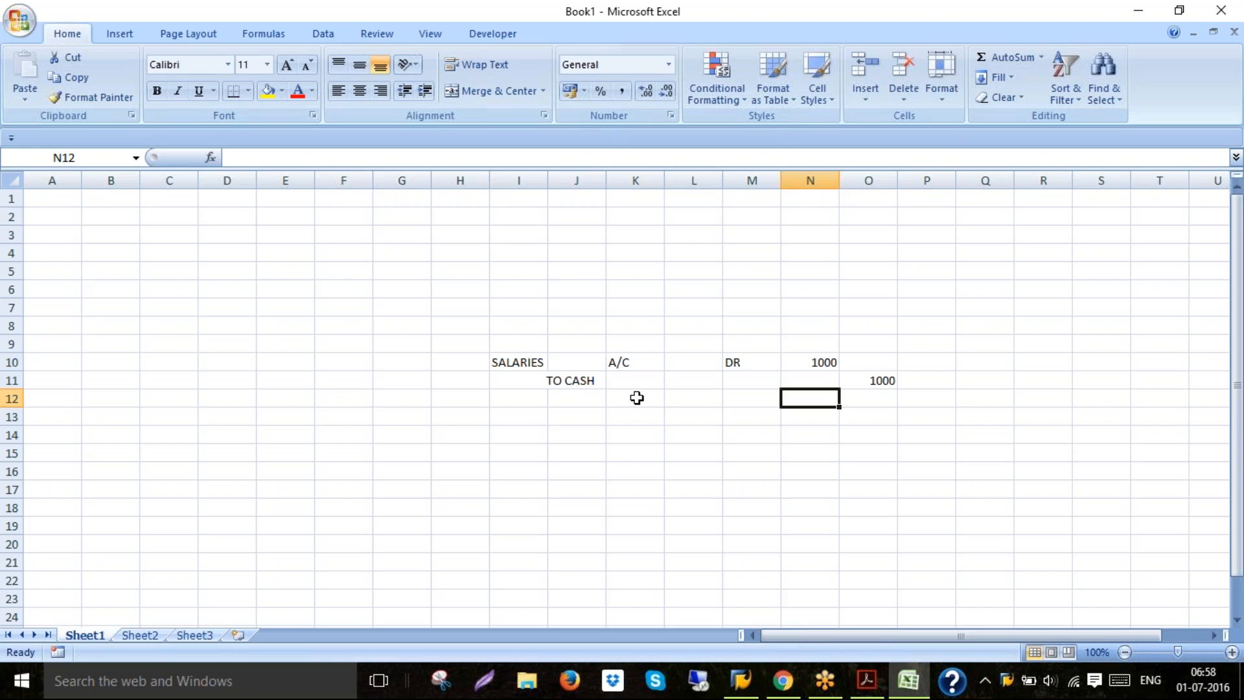
Enter posting keys 40 and 50 in cells H14 and H15
{"action": "left_click", "coordinate": [460, 432]}
{"action": "type", "text": "40"}
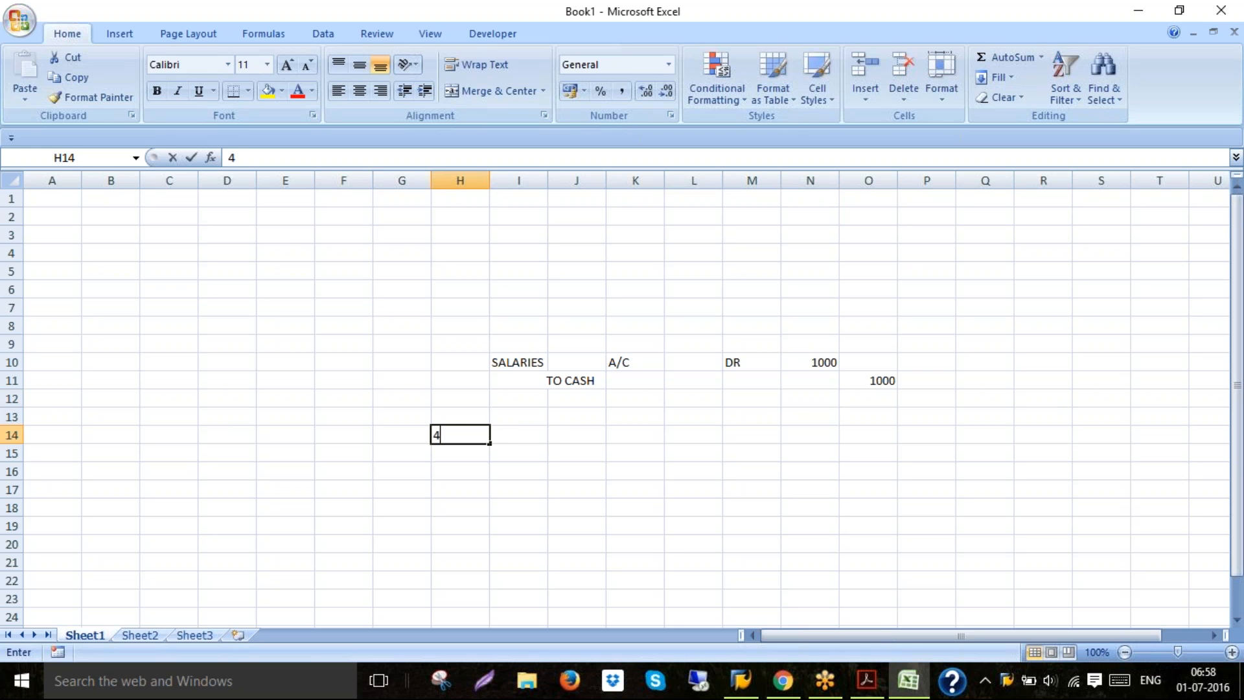
{"action": "key", "text": "Return"}
{"action": "type", "text": "50"}
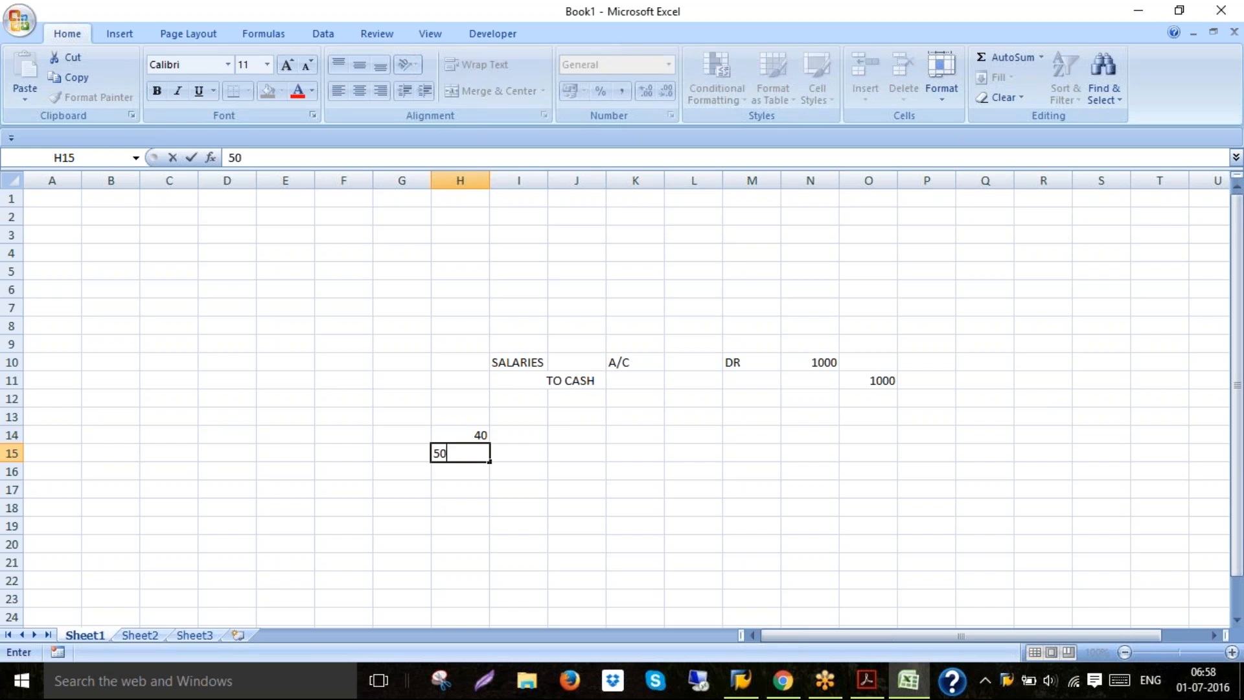
{"action": "key", "text": "Tab"}
Copy the journal entry block I10:O11 and paste it starting at cell I14
{"action": "left_click", "coordinate": [514, 433]}
{"action": "left_click", "coordinate": [517, 364]}
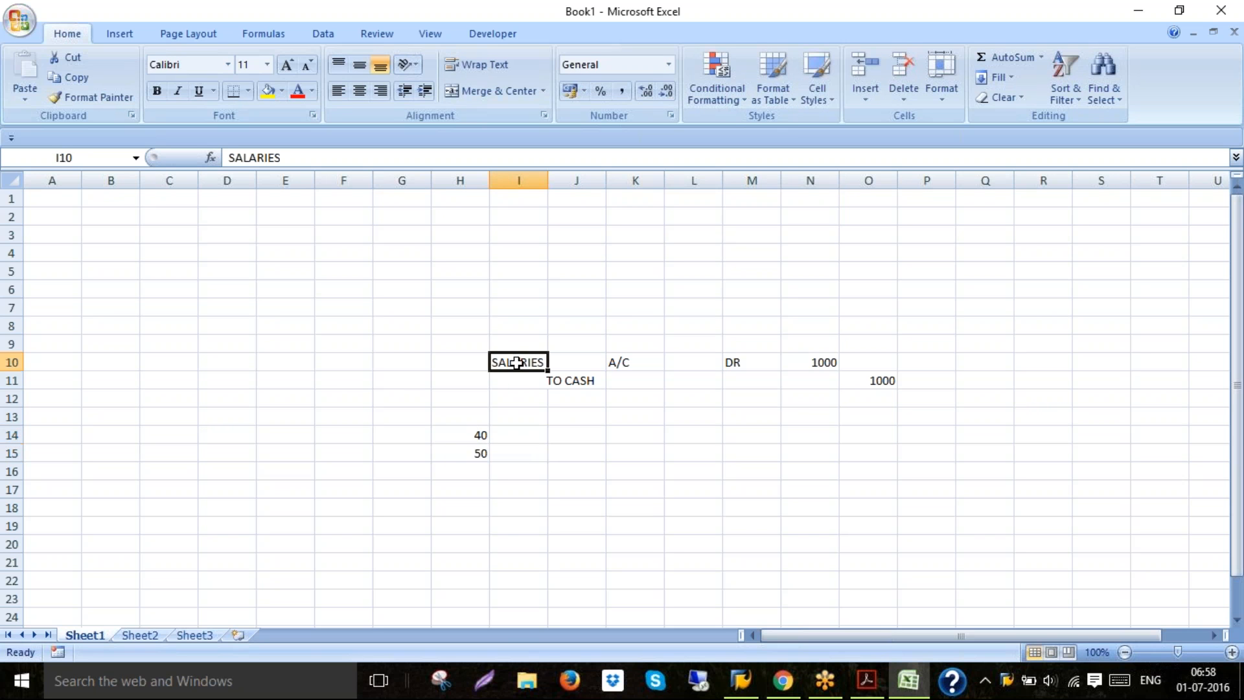
{"action": "key", "text": "shift+Down"}
{"action": "key", "text": "shift+Right"}
{"action": "key", "text": "shift+Right"}
{"action": "key", "text": "shift+Right"}
{"action": "key", "text": "shift+Right"}
{"action": "key", "text": "shift+Right"}
{"action": "key", "text": "shift+Right"}
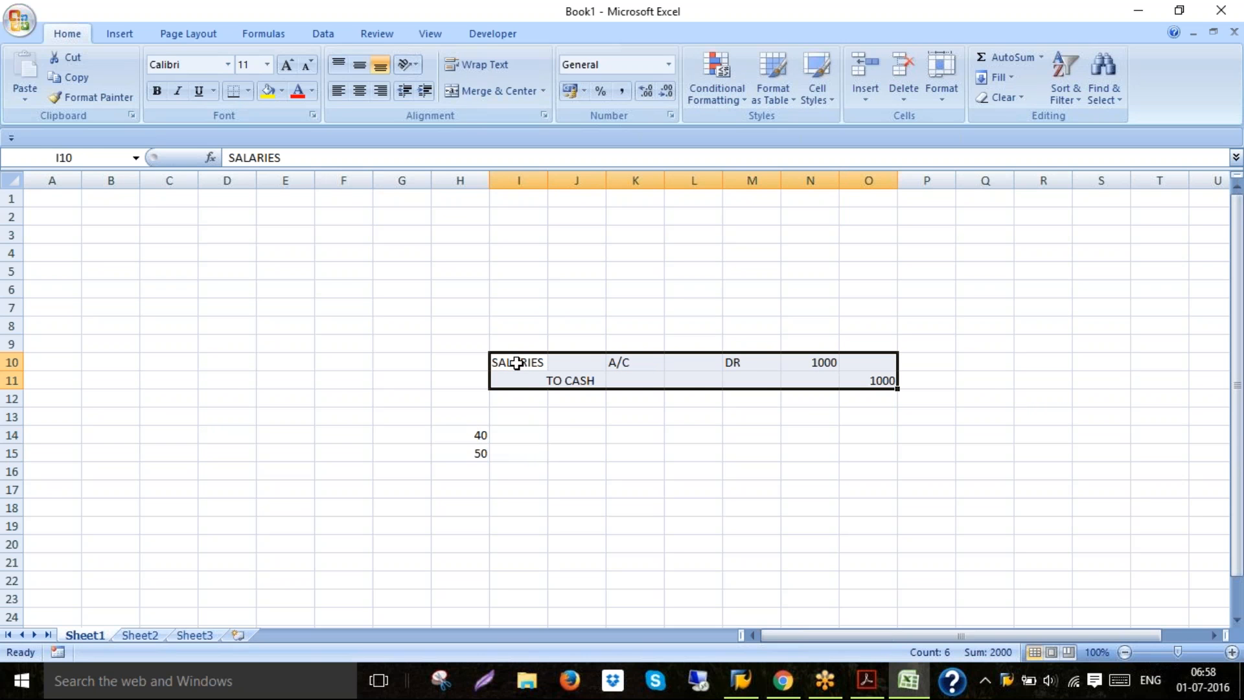
{"action": "key", "text": "ctrl+c"}
{"action": "left_click", "coordinate": [523, 433]}
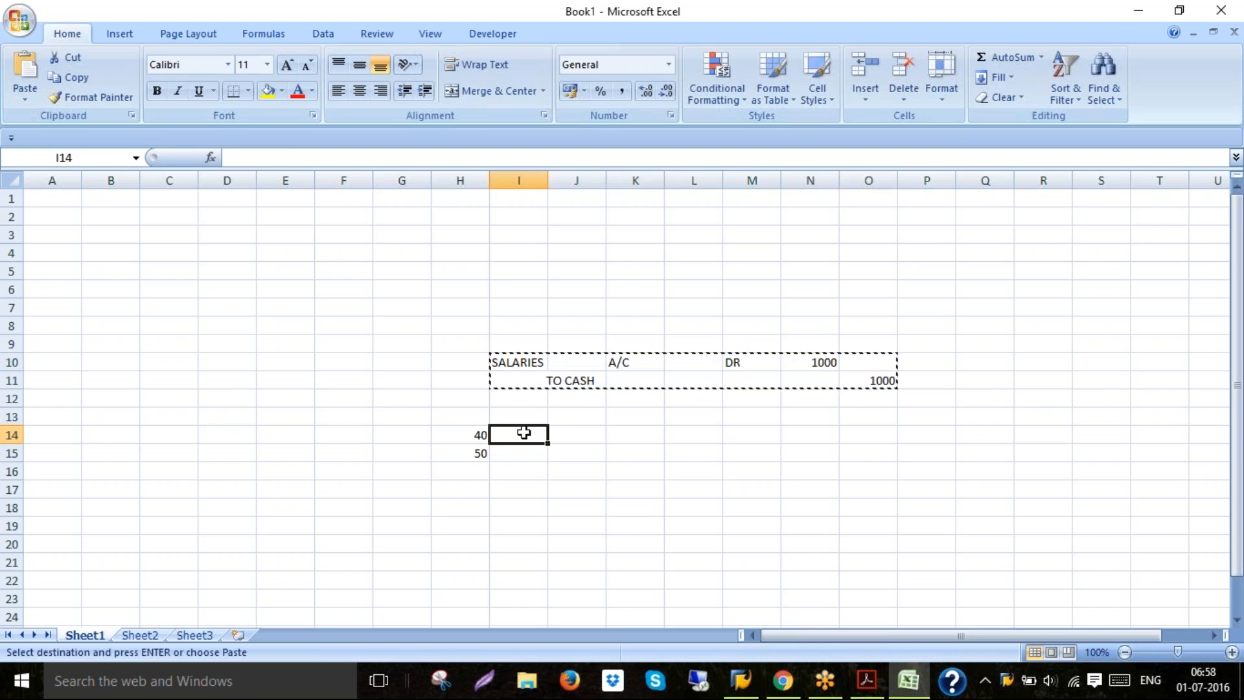
{"action": "key", "text": "Return"}
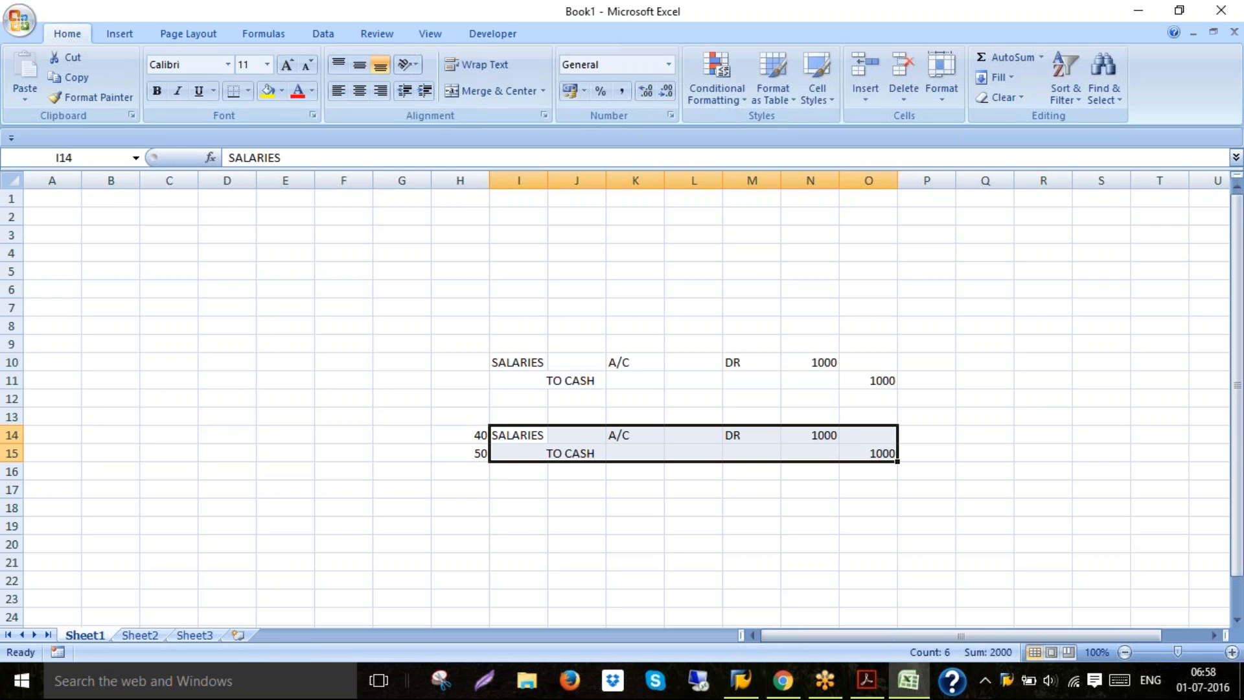
Clear the DR label from cell M14
{"action": "left_click", "coordinate": [731, 434]}
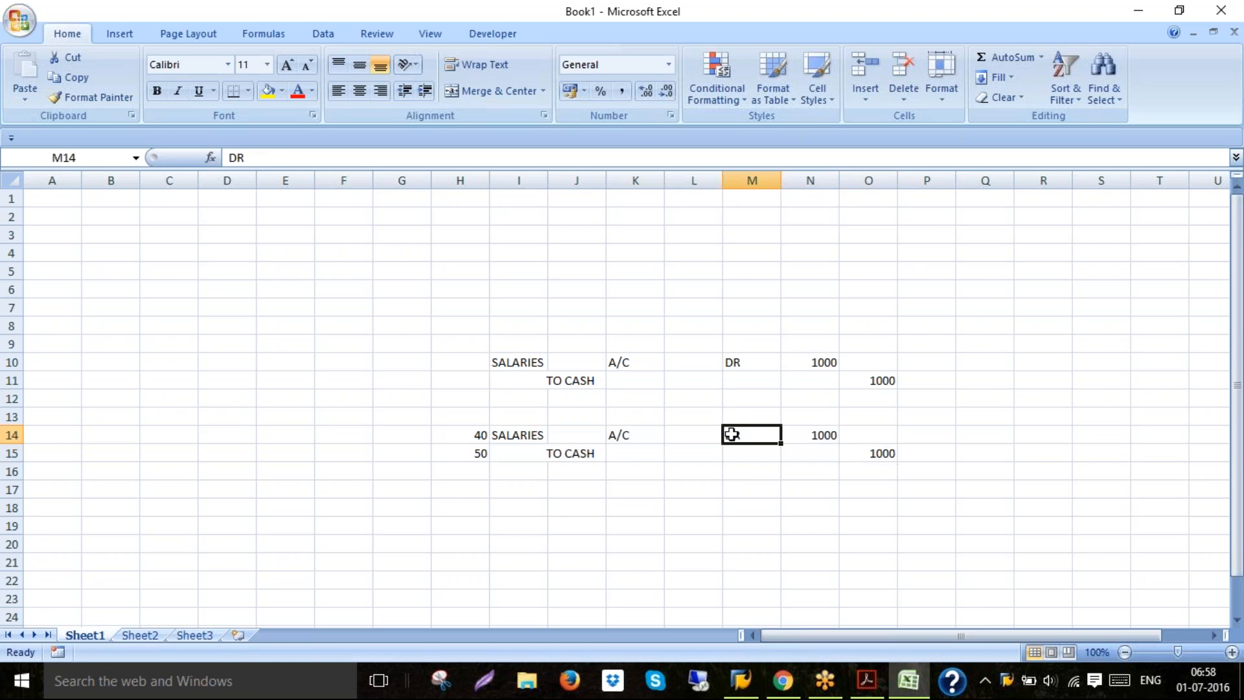
{"action": "key", "text": "Delete"}
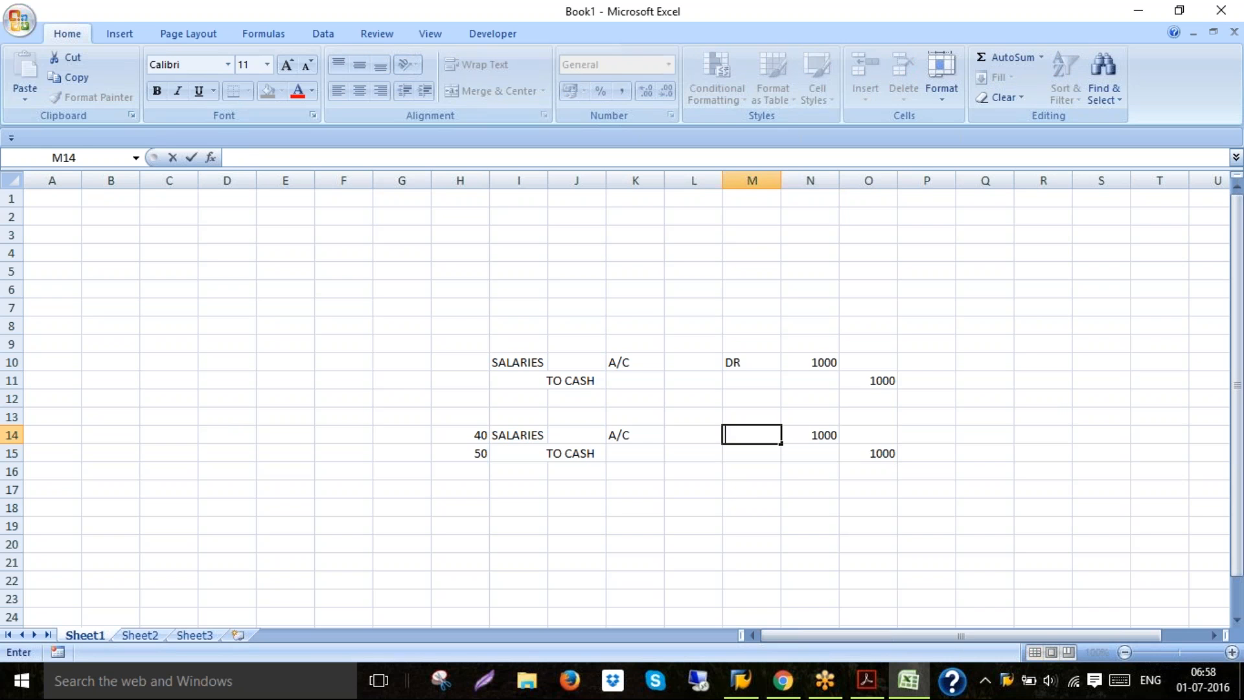
{"action": "left_click", "coordinate": [578, 510]}
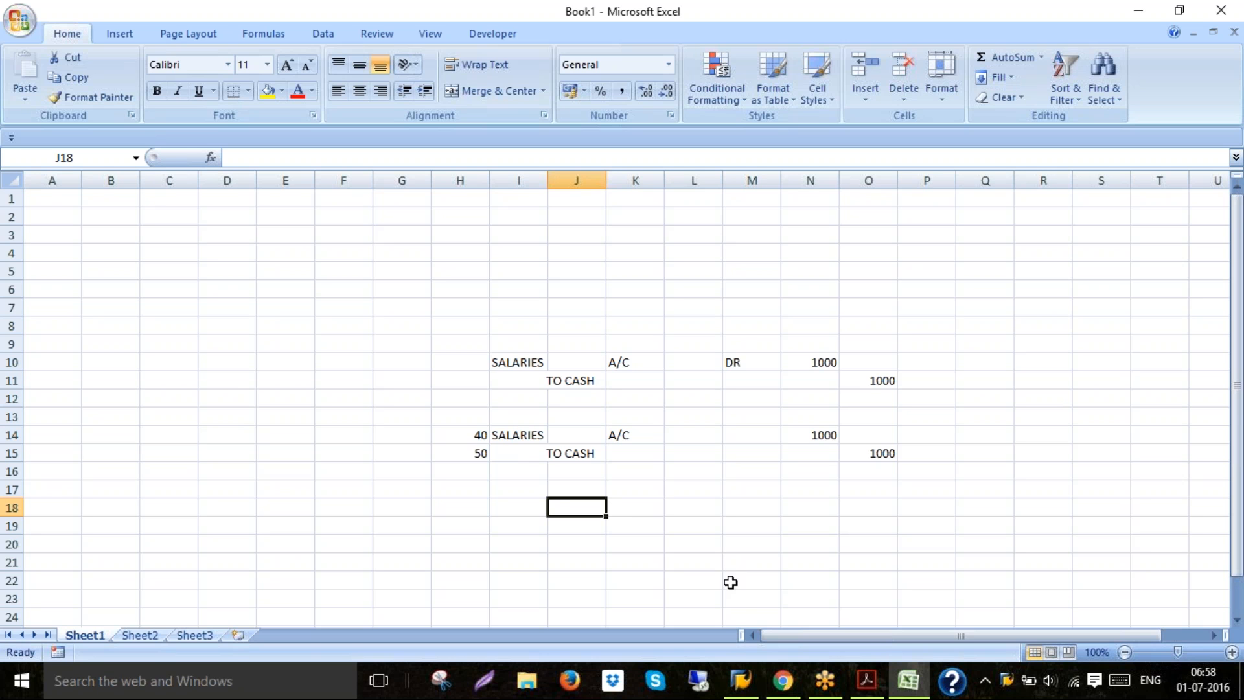
Return to the SAP posting screen and enter posting key 40 for the first line item
{"action": "left_click", "coordinate": [461, 436]}
{"action": "left_click", "coordinate": [461, 452]}
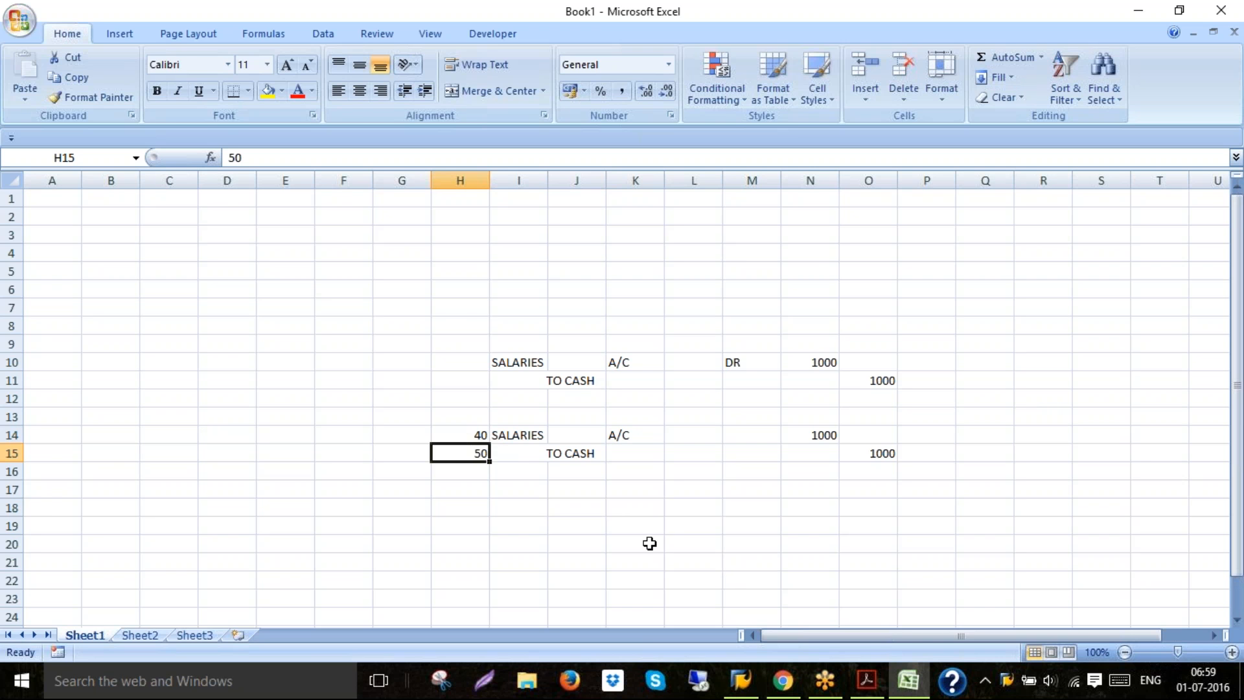
{"action": "left_click", "coordinate": [740, 680]}
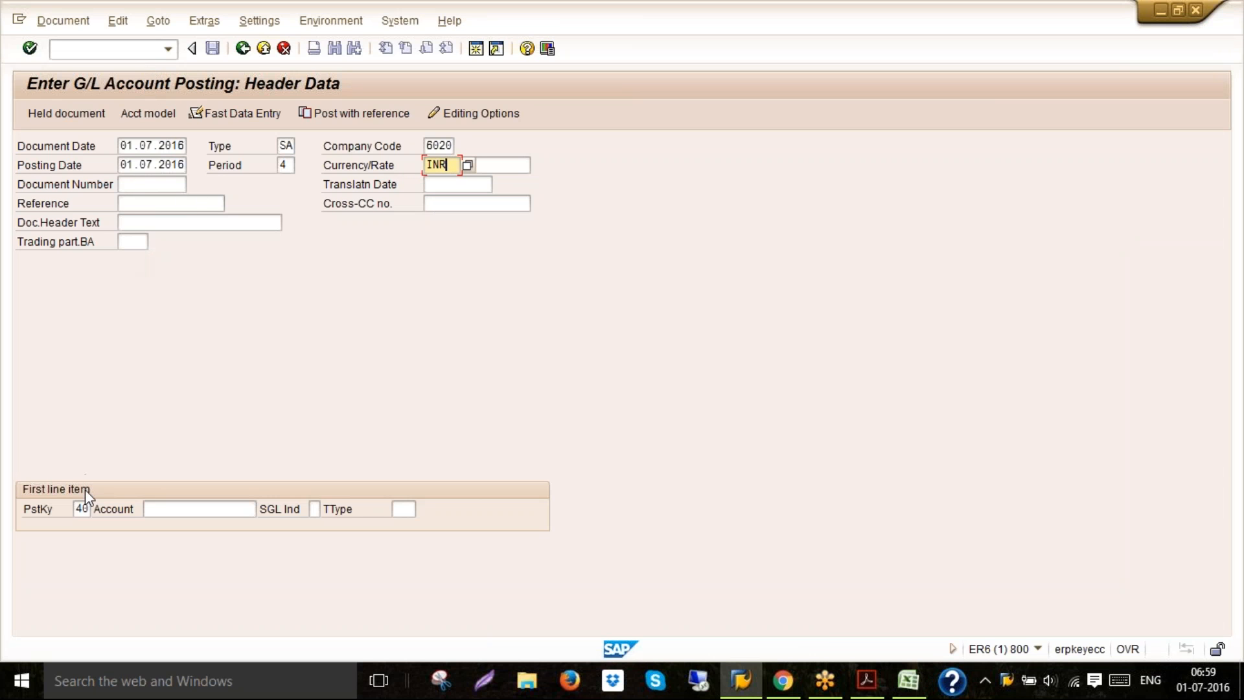
{"action": "left_click", "coordinate": [82, 512]}
{"action": "type", "text": "40"}
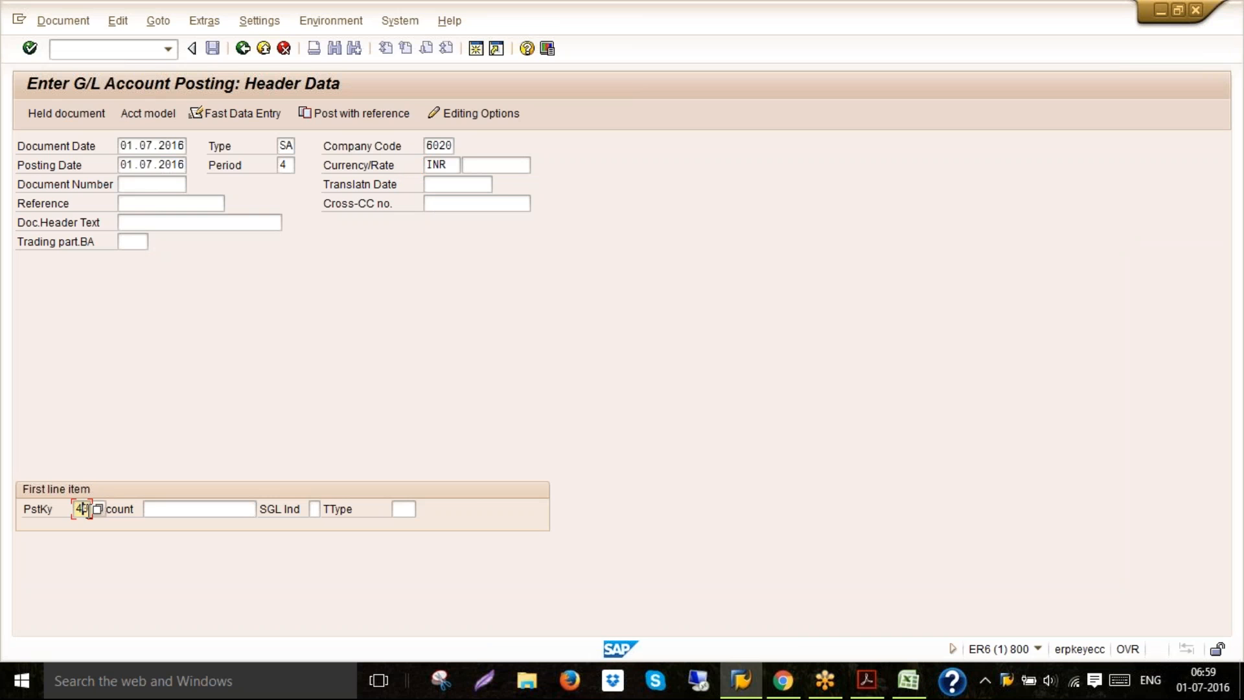
Enter G/L account 400100 for the first line item and continue to the item screen
{"action": "left_click", "coordinate": [155, 509]}
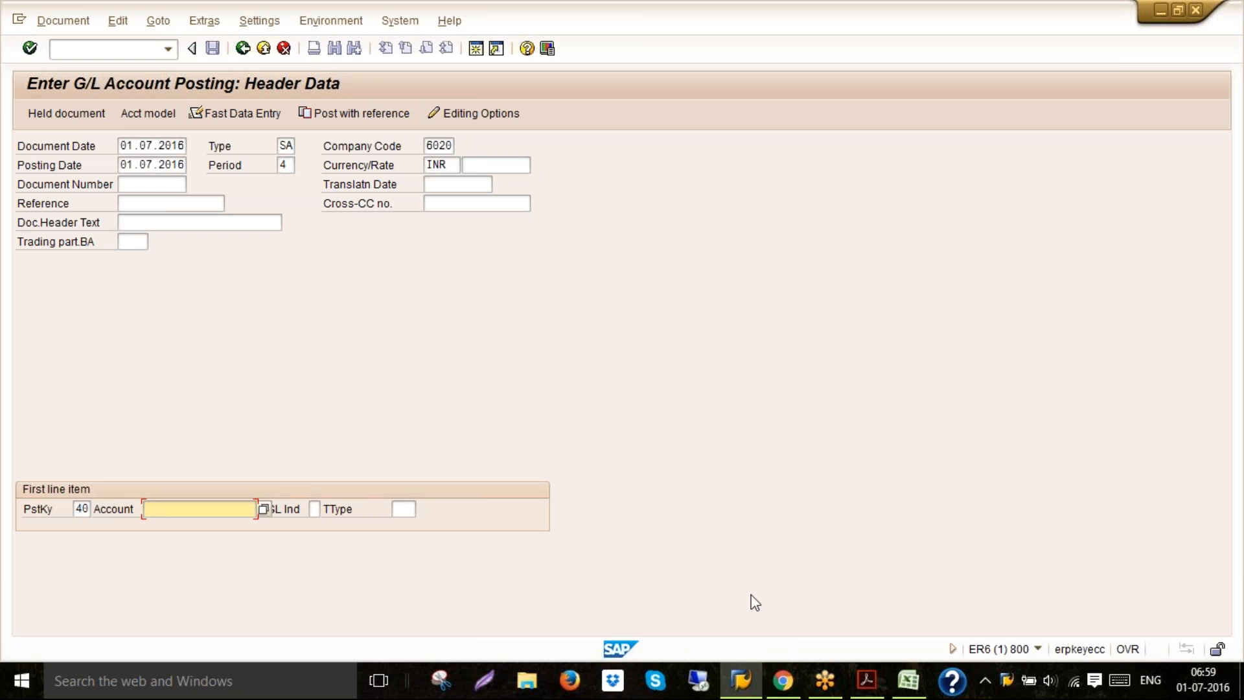
{"action": "left_click", "coordinate": [743, 683]}
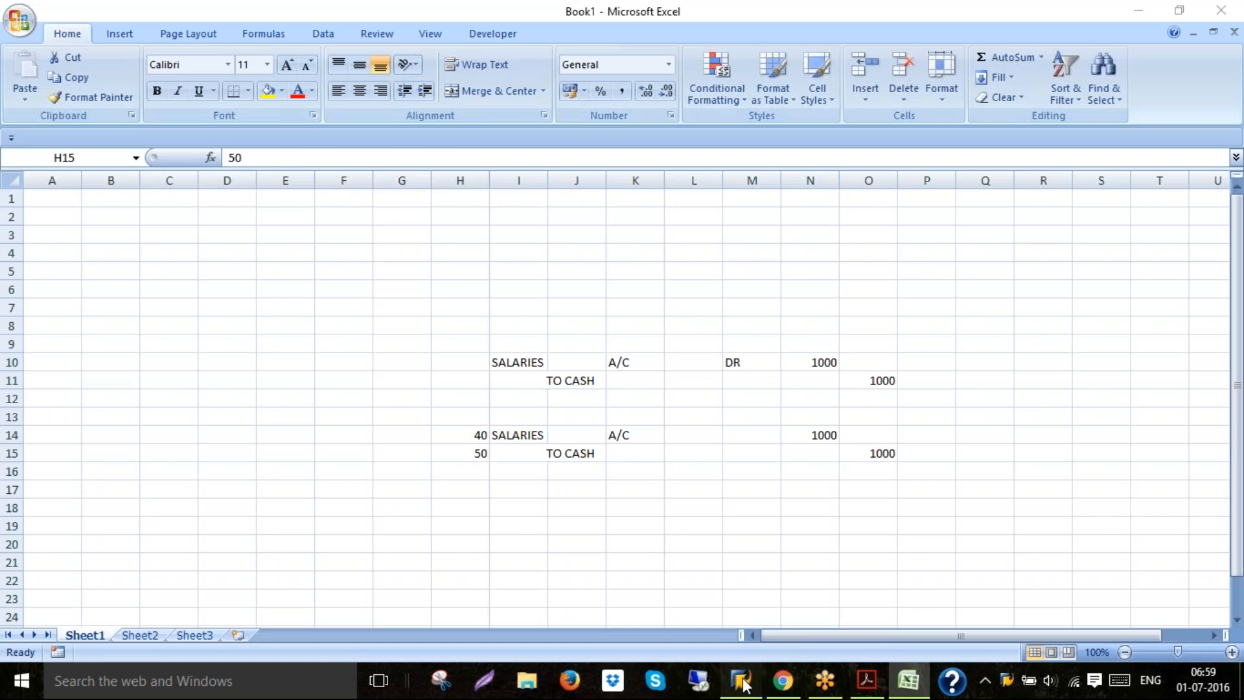
{"action": "left_click", "coordinate": [744, 684]}
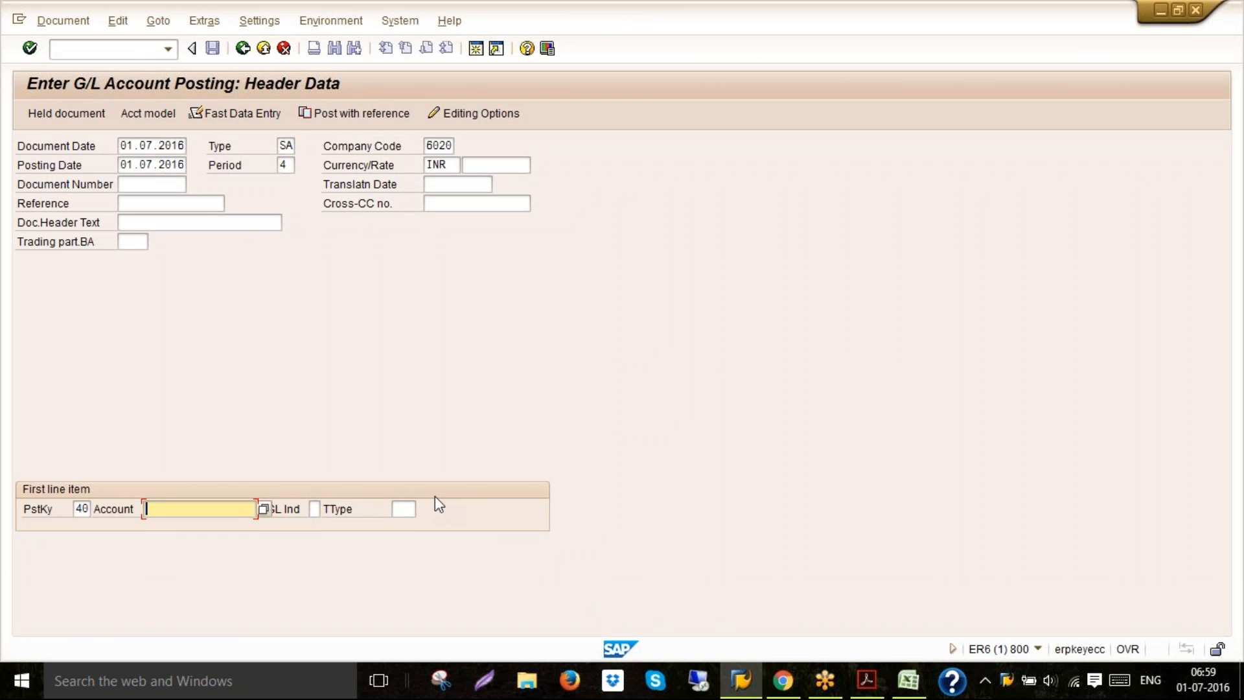
{"action": "type", "text": "40"}
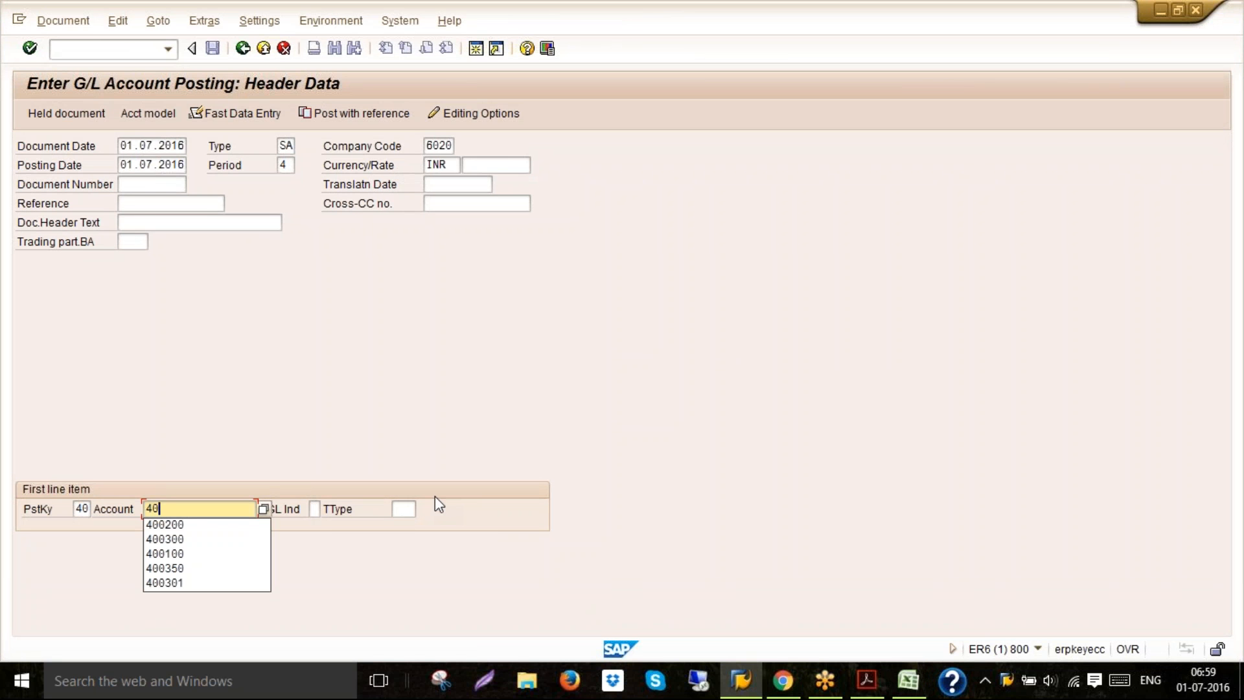
{"action": "type", "text": "0100"}
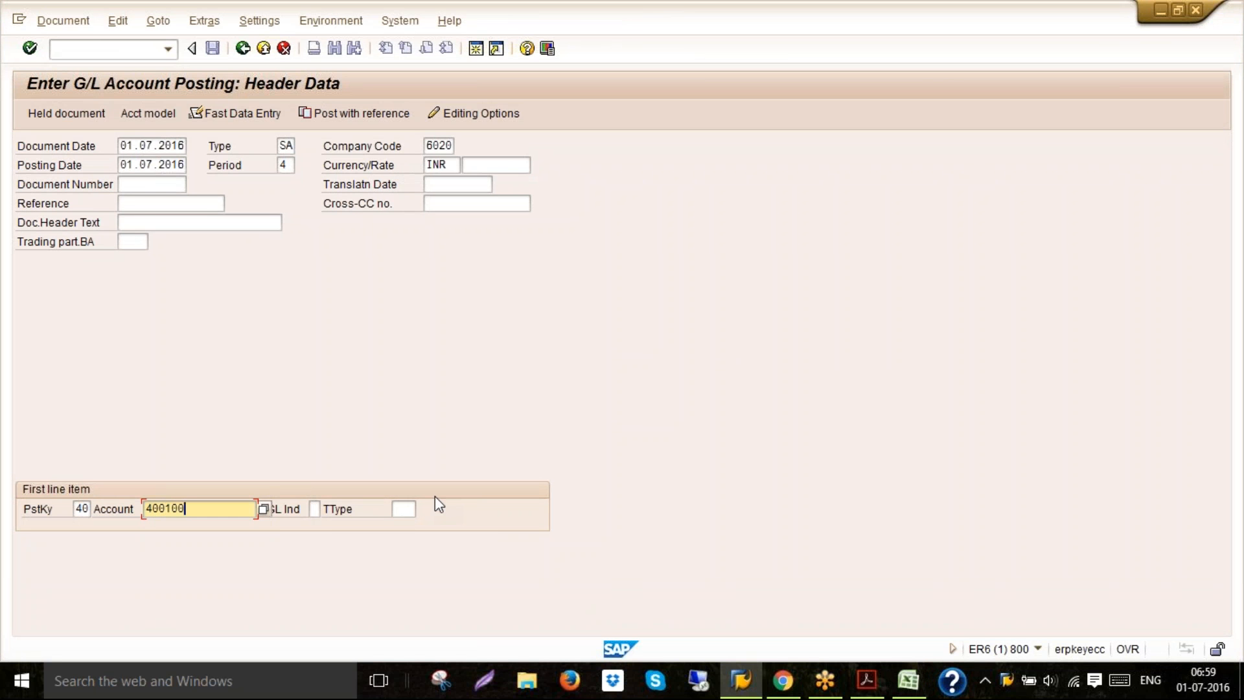
{"action": "key", "text": "Return"}
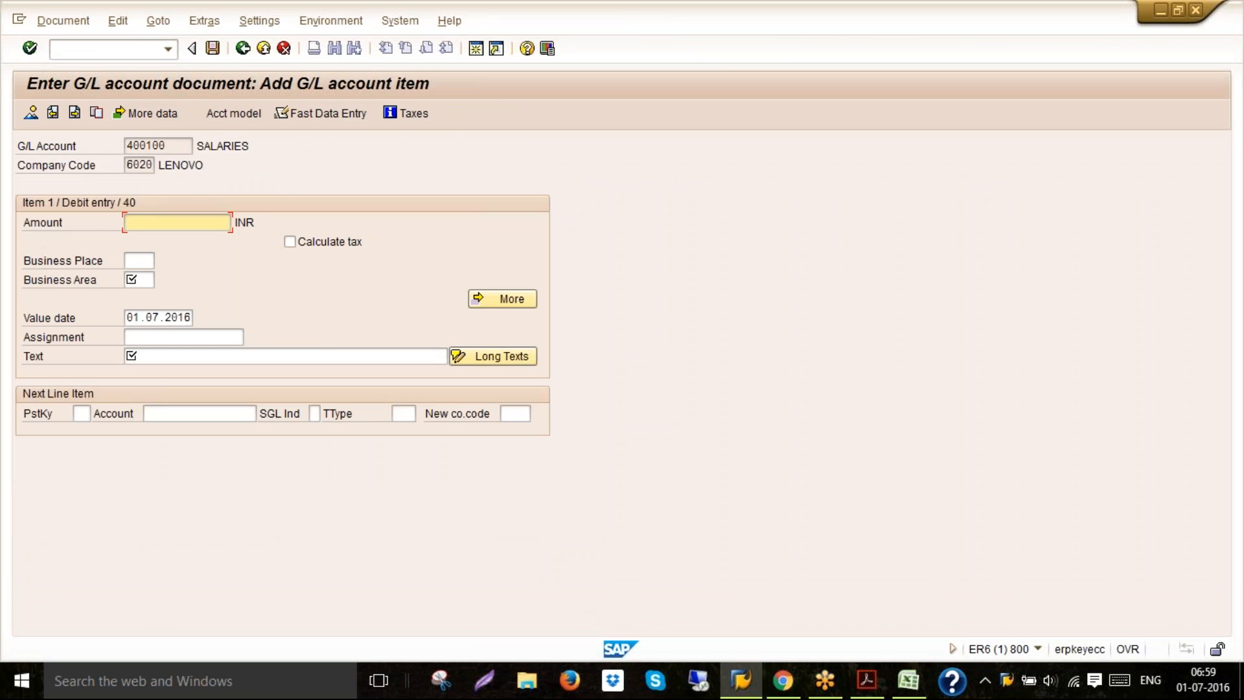
Set the debit item's amount to 15000 INR
{"action": "type", "text": "15"}
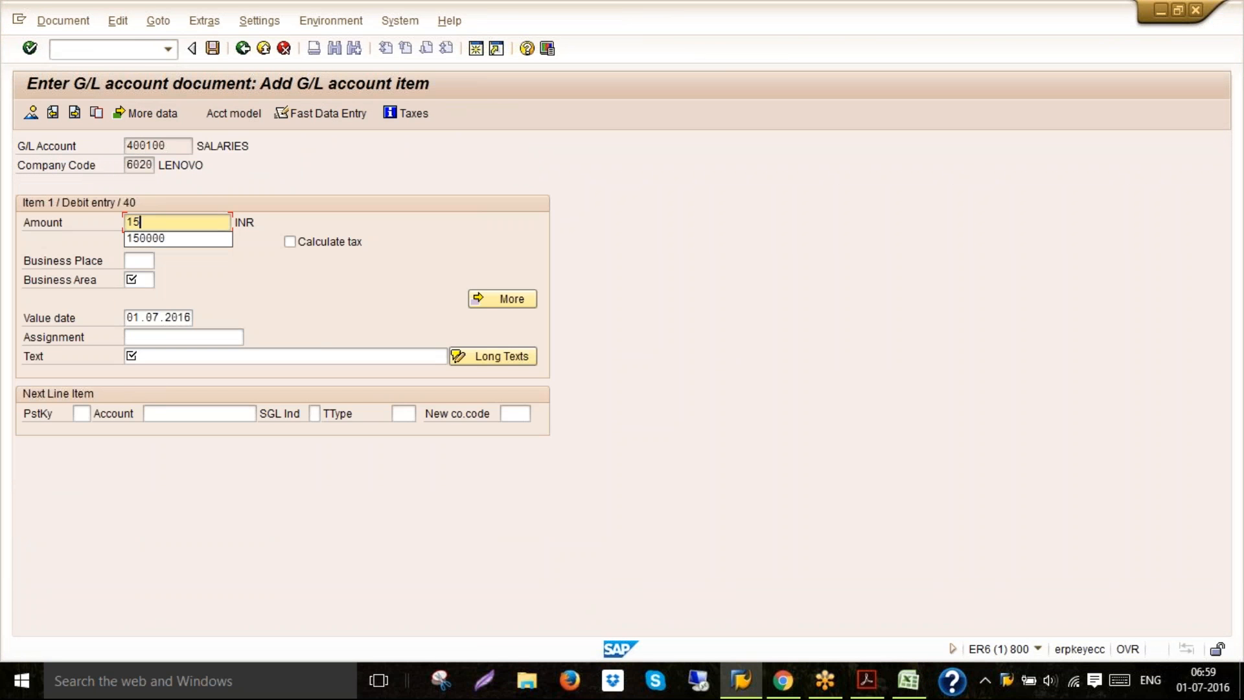
{"action": "type", "text": "000"}
{"action": "left_click", "coordinate": [442, 233]}
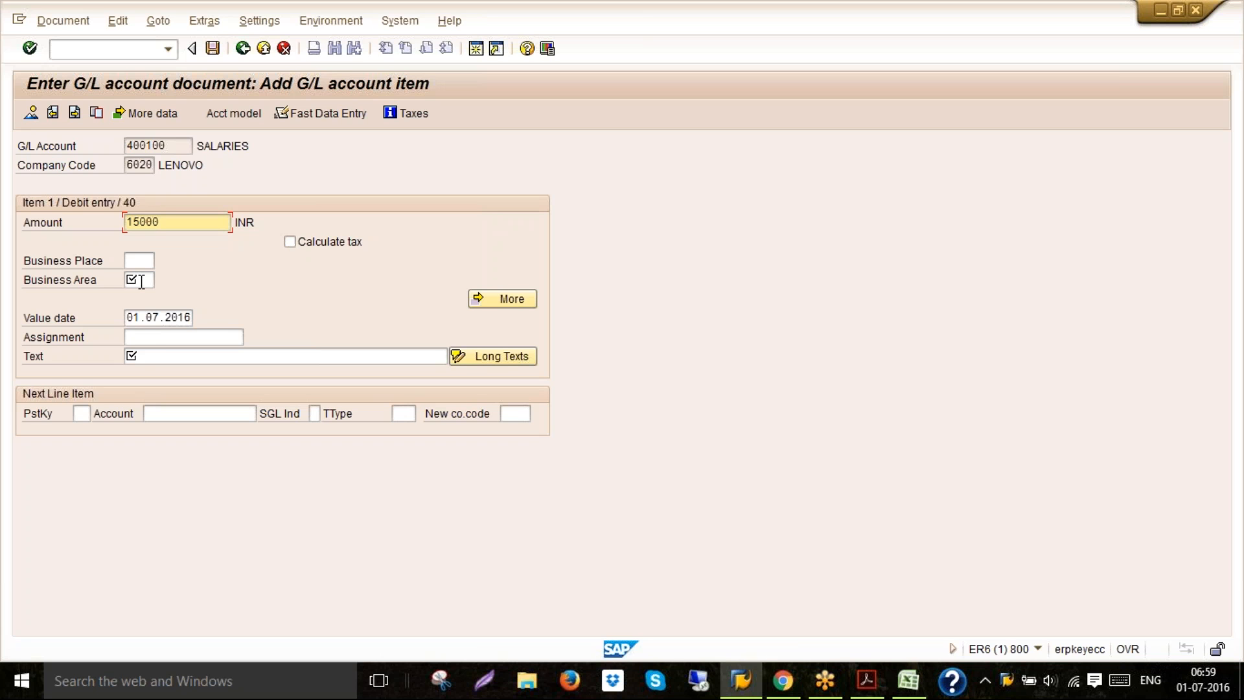
Enter the item text SALARIES PAID FOR JUNE 2016
{"action": "left_click", "coordinate": [143, 359]}
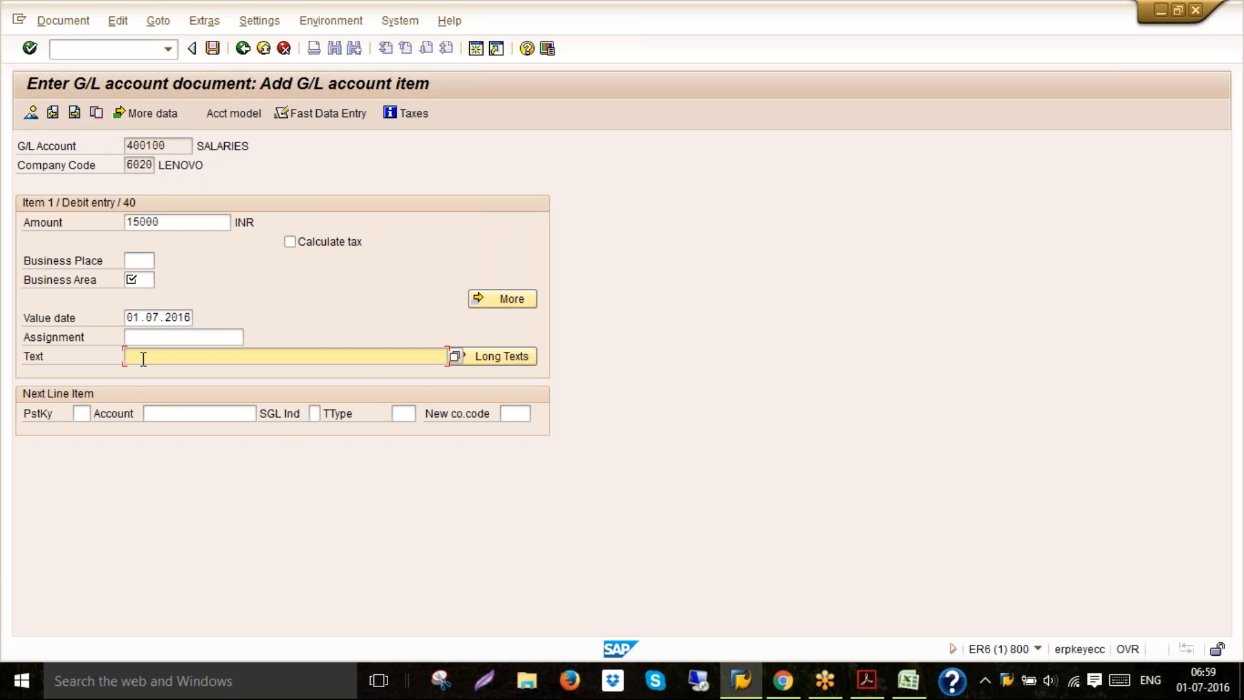
{"action": "type", "text": "SALA"}
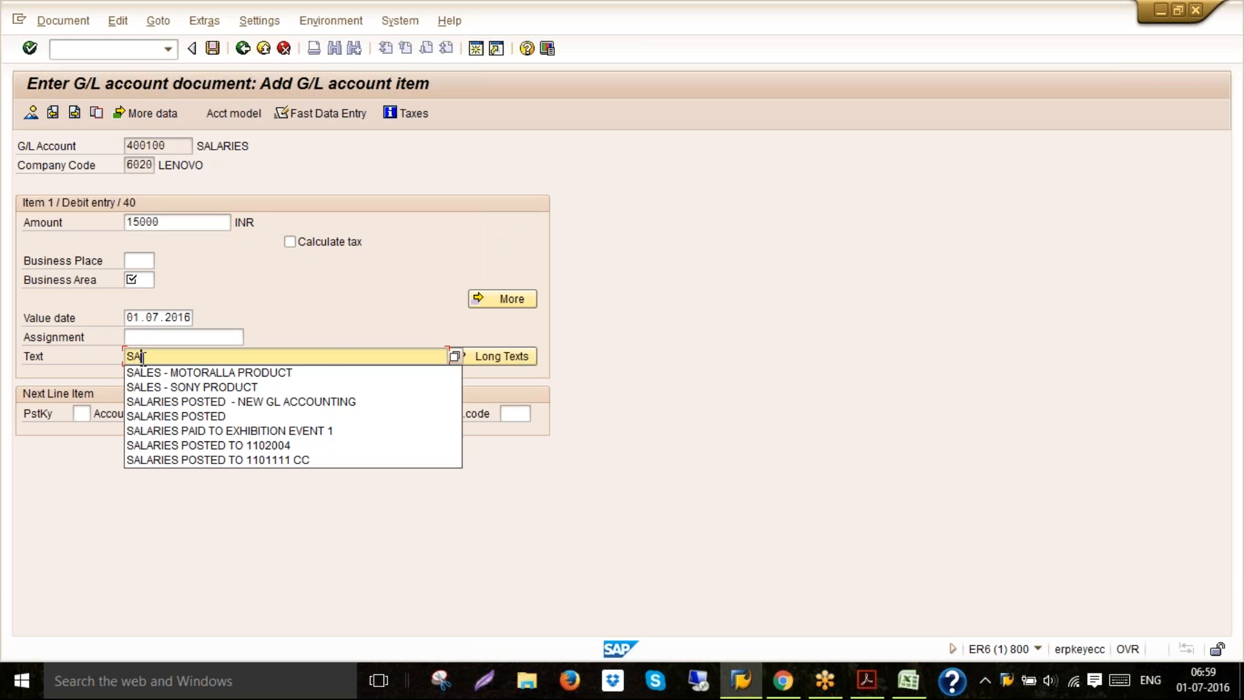
{"action": "type", "text": "RI"}
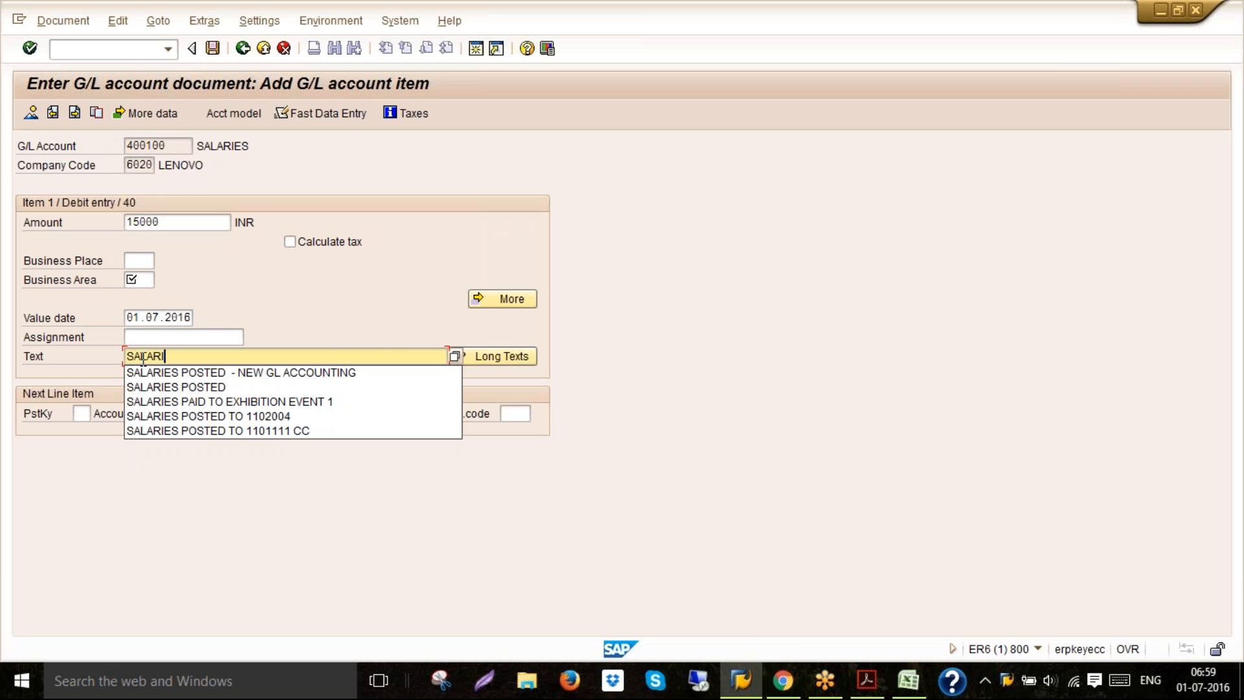
{"action": "type", "text": "ES PAID"}
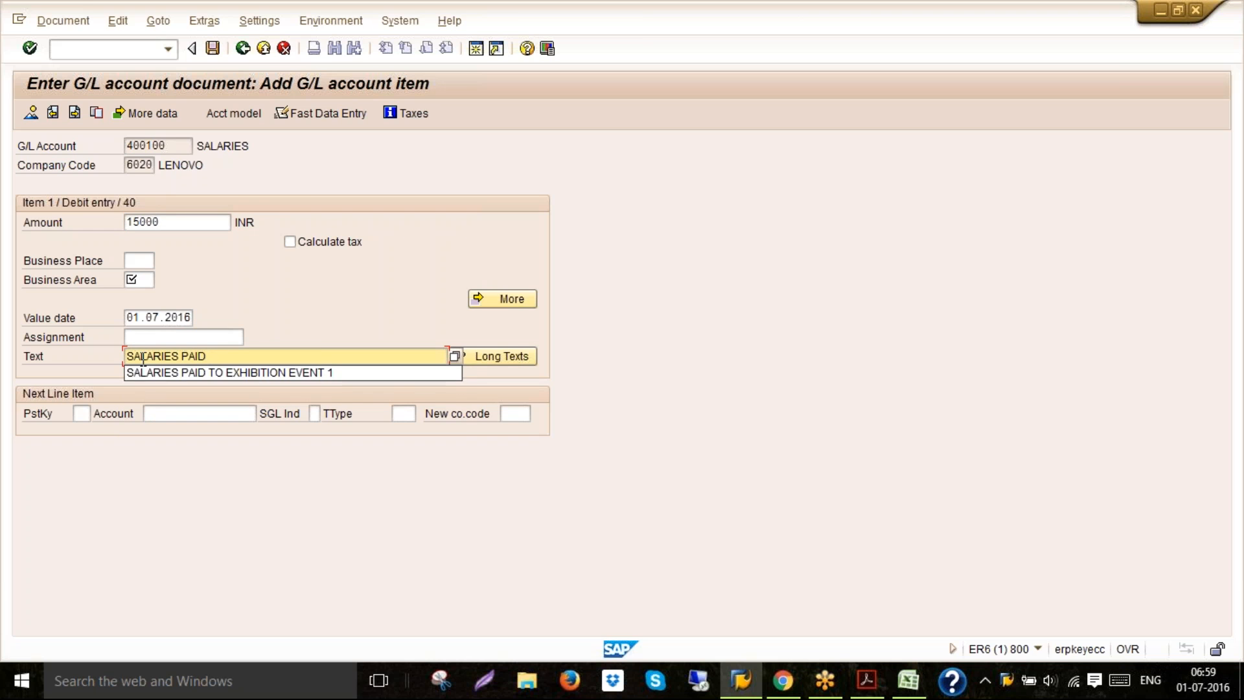
{"action": "type", "text": "FOR JUNE"}
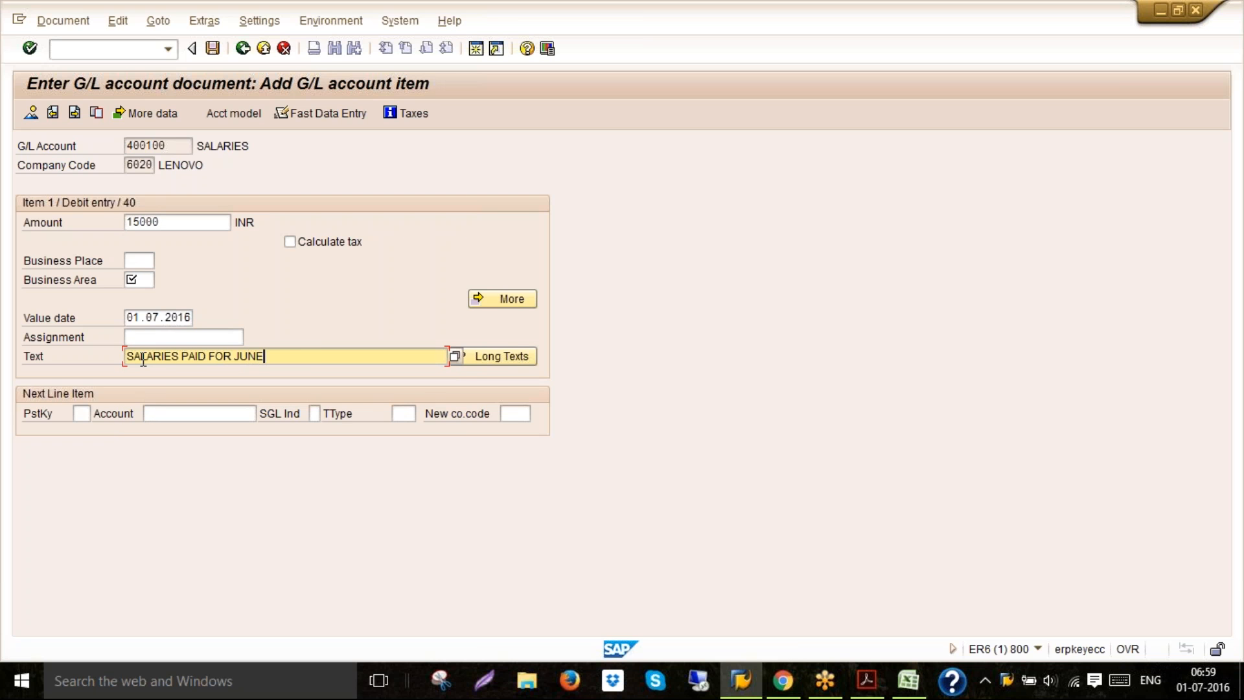
{"action": "type", "text": " 2016"}
{"action": "key", "text": "Tab"}
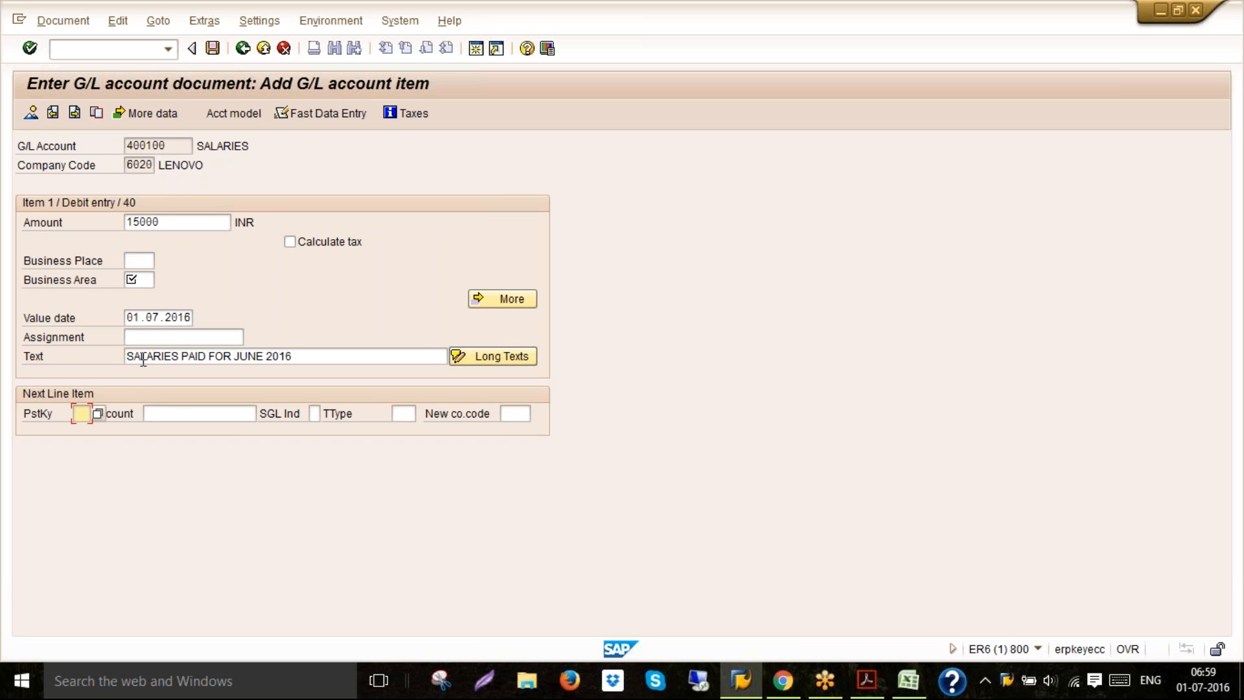
Set the next line item to posting key 50 with account 200100 and continue
{"action": "type", "text": "50"}
{"action": "key", "text": "Tab"}
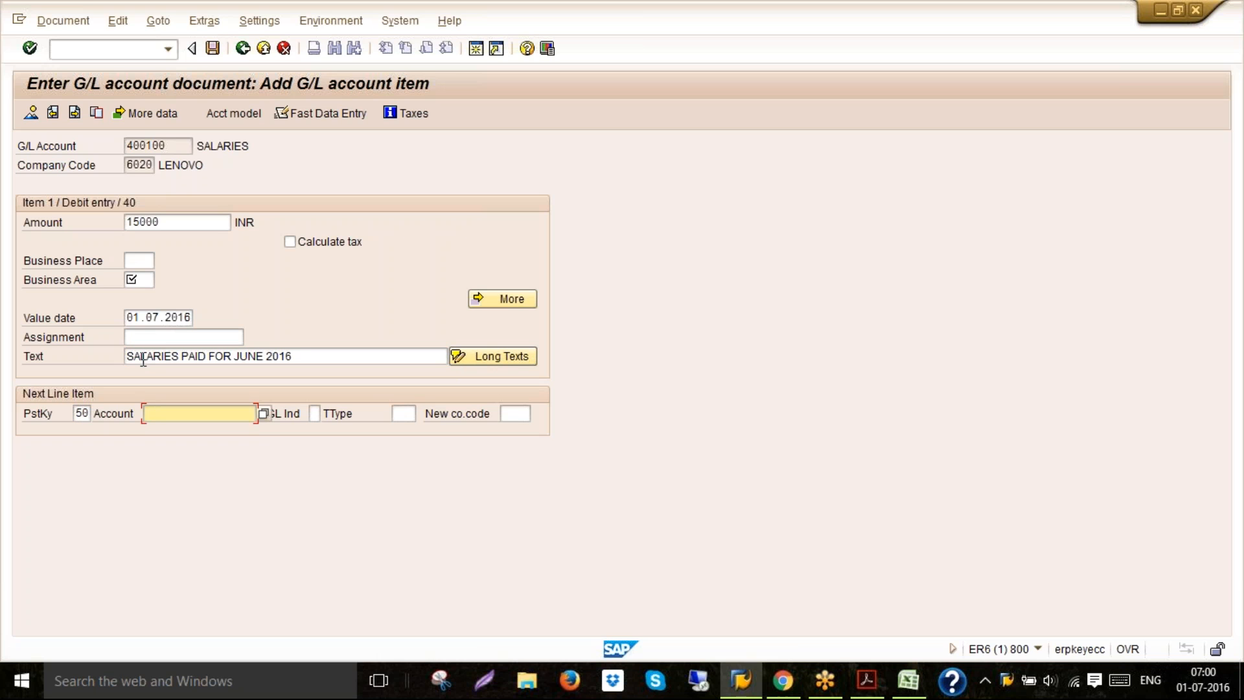
{"action": "type", "text": "200100"}
{"action": "key", "text": "Return"}
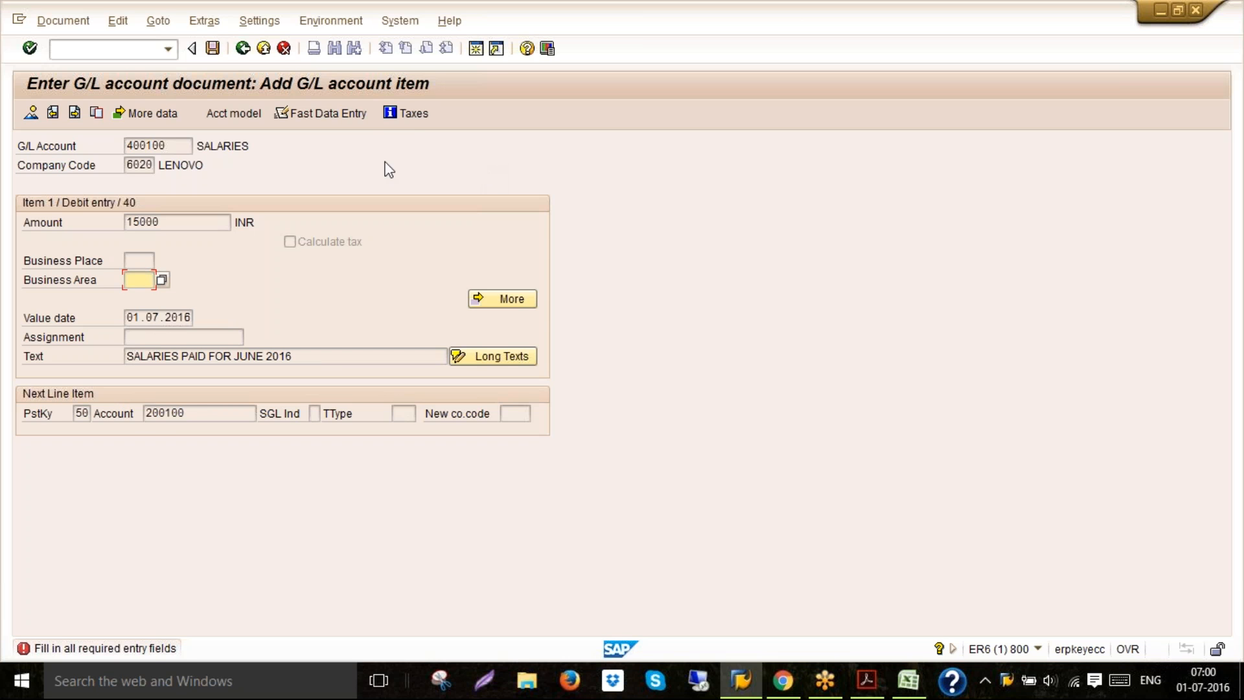
Open a new session with OBC4 and view the field status groups of variant 6020
{"action": "left_click", "coordinate": [477, 52]}
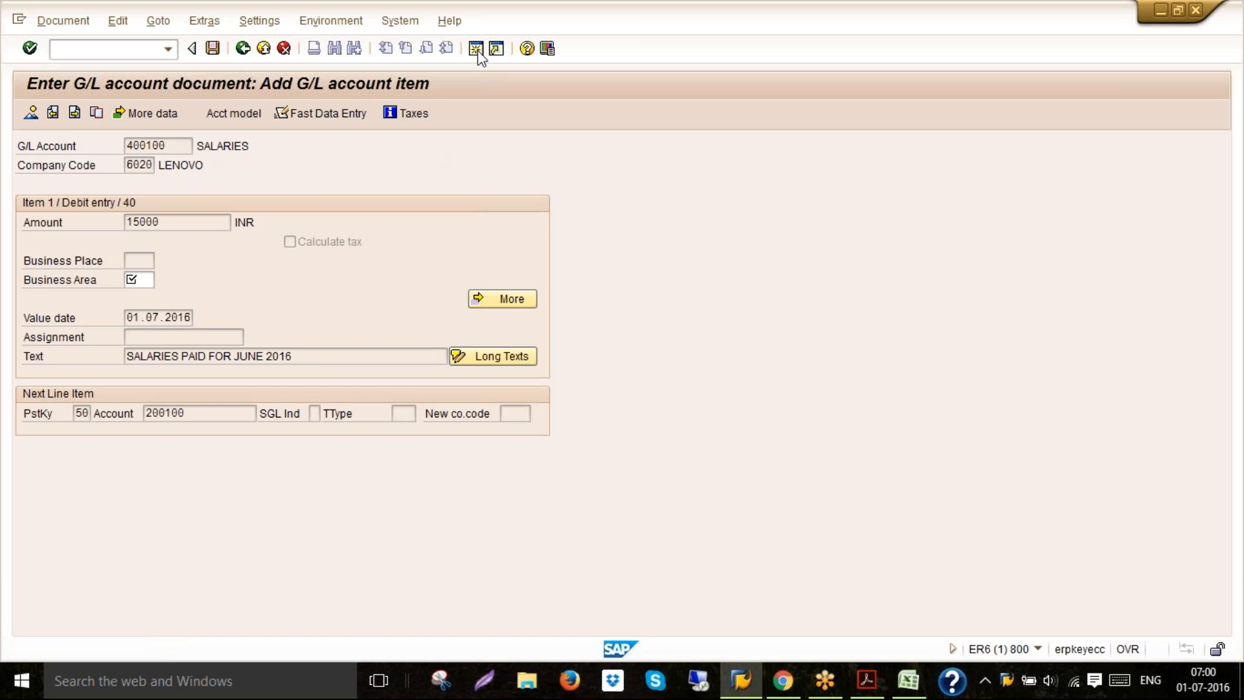
{"action": "type", "text": "/NOBC4"}
{"action": "key", "text": "Return"}
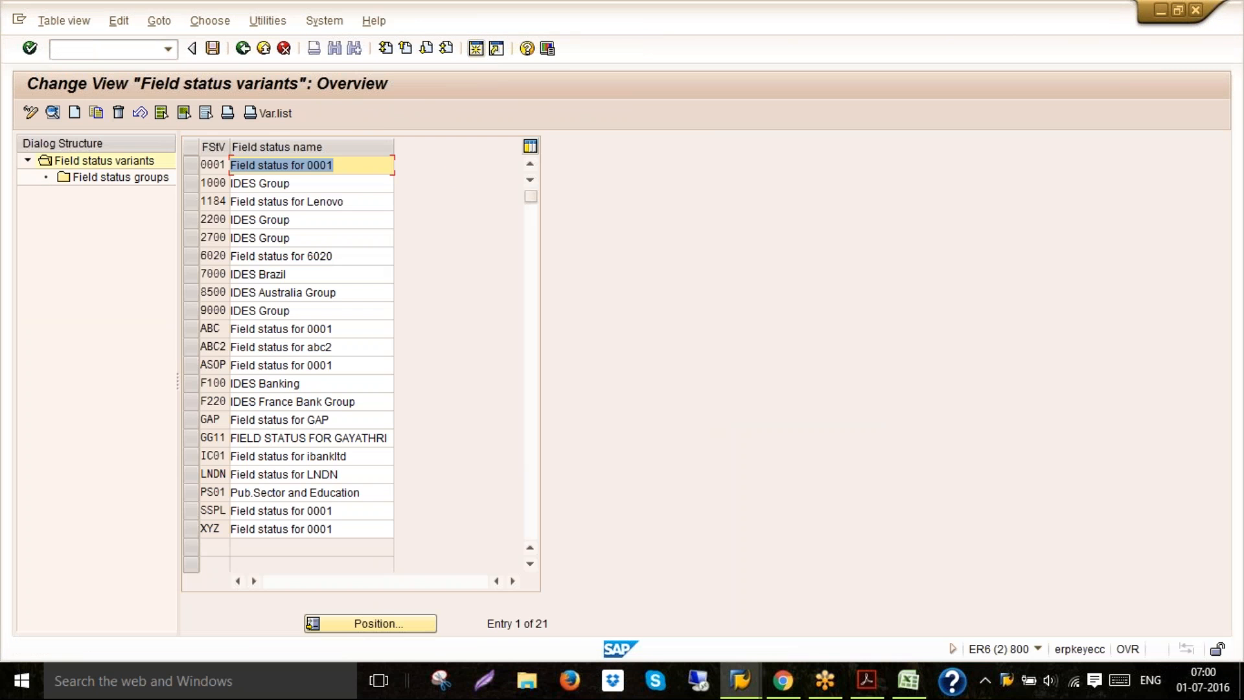
{"action": "left_click", "coordinate": [186, 258]}
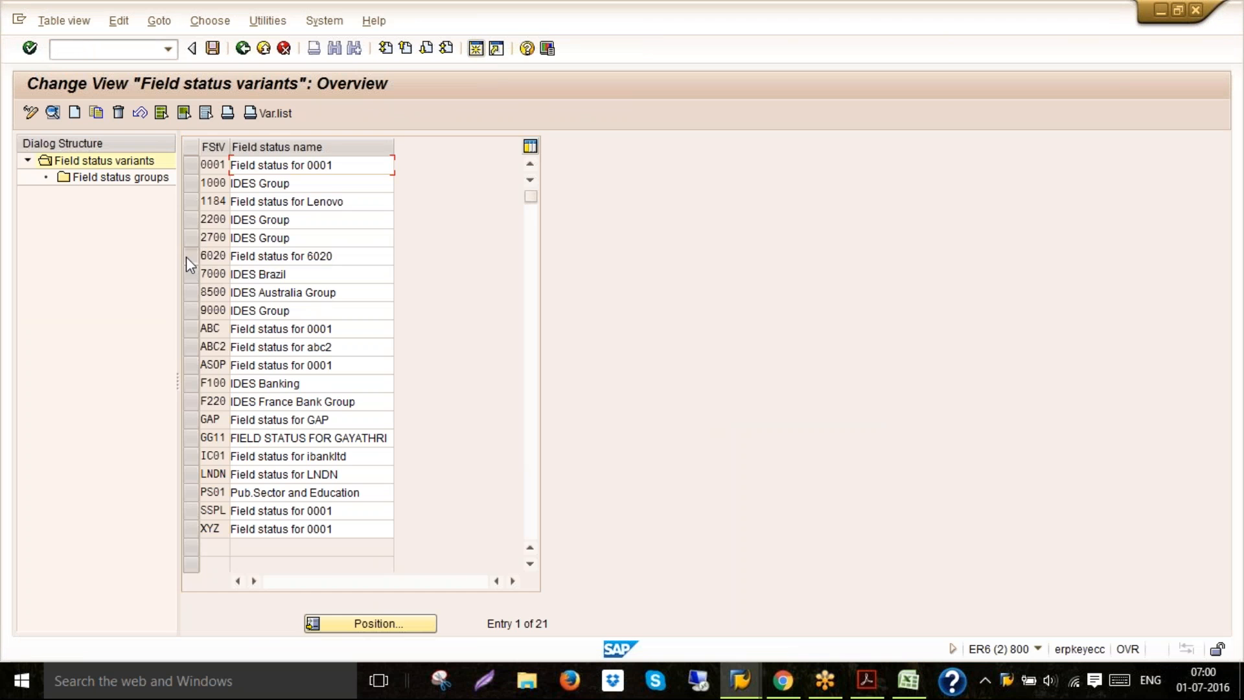
{"action": "double_click", "coordinate": [140, 185]}
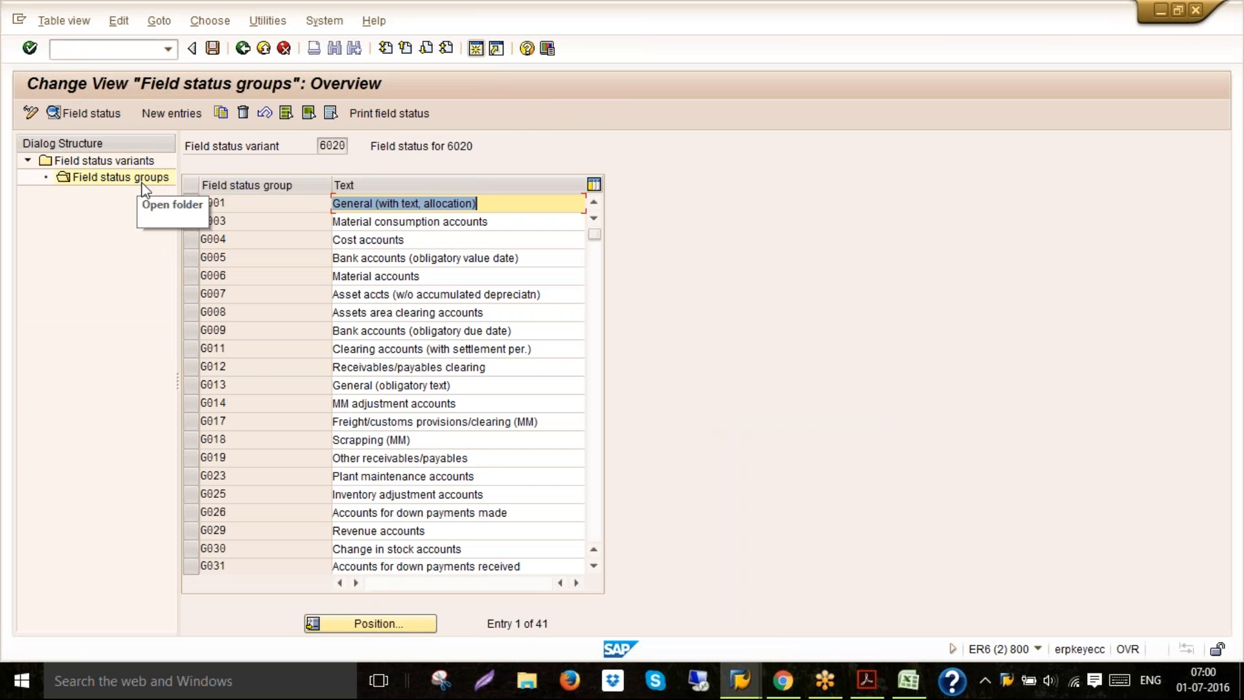
Inspect field group G001's general data and additional account assignment statuses, including Business Area, then return to the posting
{"action": "left_click", "coordinate": [229, 202]}
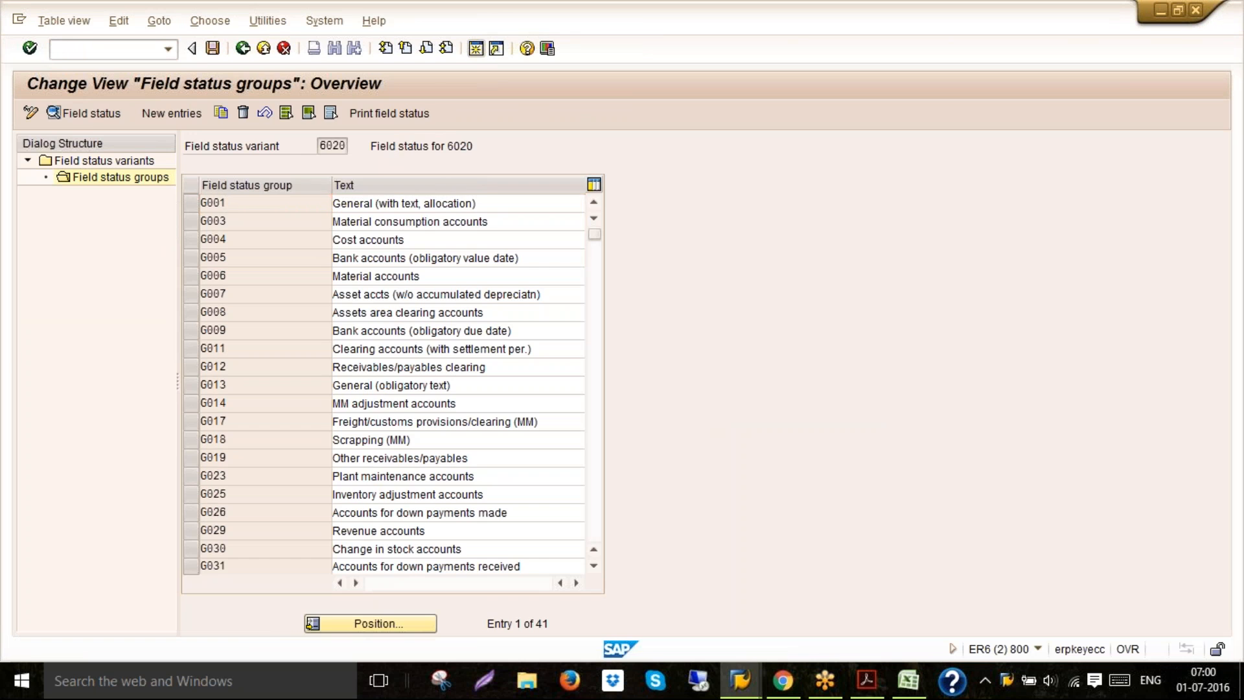
{"action": "double_click", "coordinate": [229, 203]}
{"action": "double_click", "coordinate": [67, 242]}
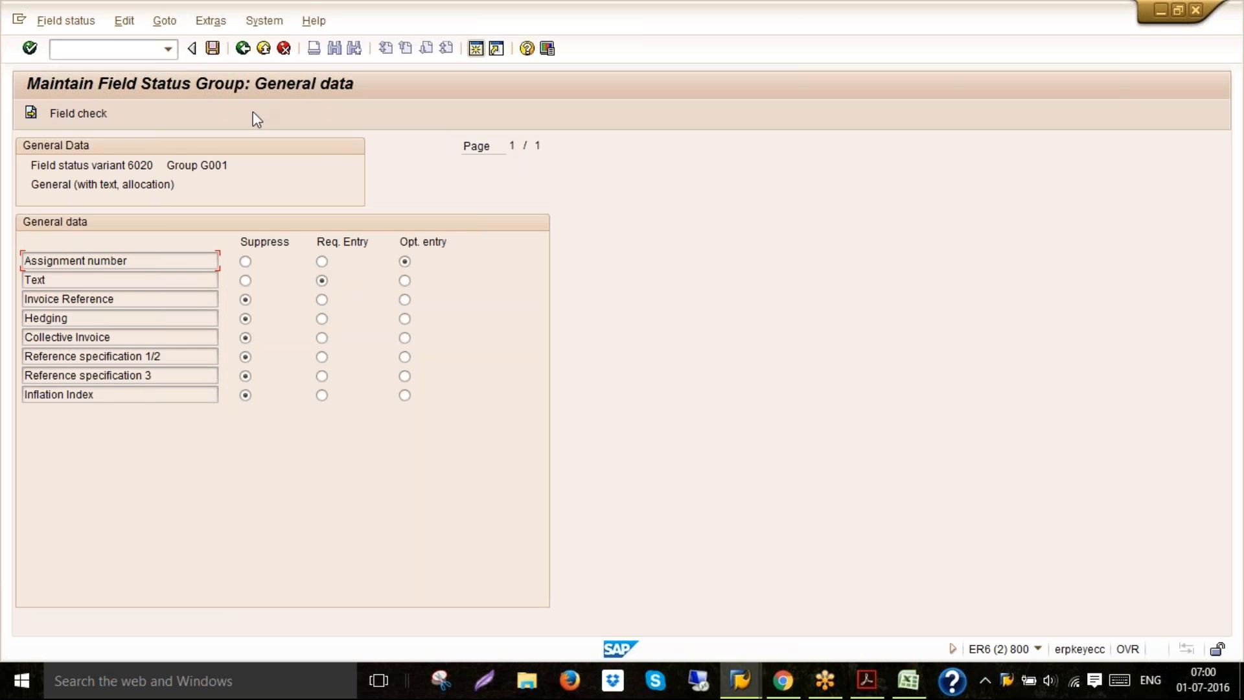
{"action": "left_click", "coordinate": [243, 48]}
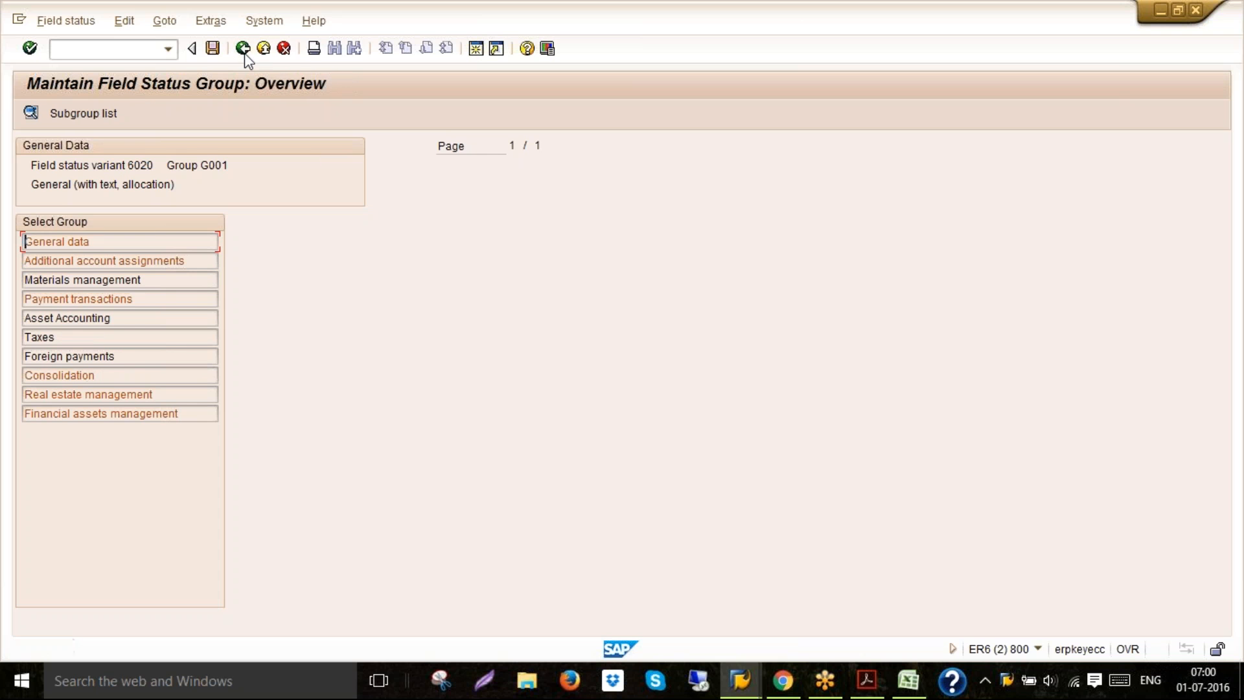
{"action": "double_click", "coordinate": [155, 258]}
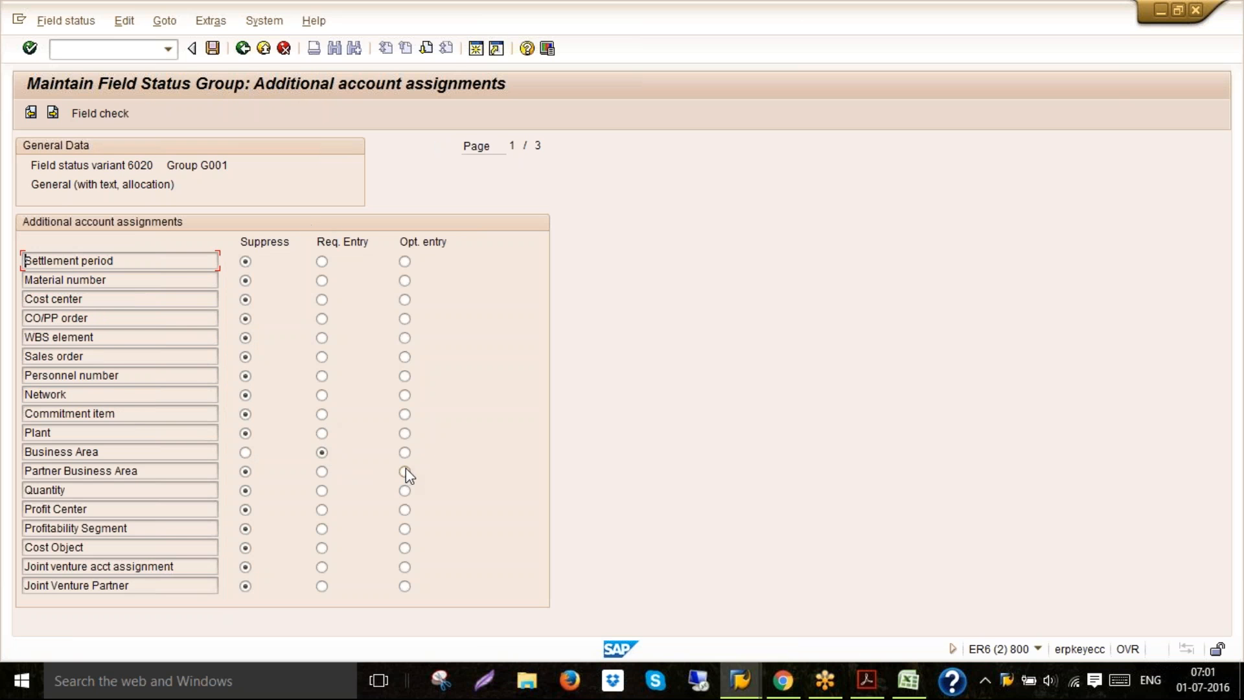
{"action": "left_click", "coordinate": [263, 49]}
{"action": "left_click", "coordinate": [264, 48]}
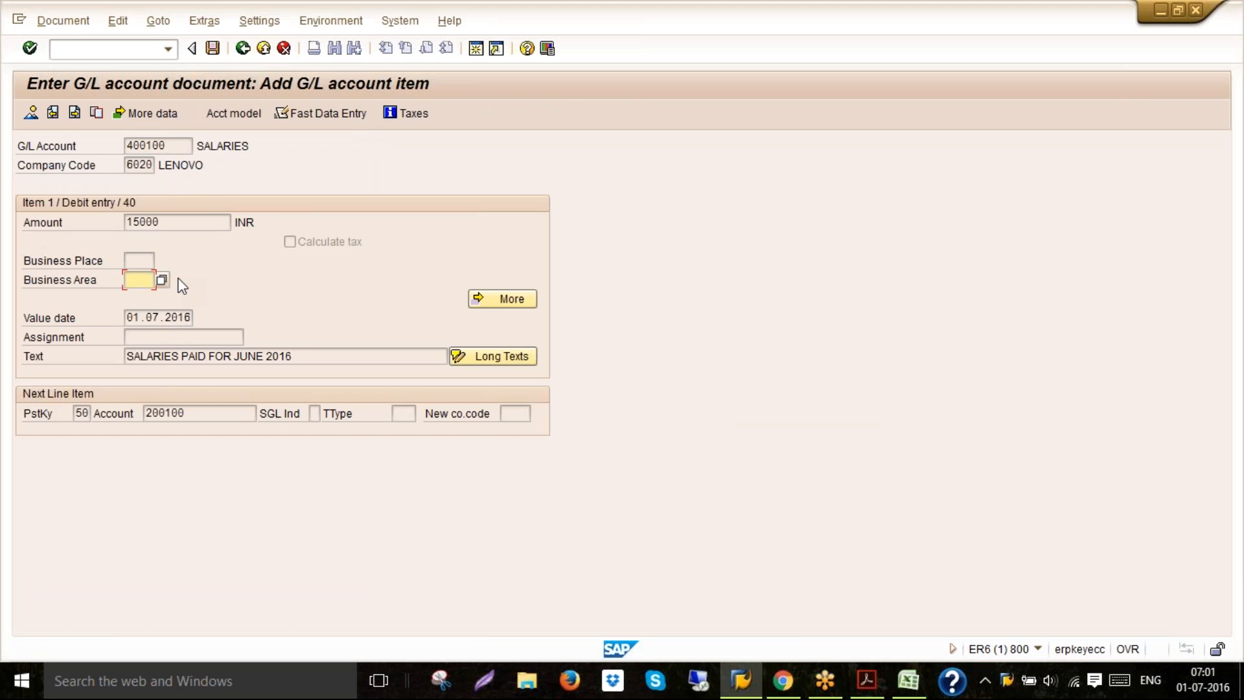
Enter business area 6020 for the debit item and continue to the credit line item
{"action": "type", "text": "6020"}
{"action": "key", "text": "Return"}
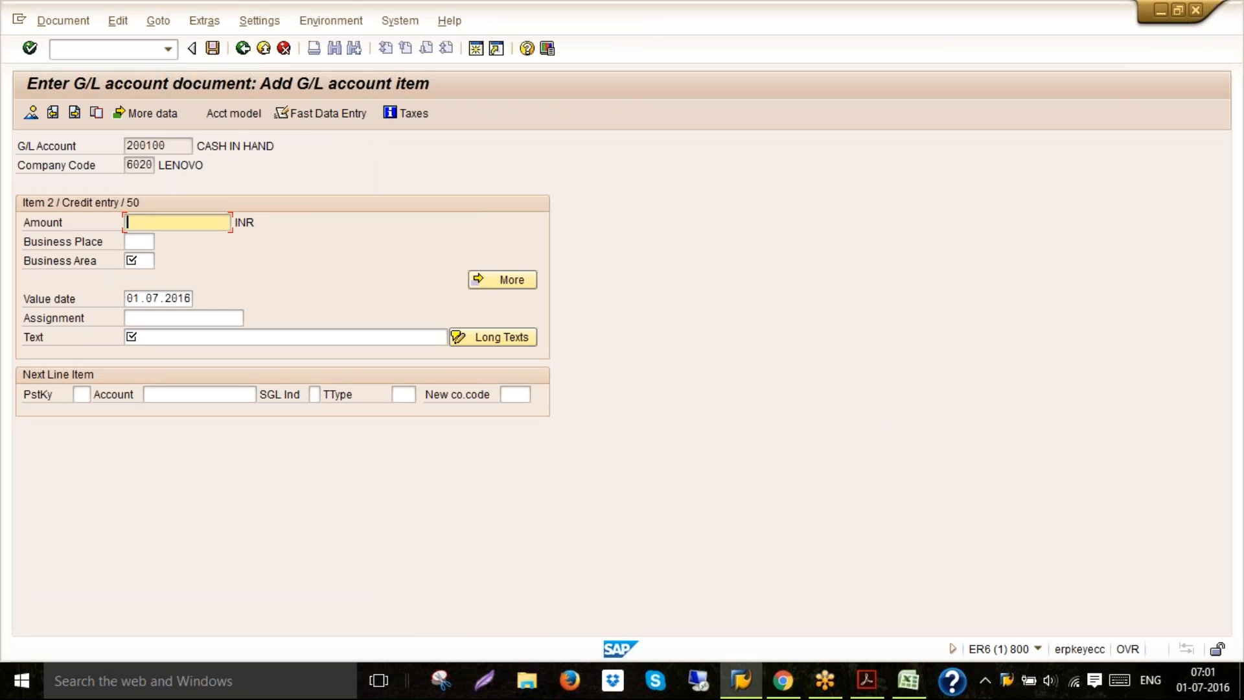
Fill the credit item with amount *, business area 6020 and text + to copy from the debit item
{"action": "type", "text": "*"}
{"action": "left_click", "coordinate": [136, 260]}
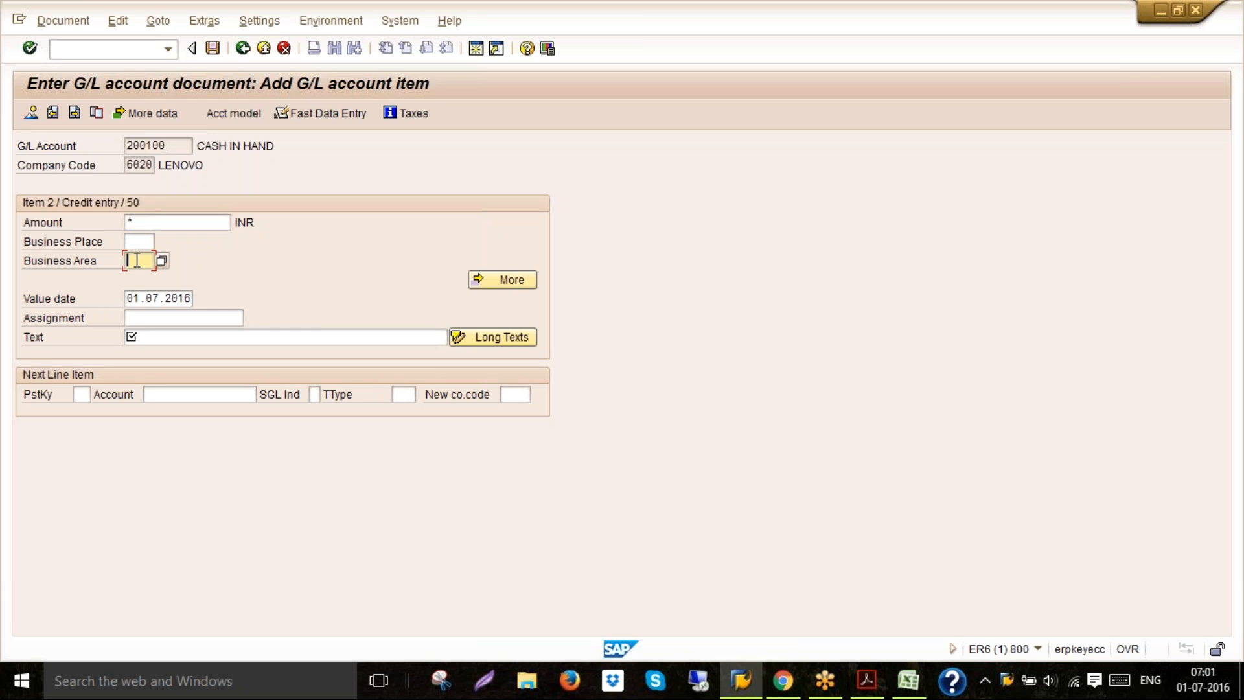
{"action": "type", "text": "6020"}
{"action": "left_click", "coordinate": [144, 335]}
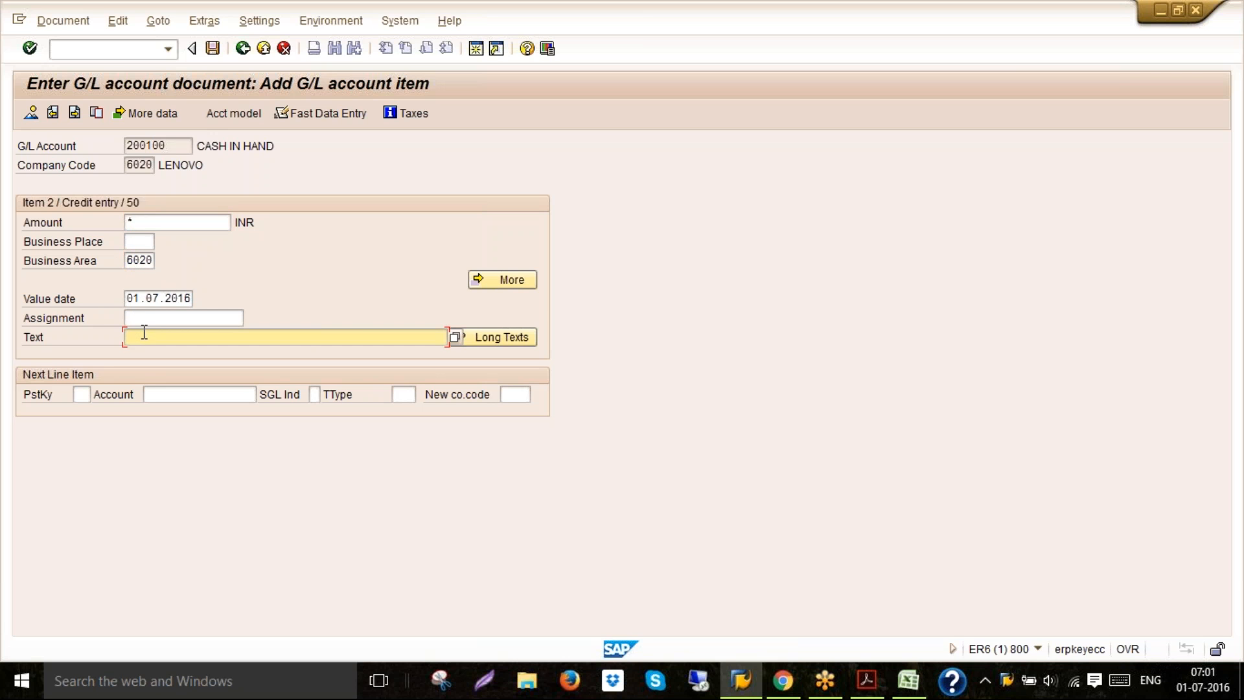
{"action": "type", "text": "+"}
Simulate the G/L document and try to post it
{"action": "left_click", "coordinate": [52, 25]}
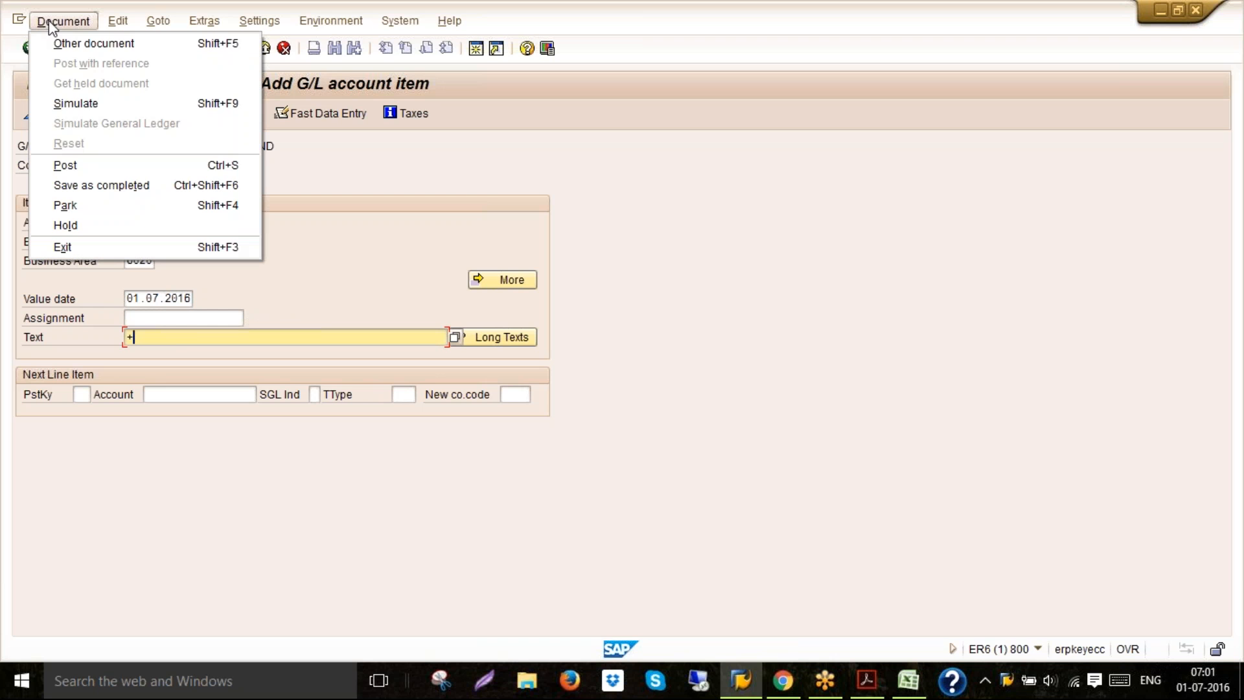
{"action": "left_click", "coordinate": [55, 103]}
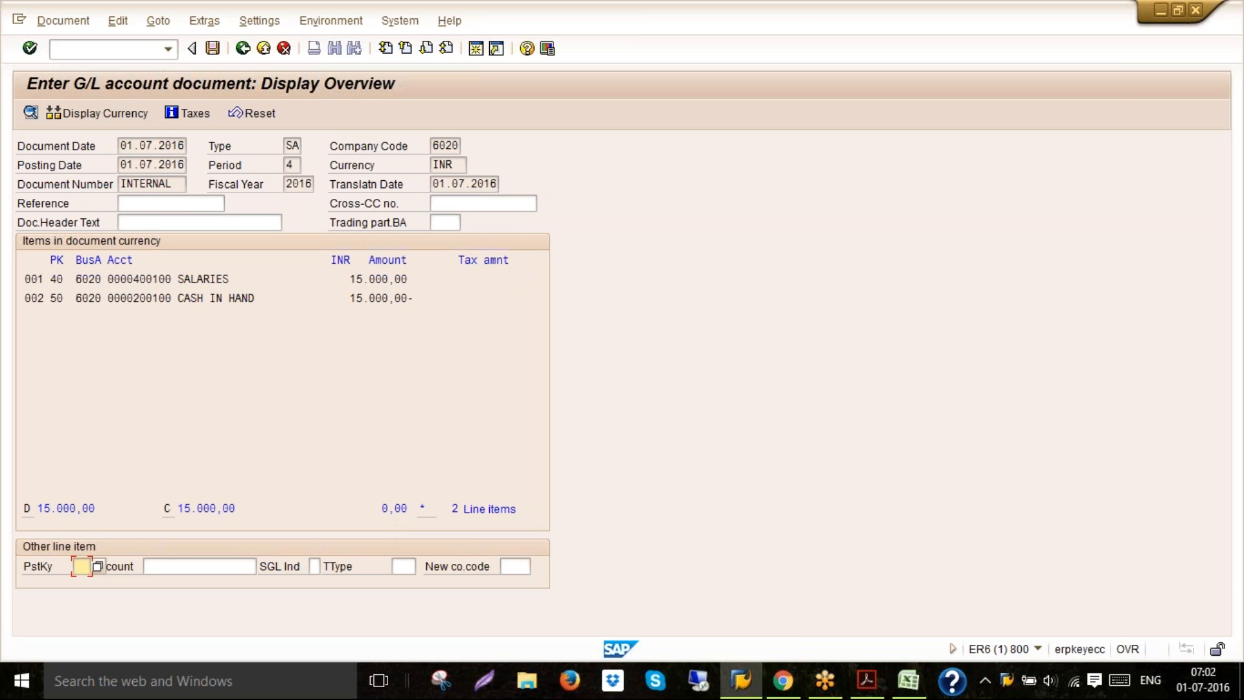
{"action": "left_click", "coordinate": [214, 48]}
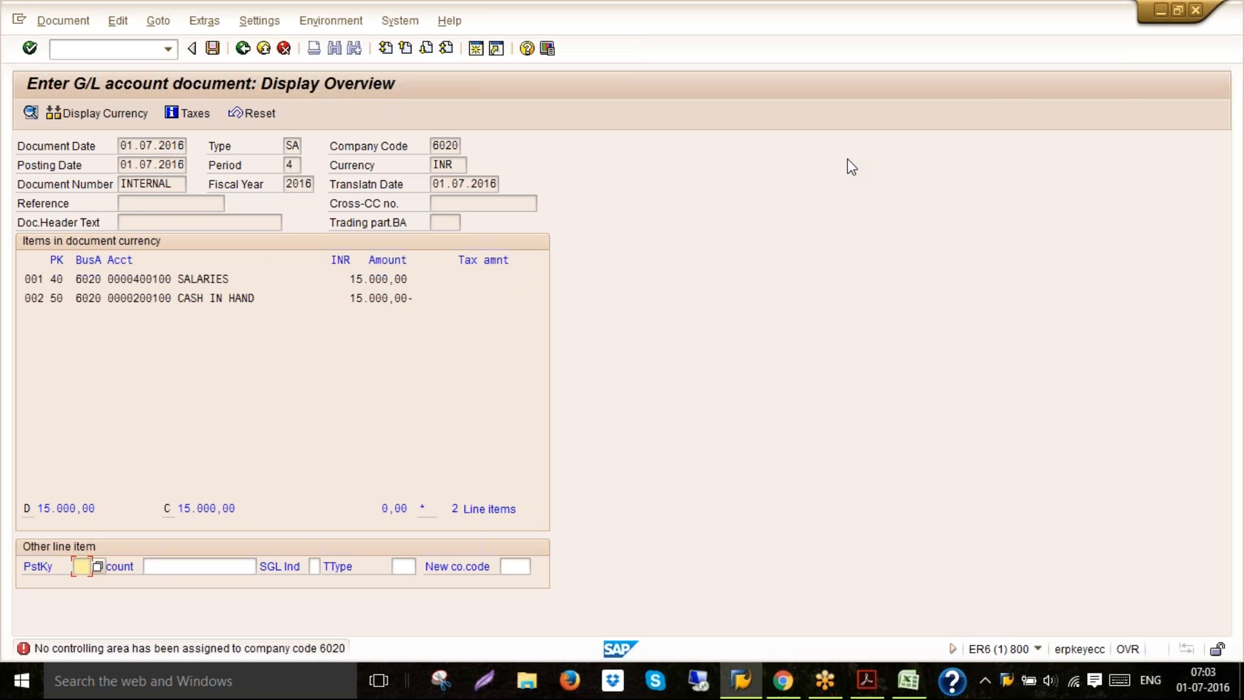
In a new session, open Maintain Controlling Area in the reference IMG under Controlling, General Controlling, Organization
{"action": "left_click", "coordinate": [477, 51]}
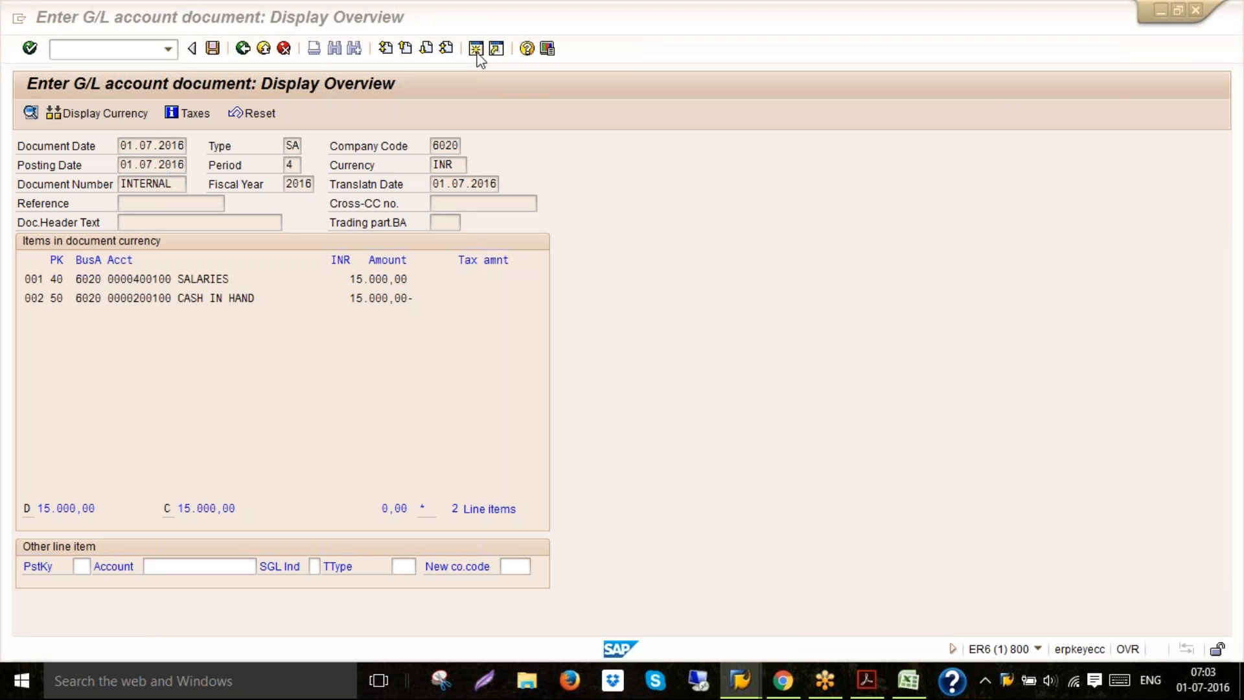
{"action": "double_click", "coordinate": [220, 166]}
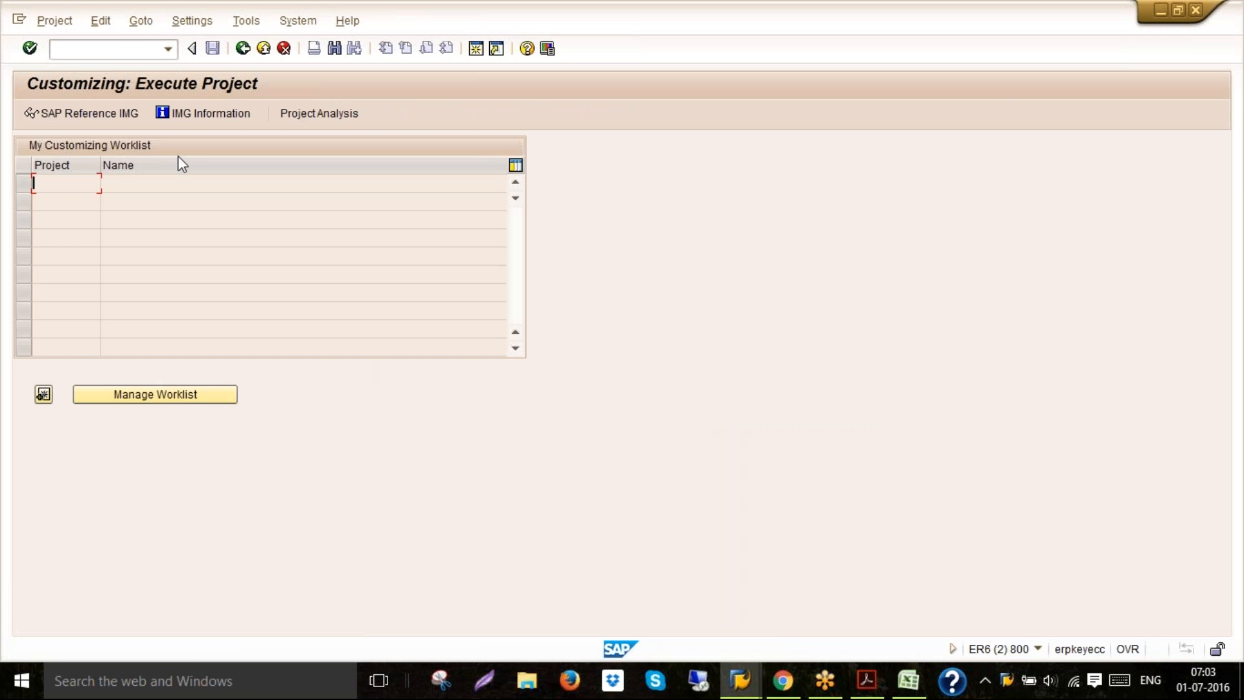
{"action": "left_click", "coordinate": [130, 121]}
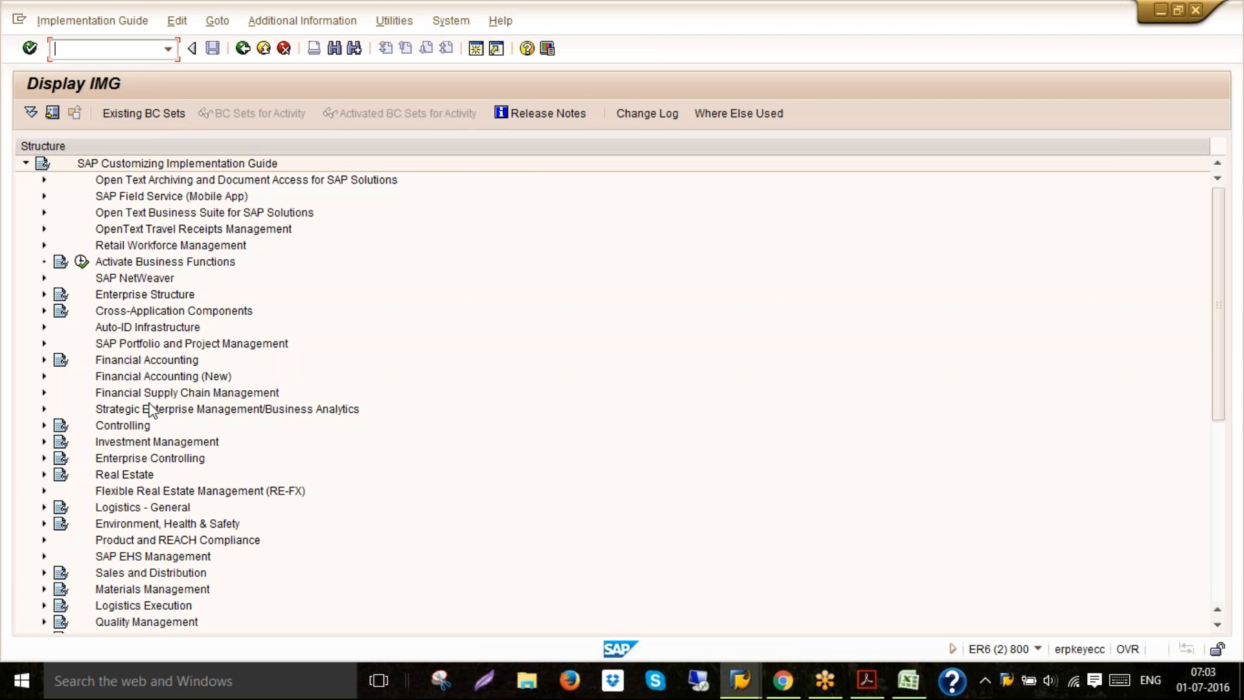
{"action": "left_click", "coordinate": [44, 425]}
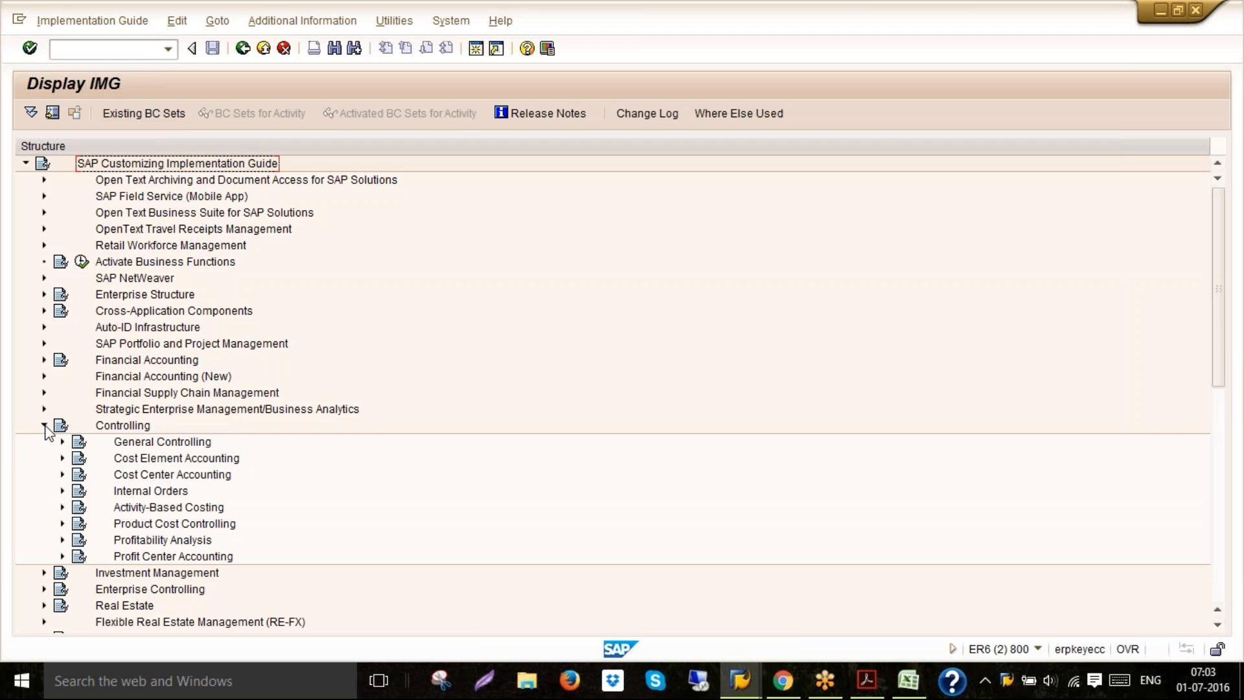
{"action": "left_click", "coordinate": [62, 442]}
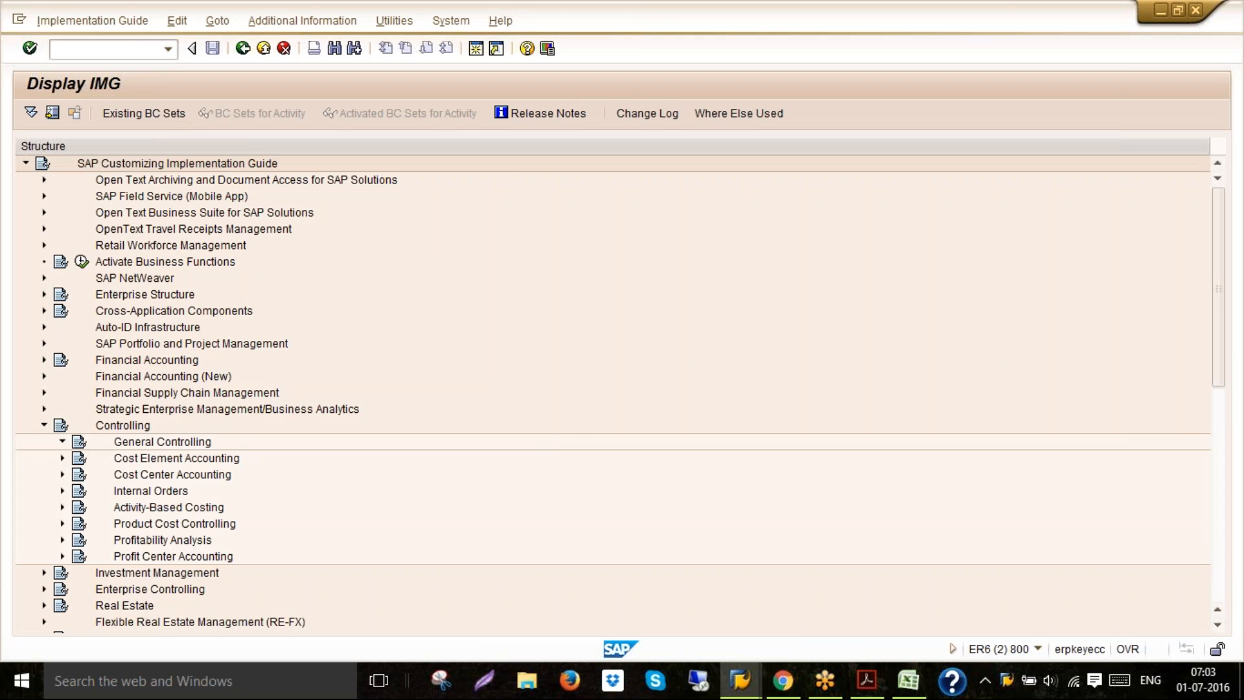
{"action": "left_click", "coordinate": [80, 425]}
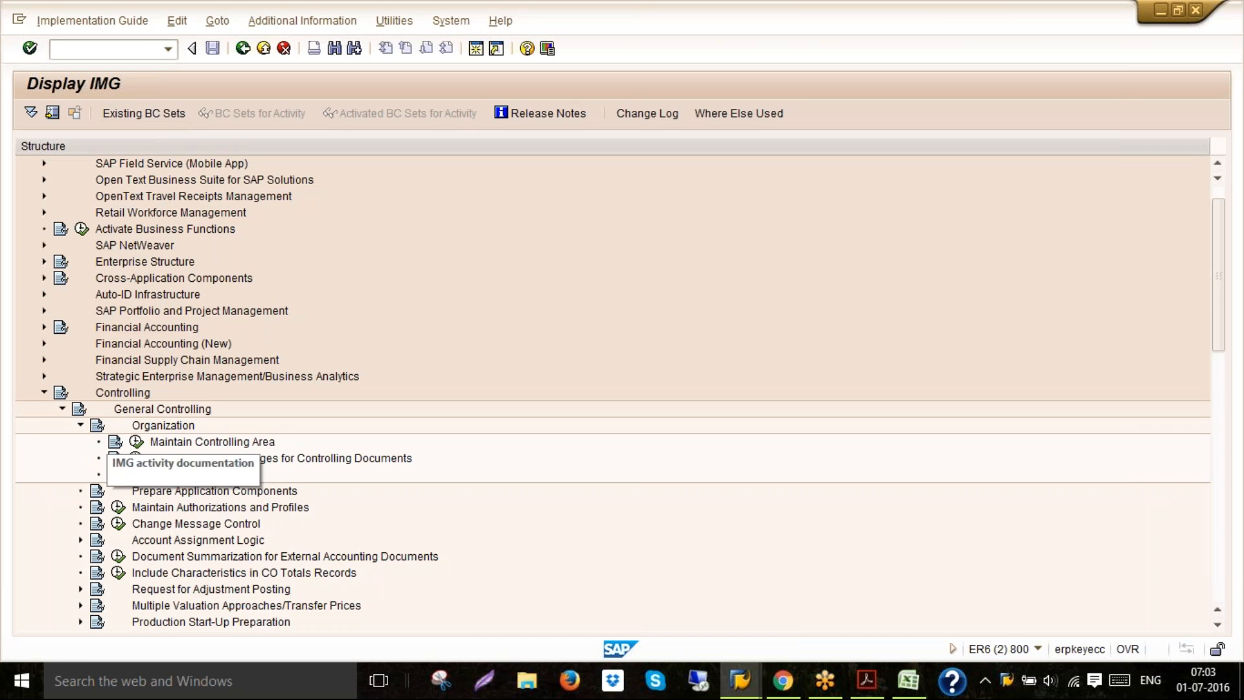
{"action": "left_click", "coordinate": [202, 444]}
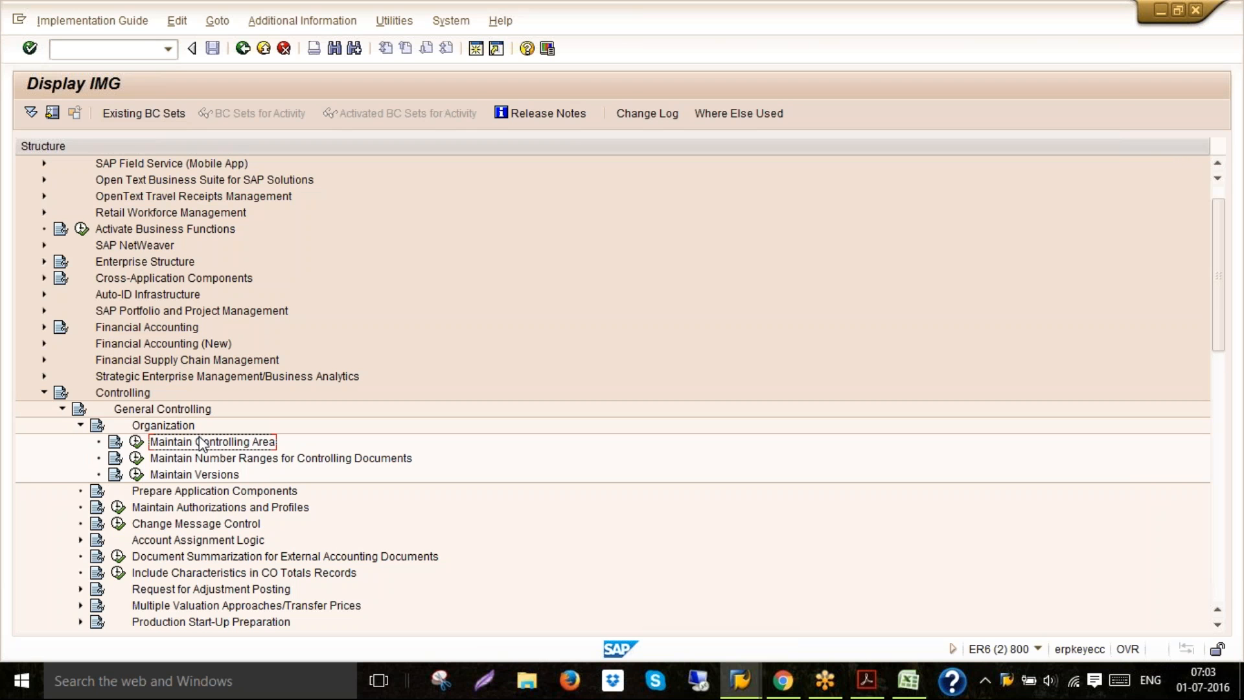
{"action": "left_click", "coordinate": [137, 443]}
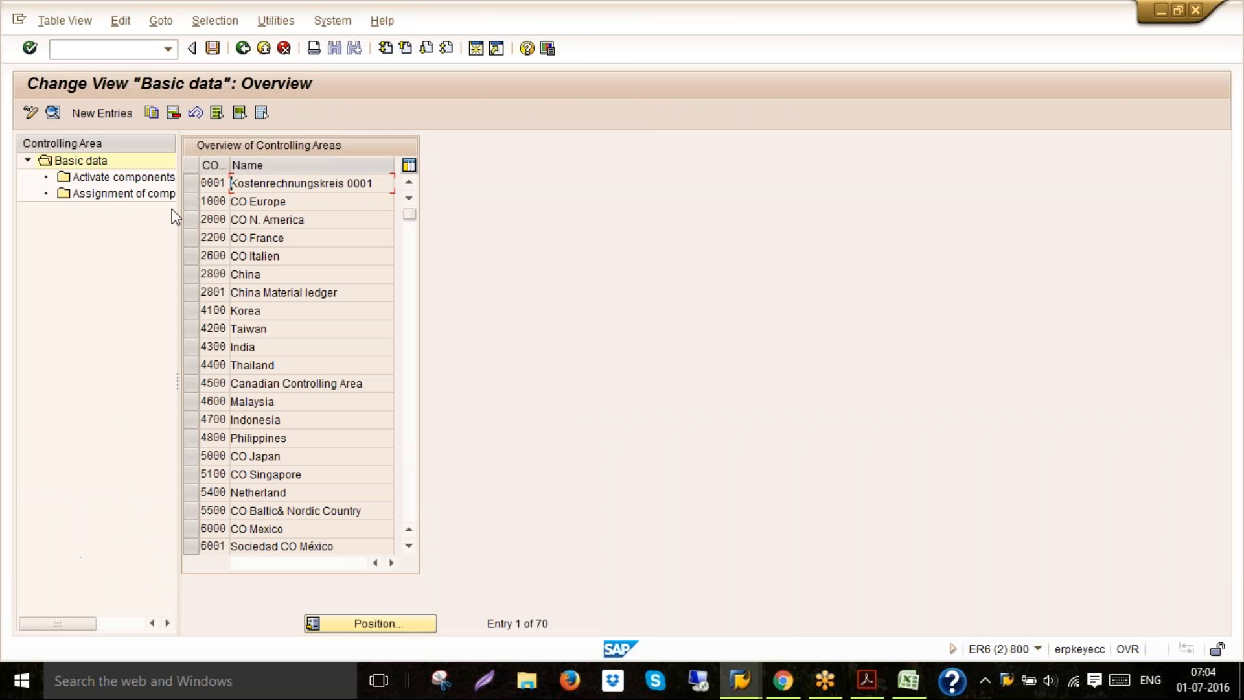
Add a new controlling area 6020 named CONTROLLING AREA FOR 6020
{"action": "left_click", "coordinate": [119, 115]}
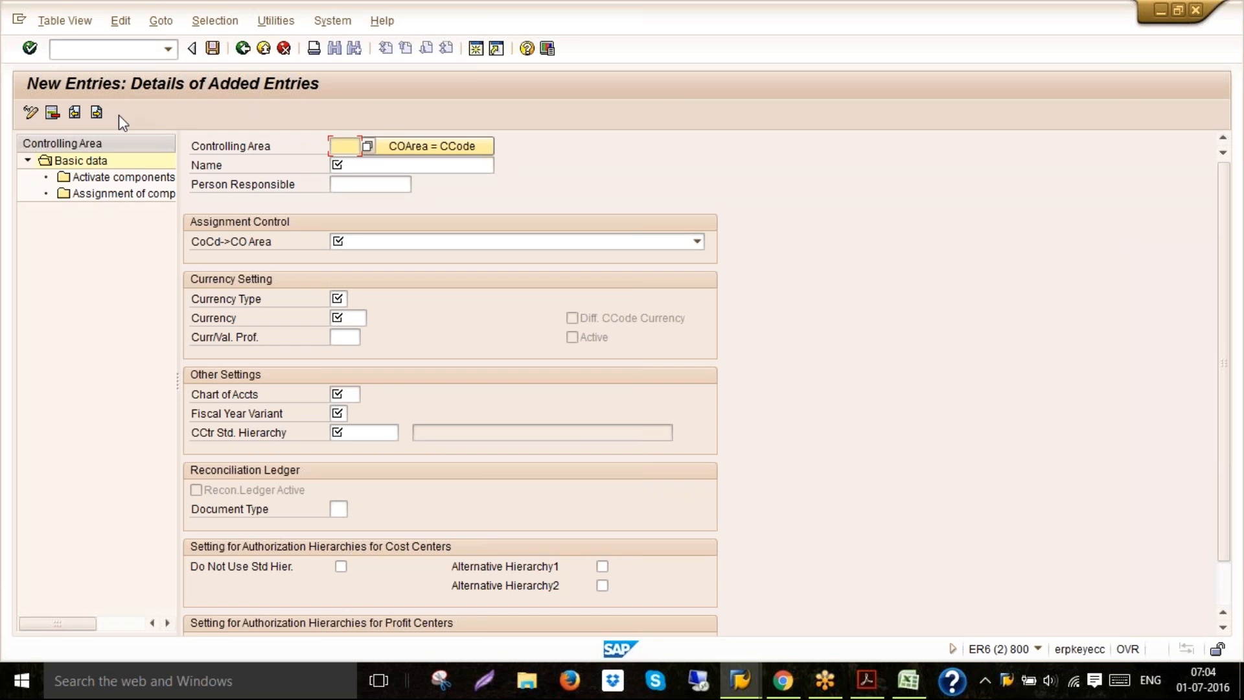
{"action": "type", "text": "6020"}
{"action": "left_click", "coordinate": [341, 171]}
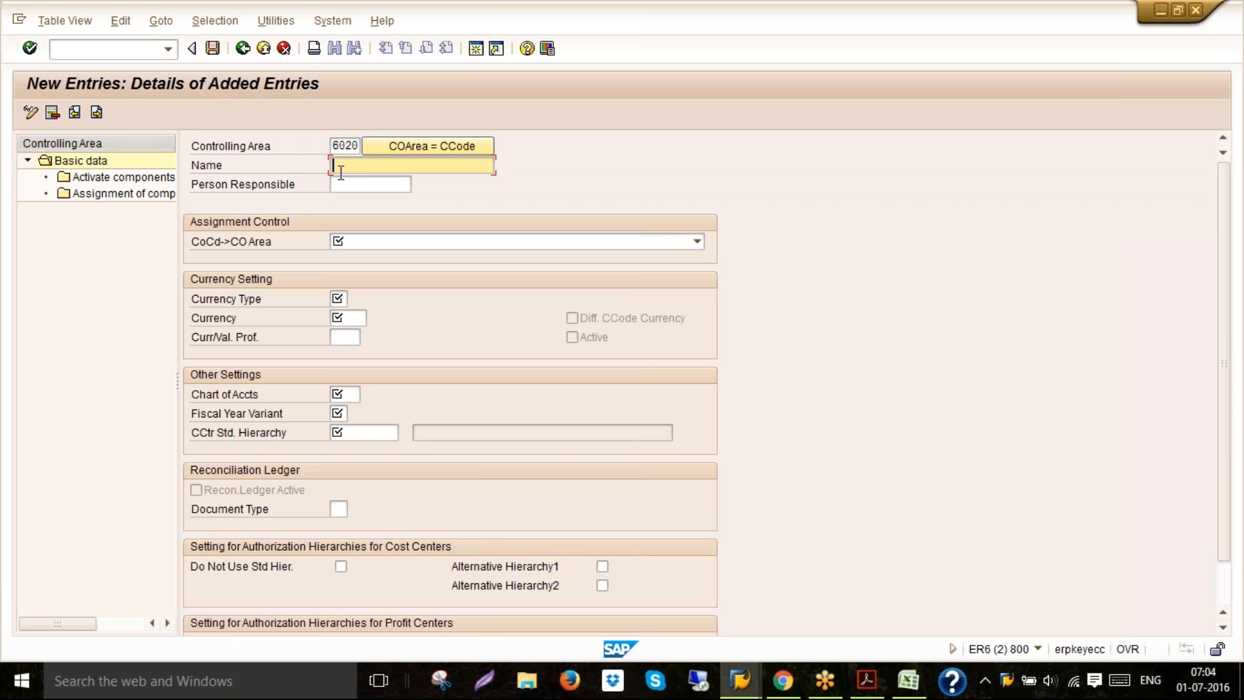
{"action": "left_click", "coordinate": [341, 170]}
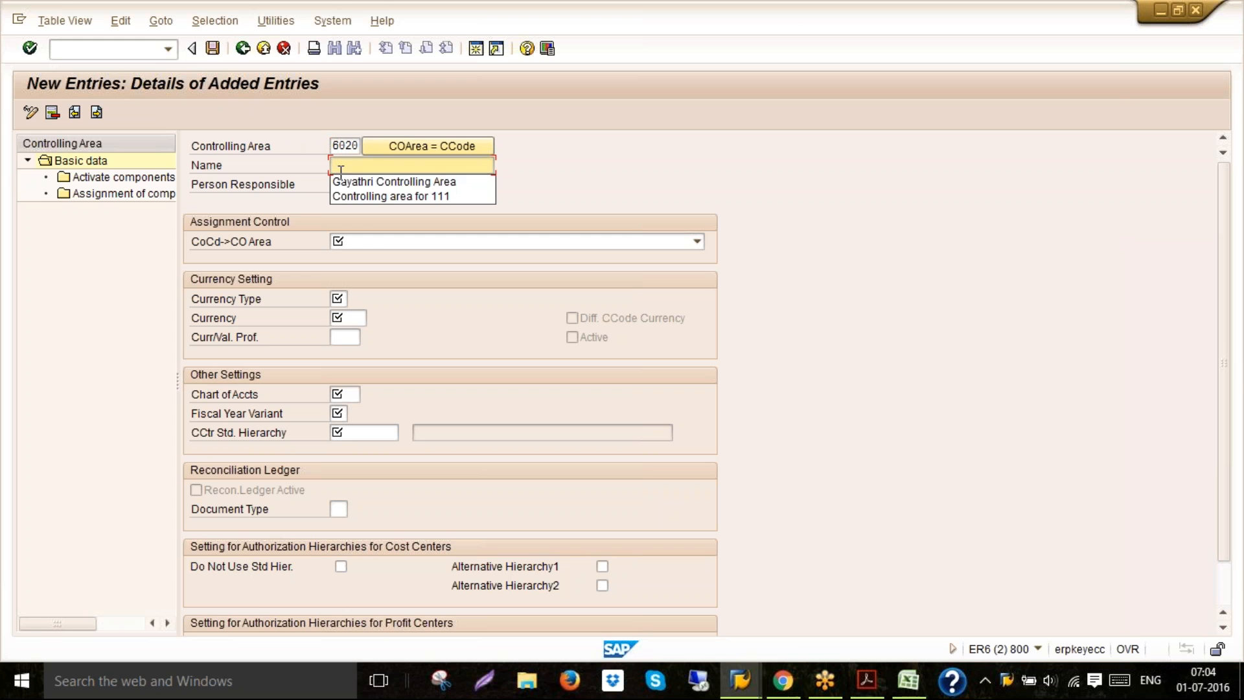
{"action": "type", "text": "CON"}
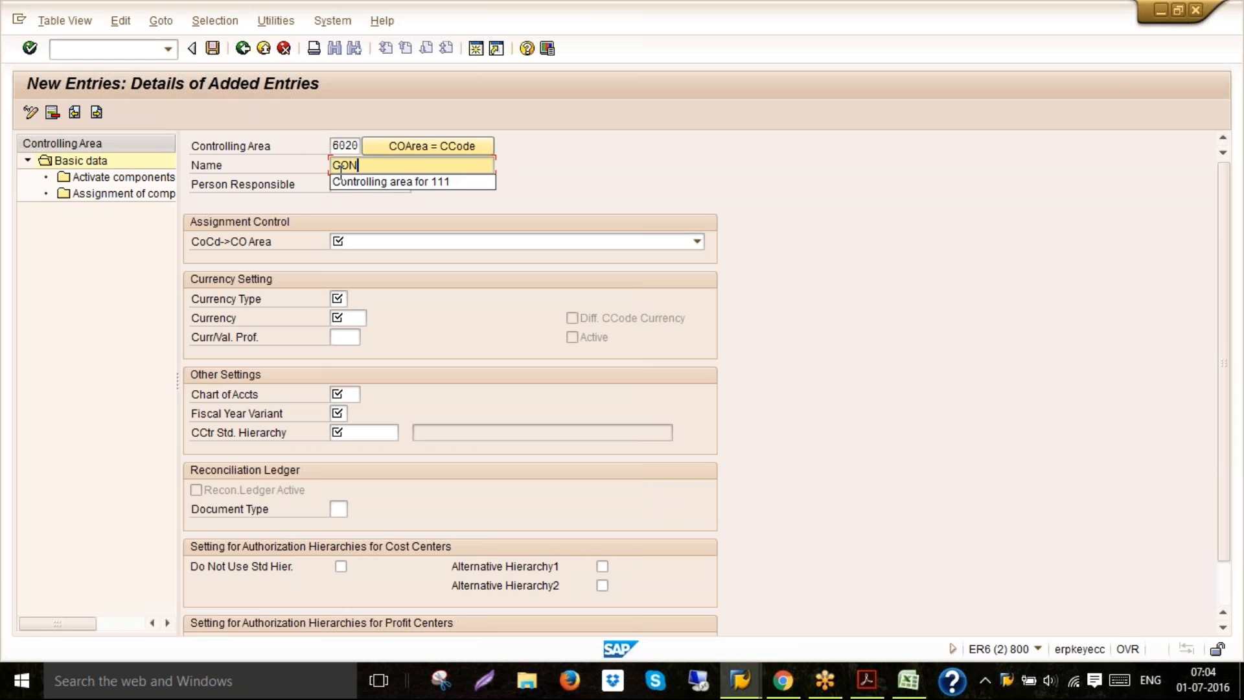
{"action": "type", "text": "TROLLING AREA FOR 6020"}
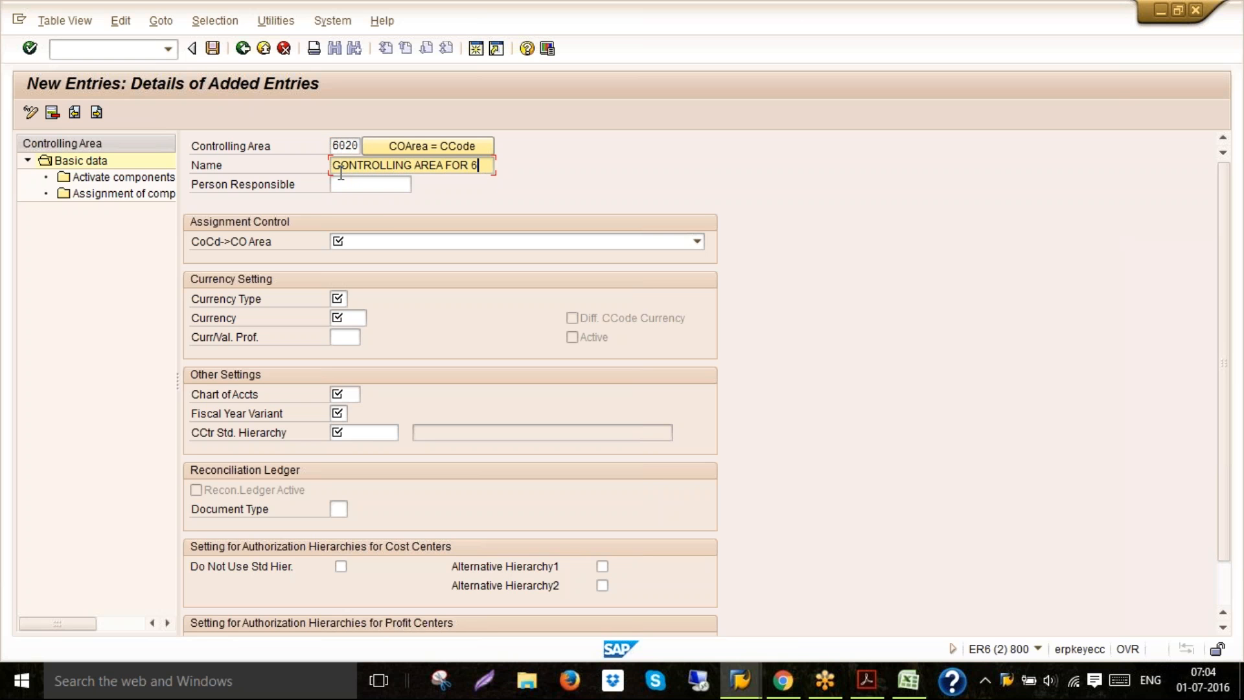
Set the assignment to controlling area same as company code, currency type 10 and currency INR
{"action": "left_click", "coordinate": [344, 245]}
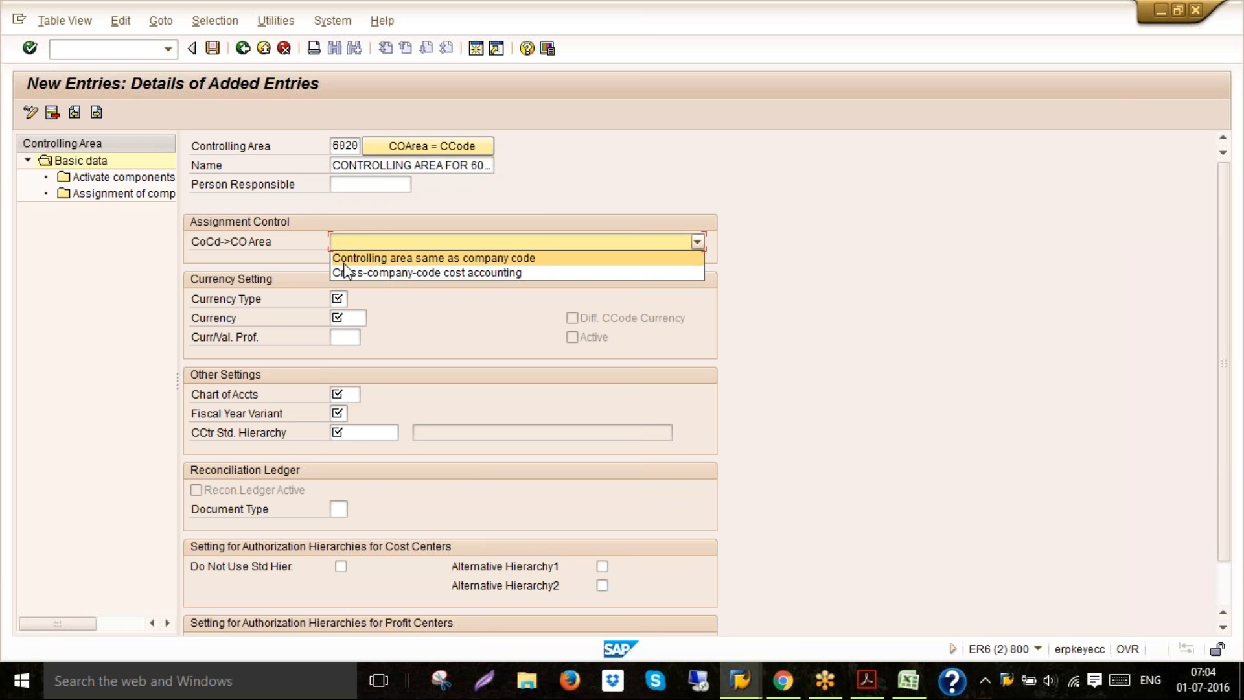
{"action": "left_click", "coordinate": [344, 262]}
{"action": "left_click", "coordinate": [337, 299]}
{"action": "type", "text": "10"}
{"action": "left_click", "coordinate": [342, 317]}
{"action": "type", "text": "INR"}
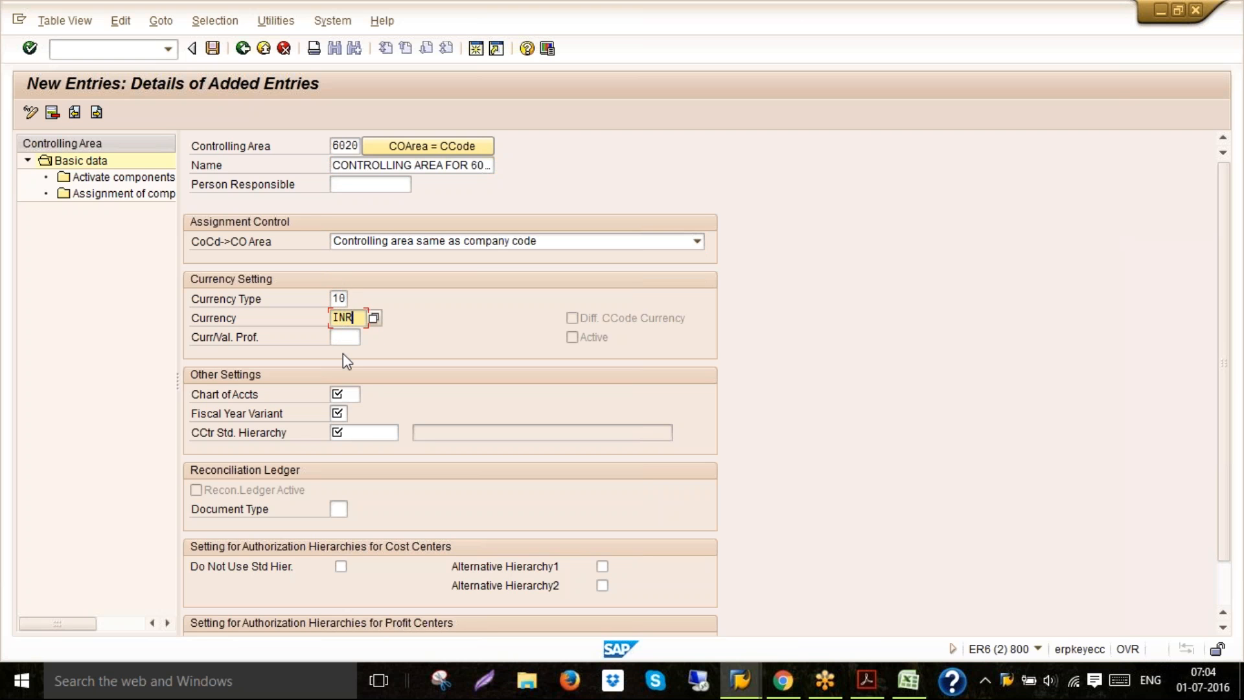
Set chart of accounts 6020, fiscal year variant V3 and standard hierarchy STD_6020, agreeing to create the hierarchy
{"action": "left_click", "coordinate": [337, 394]}
{"action": "type", "text": "6020"}
{"action": "left_click", "coordinate": [338, 413]}
{"action": "type", "text": "V3"}
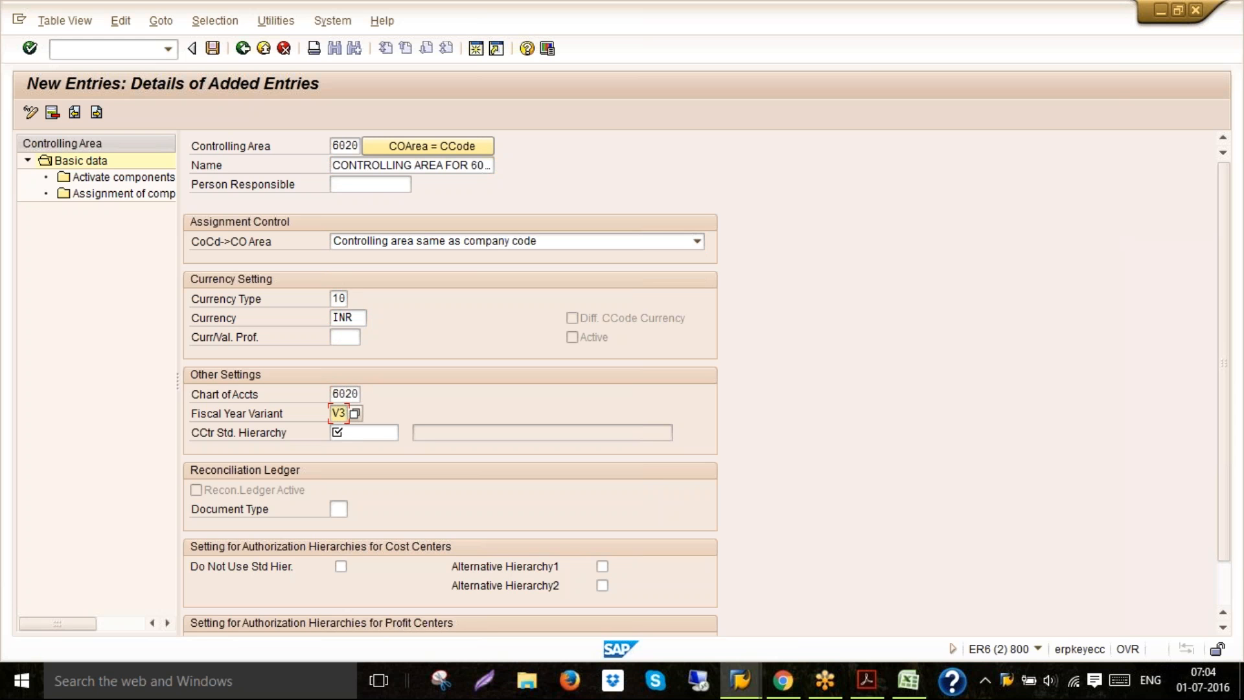
{"action": "left_click", "coordinate": [363, 433]}
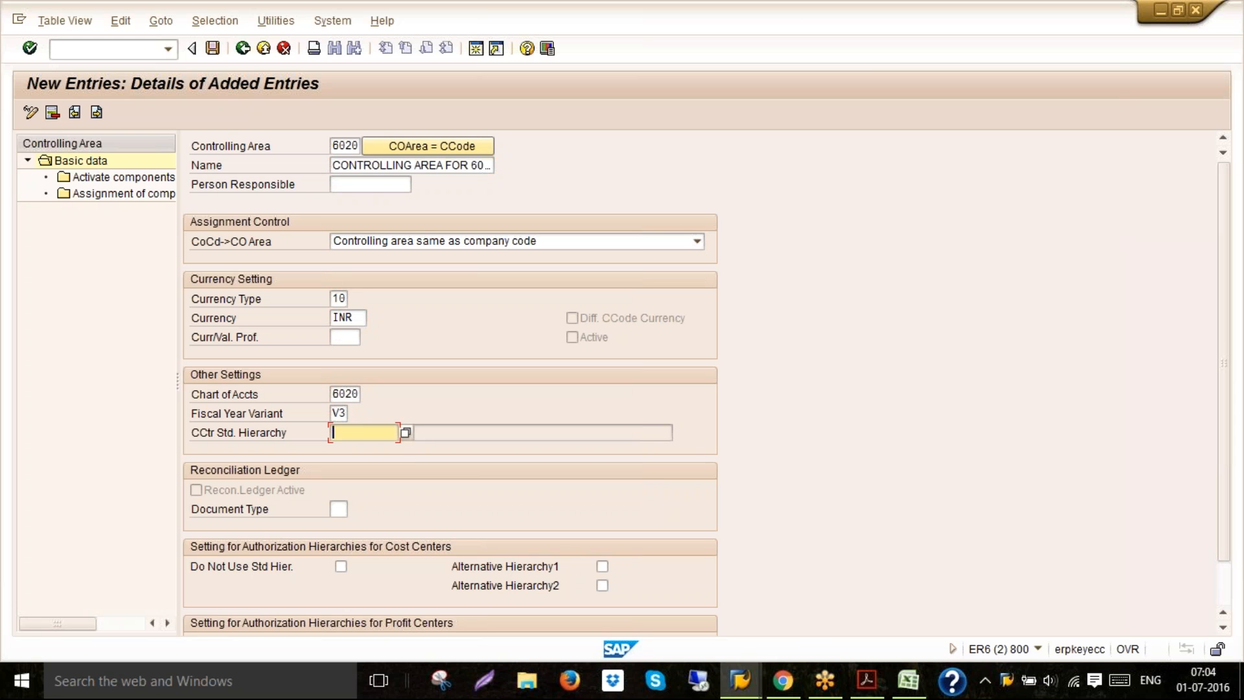
{"action": "type", "text": "STD_6020"}
{"action": "key", "text": "Return"}
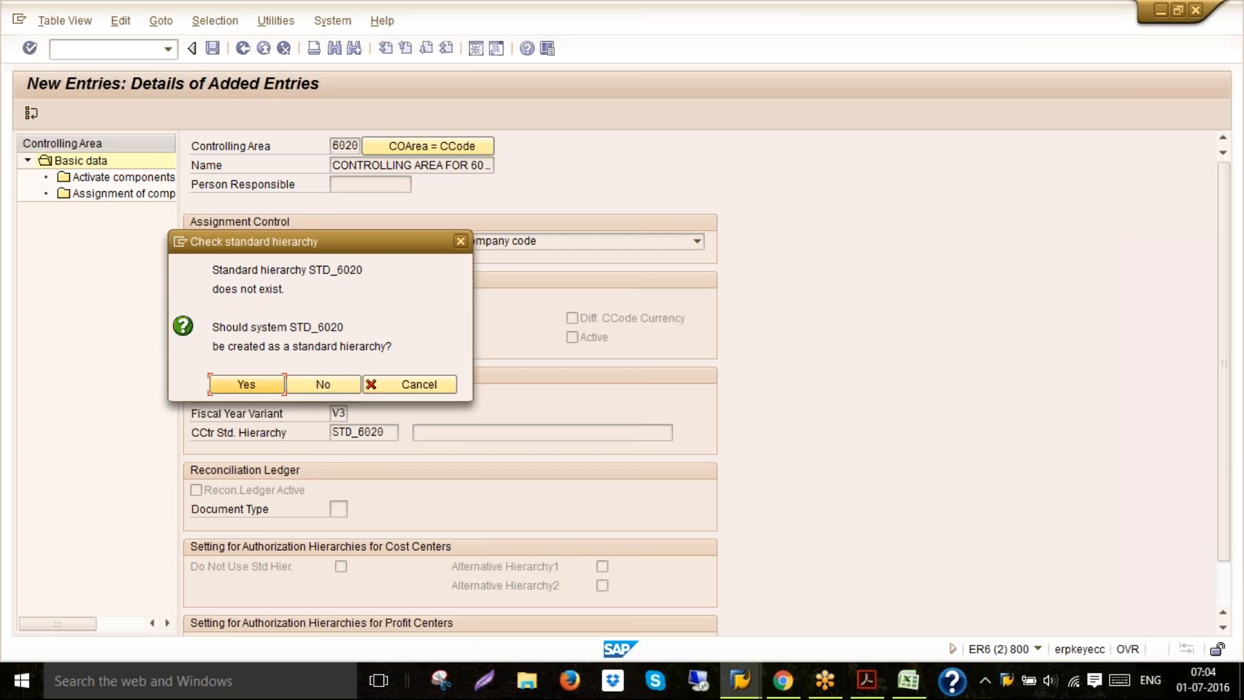
{"action": "left_click", "coordinate": [246, 384]}
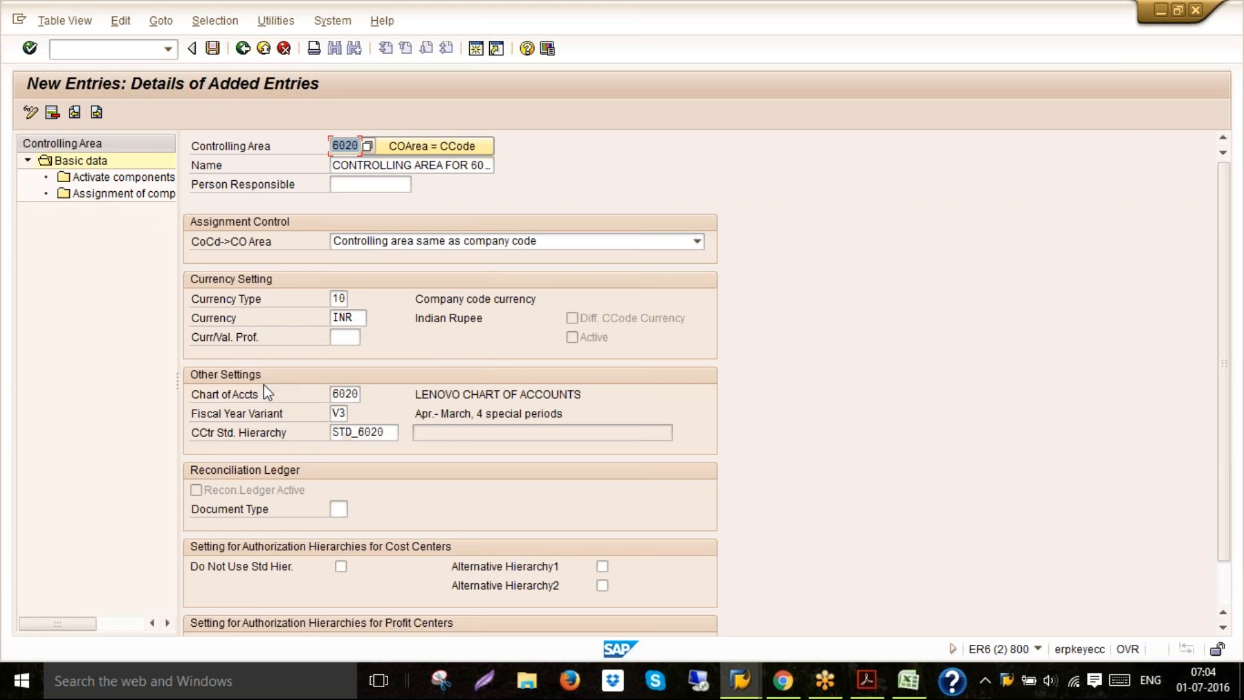
Save the new controlling area, agreeing to create the standard hierarchy and confirming the customizing request
{"action": "left_click", "coordinate": [213, 50]}
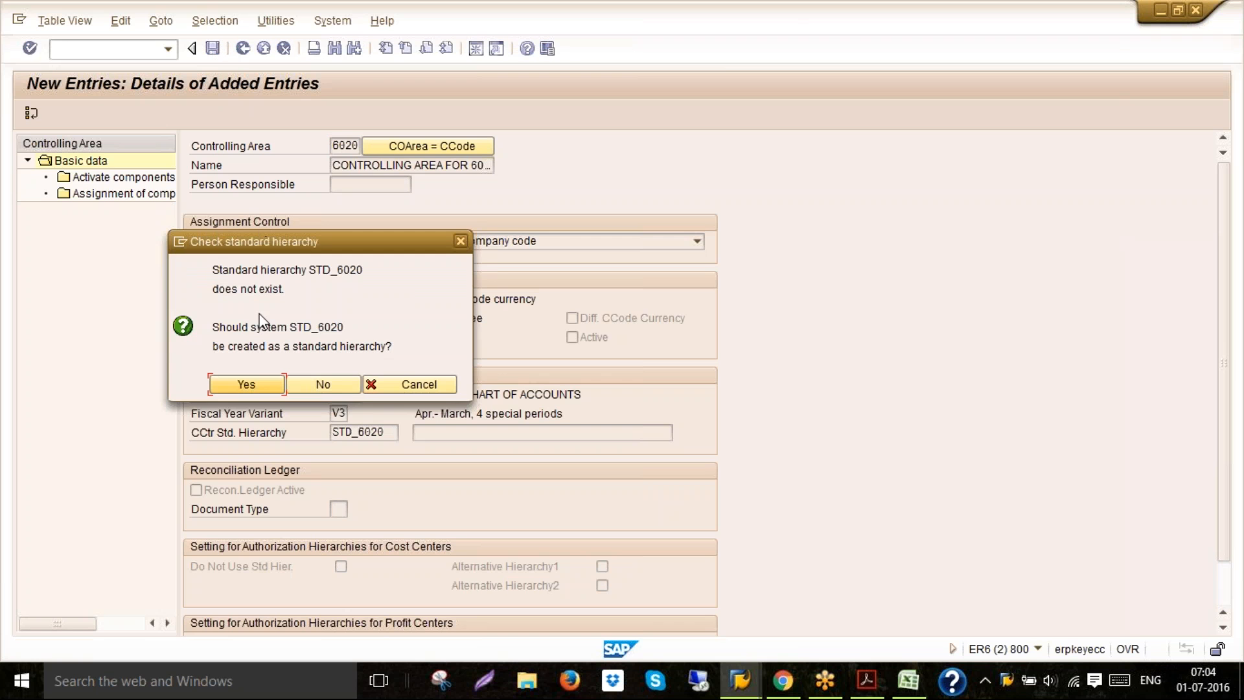
{"action": "left_click", "coordinate": [247, 384]}
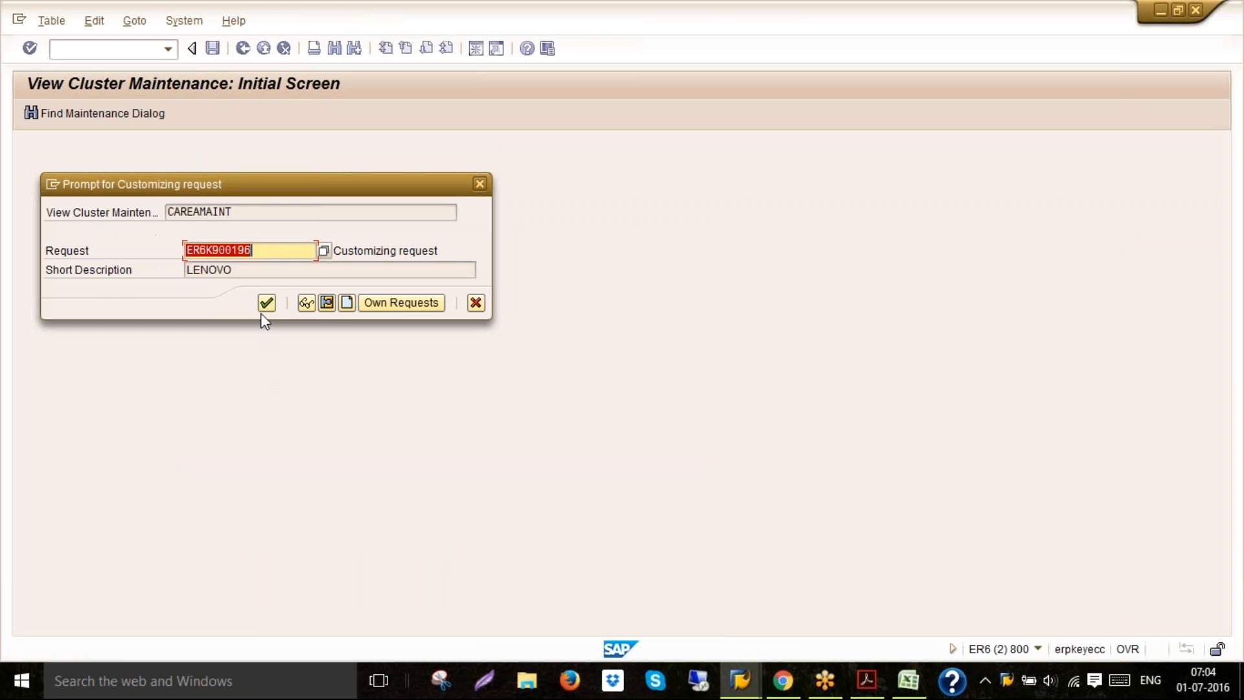
{"action": "left_click", "coordinate": [265, 305]}
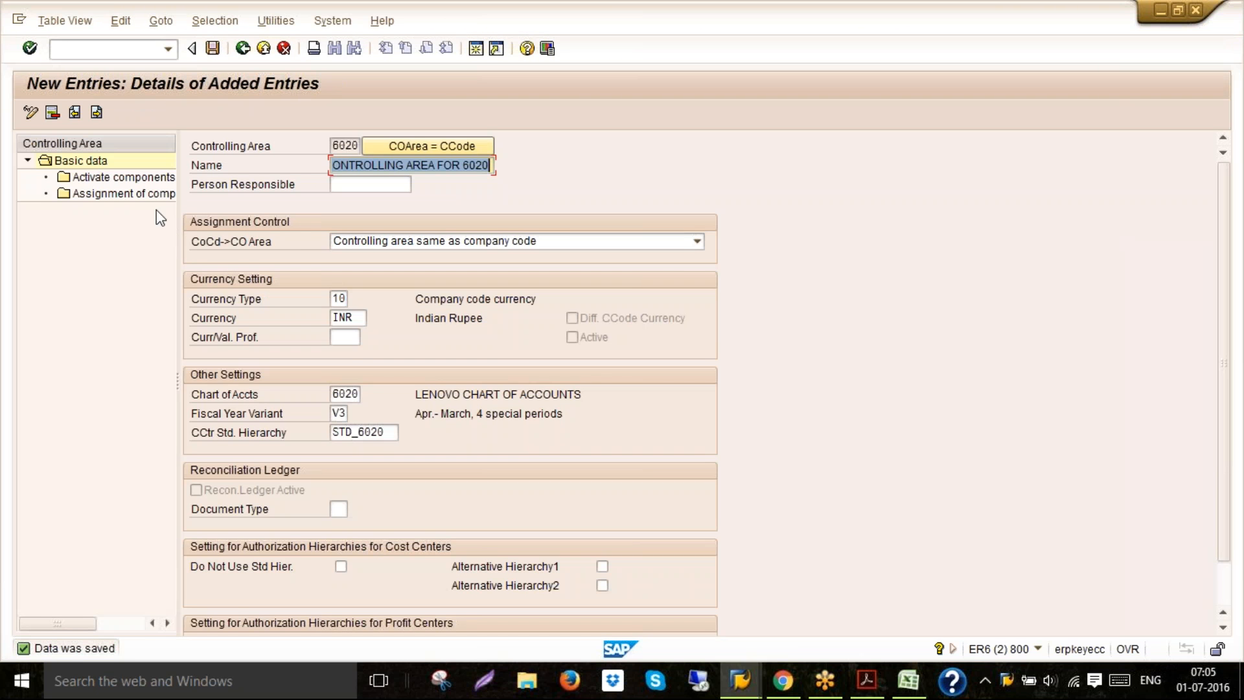
Assign company code 6020 to the controlling area and save the assignment
{"action": "double_click", "coordinate": [153, 196]}
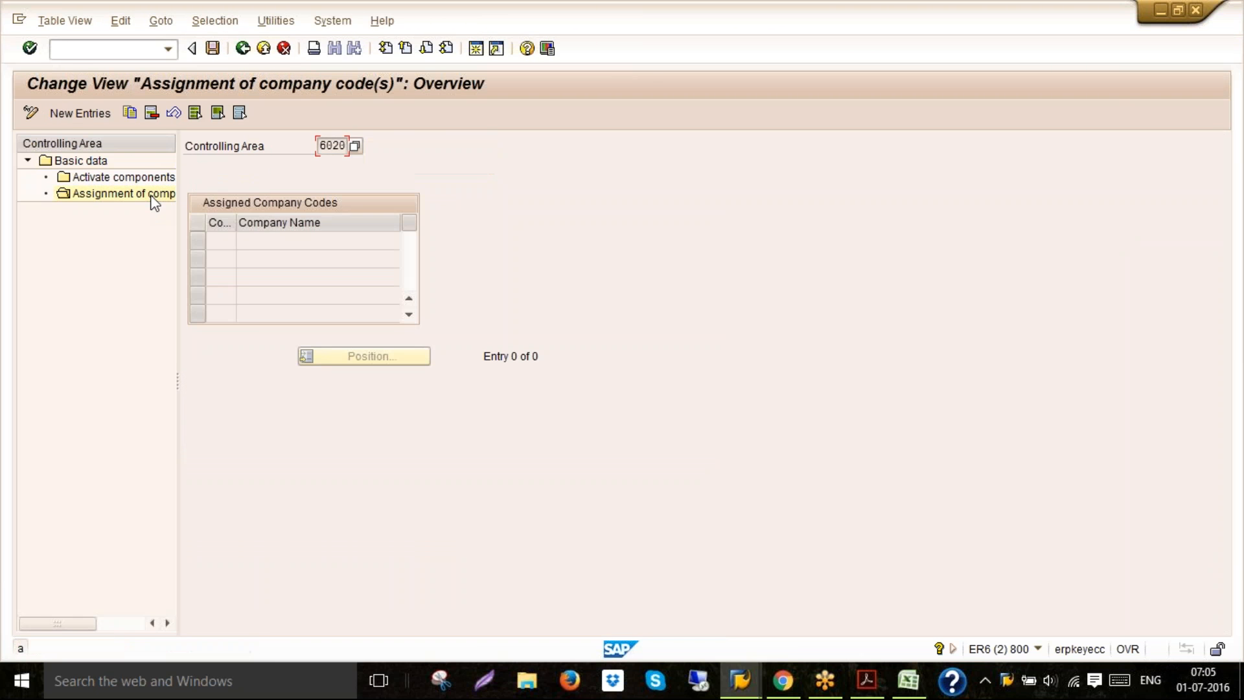
{"action": "left_click", "coordinate": [90, 112]}
{"action": "type", "text": "6020"}
{"action": "key", "text": "Return"}
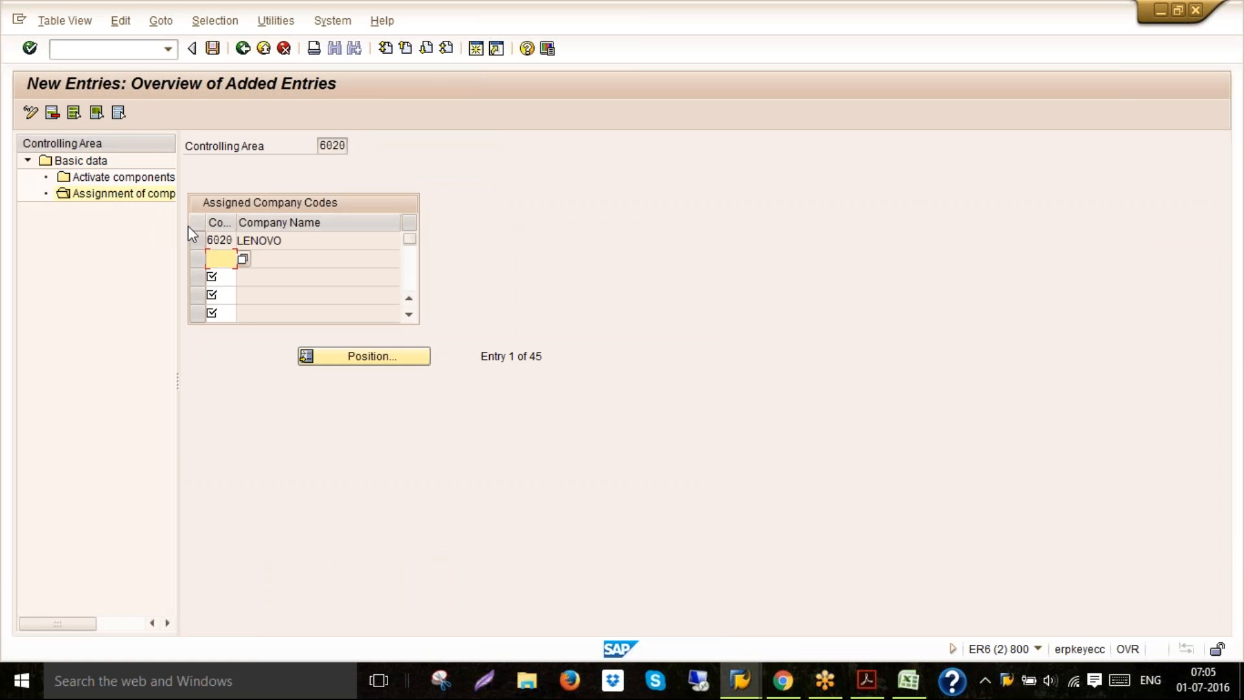
{"action": "left_click", "coordinate": [213, 48]}
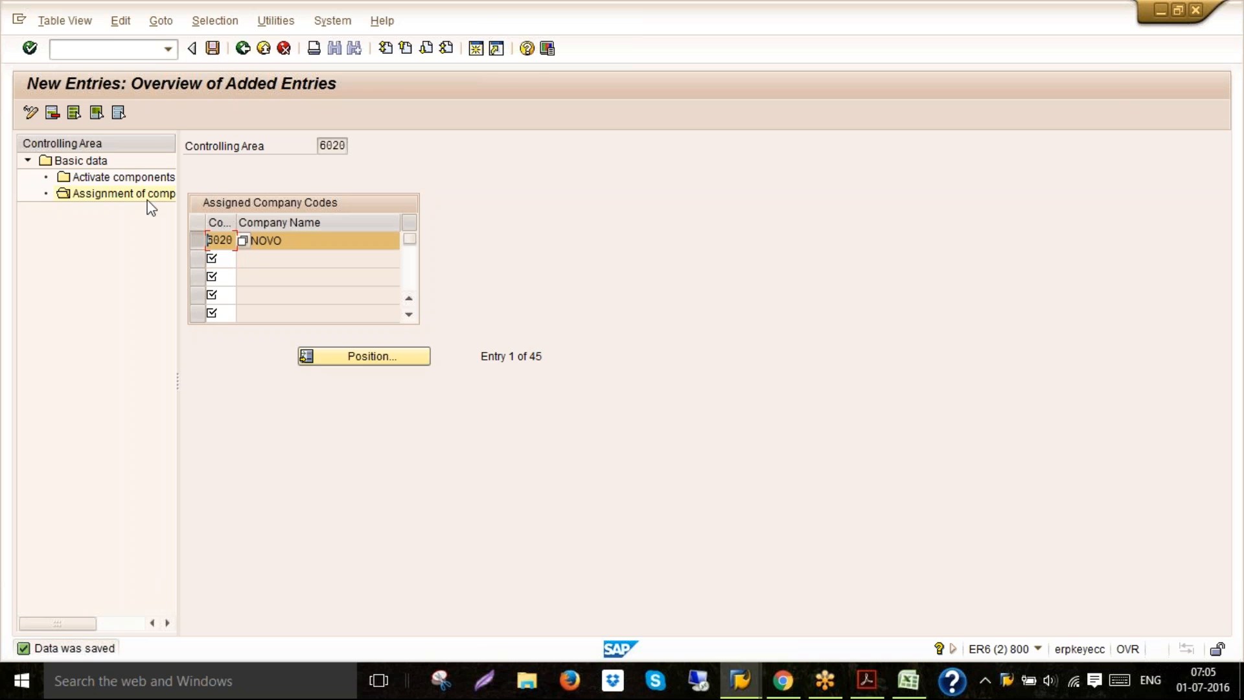
Add a component activation entry for fiscal year 2016 with cost centers active and activity type enabled
{"action": "double_click", "coordinate": [138, 181]}
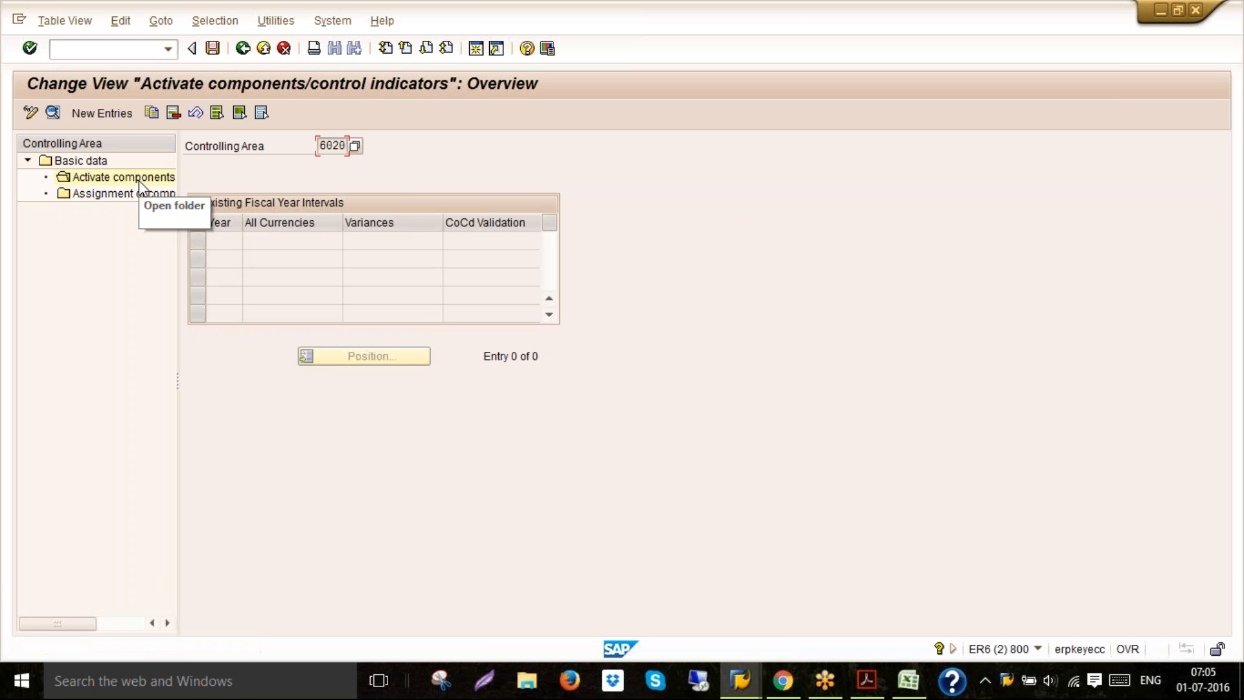
{"action": "left_click", "coordinate": [101, 113]}
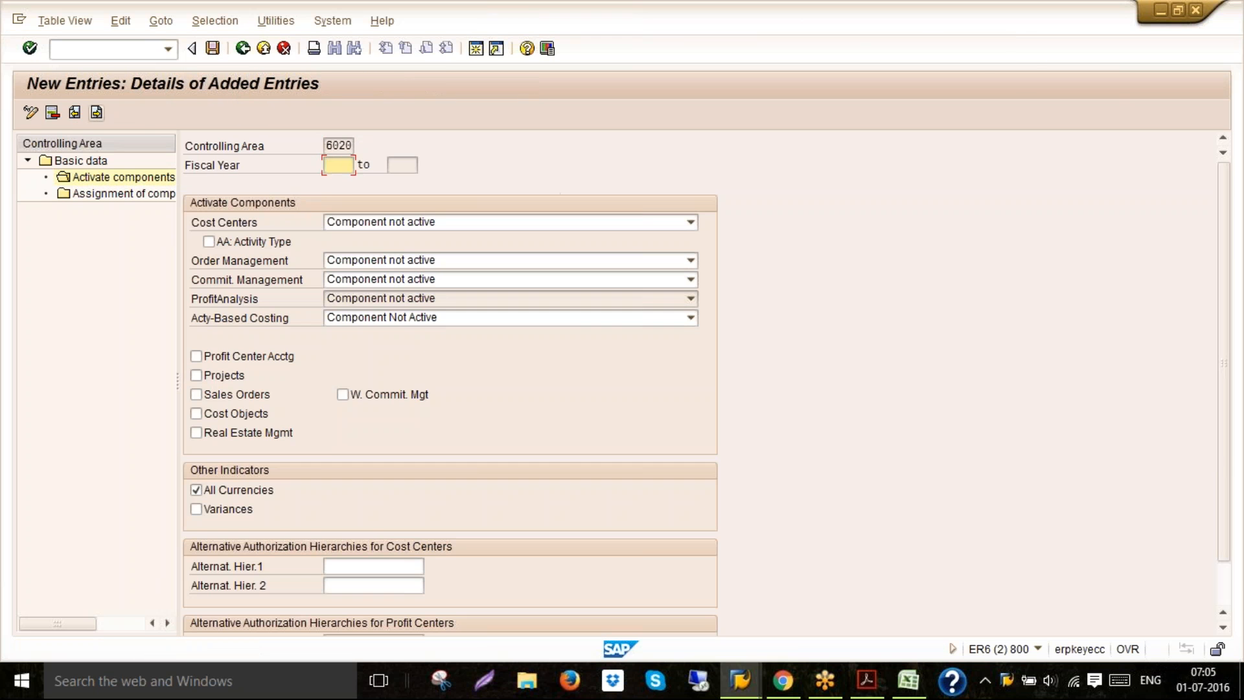
{"action": "type", "text": "2016"}
{"action": "left_click", "coordinate": [346, 227]}
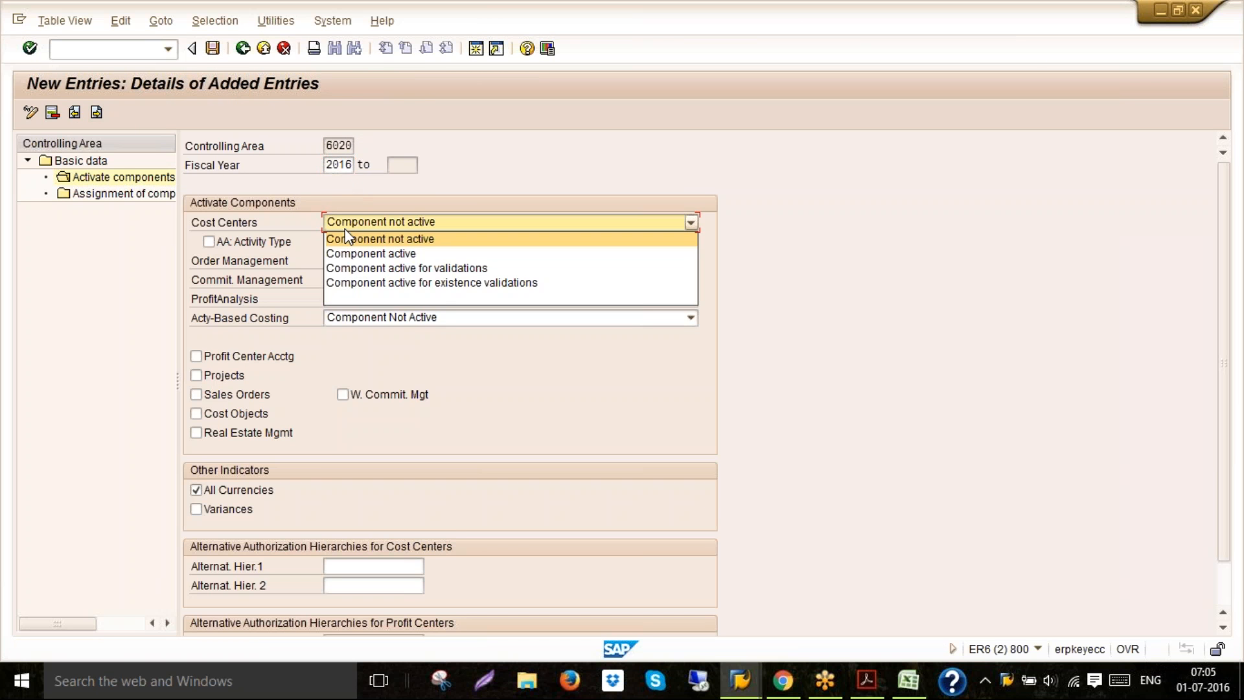
{"action": "left_click", "coordinate": [337, 252]}
{"action": "left_click", "coordinate": [281, 243]}
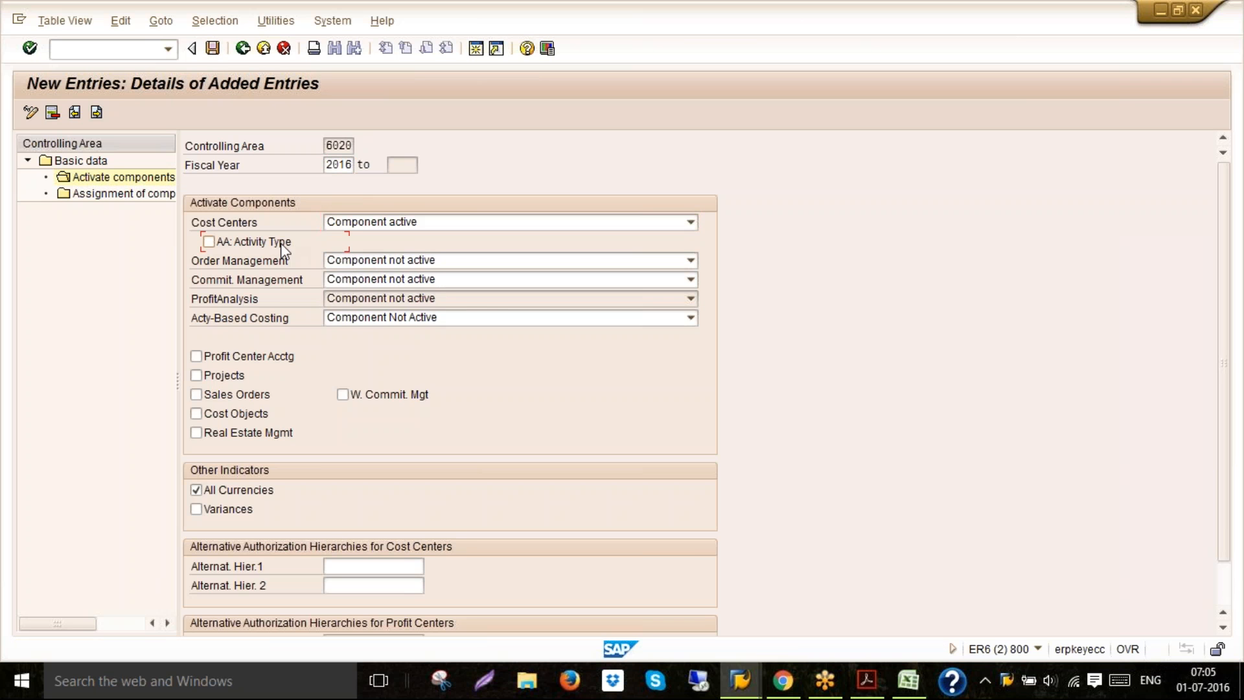
Activate order management and profit center accounting, then save the activation entry
{"action": "left_click", "coordinate": [344, 264]}
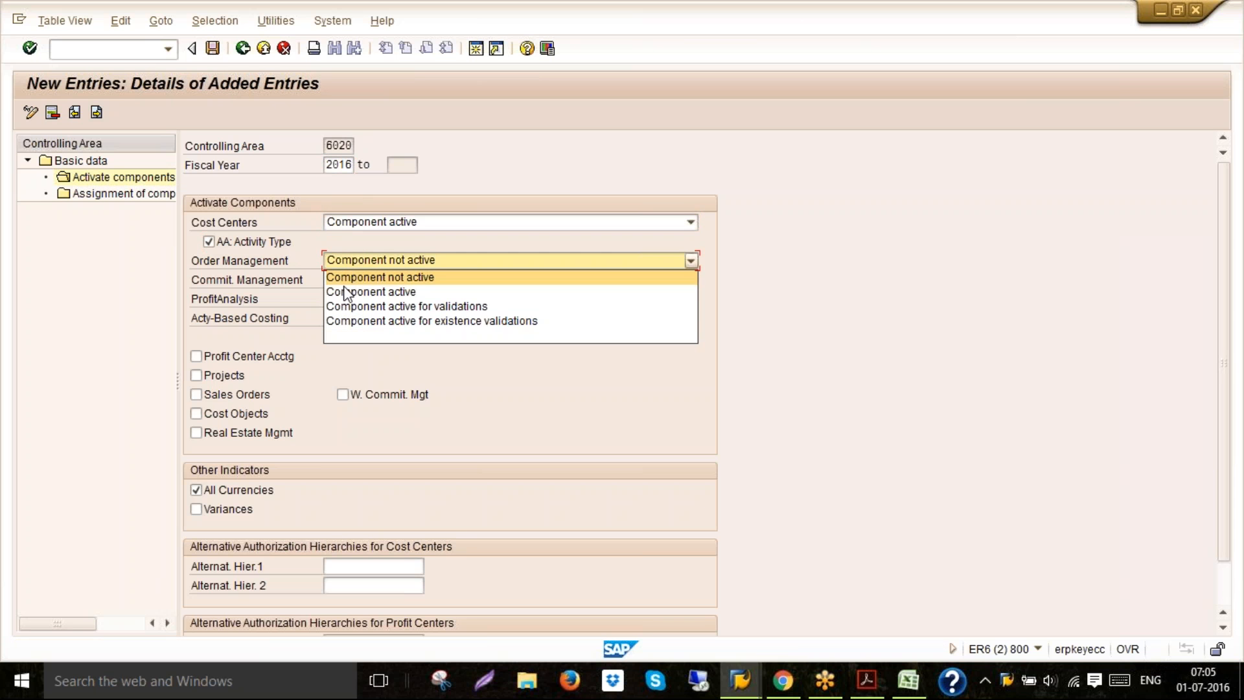
{"action": "left_click", "coordinate": [350, 290]}
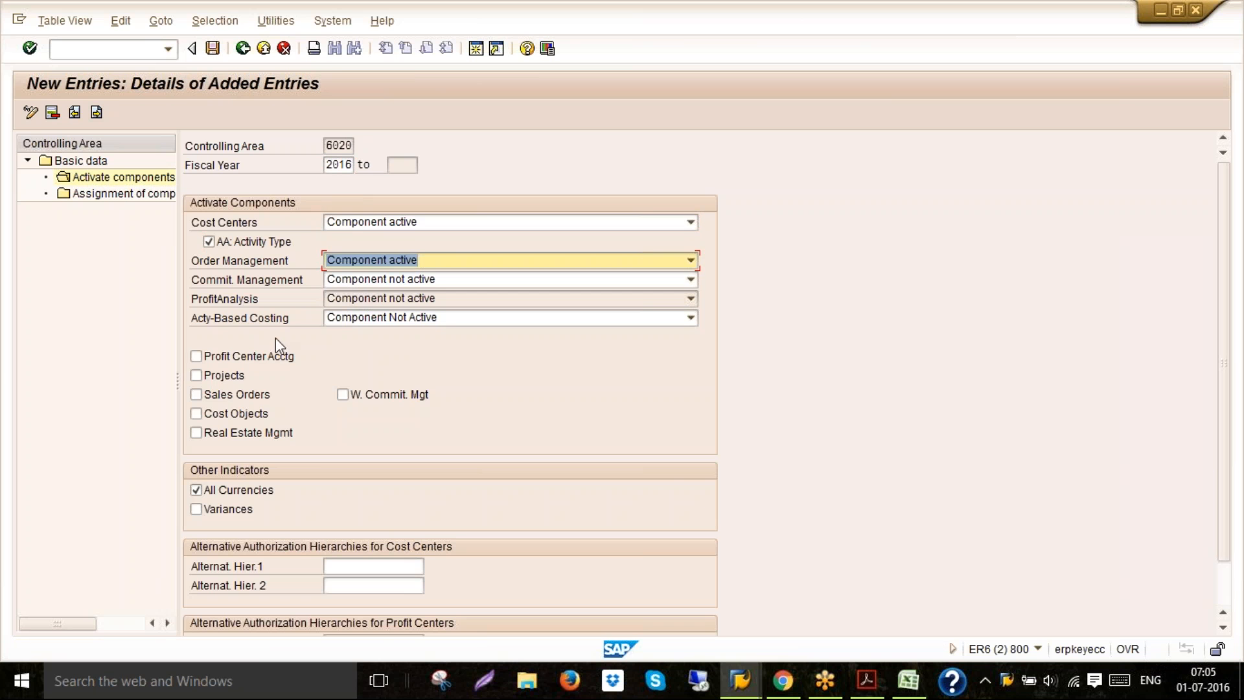
{"action": "left_click", "coordinate": [240, 358]}
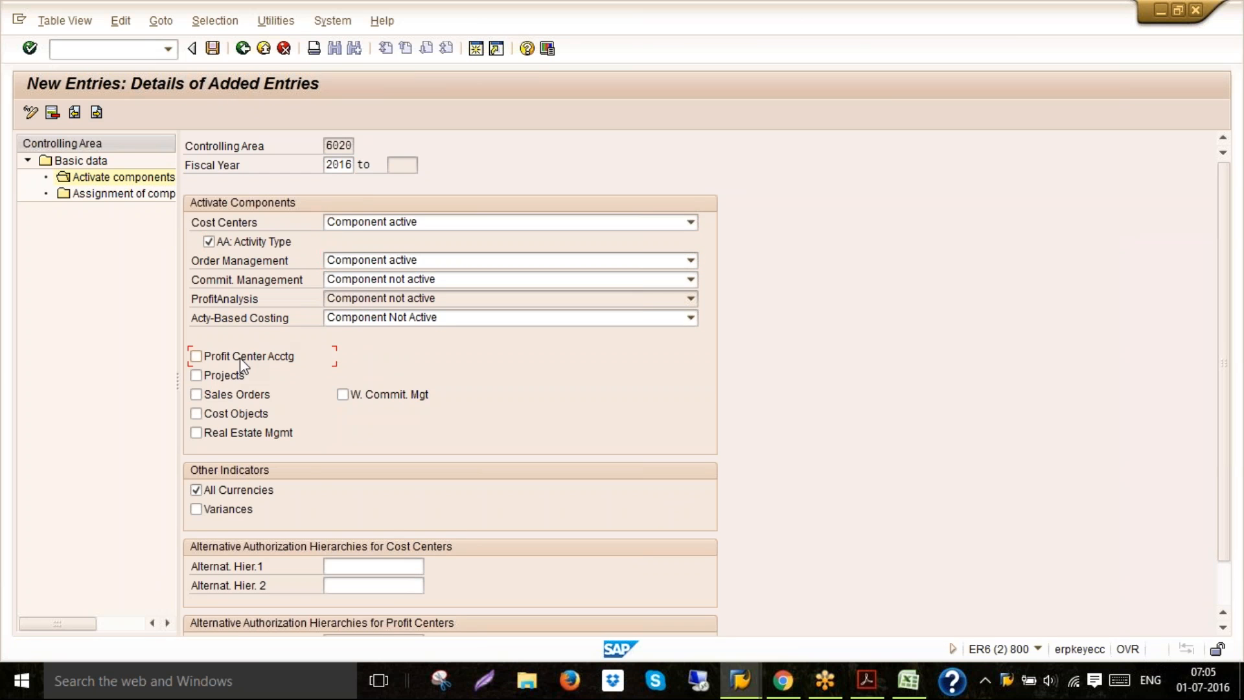
{"action": "left_click", "coordinate": [215, 51]}
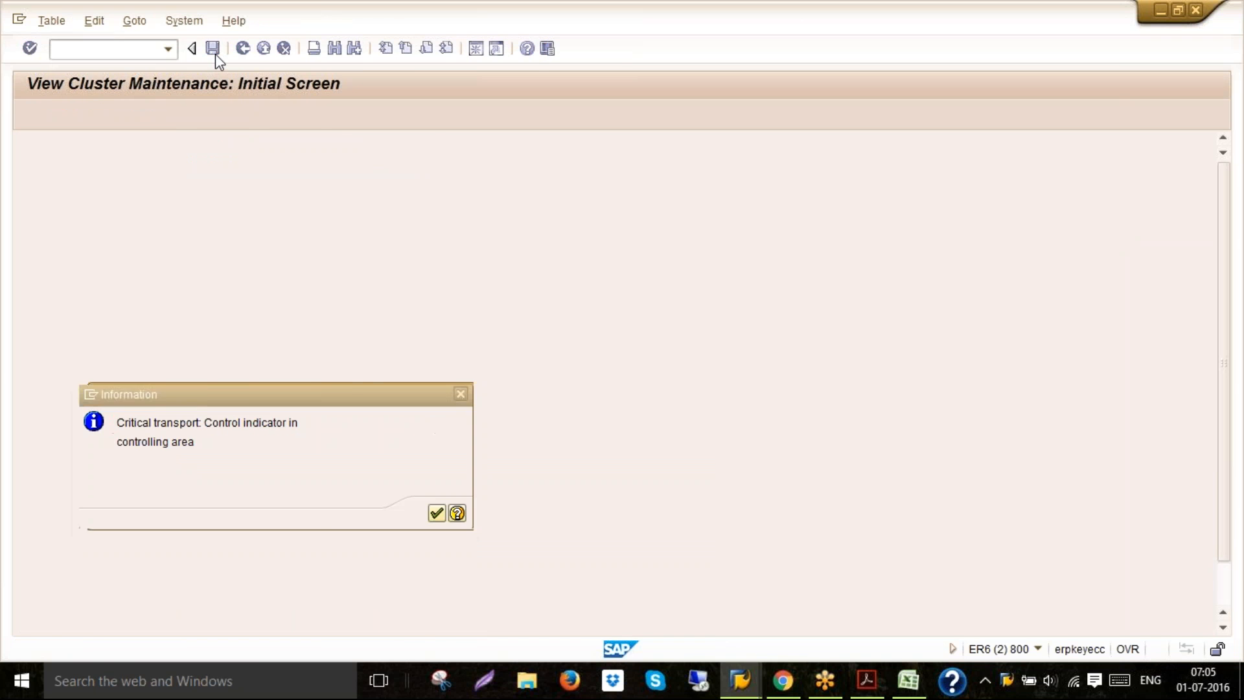
{"action": "key", "text": "Return"}
Leave the IMG and close the customizing session, discarding the earlier unfinished G/L document entry
{"action": "left_click", "coordinate": [266, 50]}
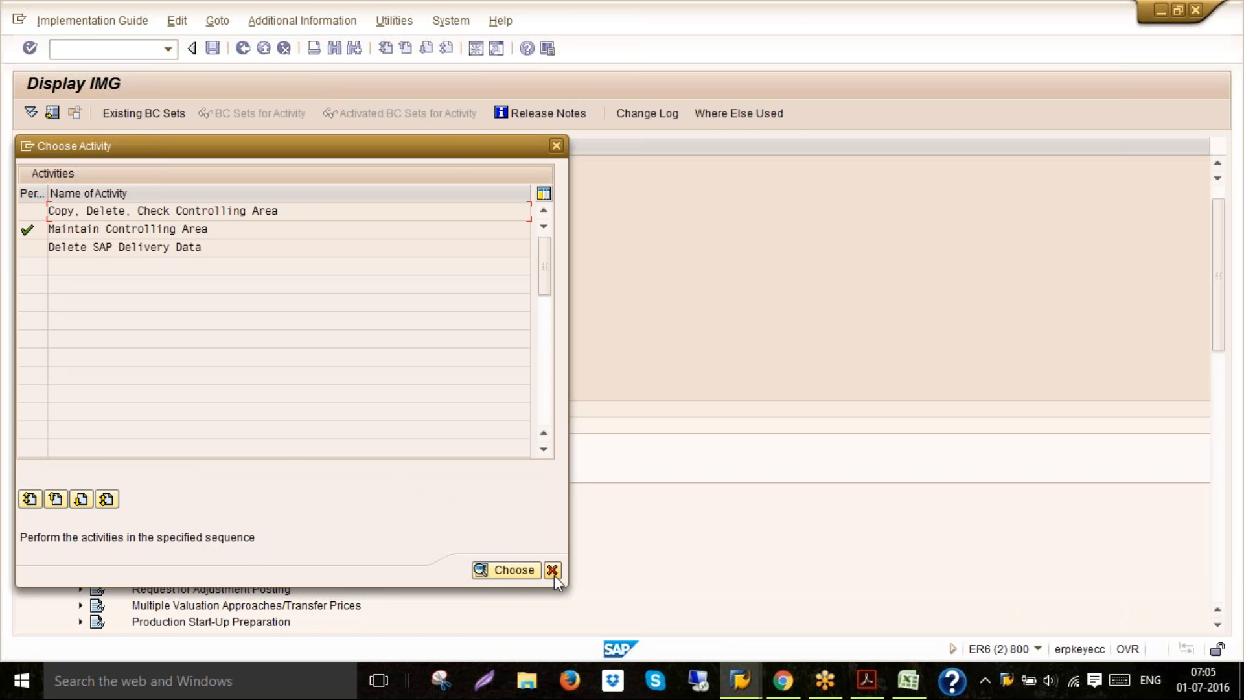
{"action": "left_click", "coordinate": [554, 574]}
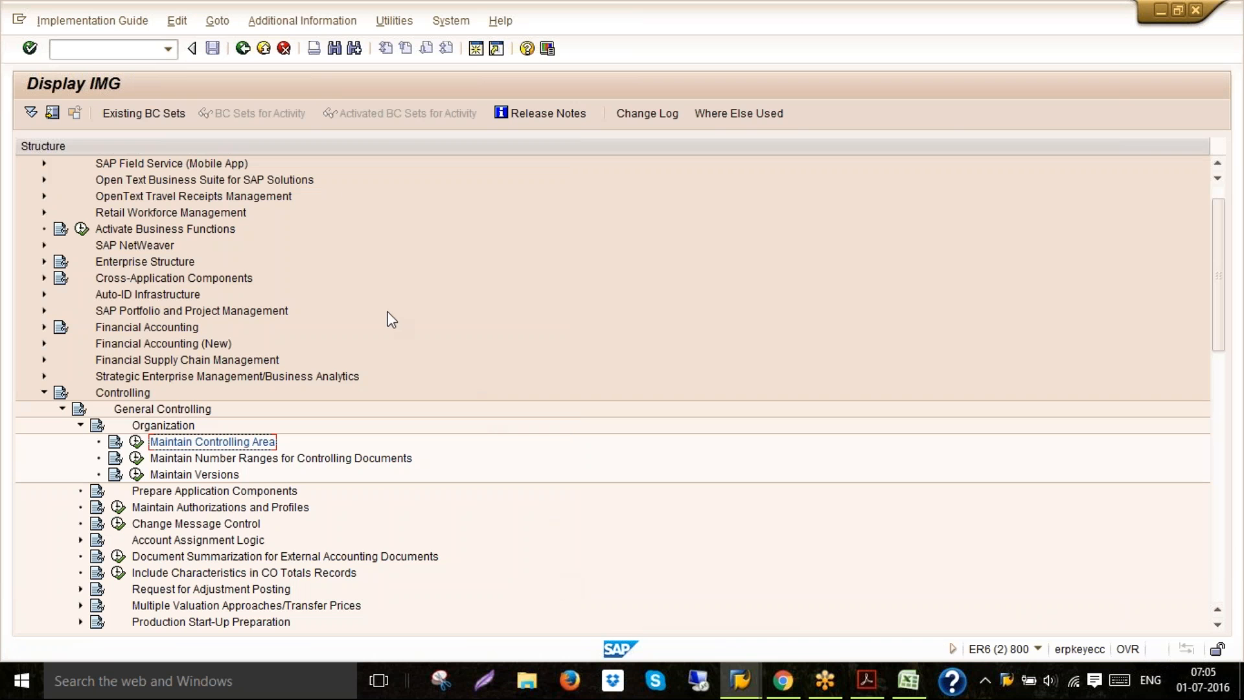
{"action": "left_click", "coordinate": [266, 49]}
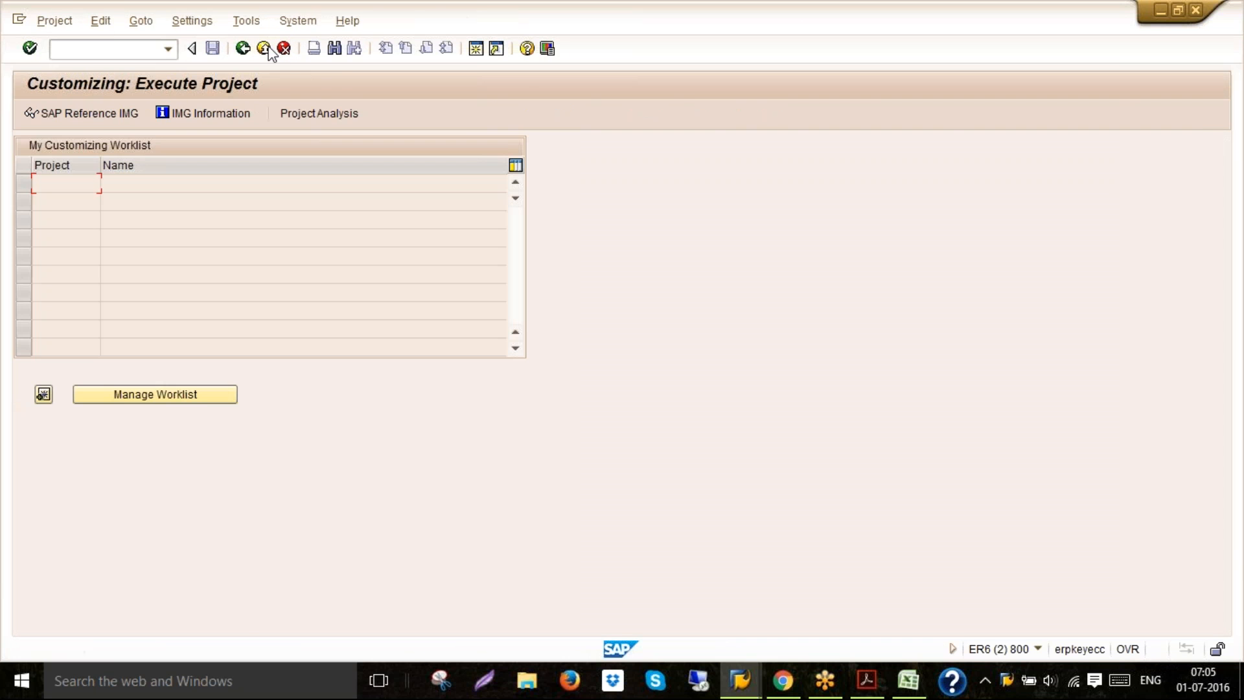
{"action": "left_click", "coordinate": [267, 49]}
{"action": "left_click", "coordinate": [267, 49]}
{"action": "left_click", "coordinate": [267, 49]}
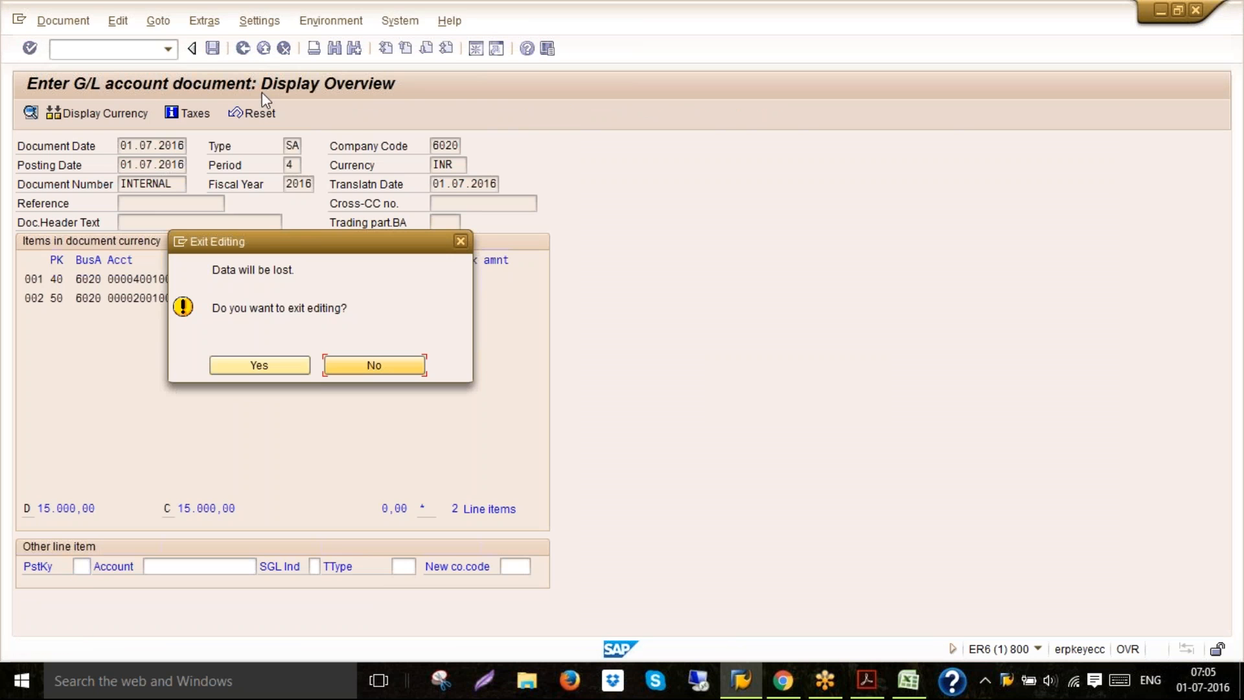
{"action": "left_click", "coordinate": [258, 365]}
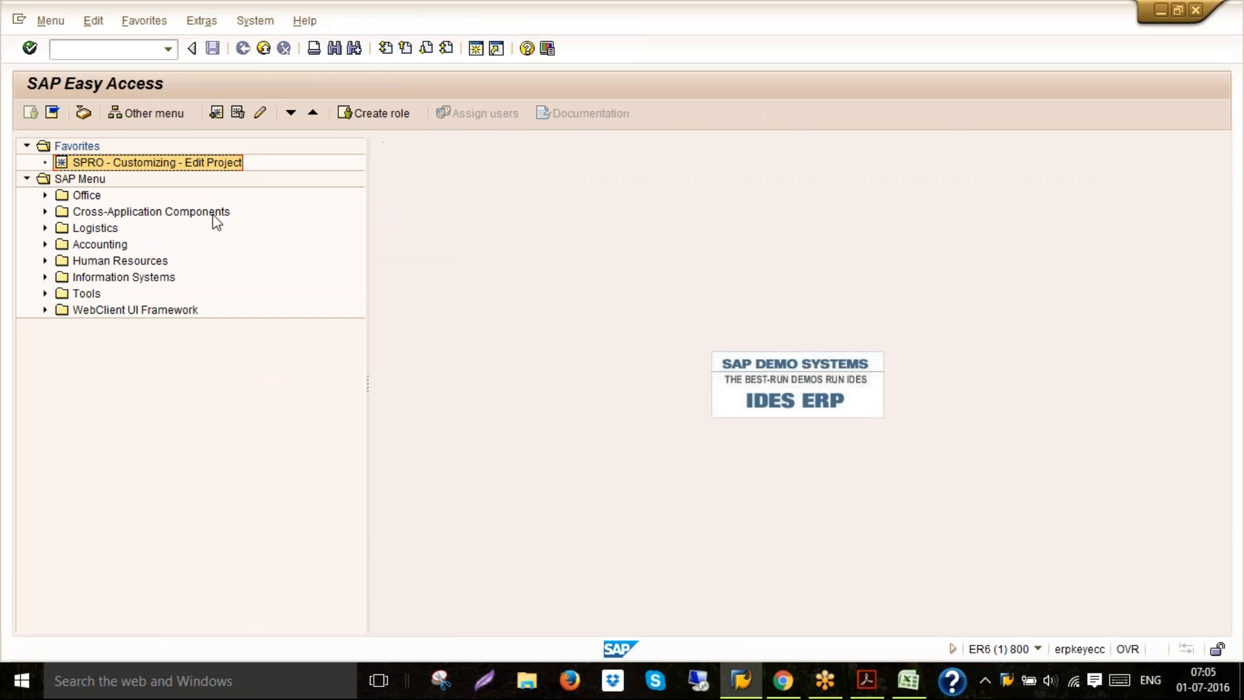
Start F-02 and fill the header with dates 01.07.2016, type SA, company code 6020, currency INR and posting key 40
{"action": "left_click", "coordinate": [168, 49]}
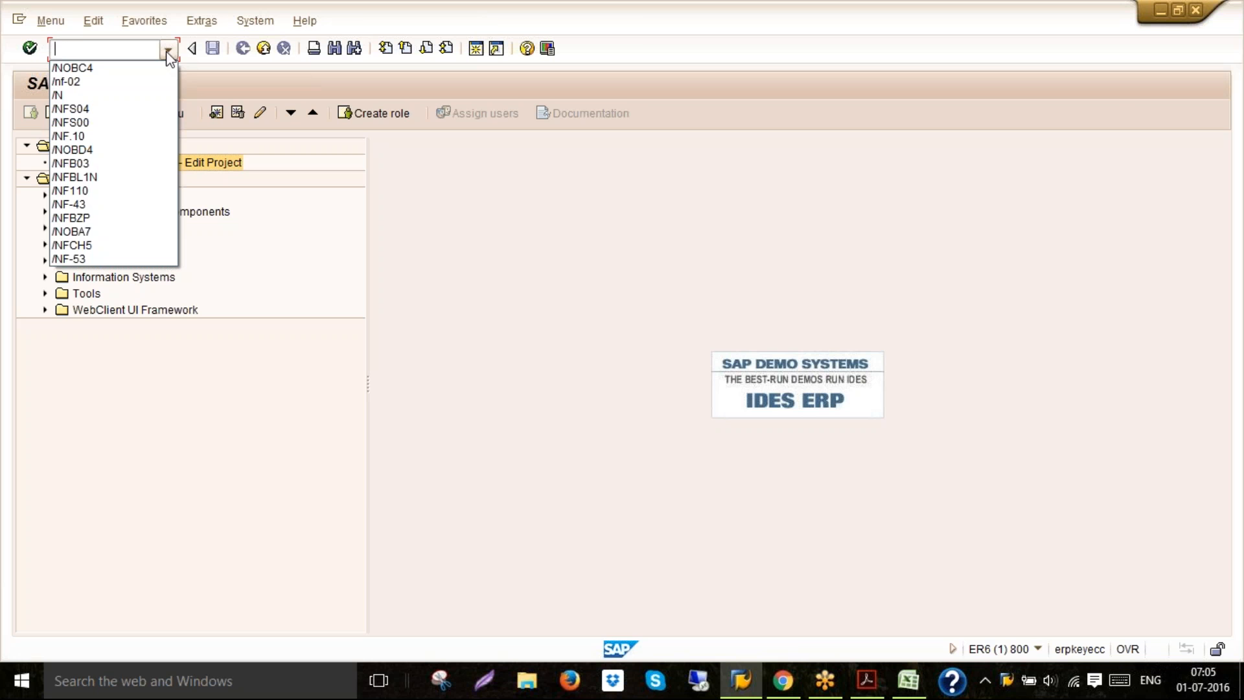
{"action": "left_click", "coordinate": [127, 78]}
{"action": "key", "text": "Return"}
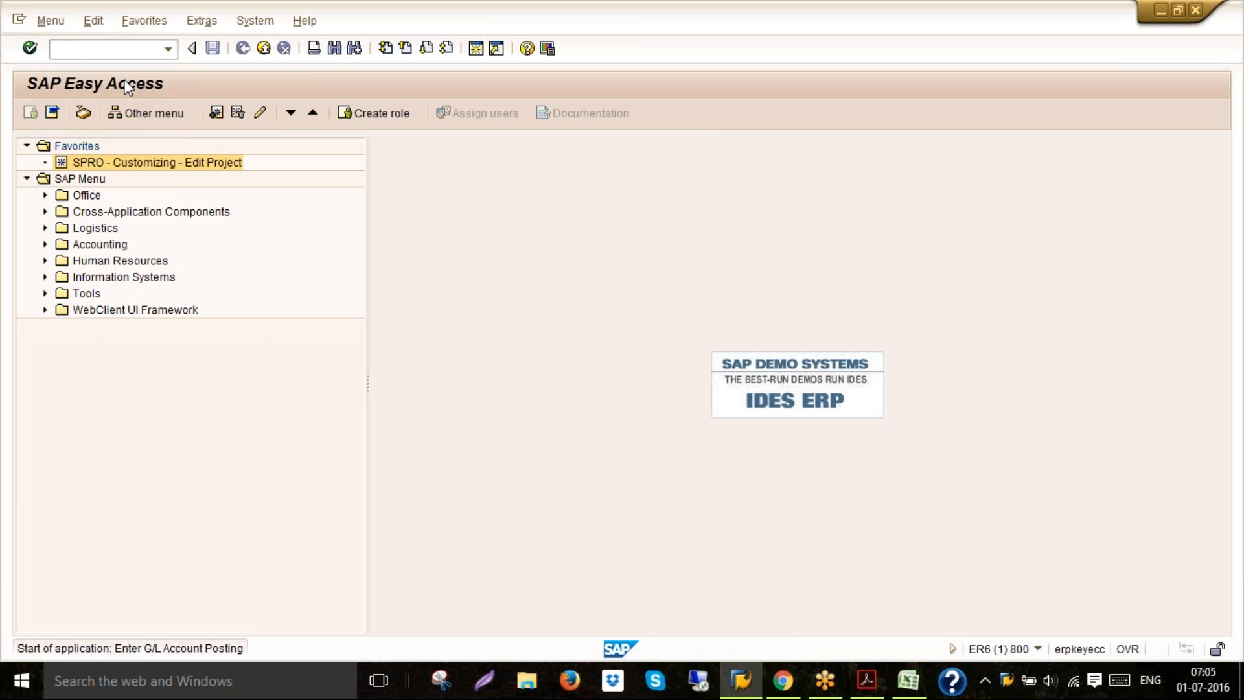
{"action": "key", "text": "space"}
{"action": "key", "text": "Down"}
{"action": "key", "text": "Return"}
{"action": "key", "text": "Down"}
{"action": "key", "text": "Down"}
{"action": "key", "text": "Down"}
{"action": "key", "text": "Down"}
{"action": "key", "text": "Down"}
{"action": "key", "text": "Down"}
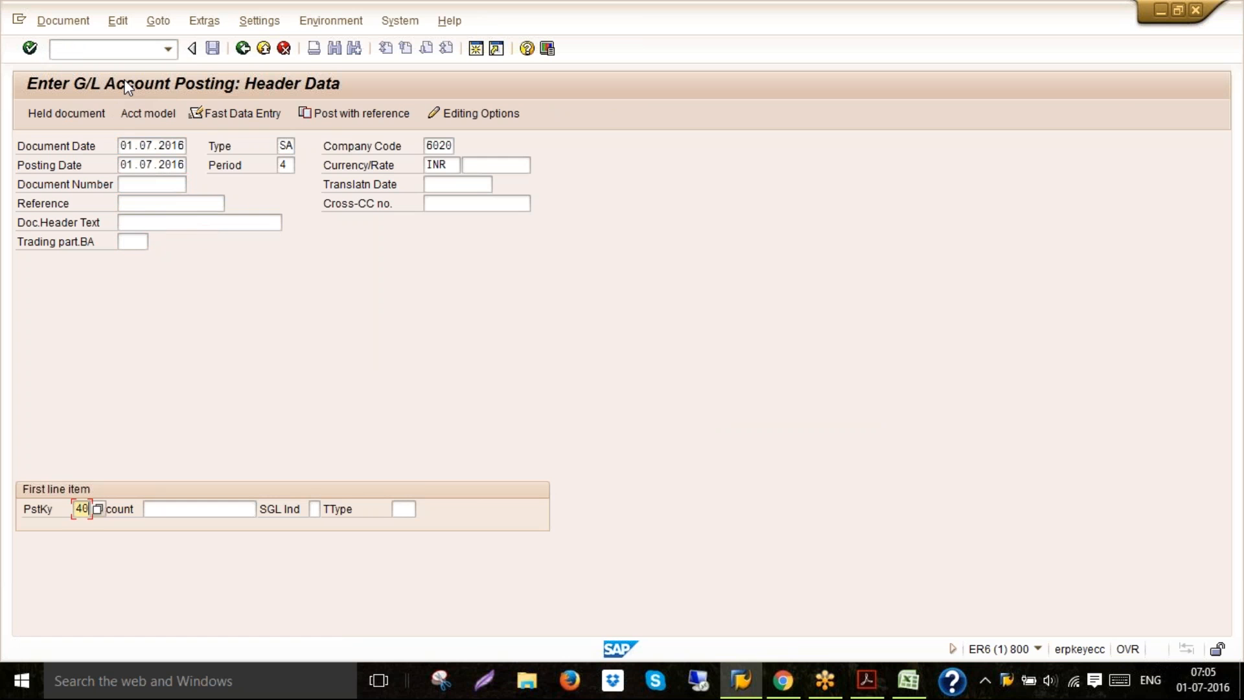
Enter G/L account 400100 for the first line item
{"action": "key", "text": "Tab"}
{"action": "type", "text": "400100"}
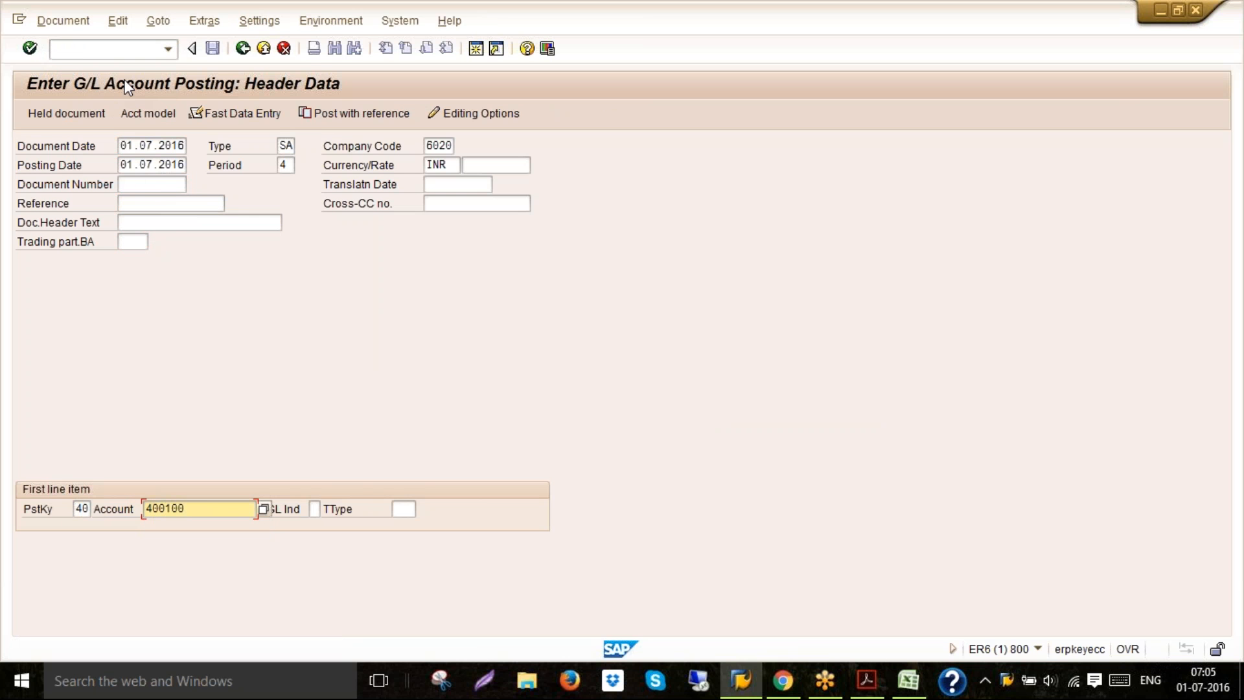
{"action": "key", "text": "Return"}
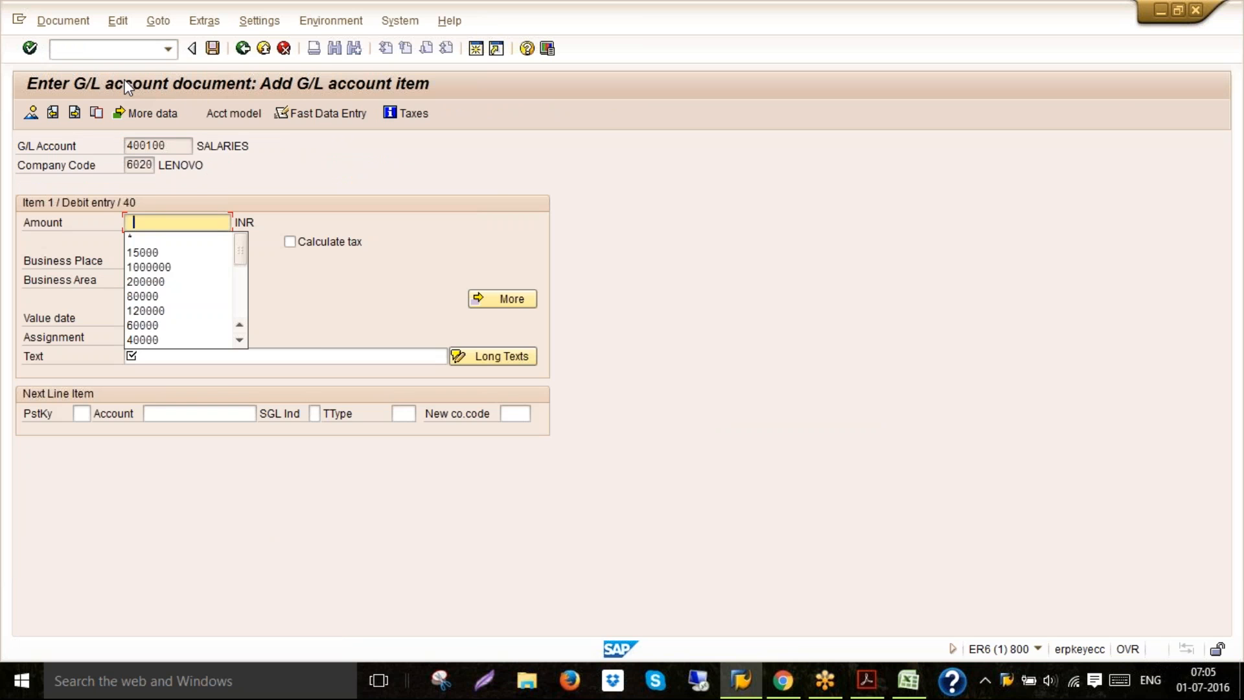
Enter amount 15000, business area 6020 and text SALARIES PAID FOR JUNE 2016 for the salaries debit item
{"action": "left_click", "coordinate": [139, 257]}
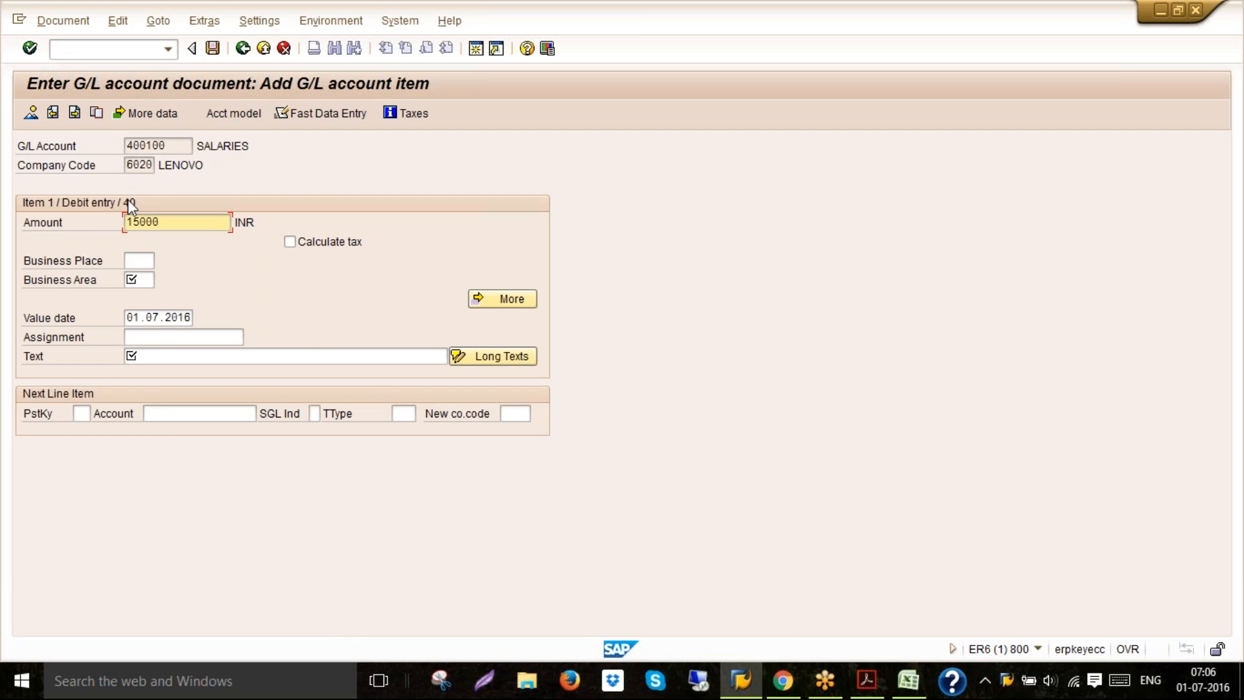
{"action": "left_click", "coordinate": [139, 280]}
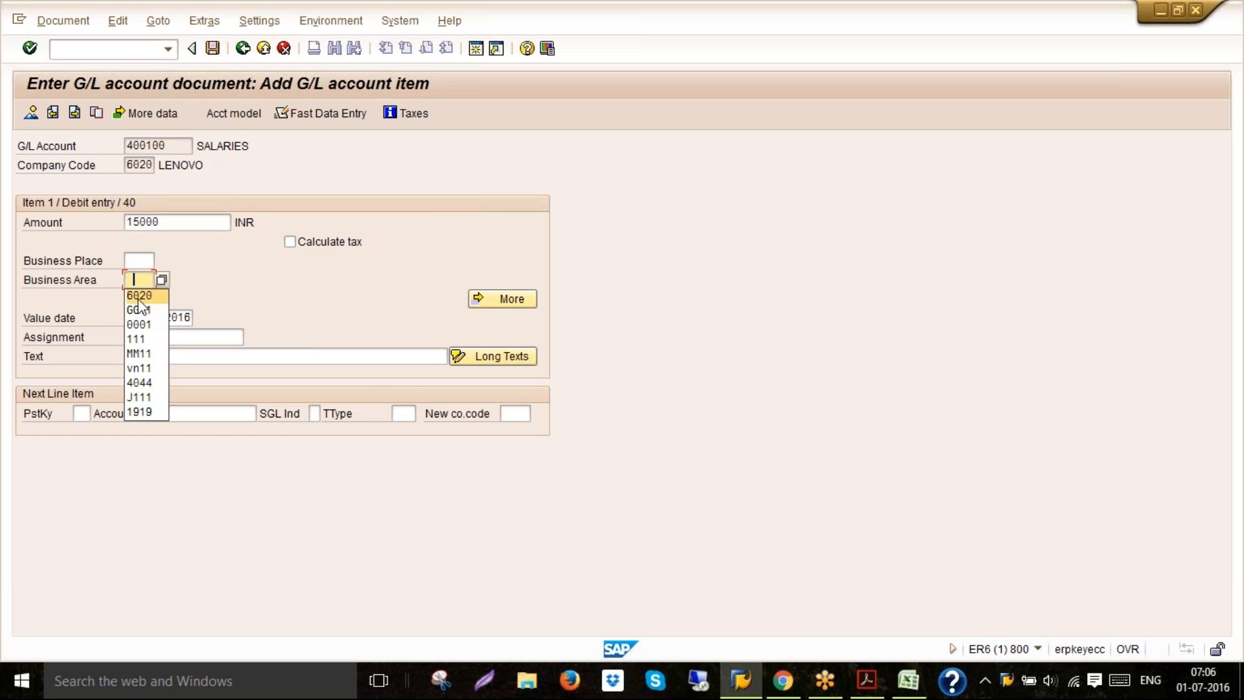
{"action": "left_click", "coordinate": [139, 295]}
{"action": "left_click", "coordinate": [140, 358]}
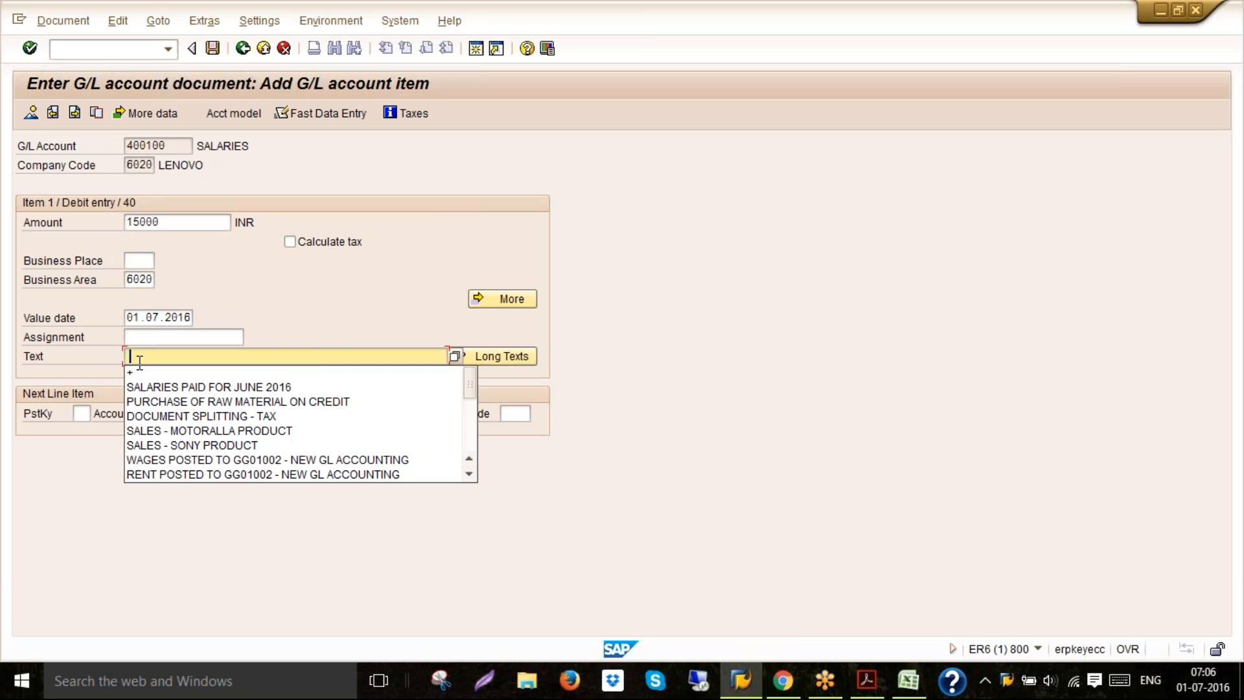
{"action": "left_click", "coordinate": [139, 386]}
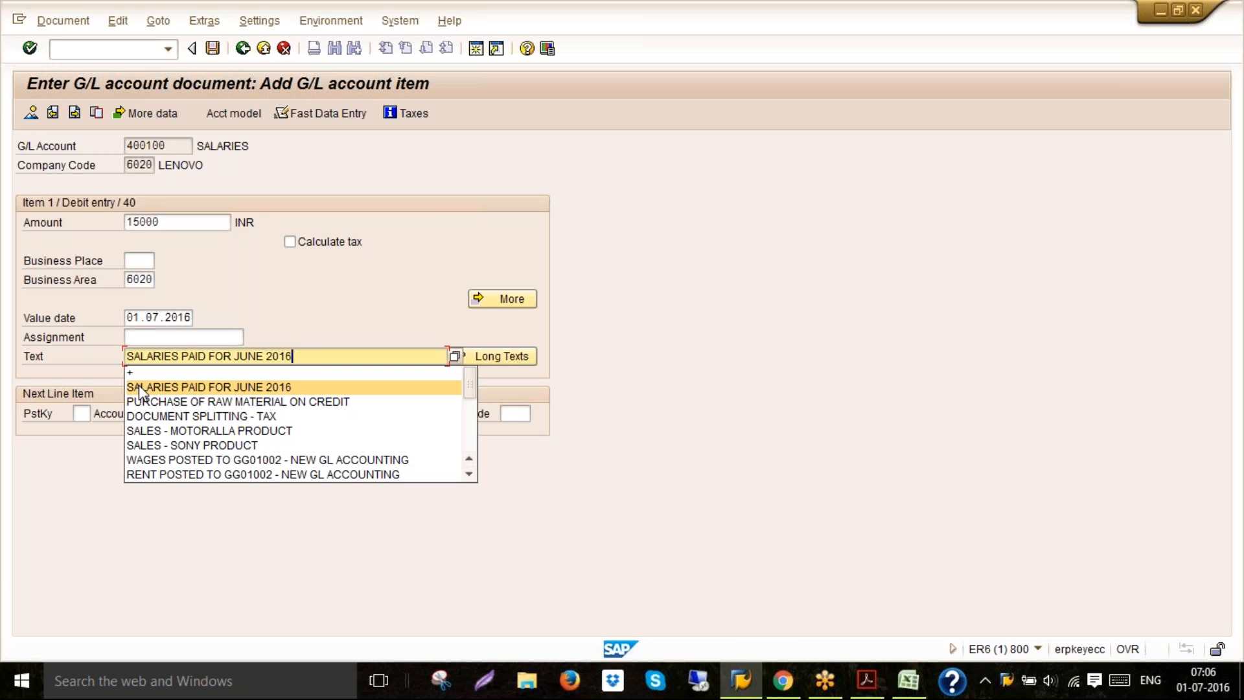
Add the next line item with posting key 50 and account 200100
{"action": "left_click", "coordinate": [82, 413]}
{"action": "type", "text": "50"}
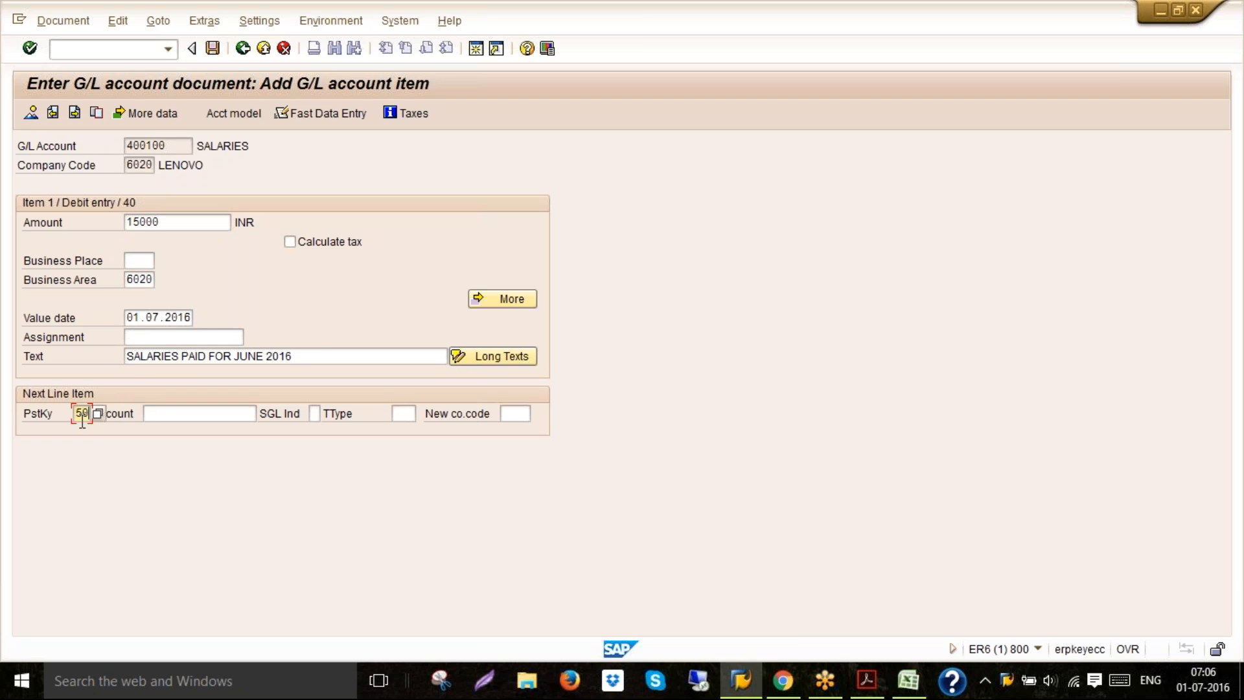
{"action": "key", "text": "Tab"}
{"action": "type", "text": "200100"}
{"action": "key", "text": "Return"}
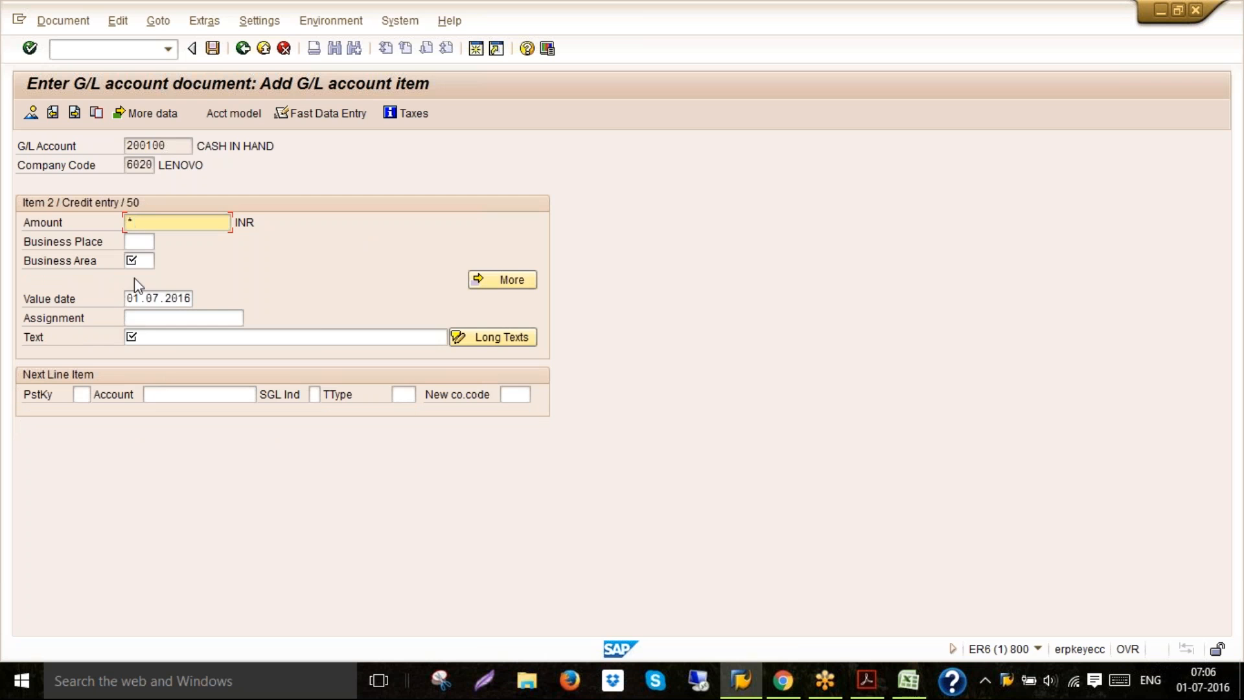
Set business area 6020 on the cash credit item and simulate the document
{"action": "left_click", "coordinate": [144, 260]}
{"action": "left_click", "coordinate": [144, 260]}
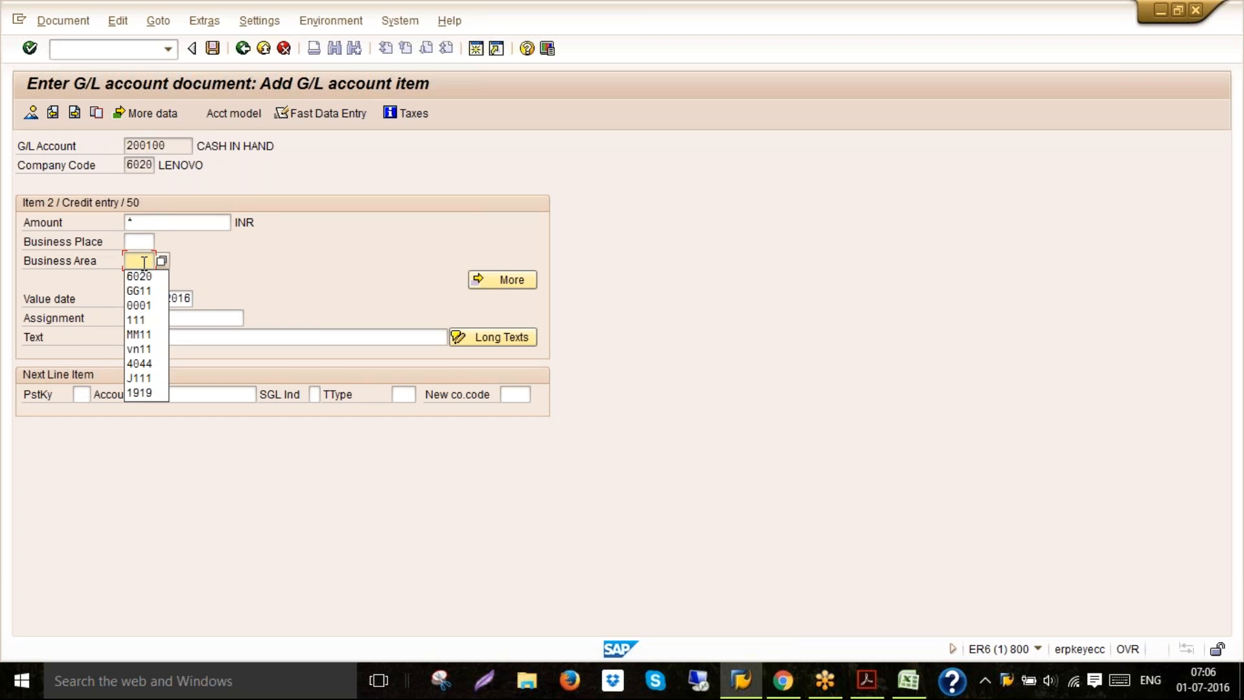
{"action": "left_click", "coordinate": [139, 276]}
{"action": "left_click", "coordinate": [145, 333]}
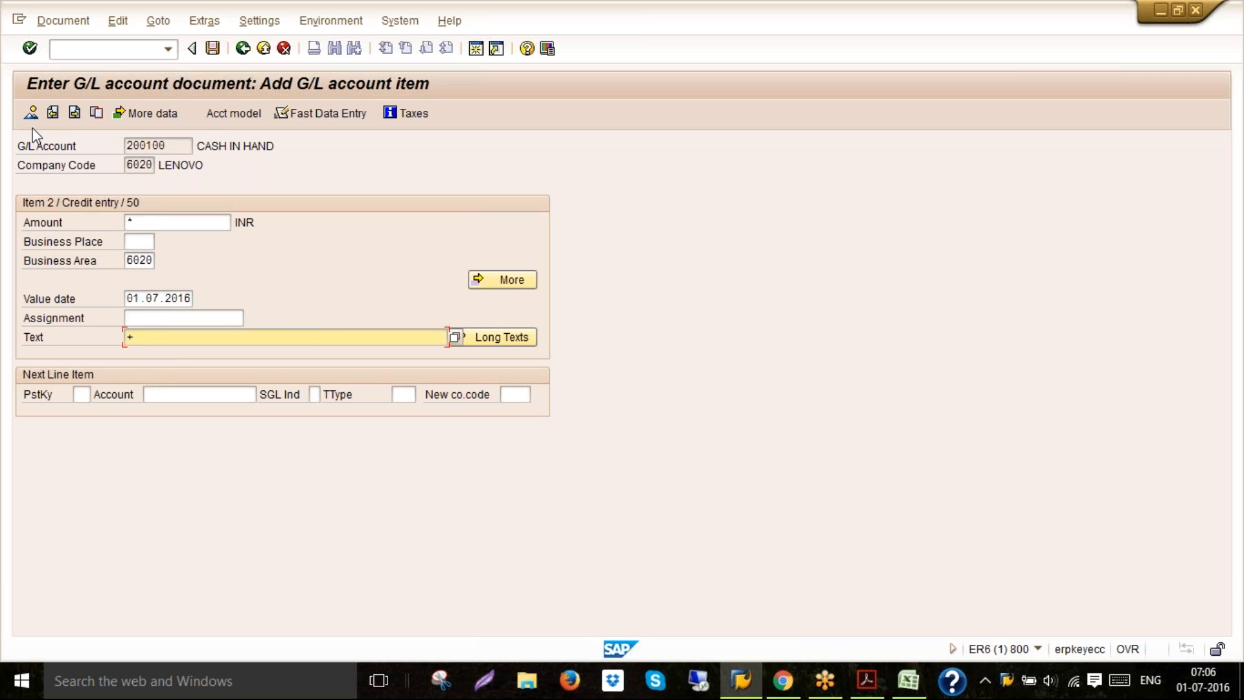
{"action": "left_click", "coordinate": [54, 23]}
{"action": "left_click", "coordinate": [59, 99]}
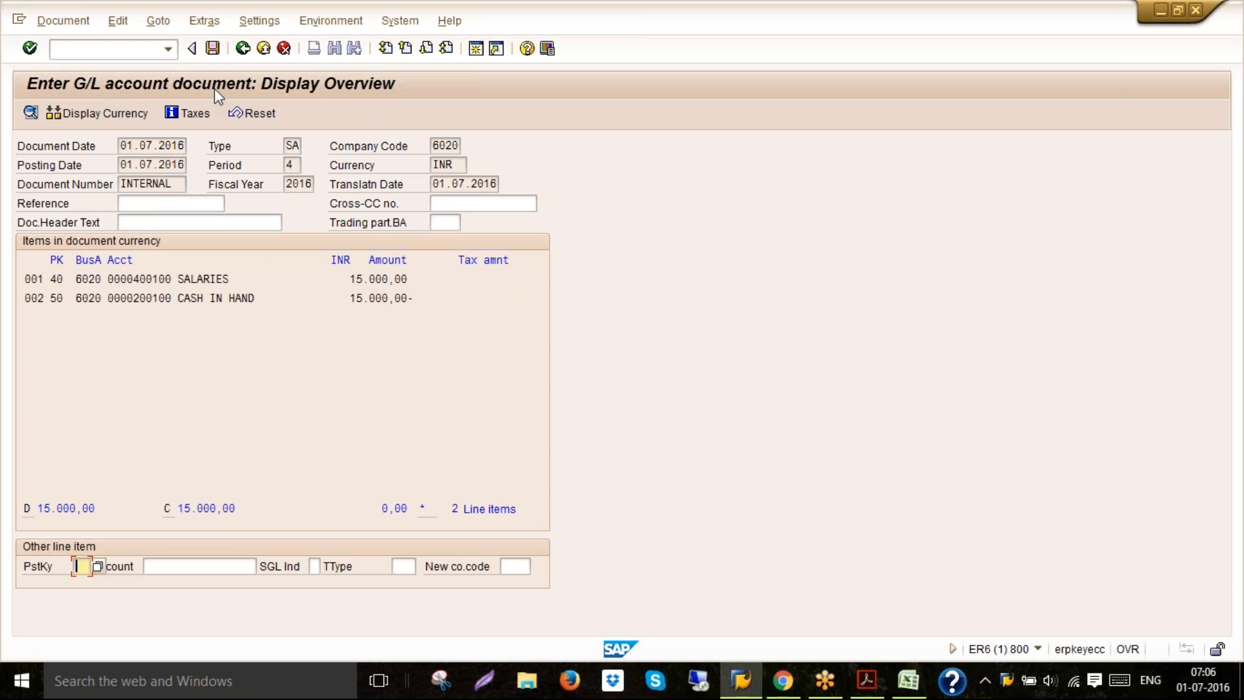
Post the G/L account document
{"action": "left_click", "coordinate": [214, 51]}
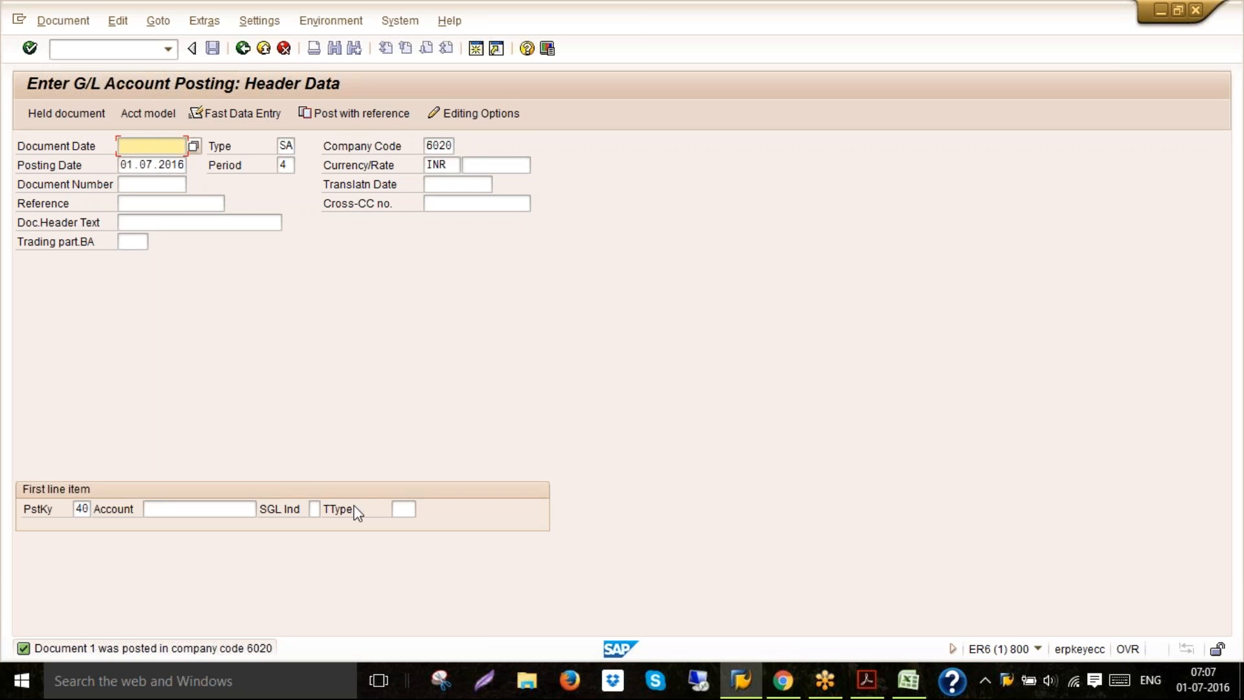
{"action": "left_click", "coordinate": [476, 50]}
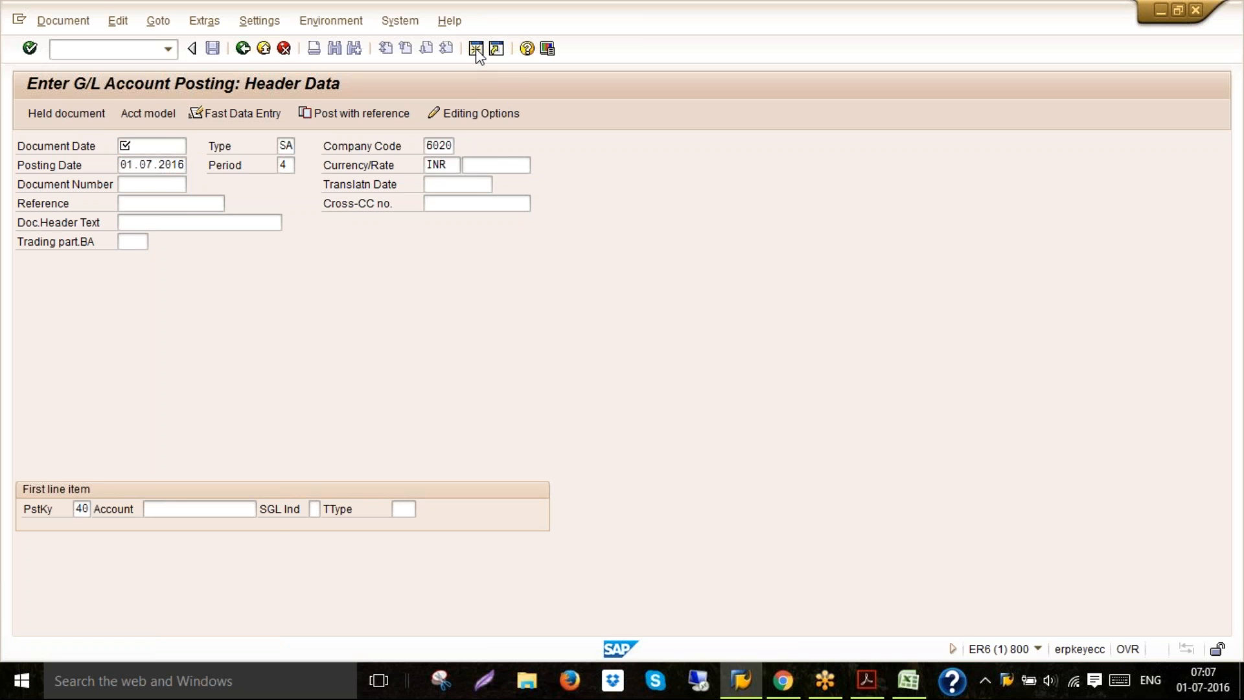
Open document type maintenance with transaction OBA7 and position the list on document type SA
{"action": "type", "text": "/NOBA7"}
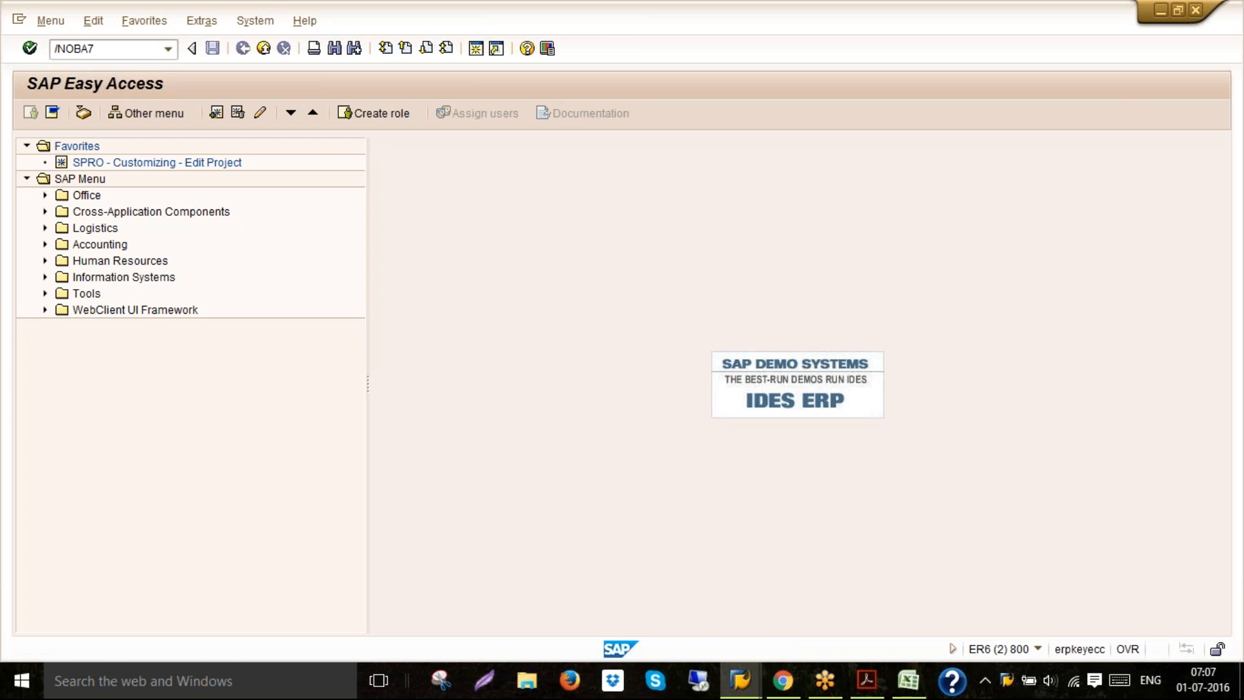
{"action": "key", "text": "Return"}
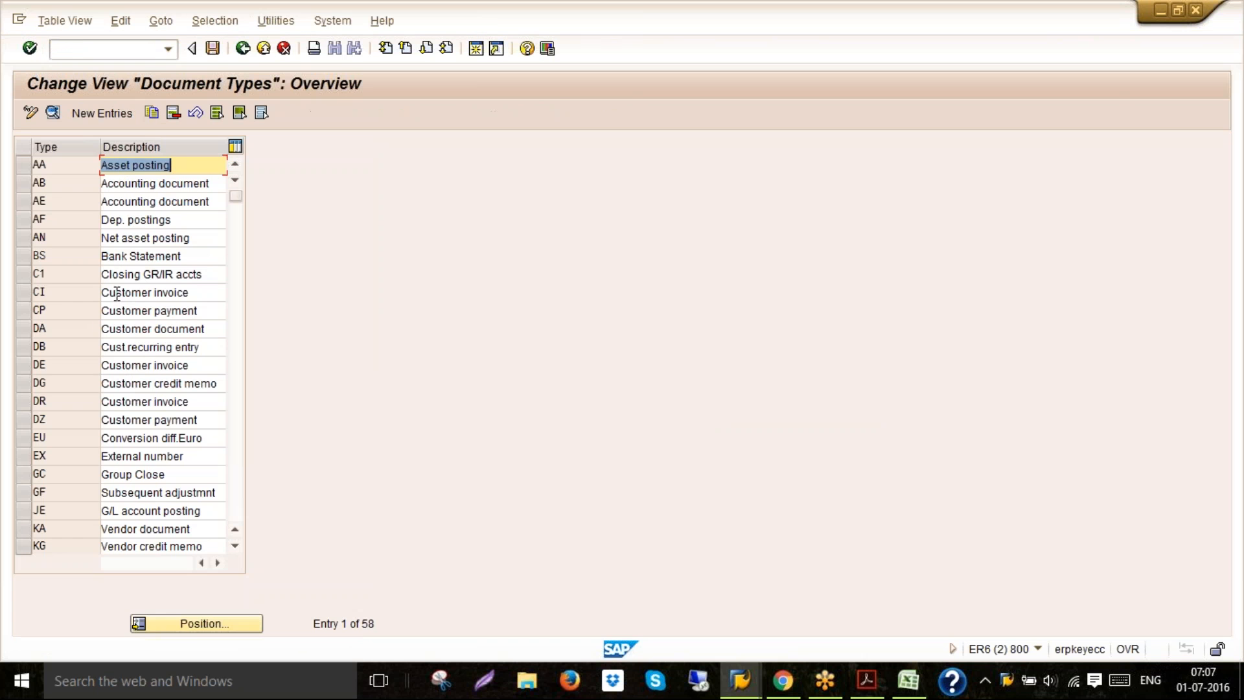
{"action": "left_click", "coordinate": [195, 622]}
{"action": "type", "text": "SA"}
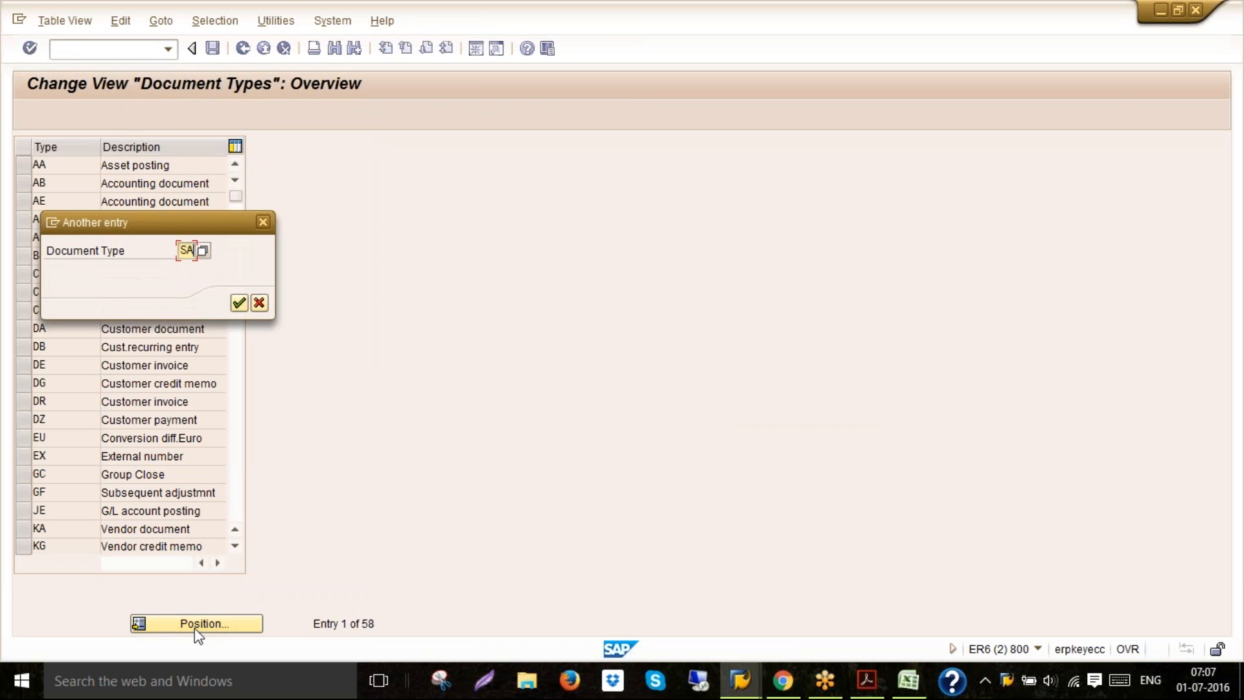
{"action": "key", "text": "Return"}
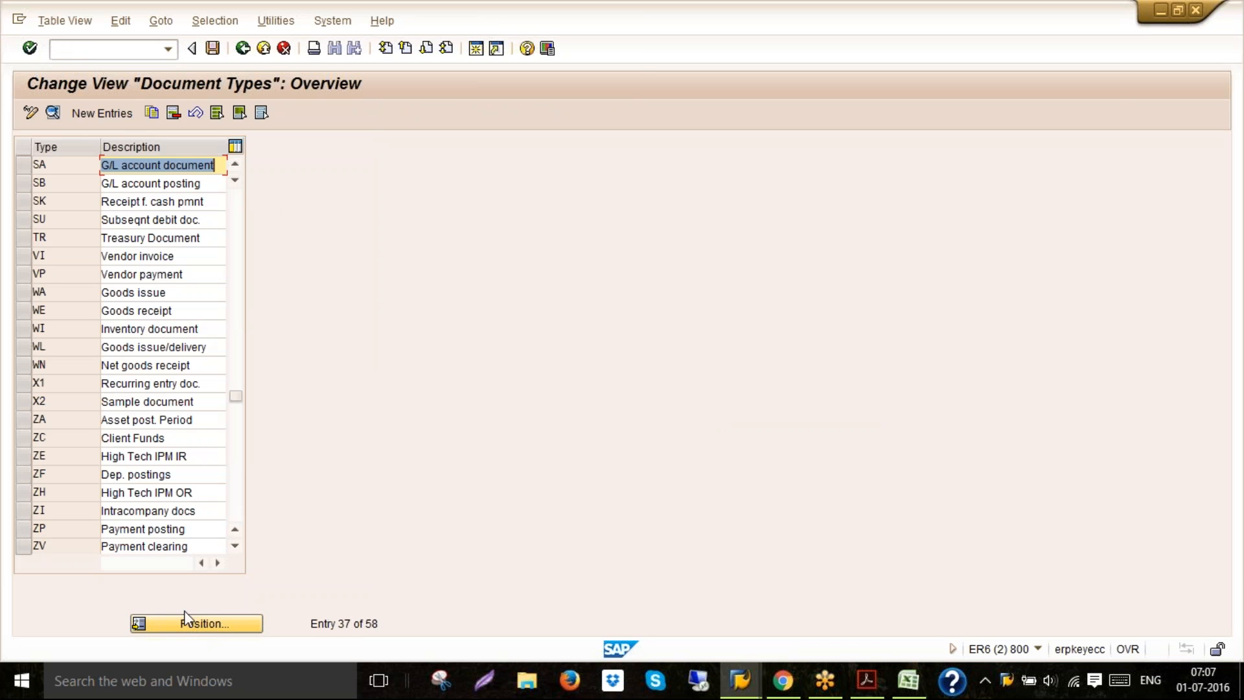
Open document type SA's details and its number range intervals for company code 6020, then select range 01 for 2016 to check its status
{"action": "left_click", "coordinate": [25, 169]}
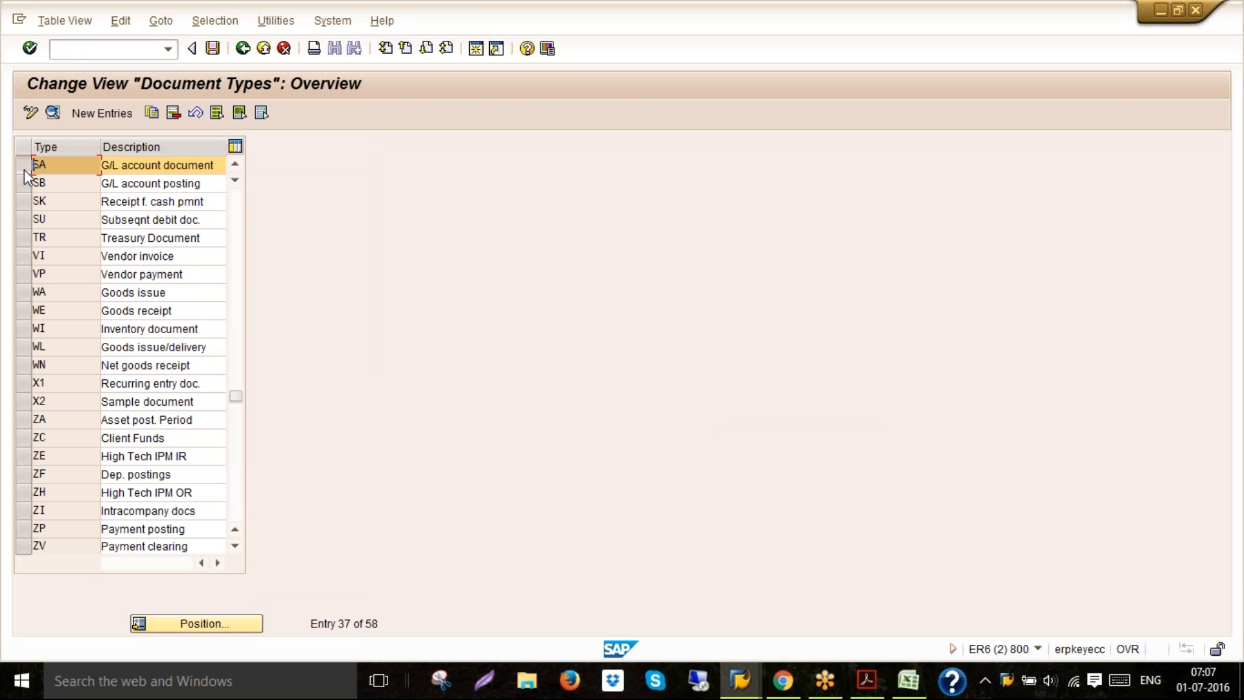
{"action": "left_click", "coordinate": [53, 114]}
{"action": "left_click", "coordinate": [166, 204]}
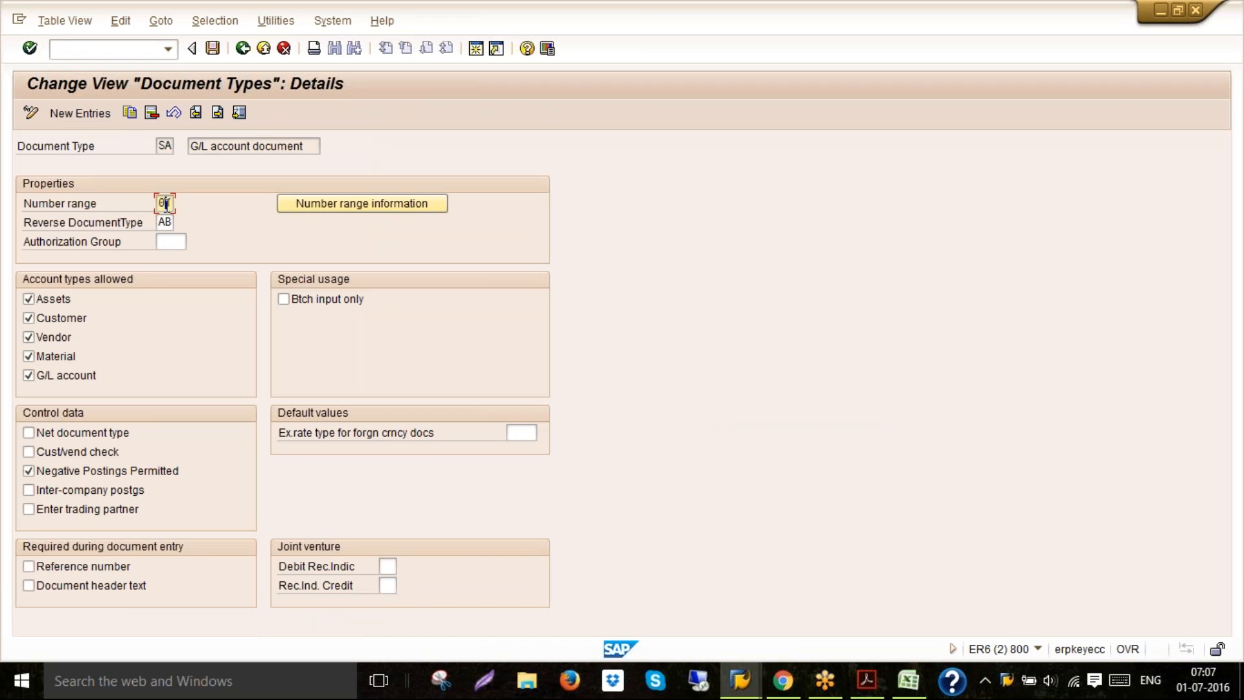
{"action": "left_click", "coordinate": [332, 205]}
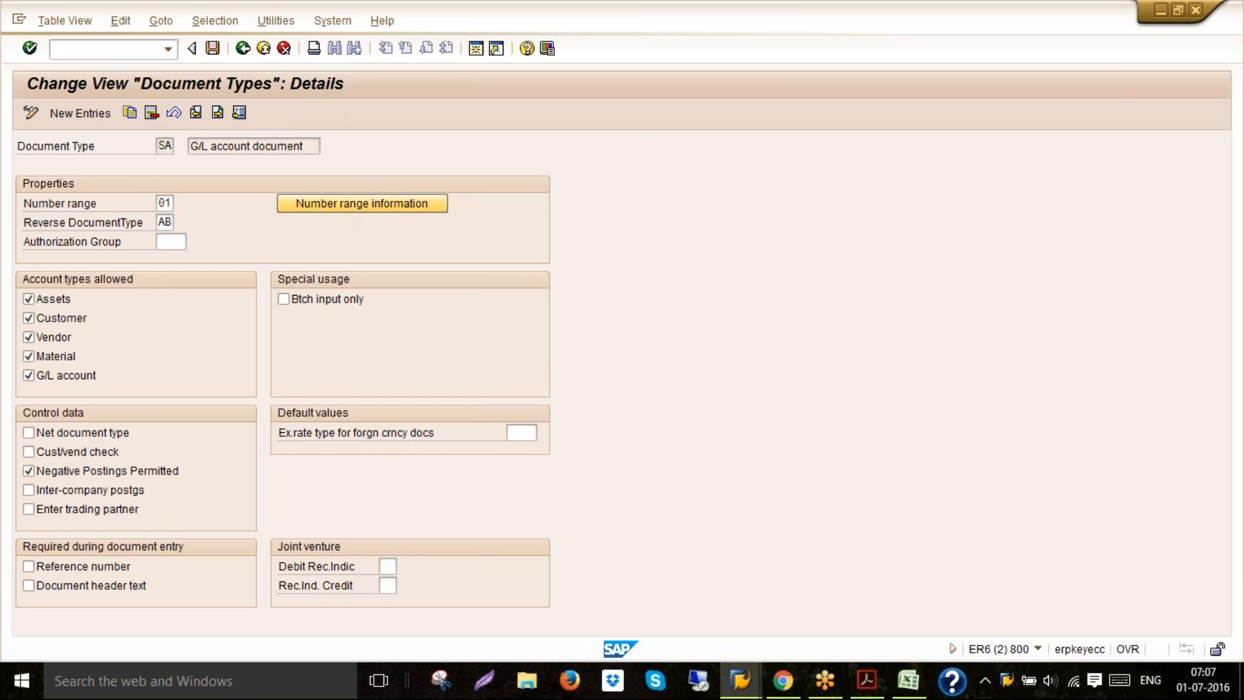
{"action": "type", "text": "6020"}
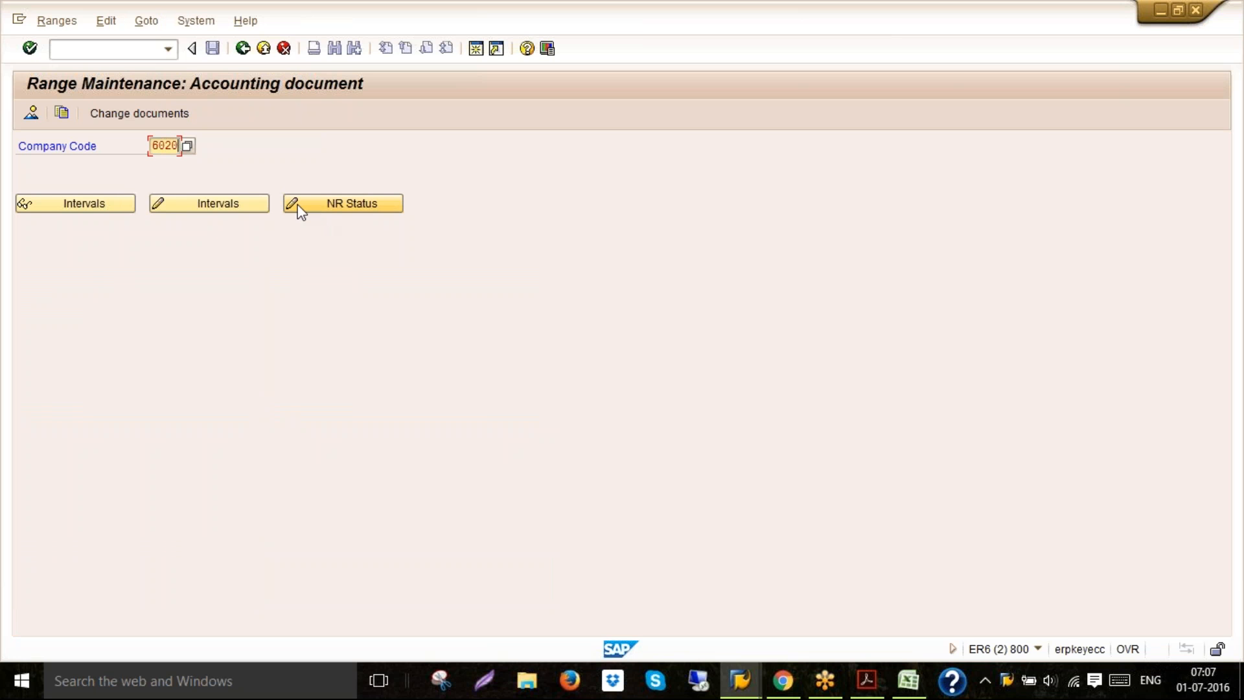
{"action": "left_click", "coordinate": [242, 205]}
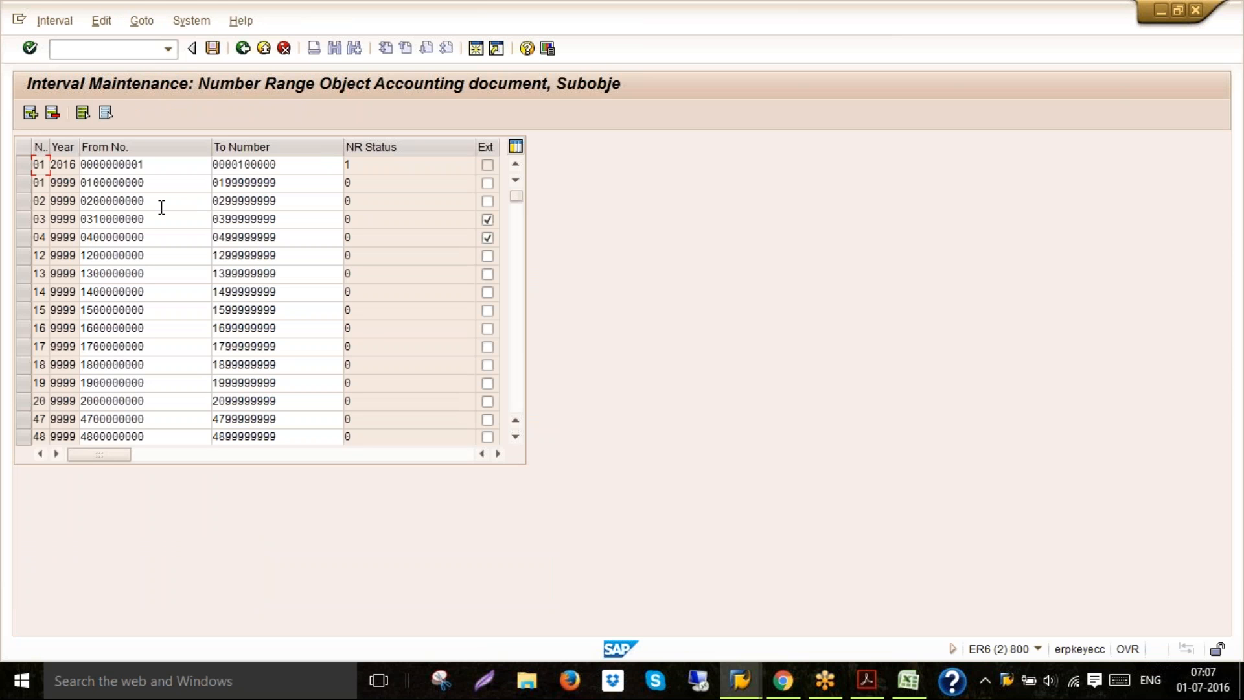
{"action": "left_click", "coordinate": [19, 166]}
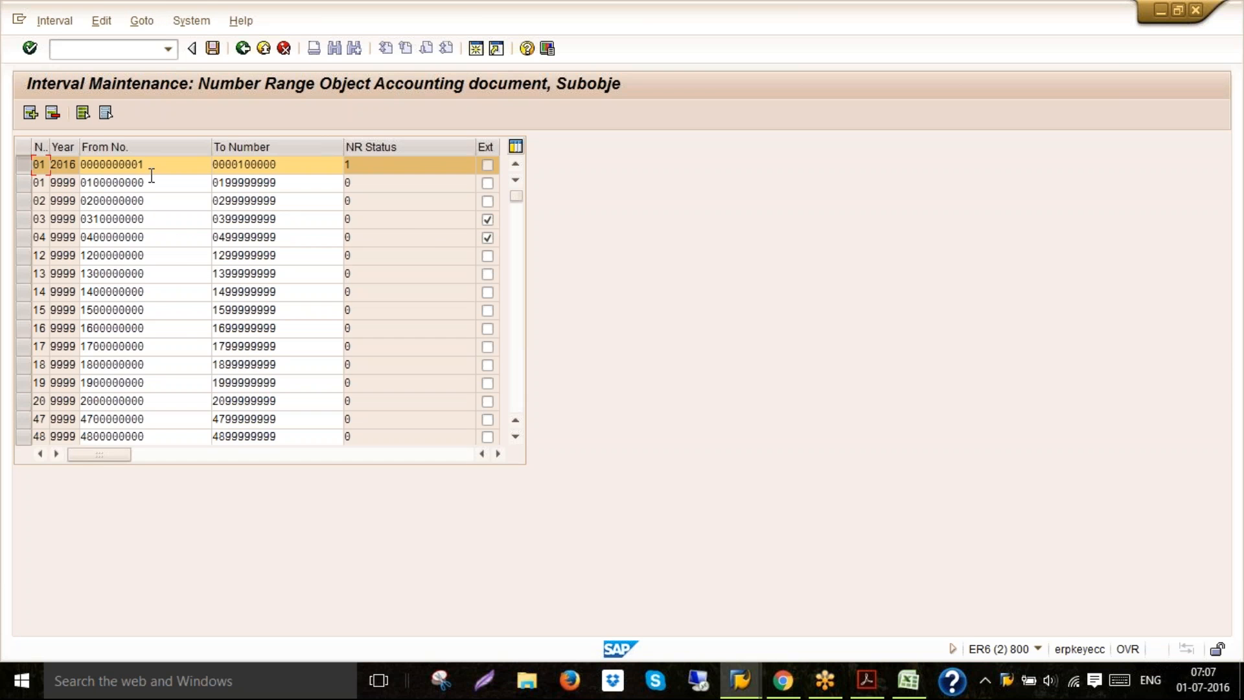
{"action": "left_click", "coordinate": [360, 166]}
Go back out of the number range screens and exit the G/L account posting entry, discarding its data
{"action": "left_click", "coordinate": [265, 51]}
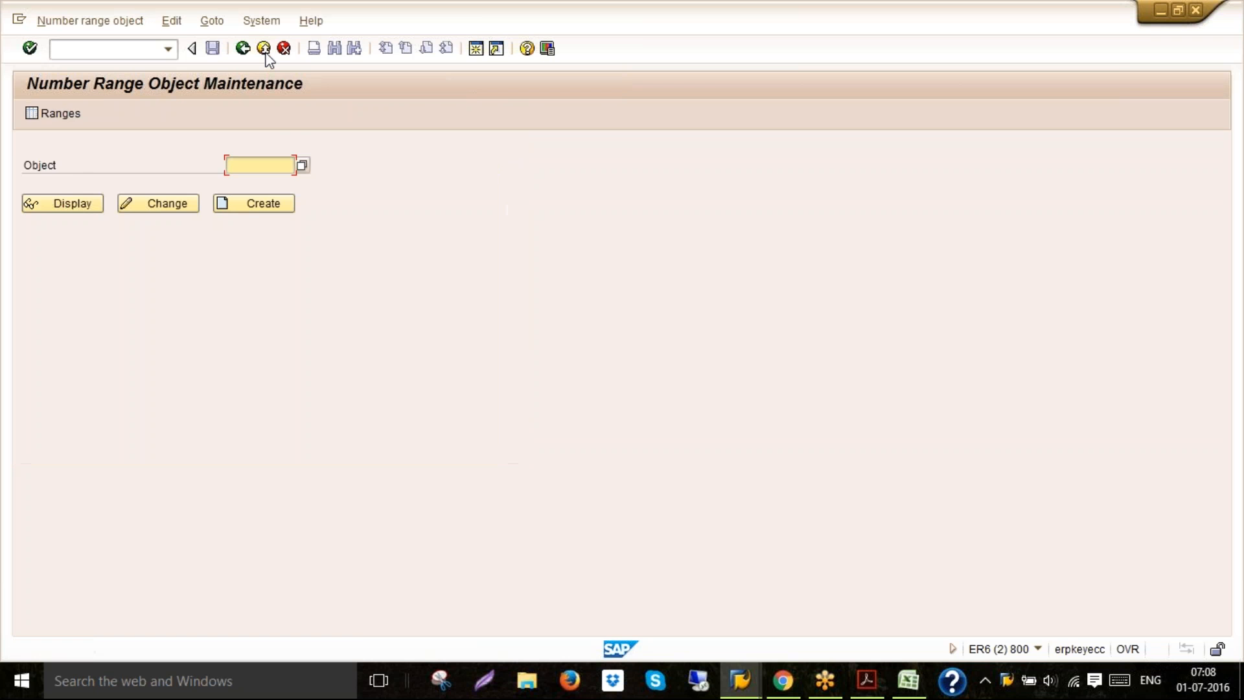
{"action": "left_click", "coordinate": [264, 50]}
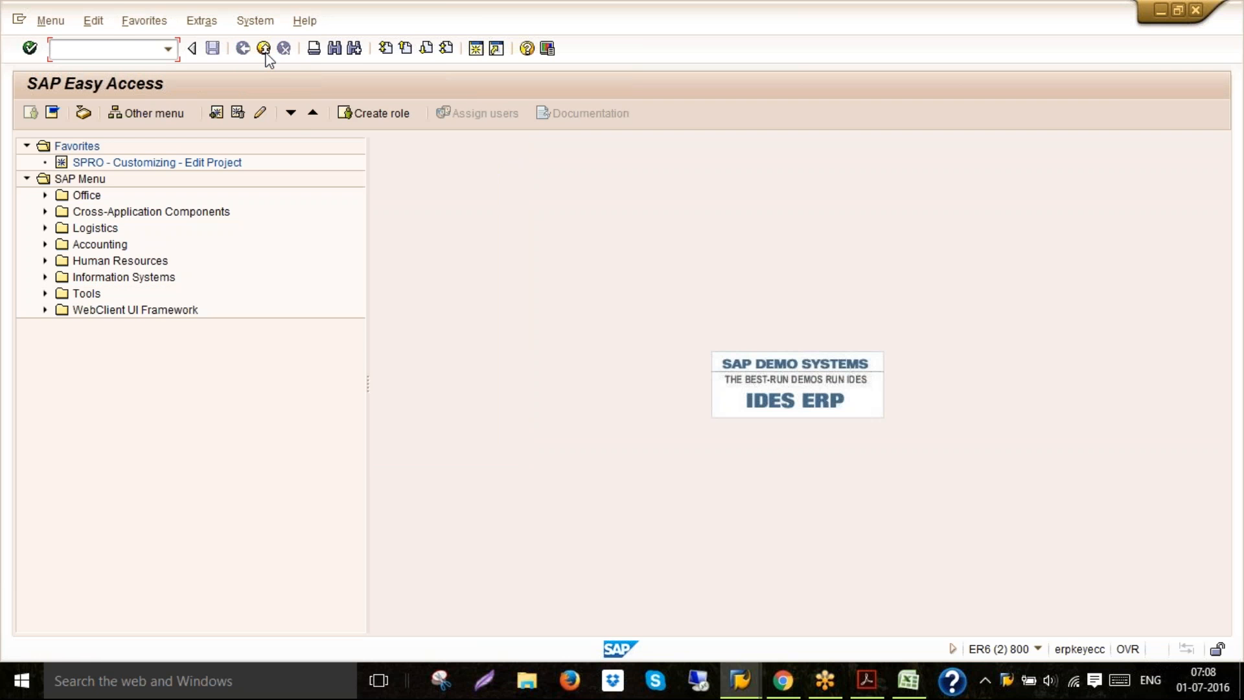
{"action": "left_click", "coordinate": [265, 50]}
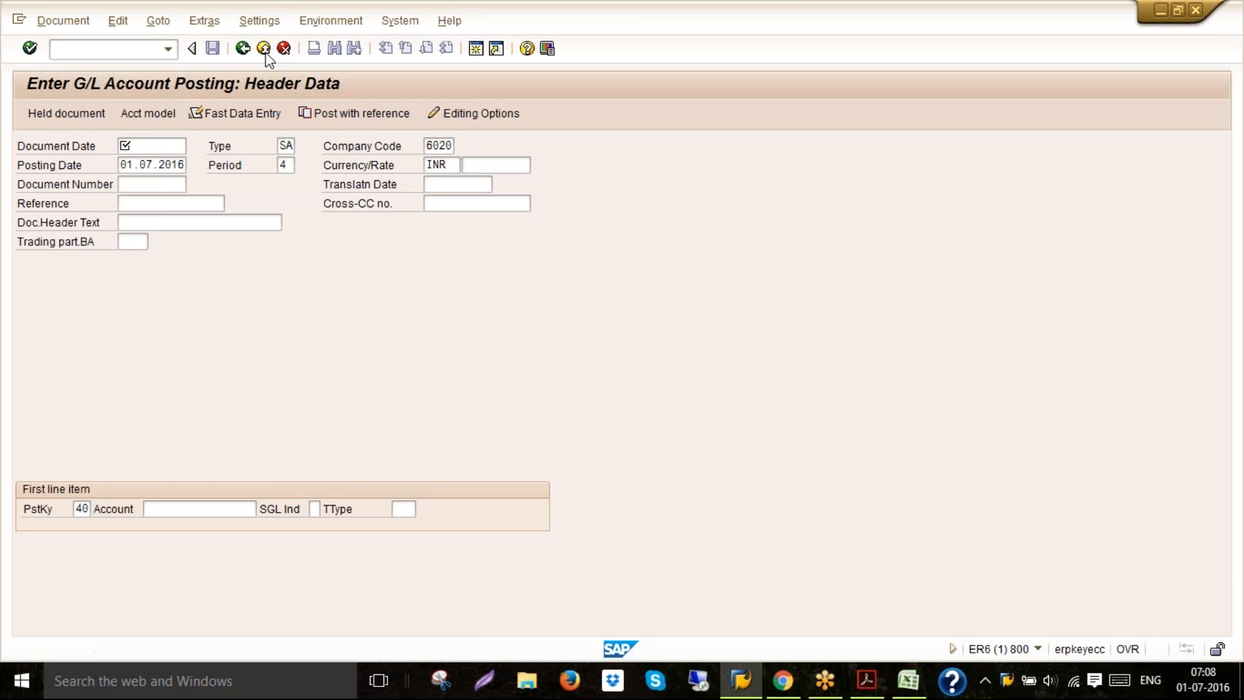
{"action": "left_click", "coordinate": [264, 50]}
{"action": "left_click", "coordinate": [232, 366]}
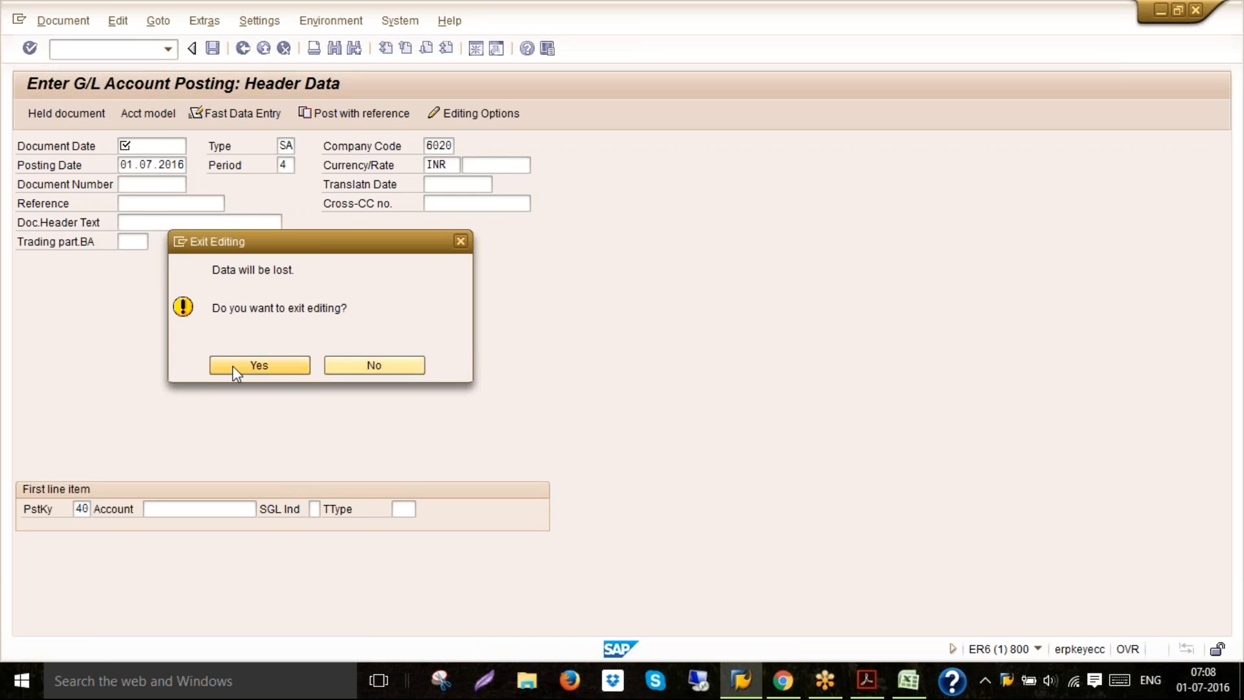